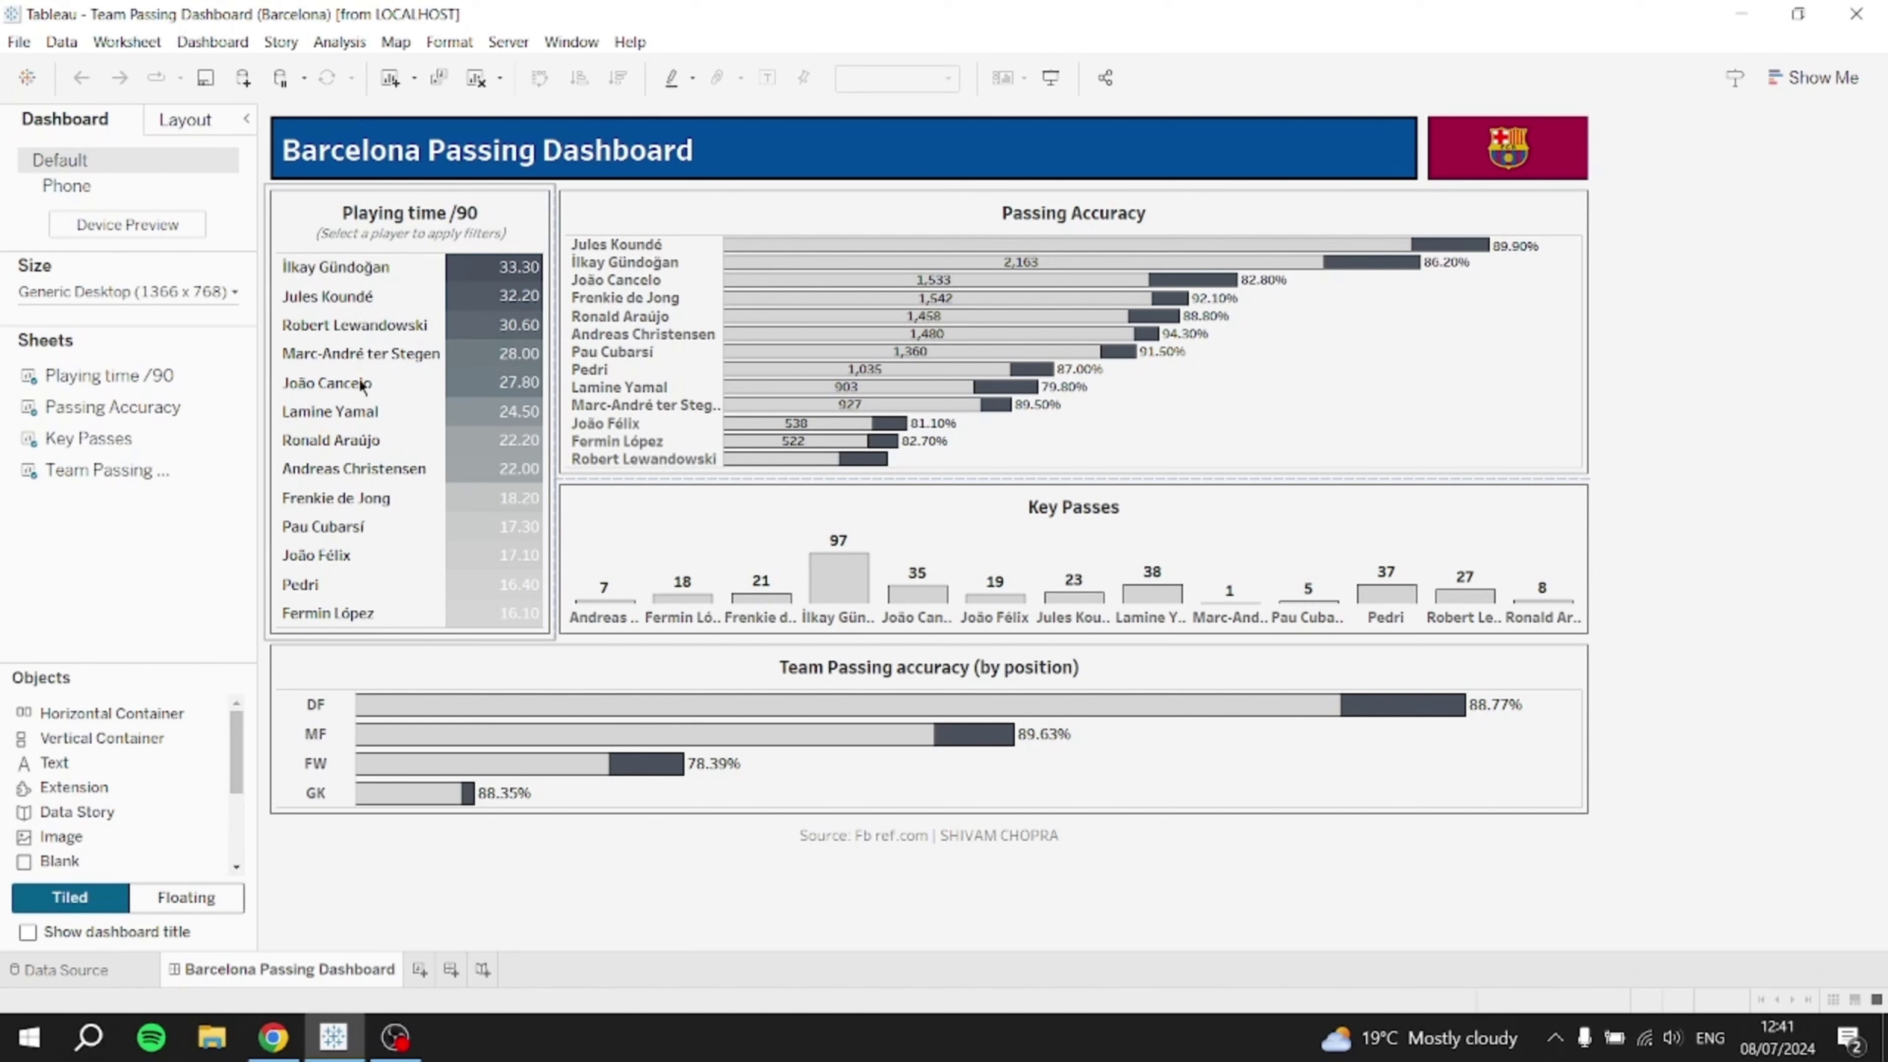
- Examine the finished Barcelona Passing Dashboard: its title banner, Playing time /90, Passing Accuracy and Team Passing accuracy (by position) sheets
click(381, 215)
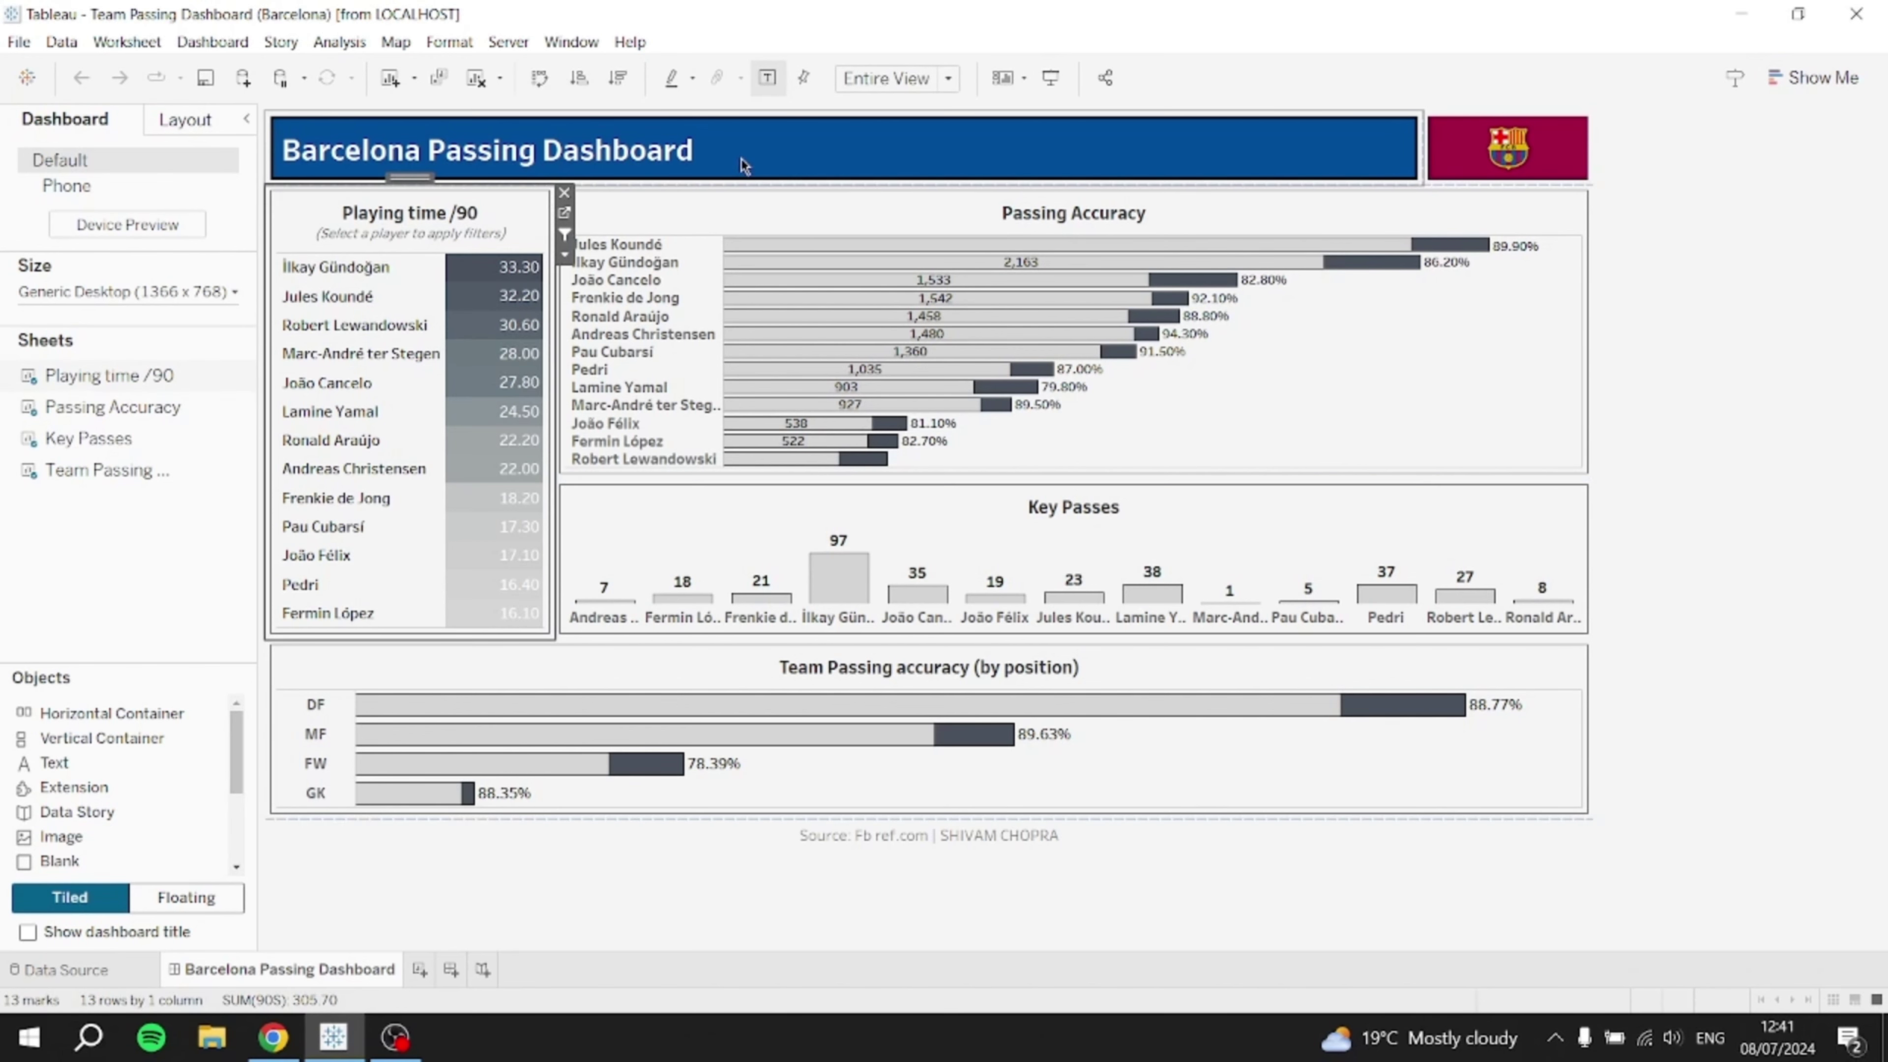
click(866, 165)
click(1059, 218)
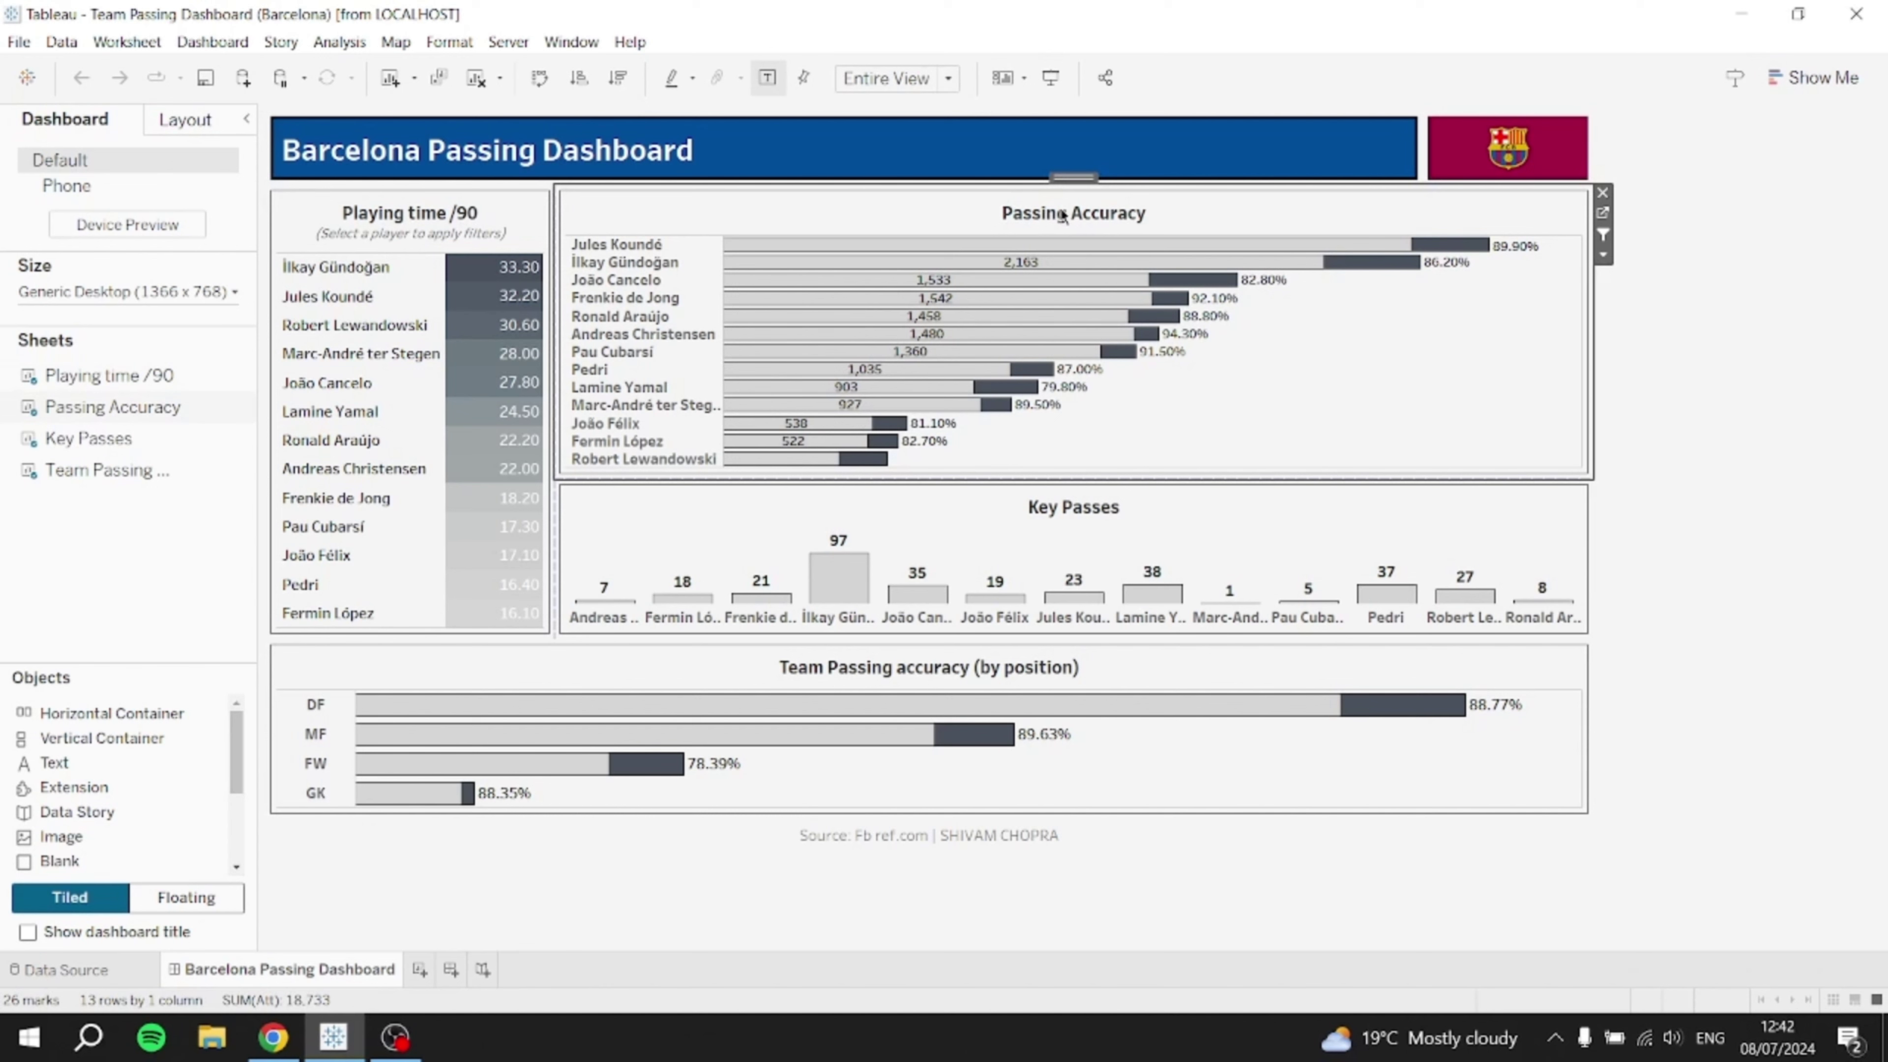
mouse_move(1065, 248)
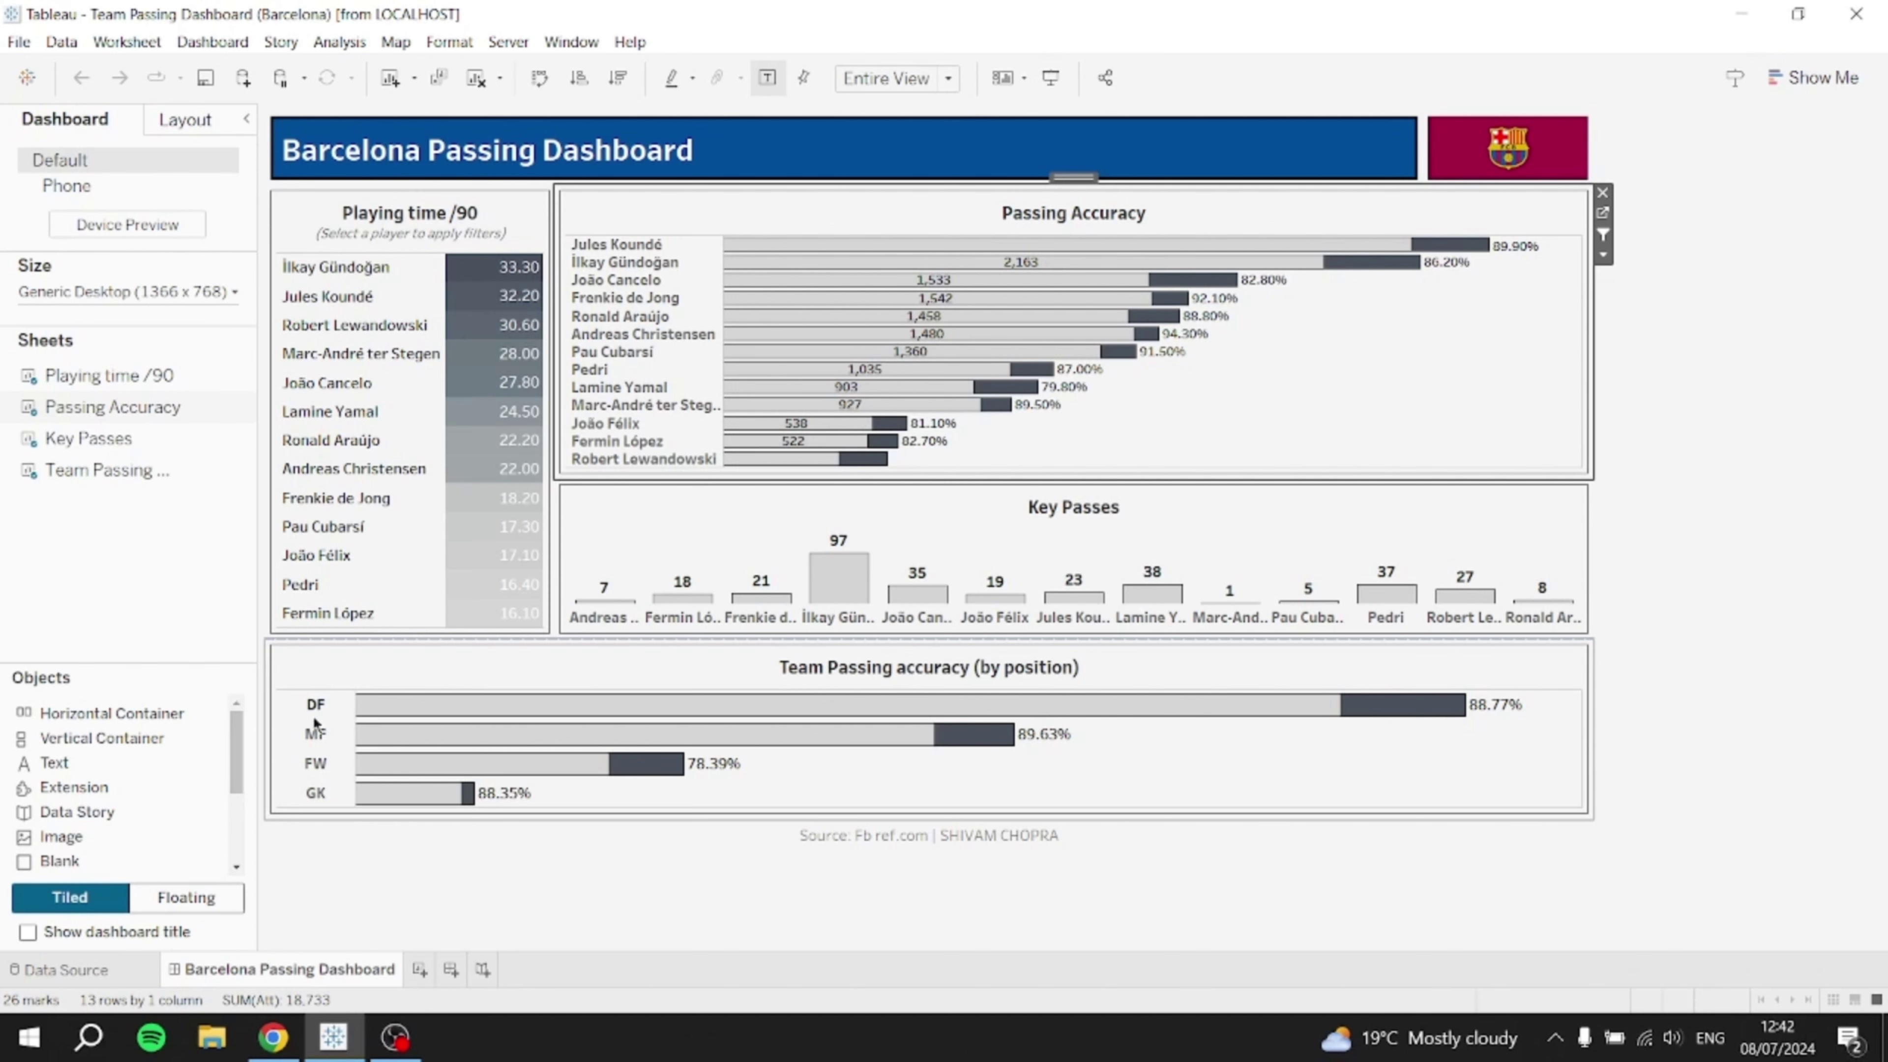
mouse_move(1477, 723)
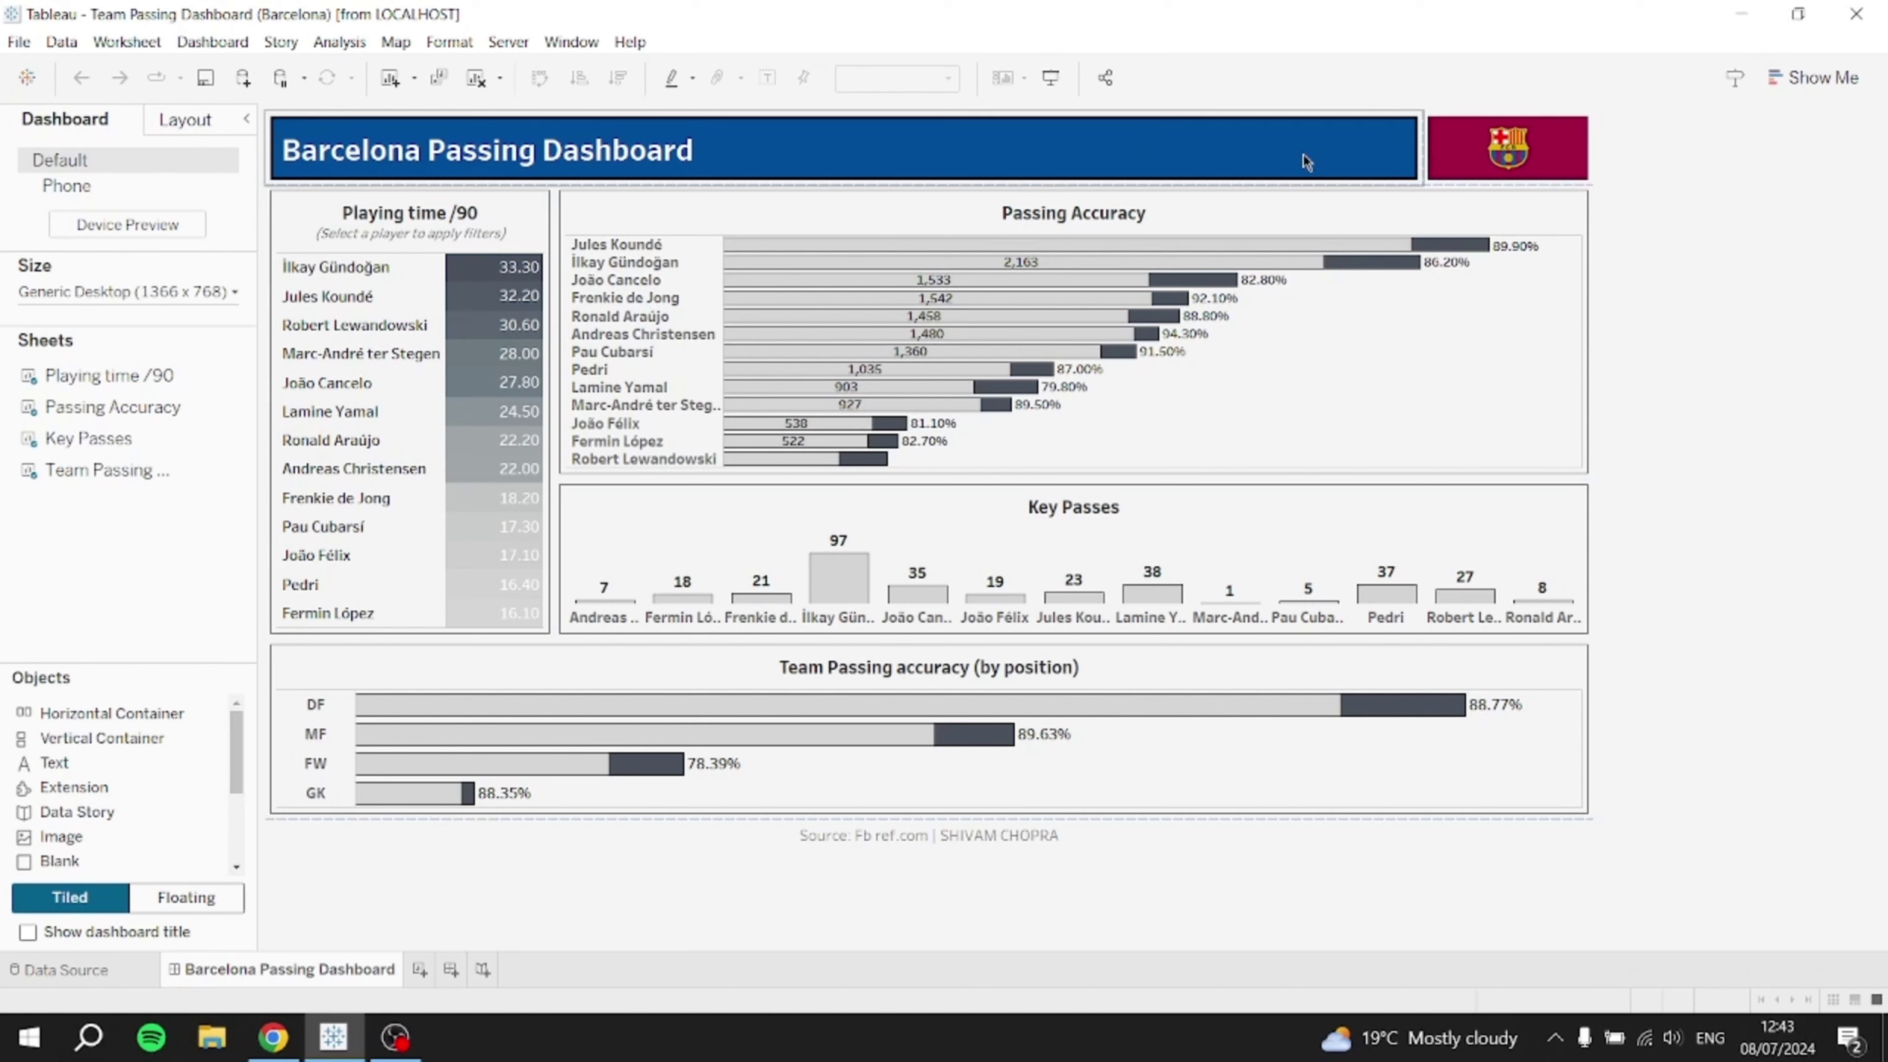
click(1466, 158)
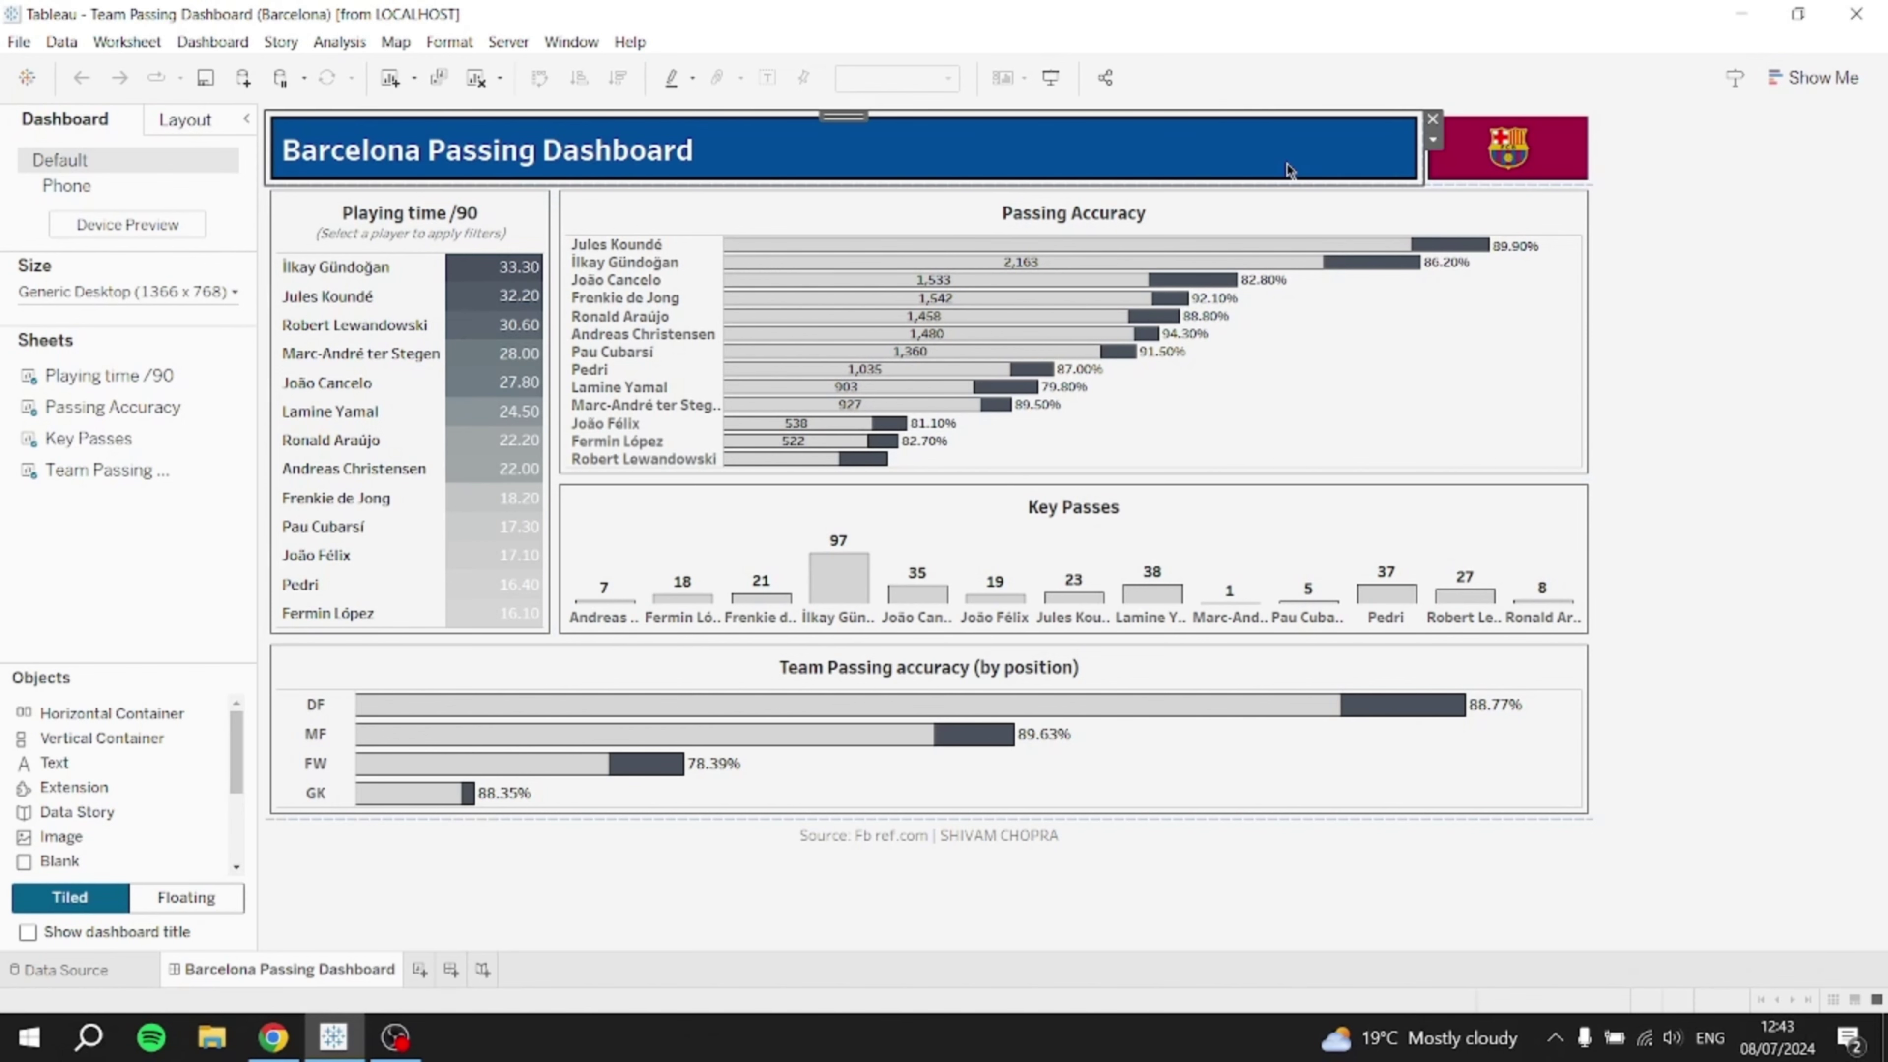
click(1310, 170)
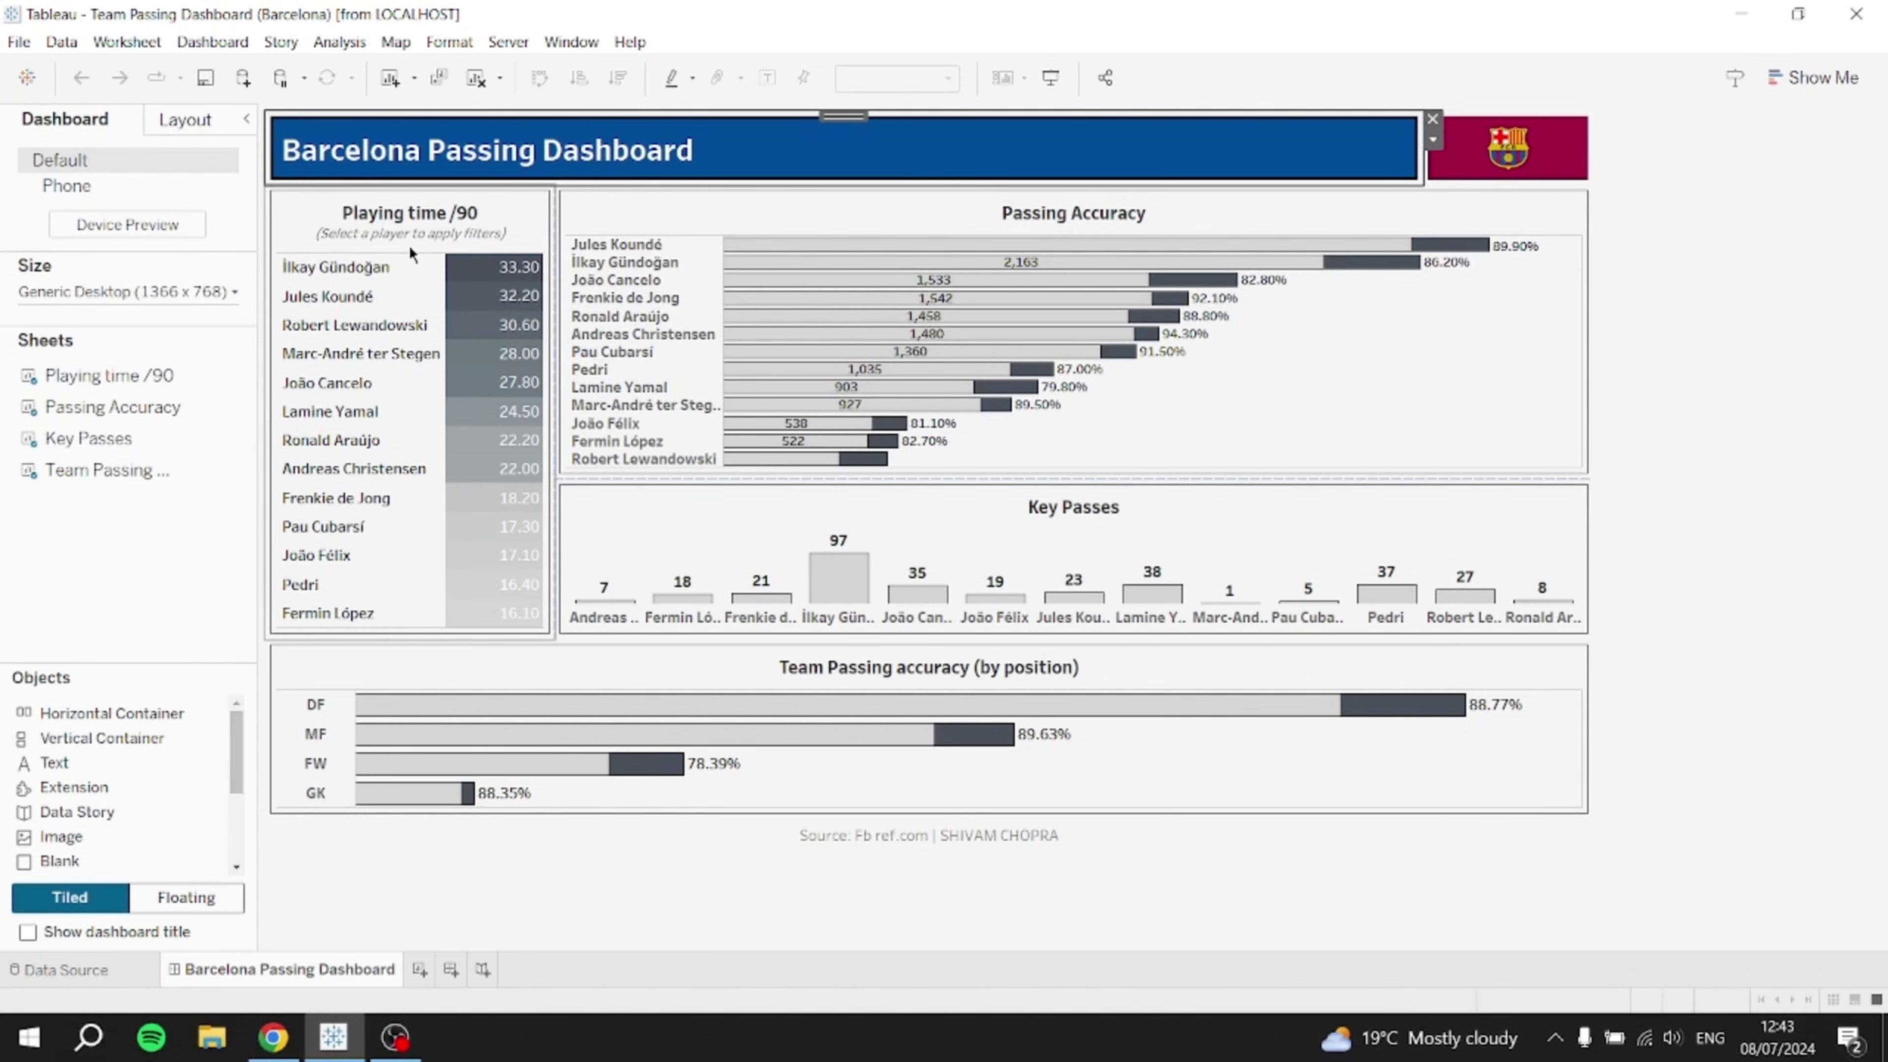
- Demonstrate the dashboard filter by selecting players in the Playing time /90 list, including İlkay Gündoğan, Robert Lewandowski and Lamine Yamal
click(512, 268)
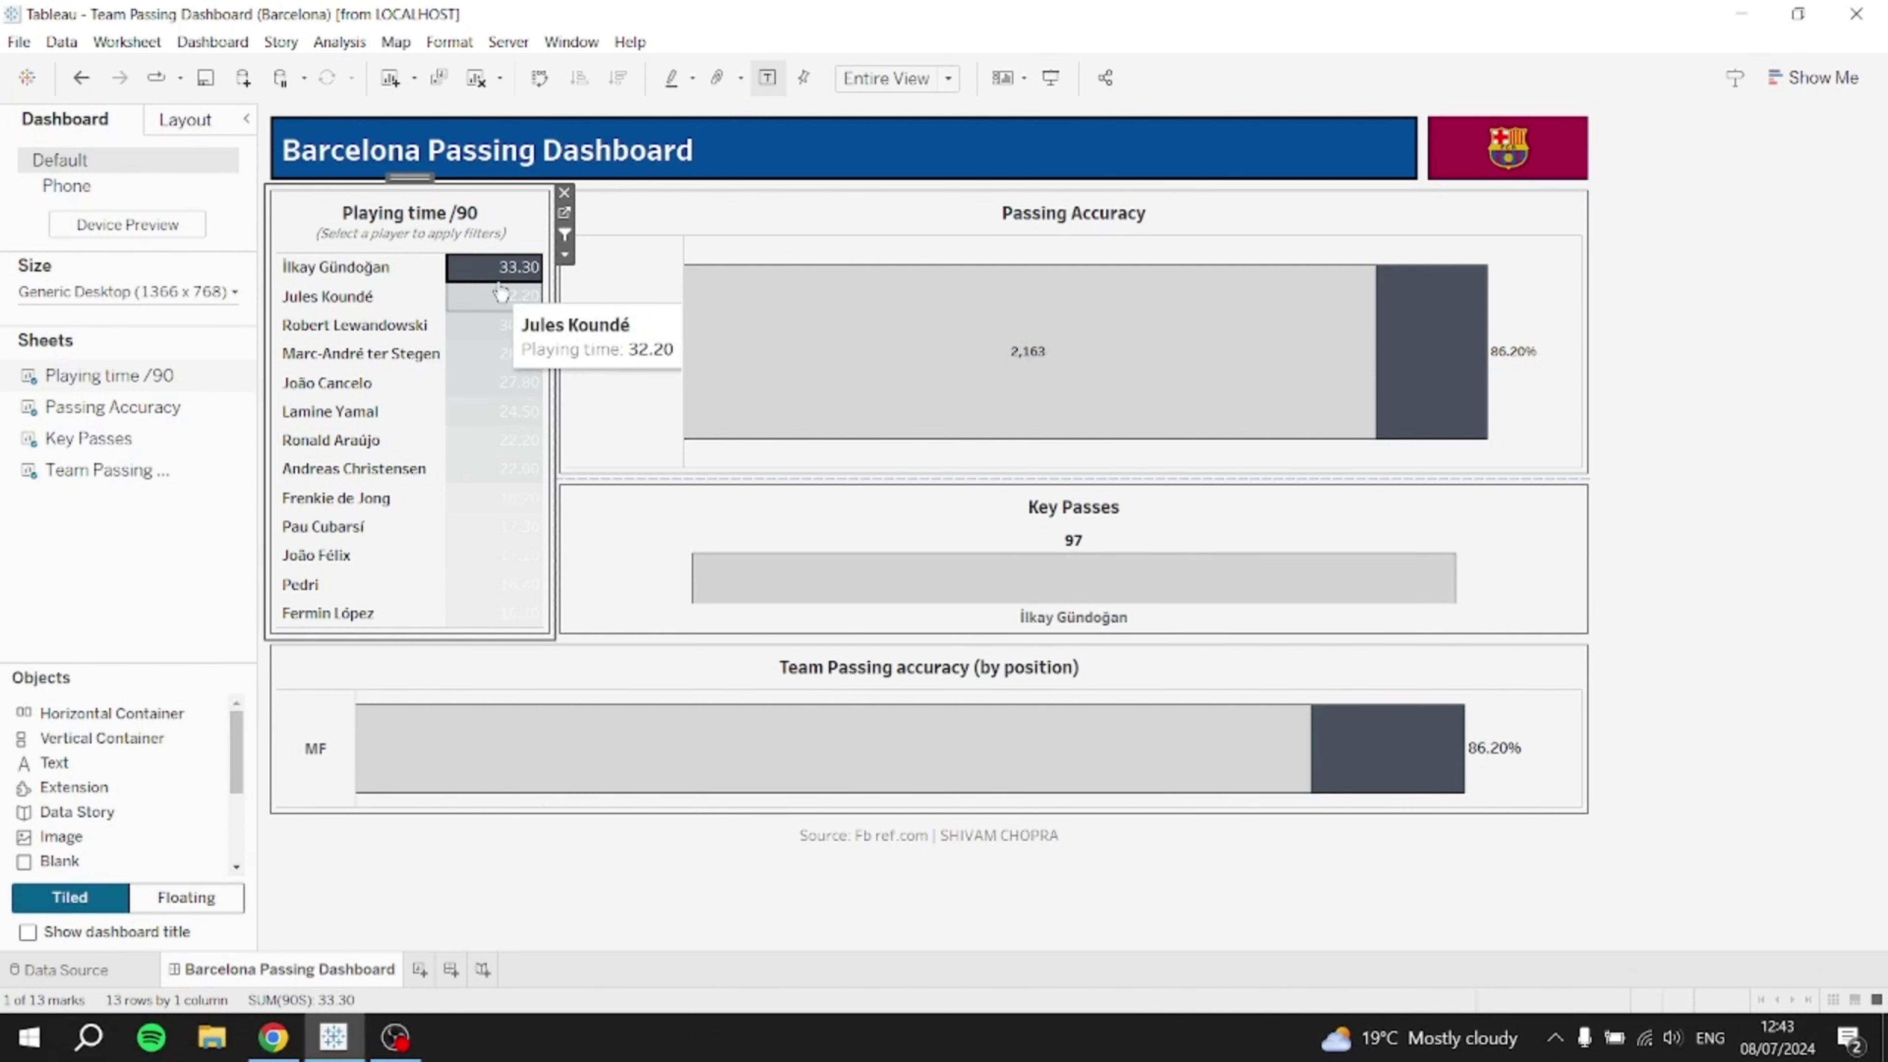
click(510, 273)
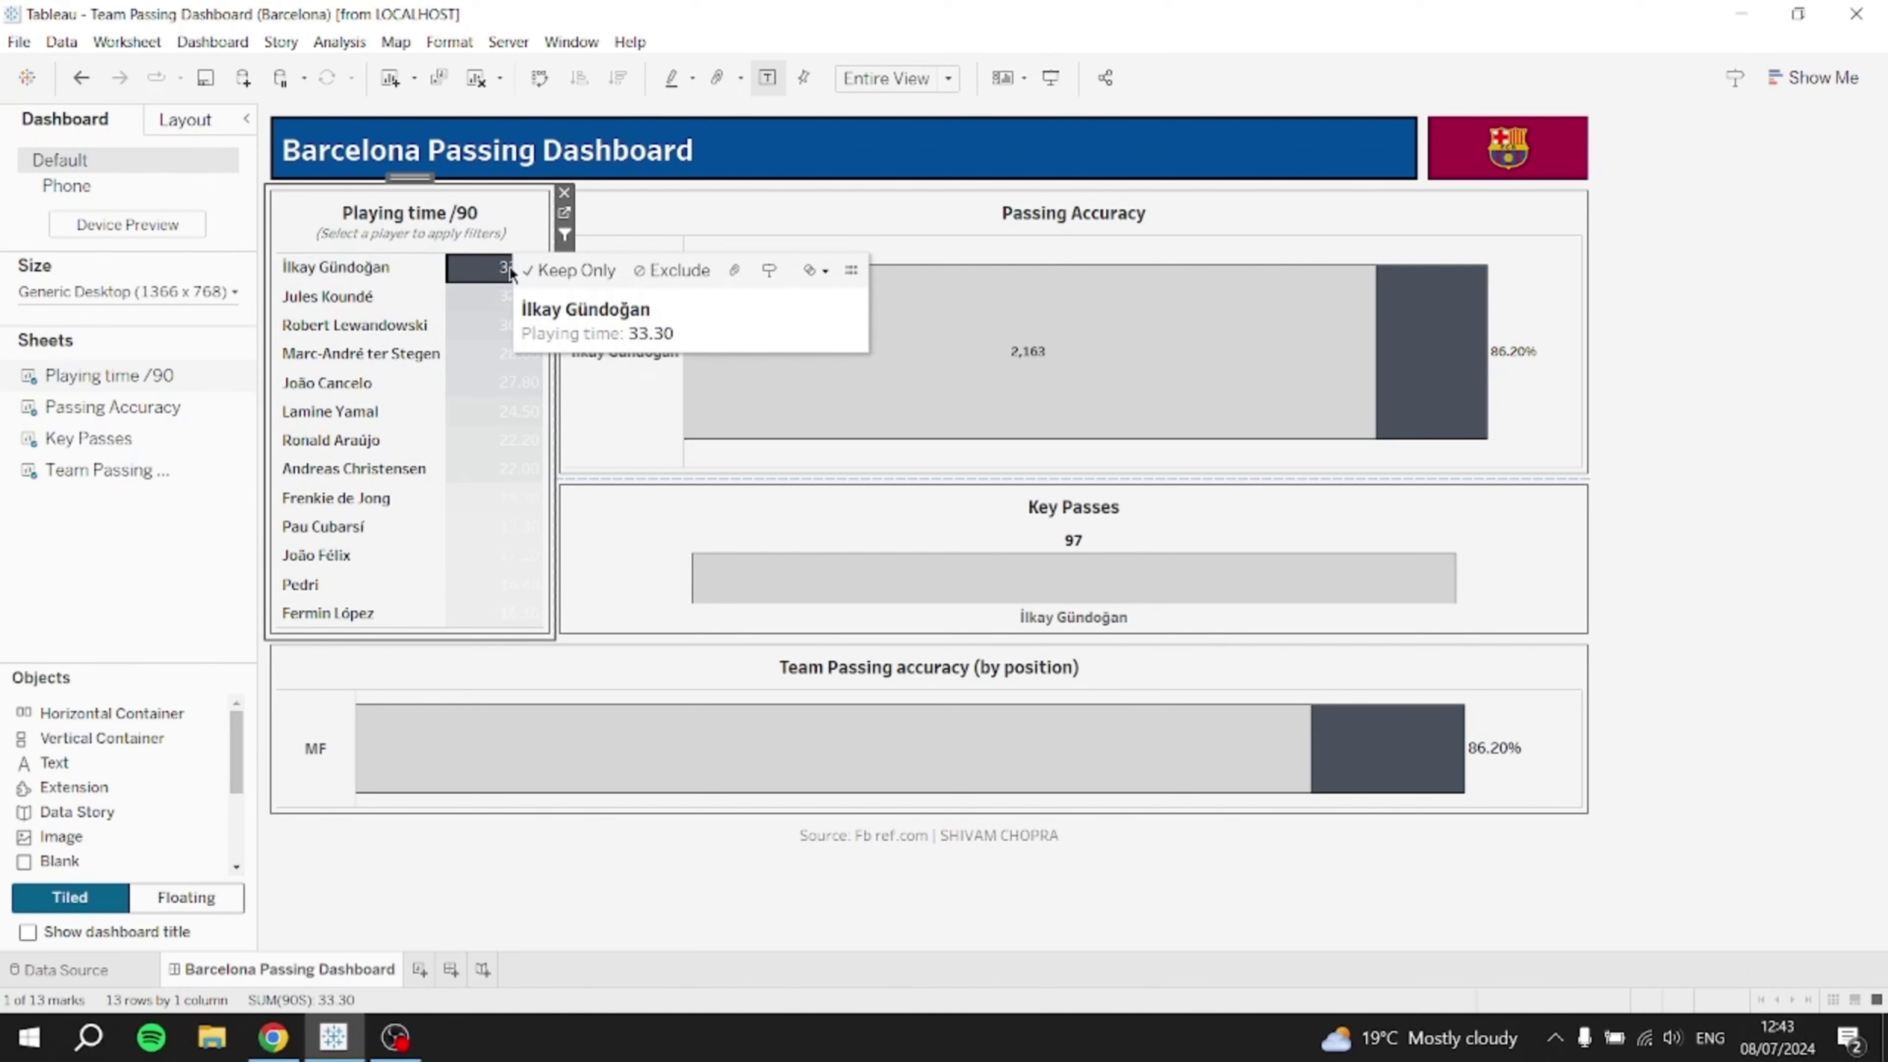
click(509, 273)
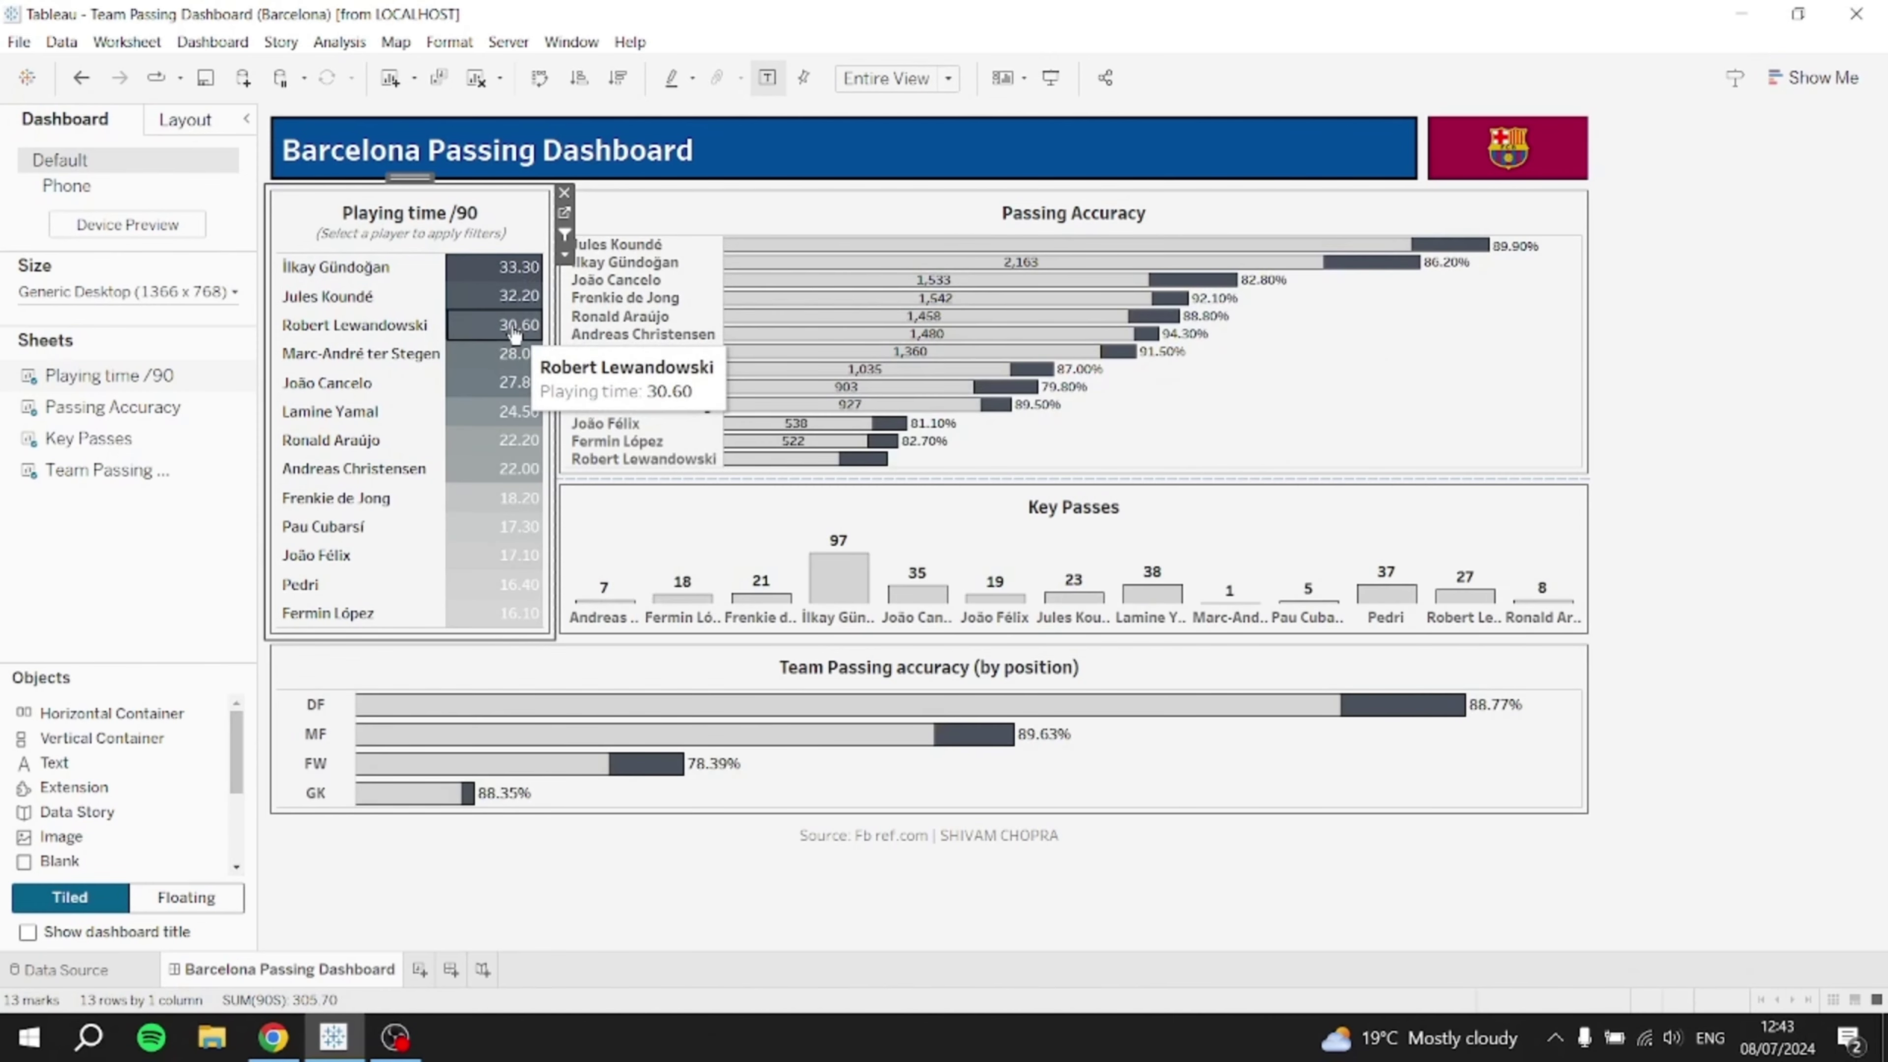
click(514, 333)
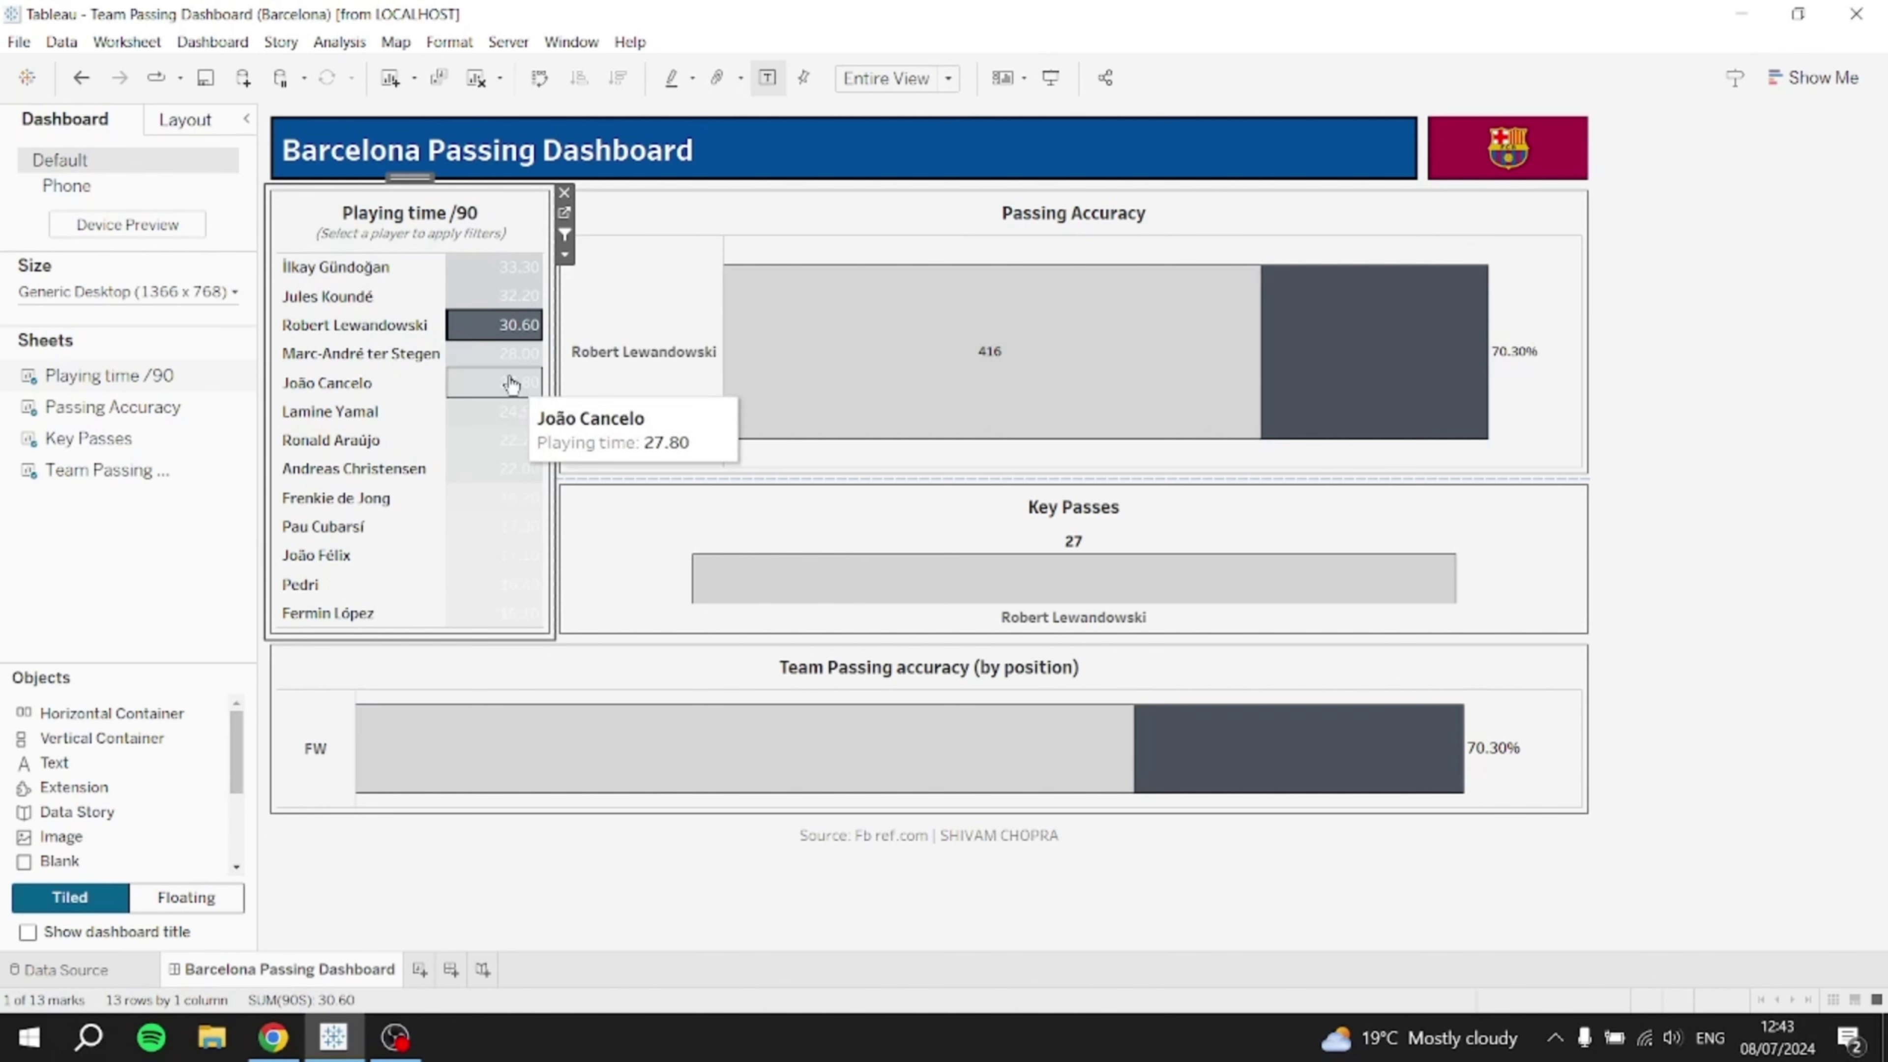
click(509, 354)
click(498, 413)
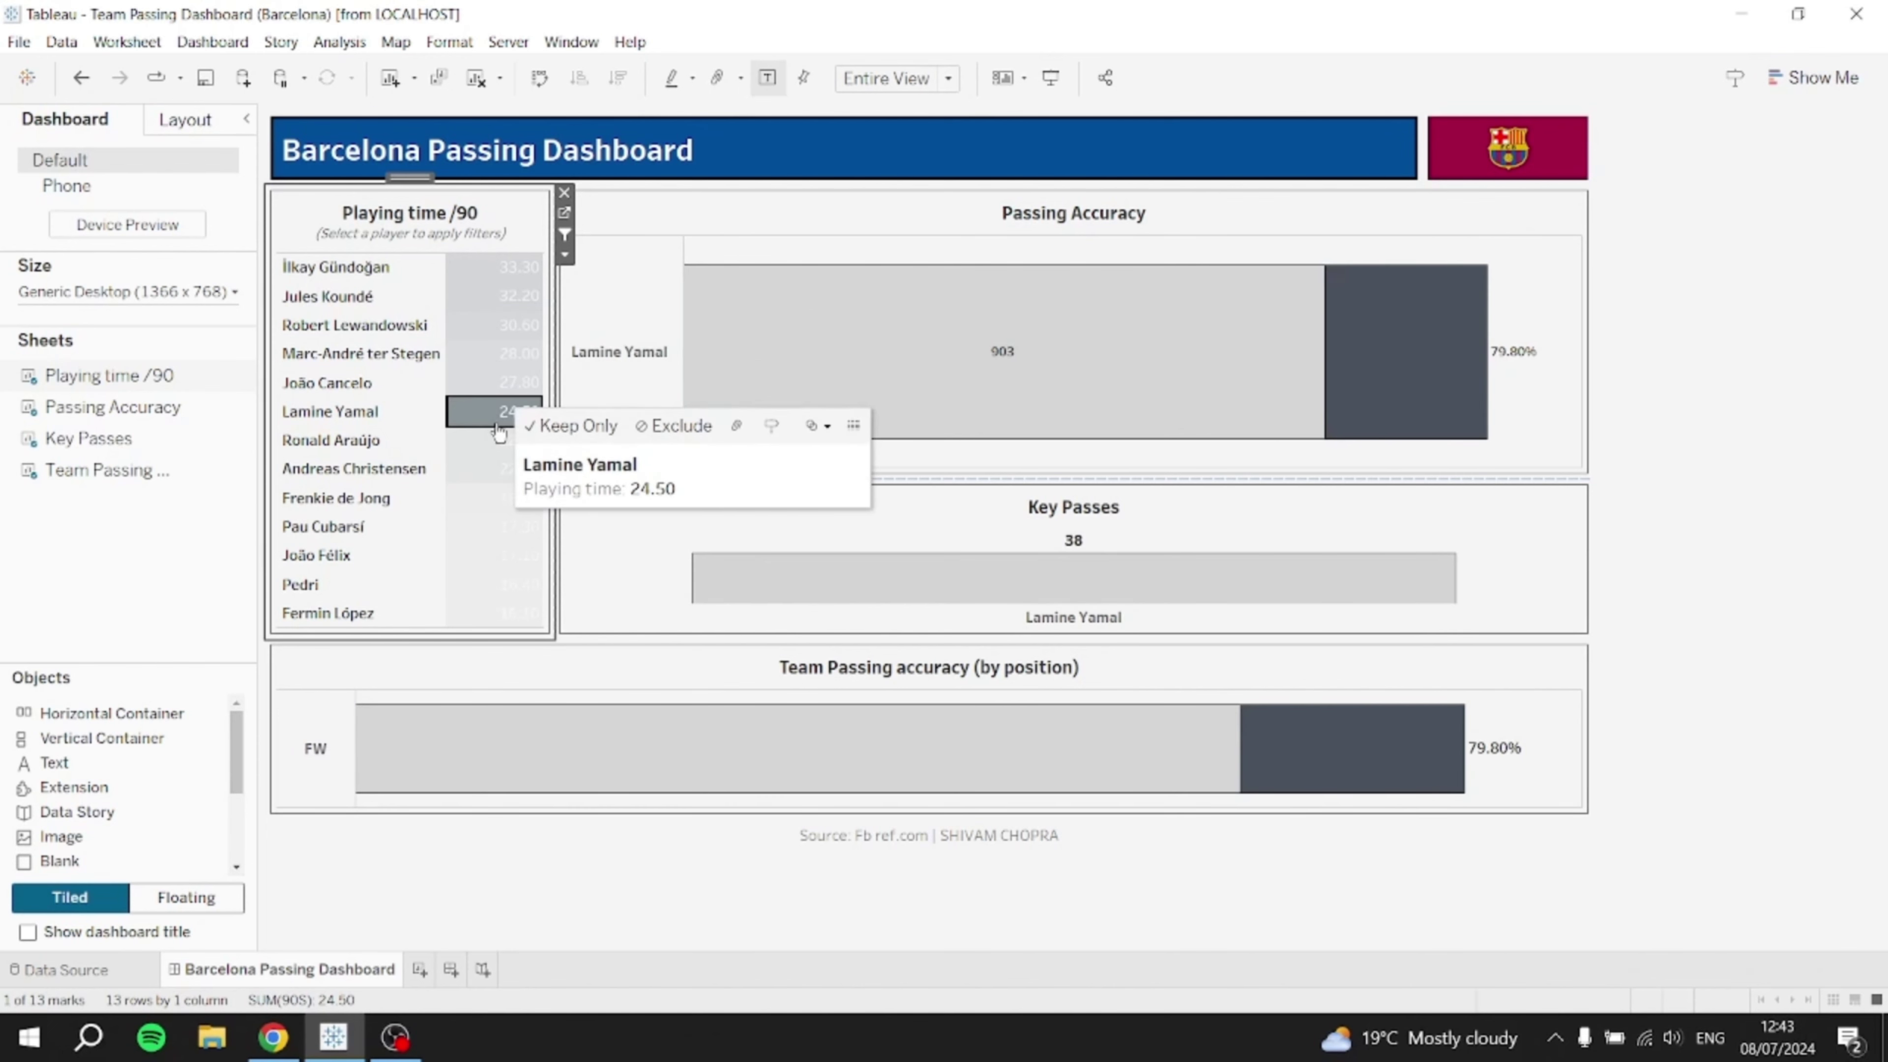
click(496, 424)
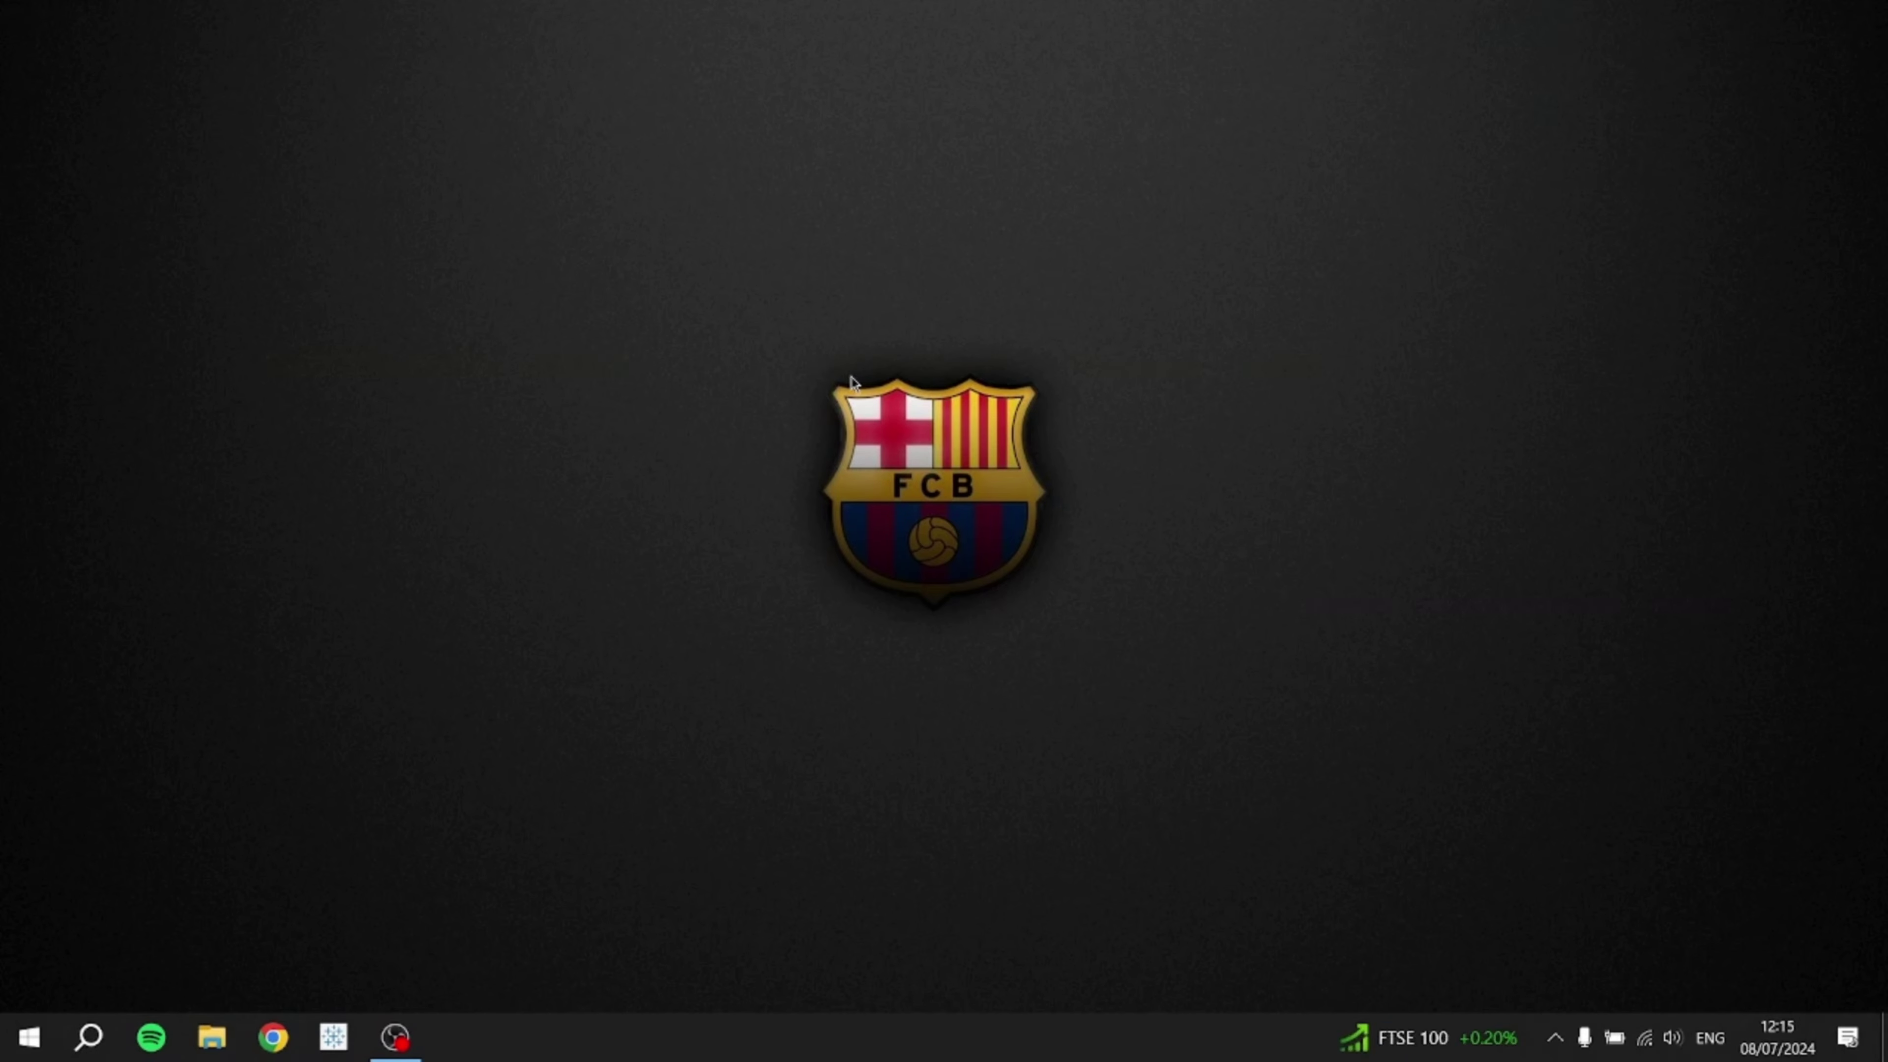
right_click(851, 365)
right_click(961, 447)
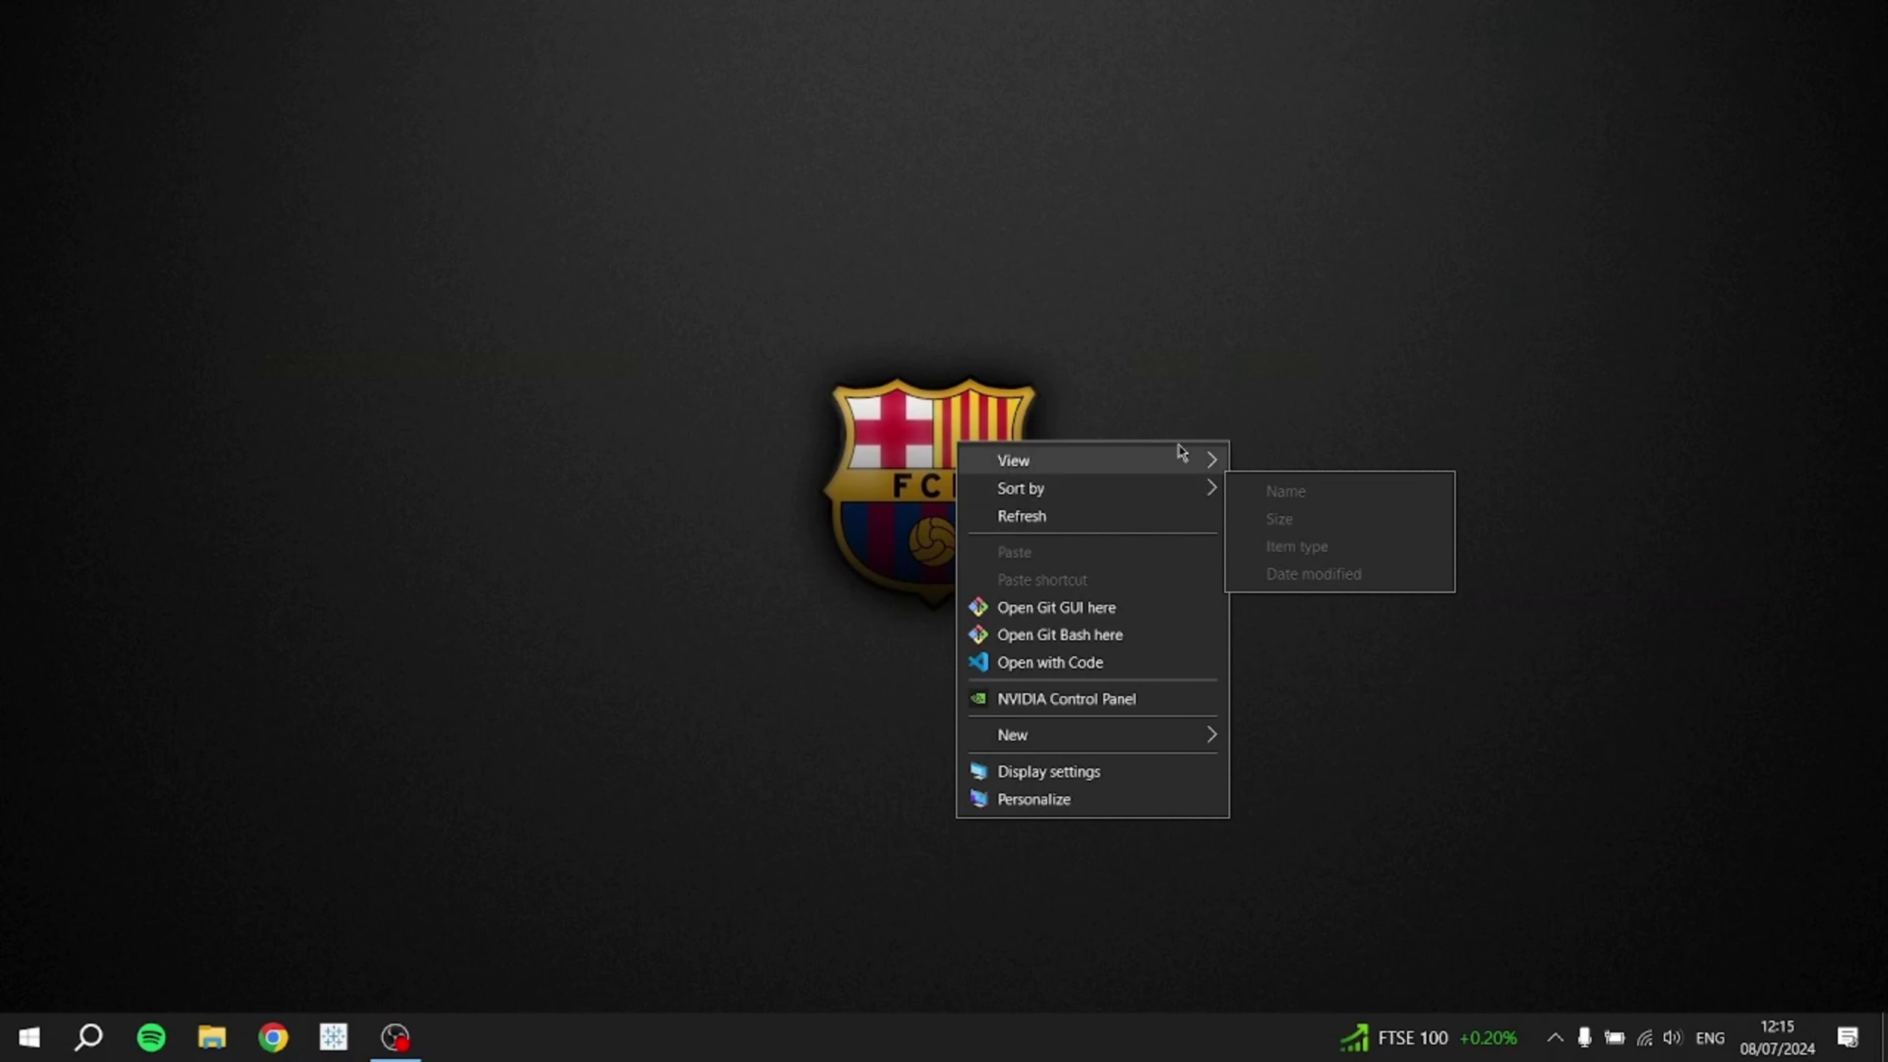
click(1220, 422)
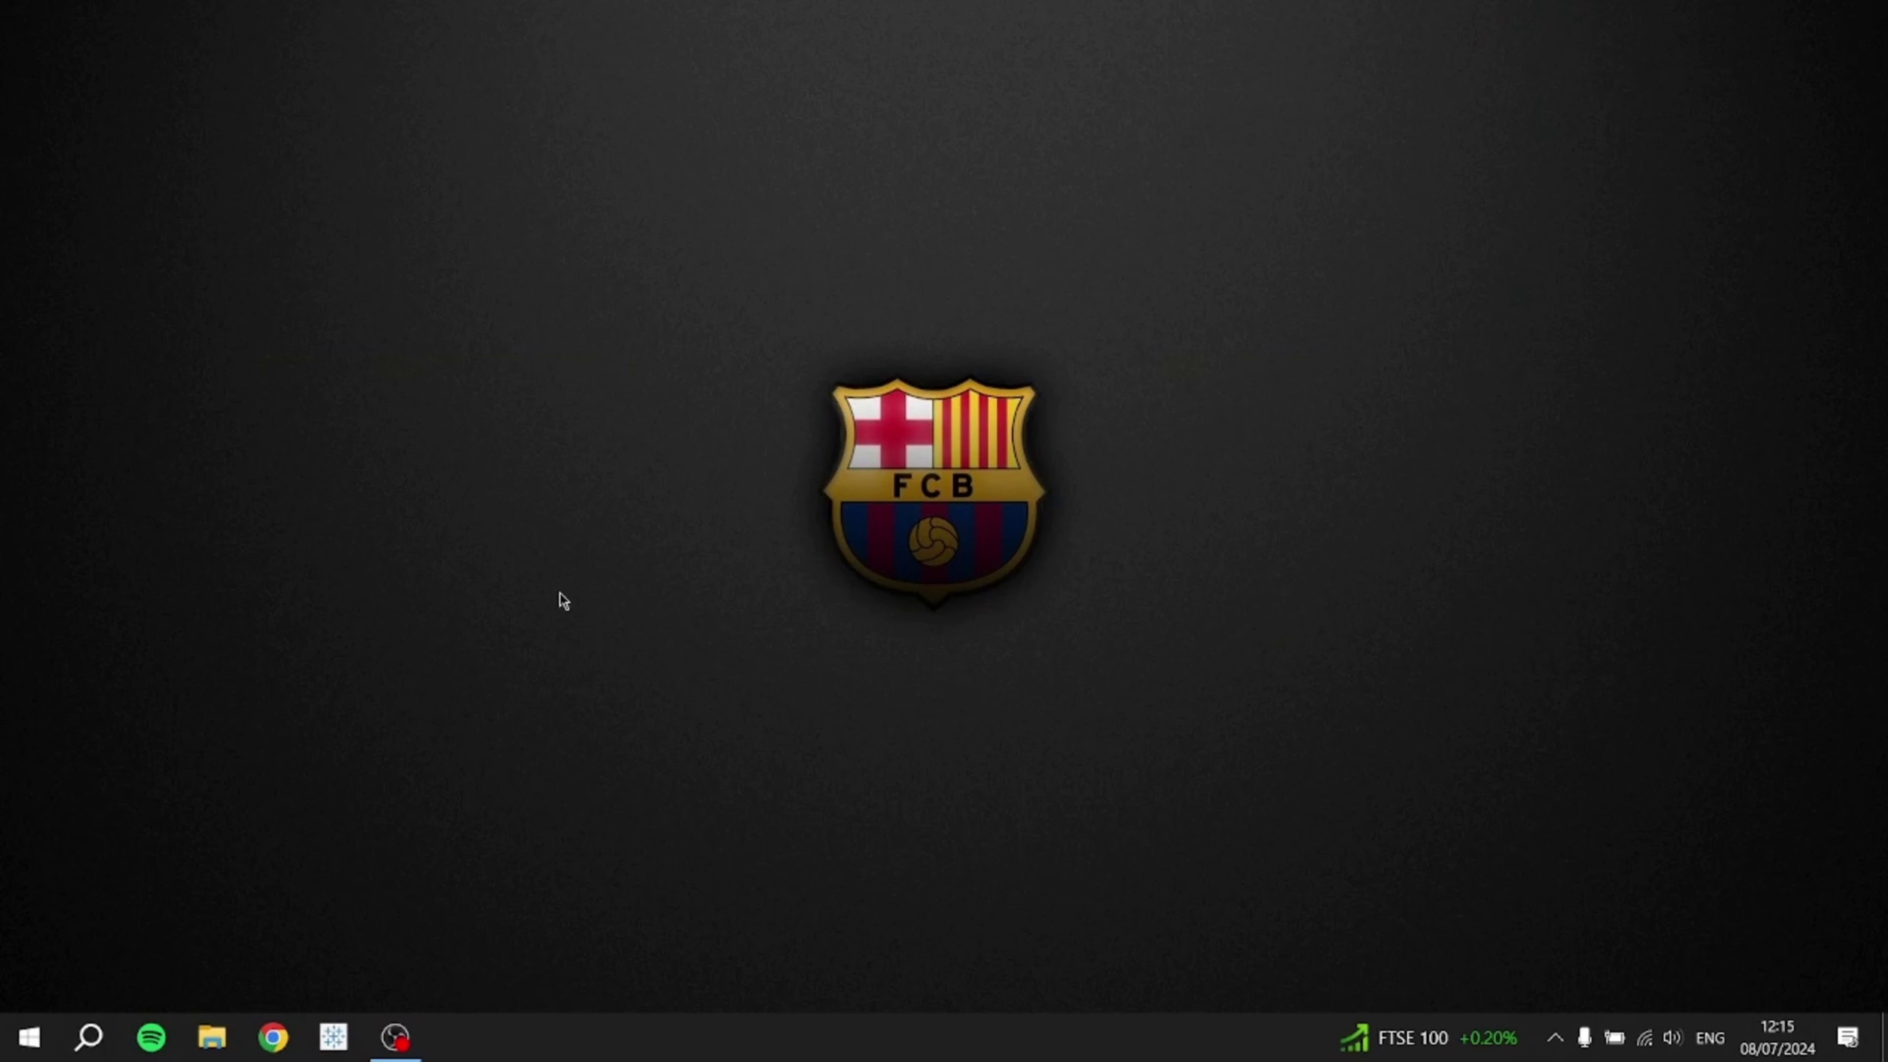
- Switch to Chrome and open the FBref website
click(277, 1039)
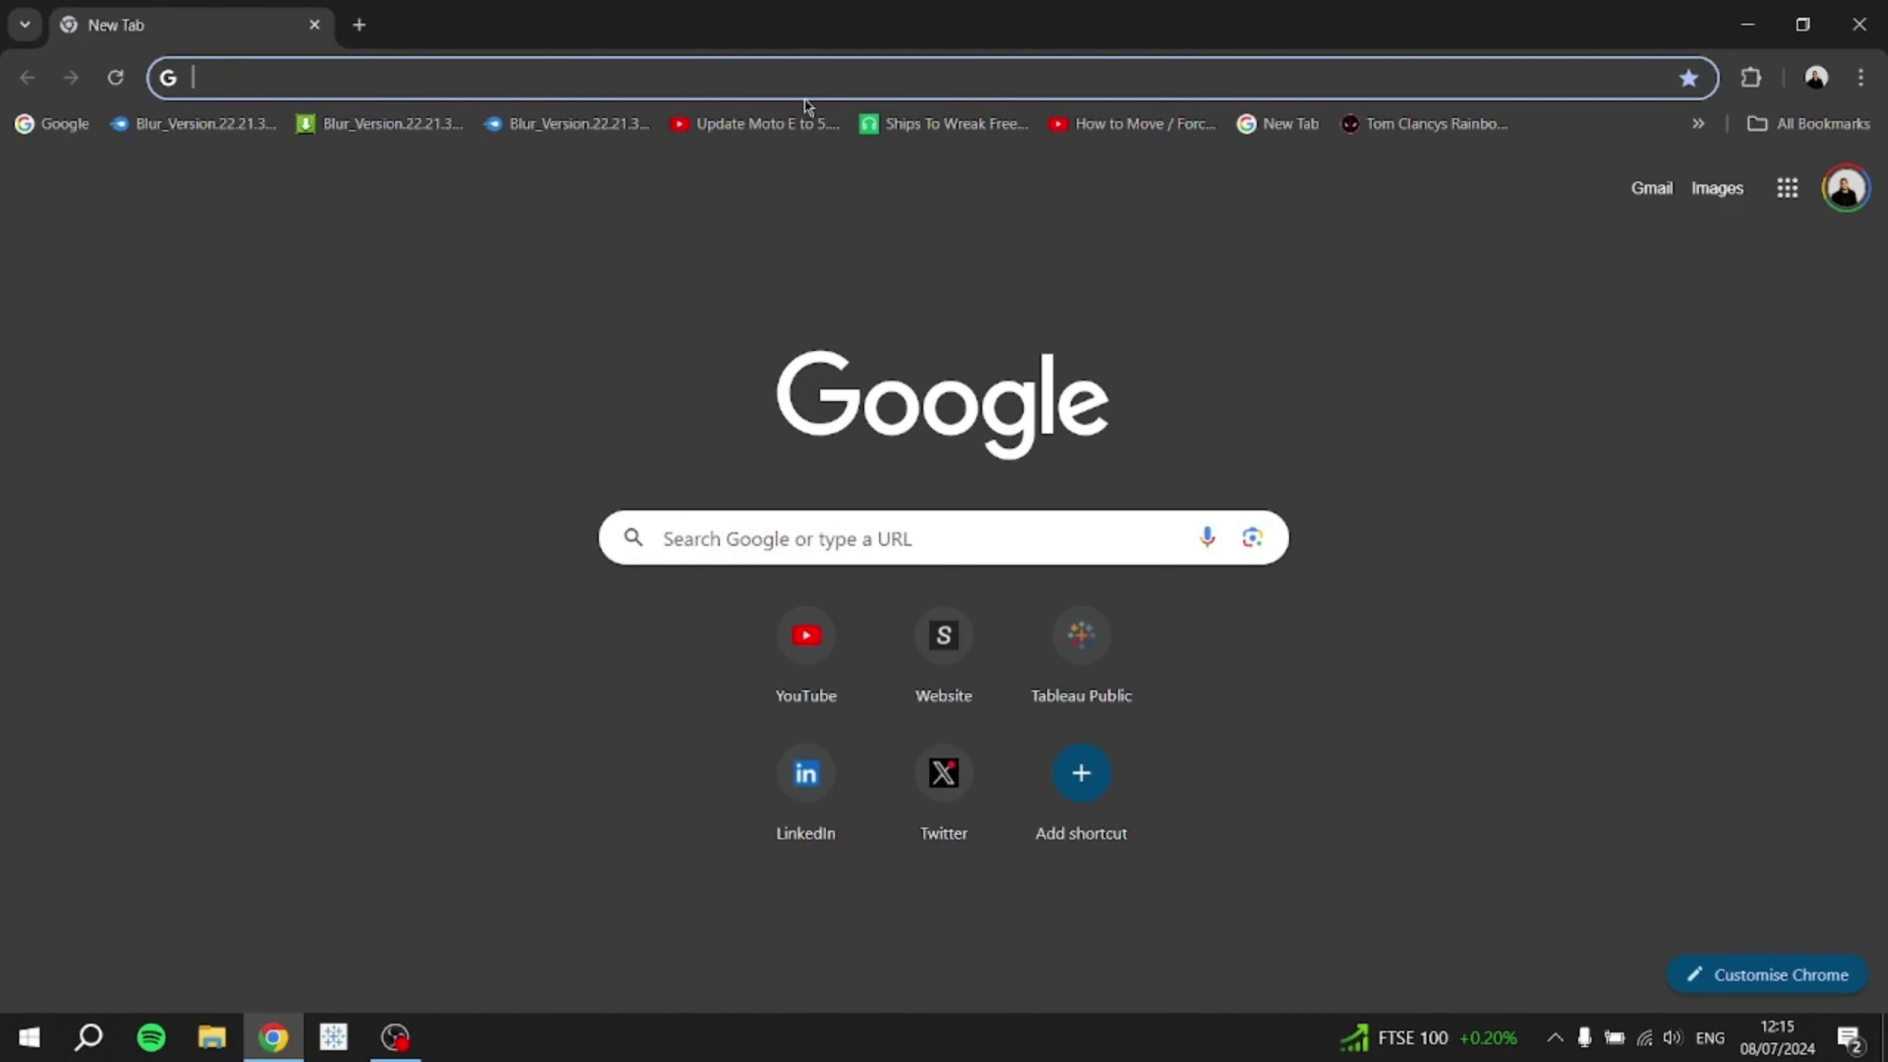
text(fbref)
key(Return)
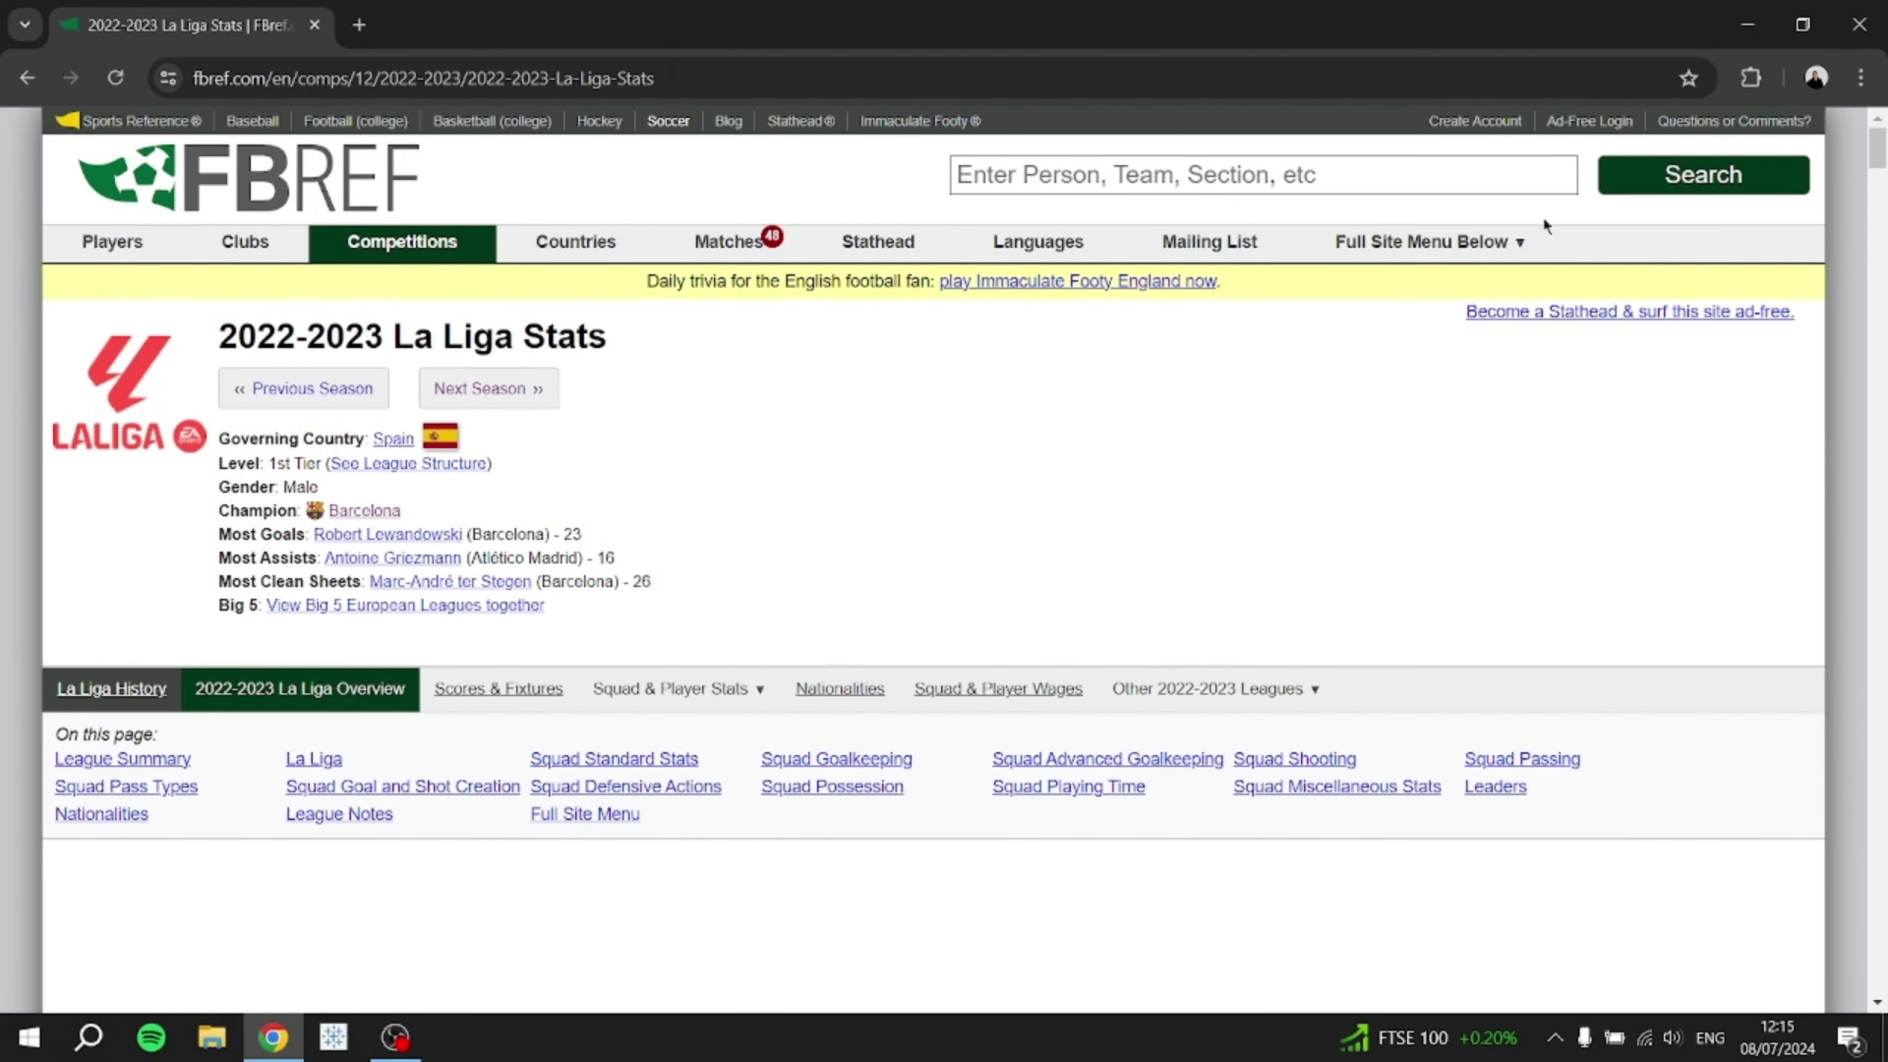
- Find the Spanish men's club FC Barcelona on FBref and open its 2023-2024 La Liga stats page
click(1242, 176)
text(Barcelona)
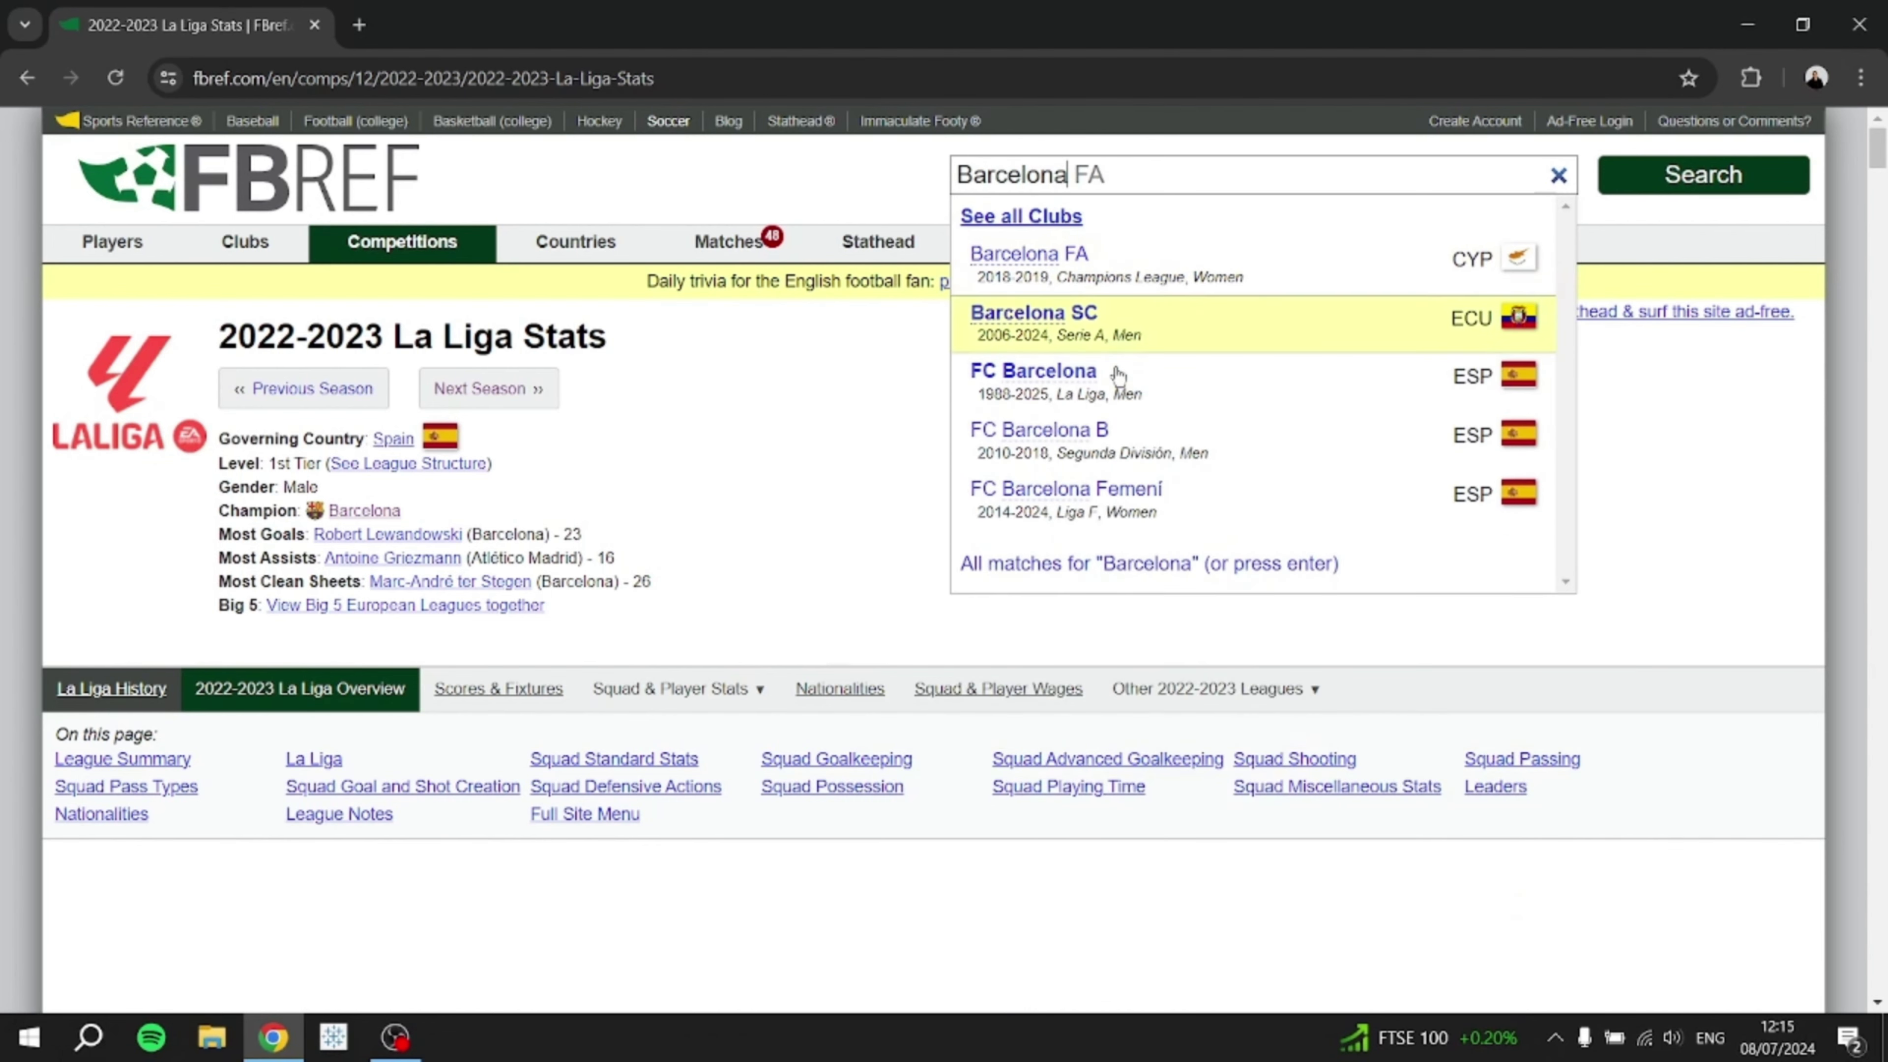
click(1064, 388)
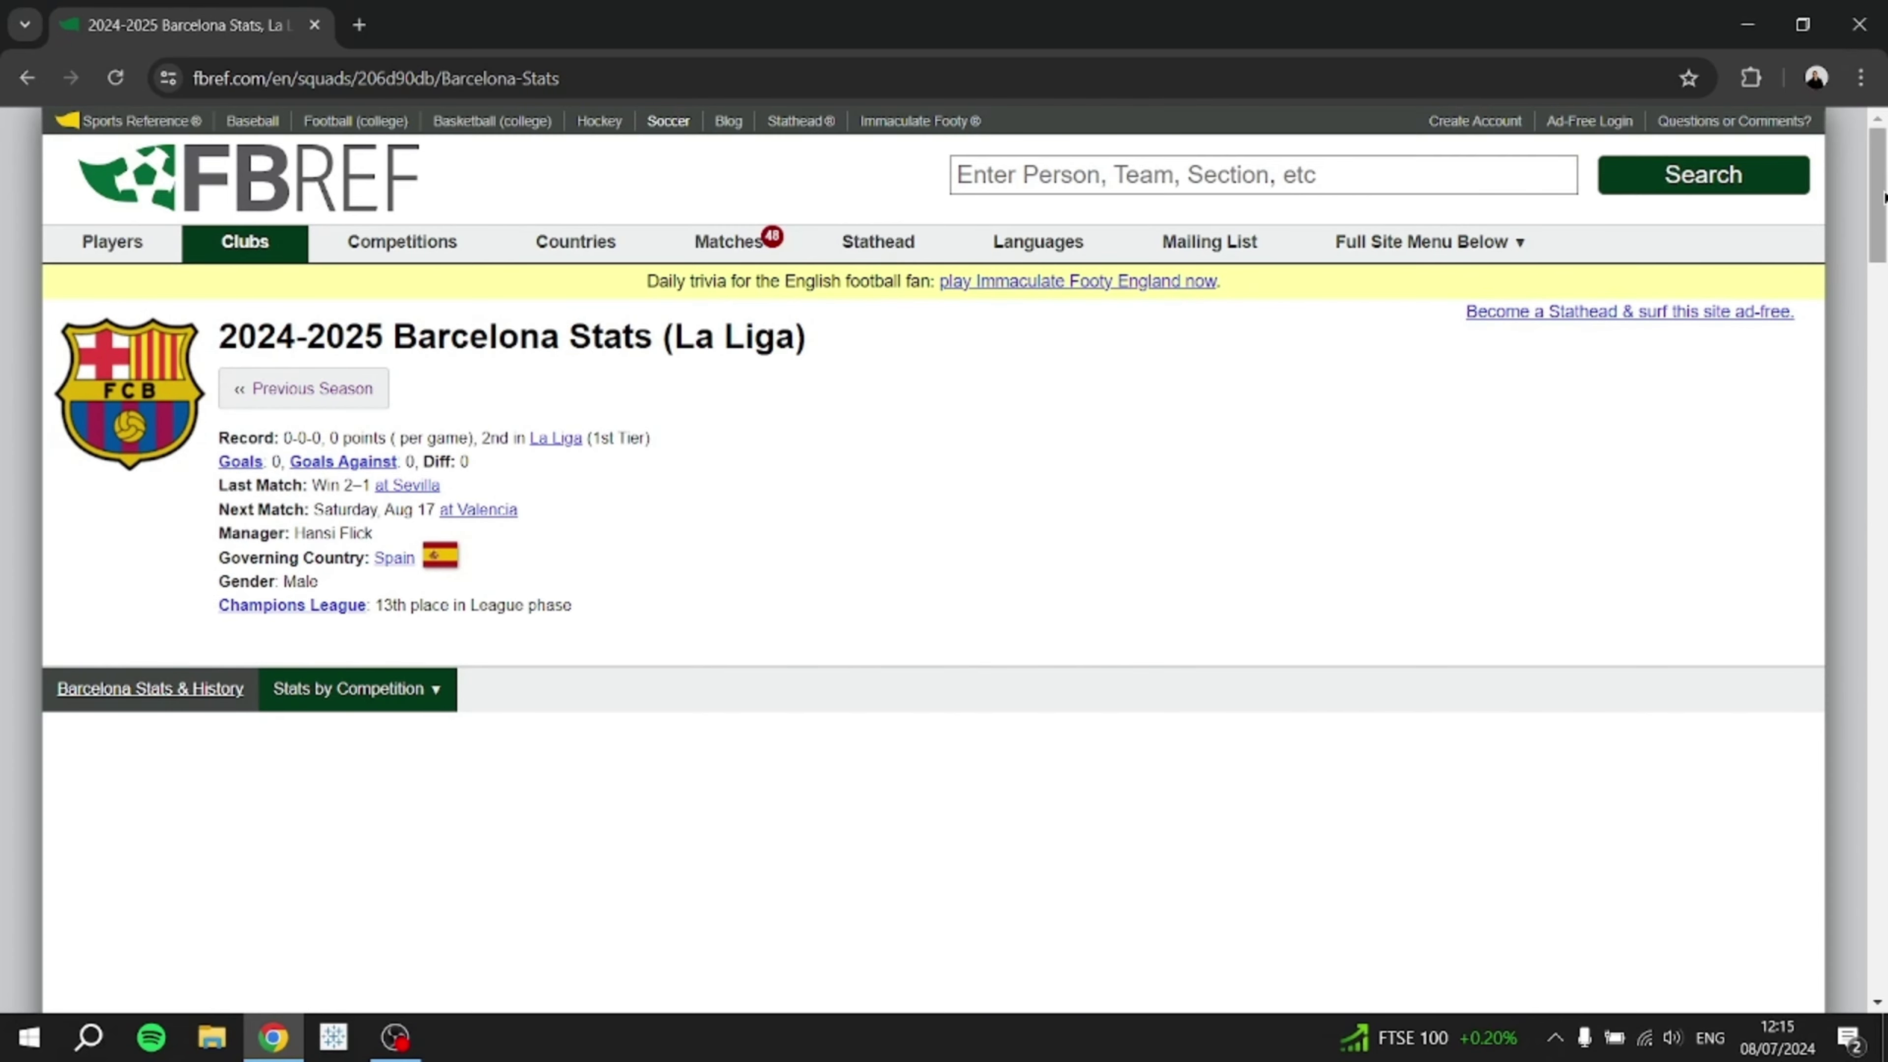
mouse_move(1884, 197)
mouse_down()
mouse_move(1884, 442)
mouse_move(1885, 227)
mouse_up()
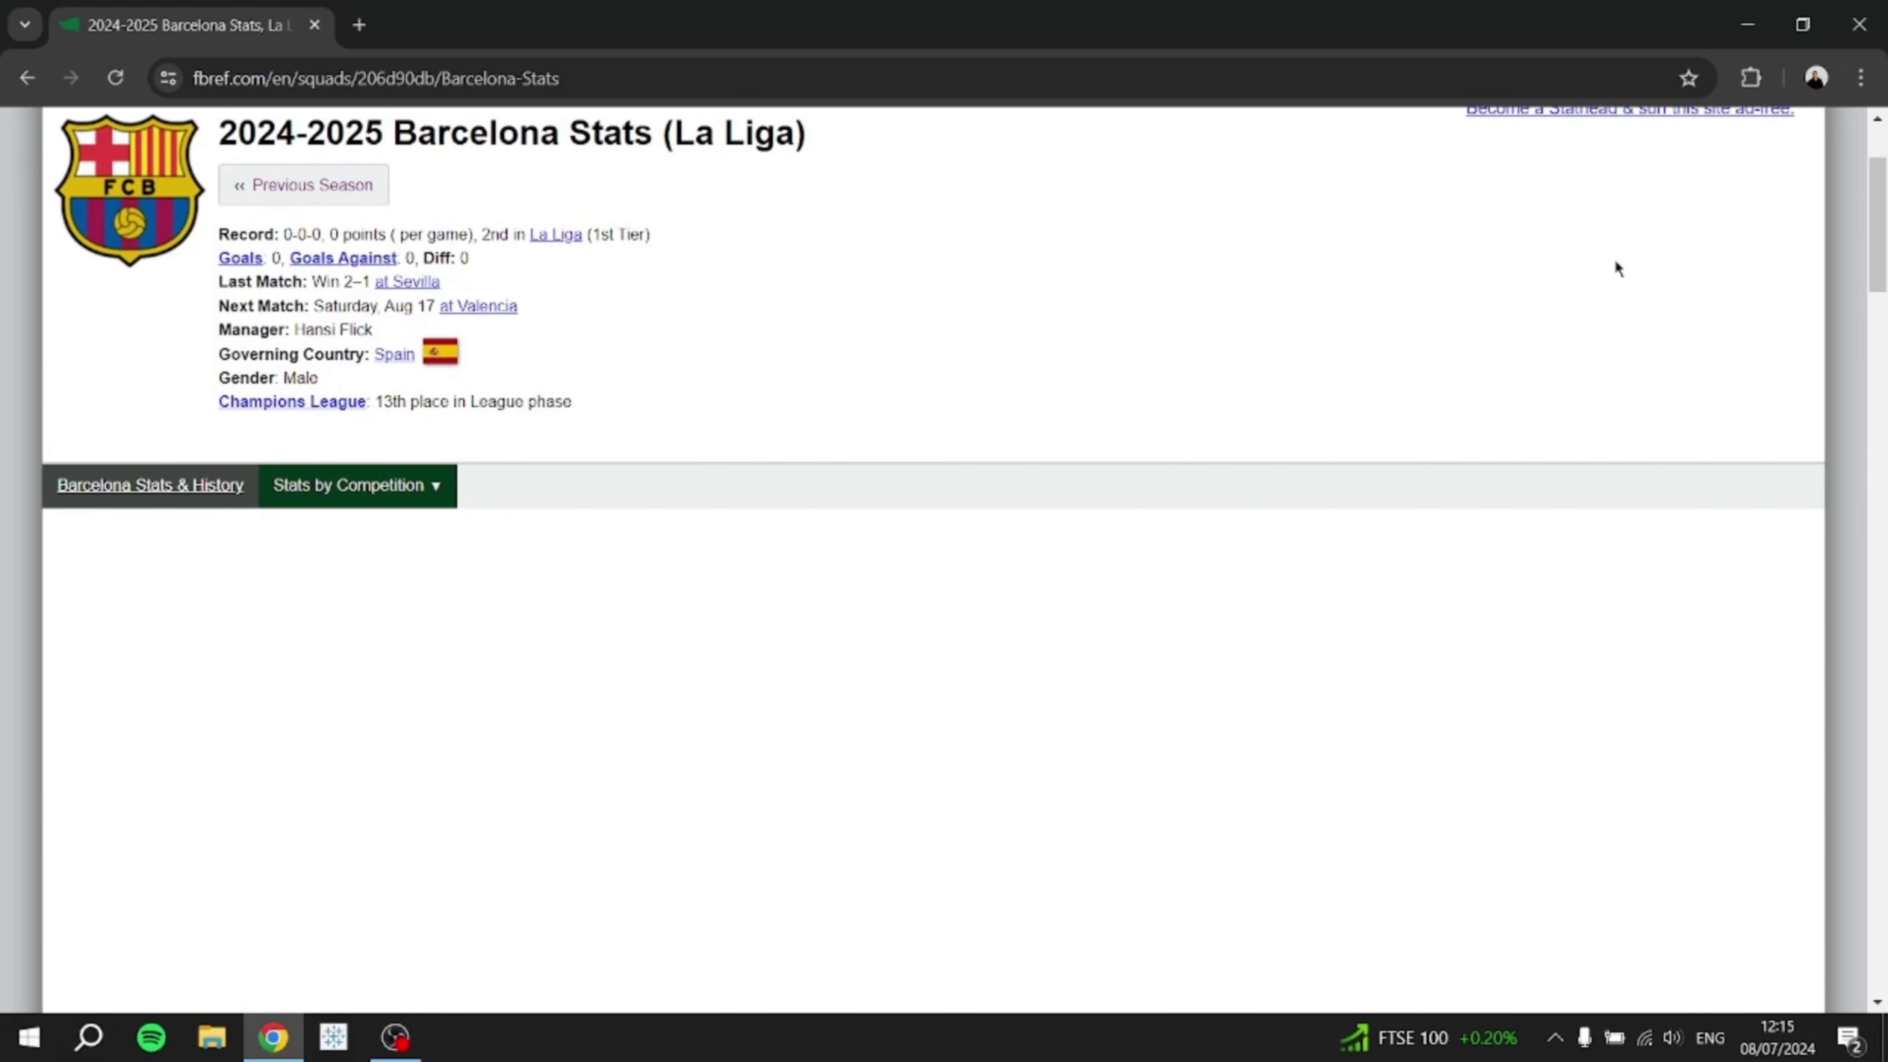
click(350, 190)
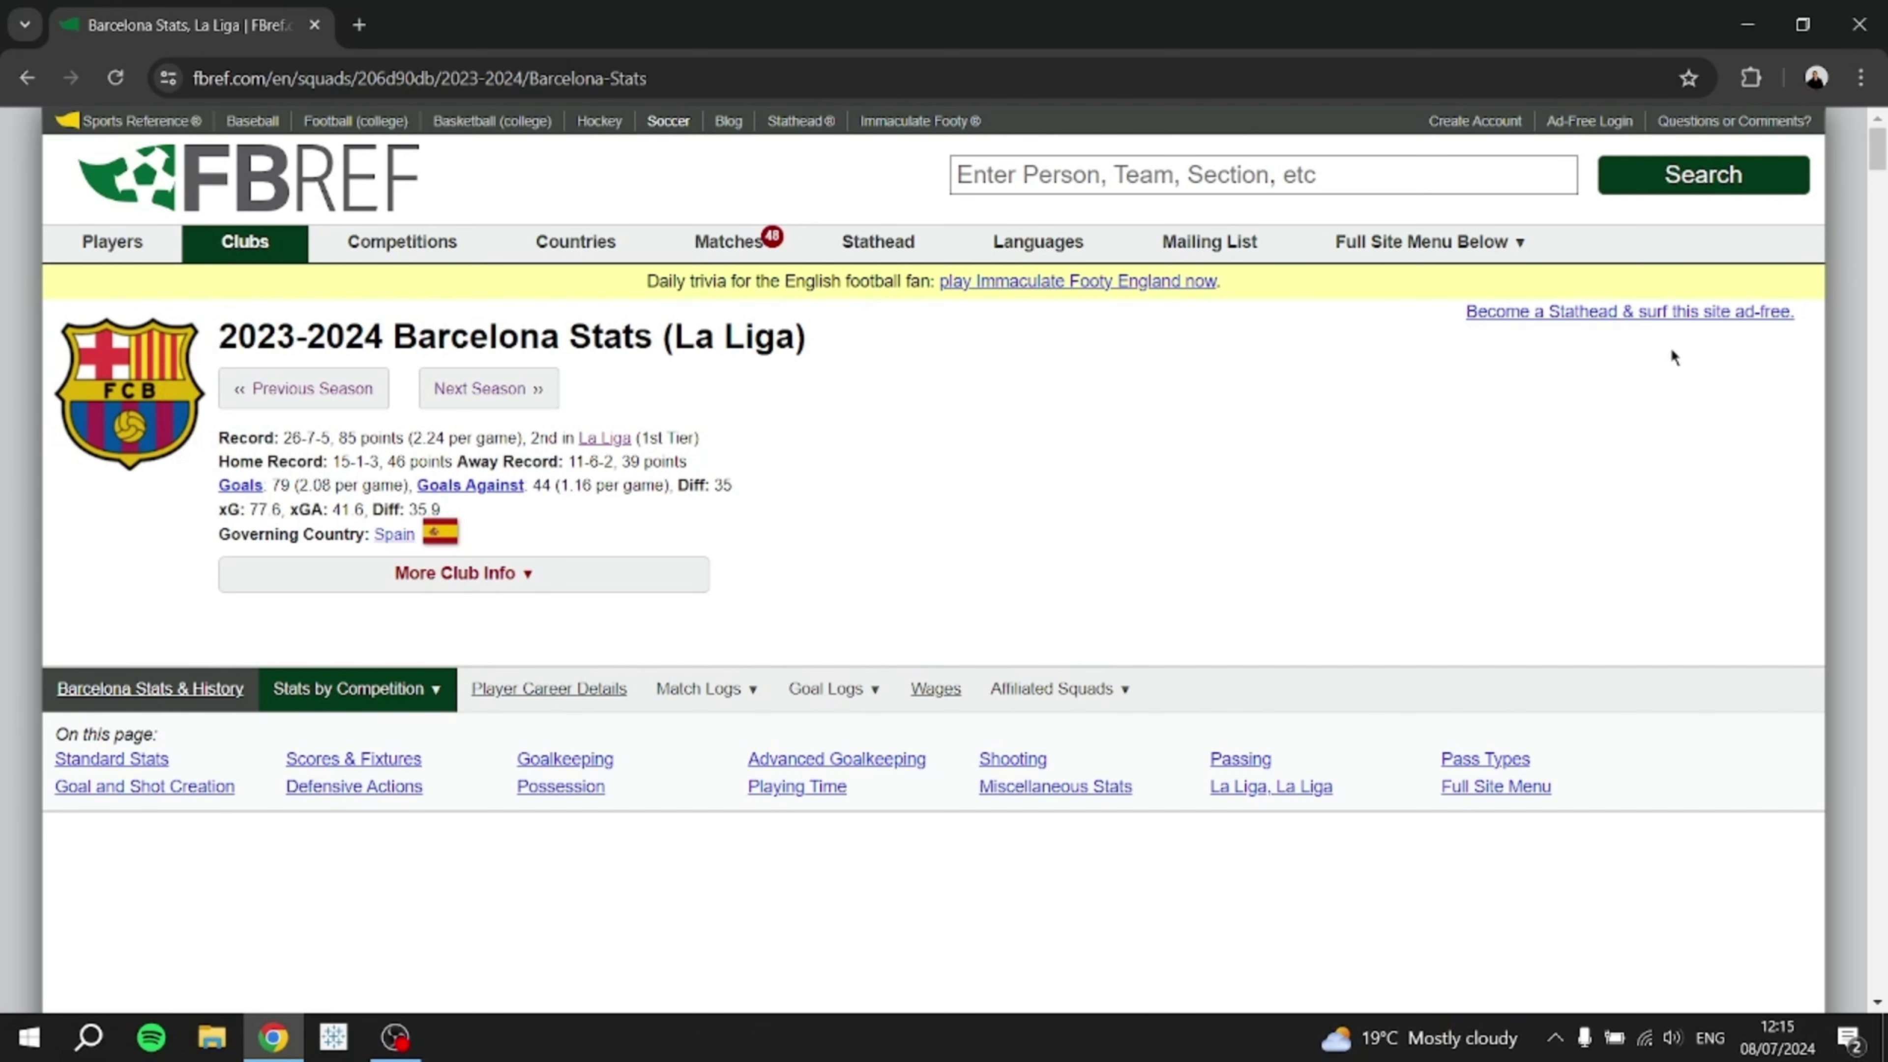
- Copy Barcelona's 2023-2024 La Liga Passing table from the column header row down to the last player row
drag(1875, 158, 1851, 461)
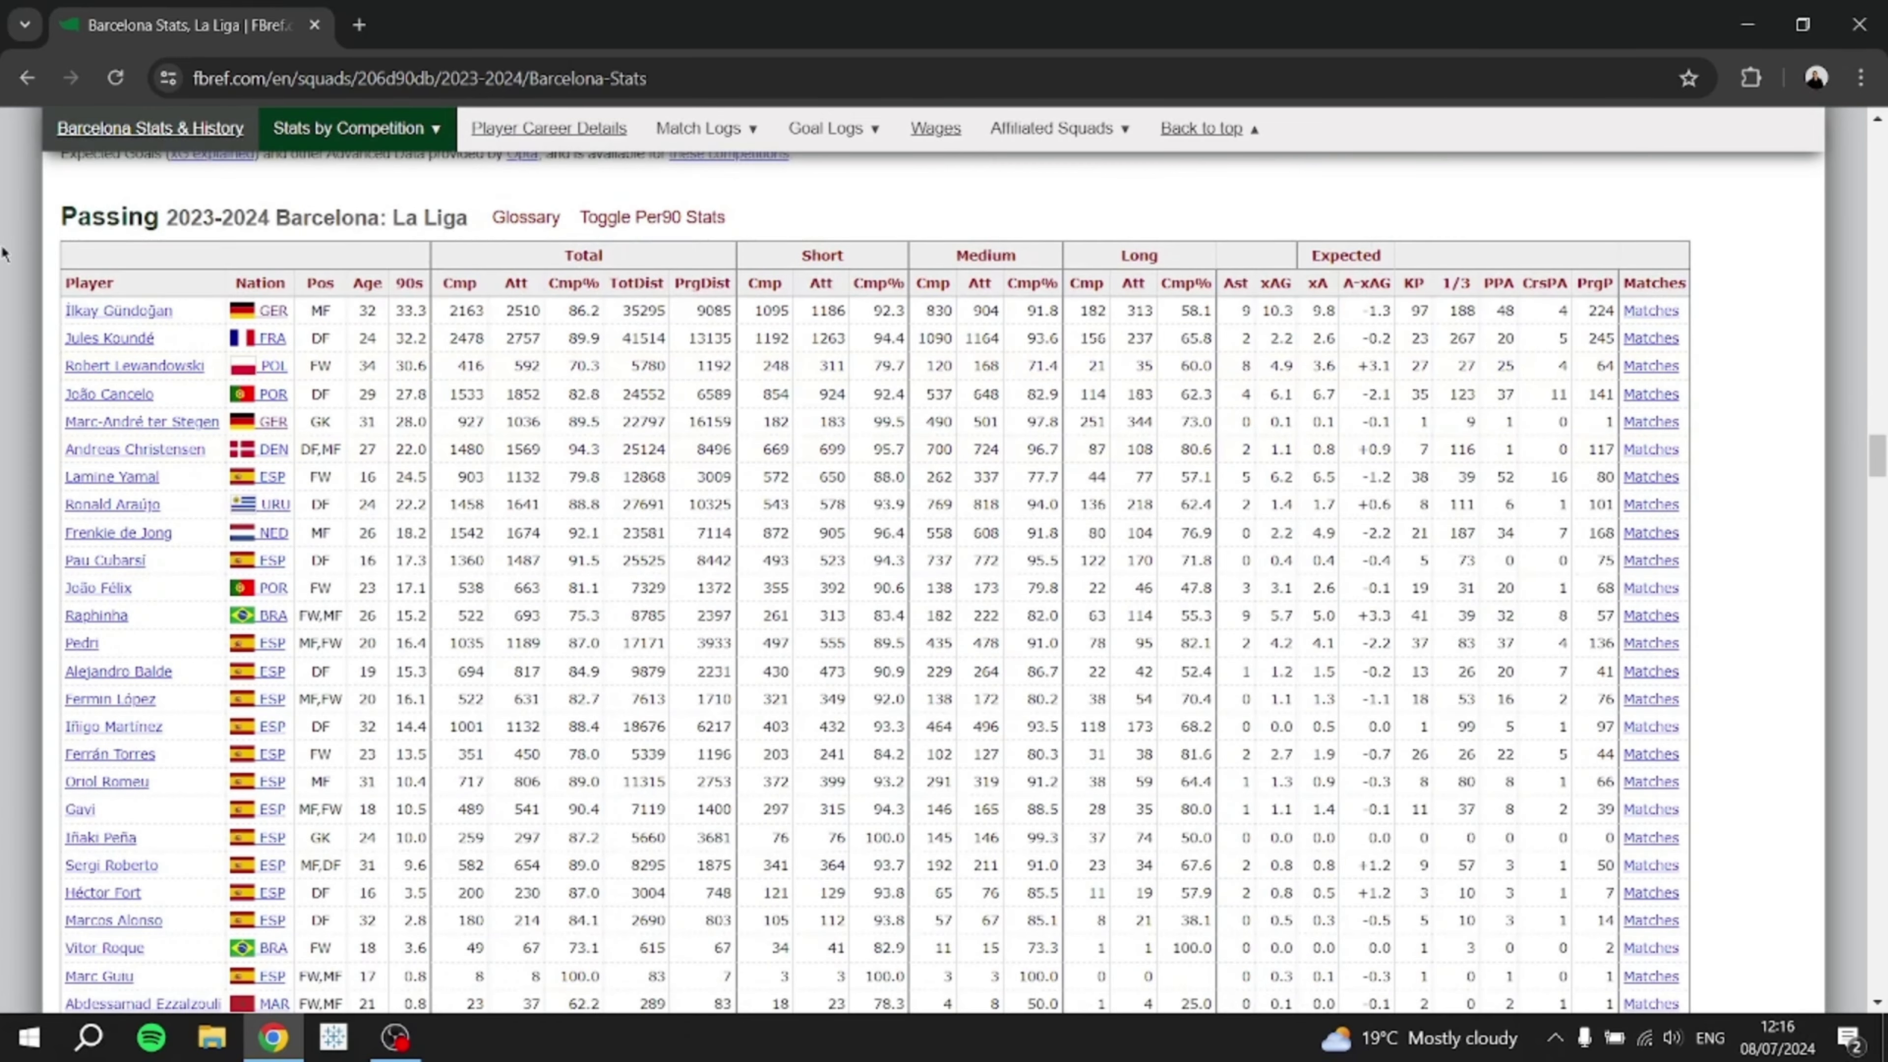
scroll(1881, 461, down, 1)
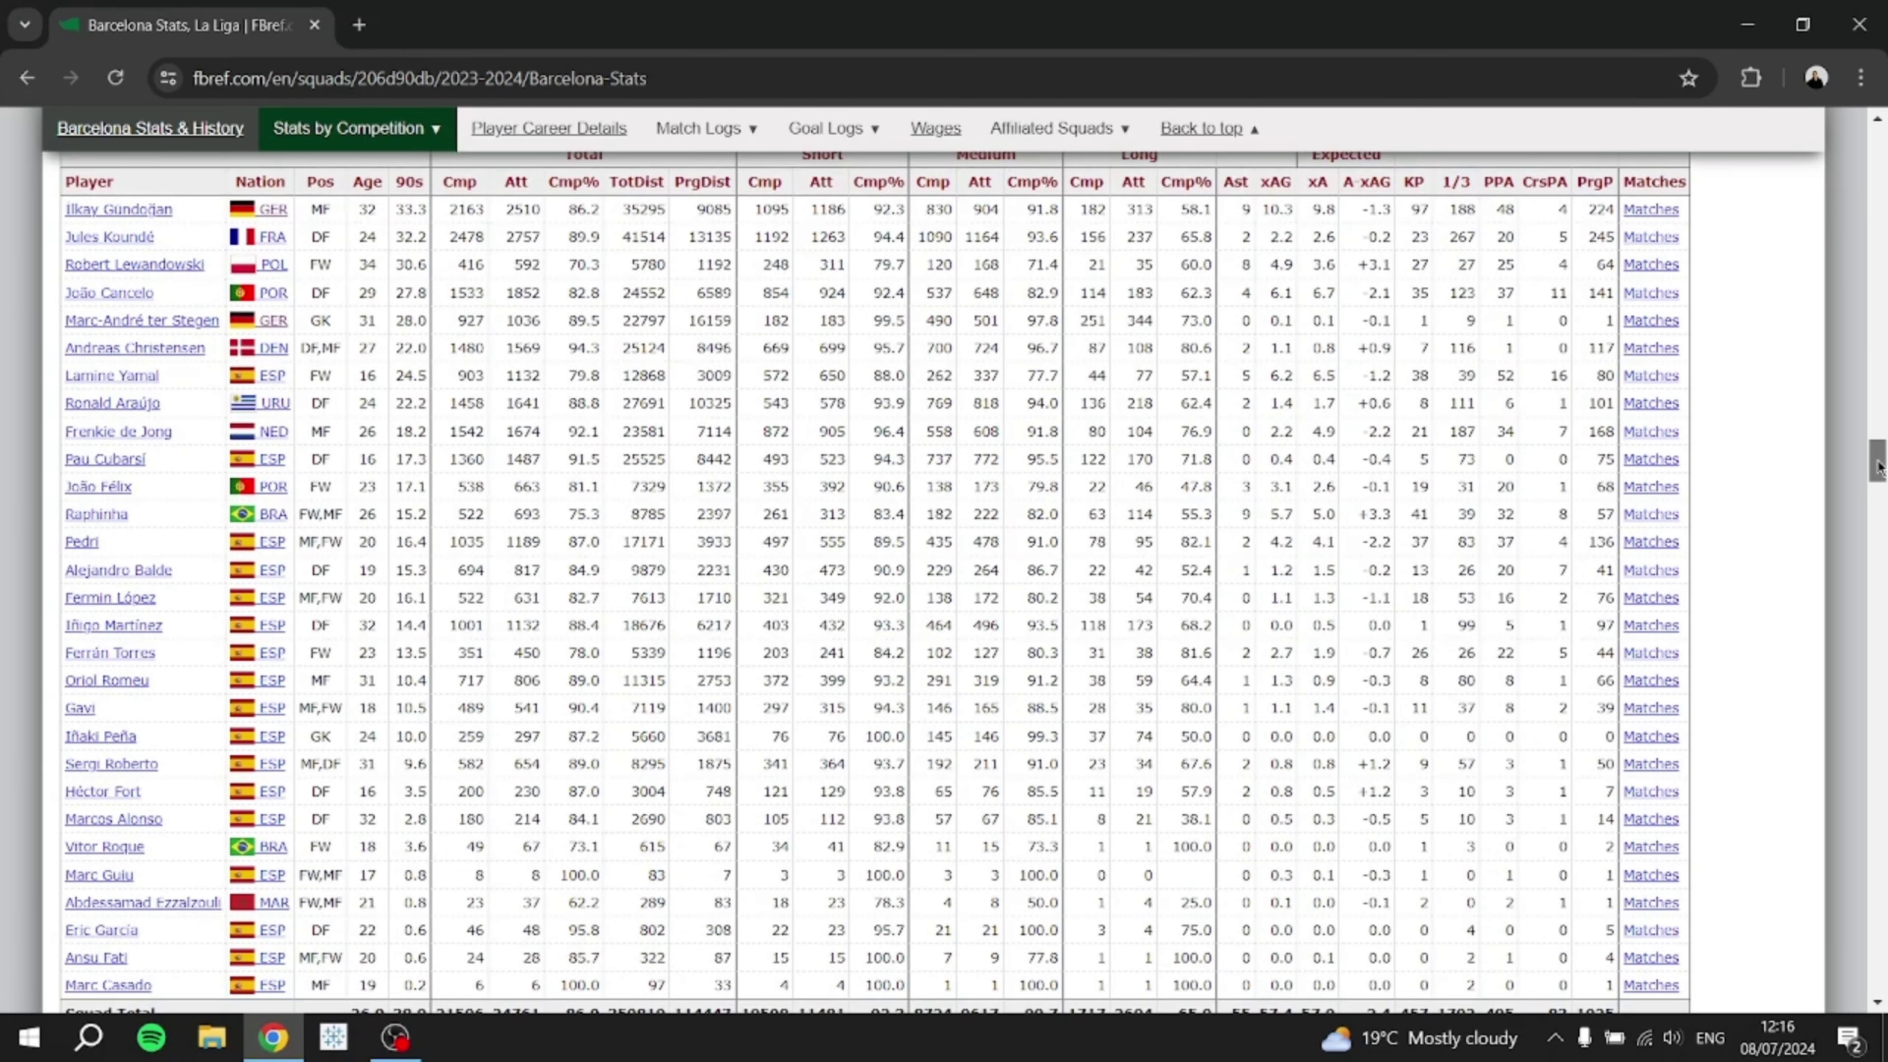
scroll(1881, 480, up, 1)
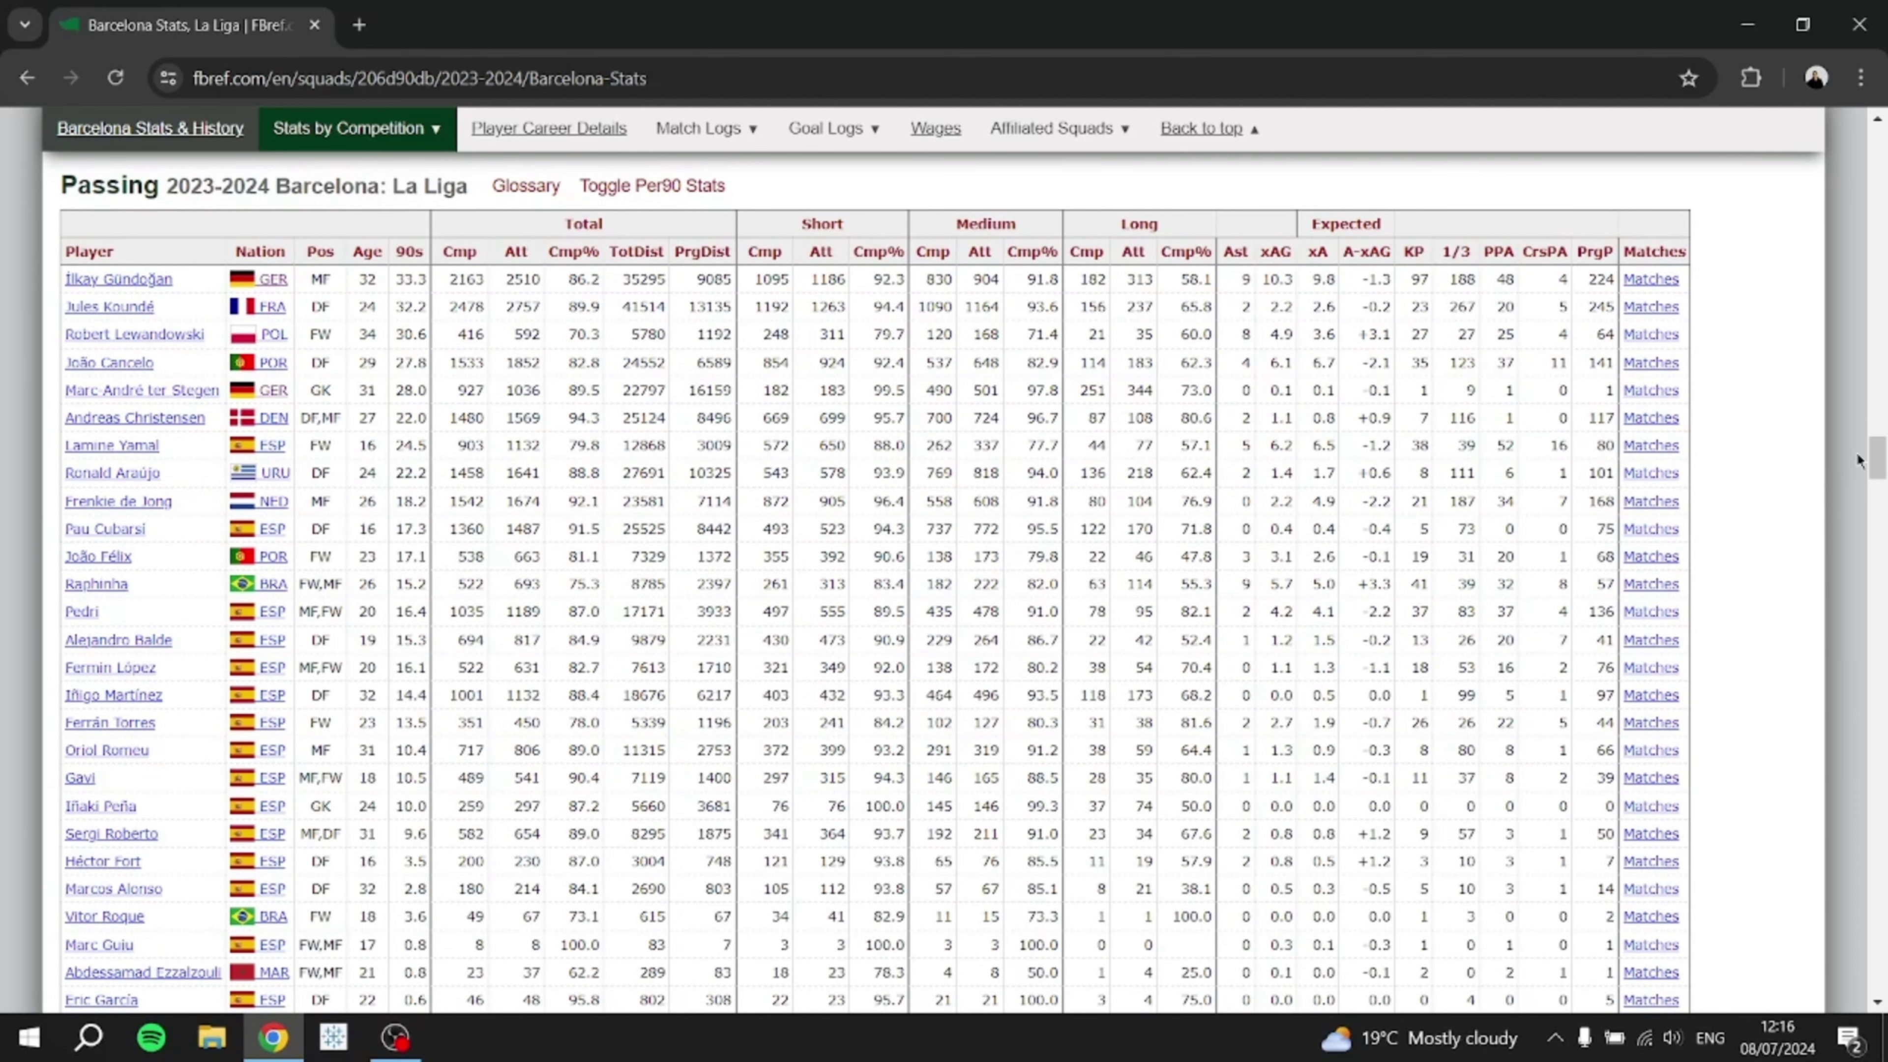
scroll(1884, 454, up, 1)
scroll(1884, 454, down, 1)
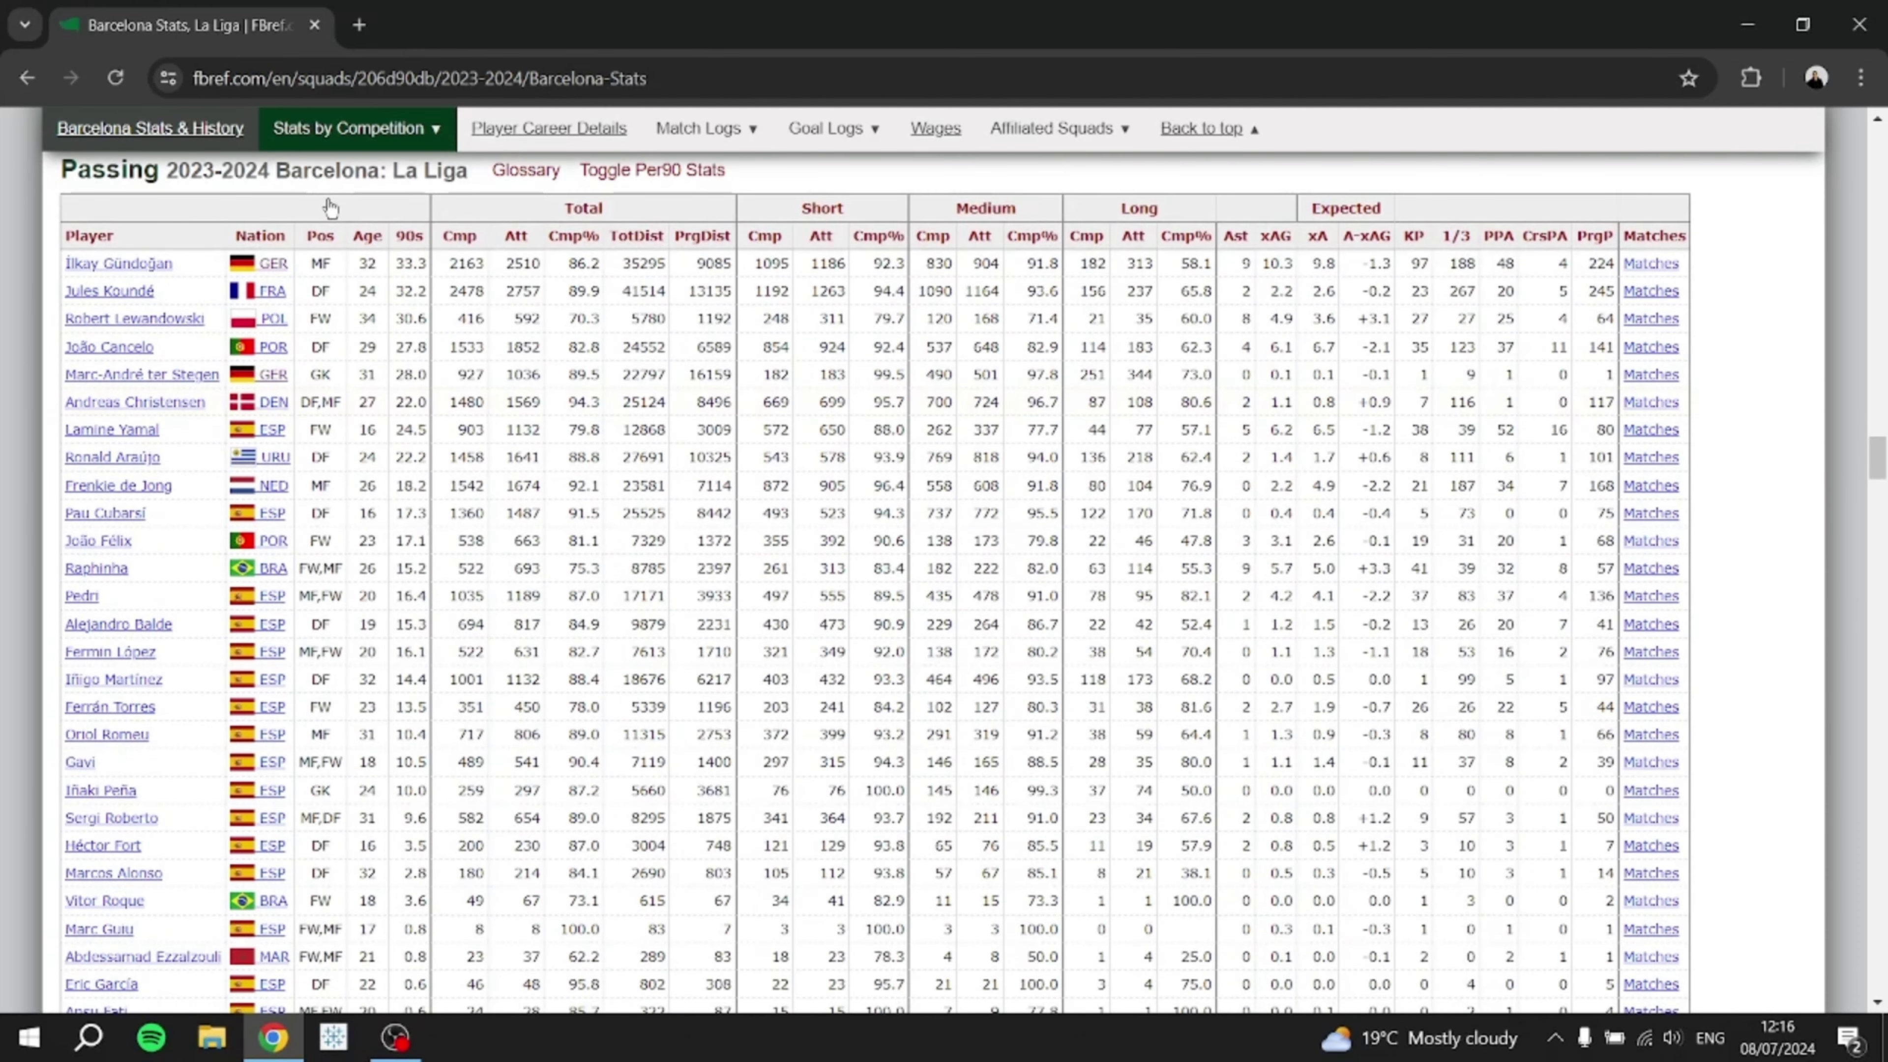
drag(64, 248, 1623, 277)
right_click(1366, 282)
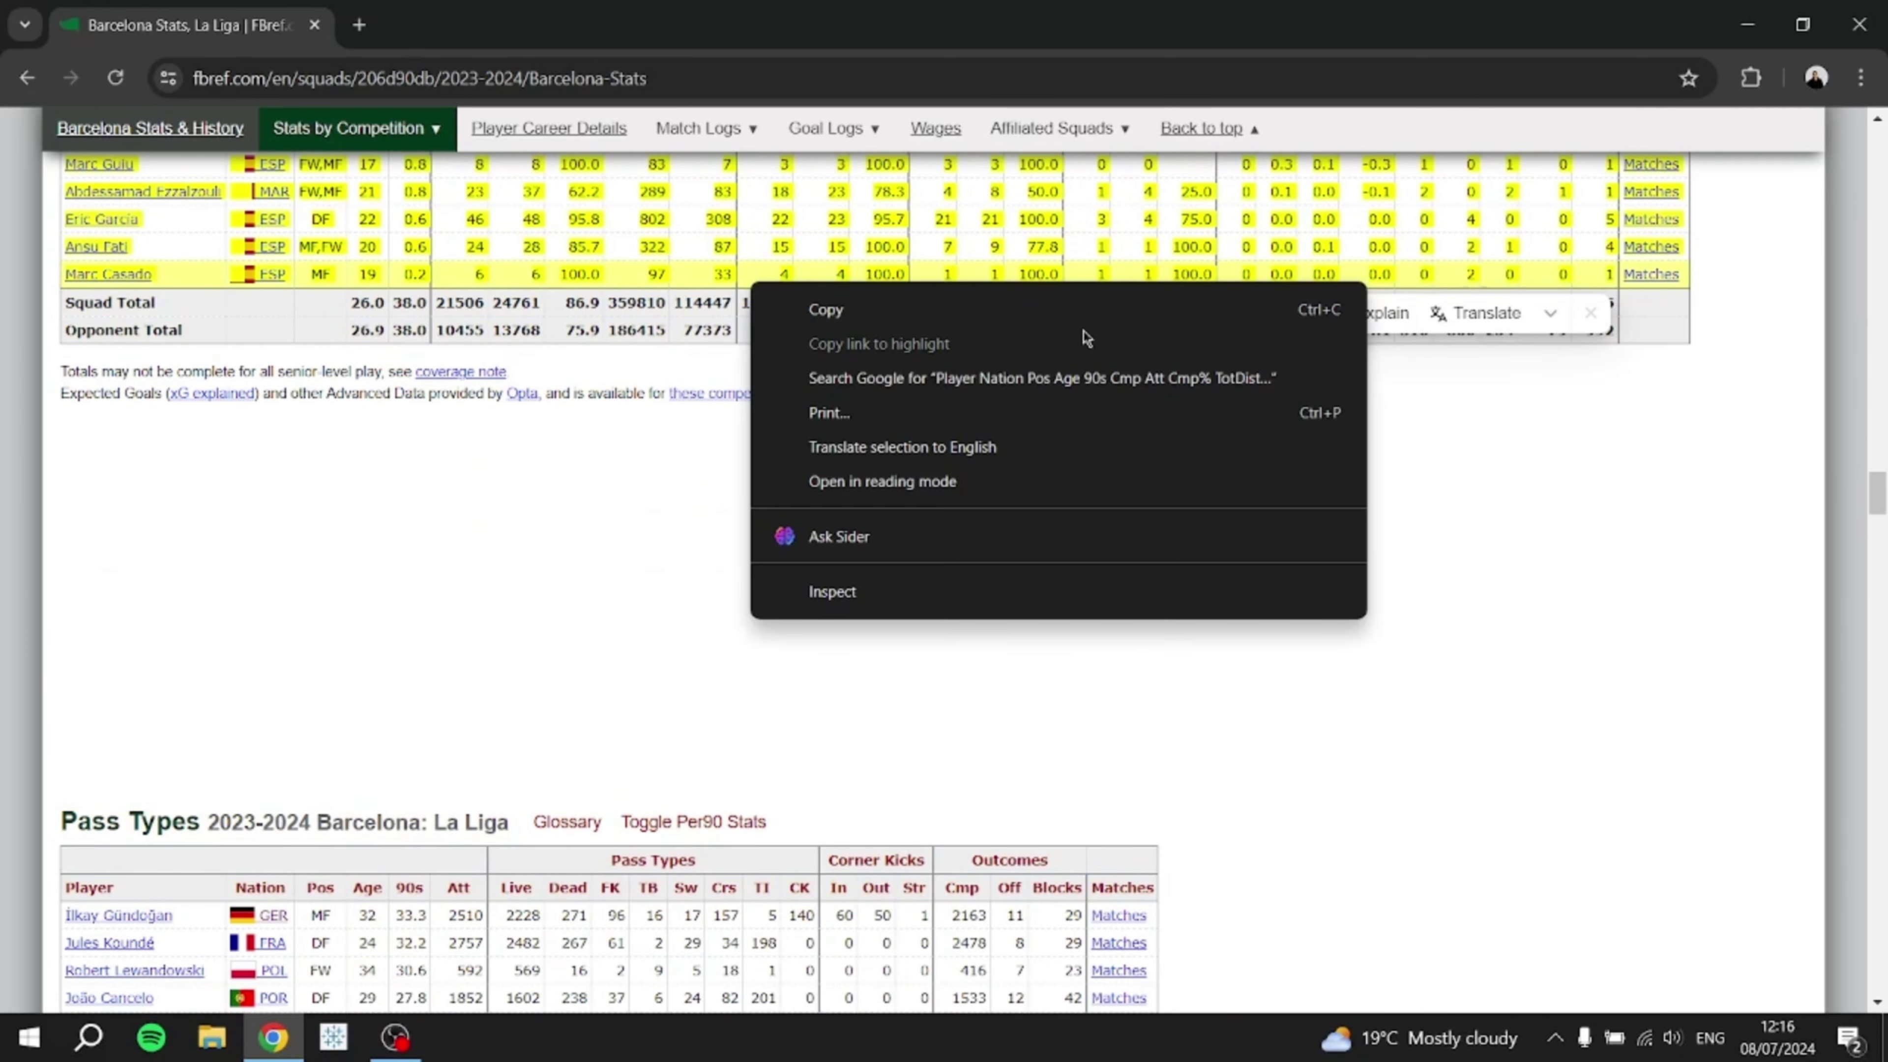
click(1090, 313)
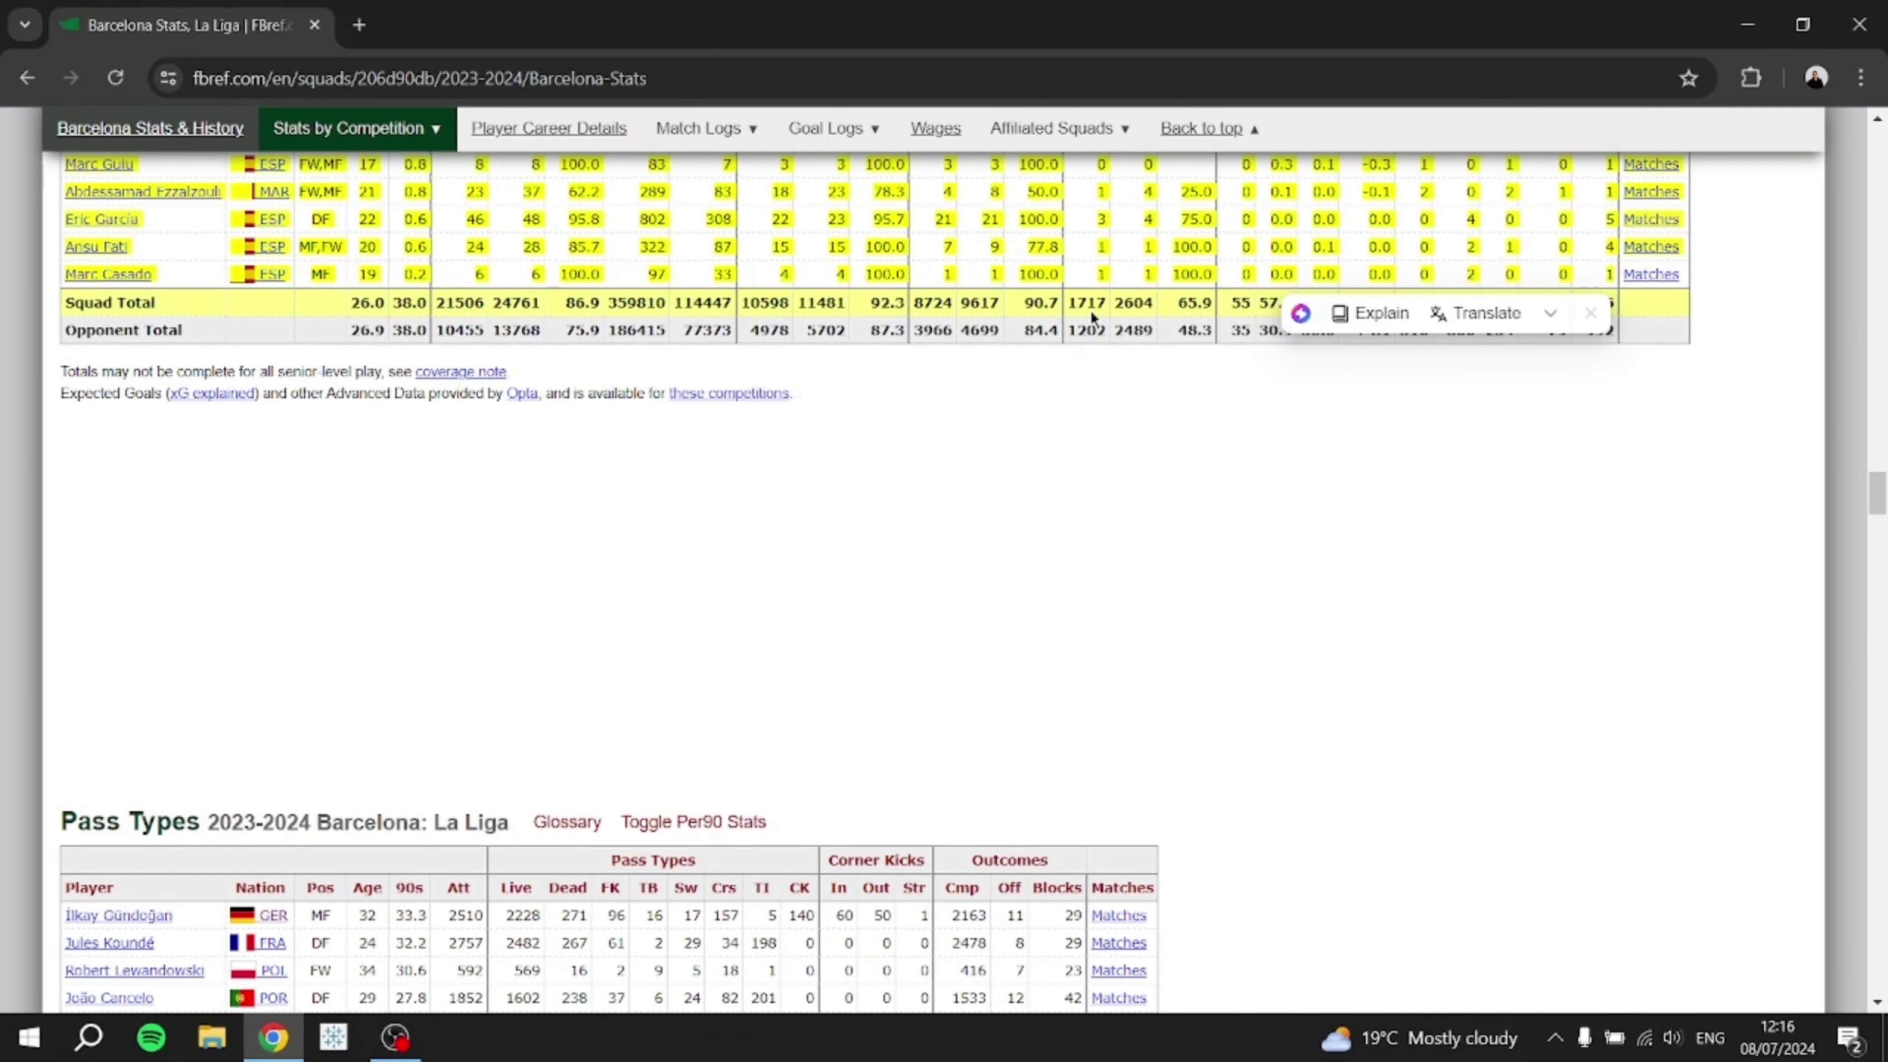
- Minimize the browser, start Excel and create a blank workbook
click(1747, 25)
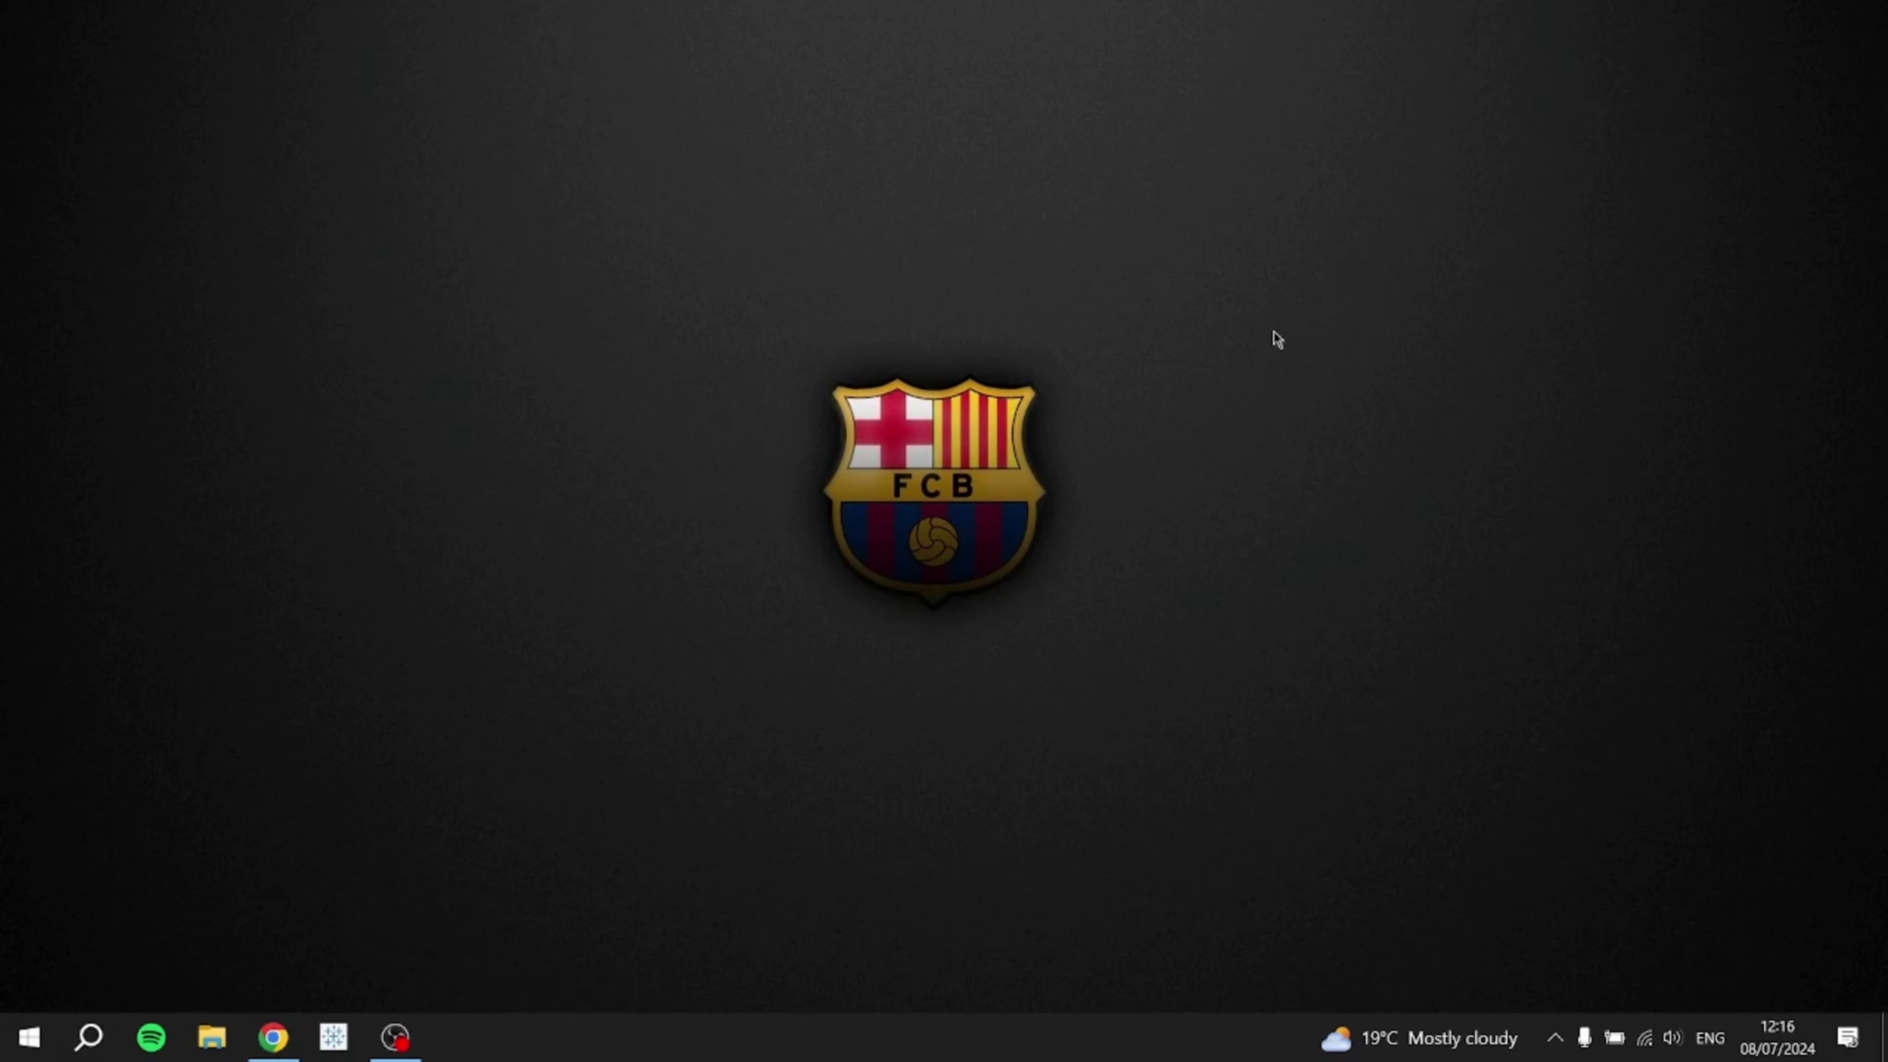
click(90, 1038)
text(excel)
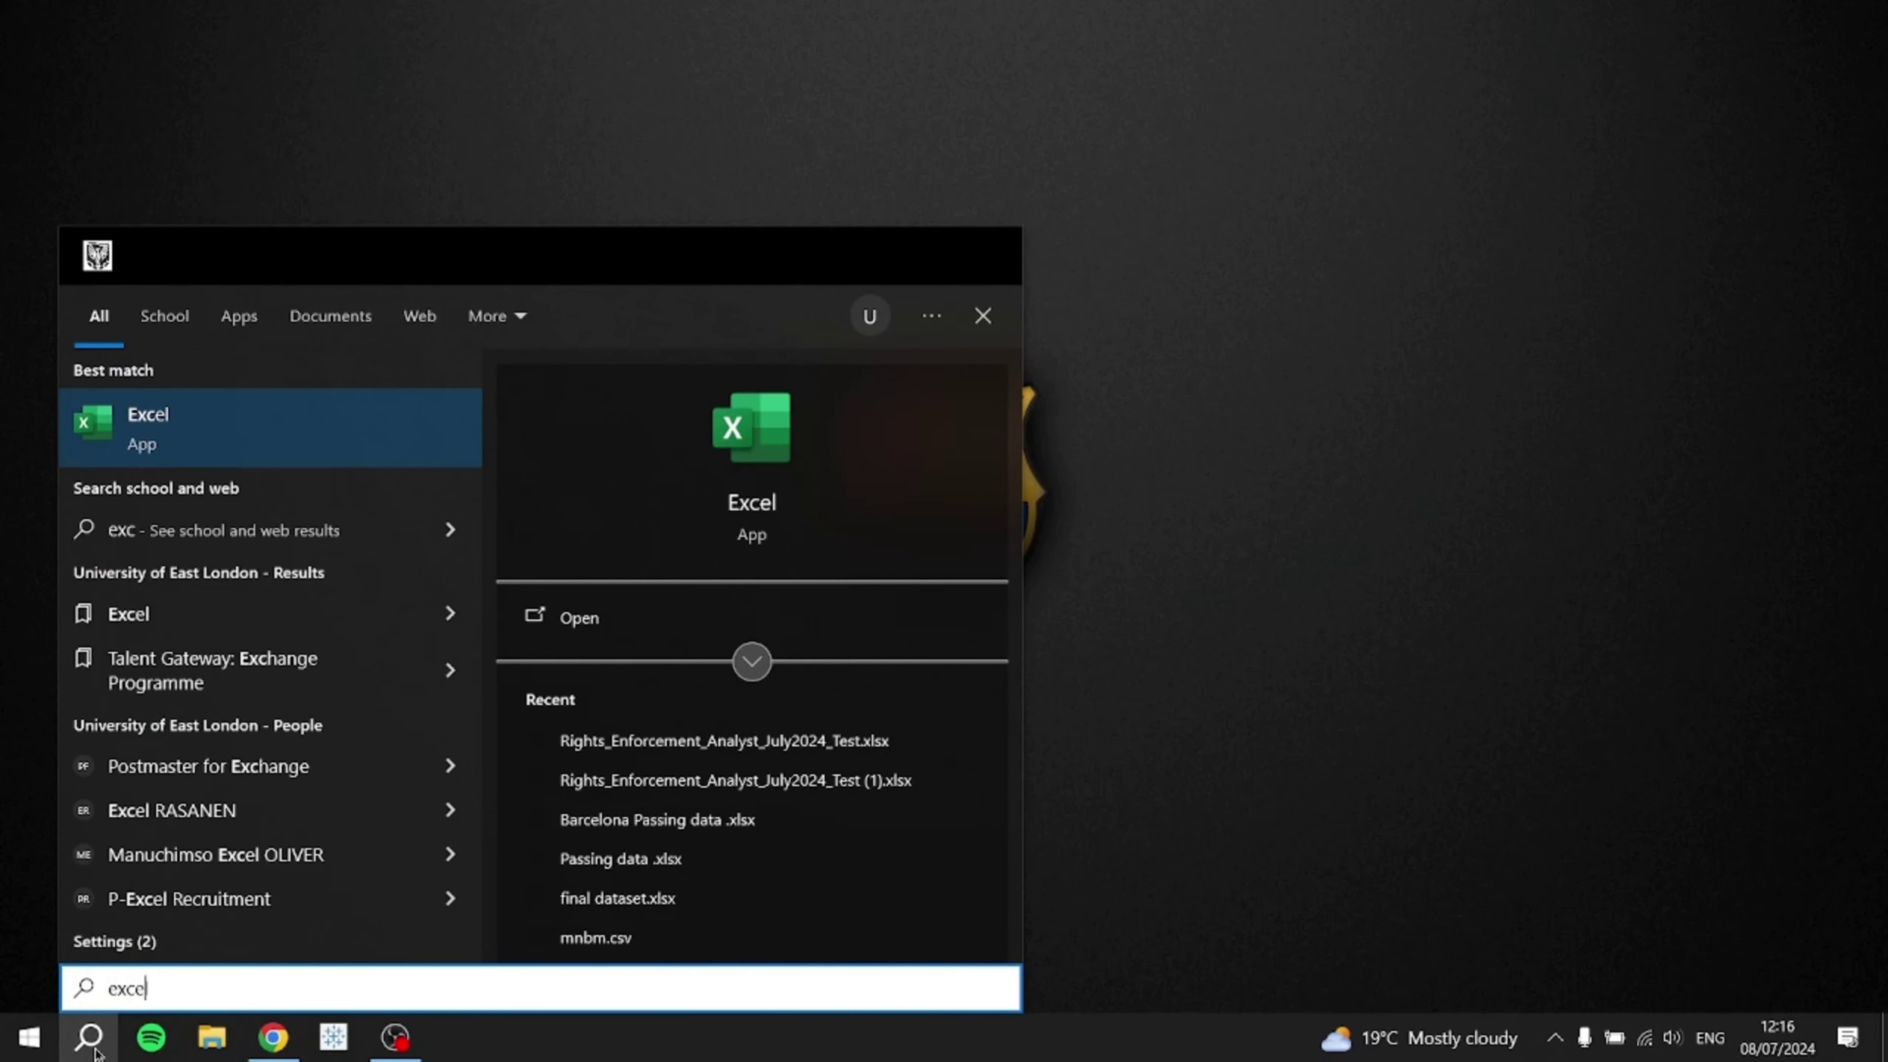
key(Return)
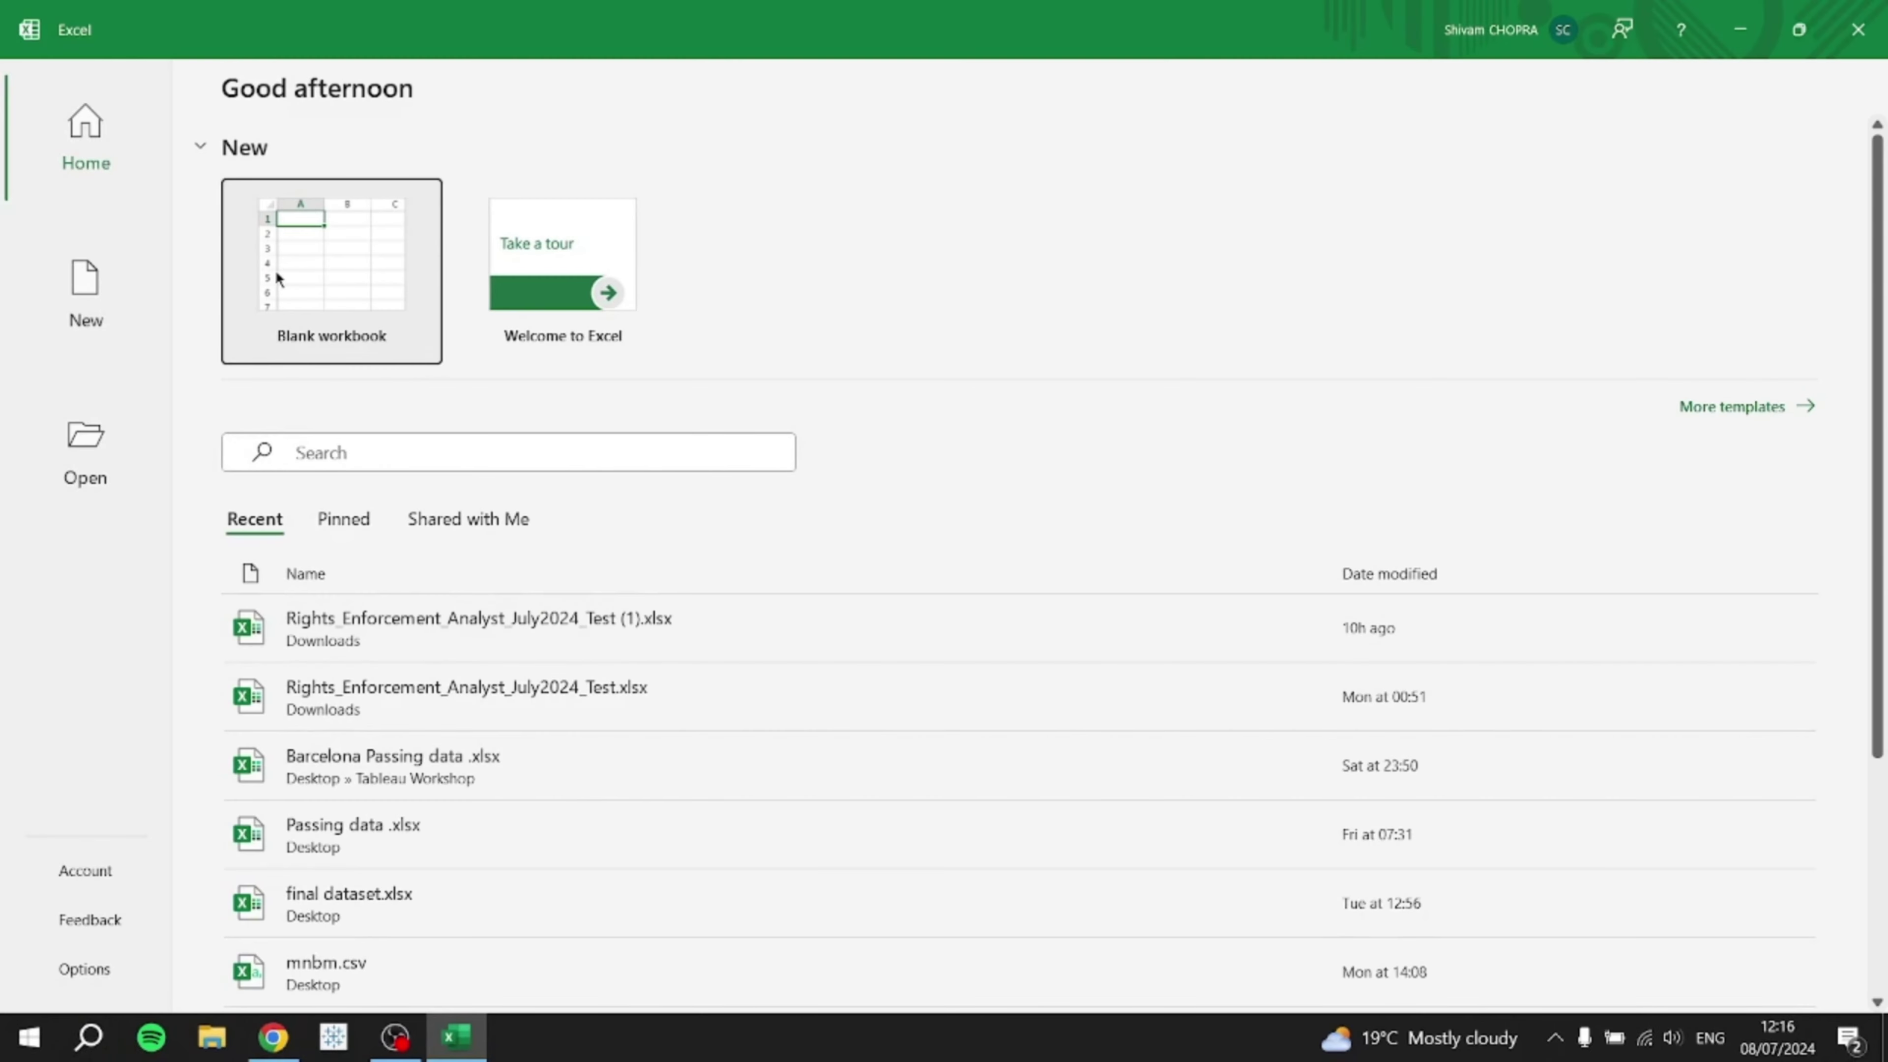
click(361, 318)
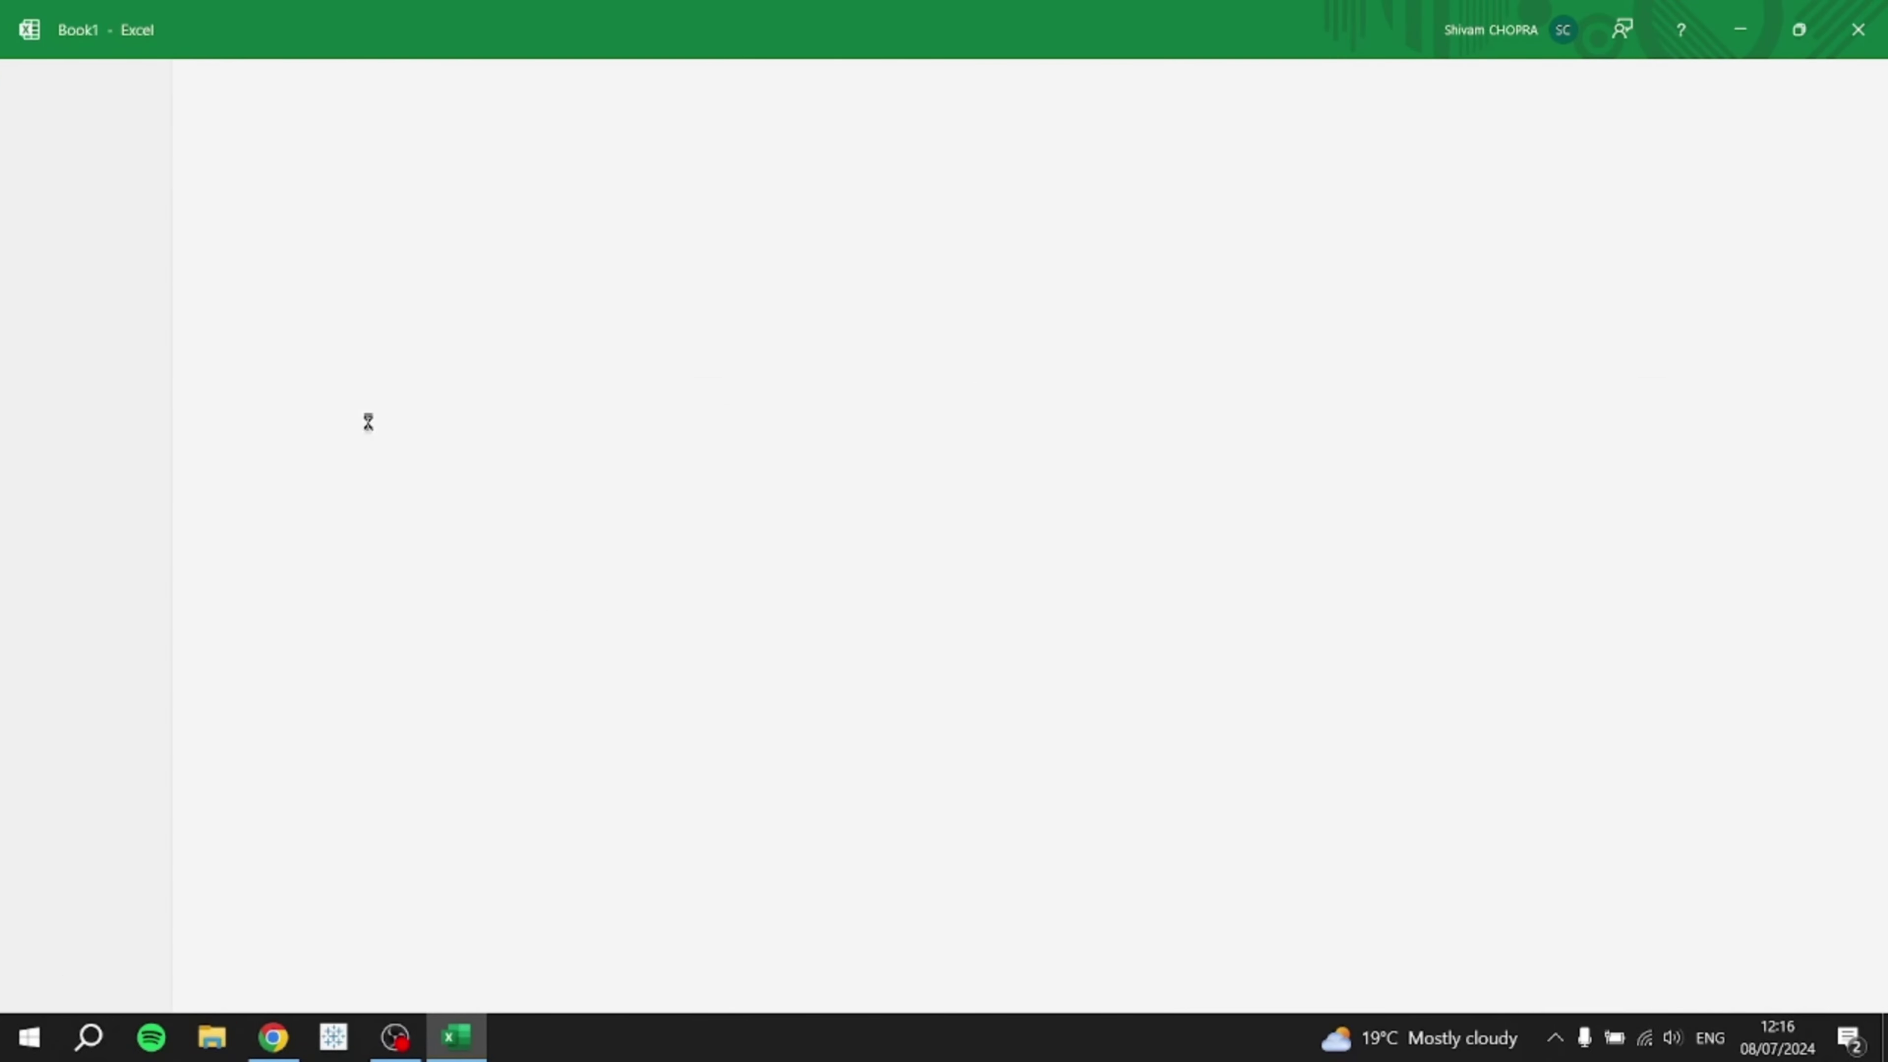
- Paste the copied passing table into the empty sheet starting at cell A1
key(ctrl+v)
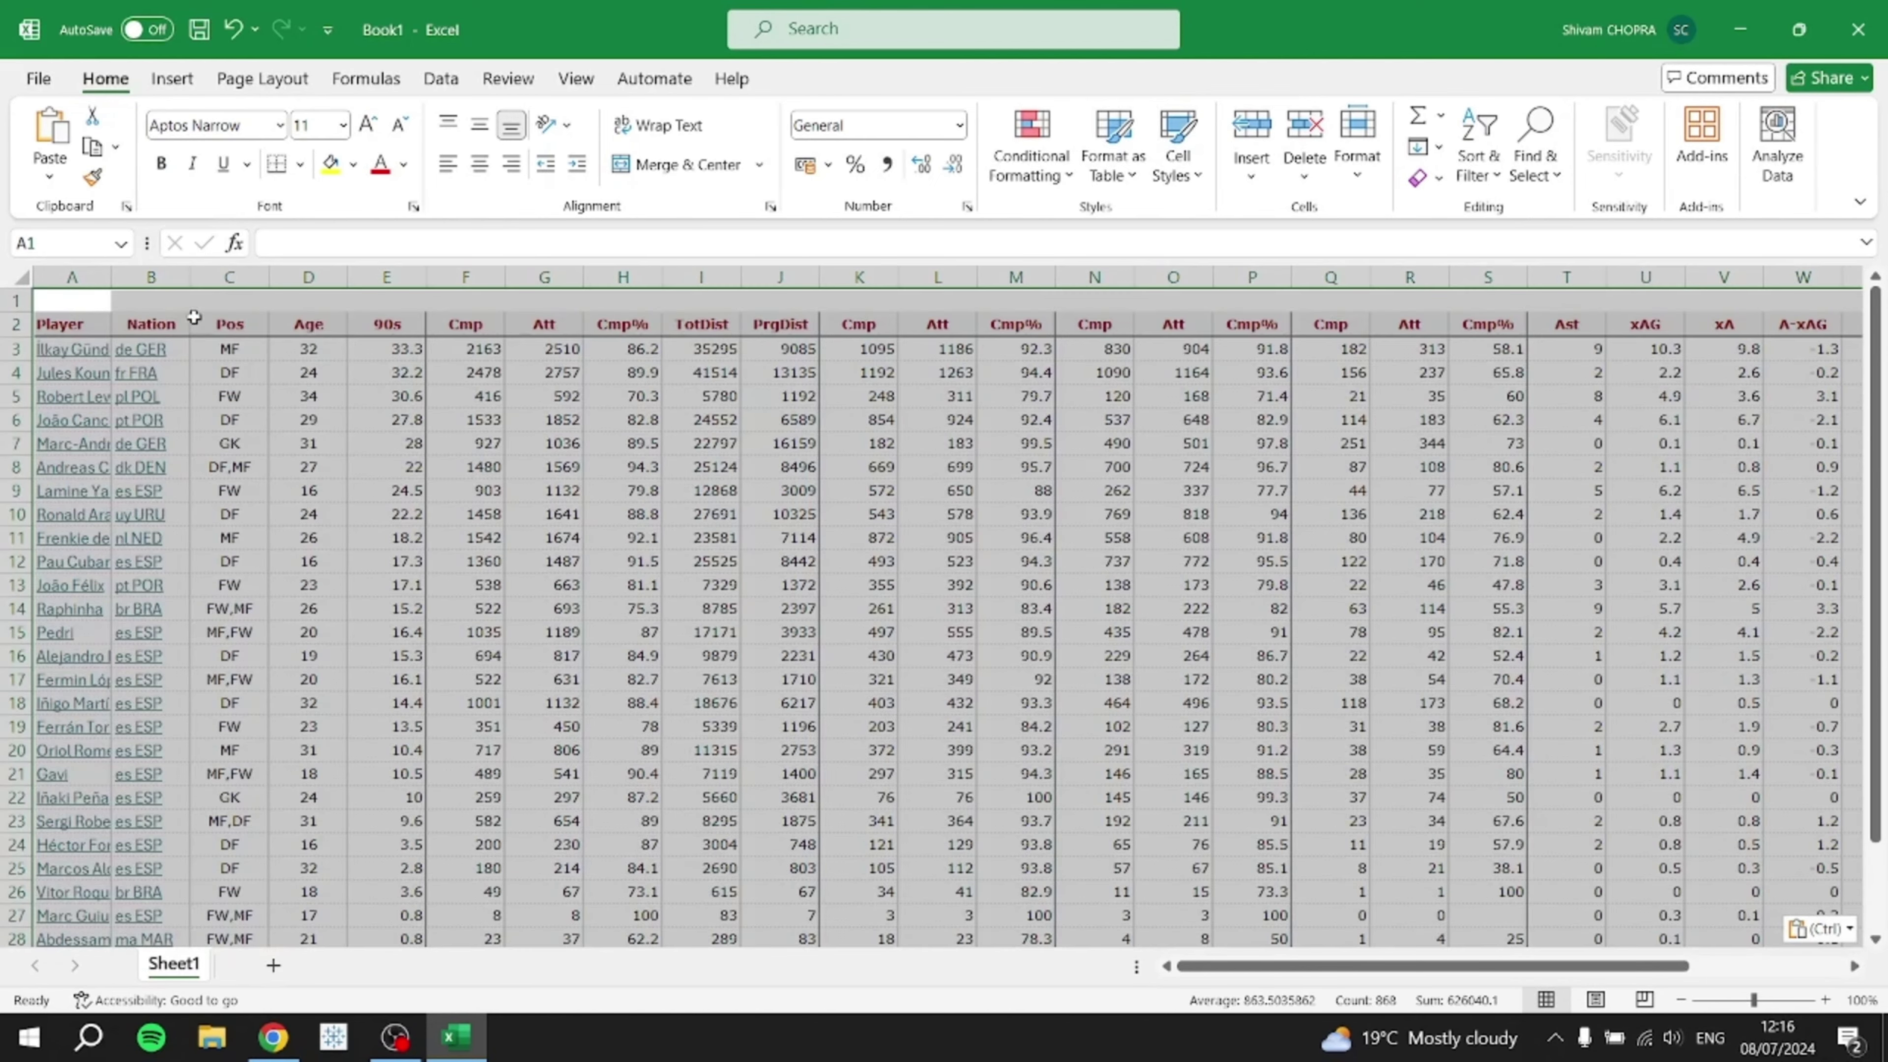
click(256, 305)
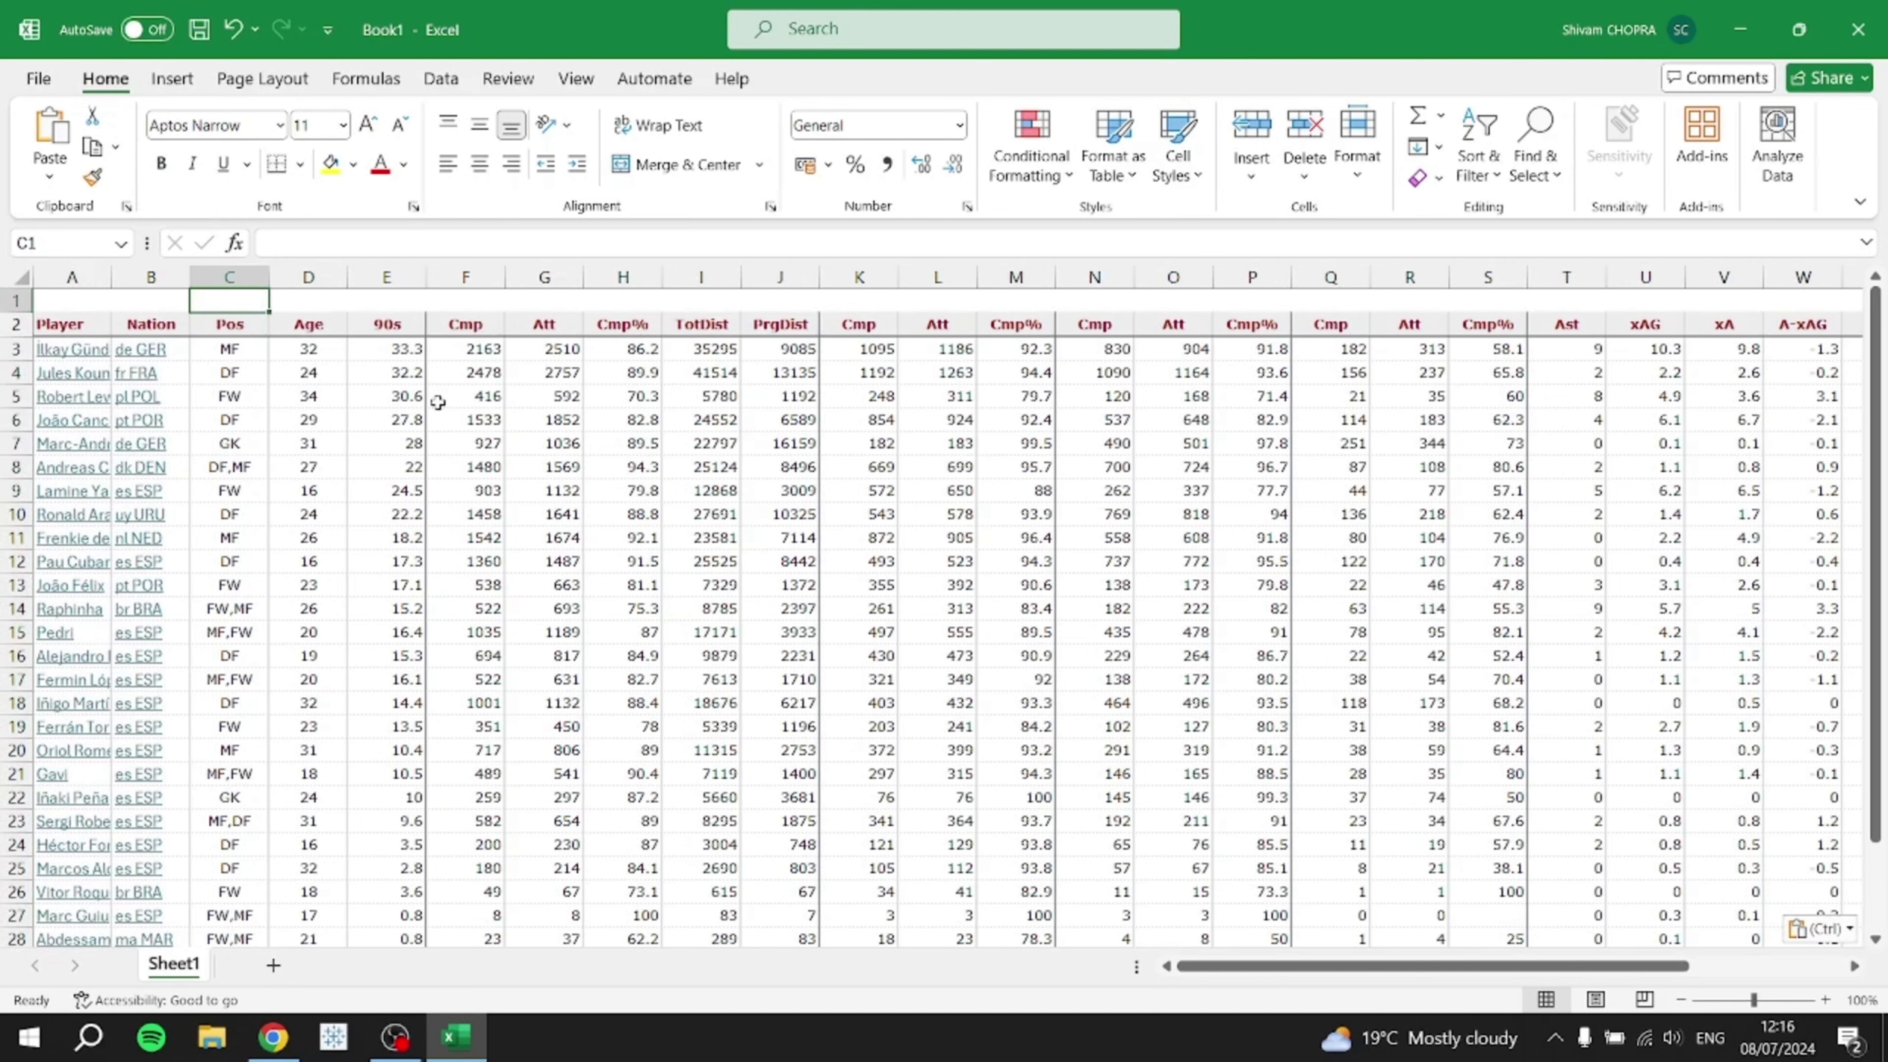
key(Right)
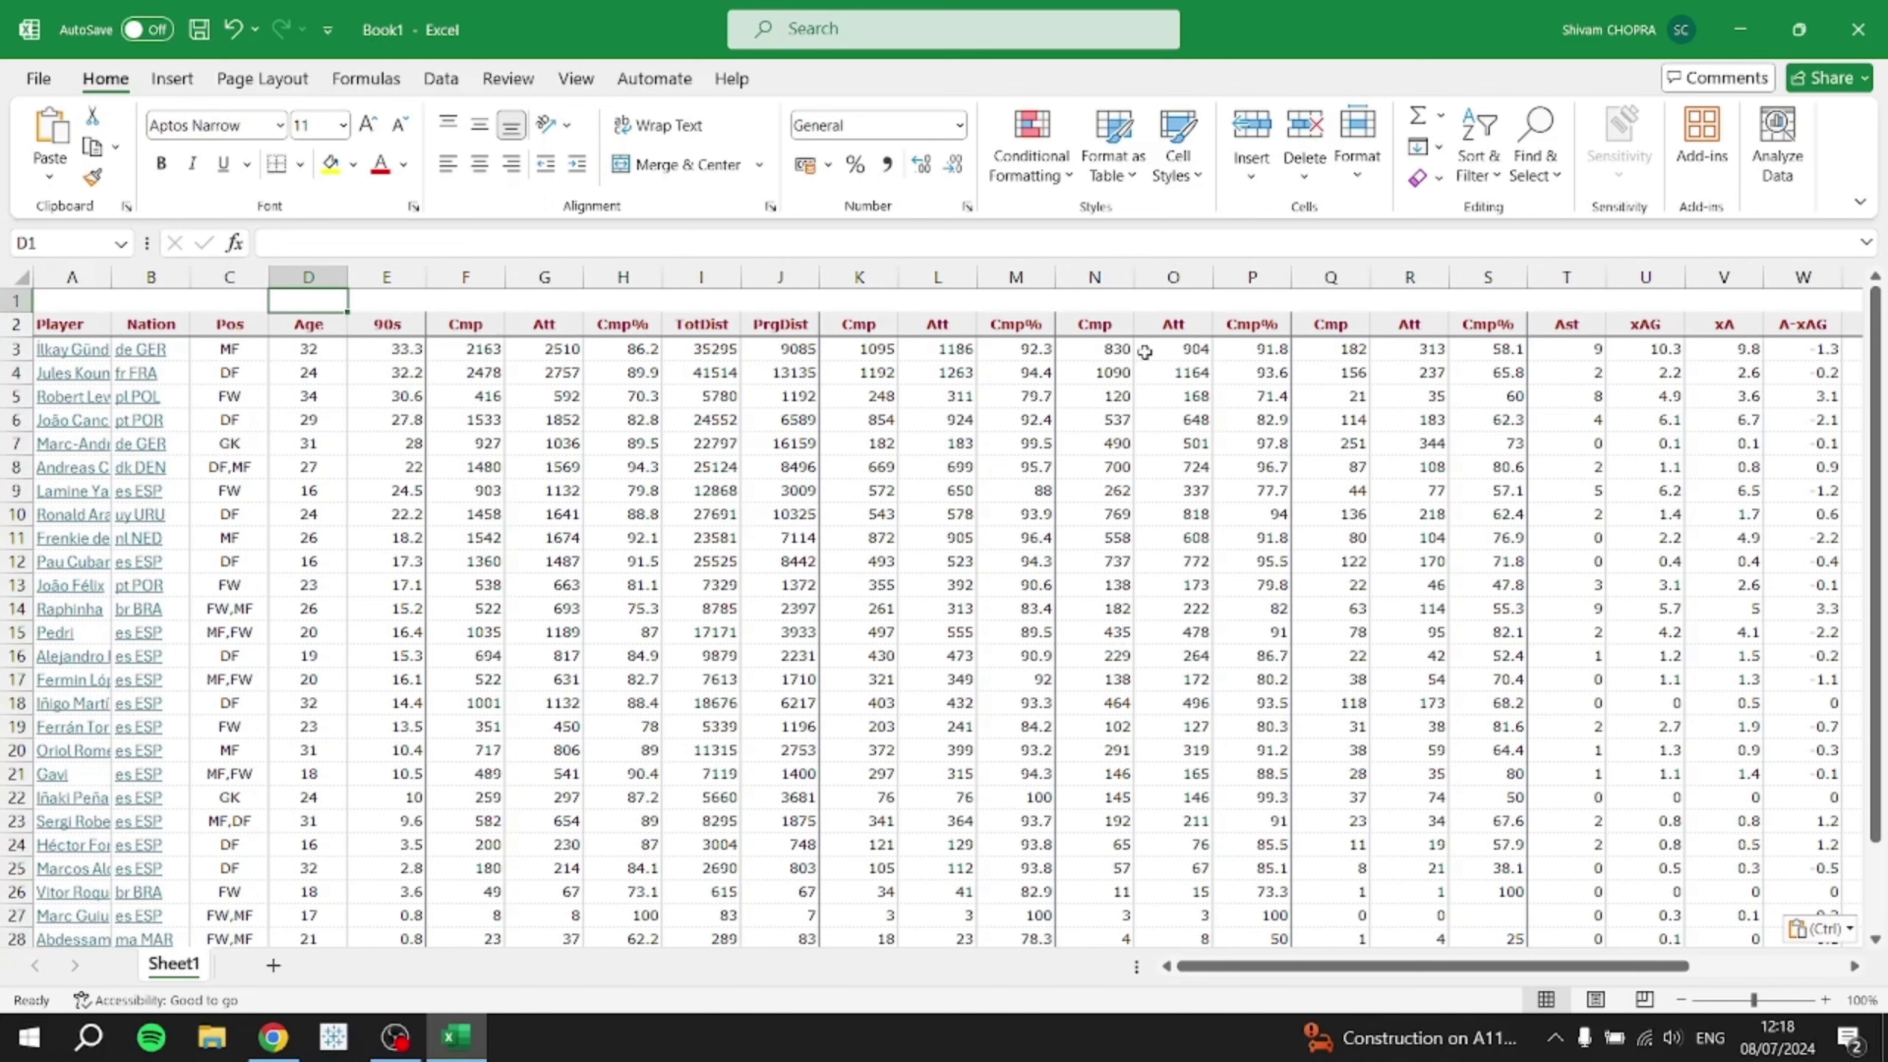
- Autofit column A to the full player names and select the whole column
mouse_move(1458, 965)
mouse_down()
mouse_move(1691, 970)
mouse_move(1317, 965)
mouse_move(1605, 943)
mouse_move(1454, 965)
mouse_up()
double_click(112, 267)
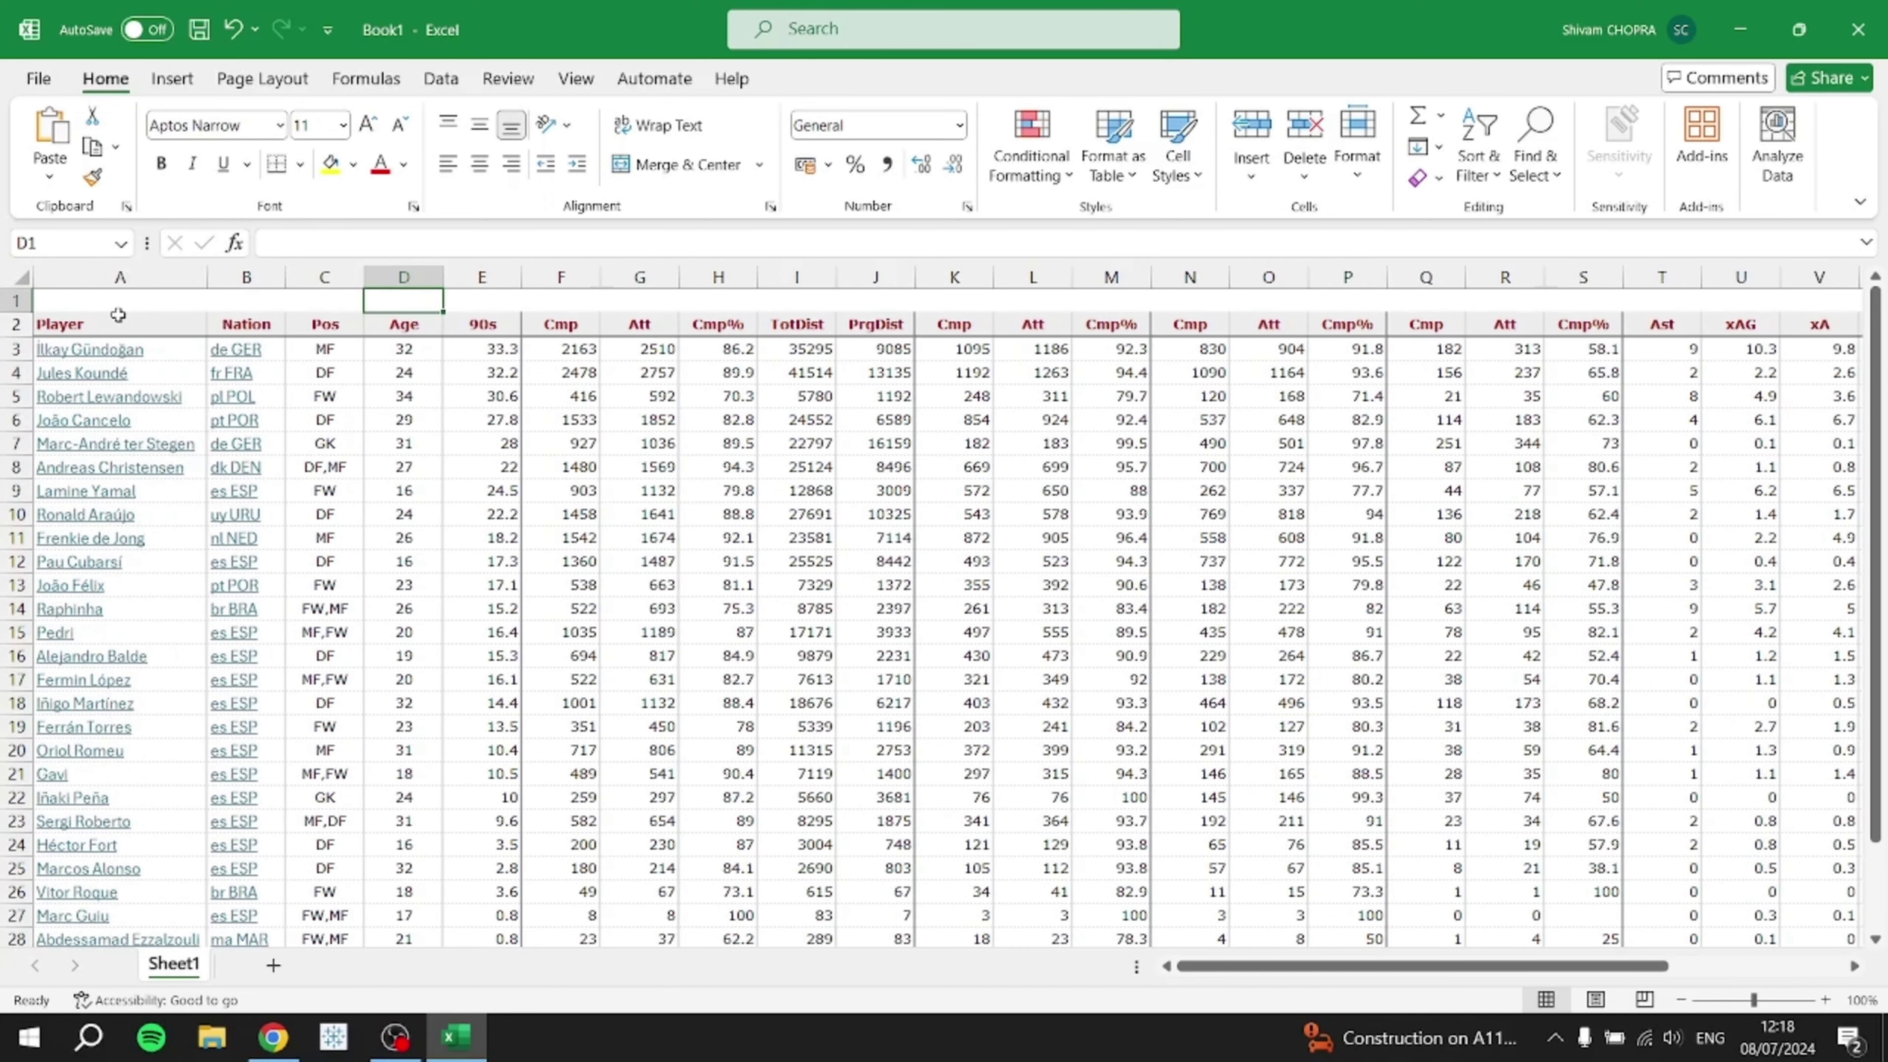
click(135, 283)
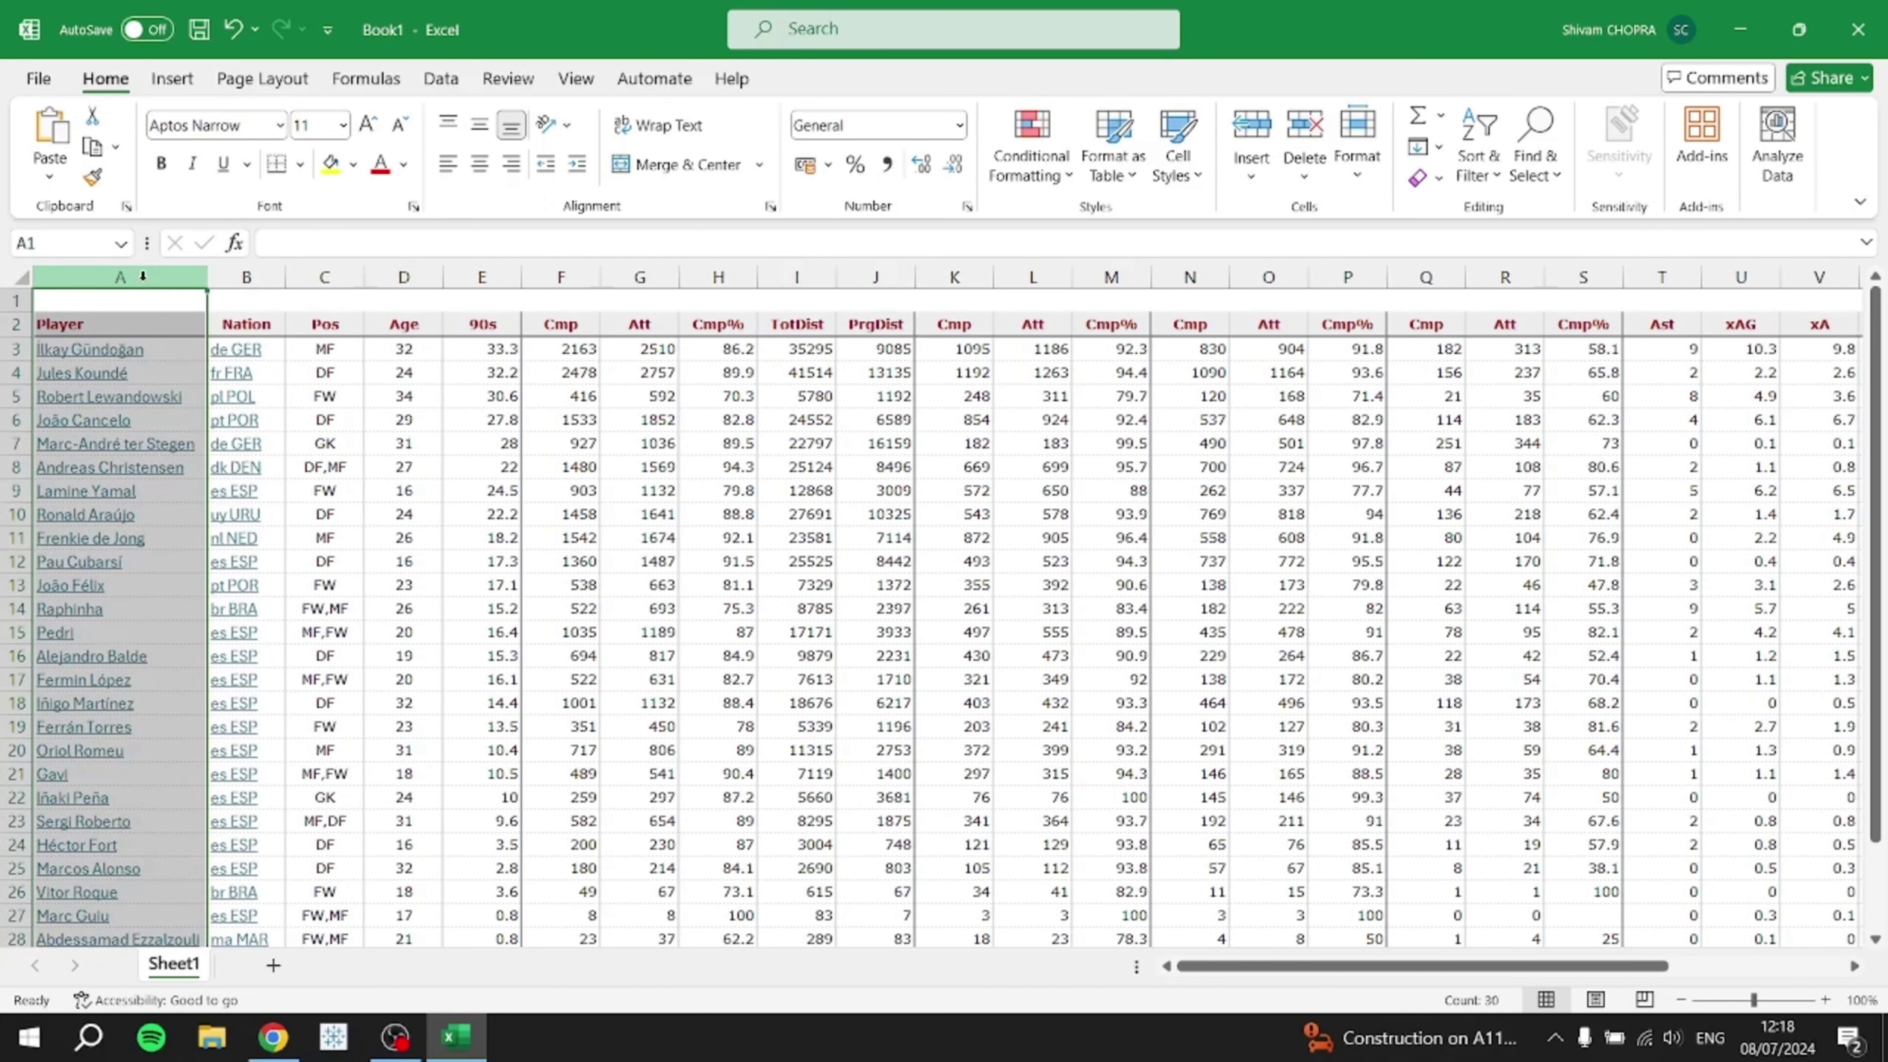
- Examine the Pos, 90s, Cmp, Att and Cmp% columns one at a time as the passing fields of interest
click(346, 277)
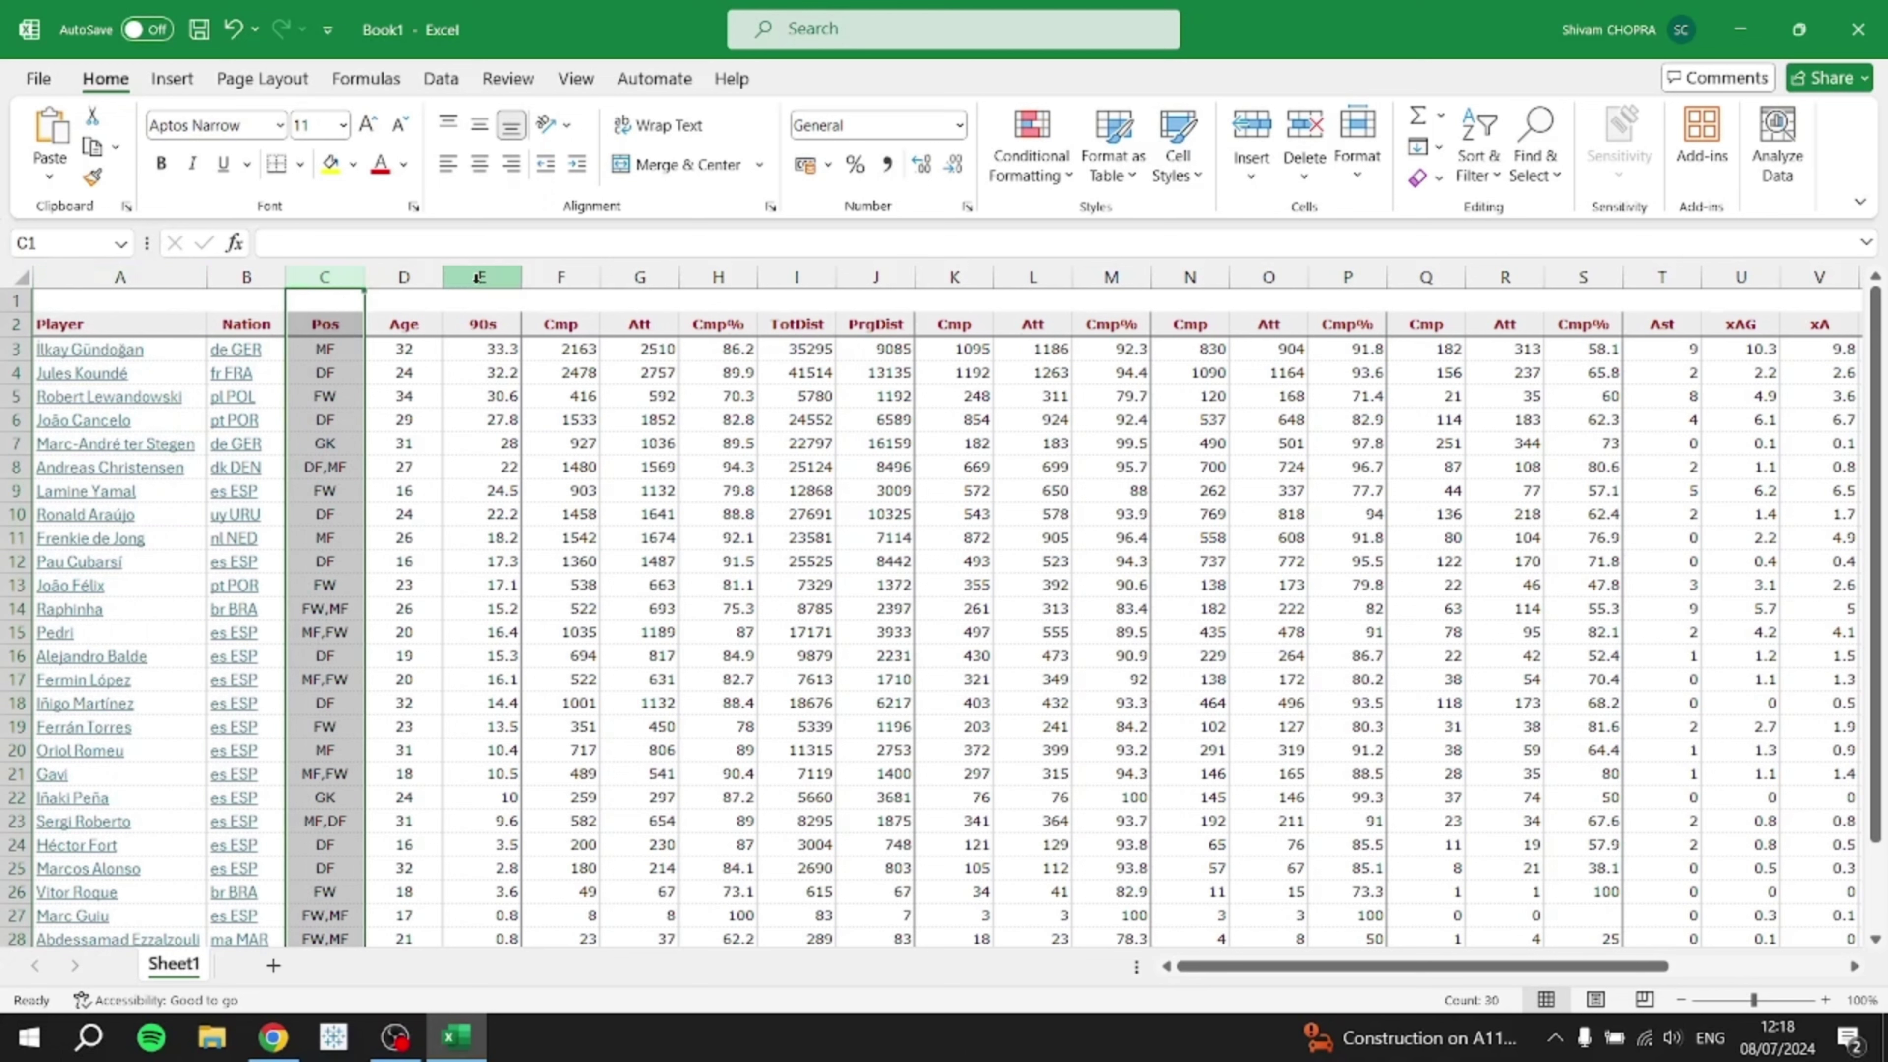
click(490, 276)
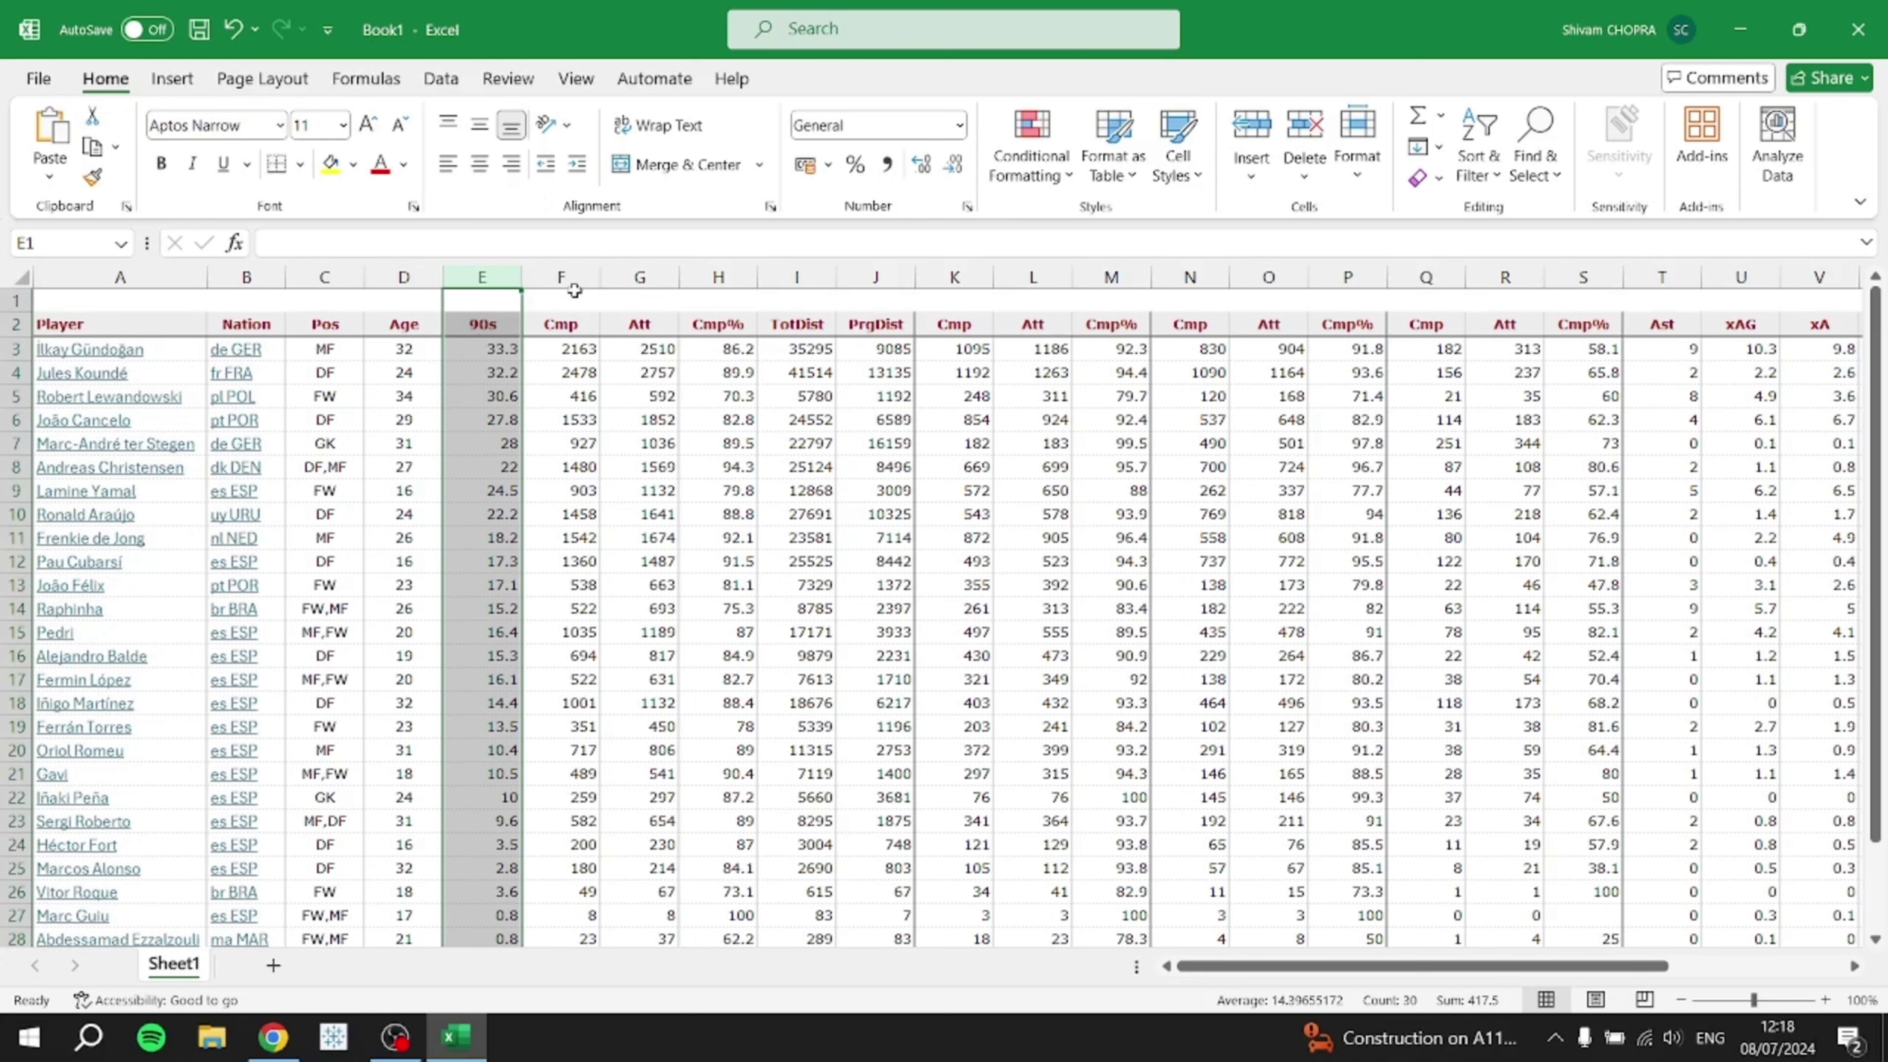
click(565, 277)
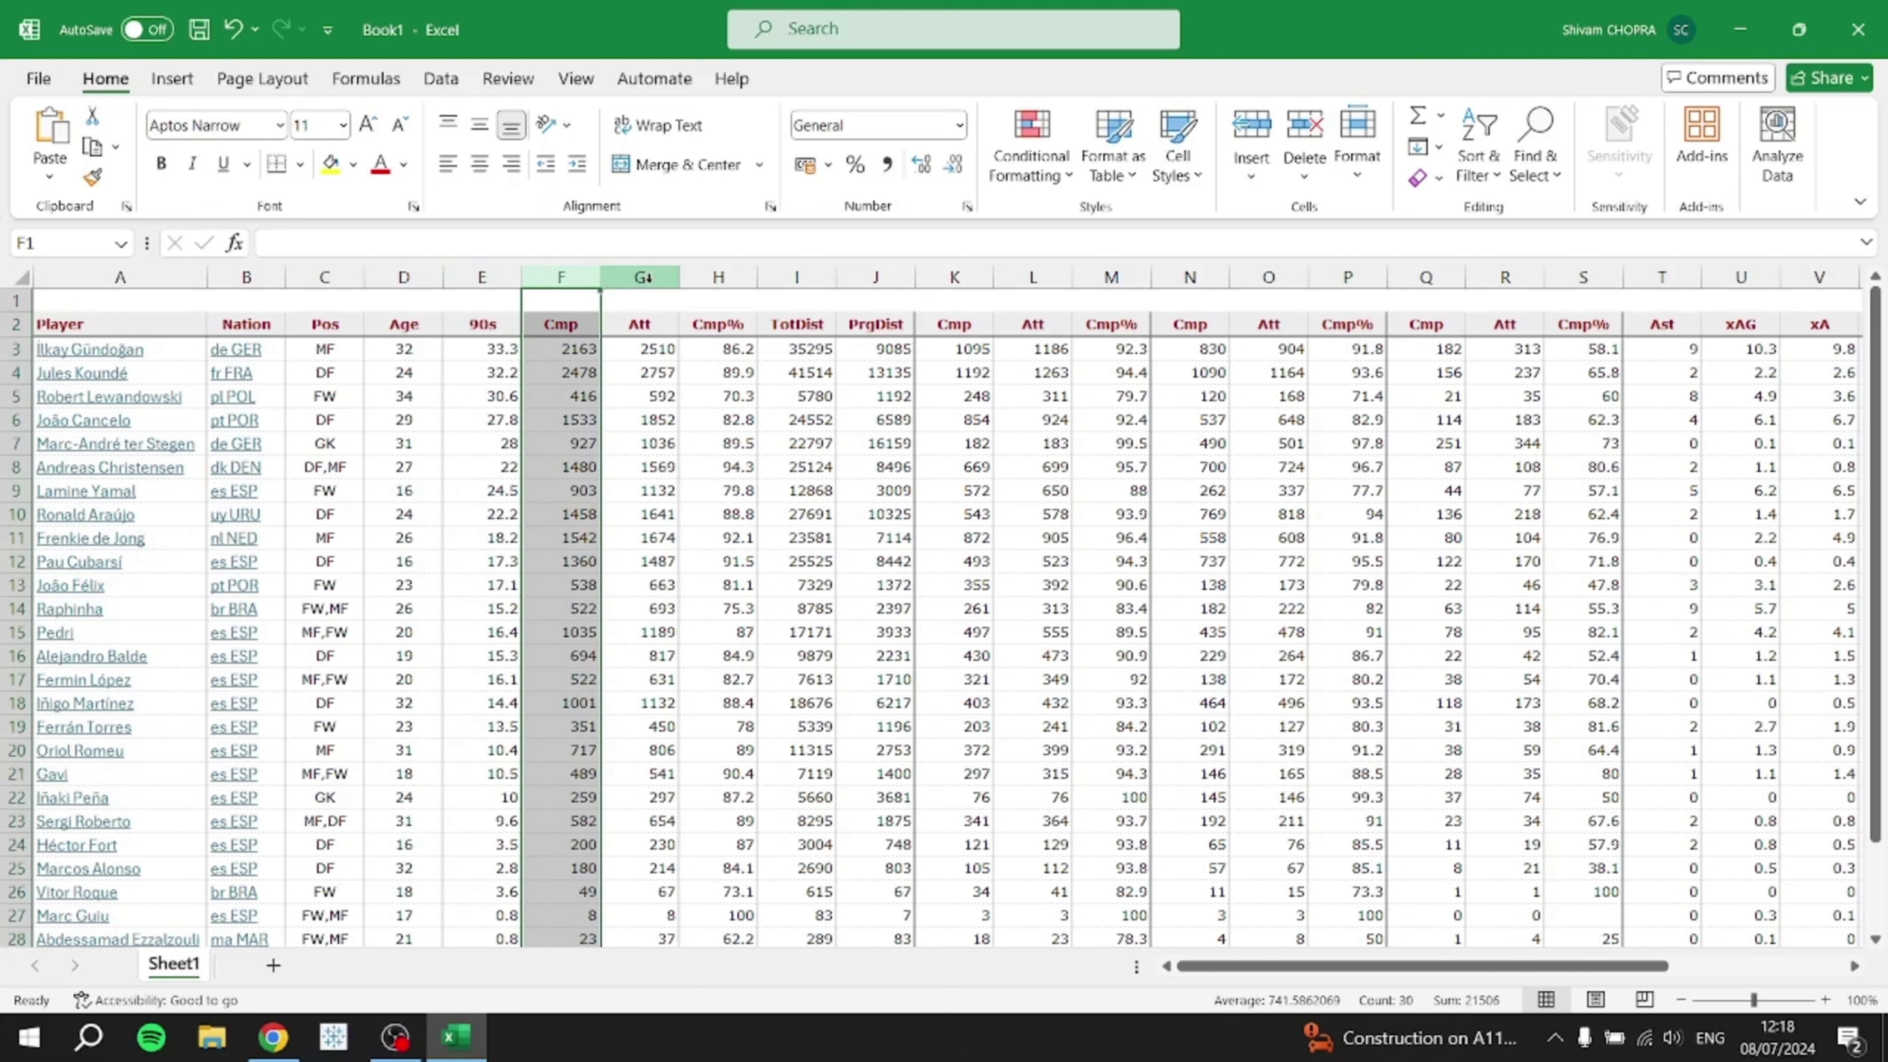
click(644, 277)
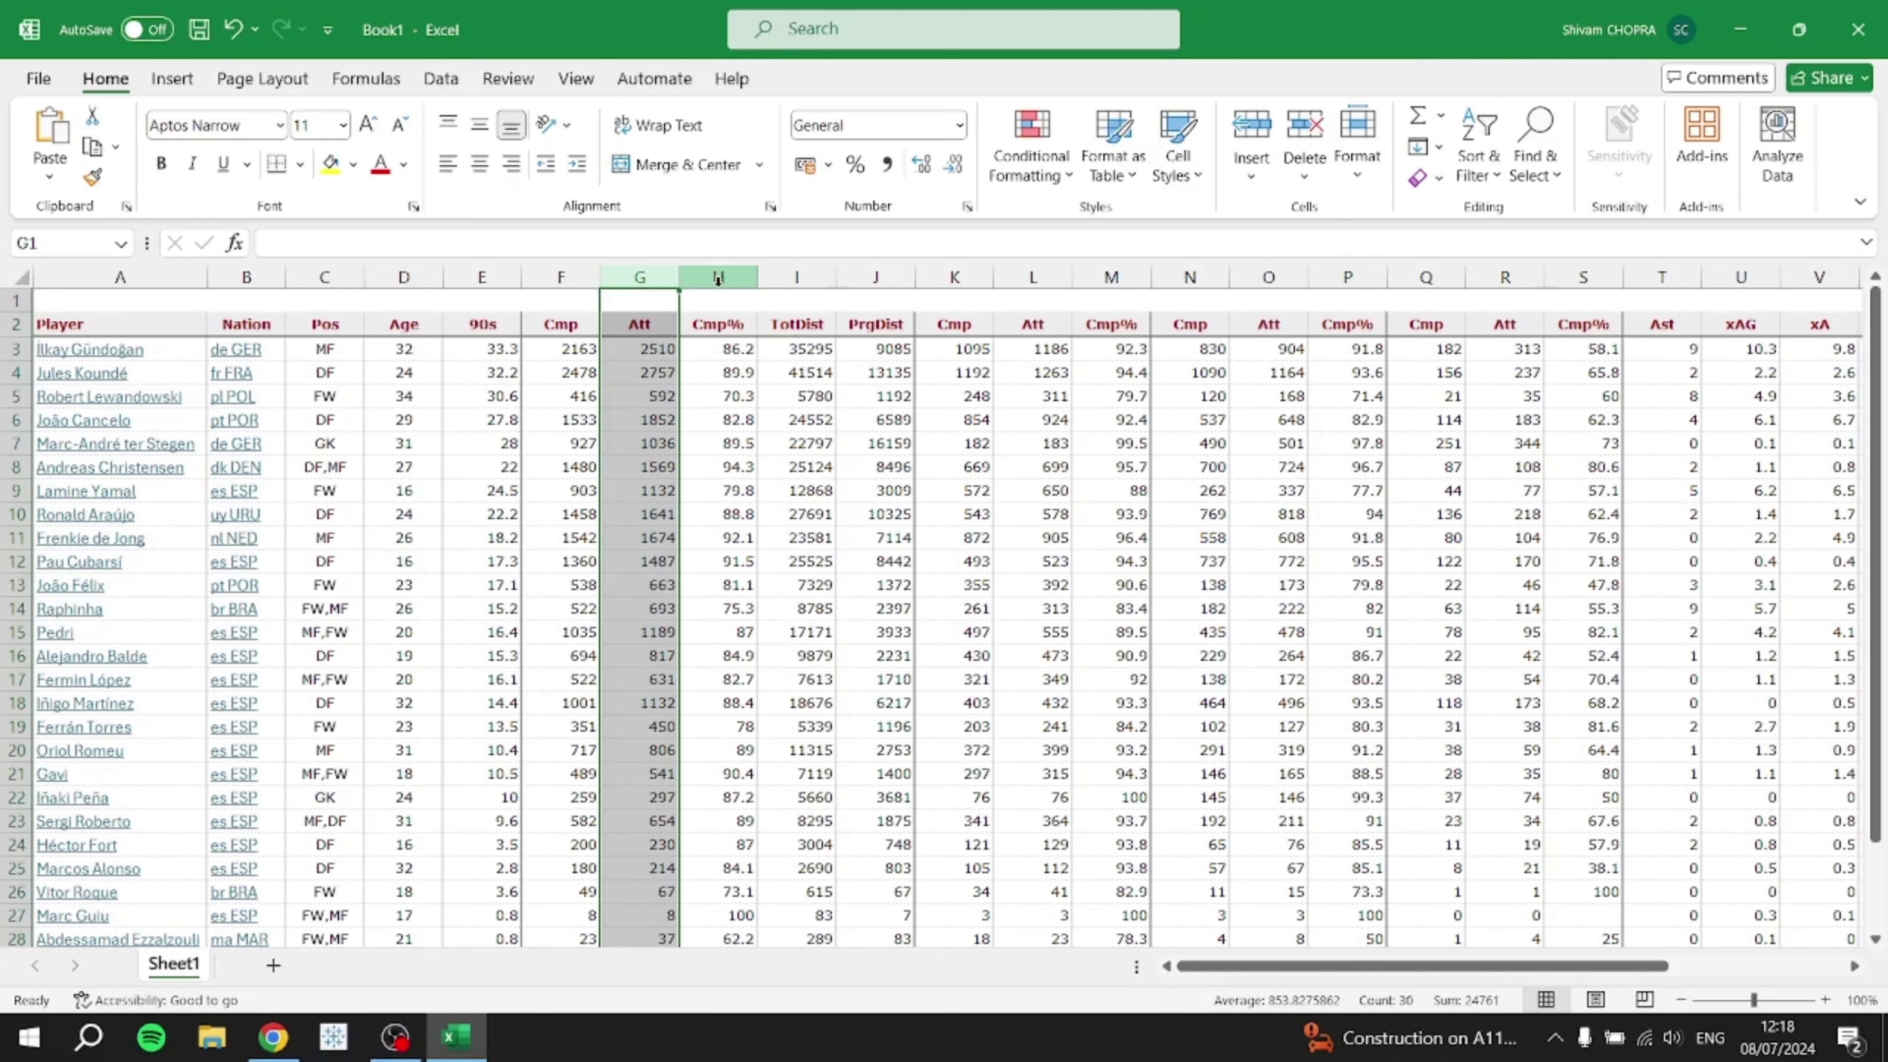
click(718, 278)
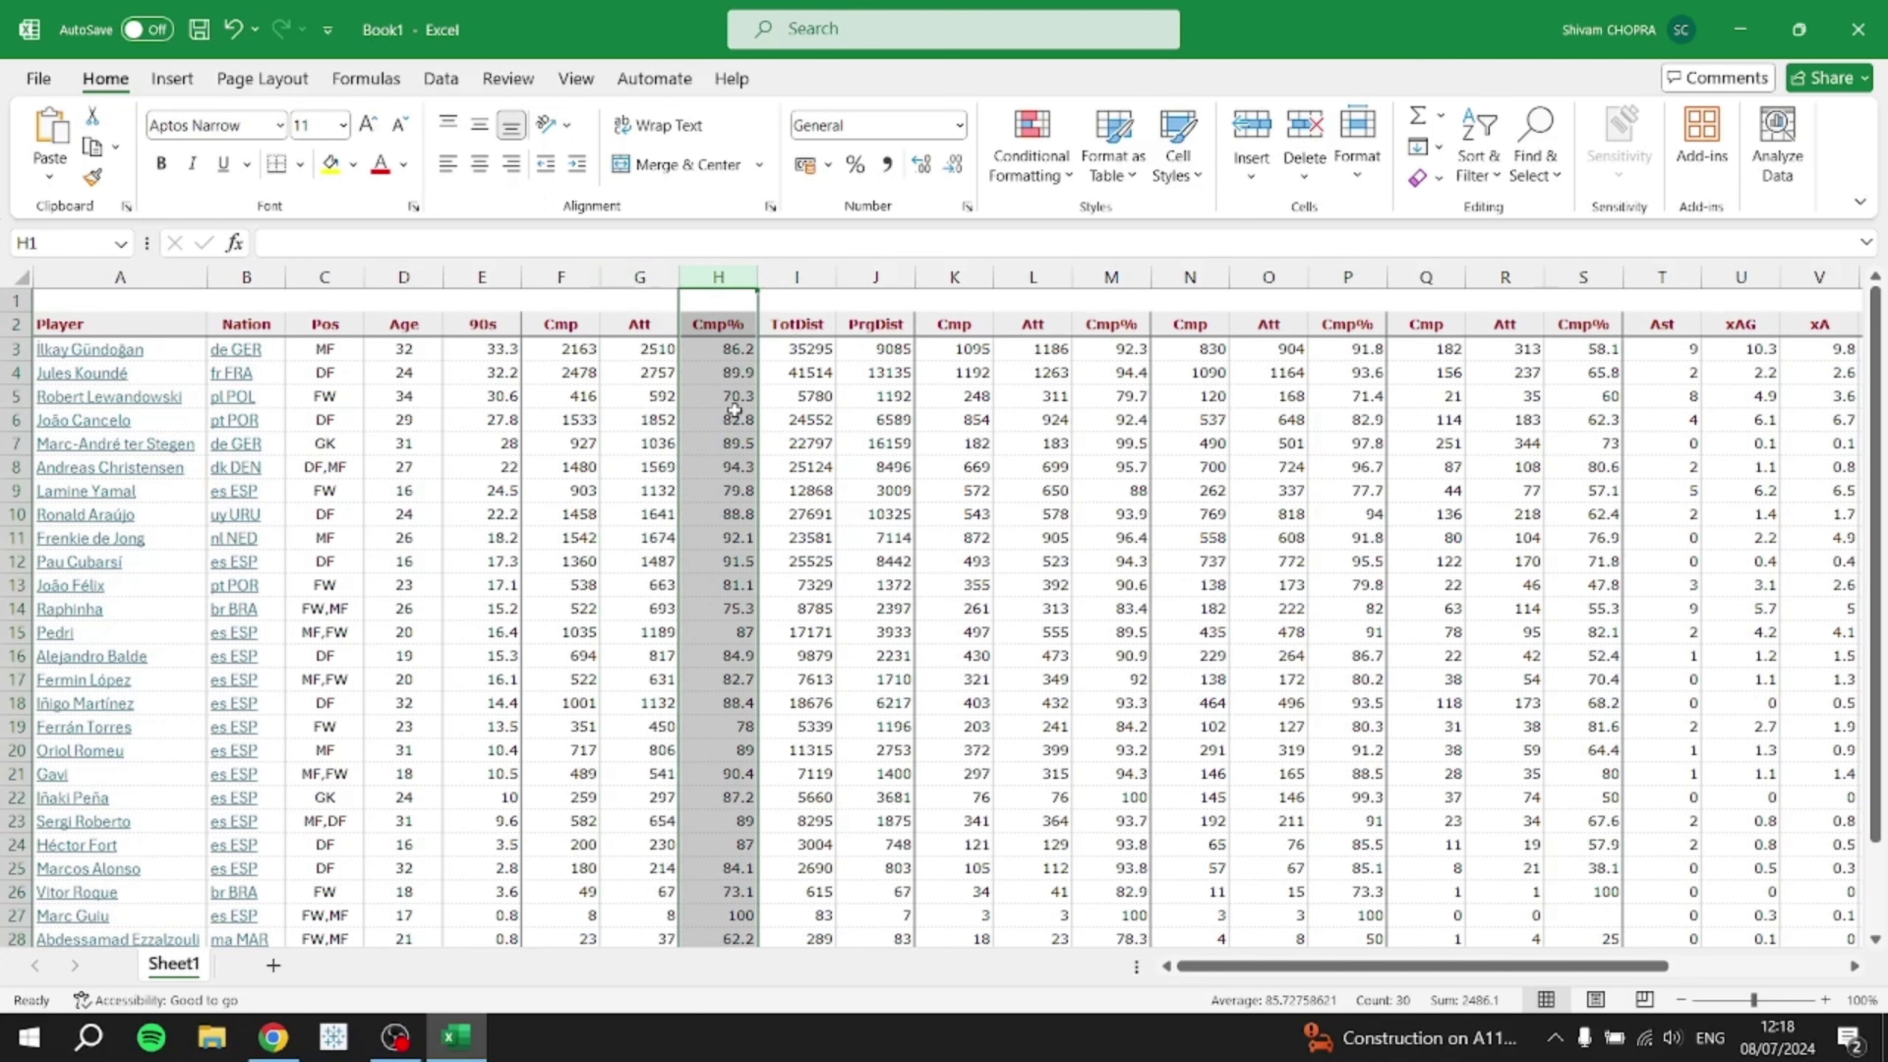
- Delete everything in columns I through W, from TotDist up to the column before KP, shifting the remaining cells left
drag(797, 300, 1439, 908)
key(Delete)
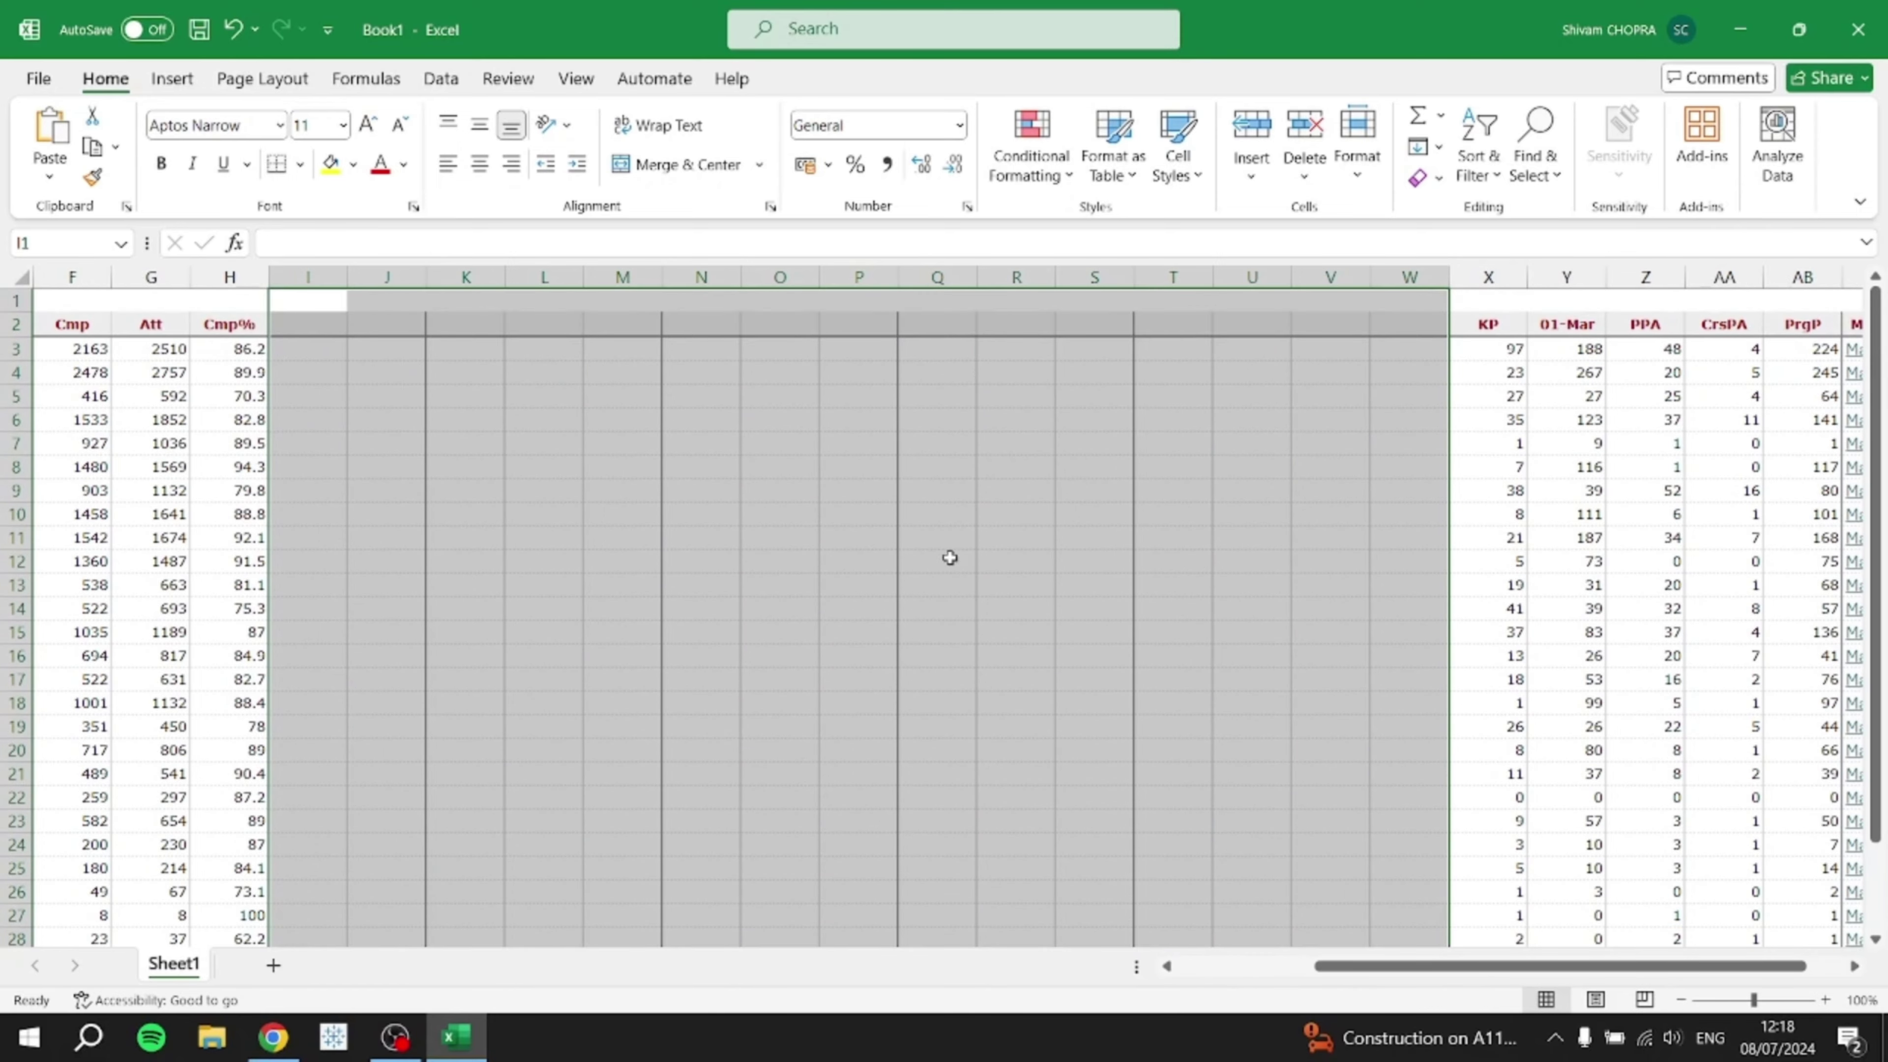
right_click(892, 519)
click(1018, 500)
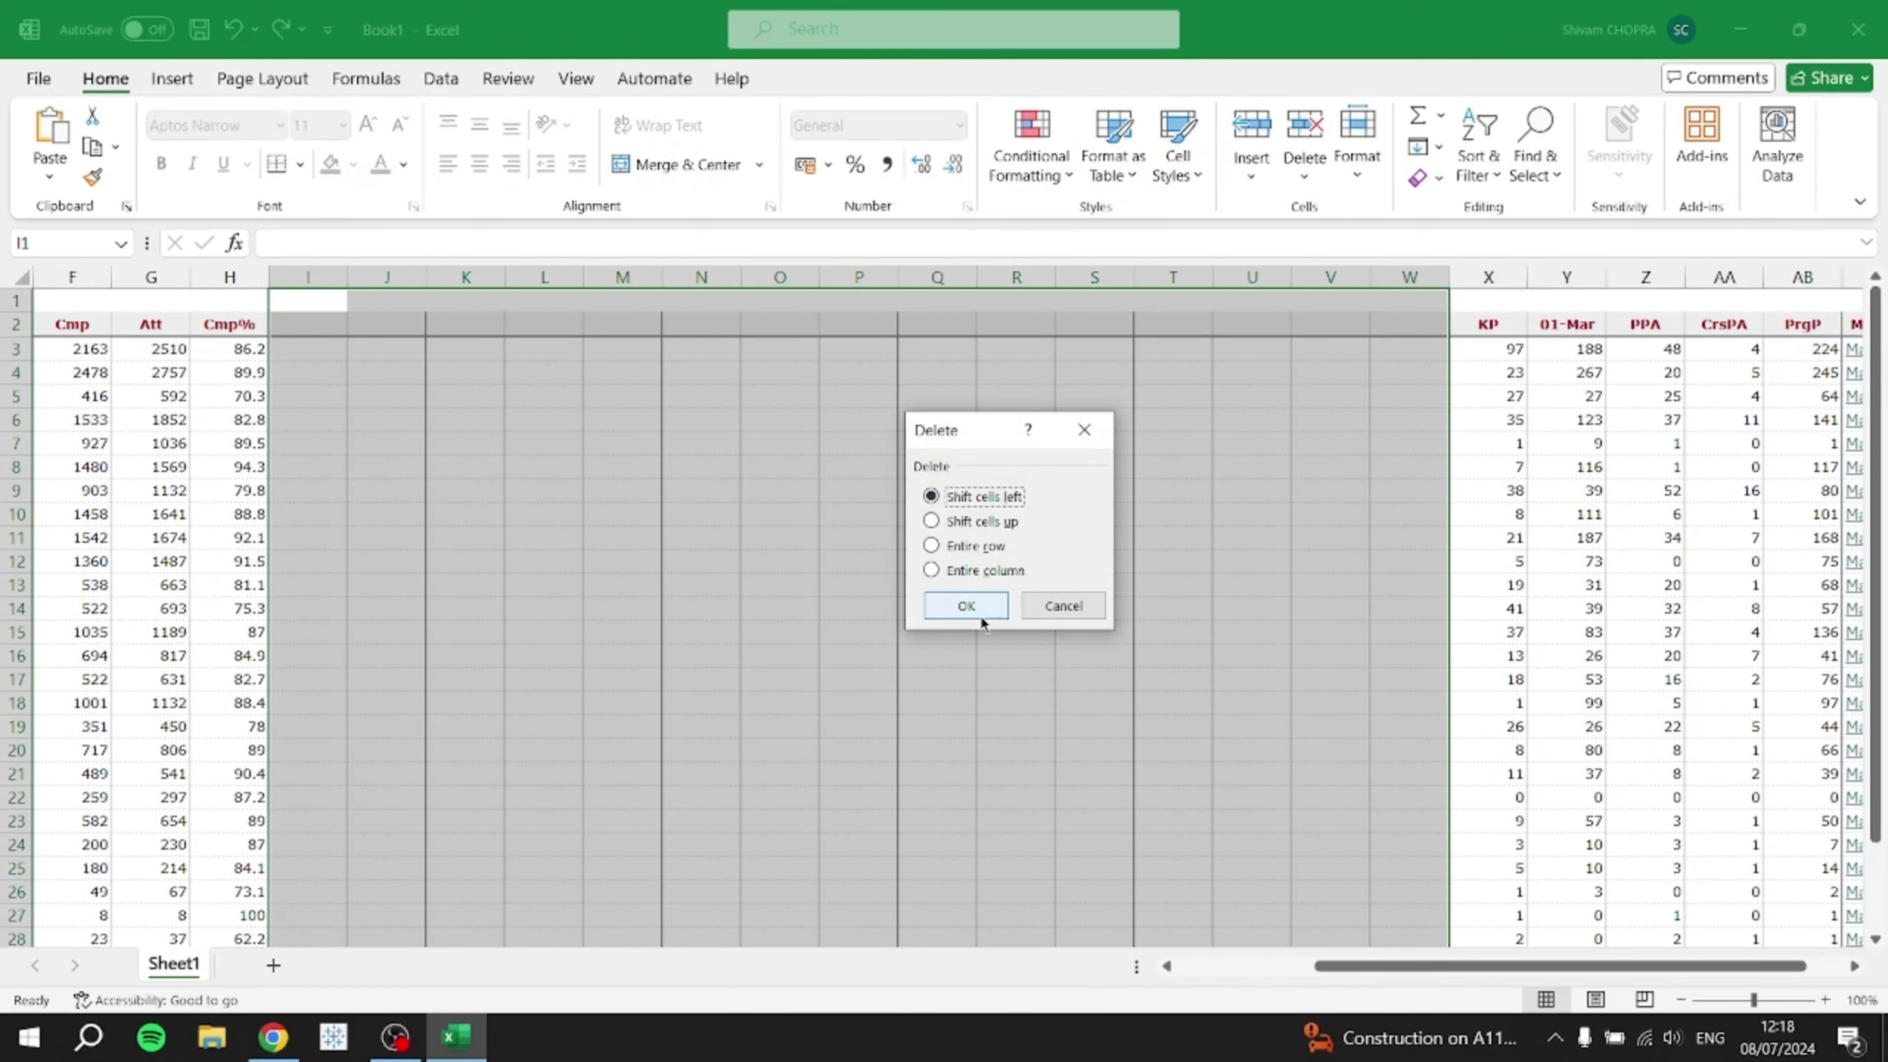
click(966, 605)
click(949, 576)
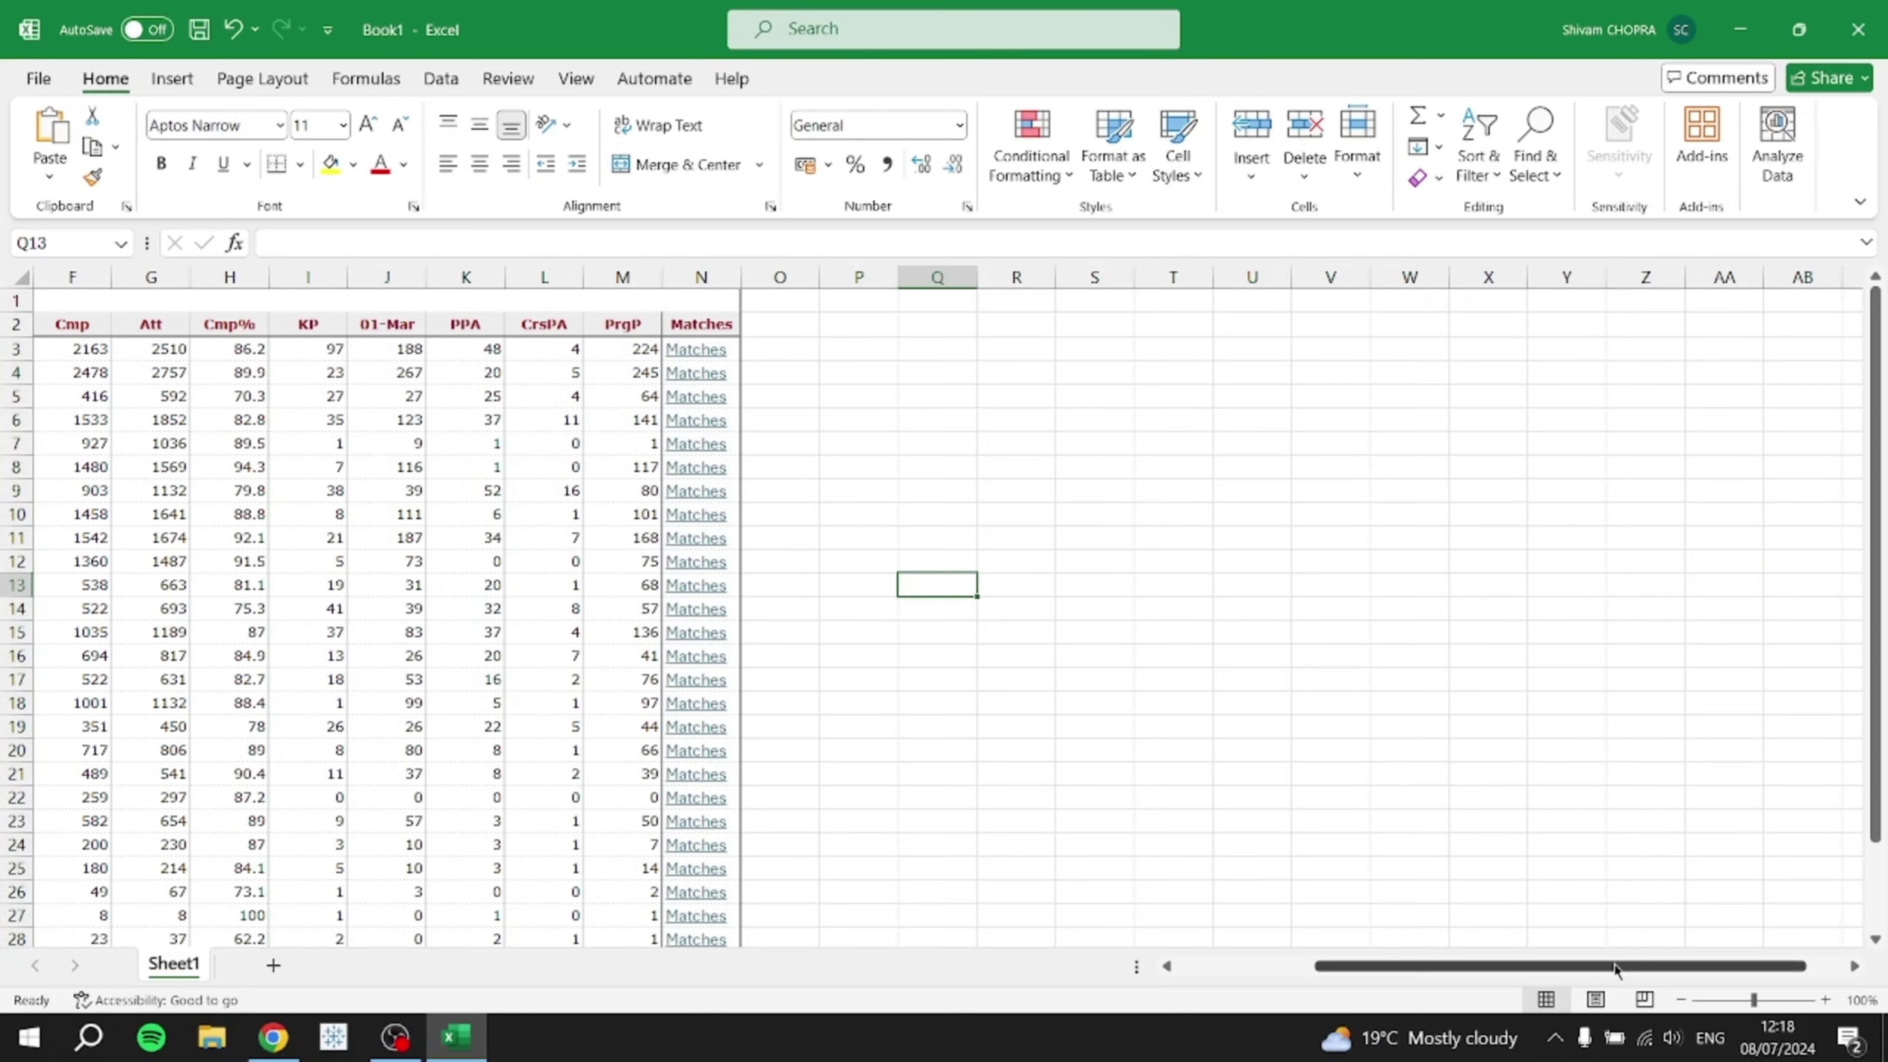
- Delete the Nation and Age columns from the player table
scroll(678, 537, left, 3)
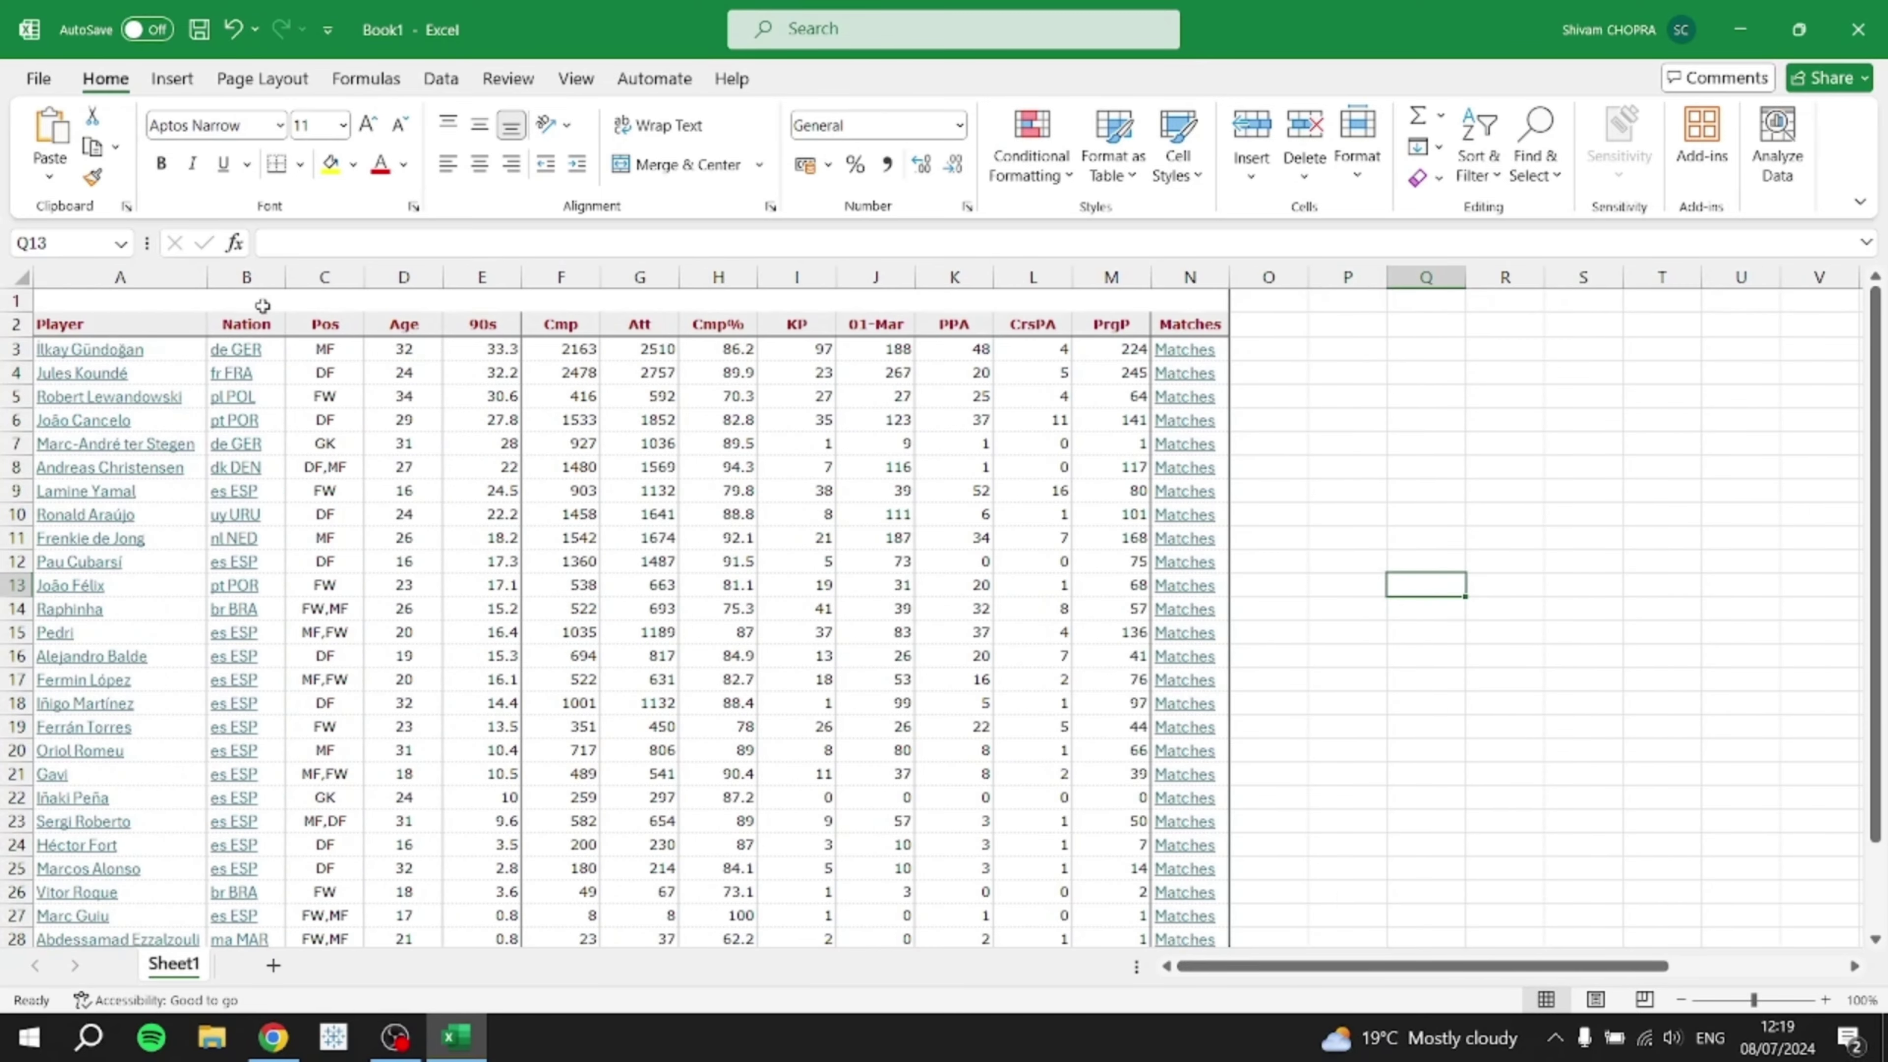
click(256, 279)
right_click(246, 363)
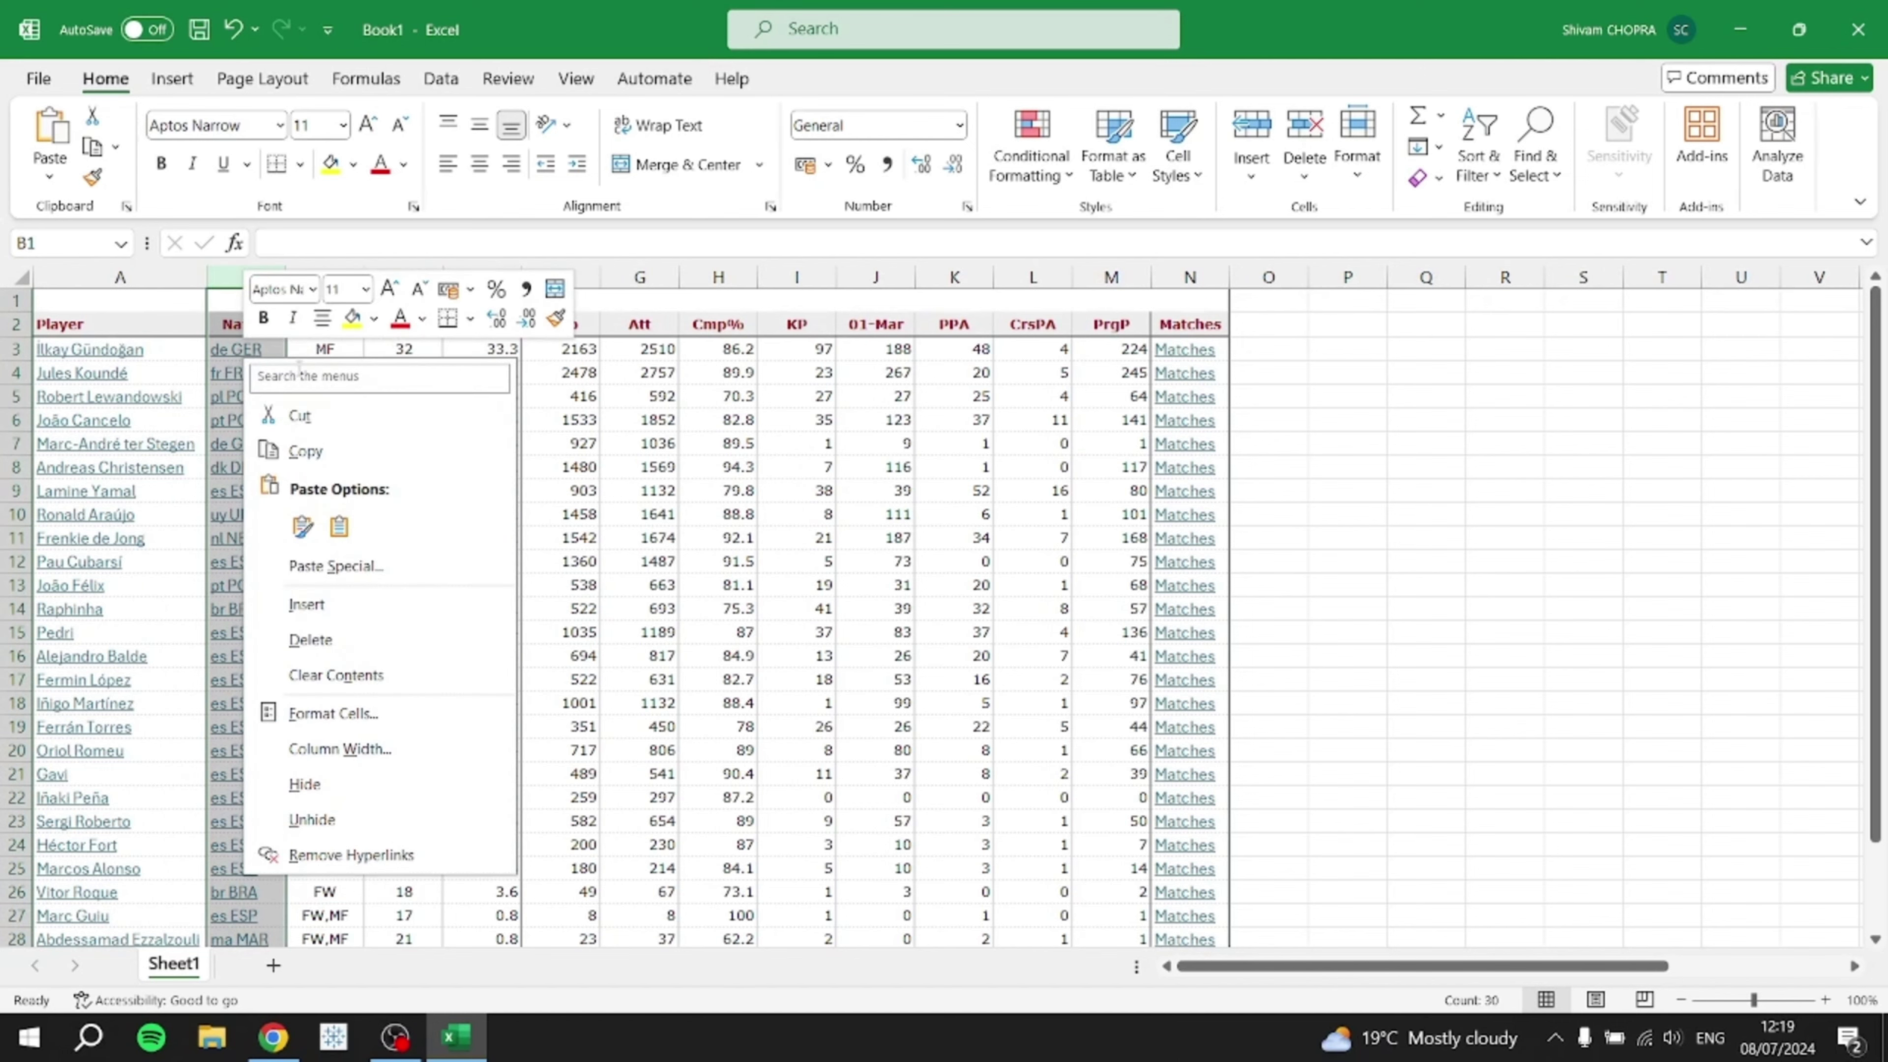
click(311, 640)
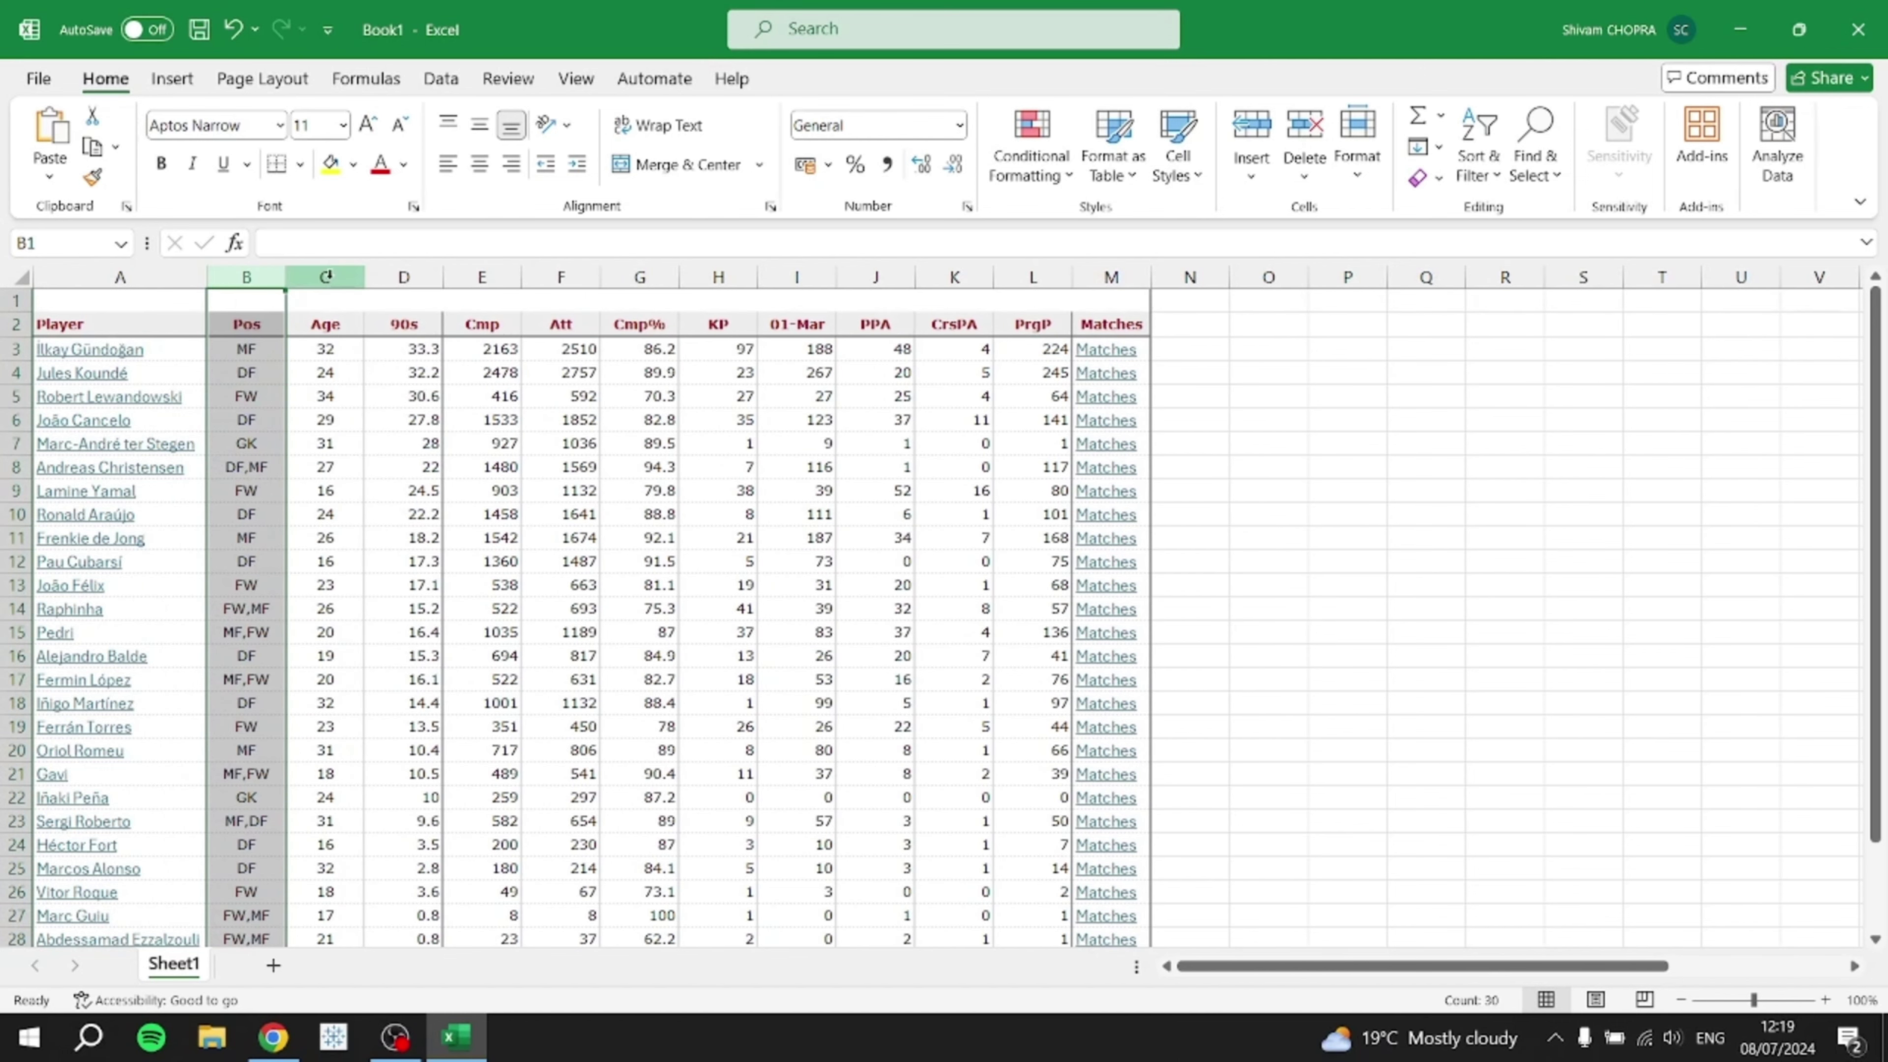
click(326, 277)
right_click(336, 394)
click(401, 671)
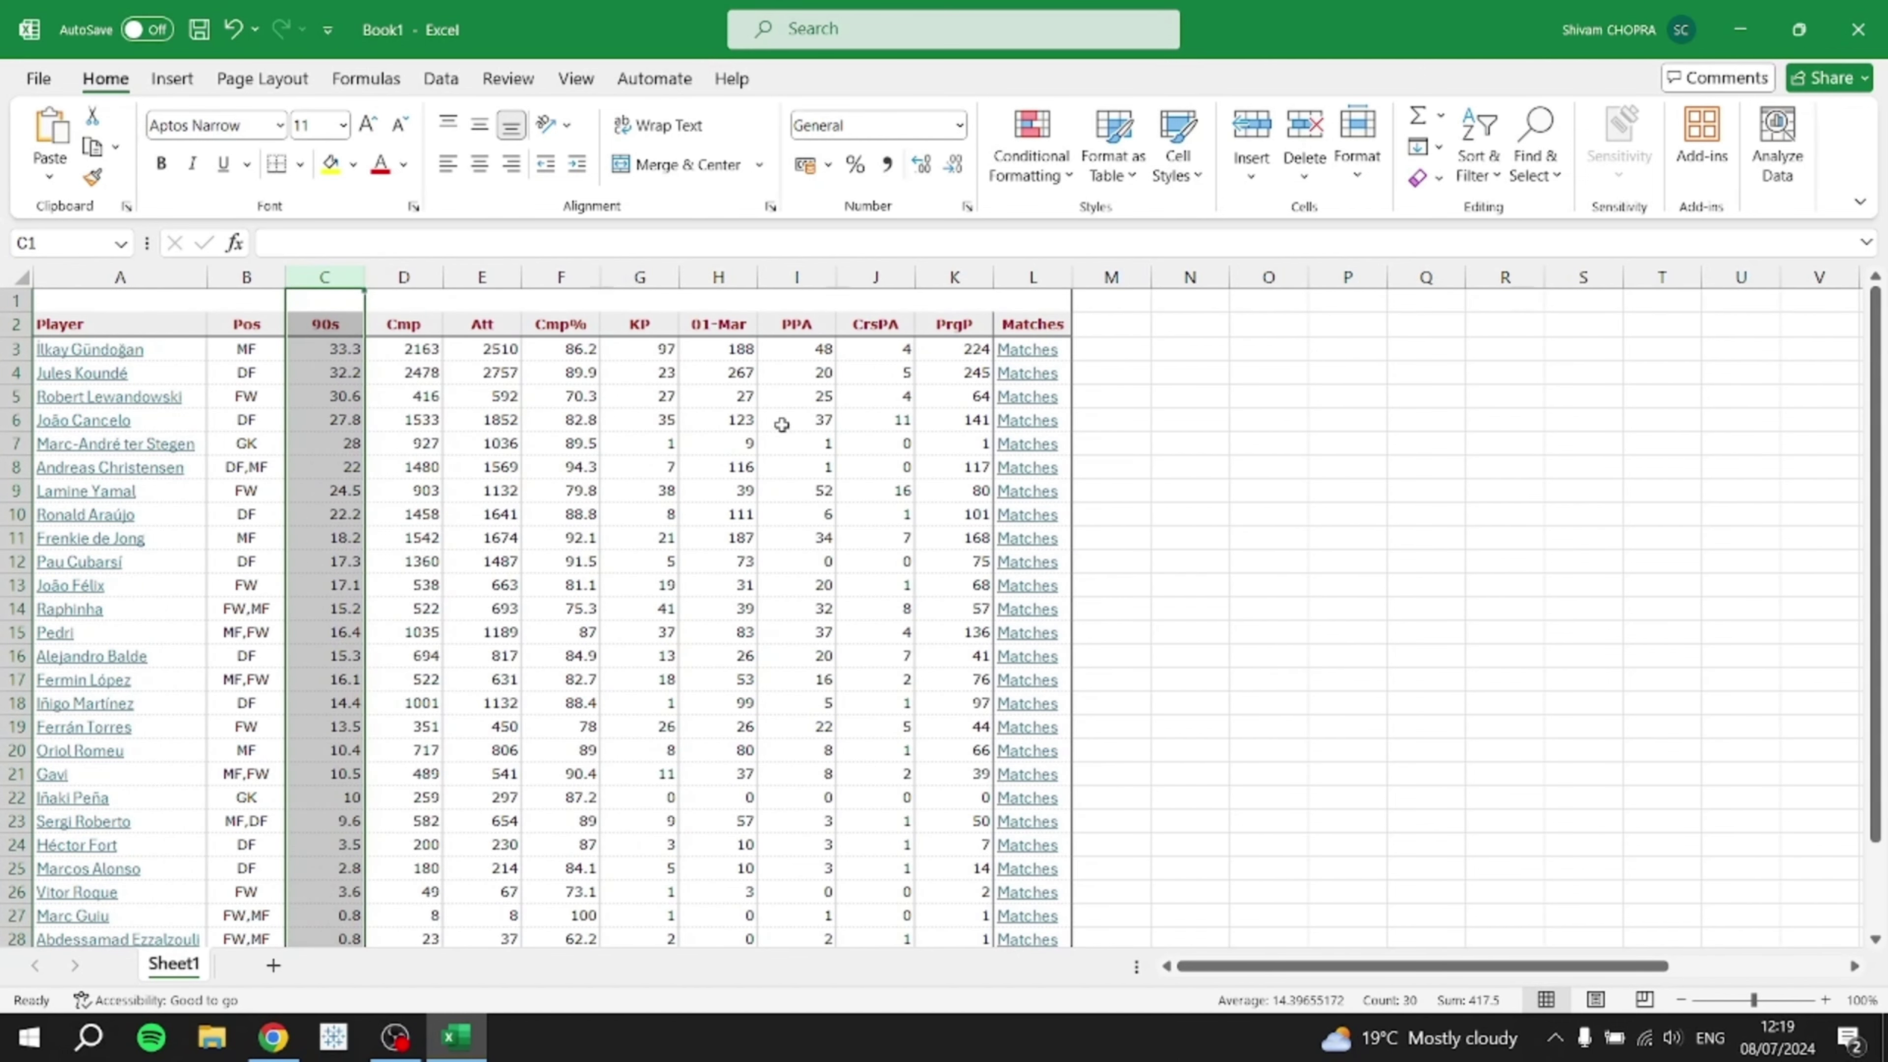
- Delete the five columns after KP, from 01-Mar through Matches
drag(717, 277, 1033, 324)
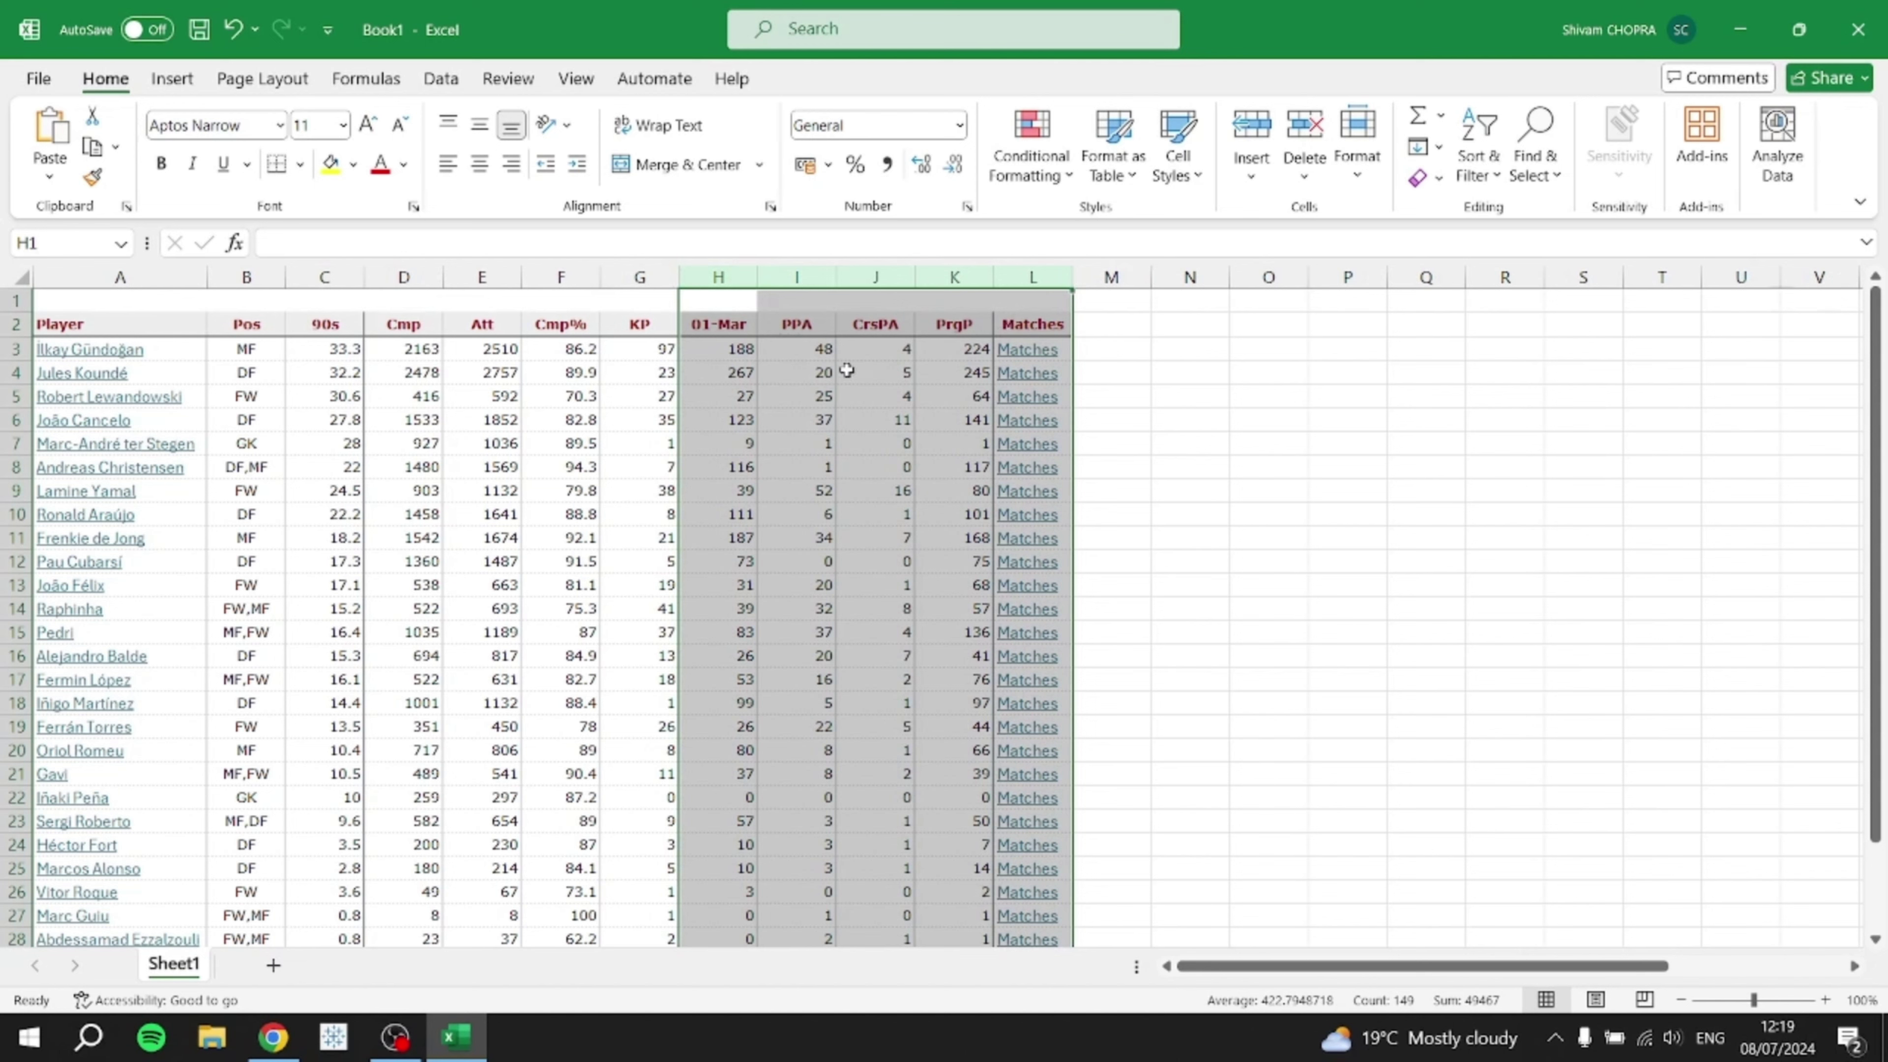
right_click(752, 310)
click(845, 595)
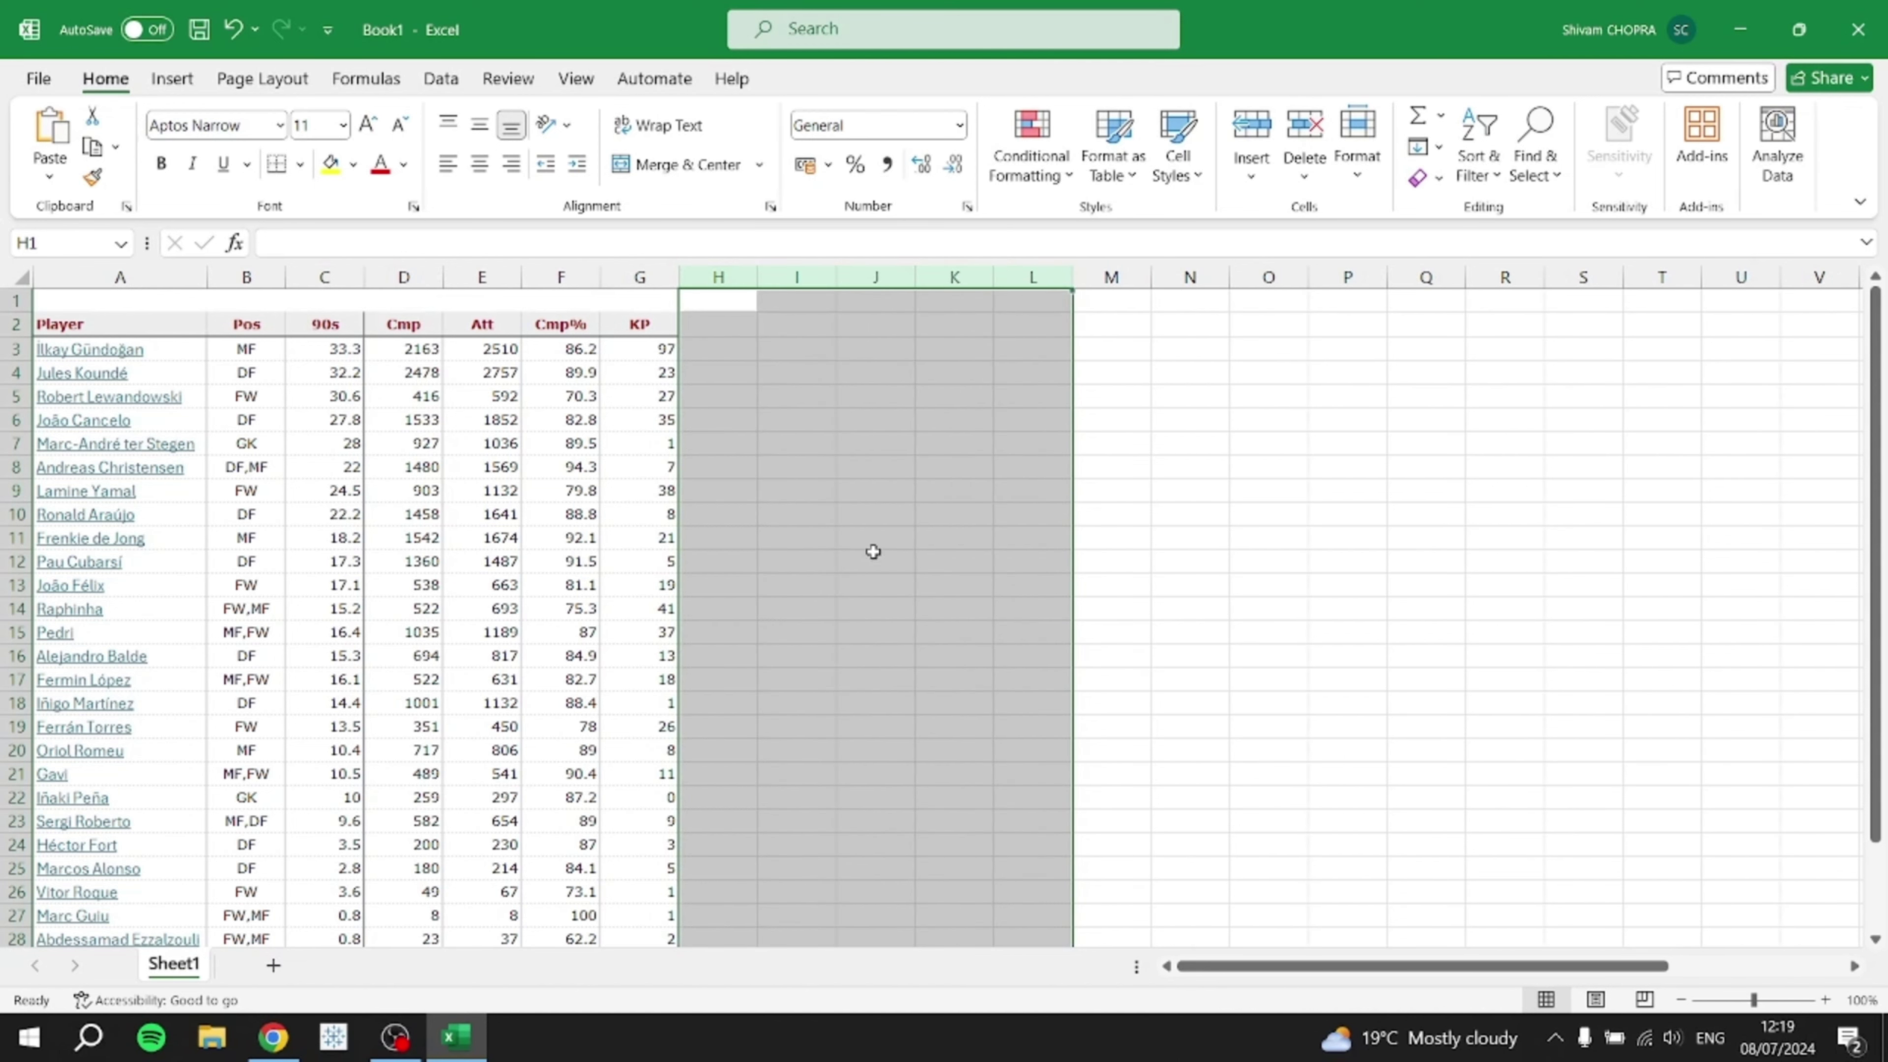
click(1187, 506)
click(738, 370)
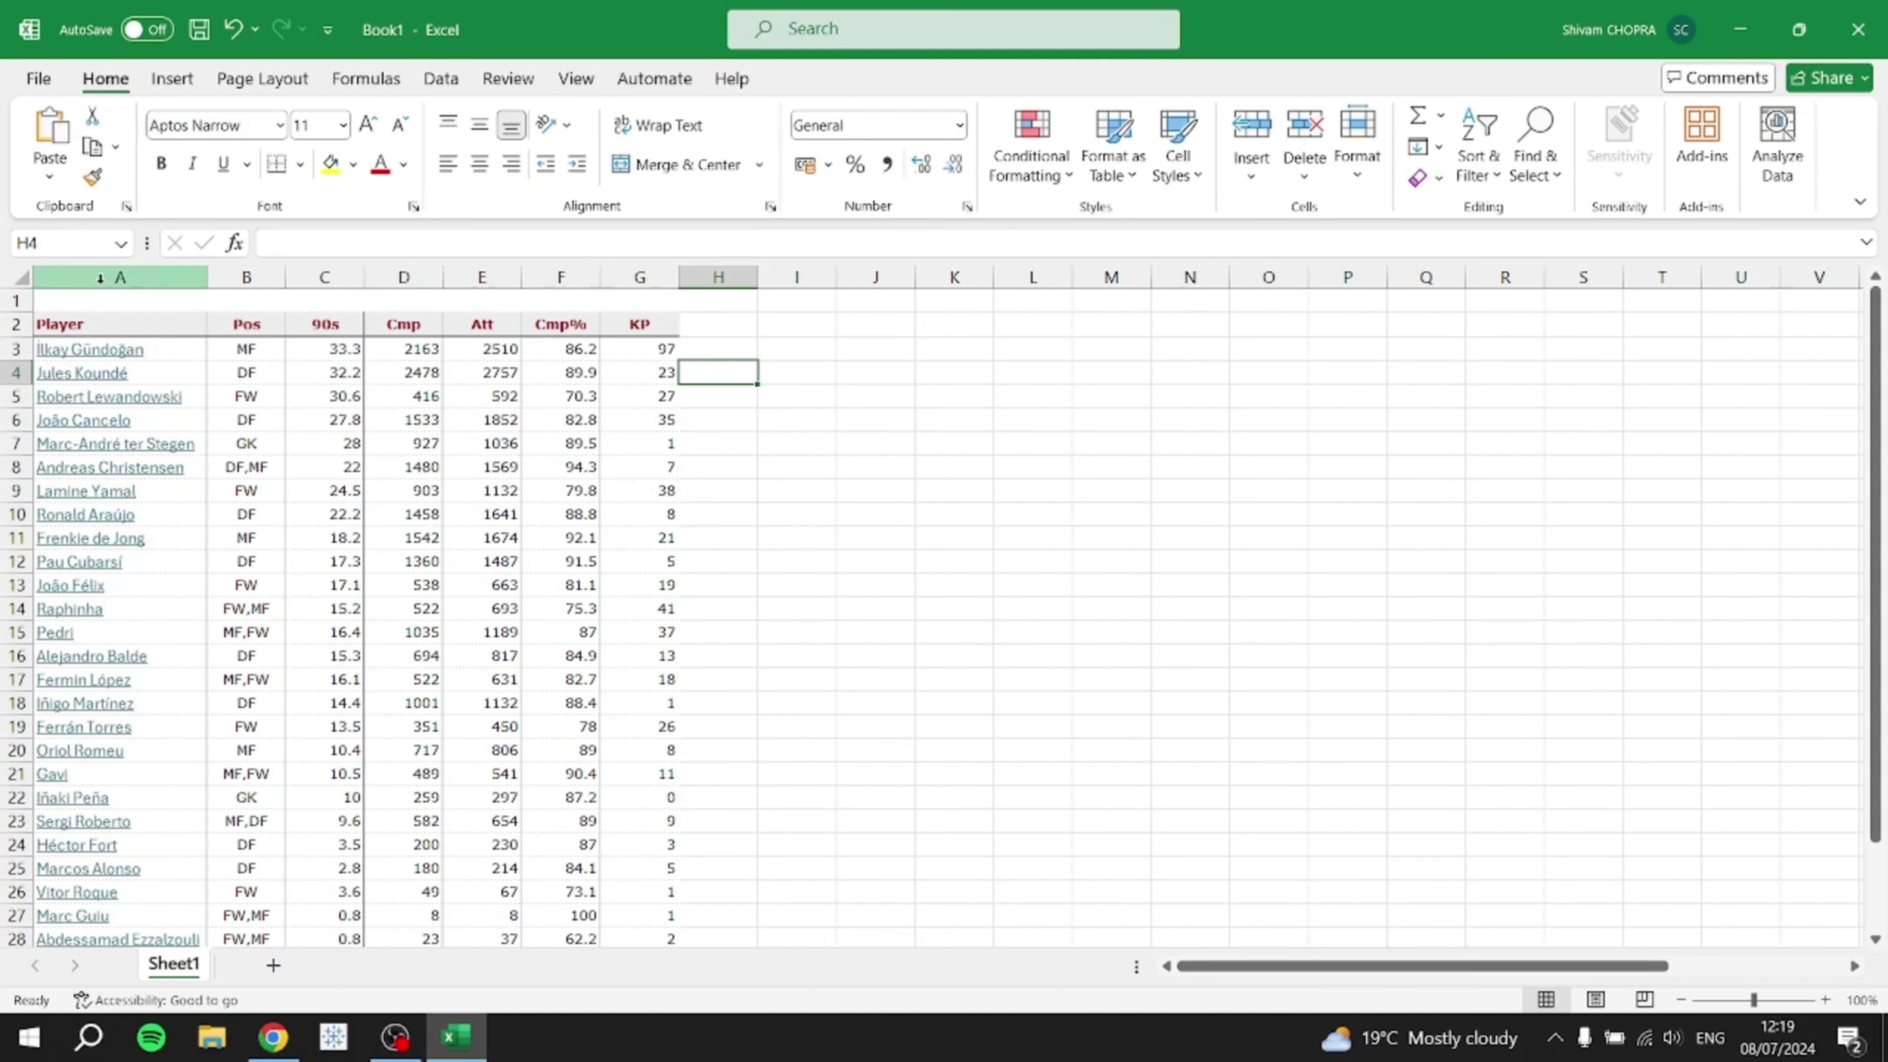
- Delete the empty first row so the table starts with its column headers
click(16, 301)
right_click(66, 305)
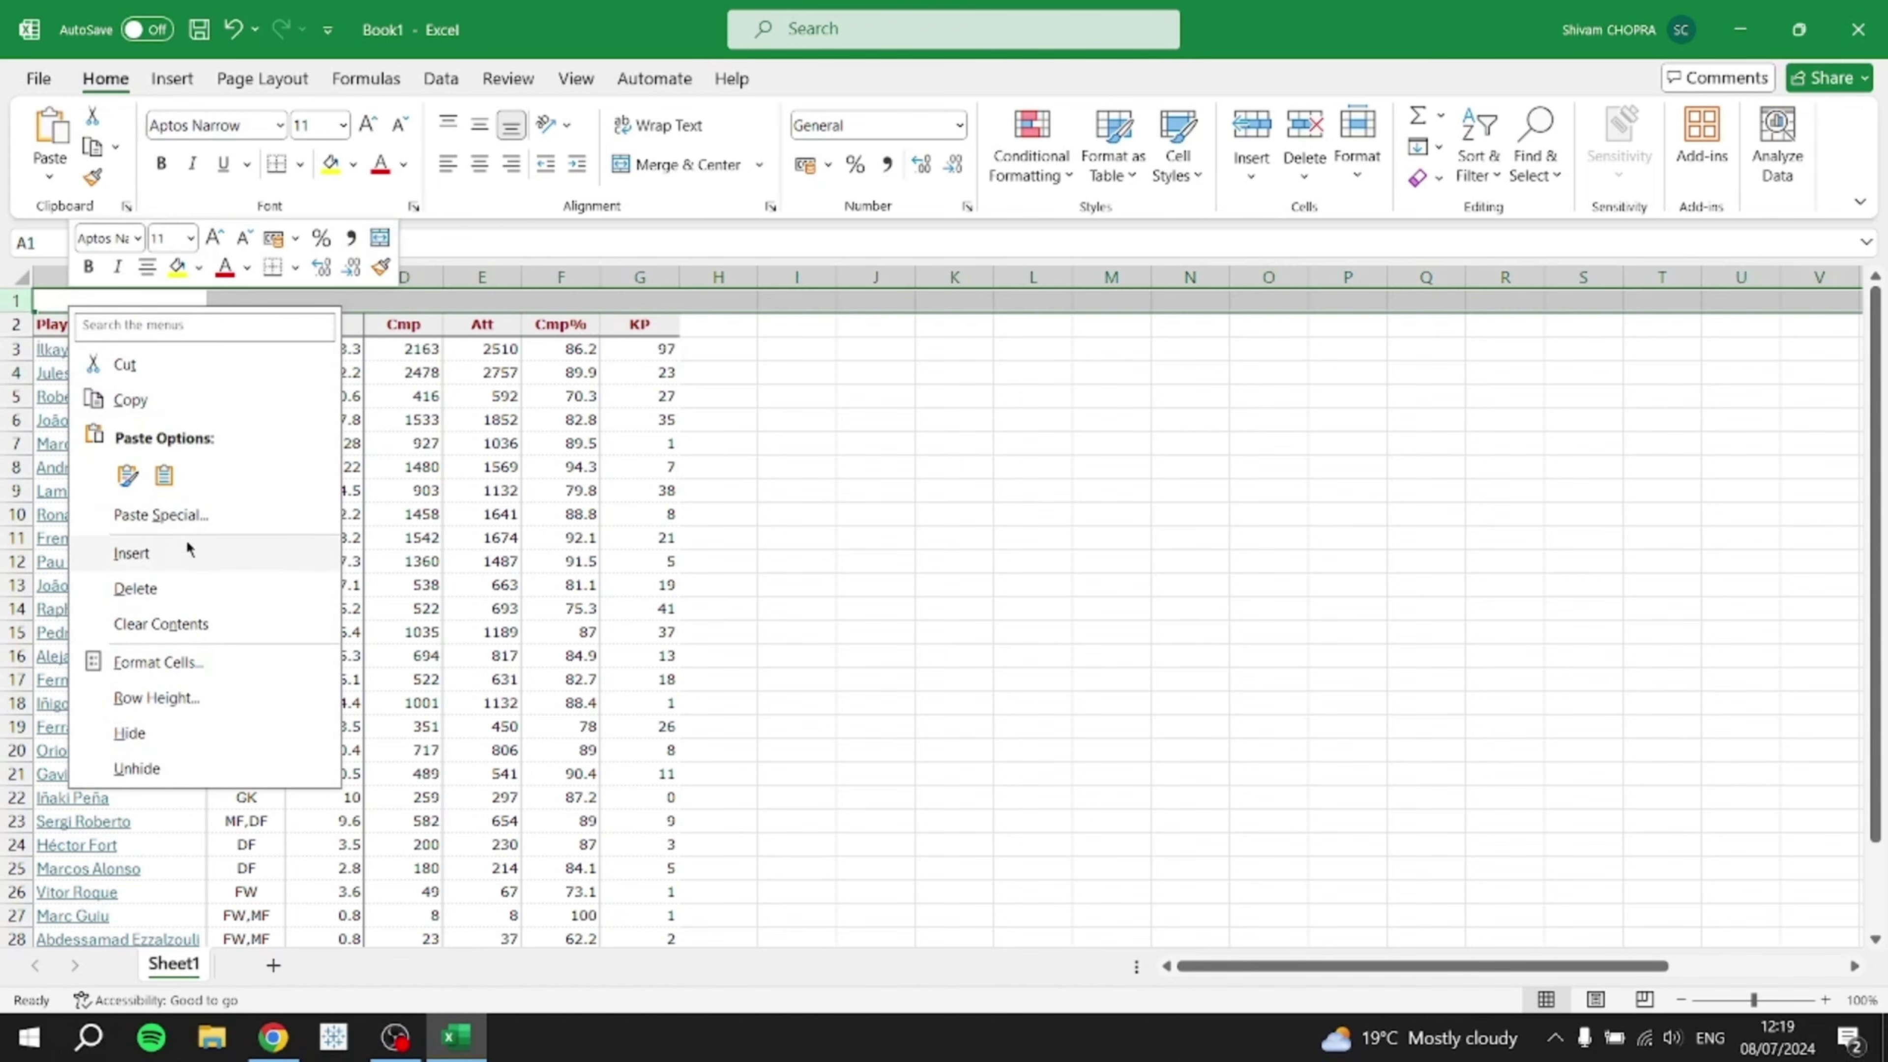
click(135, 588)
click(955, 513)
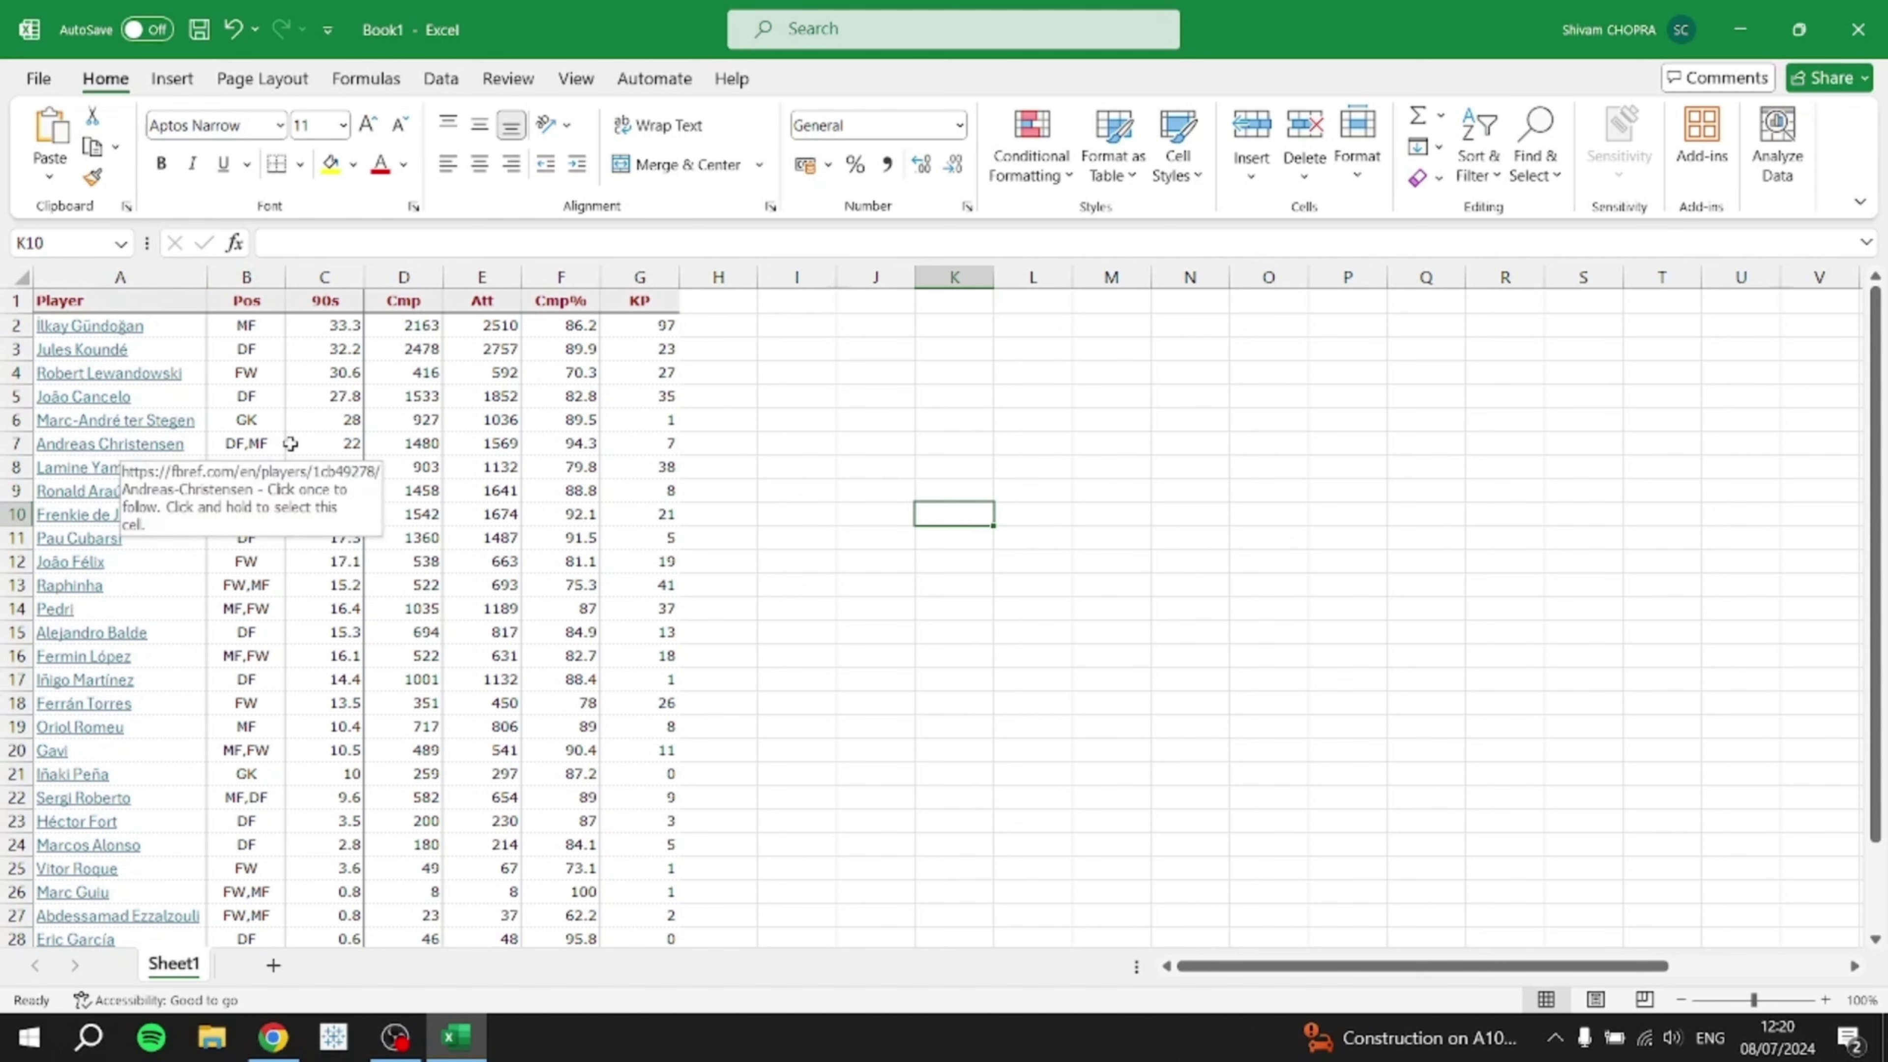
- Shorten Andreas Christensen's position in cell B7 to the single code DF
click(271, 444)
double_click(268, 444)
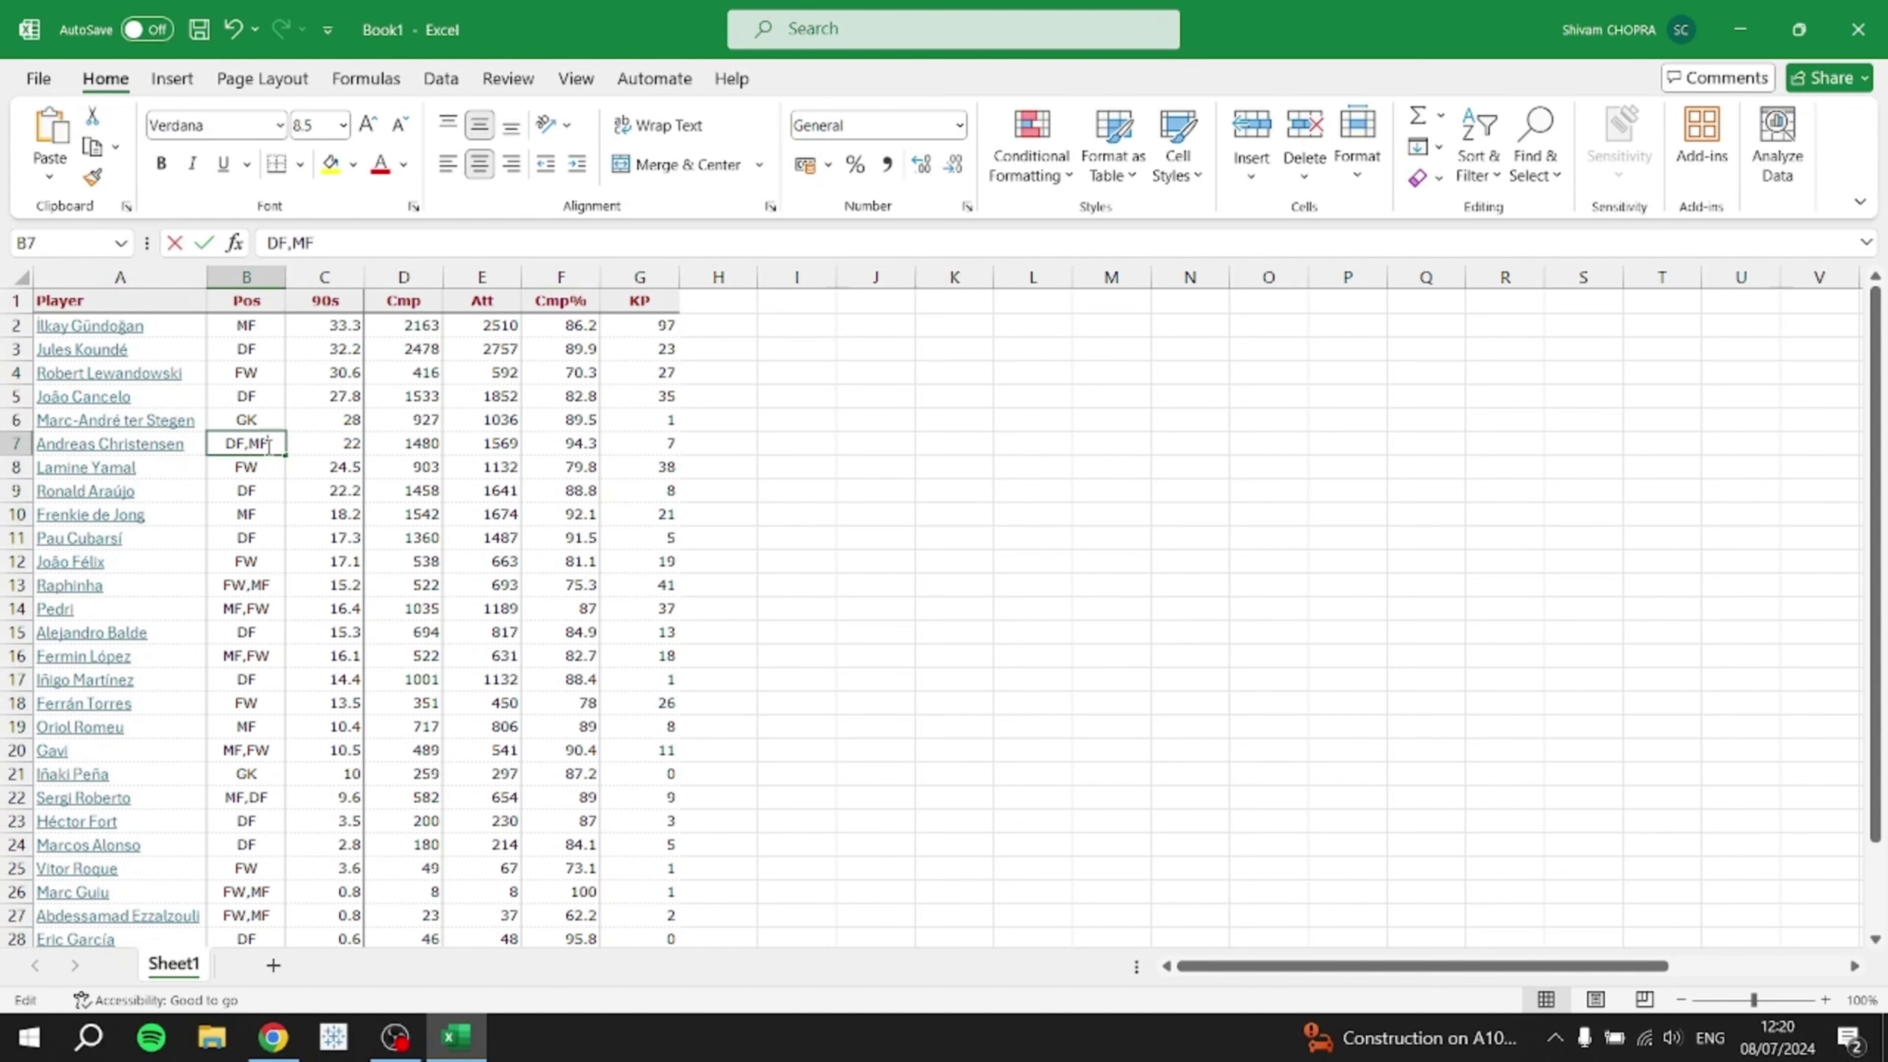
key(BackSpace)
key(BackSpace)
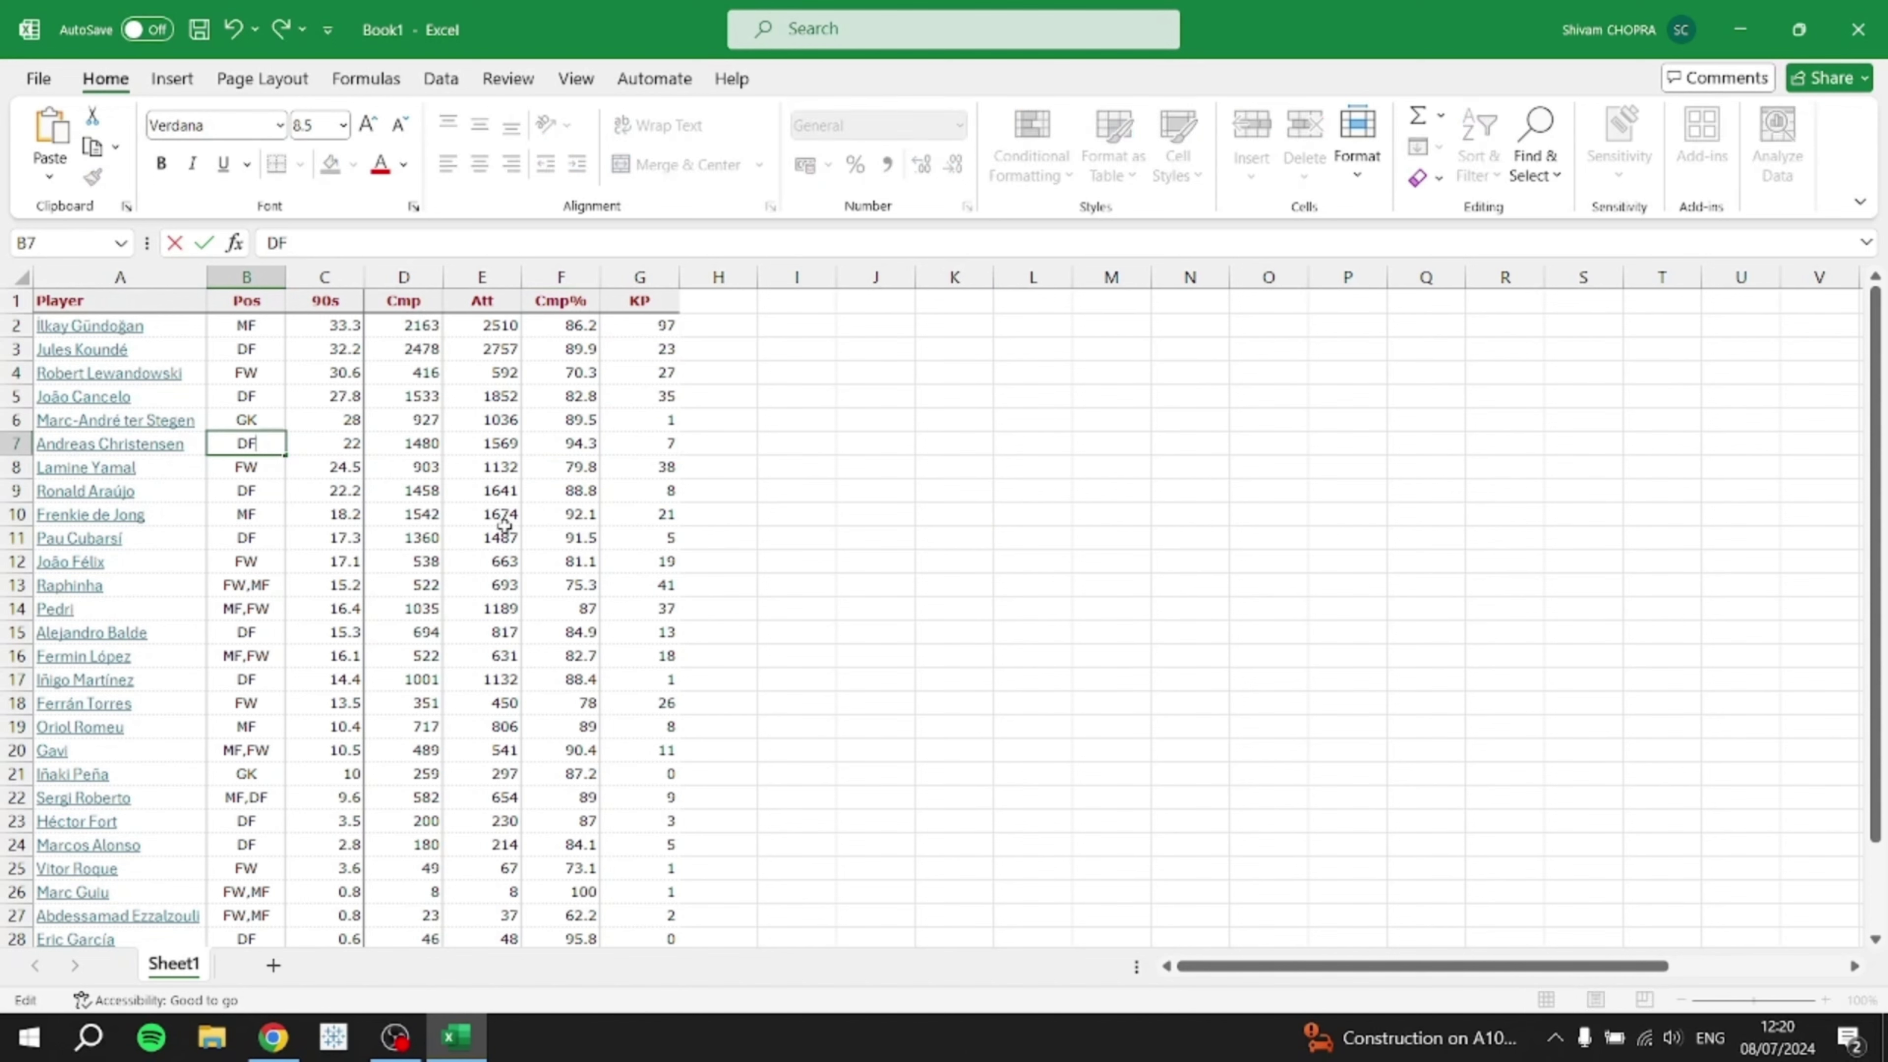
click(716, 398)
- Review the midfielder, defender and goalkeeper codes in the Pos column and Raphinha's multi-position entry
click(257, 325)
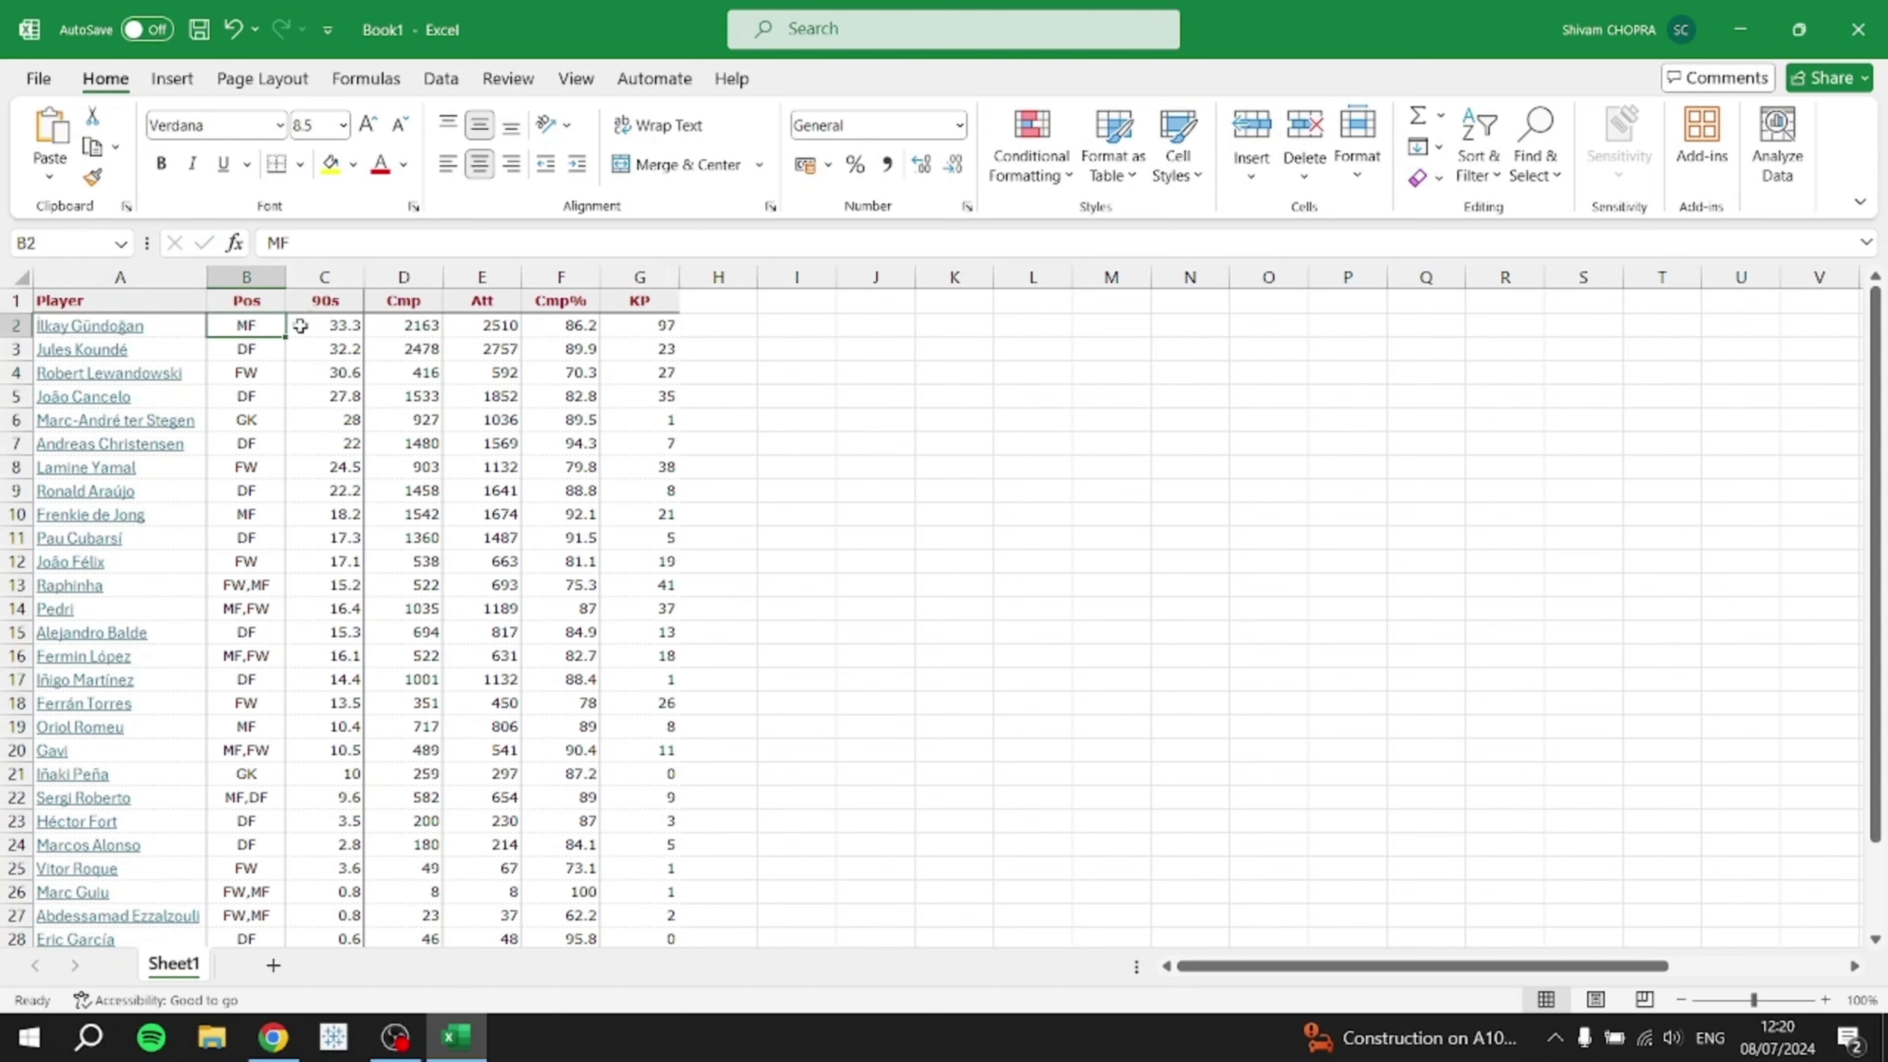
click(253, 351)
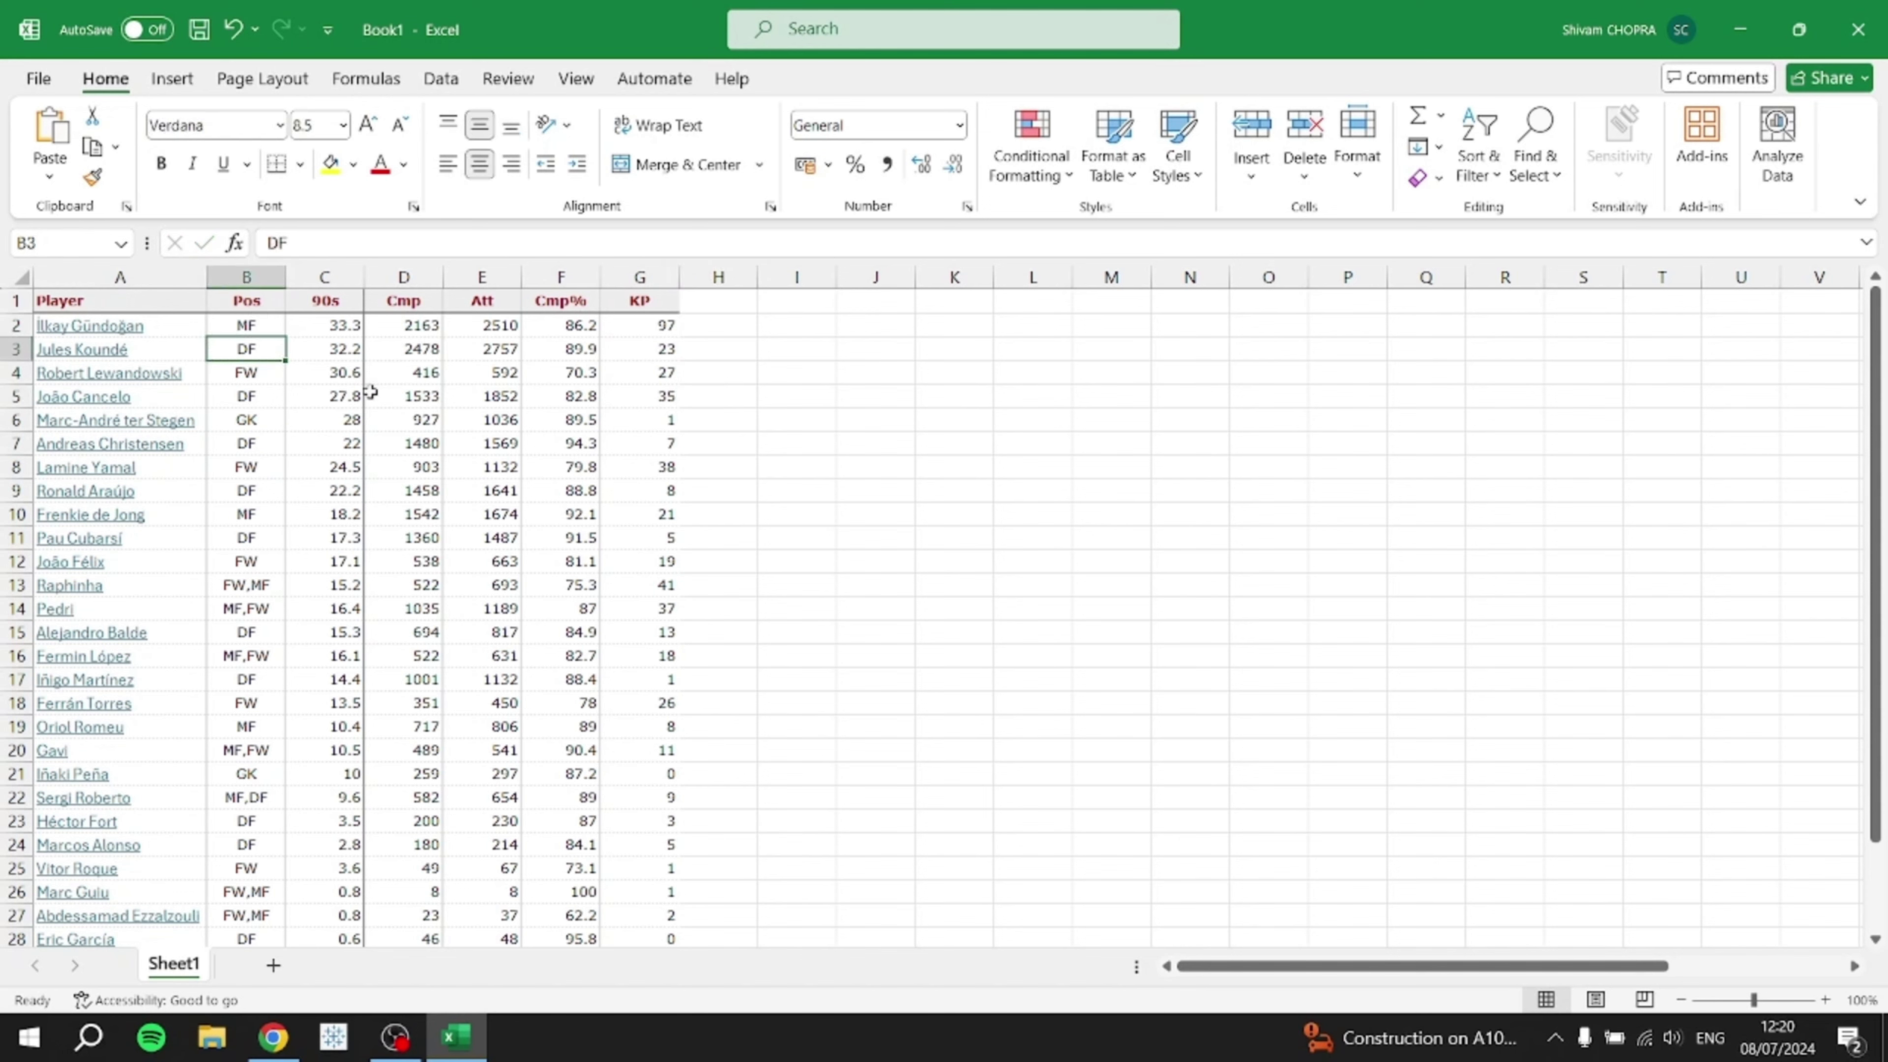
click(276, 384)
click(257, 421)
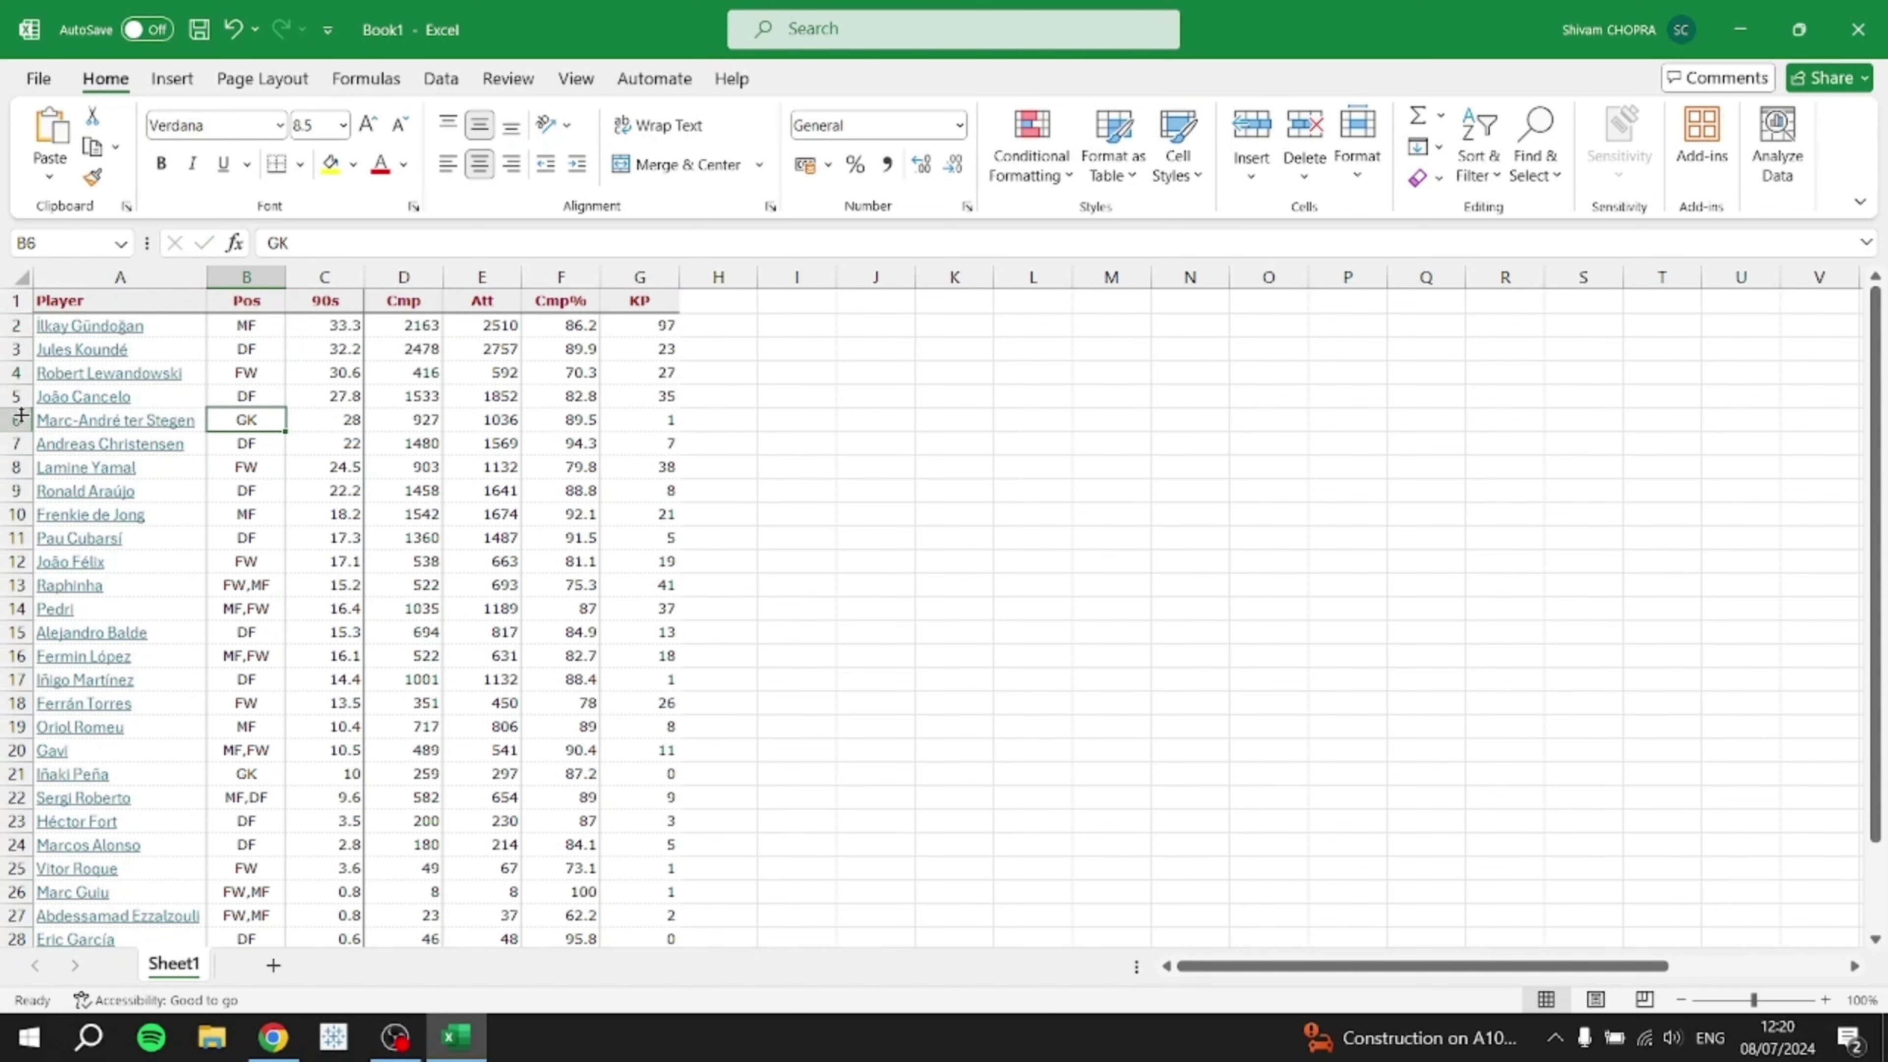
click(4, 421)
click(886, 483)
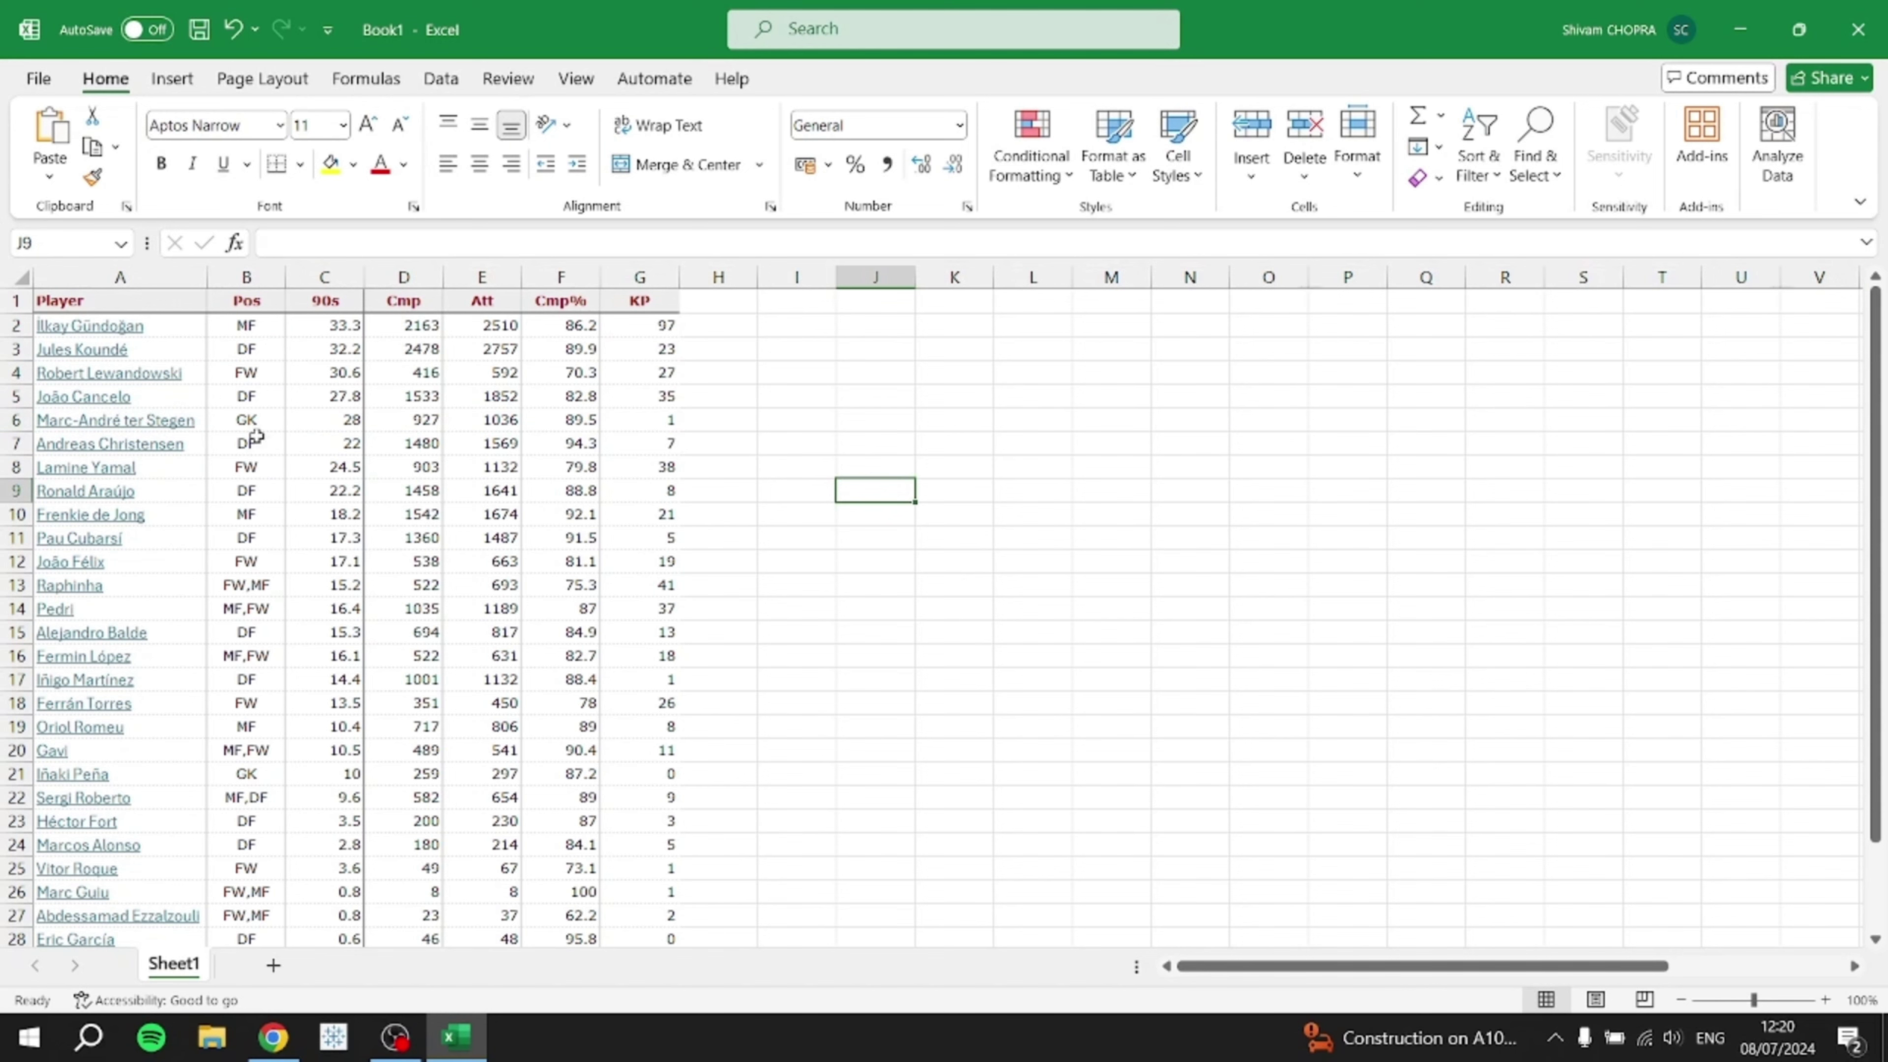
click(276, 586)
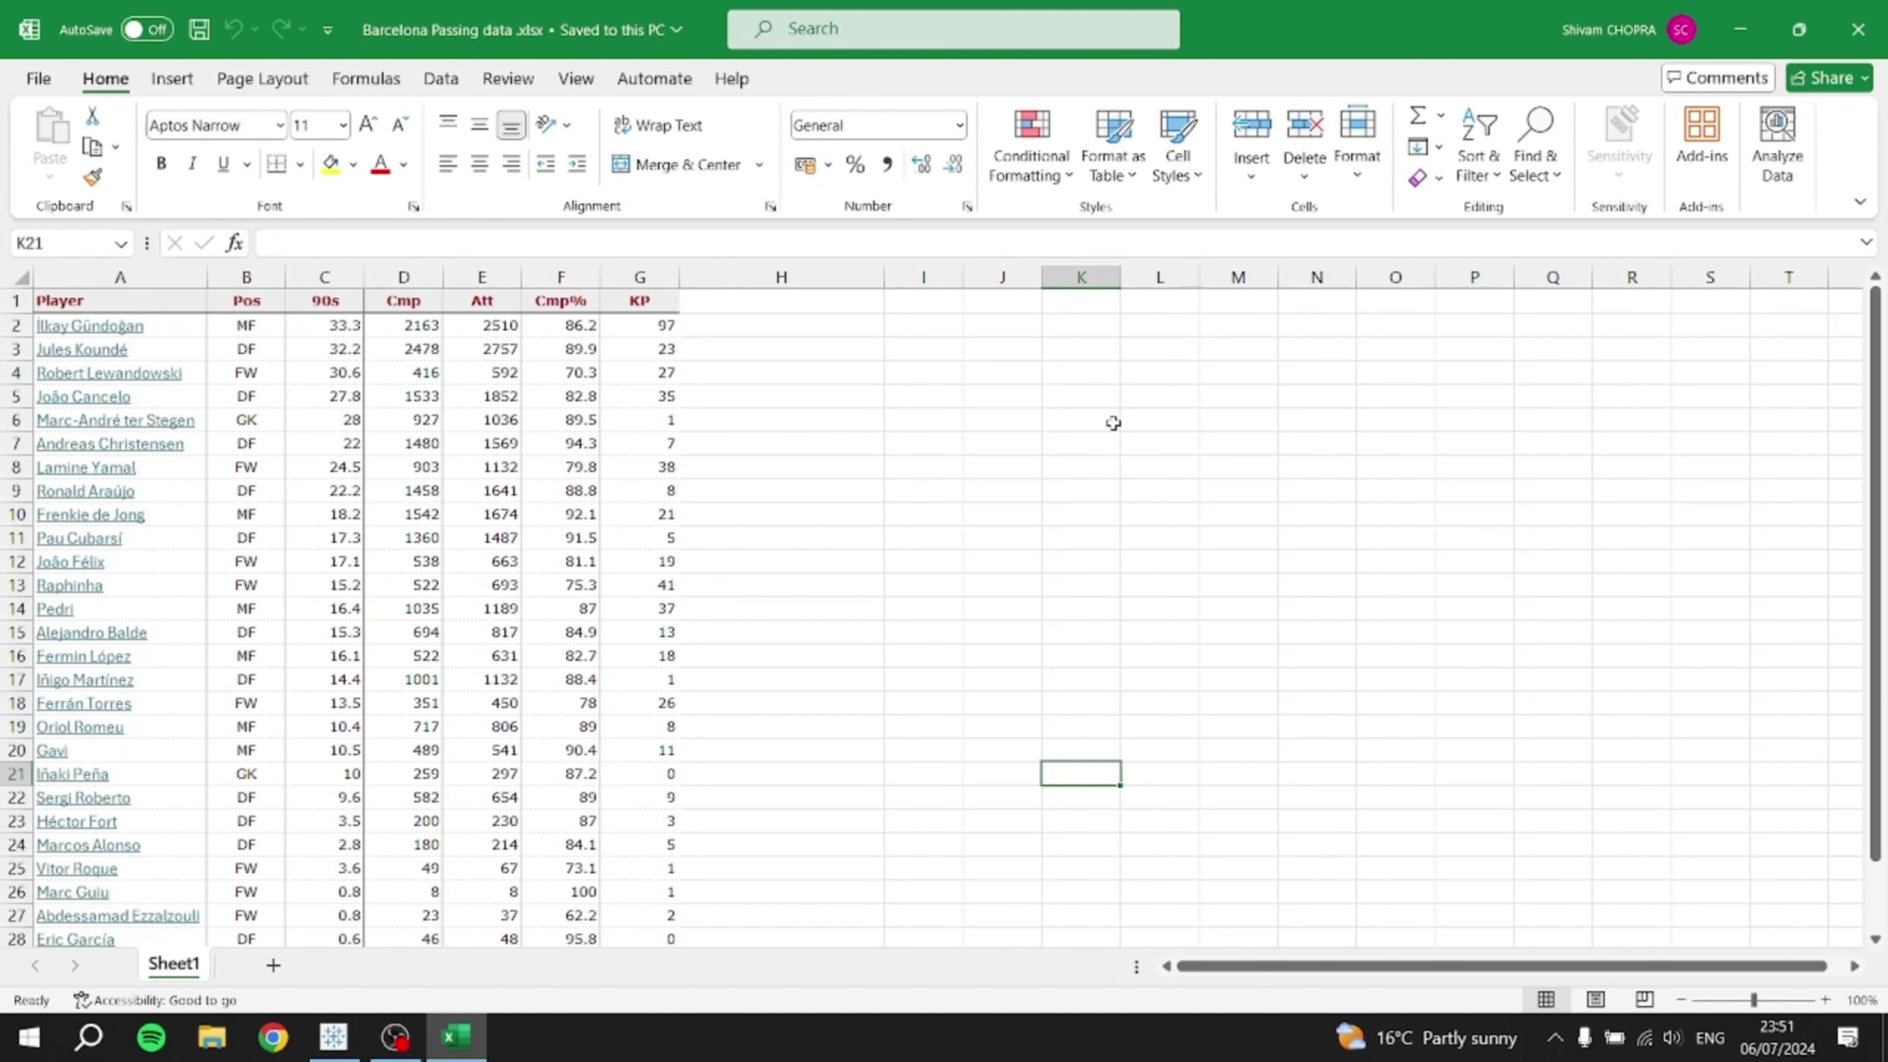
- Close the Excel workbook and open a new, maximized Tableau 2024.1 window
click(1861, 33)
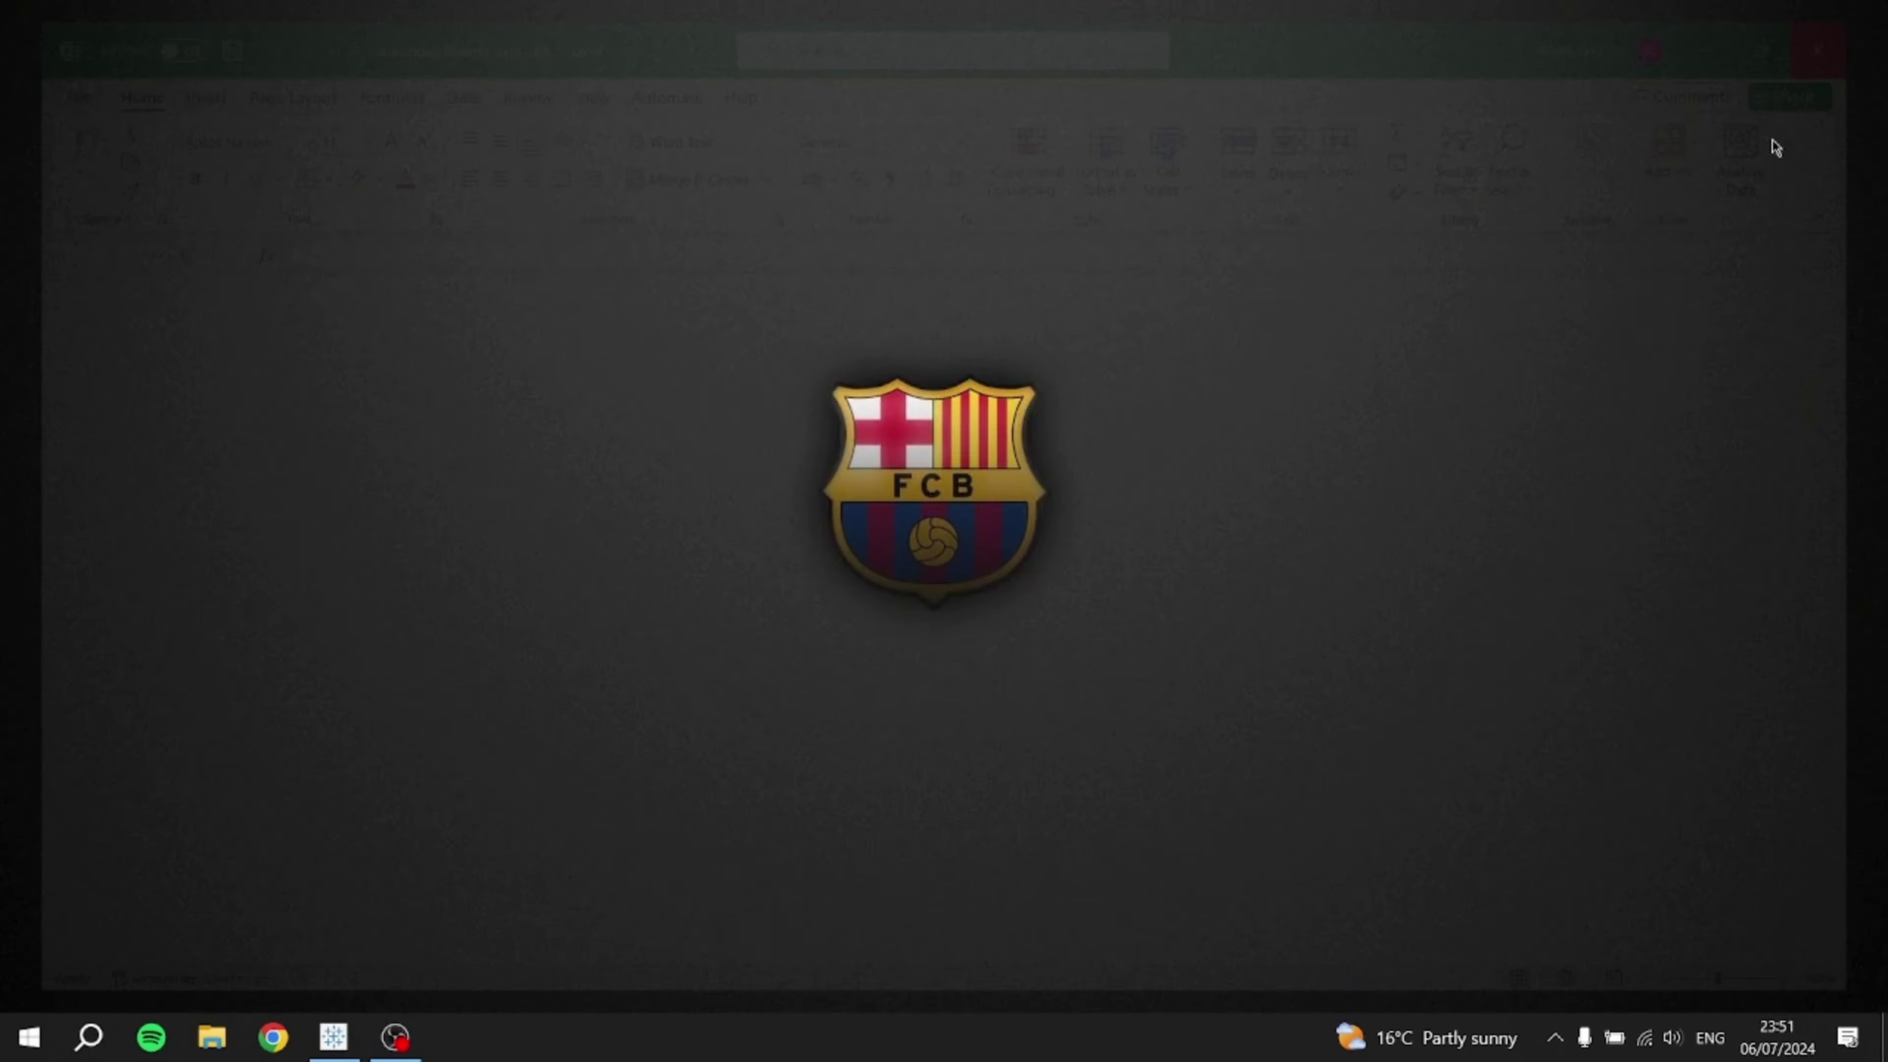
right_click(345, 1050)
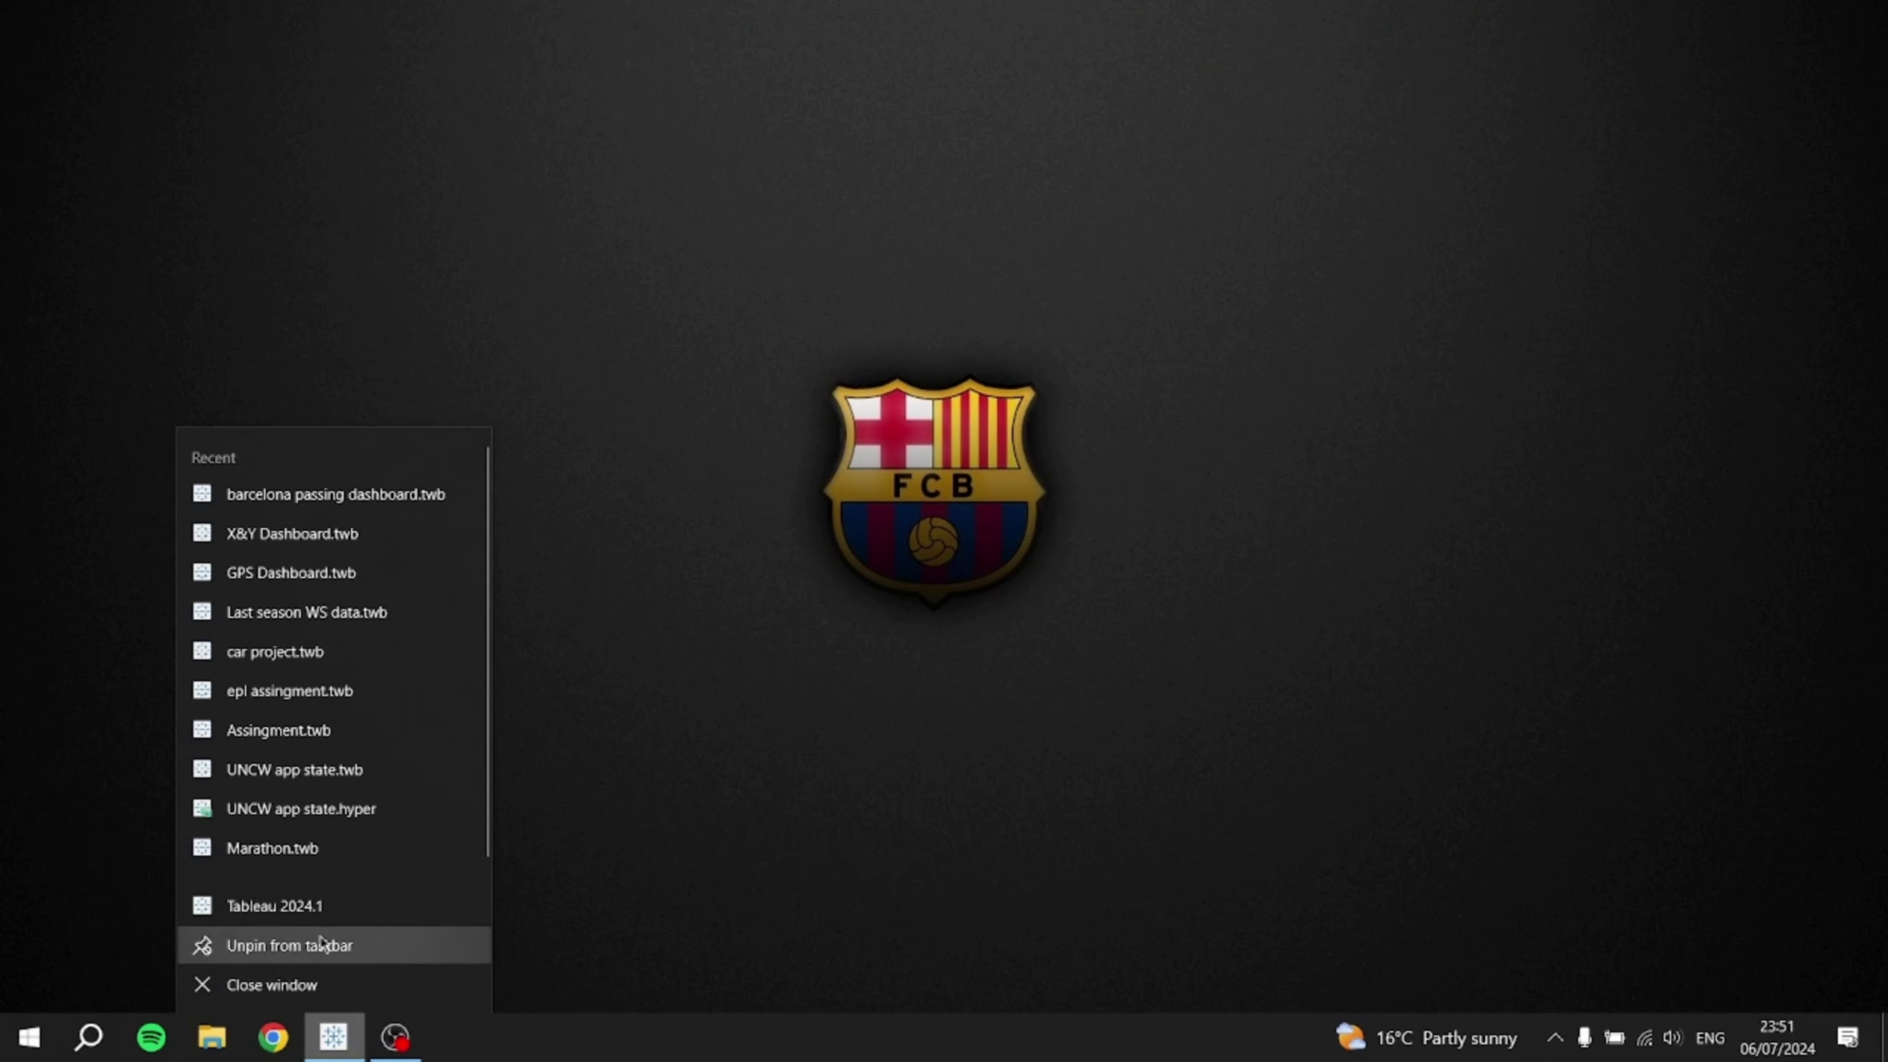
click(336, 908)
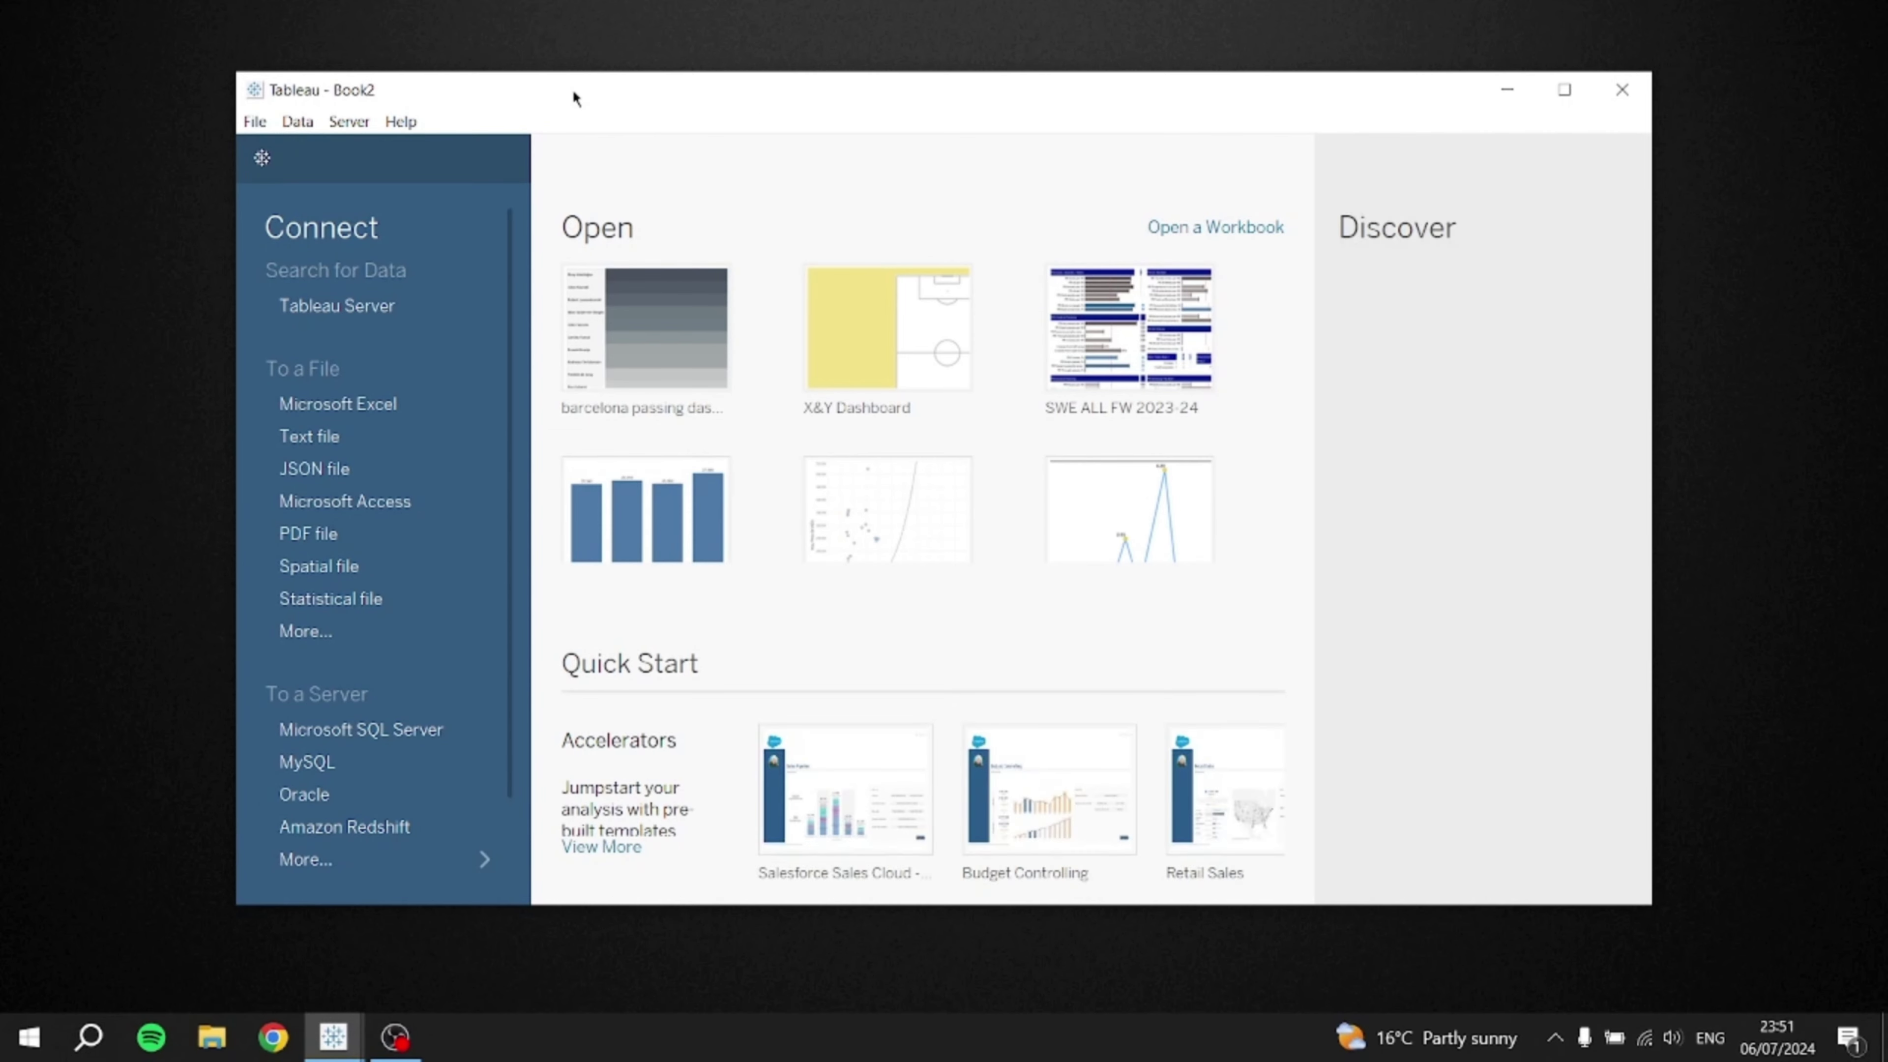
double_click(656, 93)
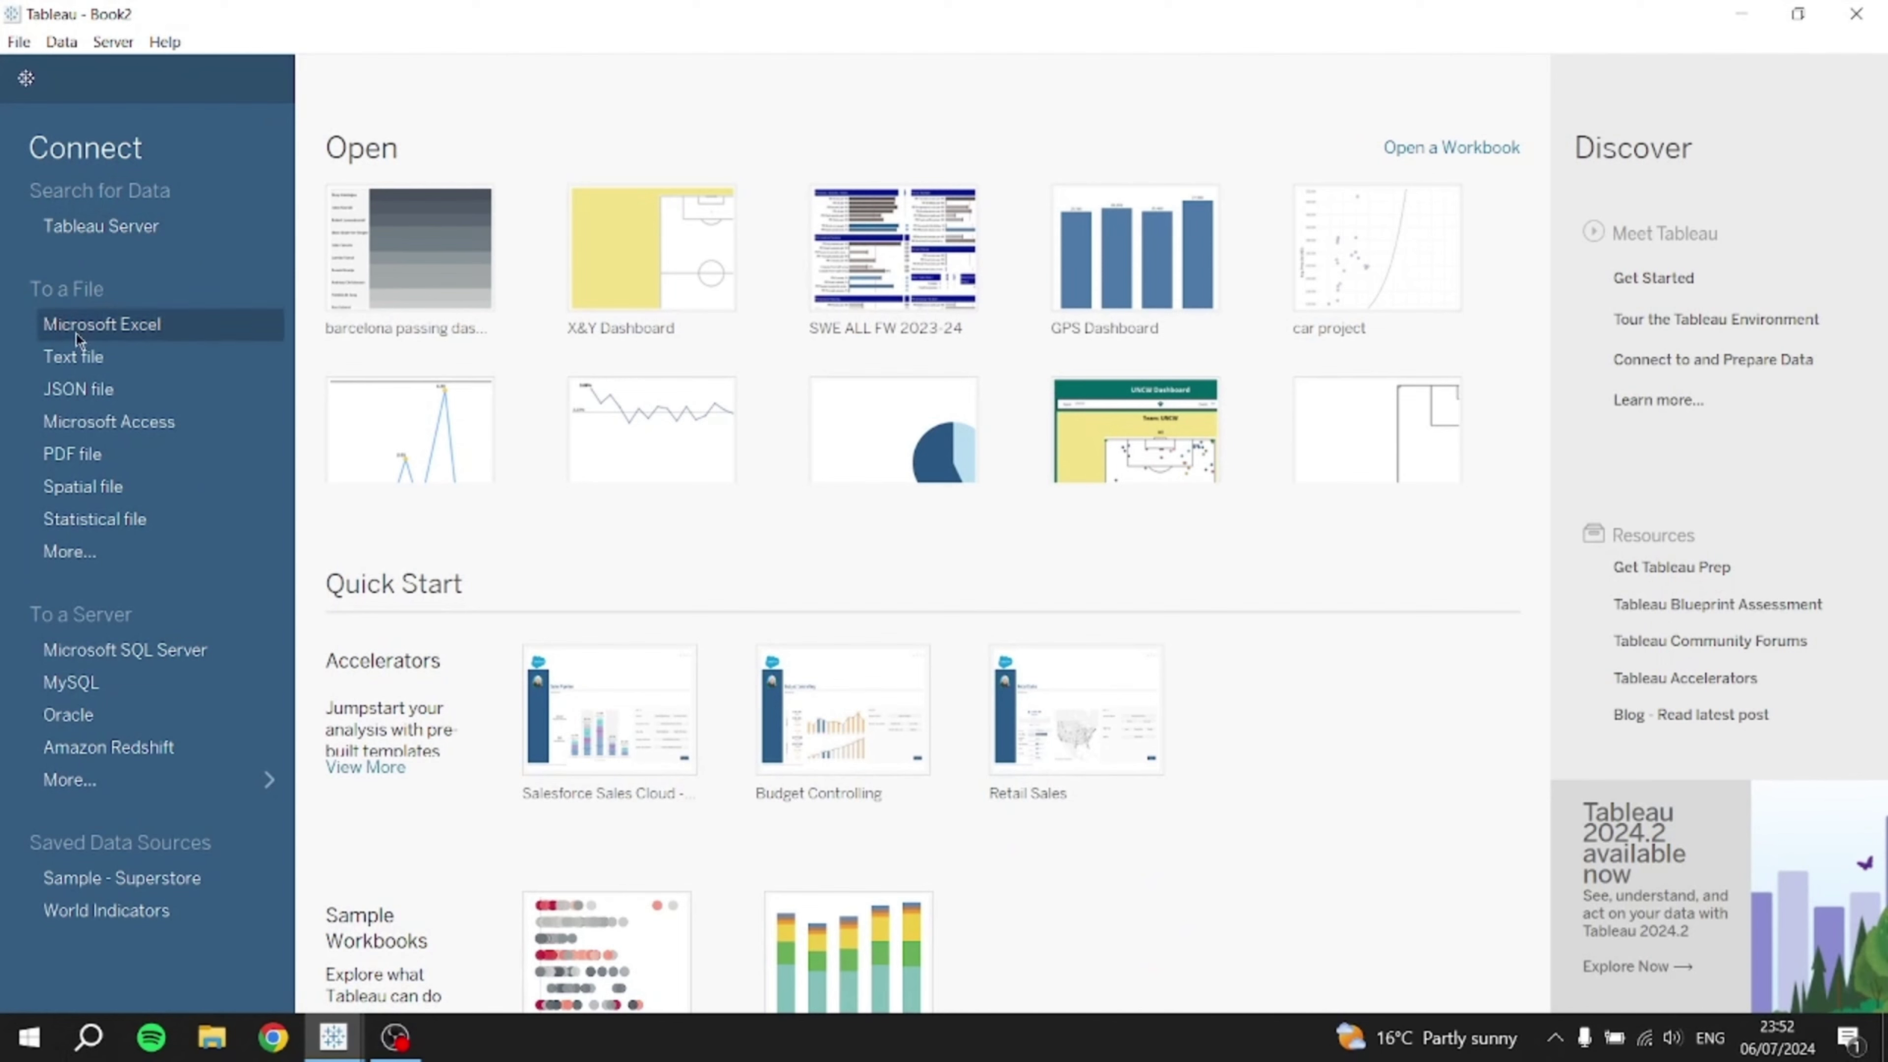
- Connect to the Excel file Barcelona Passing data .xlsx in the Tableau Workshop folder and open worksheet Sheet 1
click(105, 341)
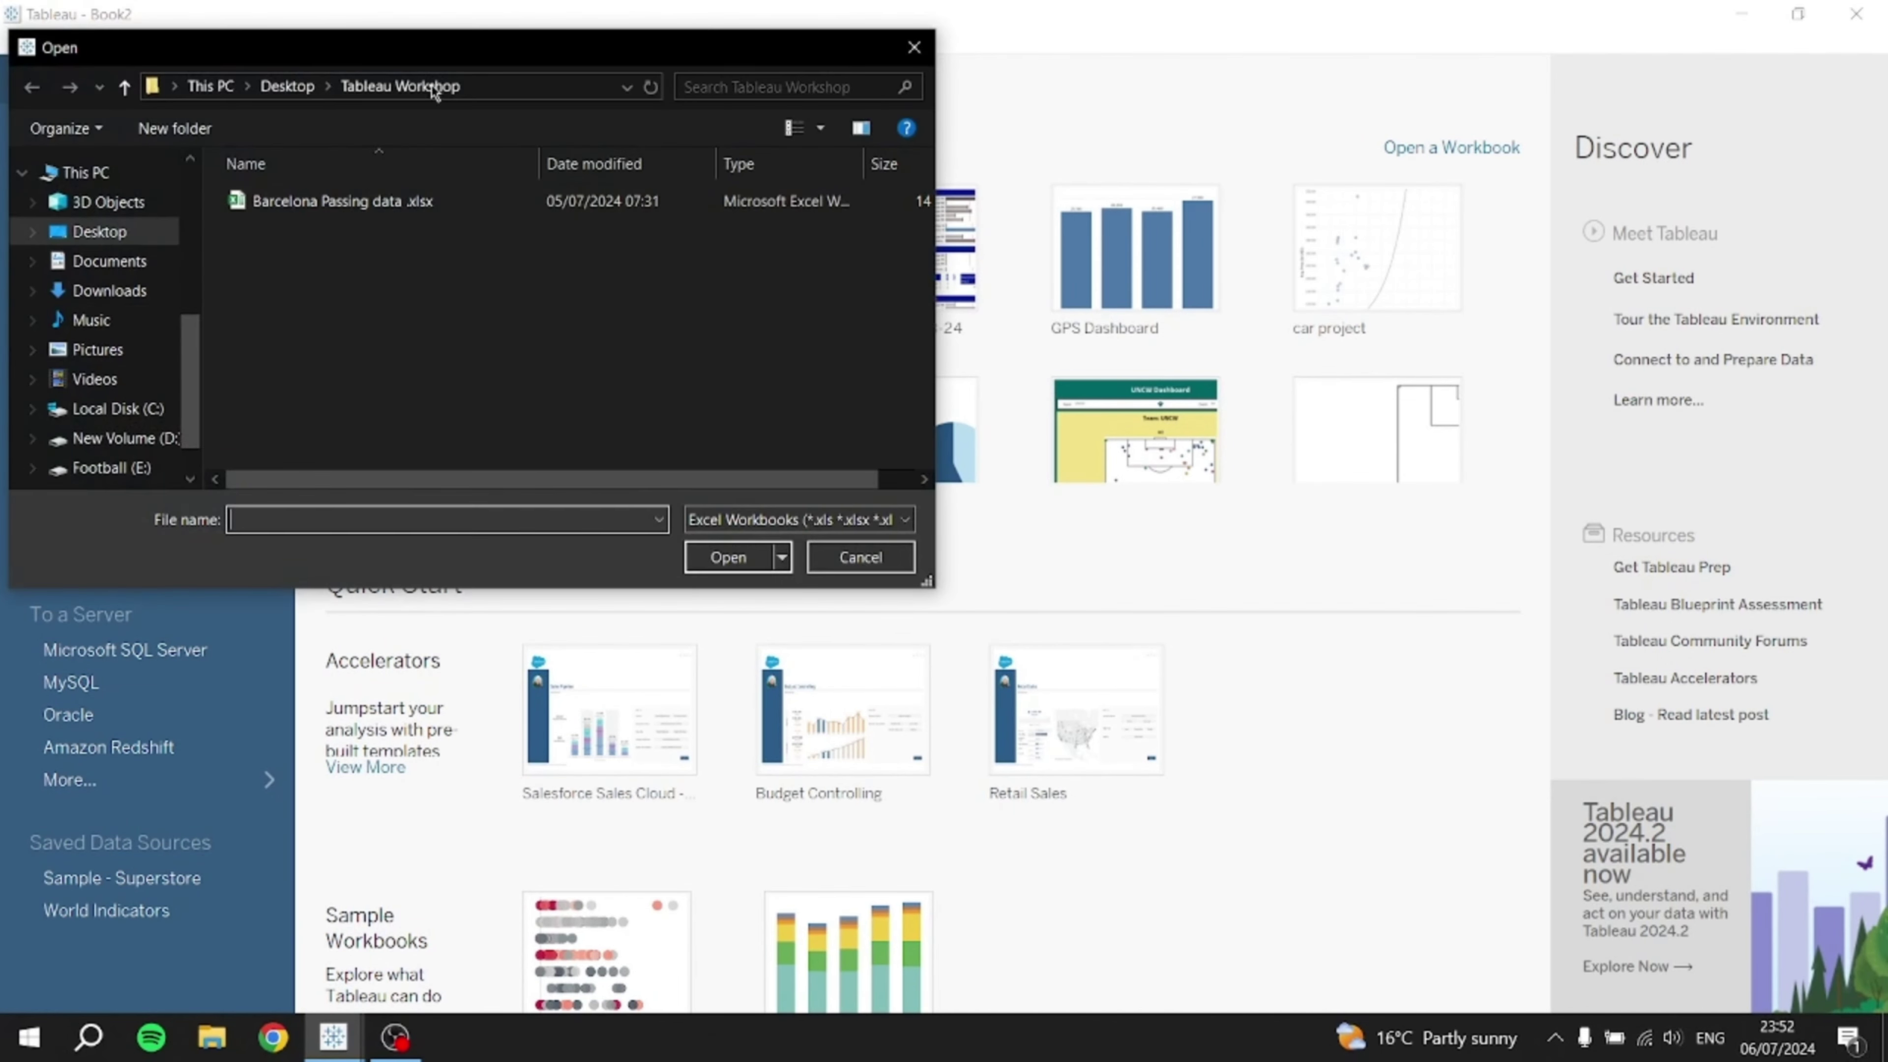
drag(468, 64, 536, 67)
double_click(446, 204)
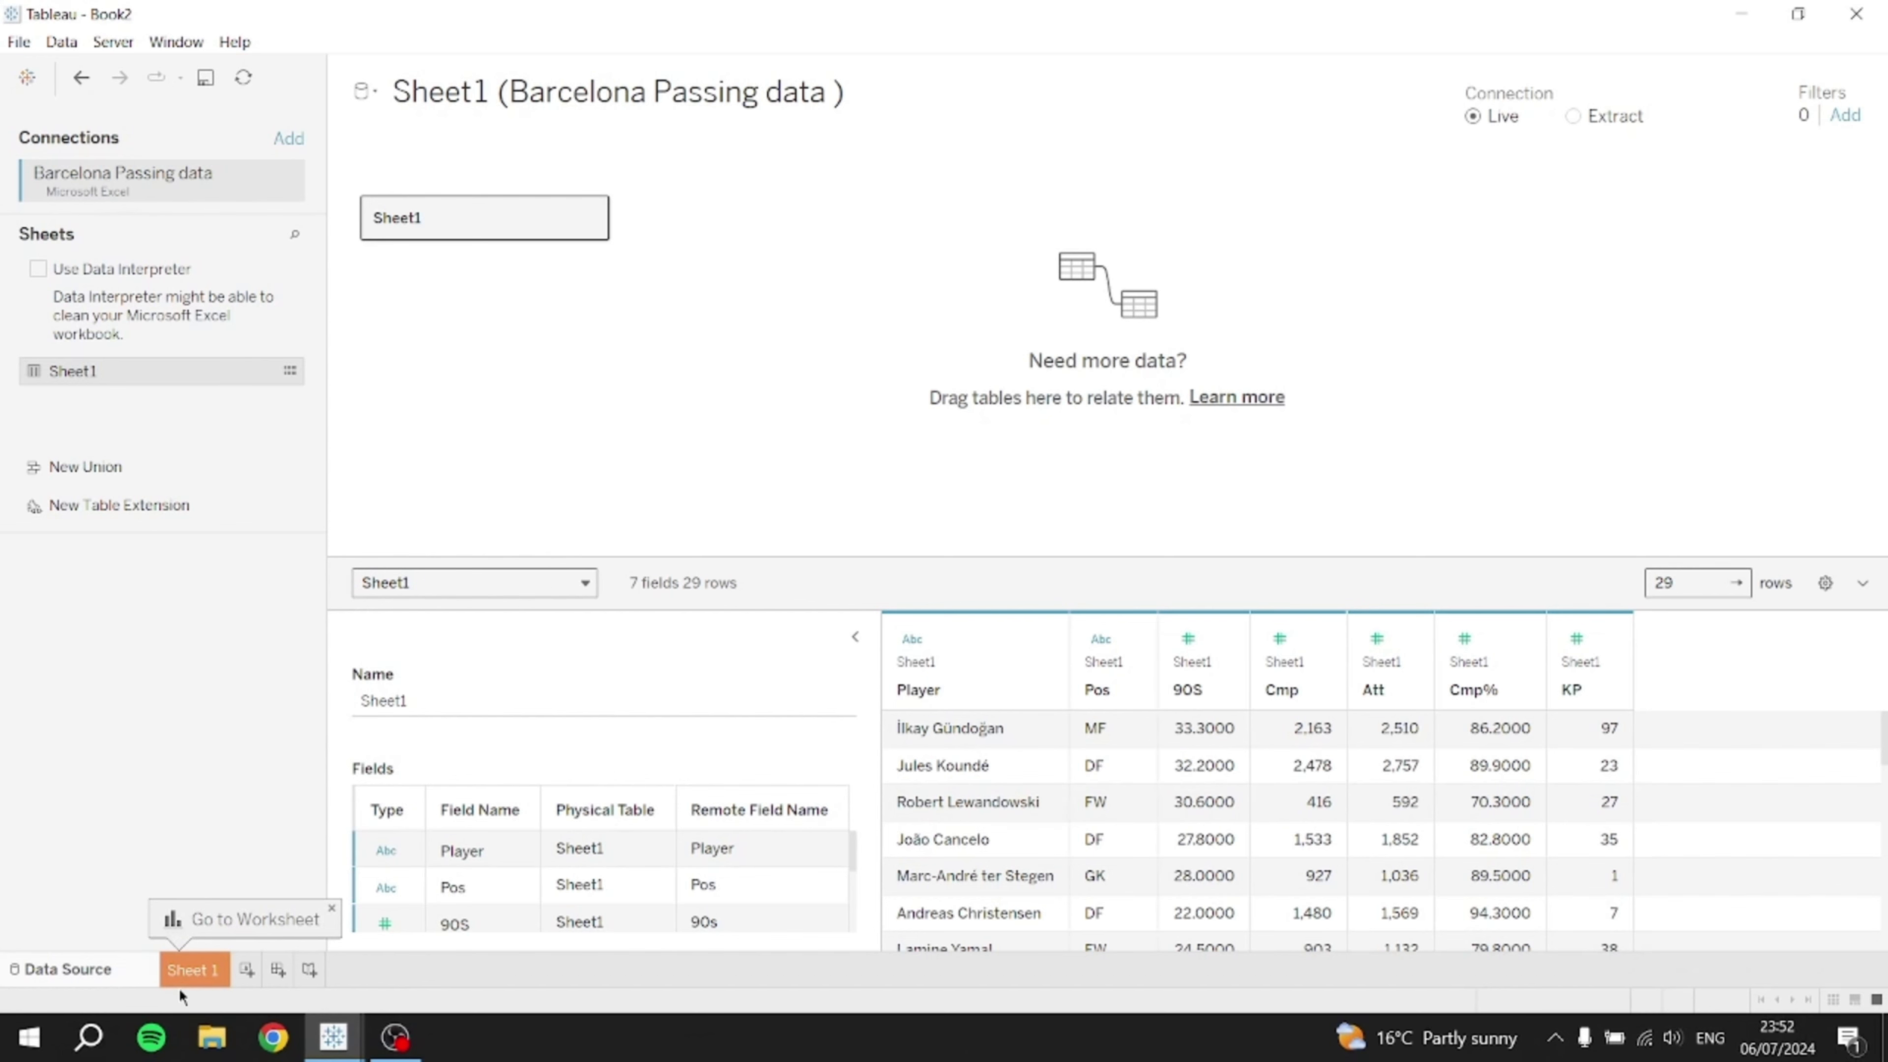
click(190, 971)
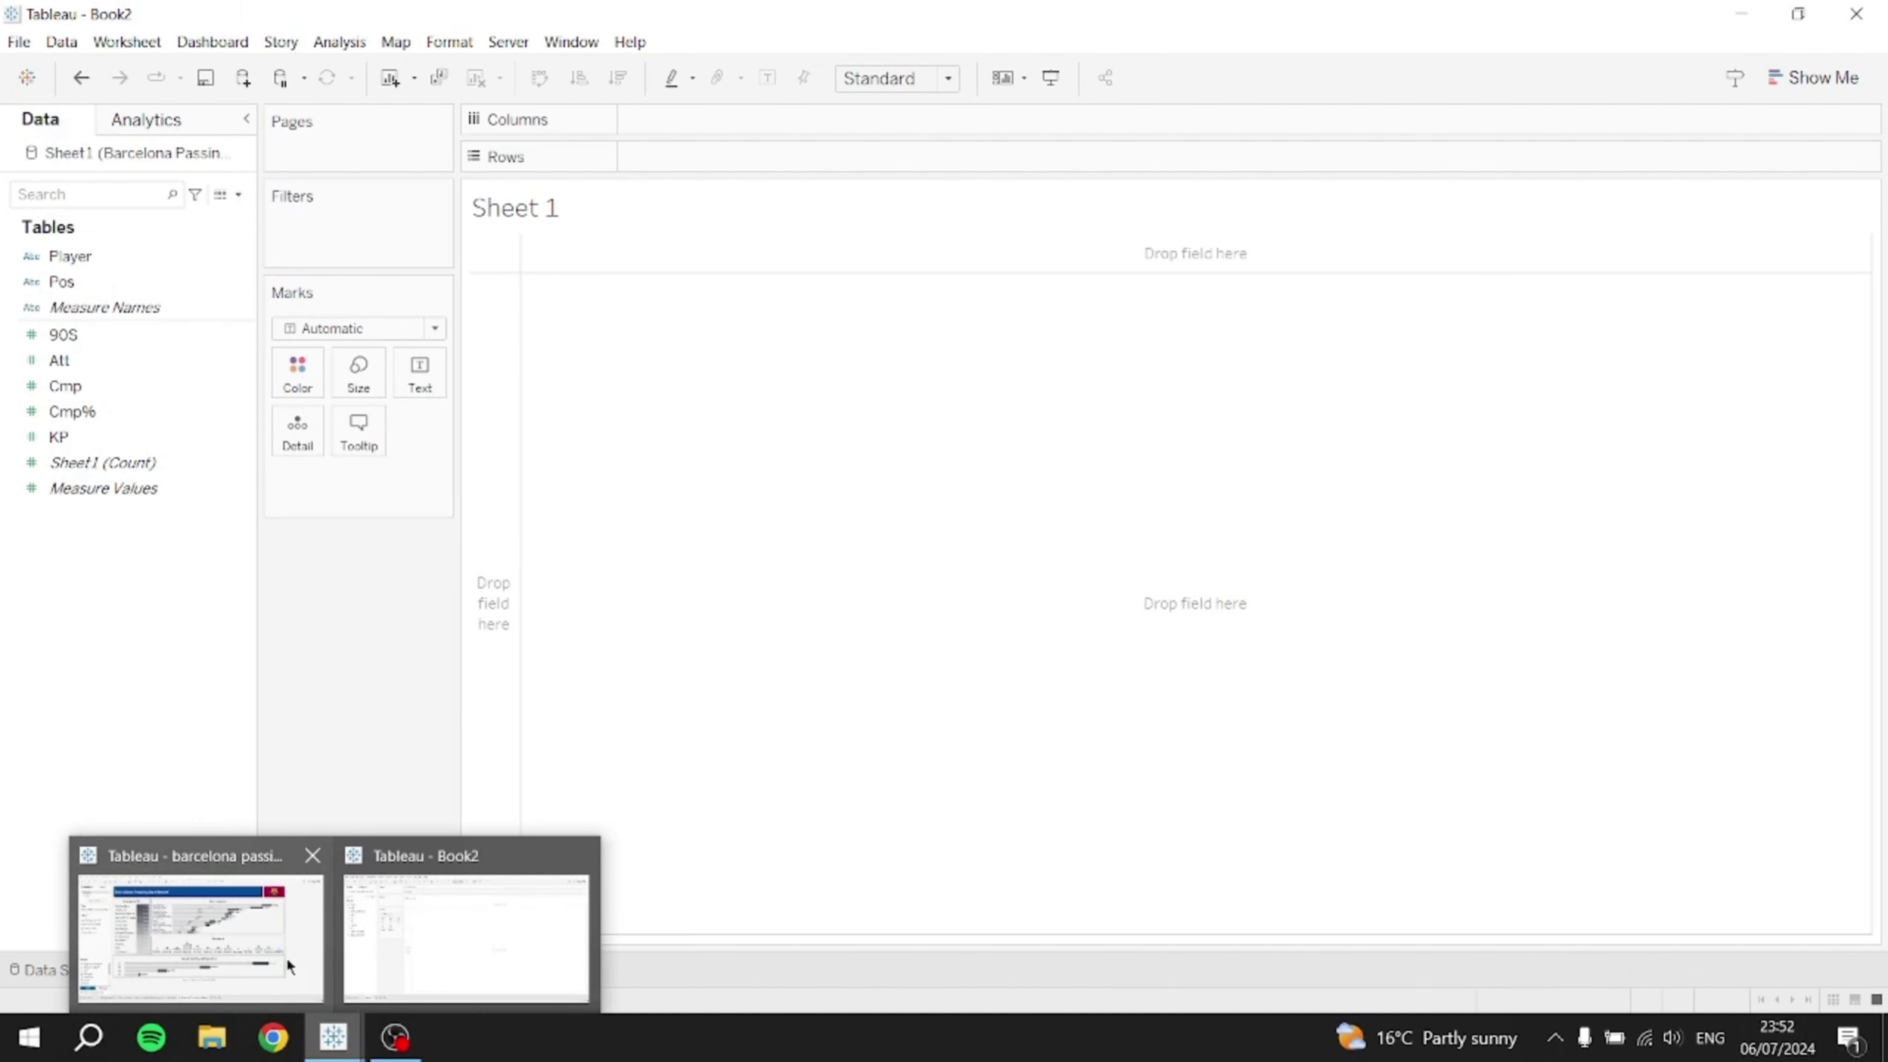
- Switch to the finished barcelona passing dashboard workbook and examine its Playing time /90, Pass completed and Key Passes charts
click(290, 966)
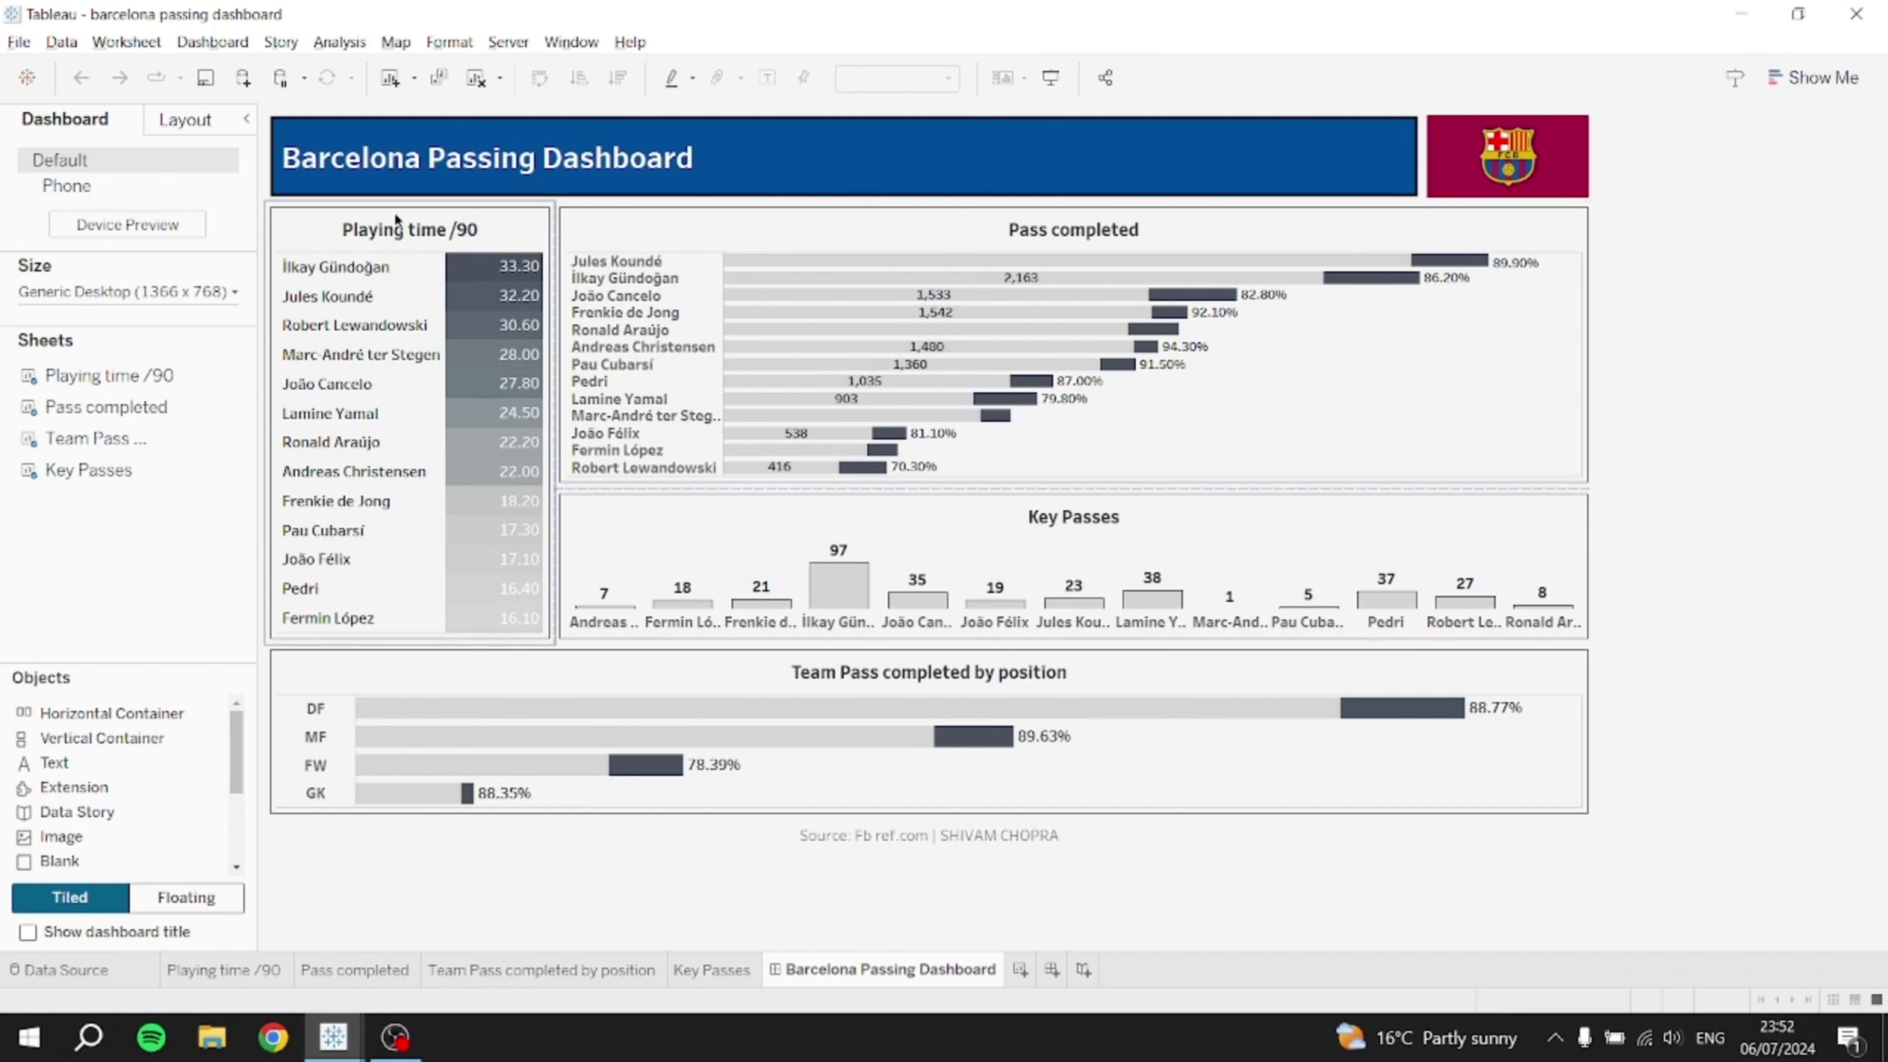
click(1066, 522)
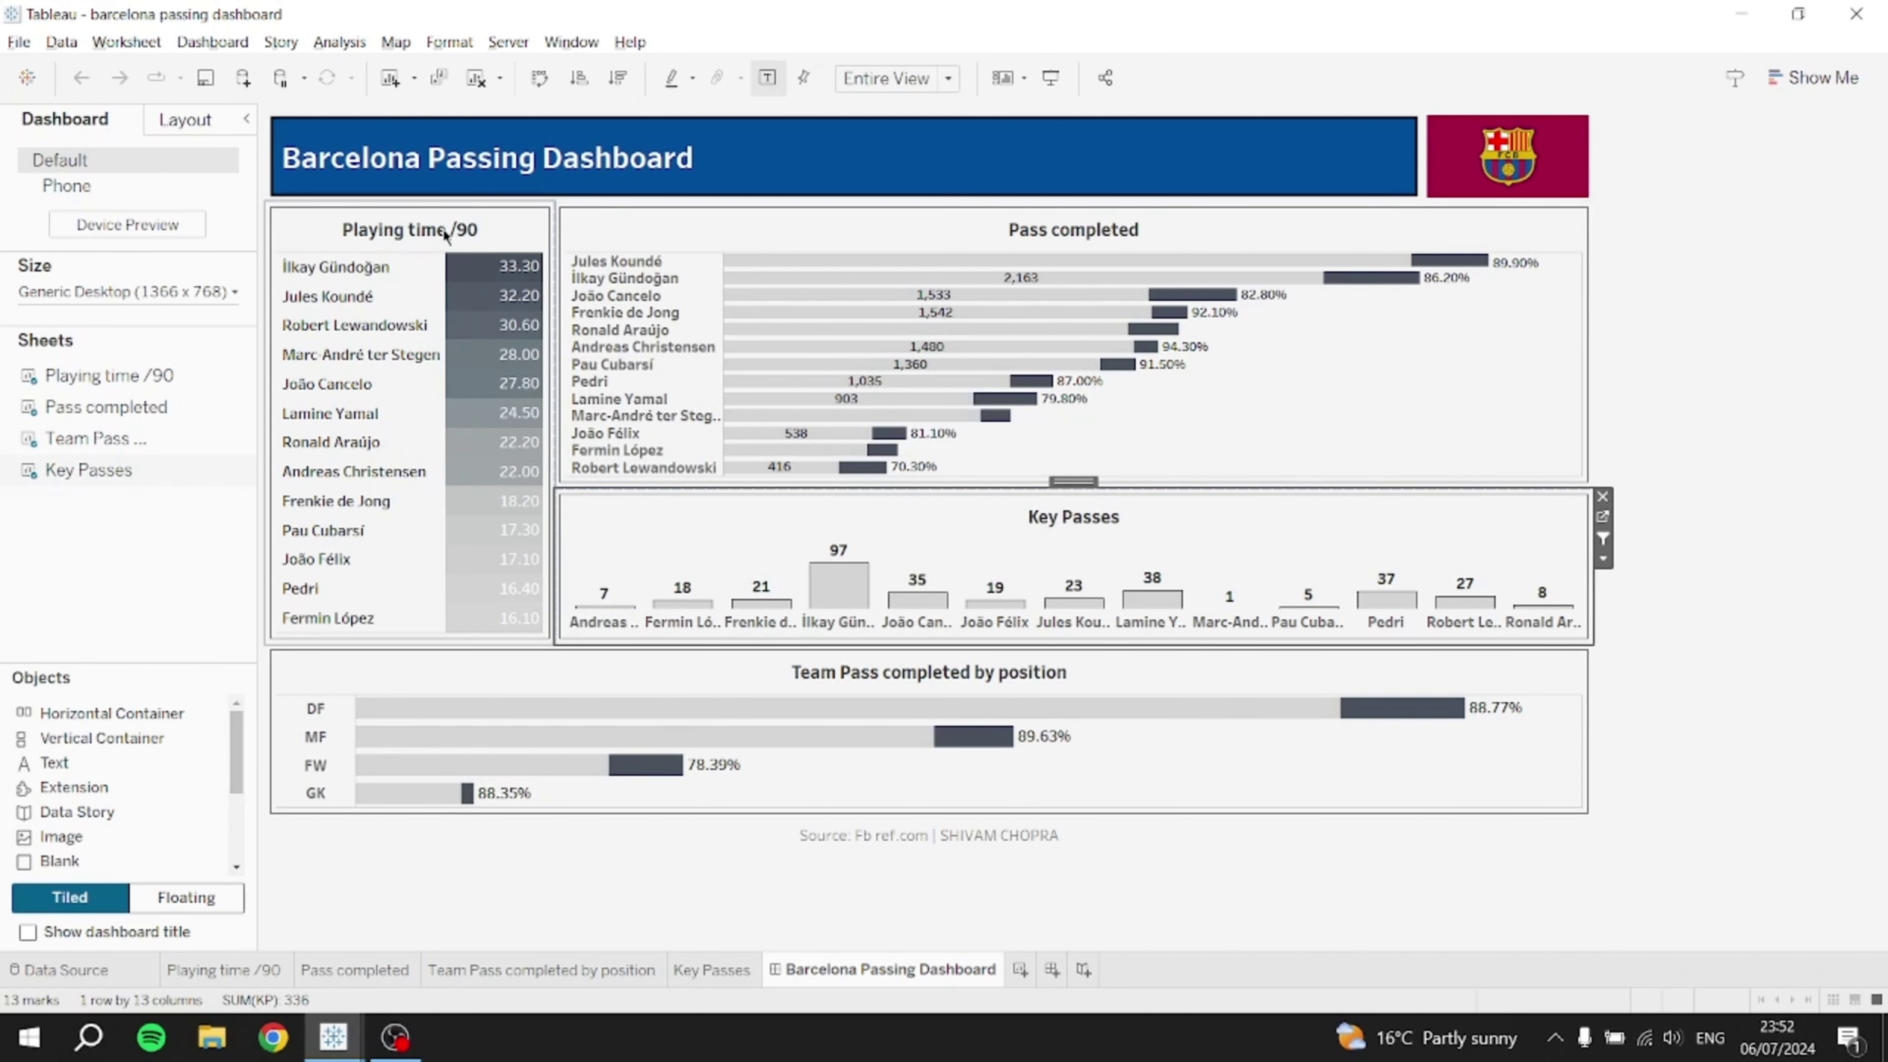
click(449, 246)
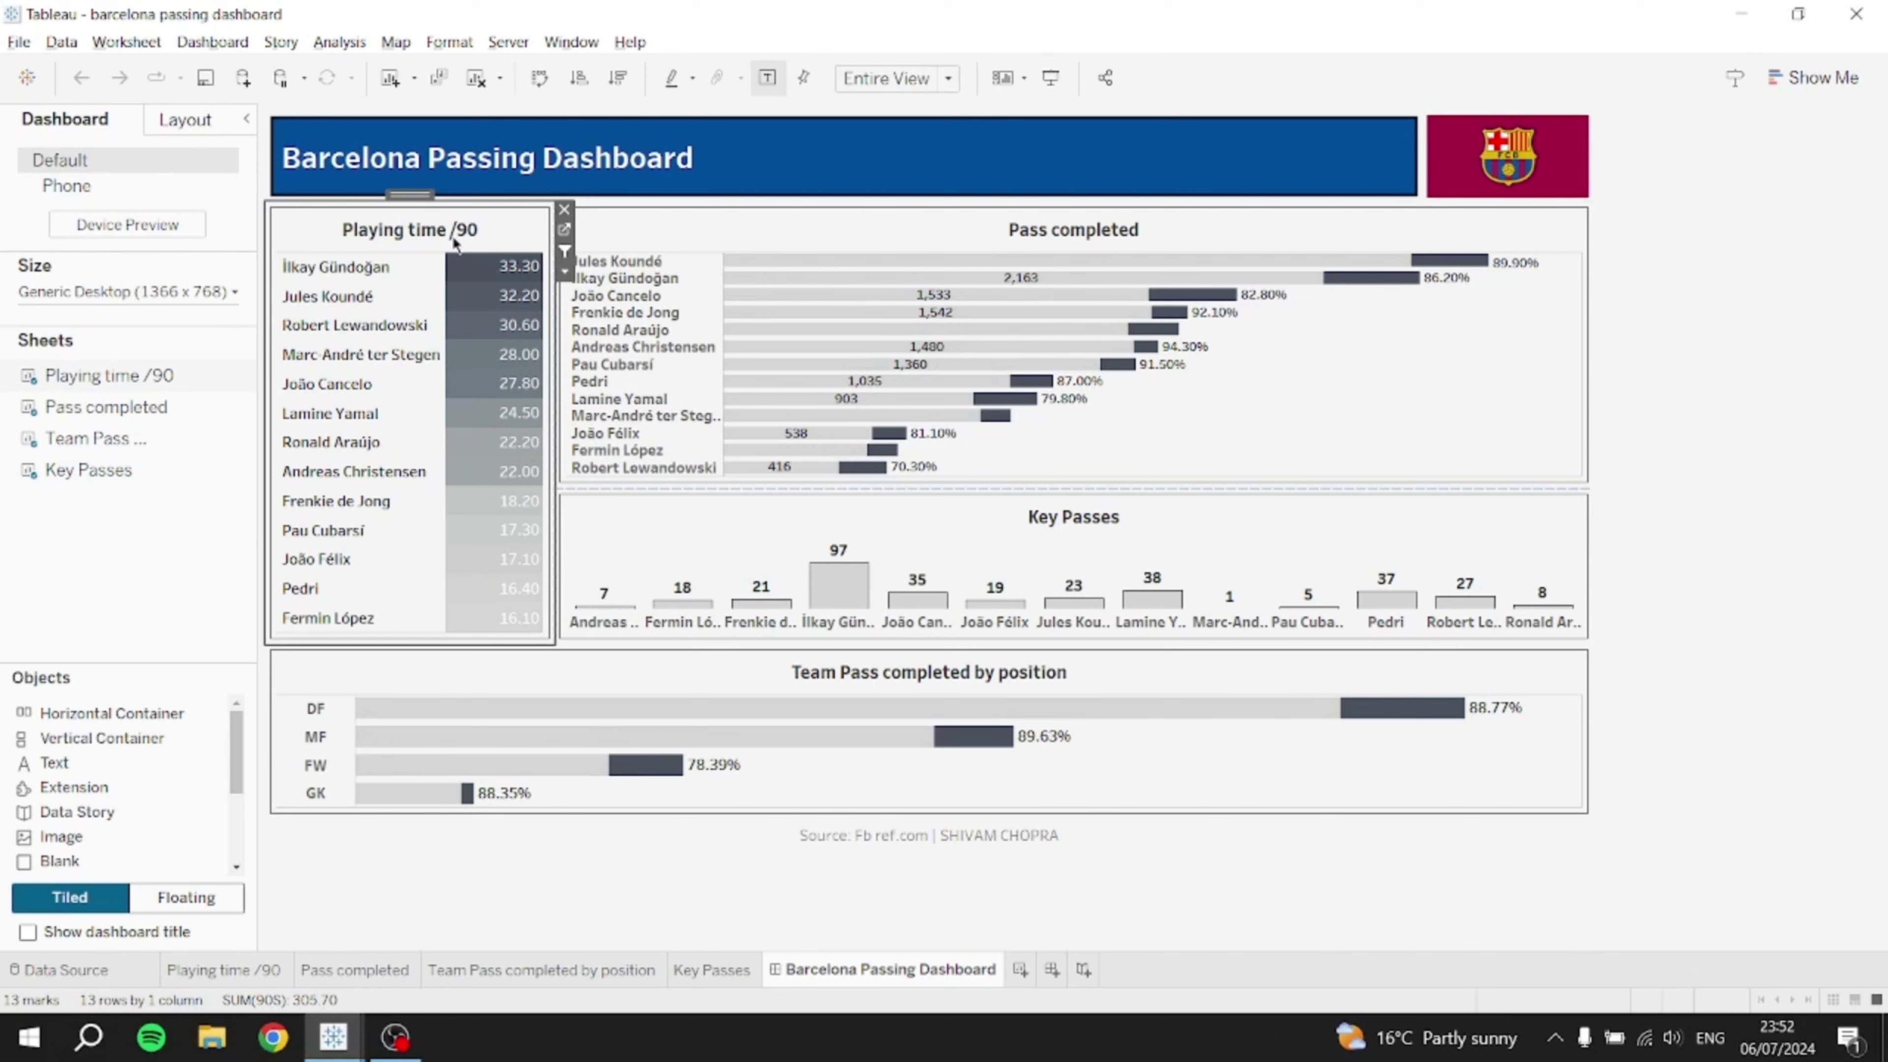
click(1103, 241)
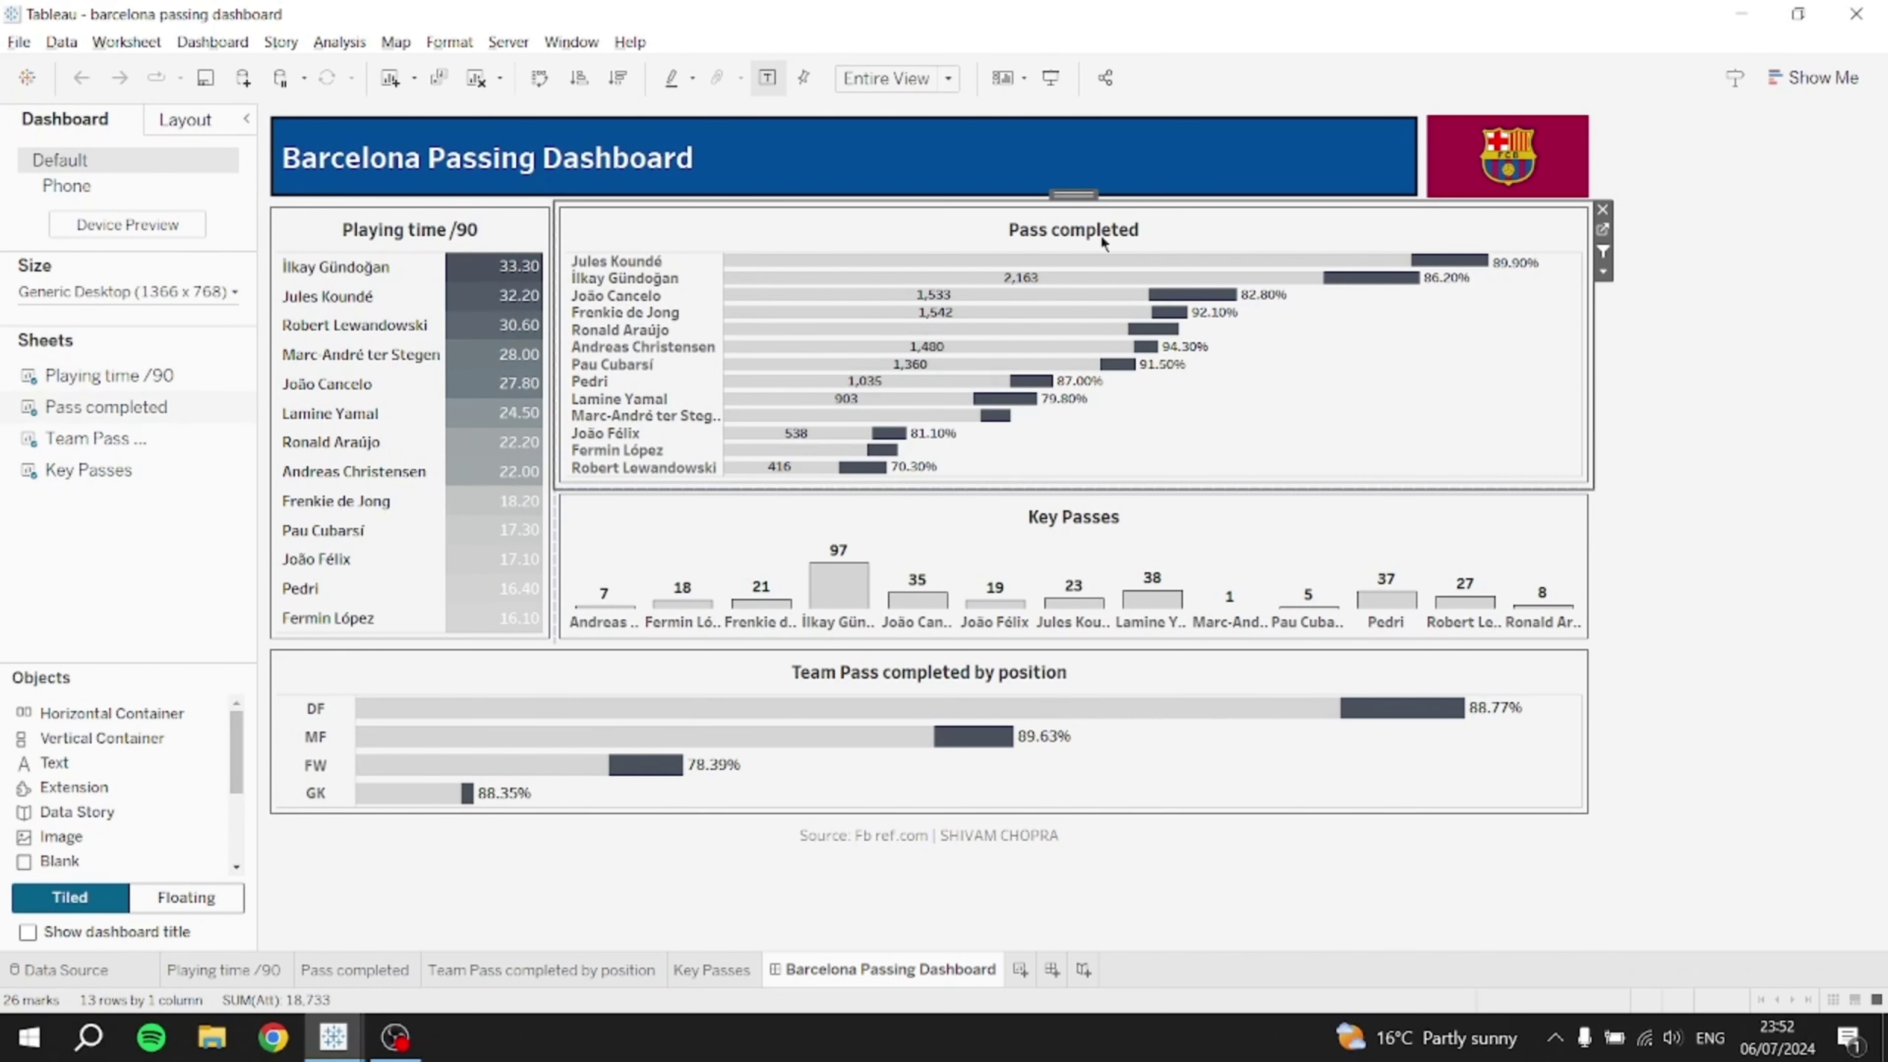
click(1095, 522)
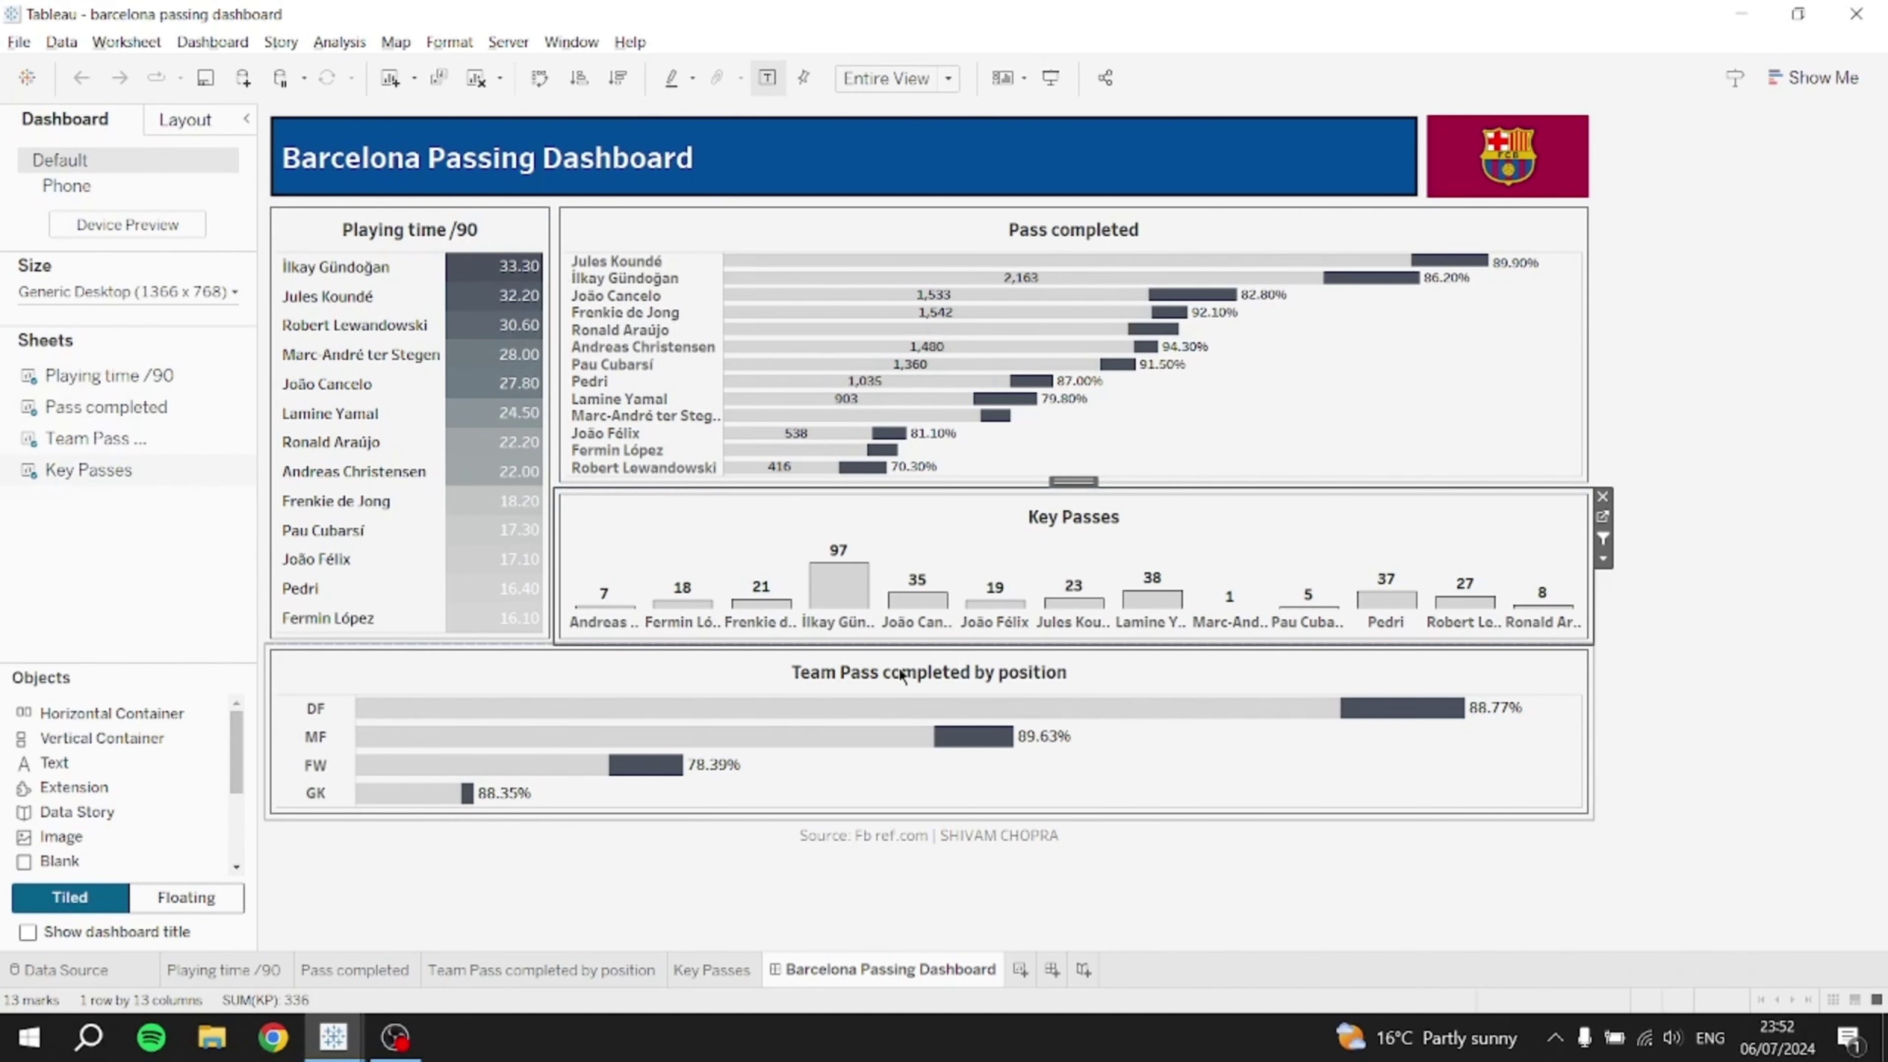
- Test the dashboard's interactive filtering with İlkay Gündoğan's playing-time value and clear the selection
mouse_move(525, 278)
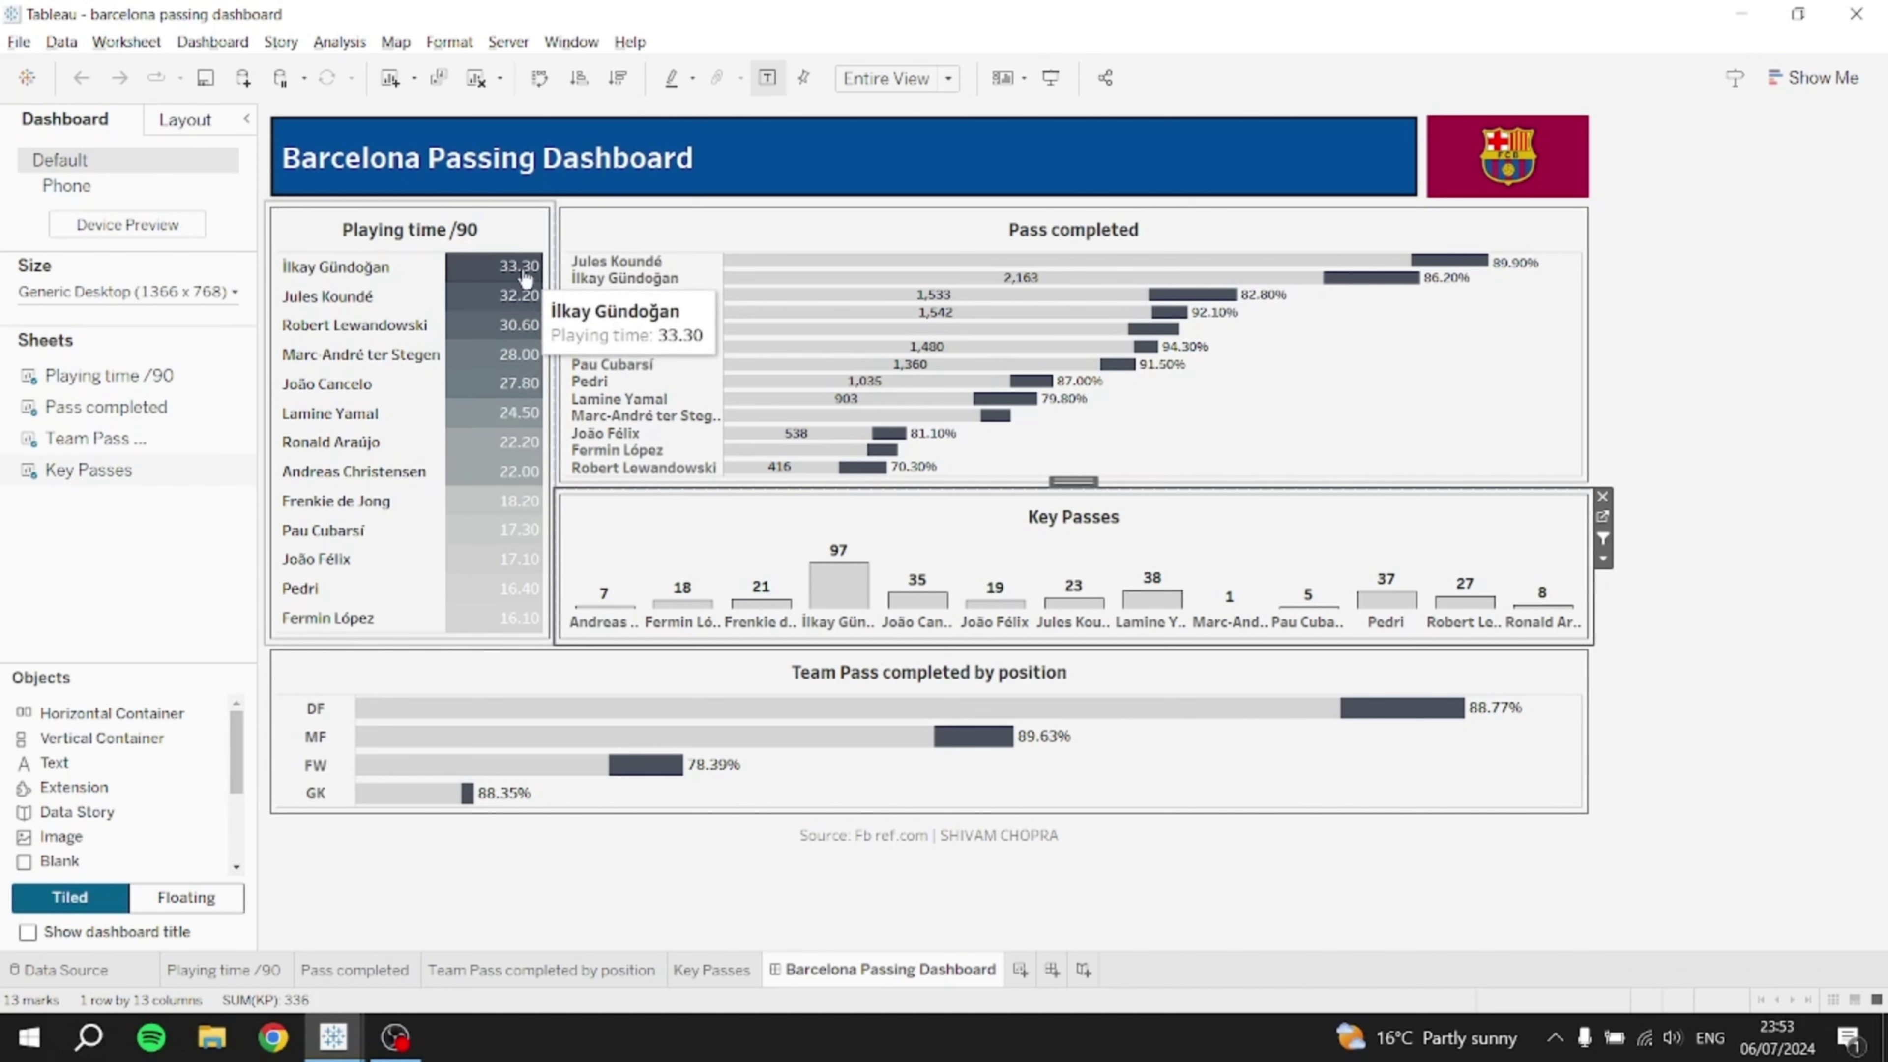
click(500, 277)
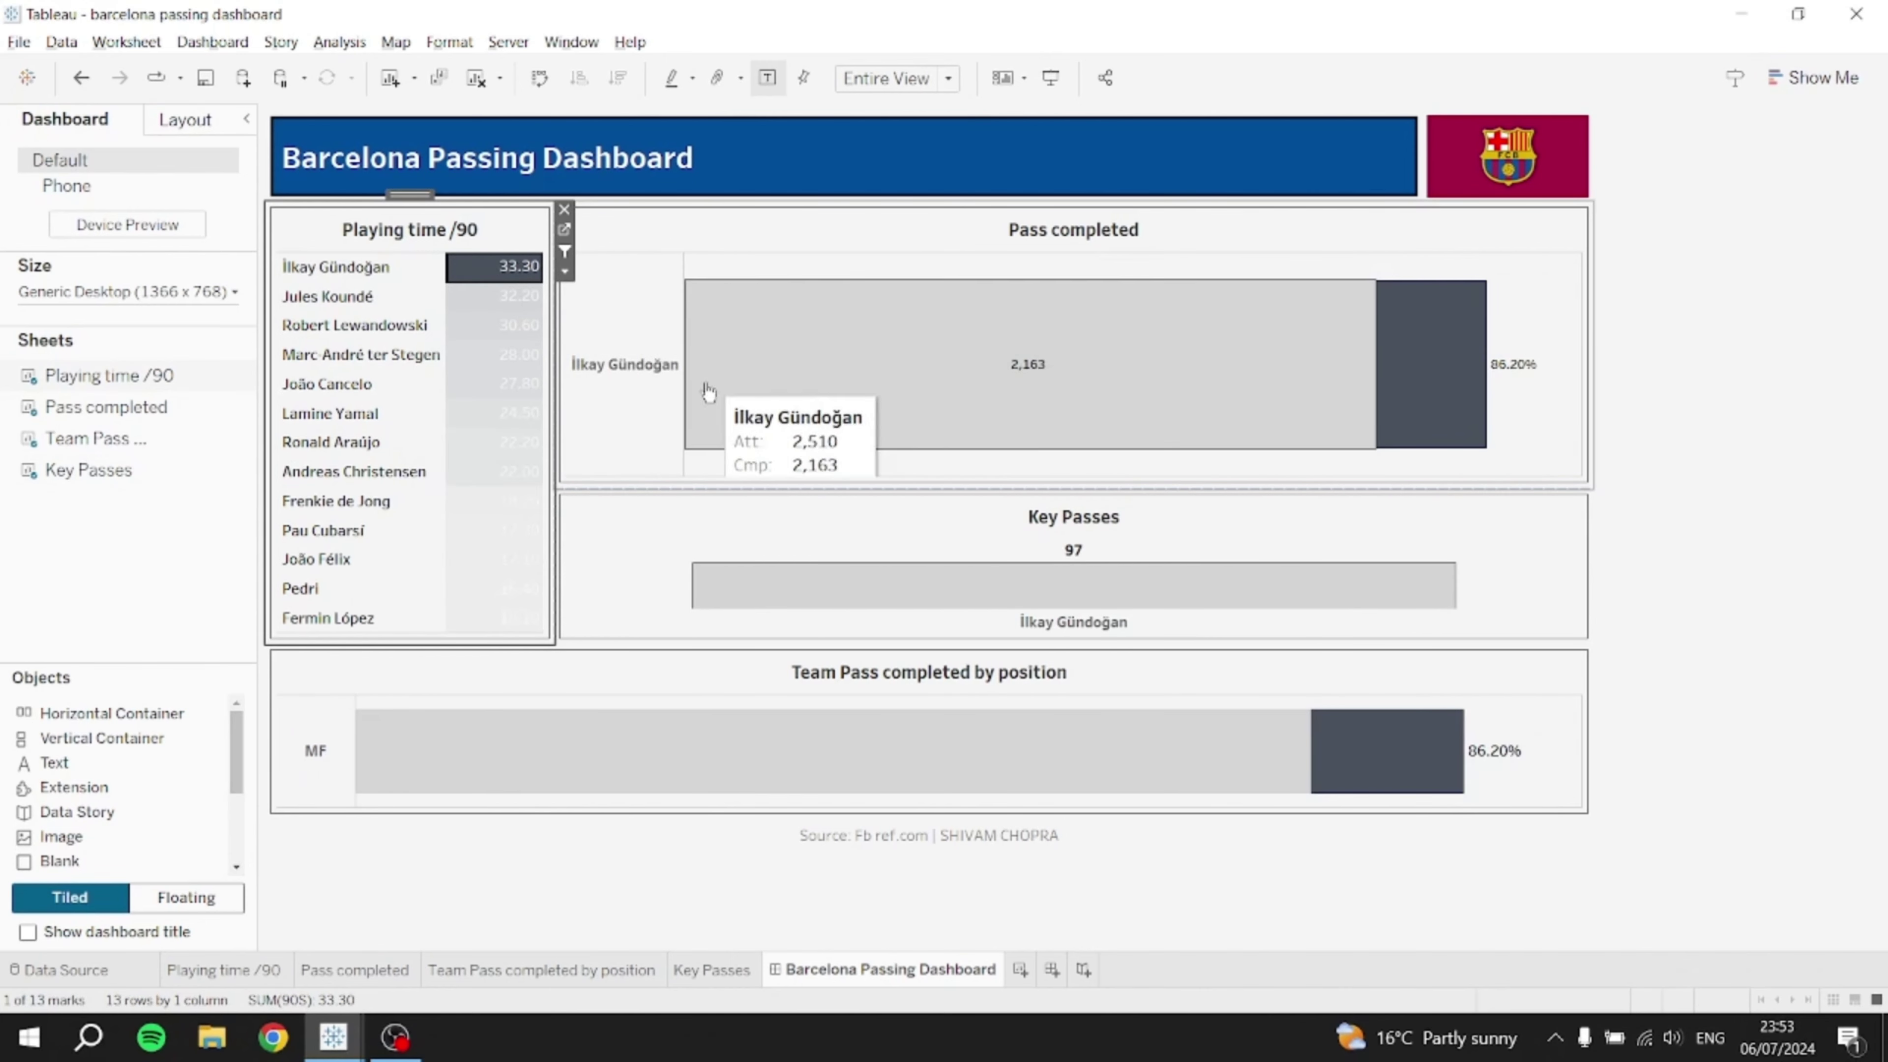
click(497, 267)
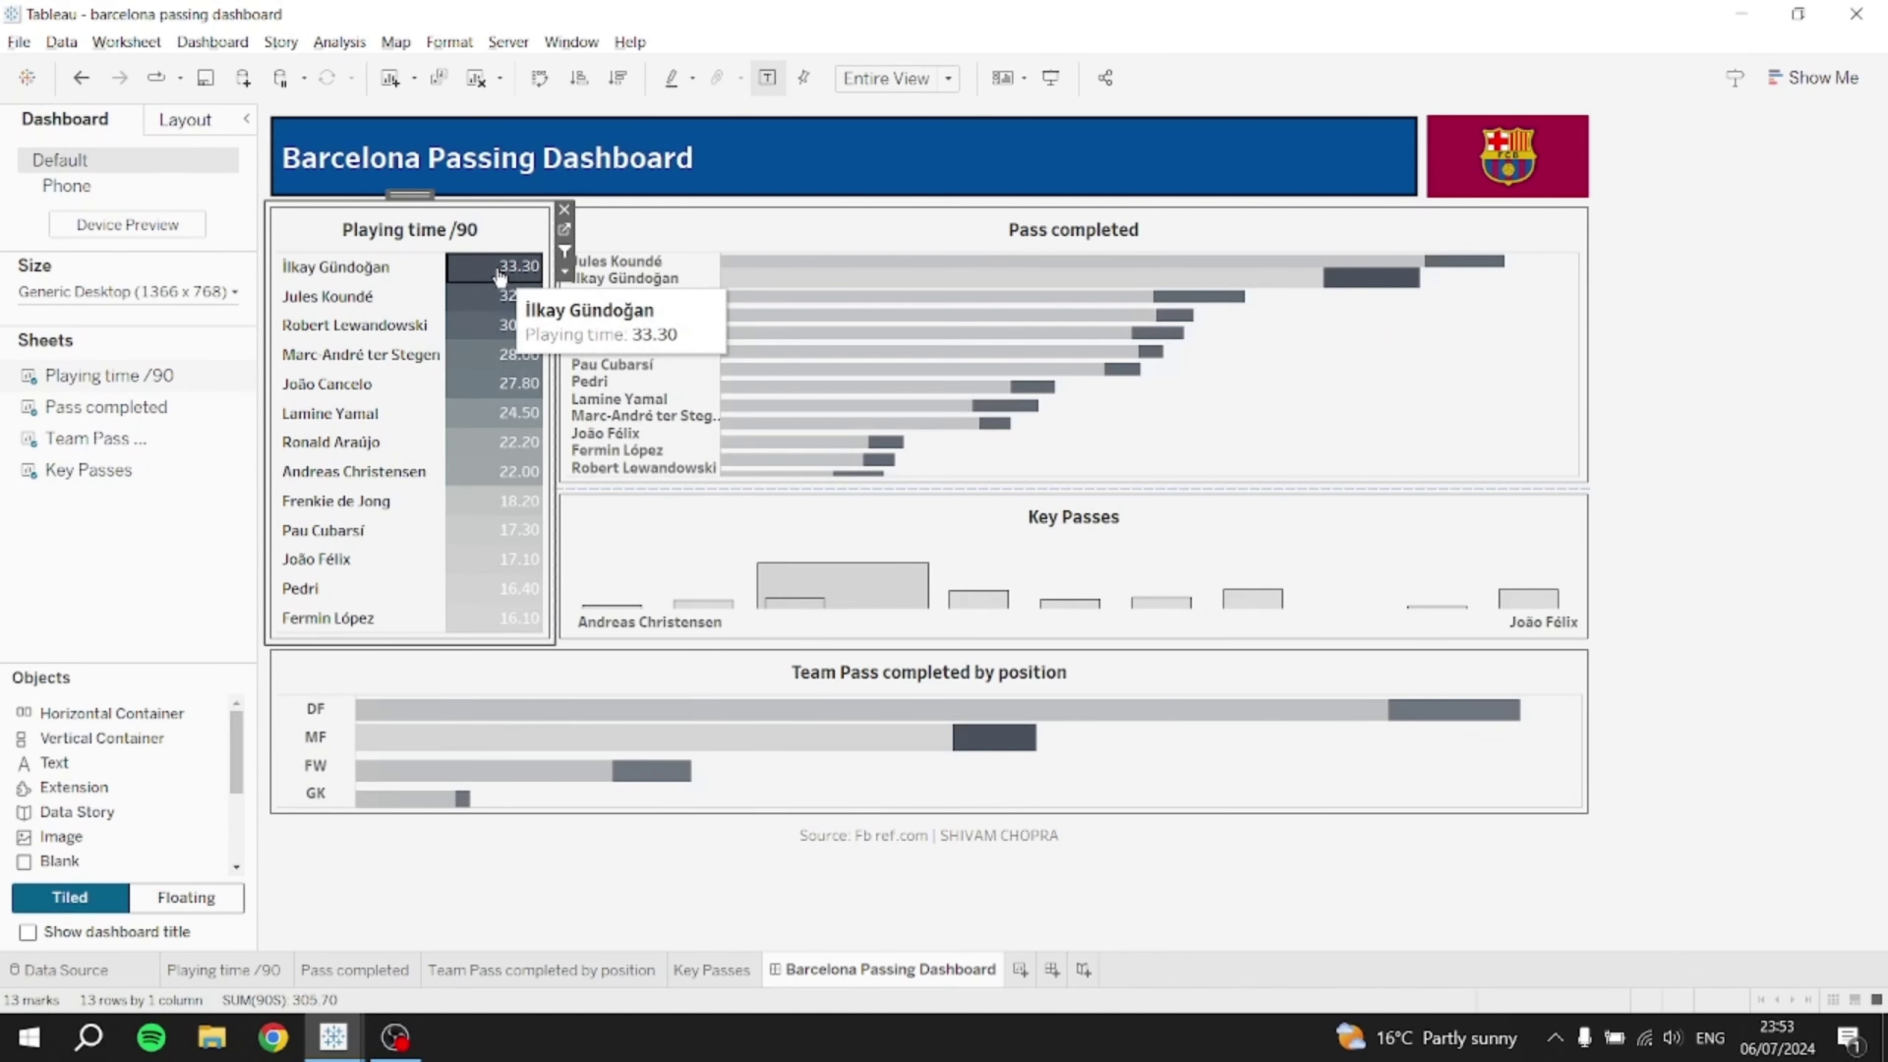
click(496, 266)
click(496, 266)
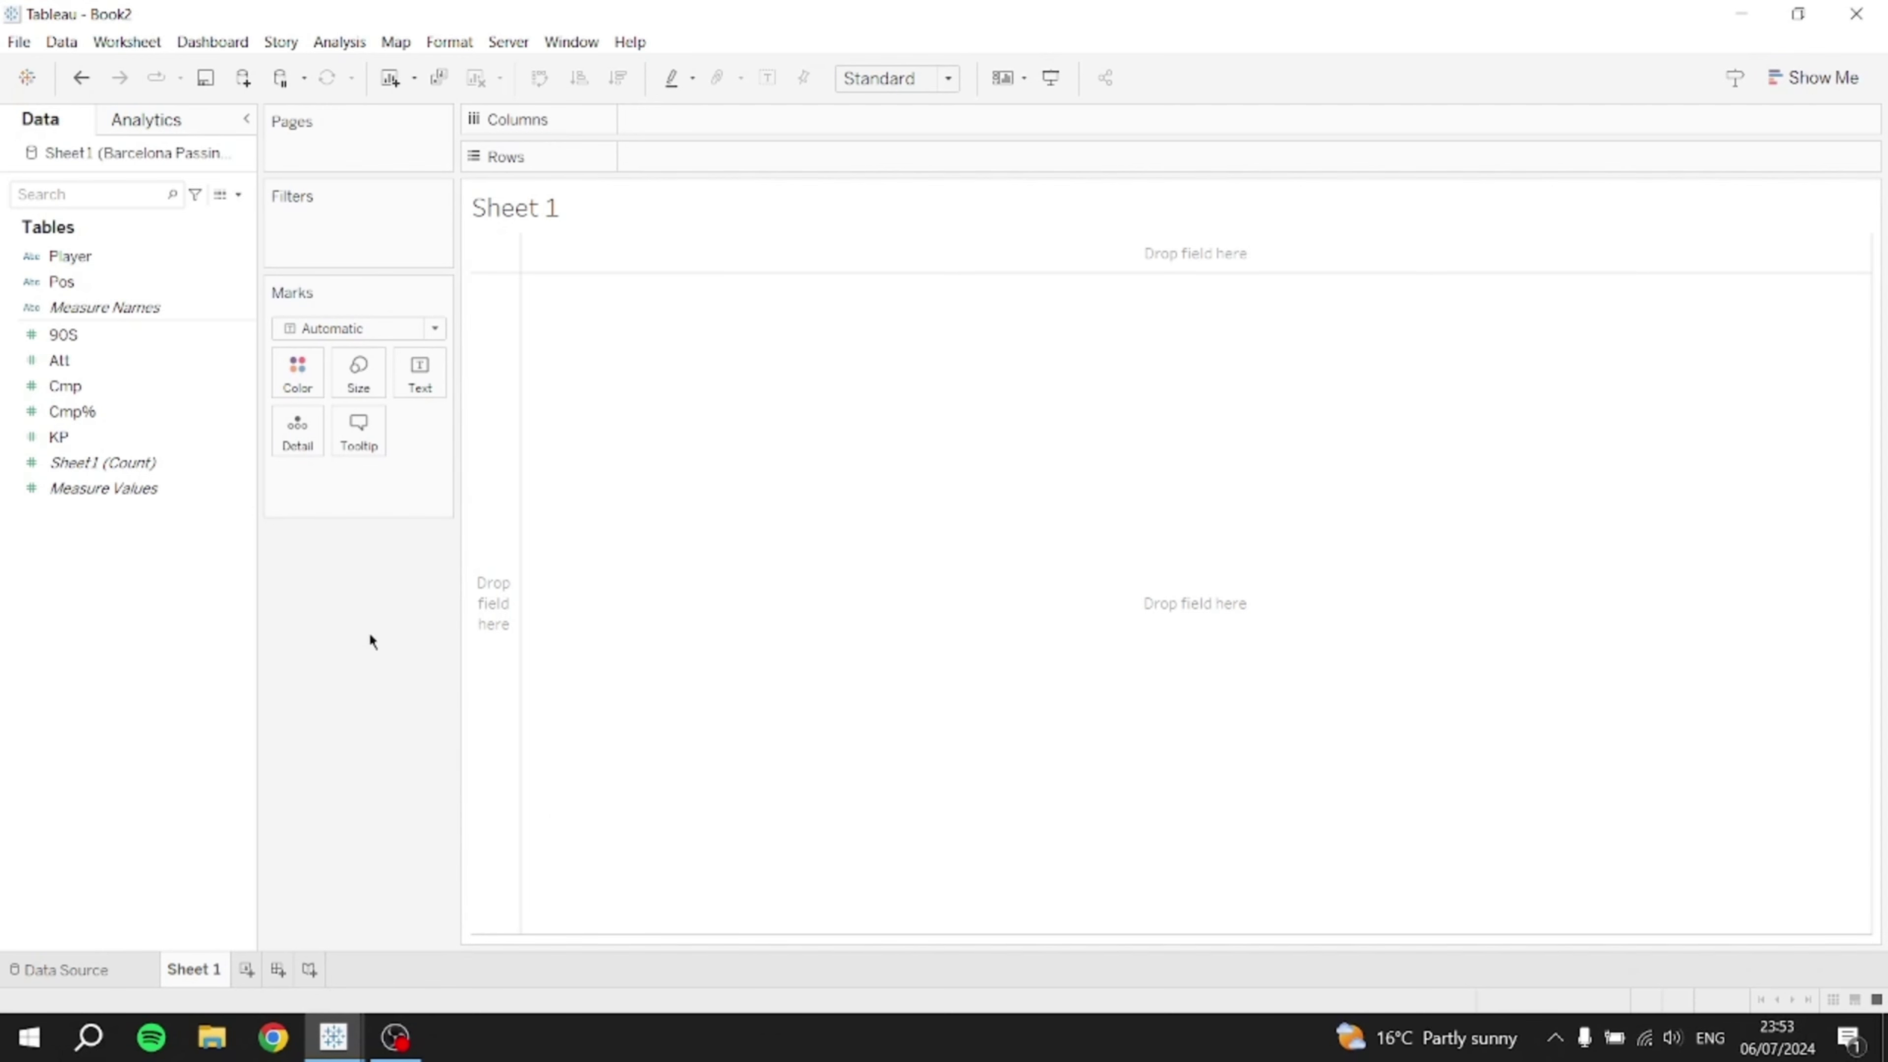
- In the Book2 workbook, rename the Sheet 1 worksheet as Playing time / 90
double_click(195, 972)
key(alt+Tab)
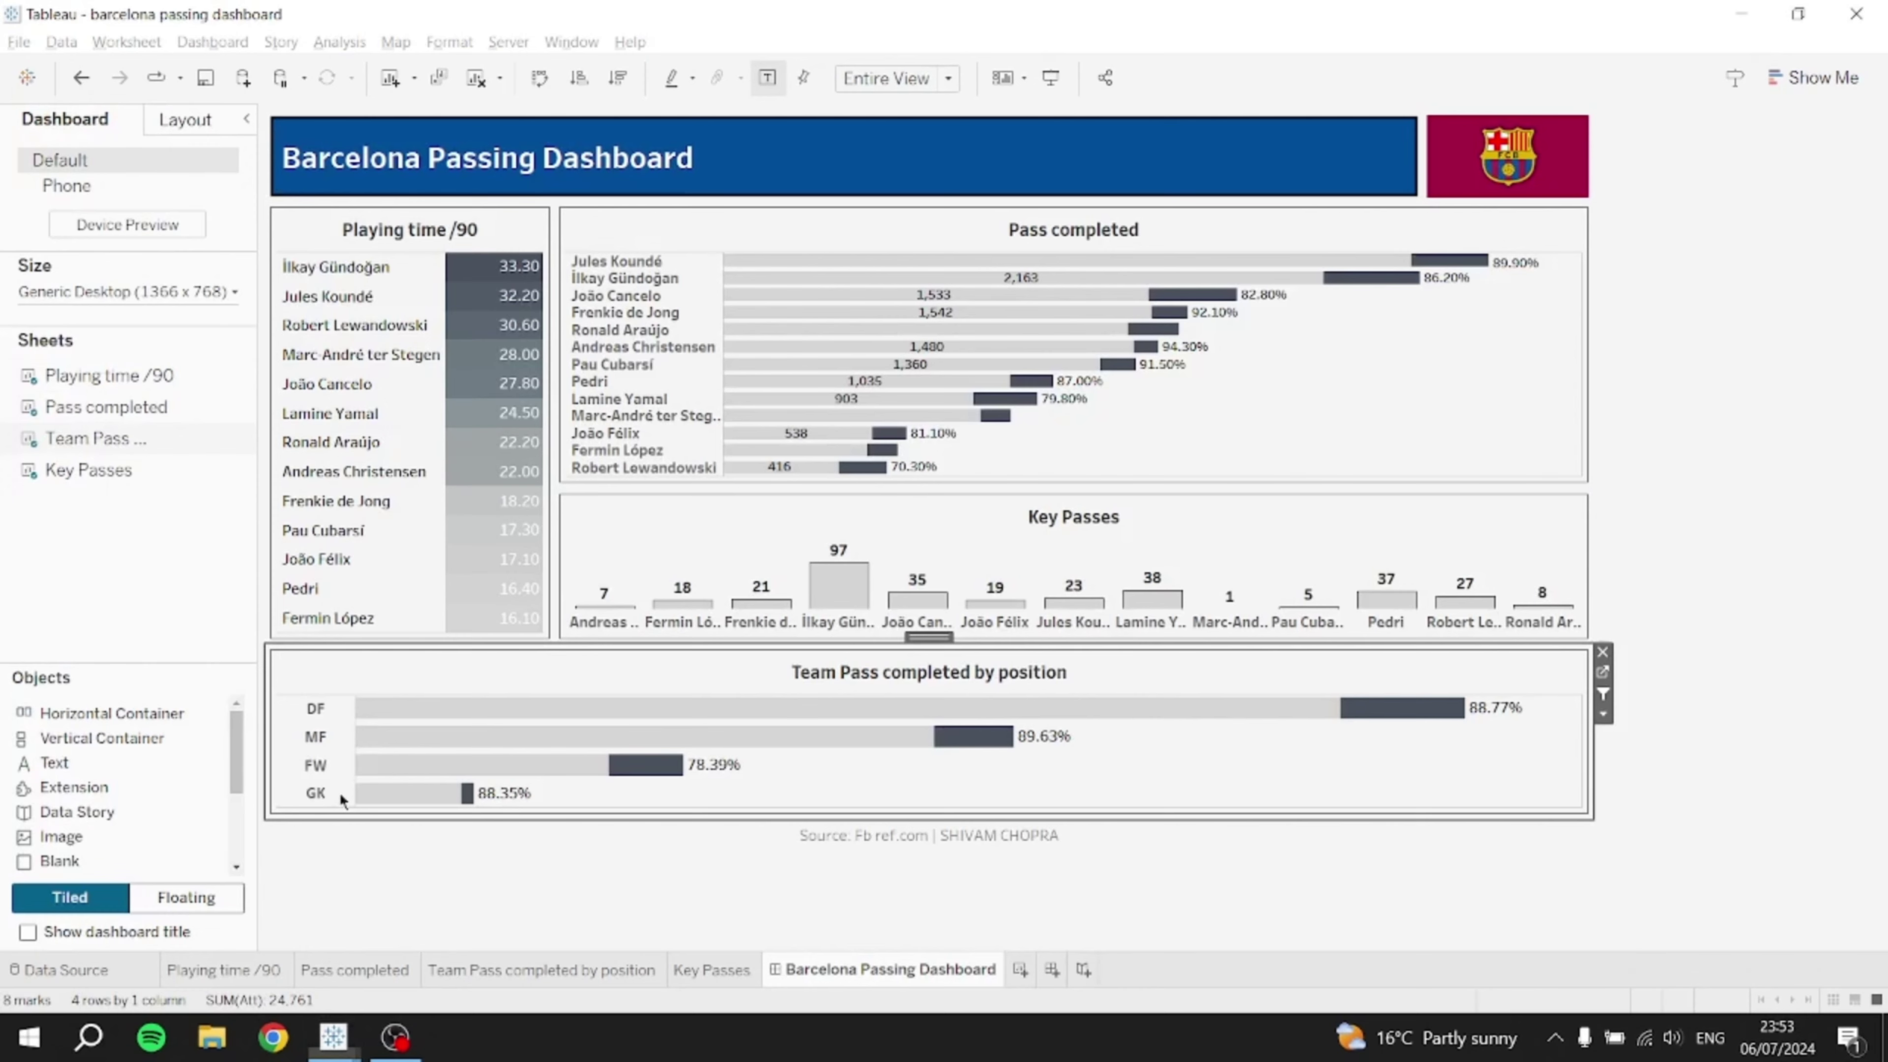
key(alt+Tab)
double_click(201, 967)
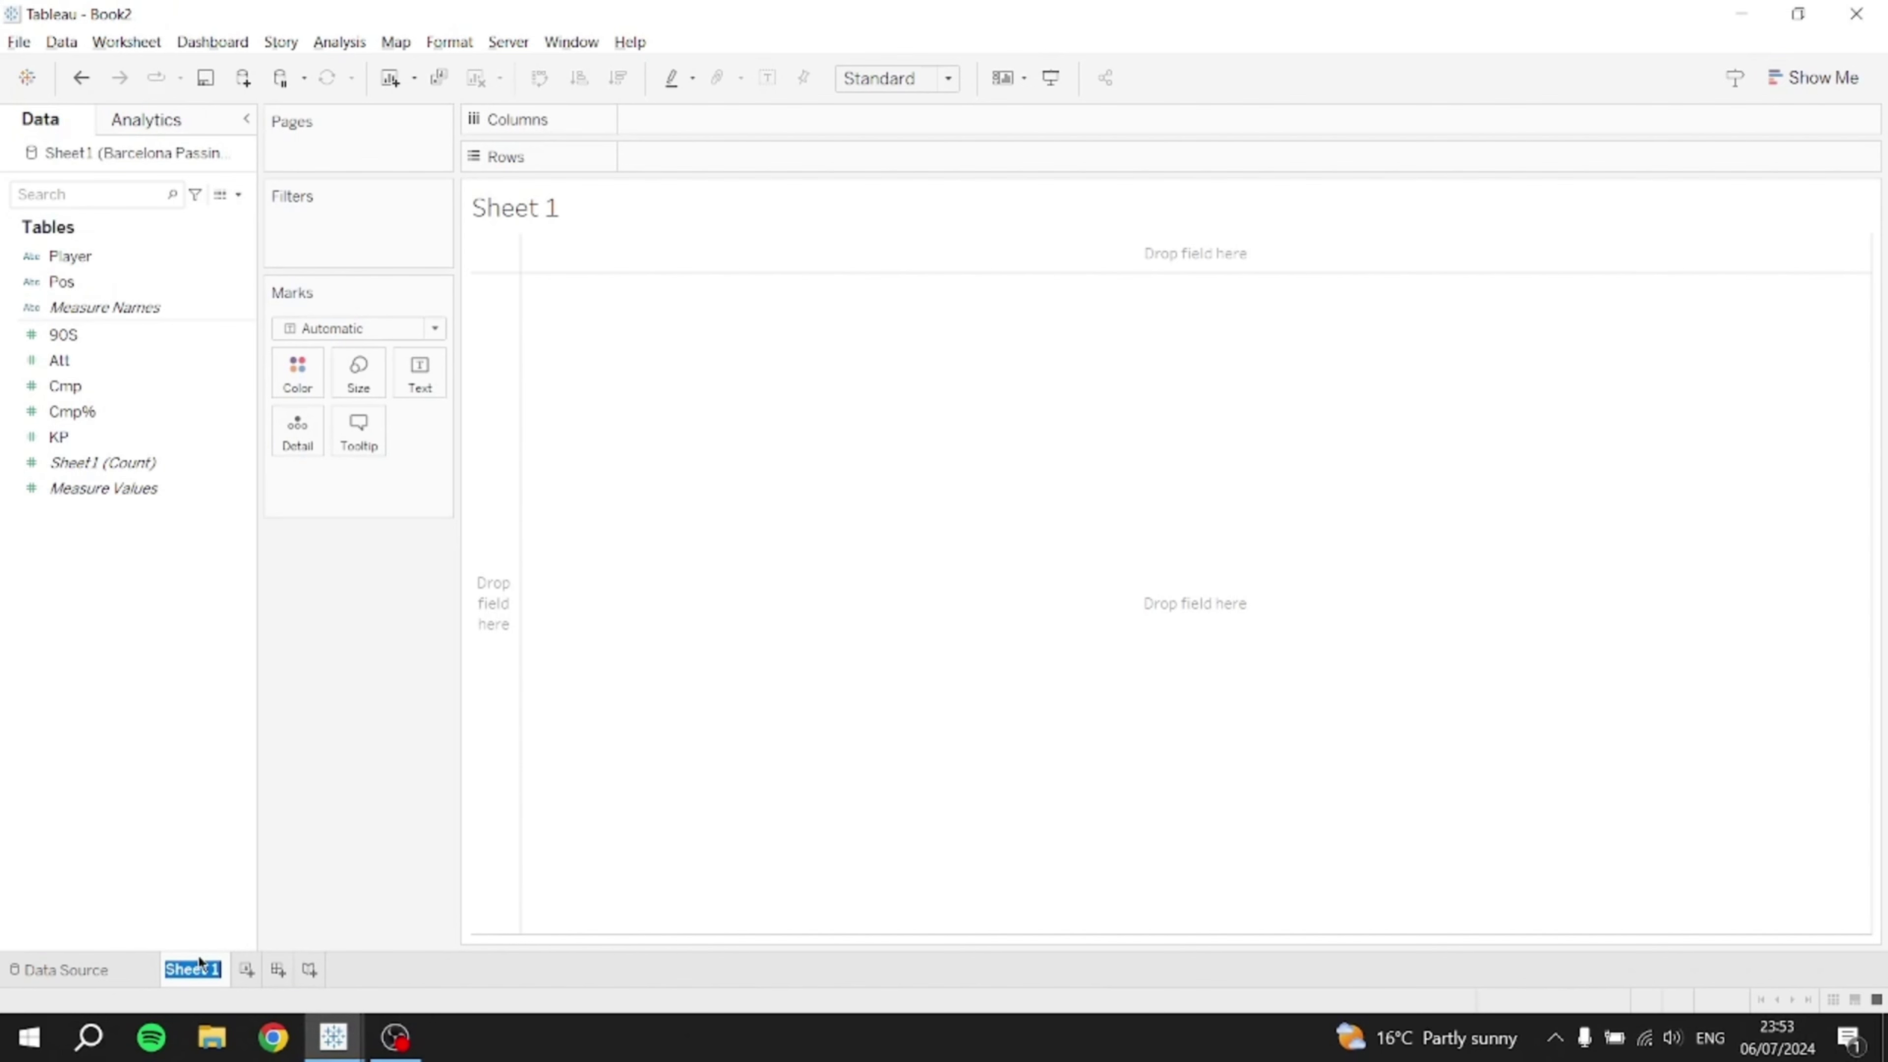
text(Playing)
key(BackSpace)
key(BackSpace)
key(BackSpace)
key(BackSpace)
key(BackSpace)
key(BackSpace)
text(aying time / 90)
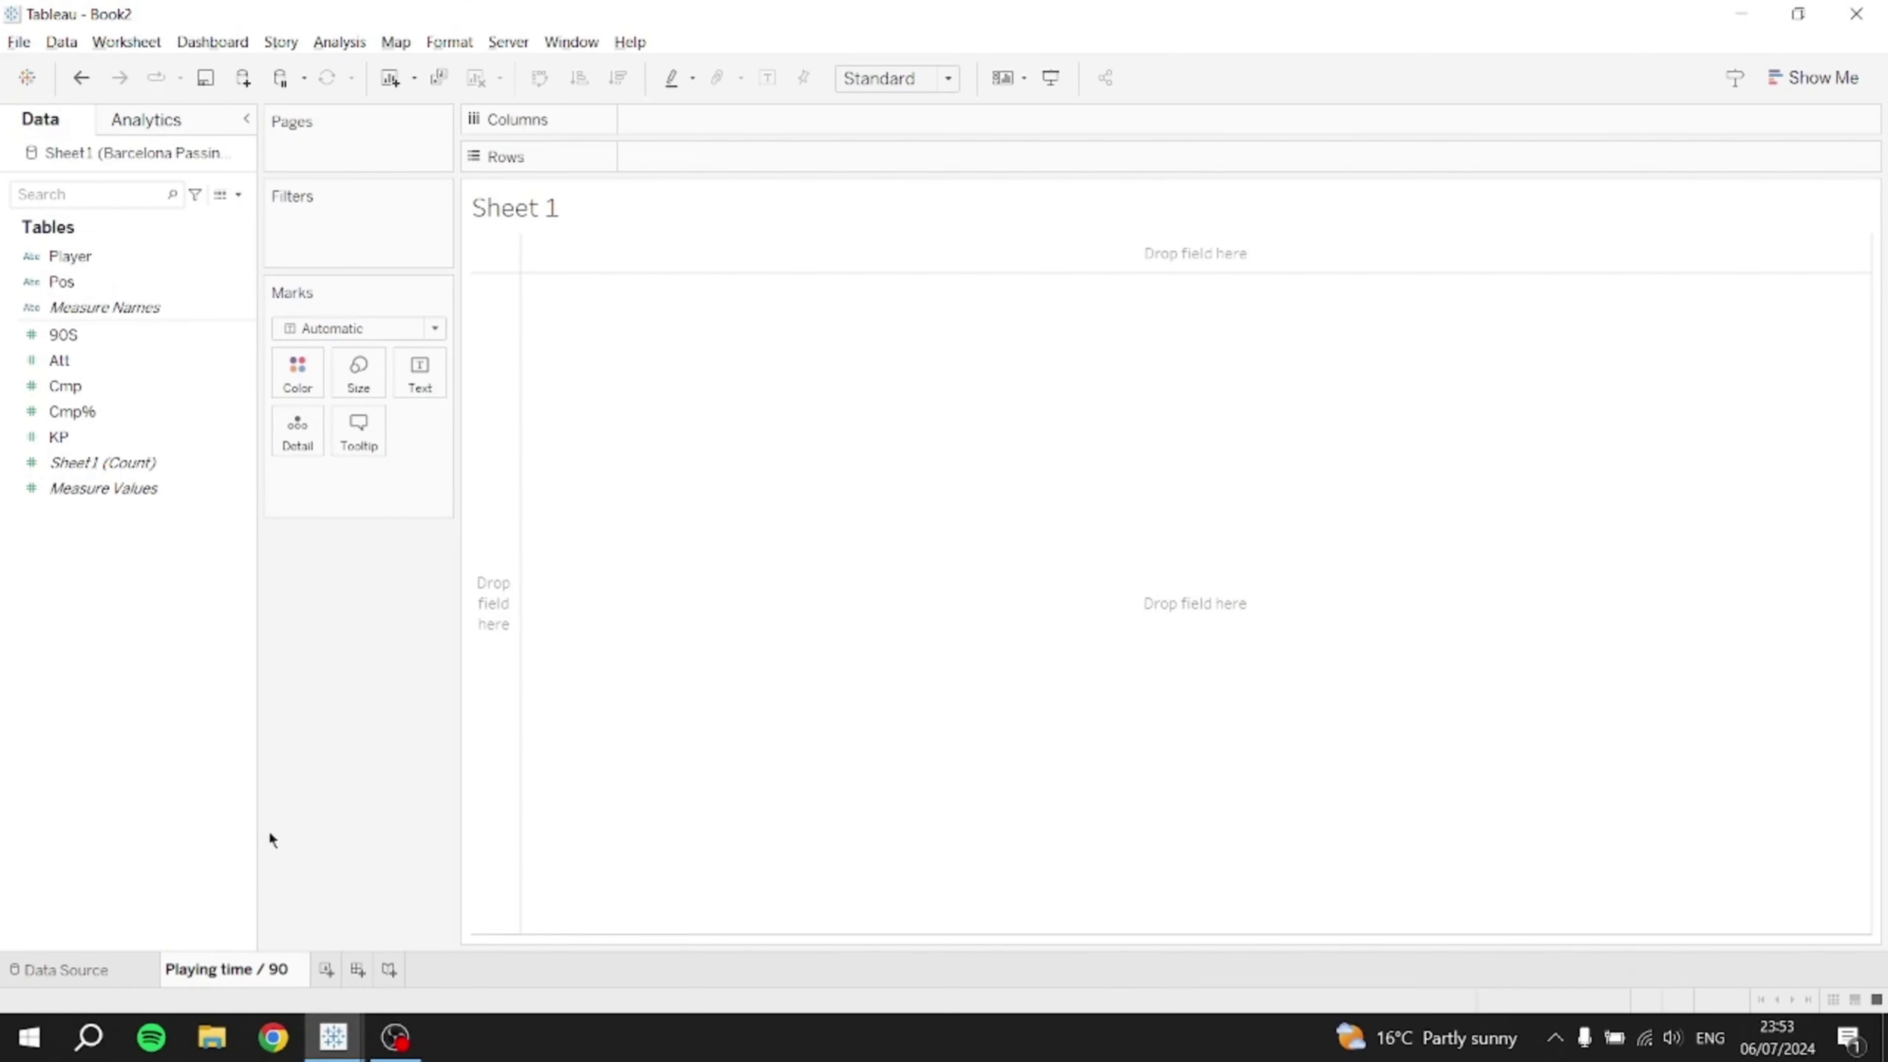
- Add two new worksheets named Pass completed and Pass completed by position
click(318, 968)
double_click(331, 969)
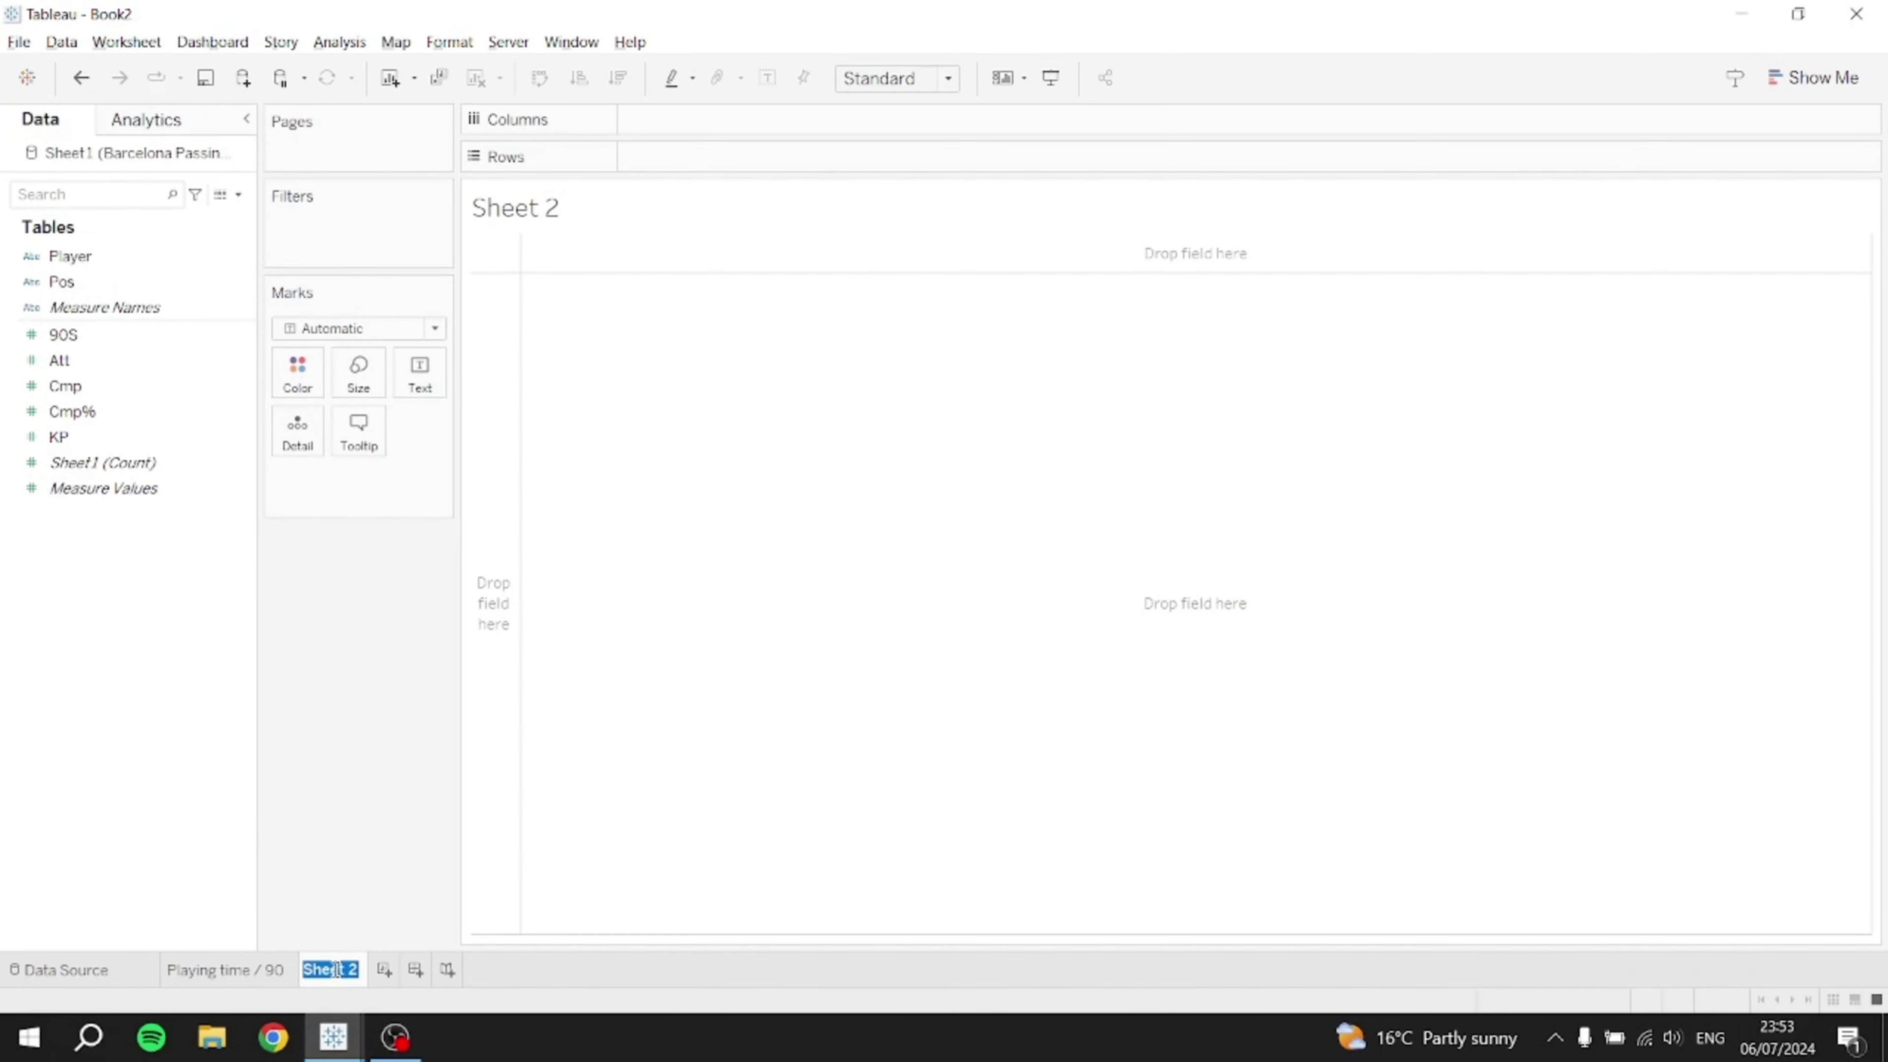
text(Pass completed)
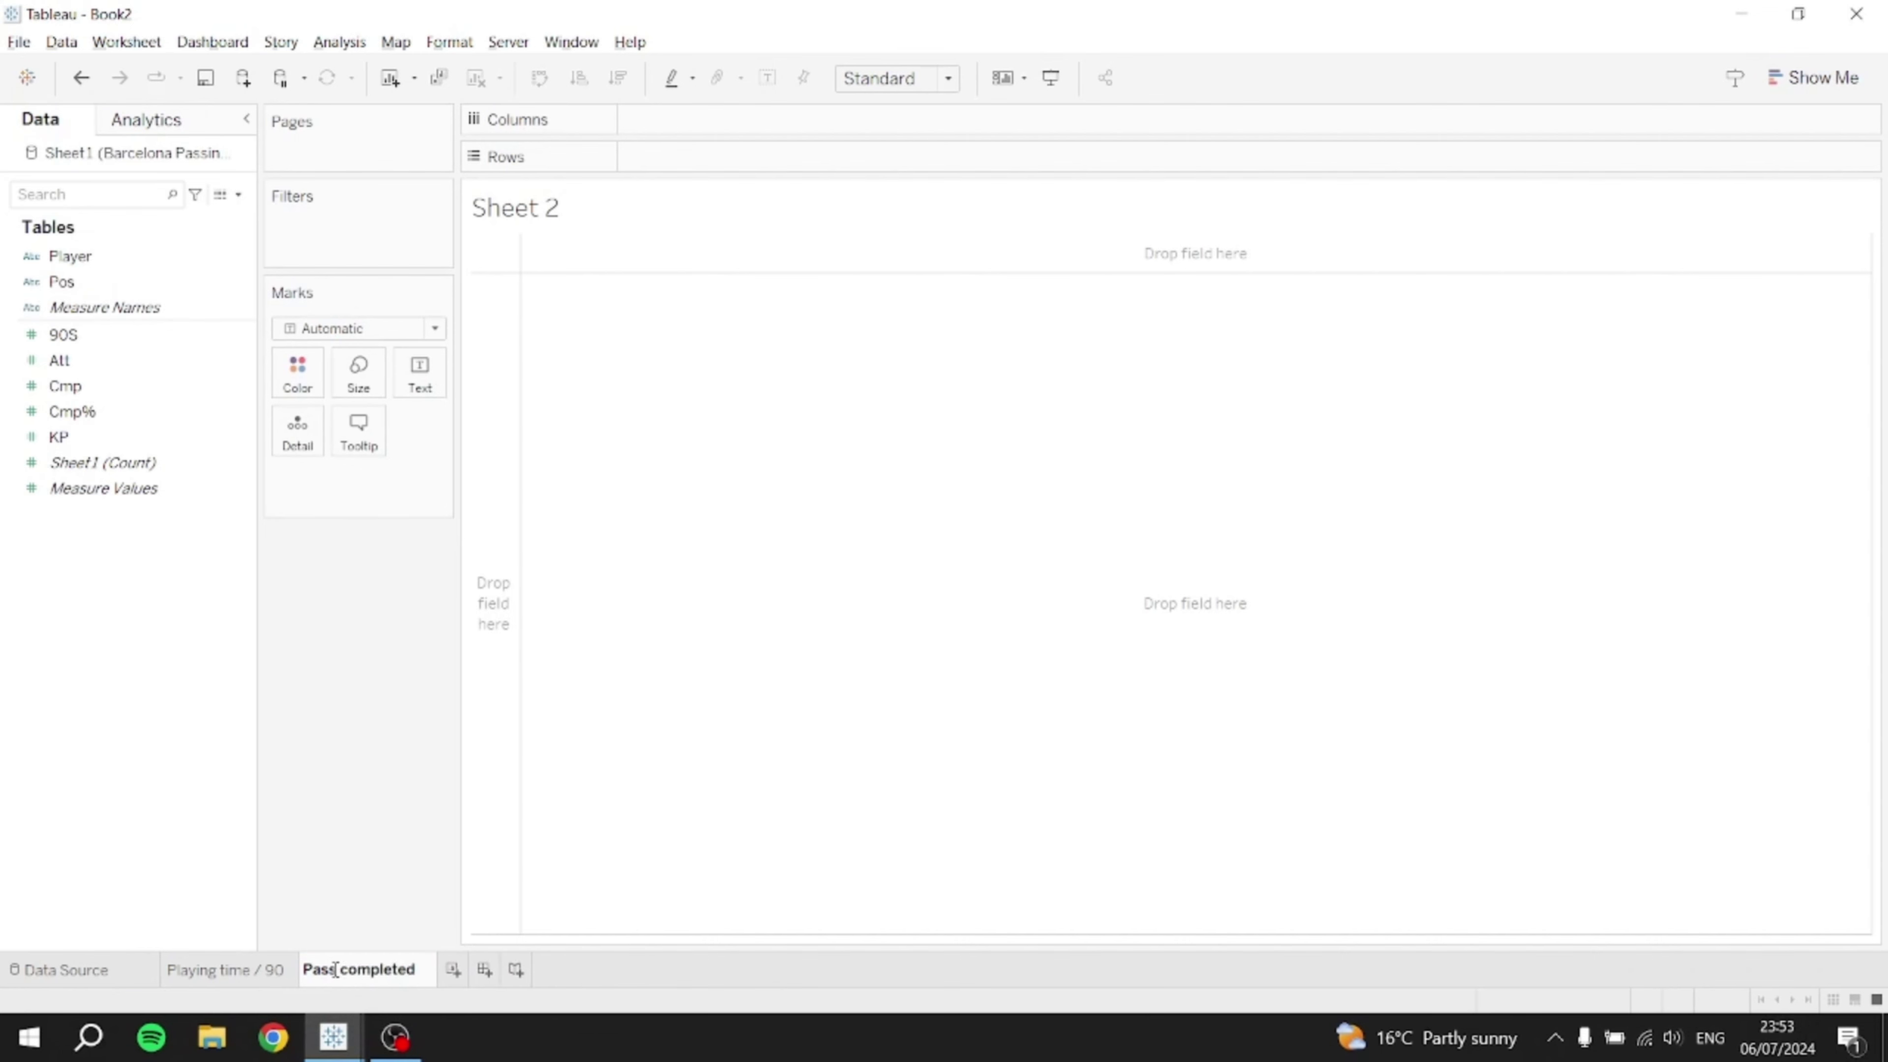
click(453, 968)
double_click(458, 967)
text(Pass completed by position)
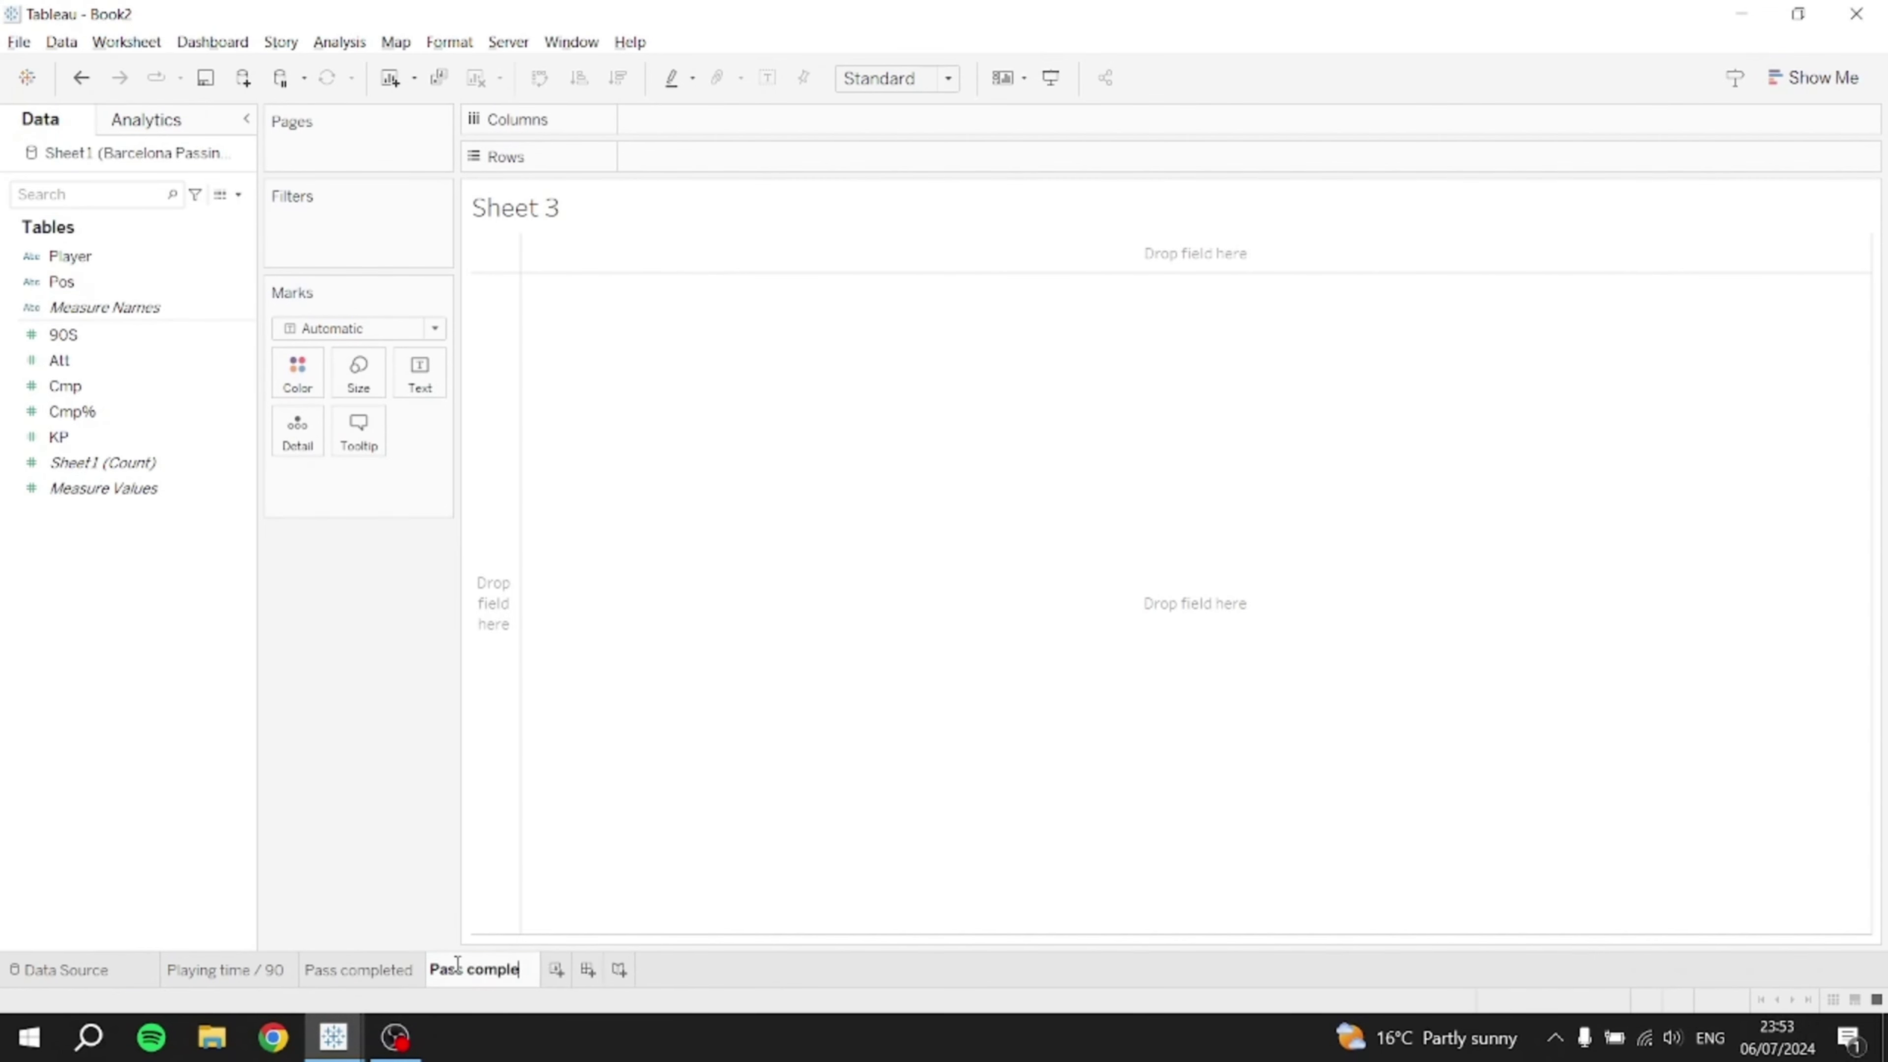
- Add a fourth worksheet and name it Key Passes
click(658, 969)
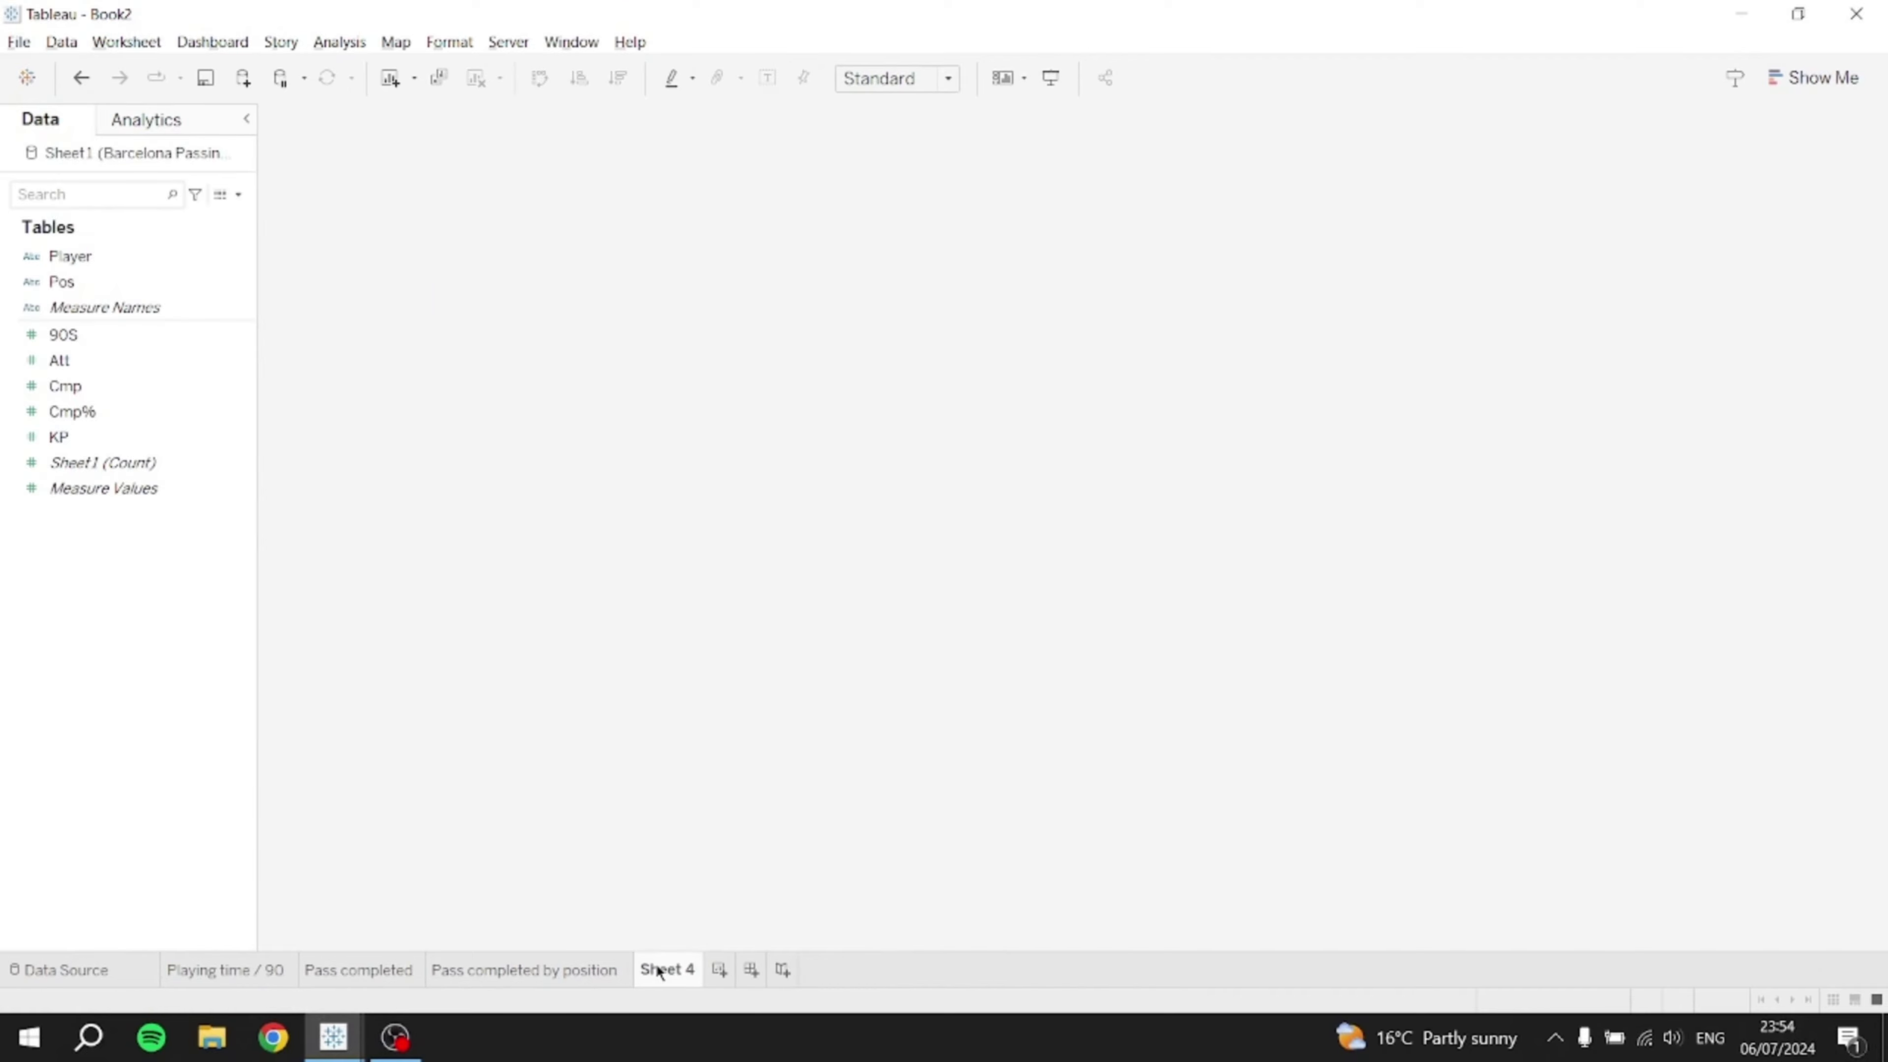
double_click(658, 969)
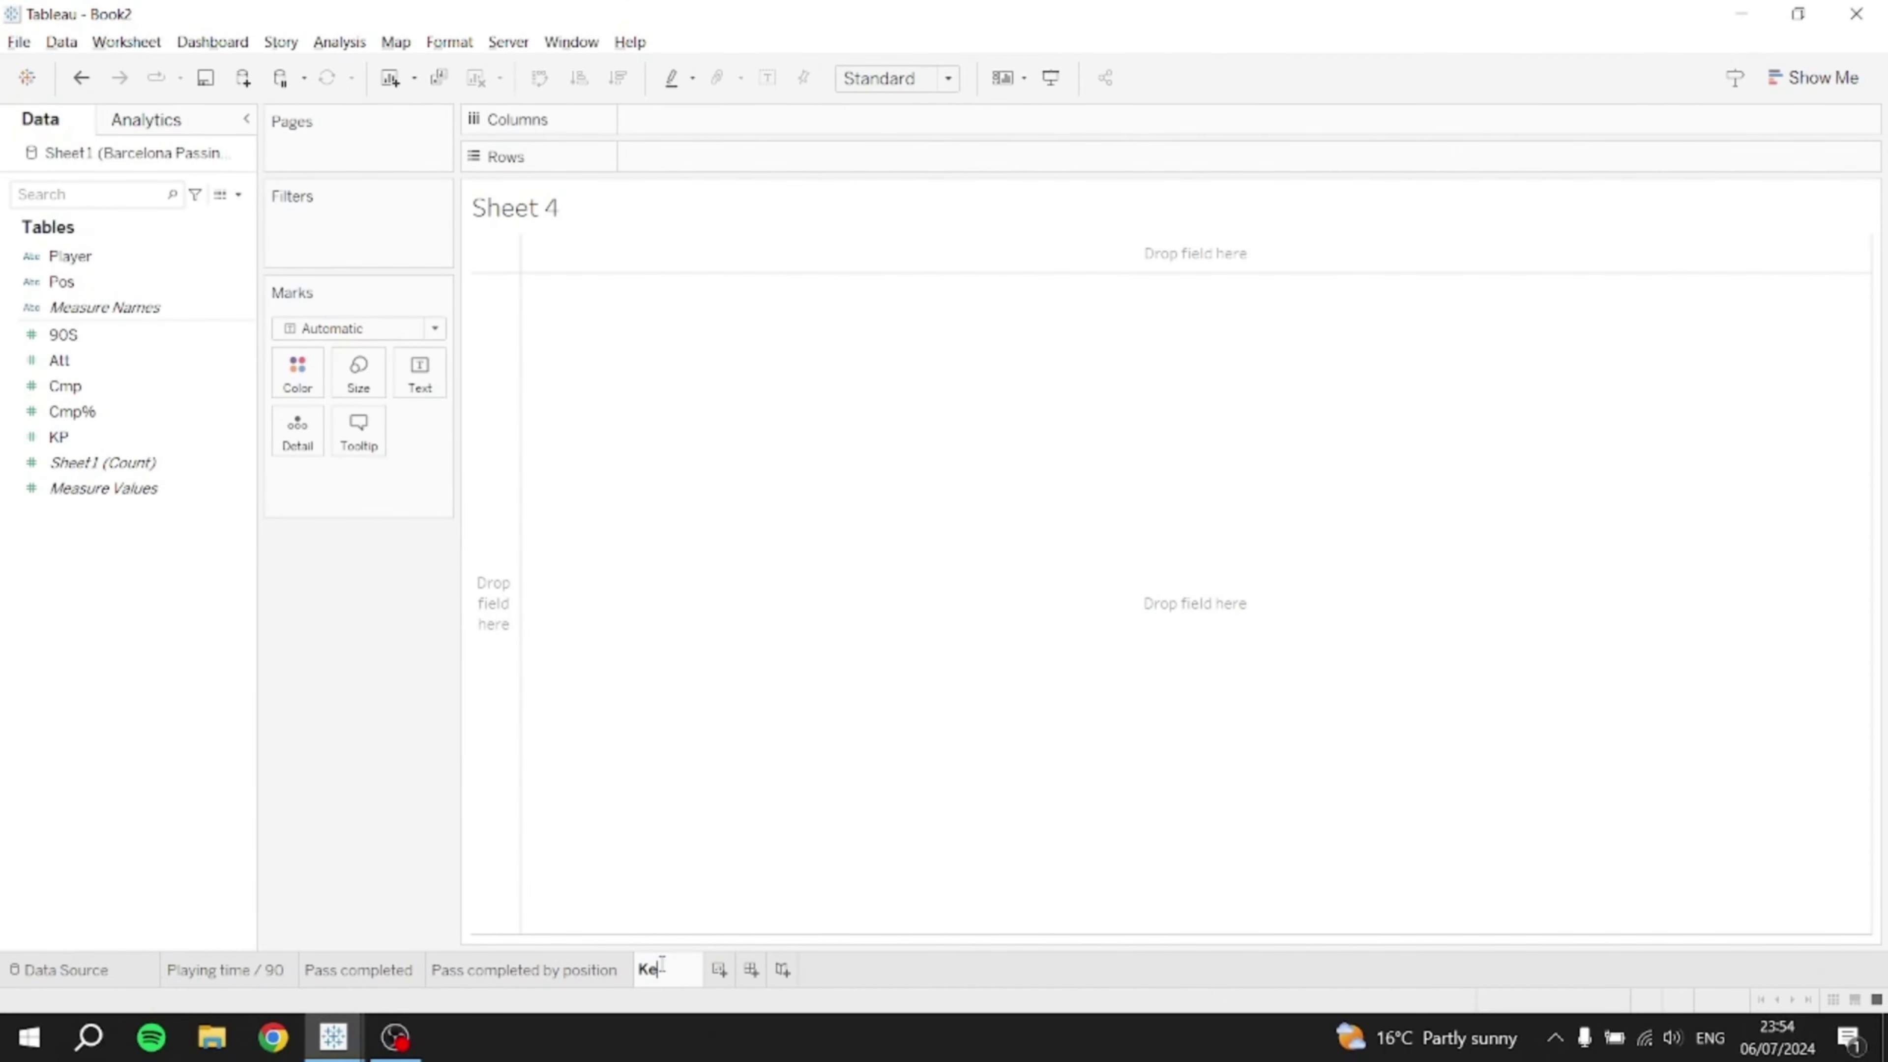
text(Key Passes)
key(Return)
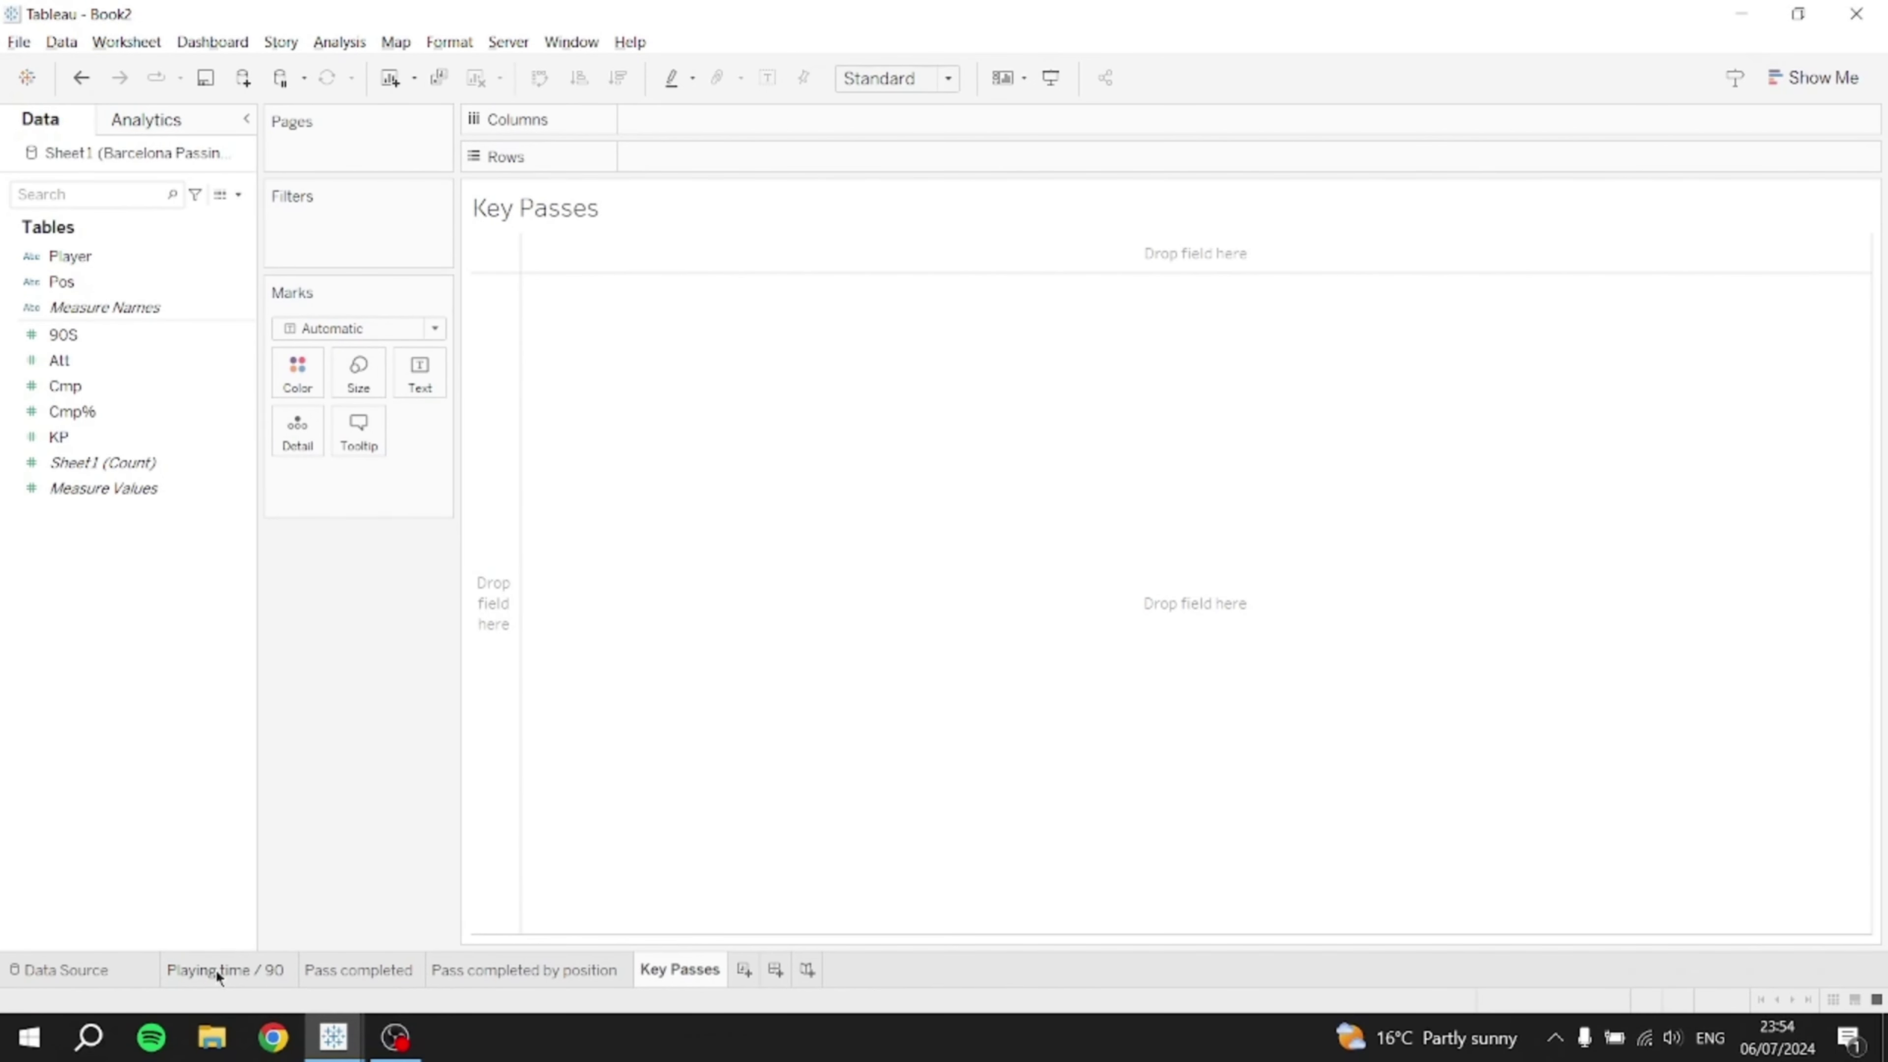
- Look through the Playing time / 90, Pass completed, Pass completed by position and Key Passes worksheets
click(221, 970)
click(357, 971)
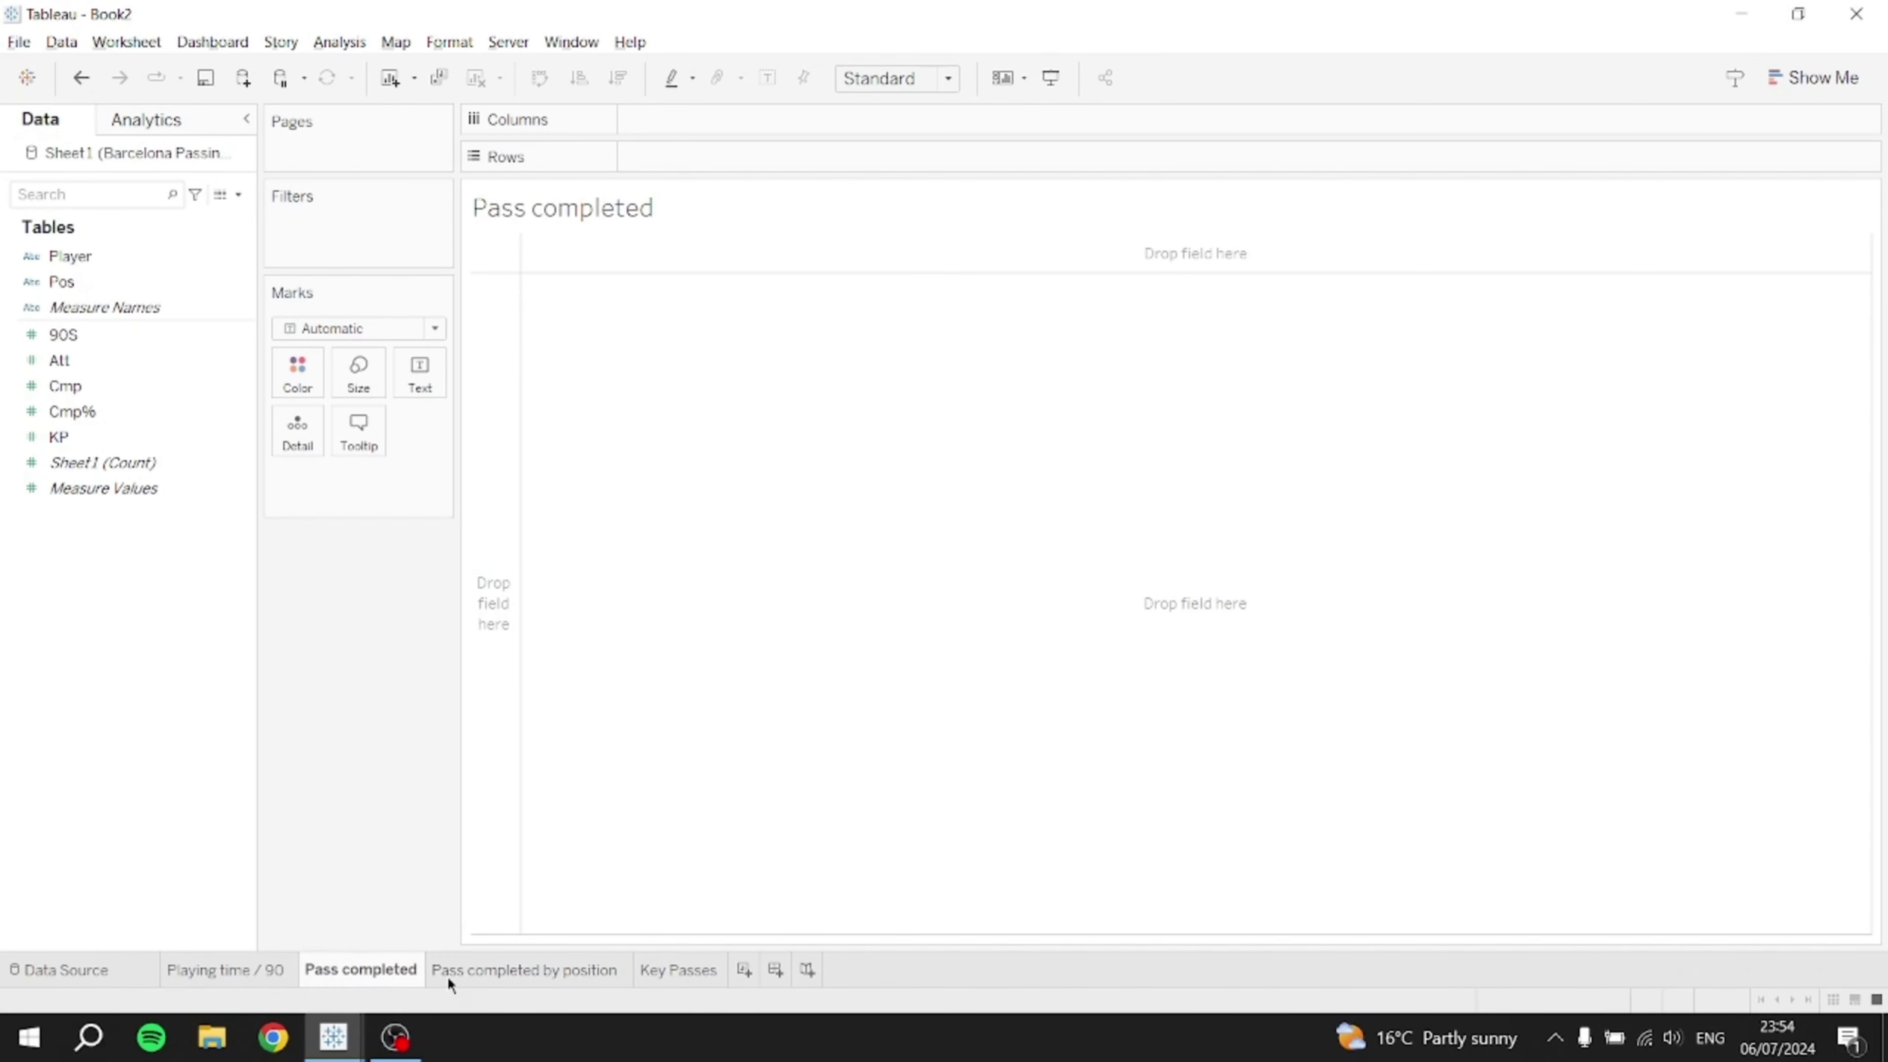
click(524, 970)
click(675, 971)
click(222, 971)
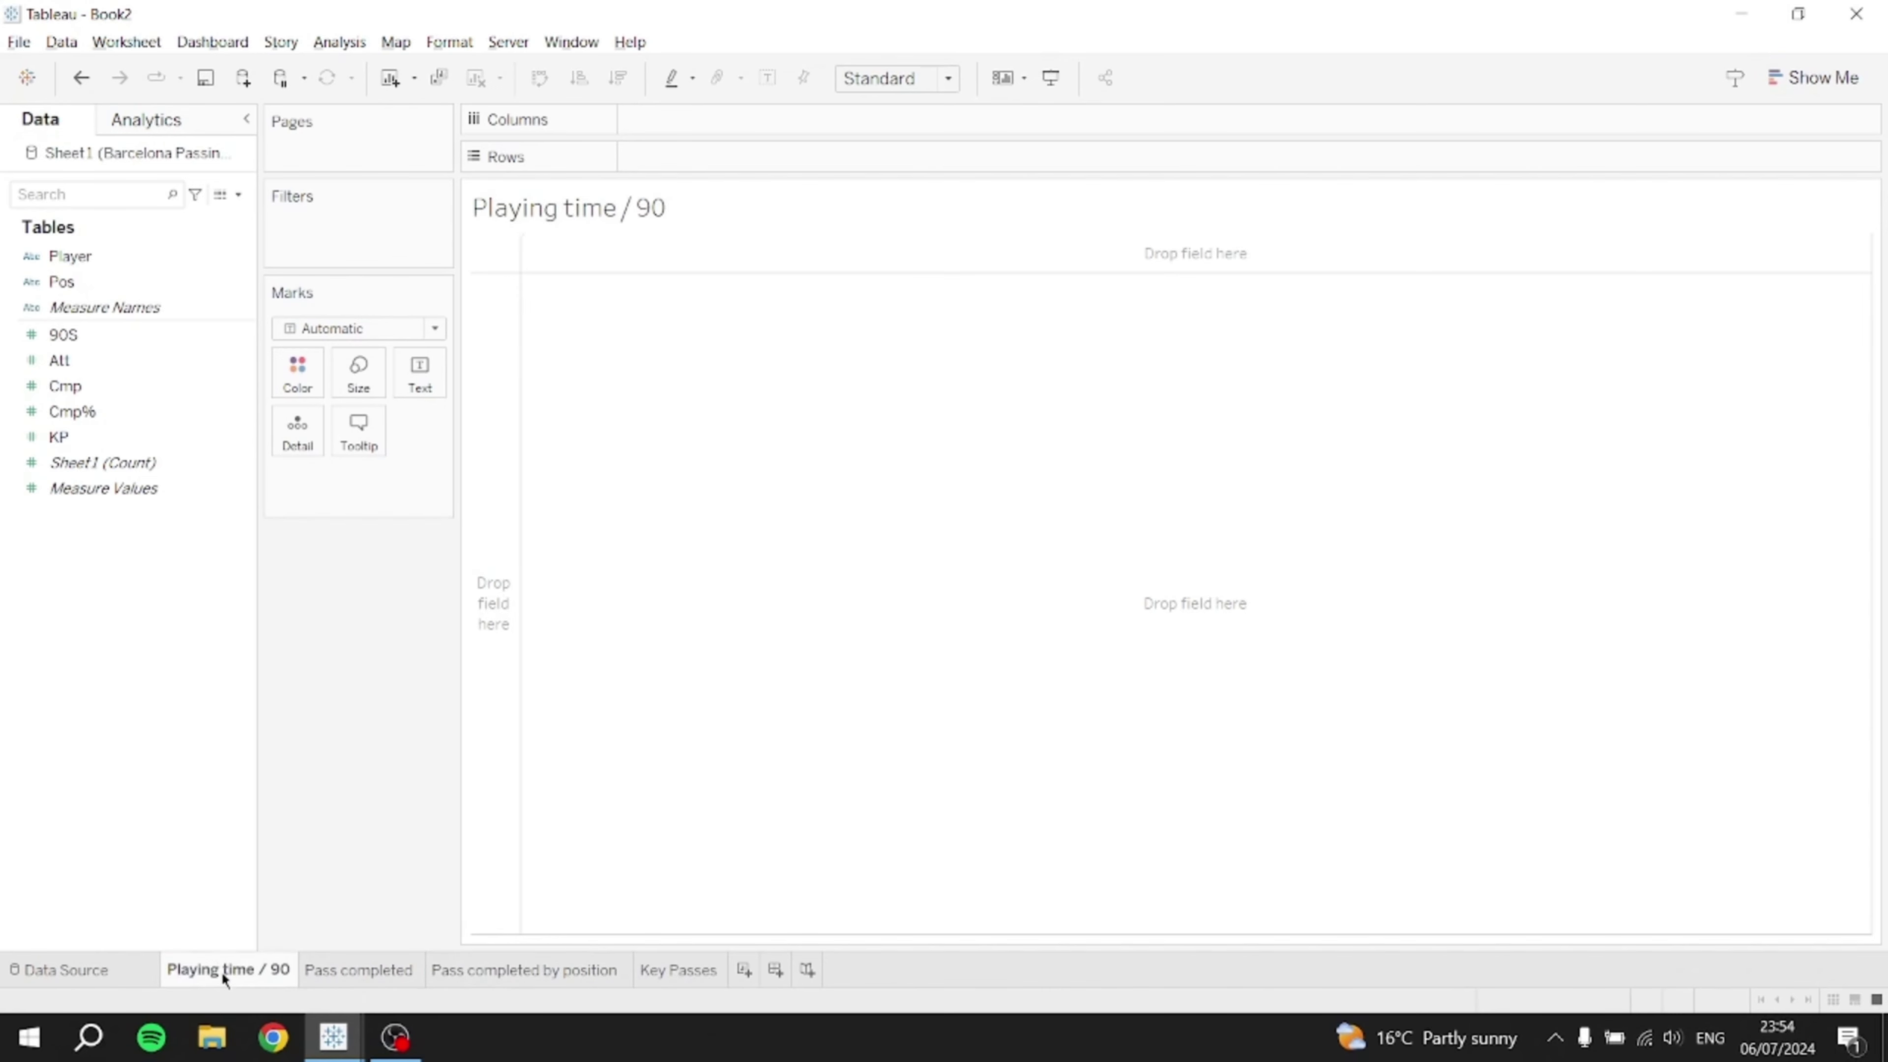
click(354, 971)
click(468, 969)
click(654, 972)
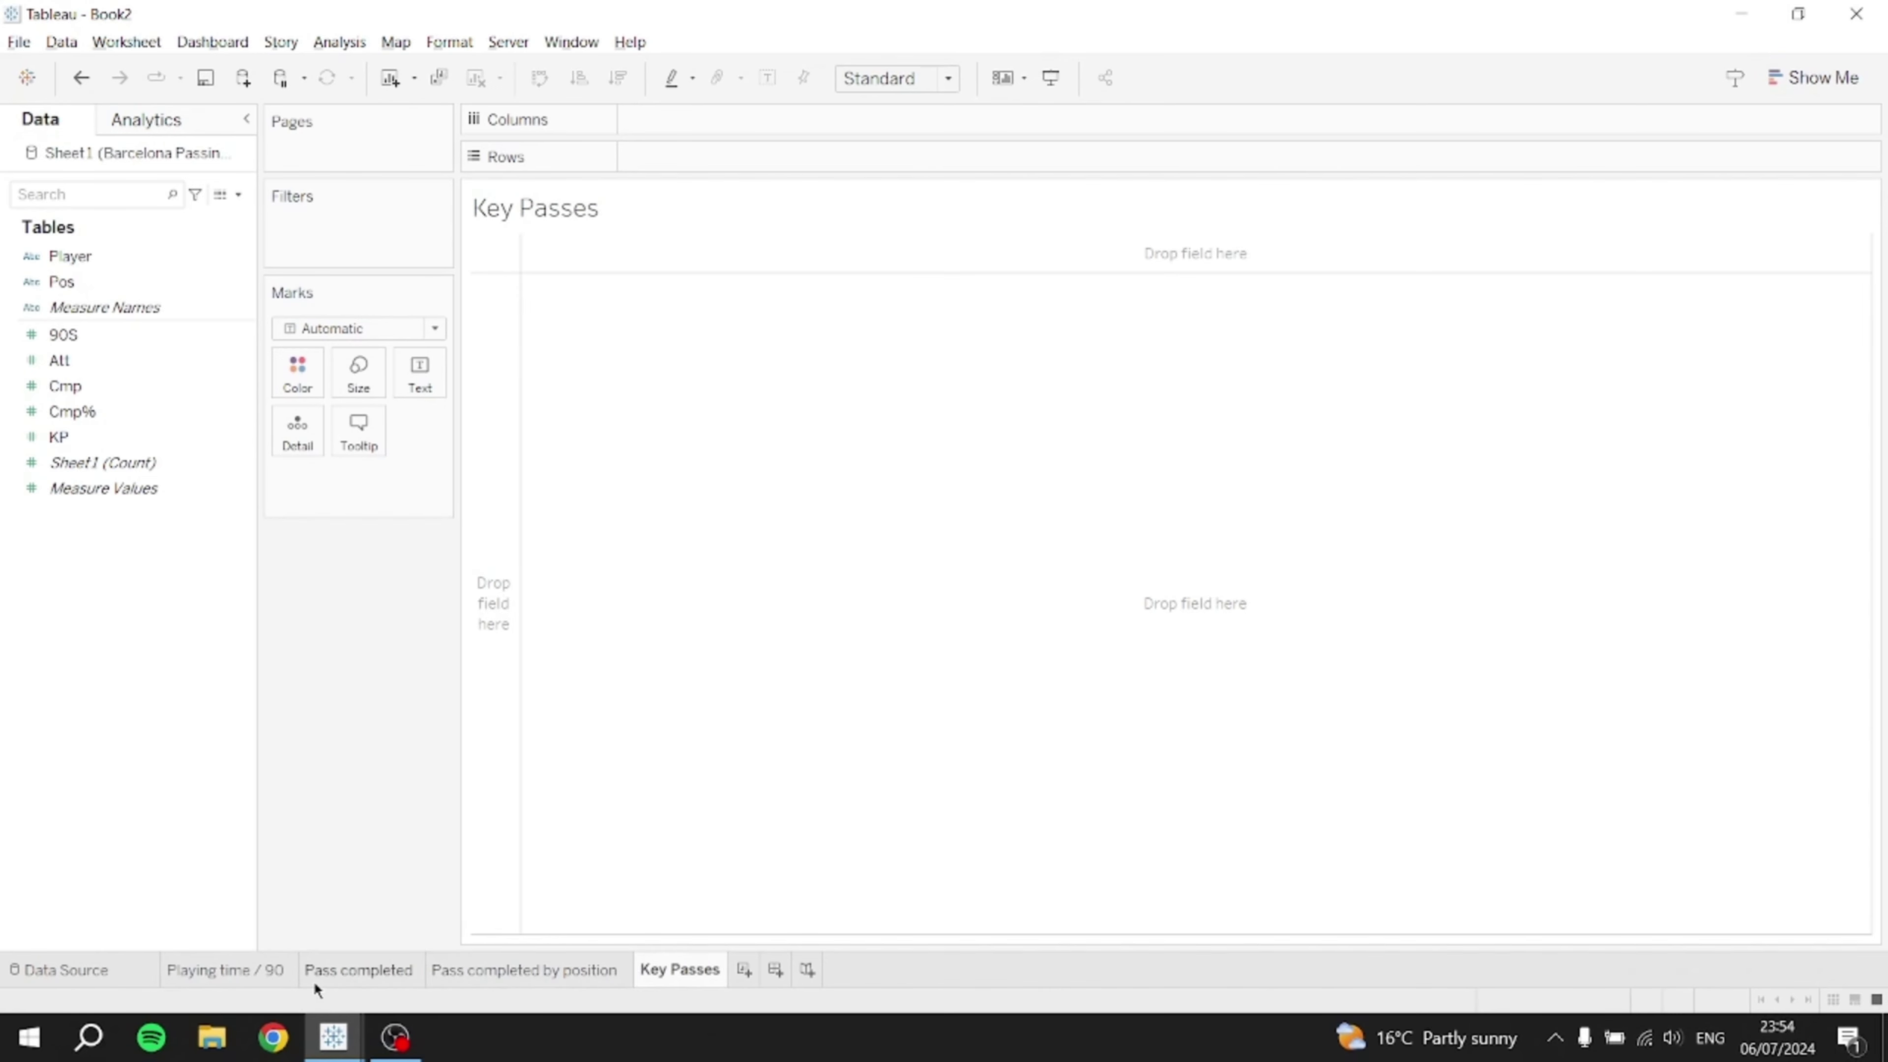
- On the Playing time / 90 sheet, build a bar chart with Player as rows and the sum of 90S as columns
click(262, 963)
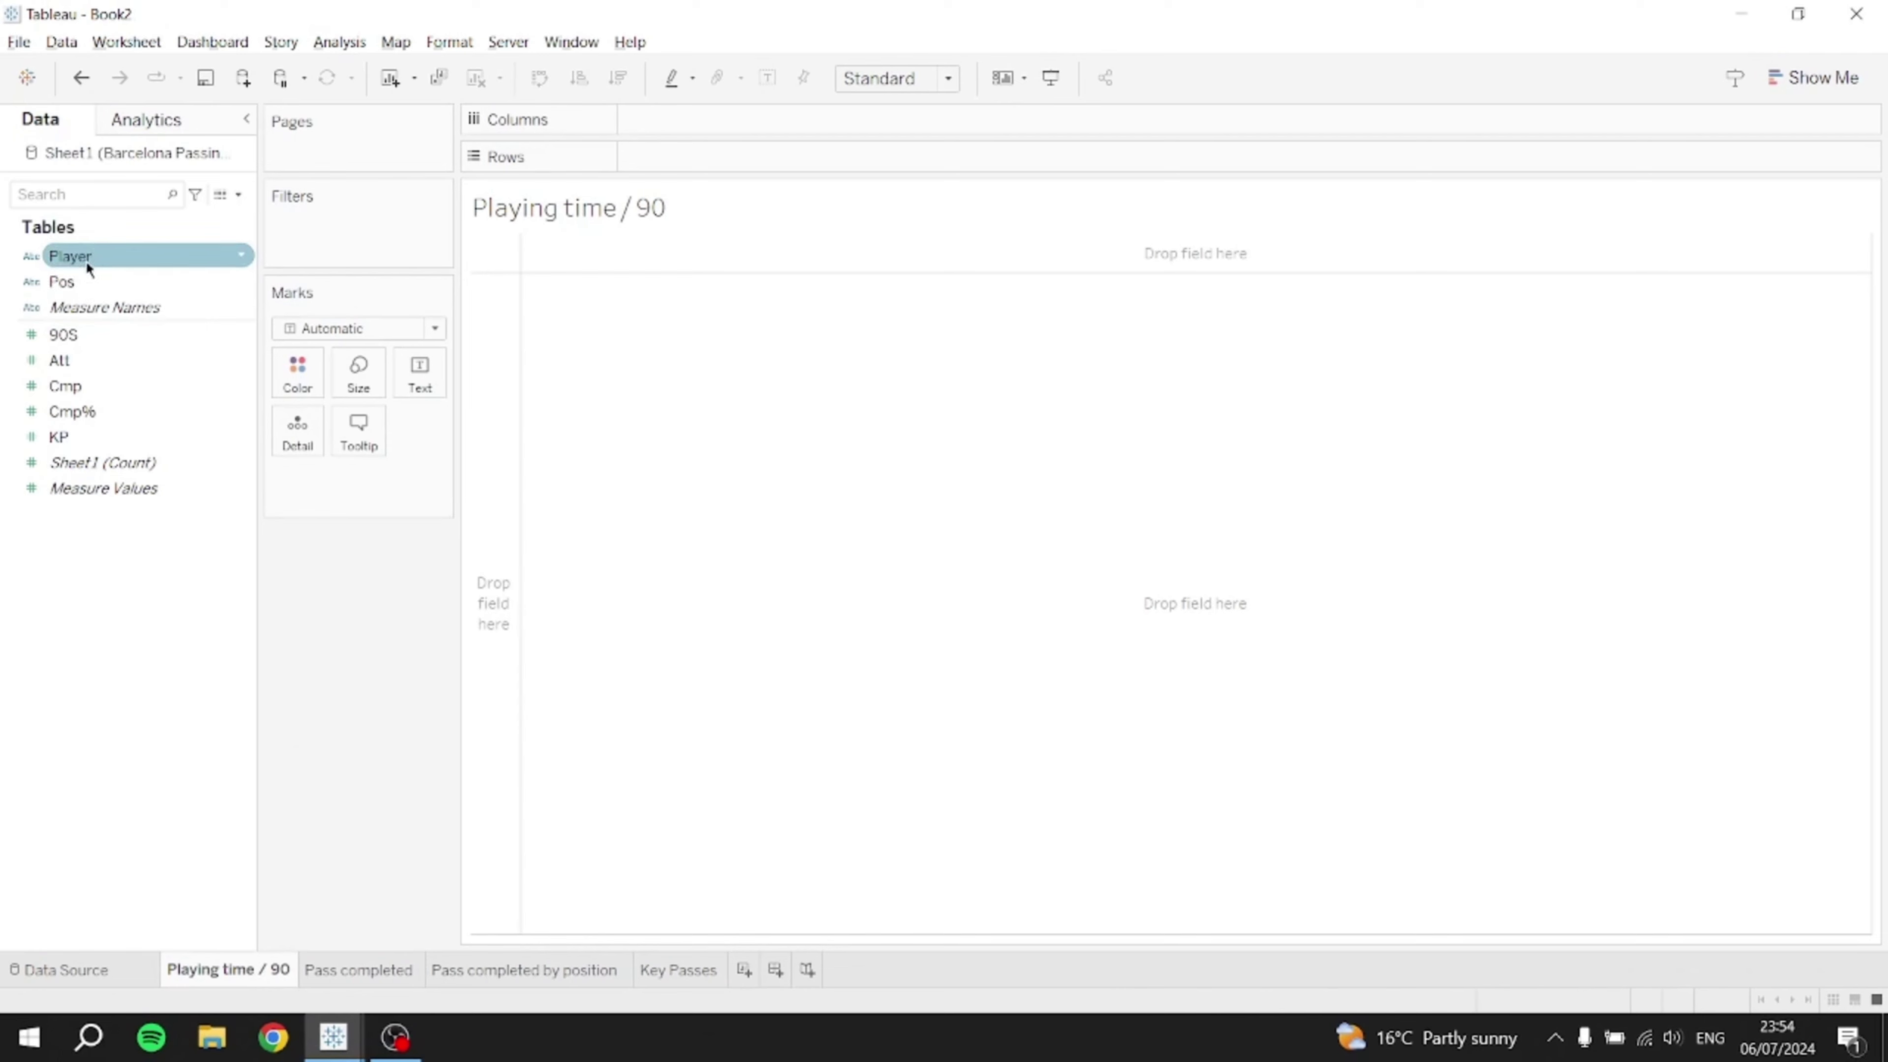
drag(85, 259, 668, 163)
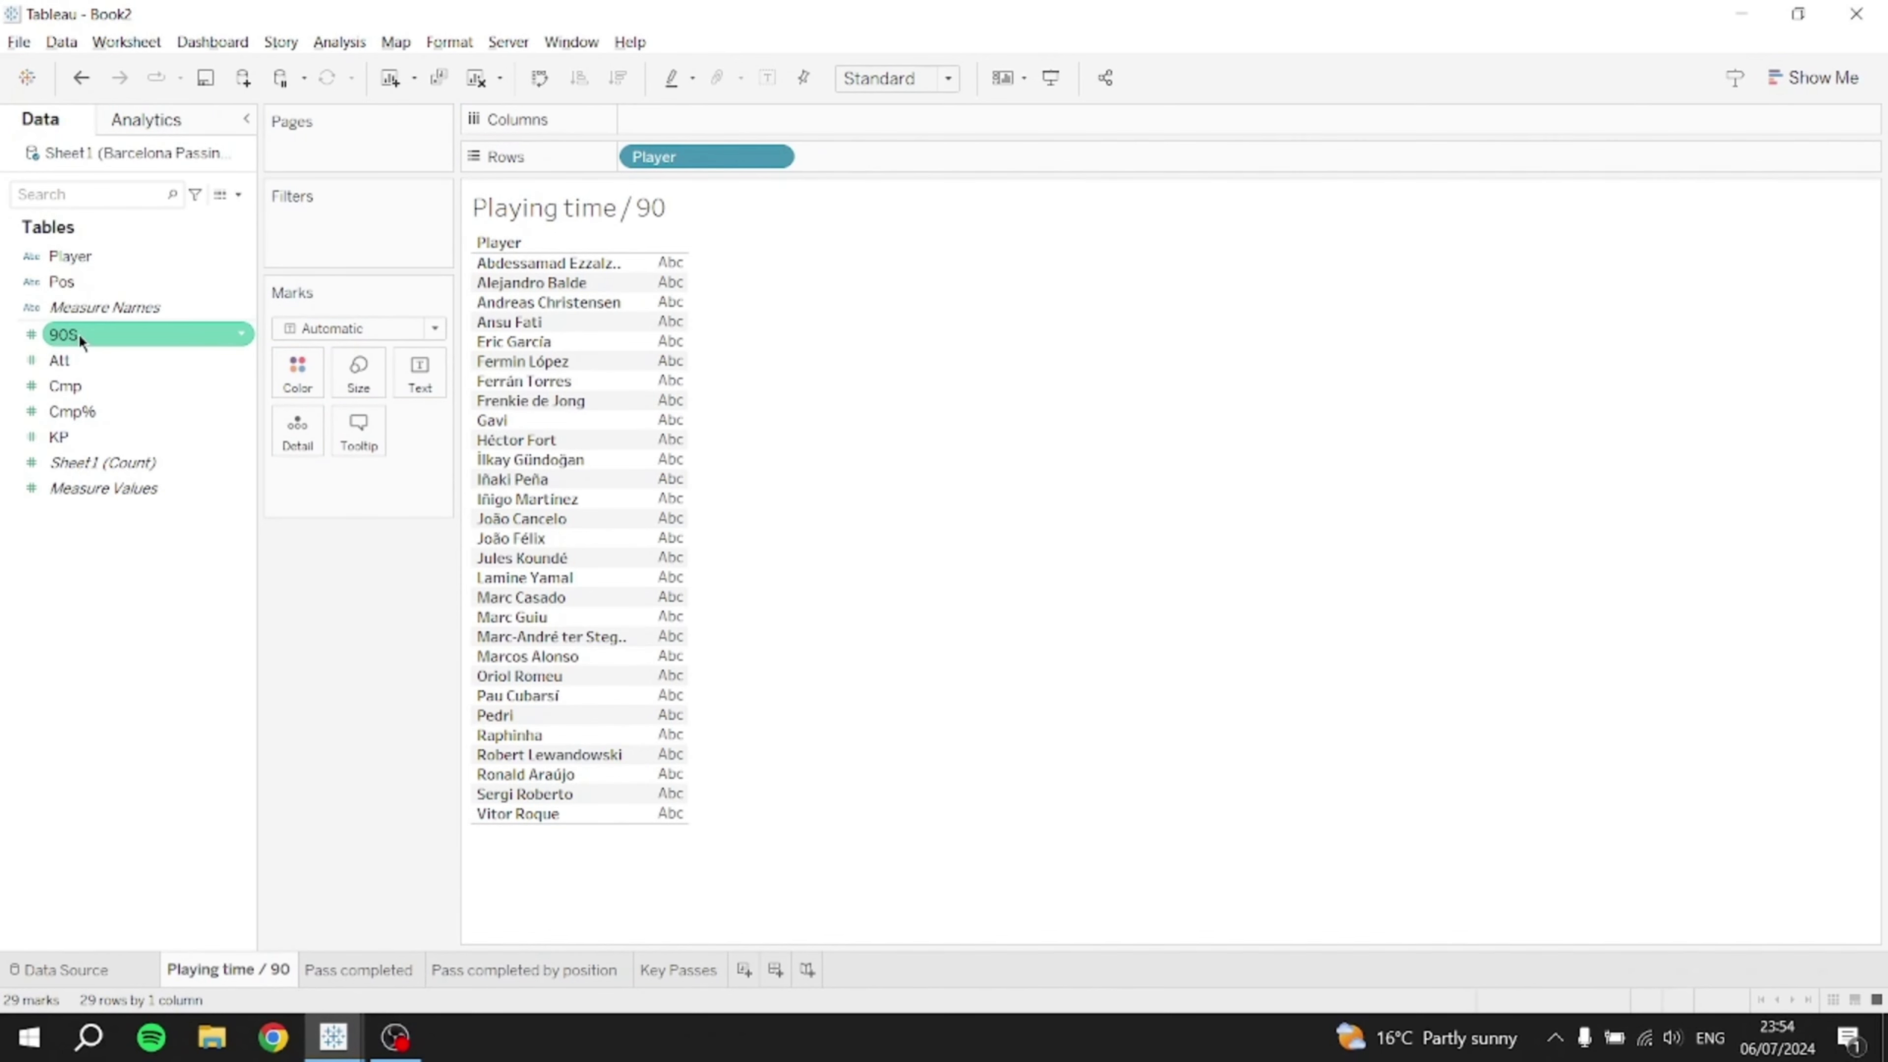
drag(78, 333, 700, 118)
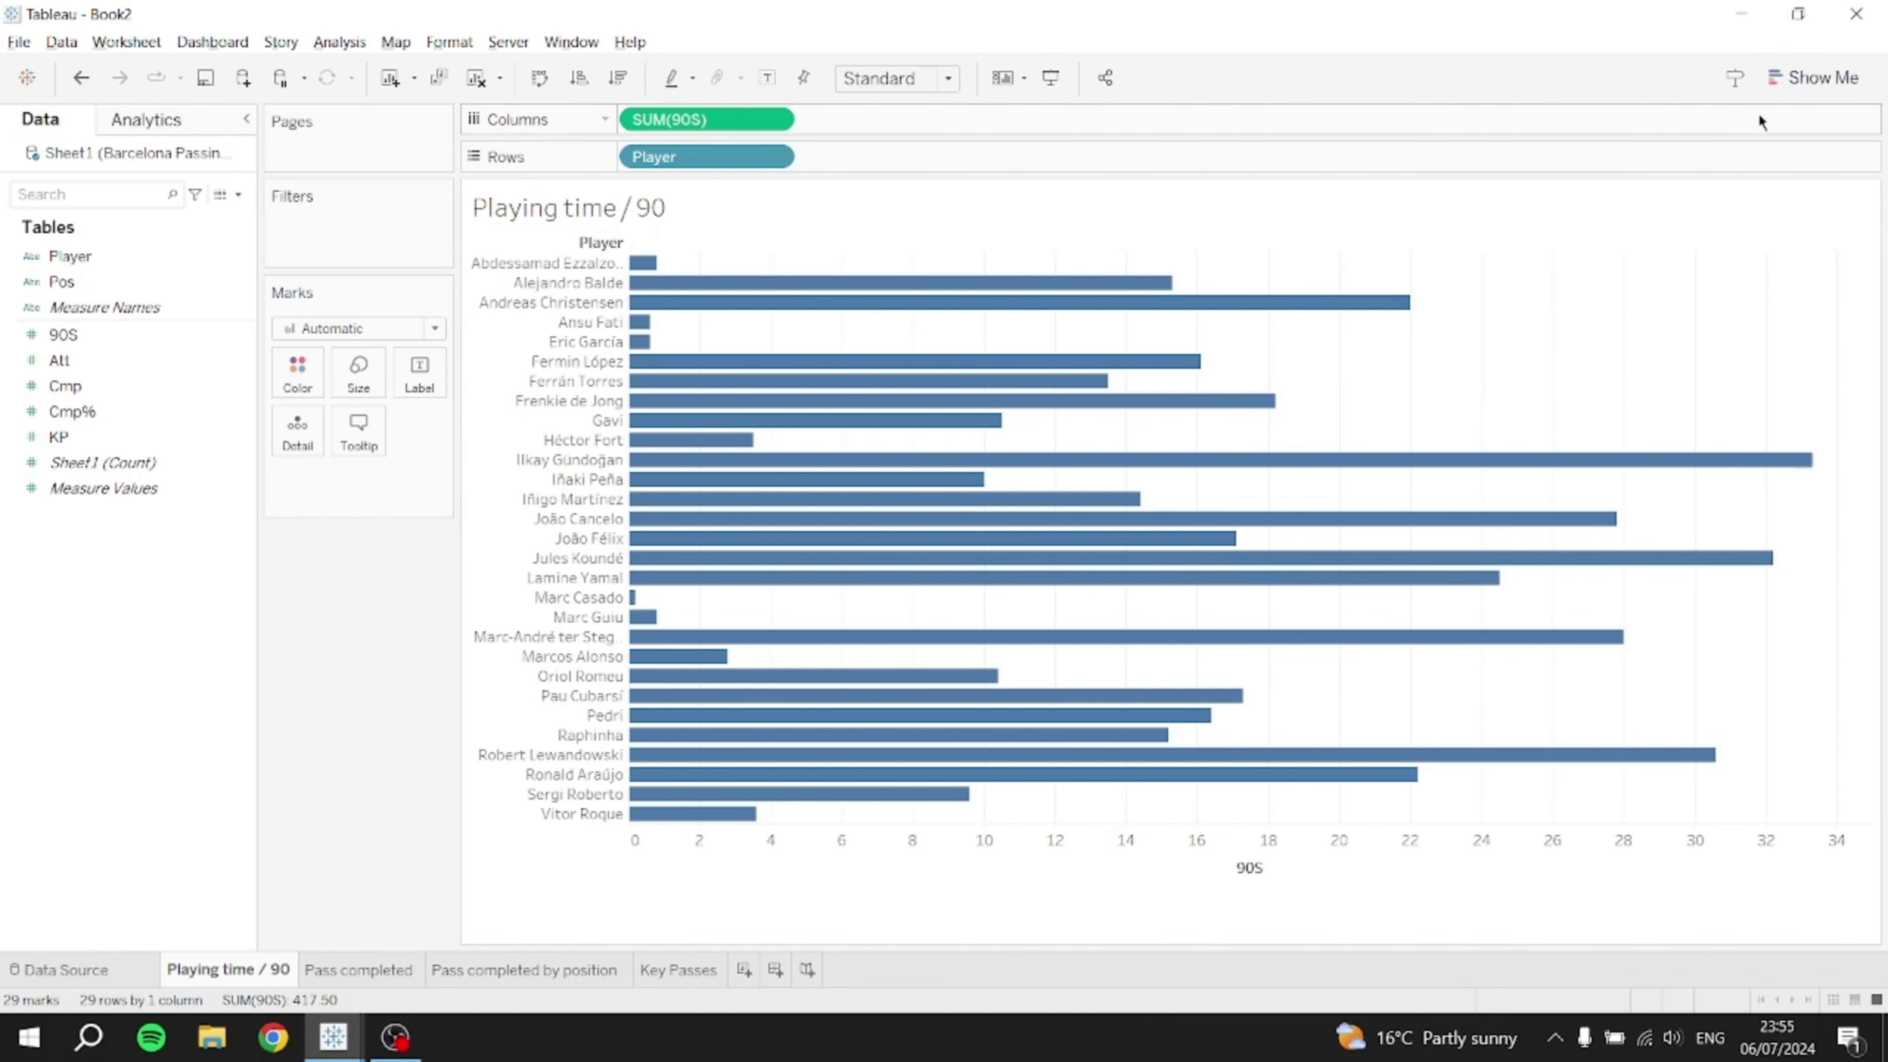
- Convert the playing-time bar chart into a highlight table and sort the players by 90S in descending order
click(1785, 84)
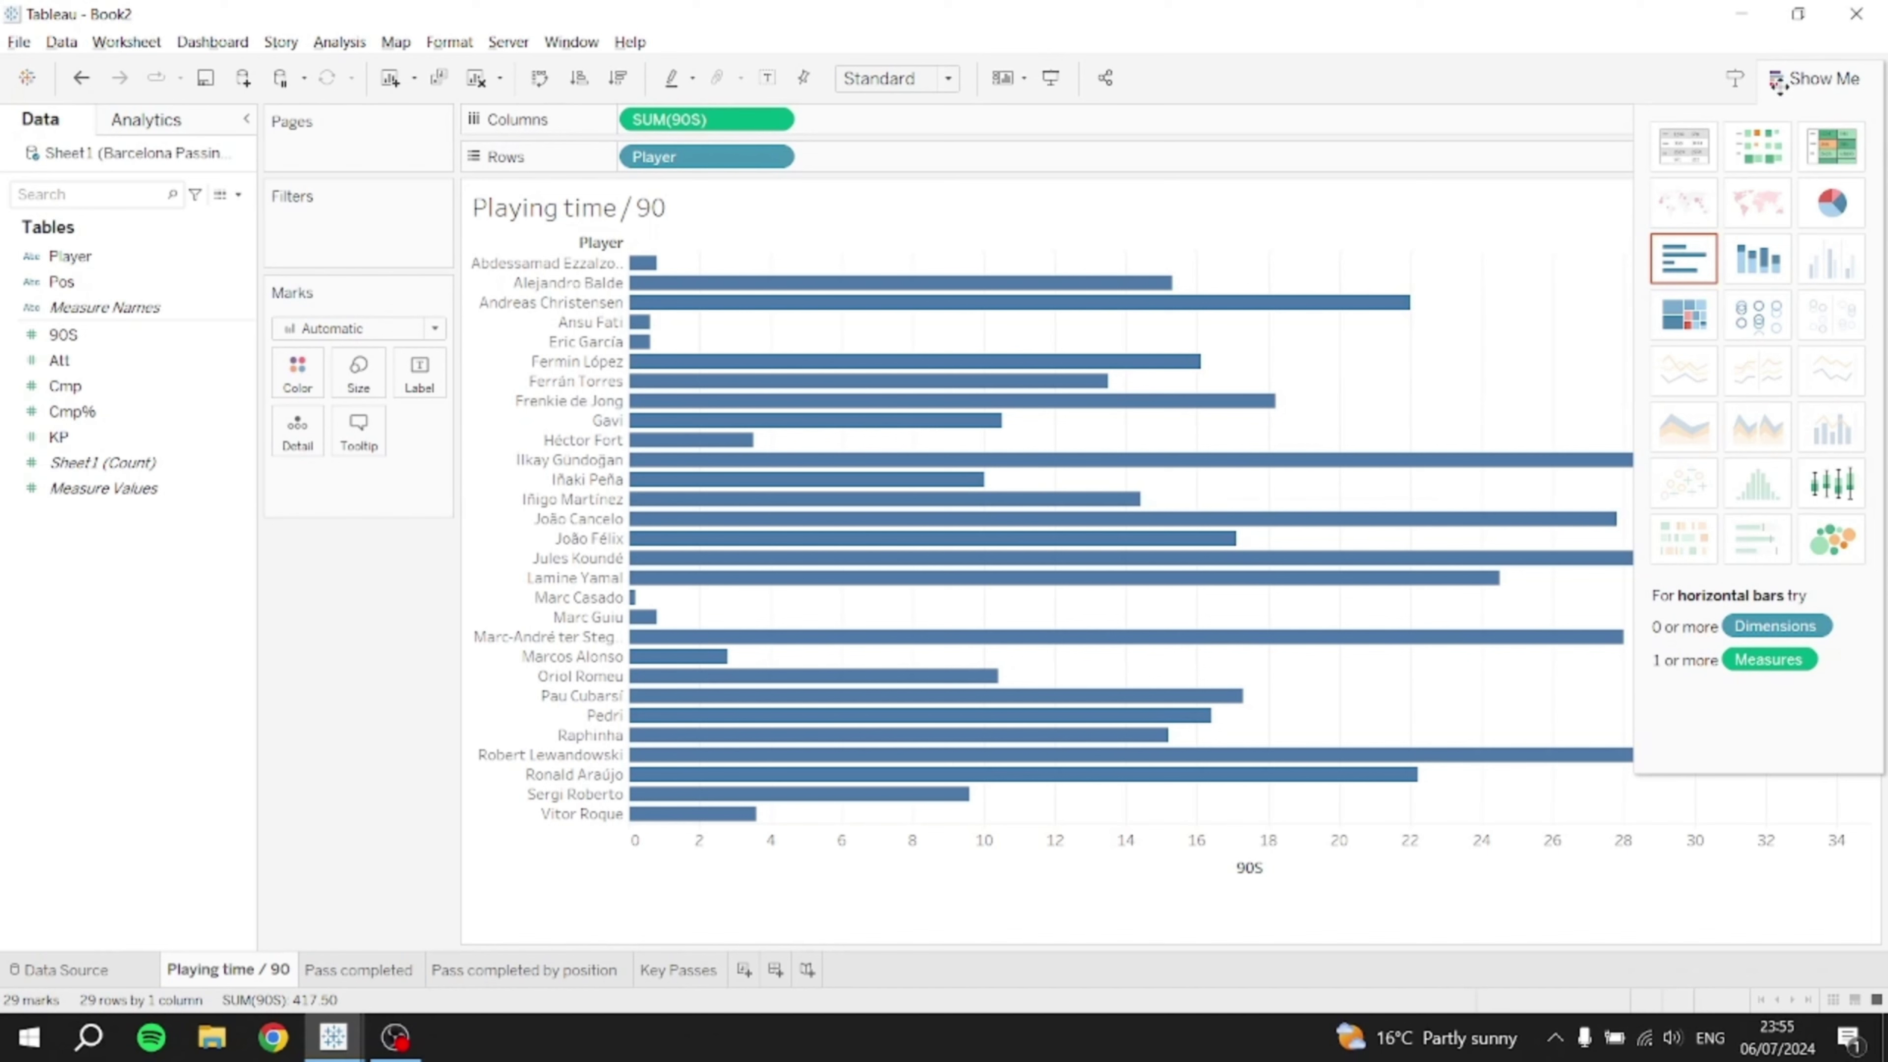
click(1826, 151)
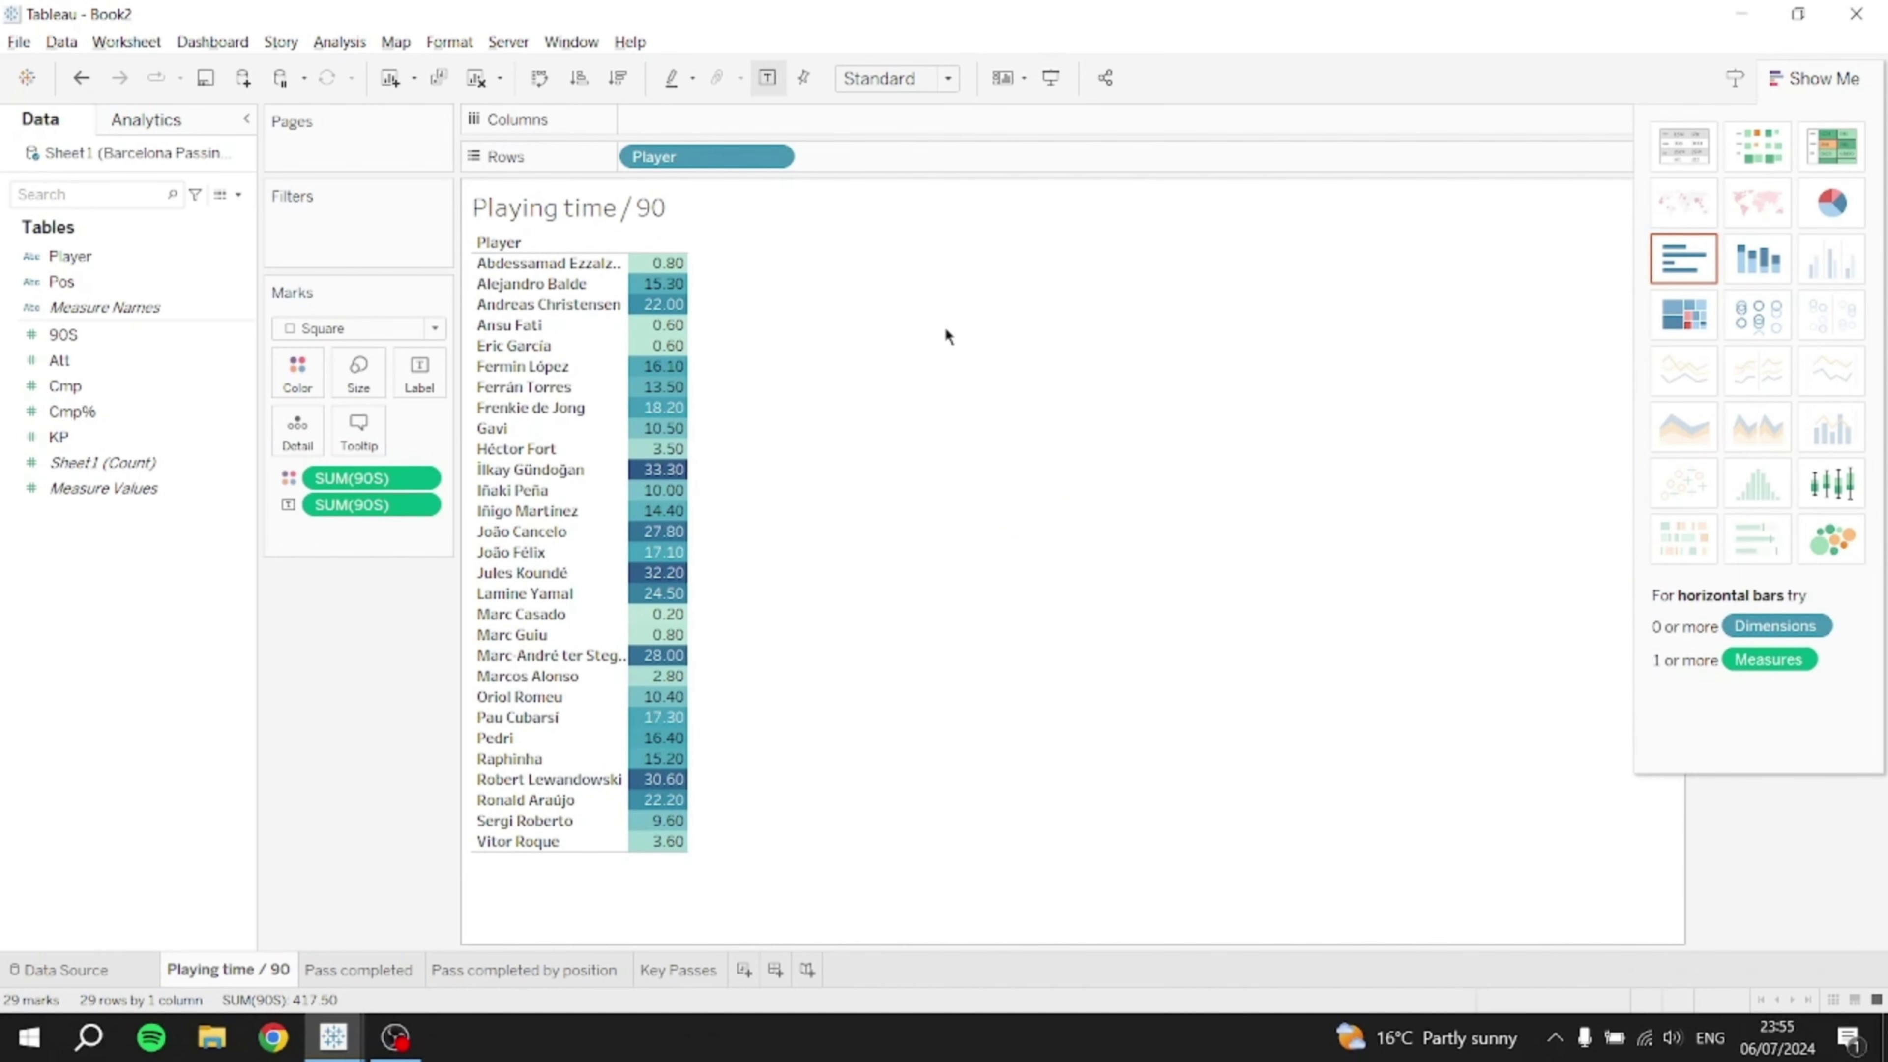
click(625, 87)
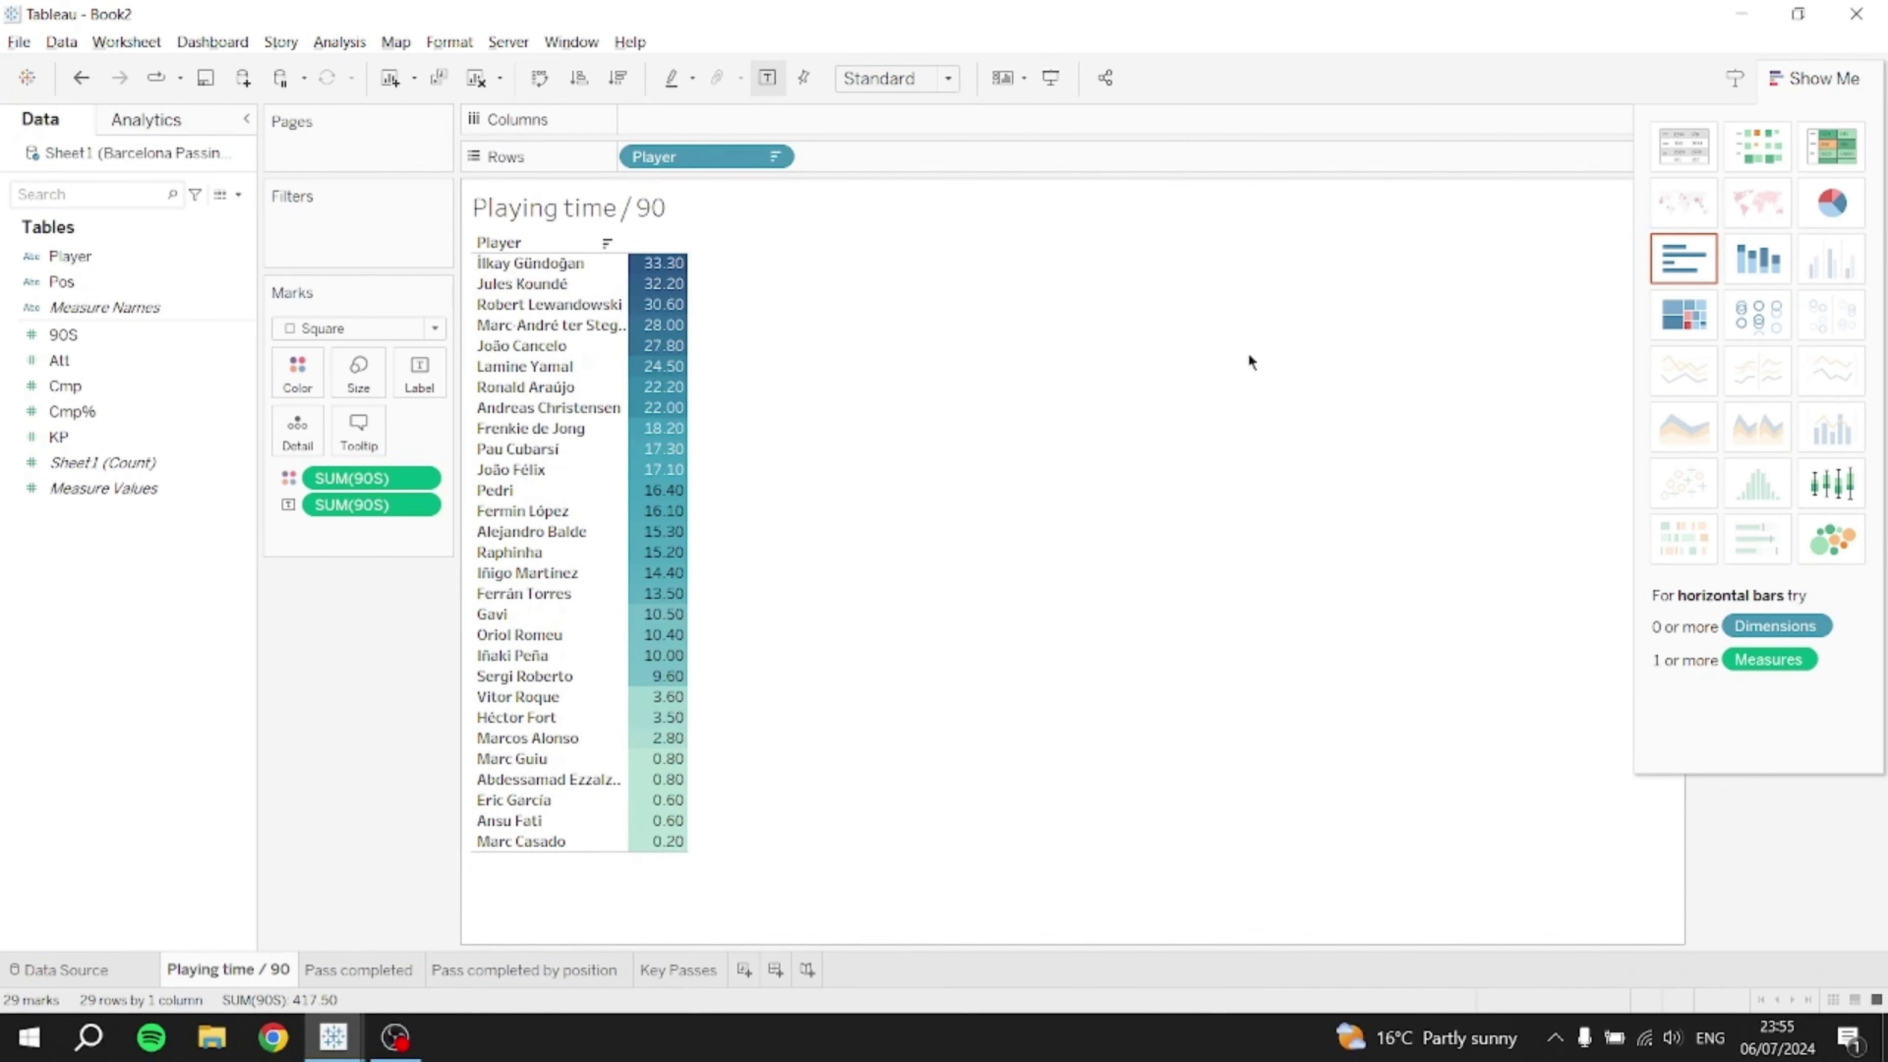
click(1805, 77)
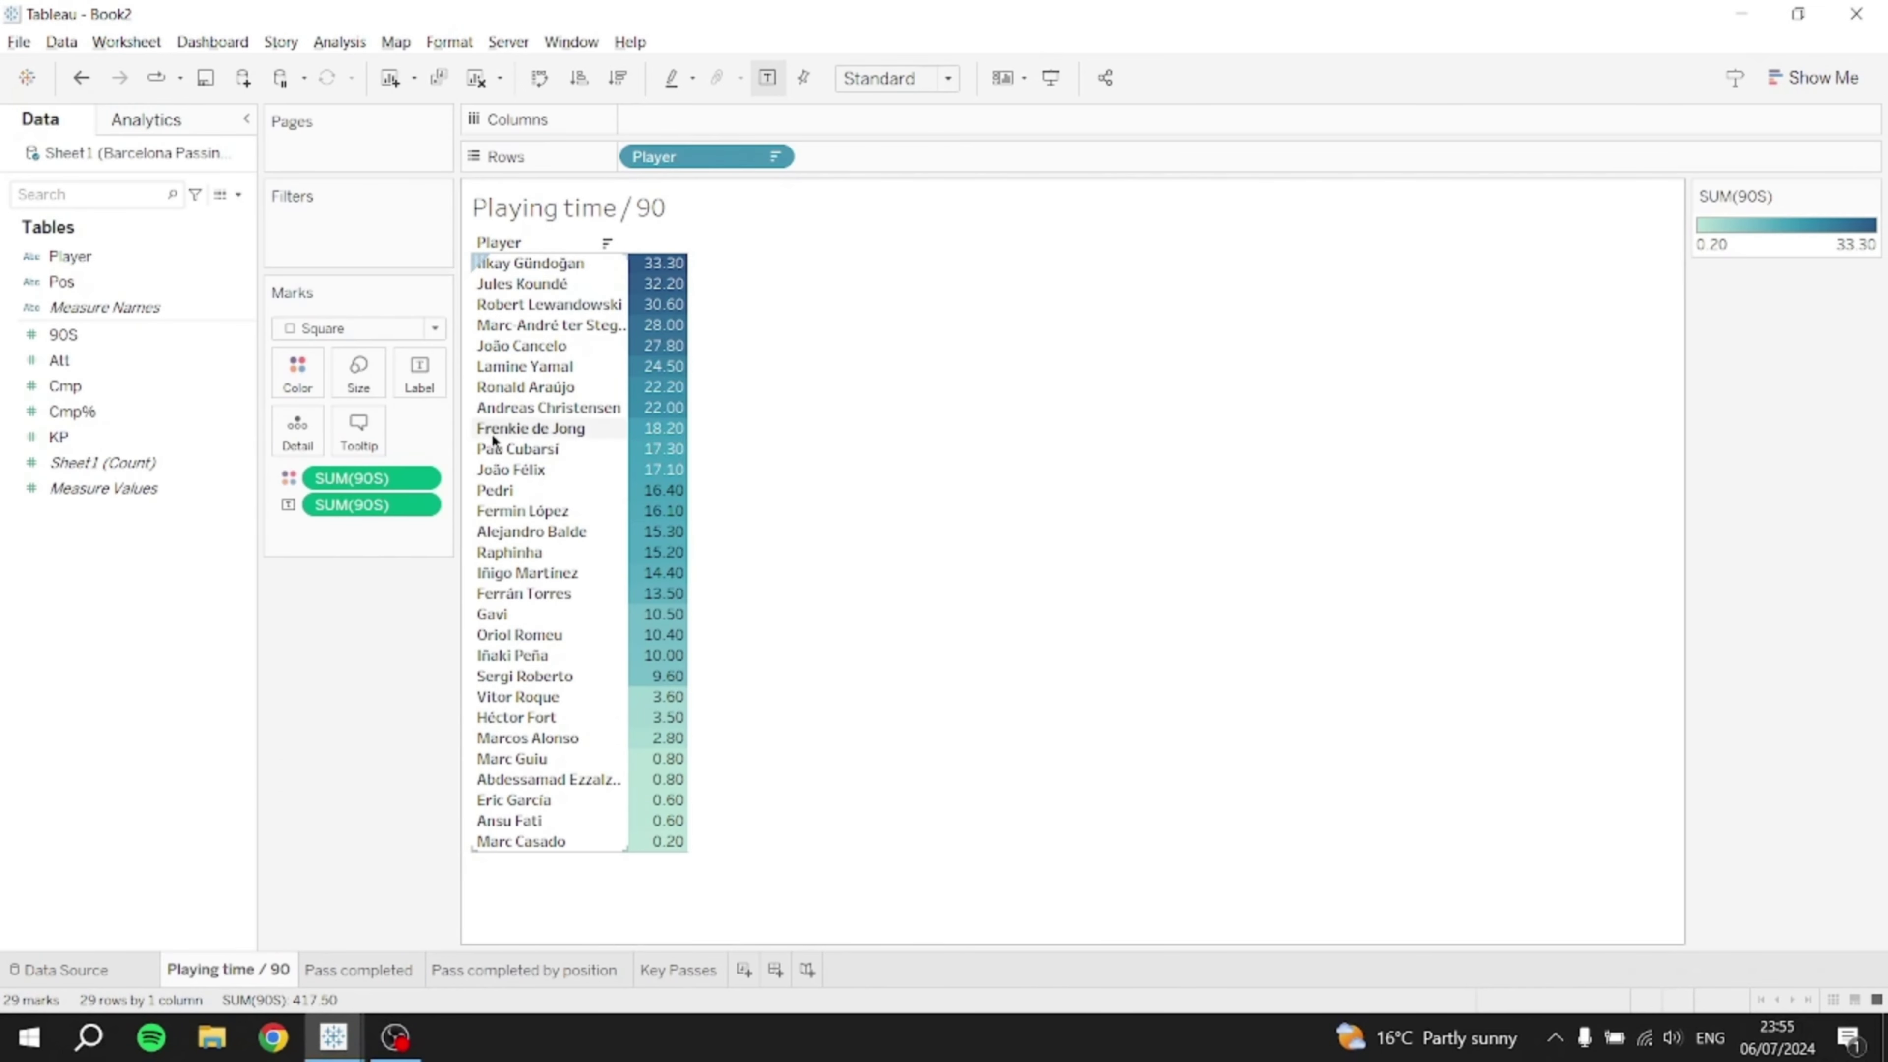
- Change the highlight table's 90S color palette to Gray
click(306, 381)
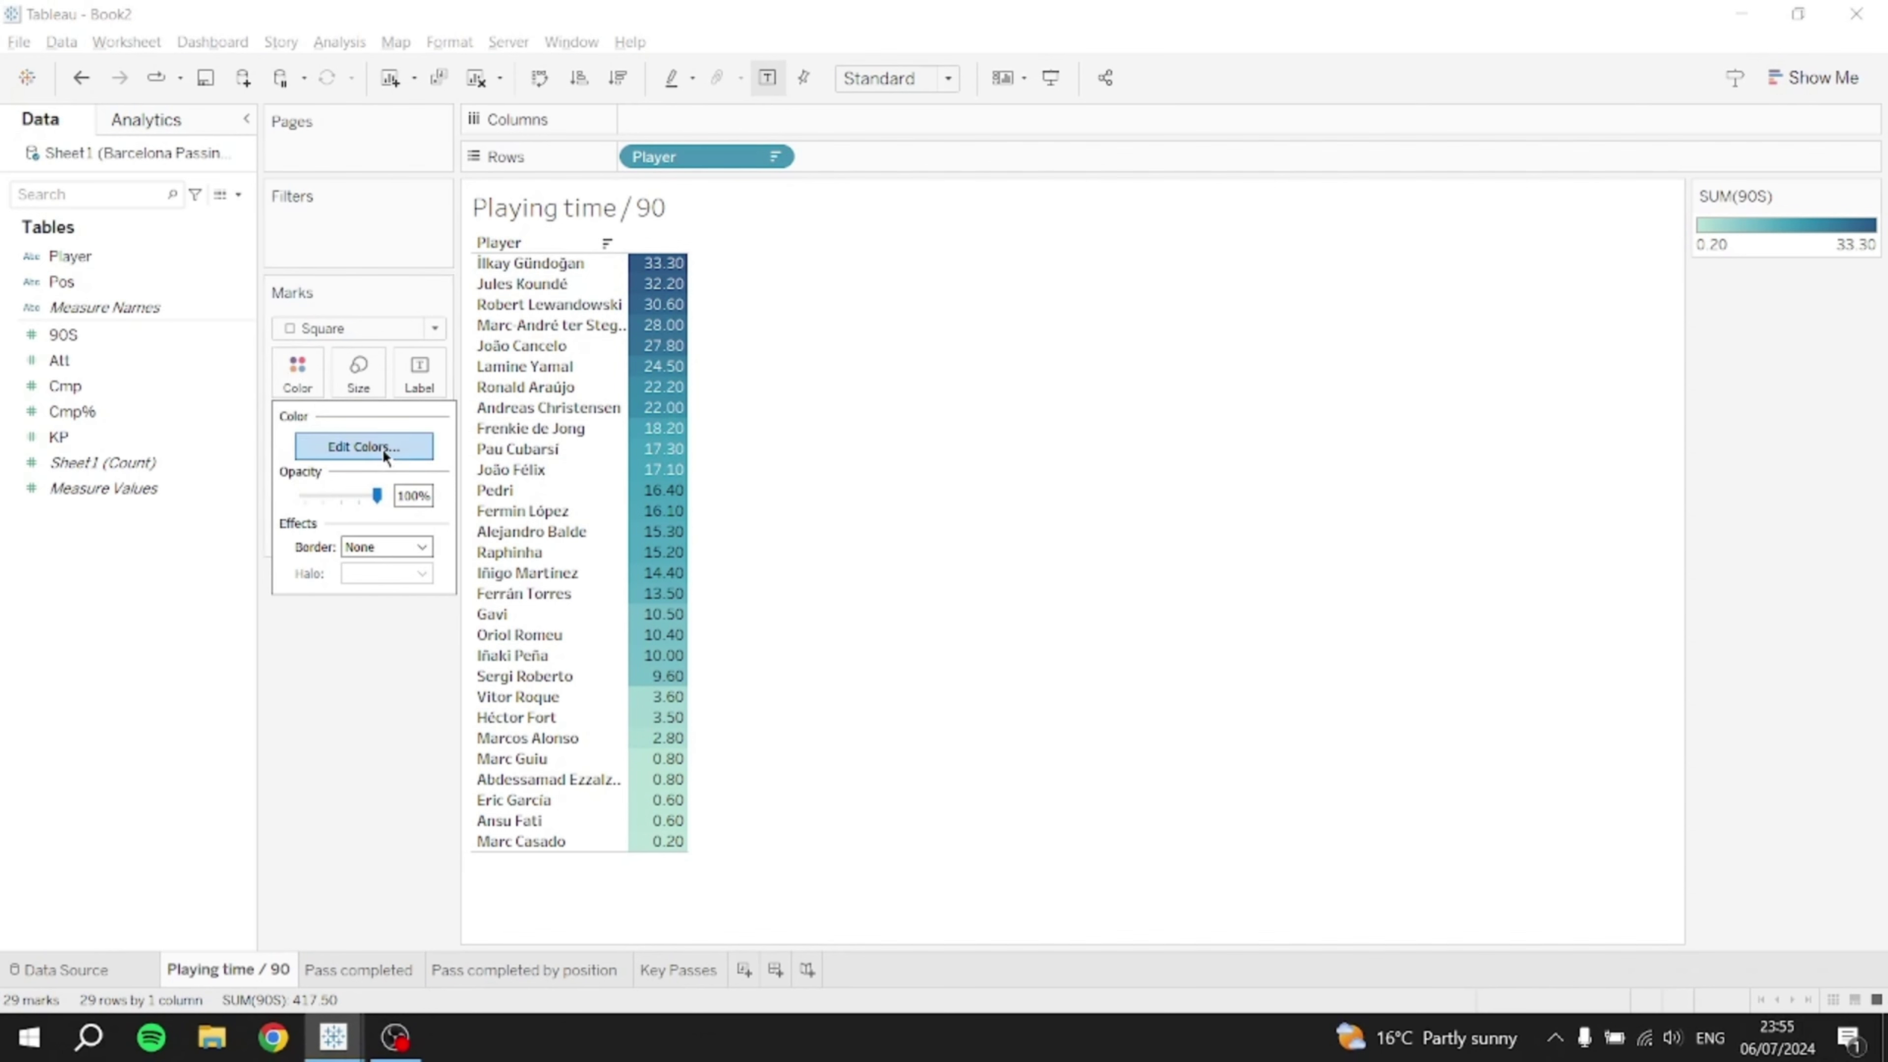
click(369, 448)
click(1129, 423)
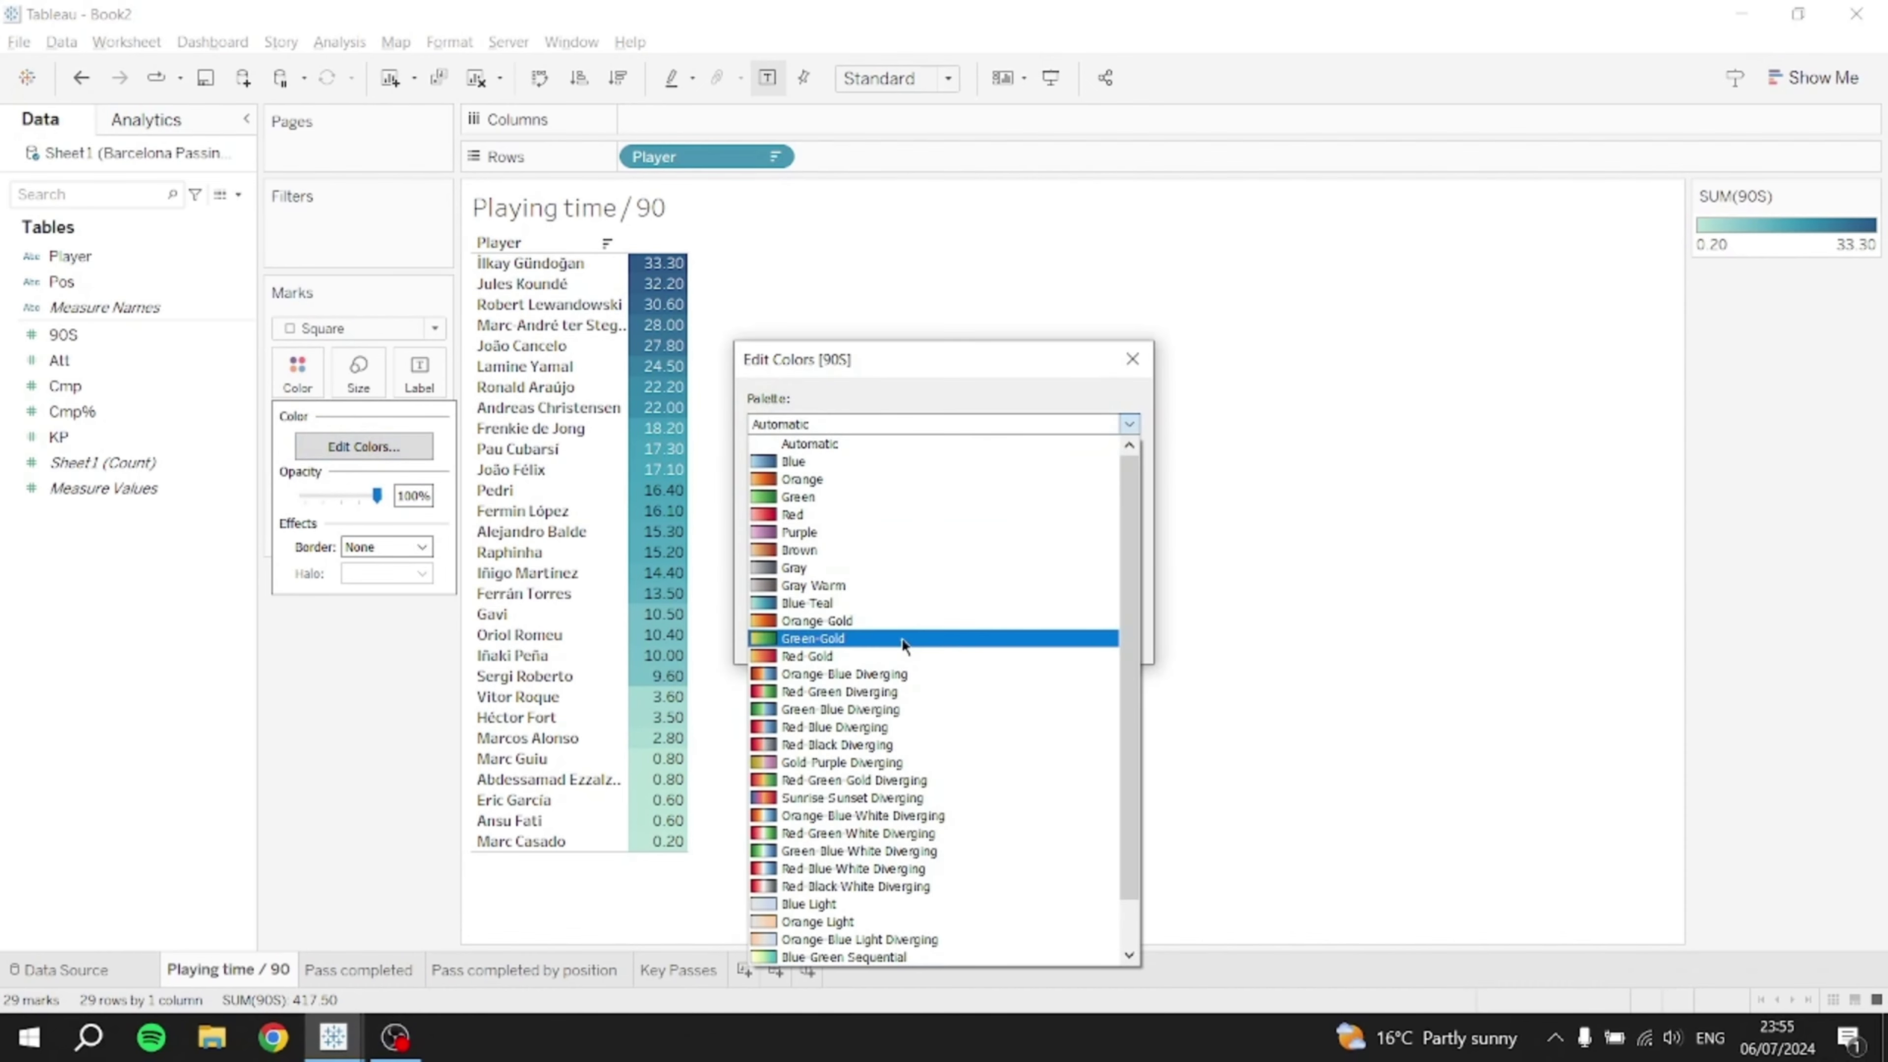
click(901, 567)
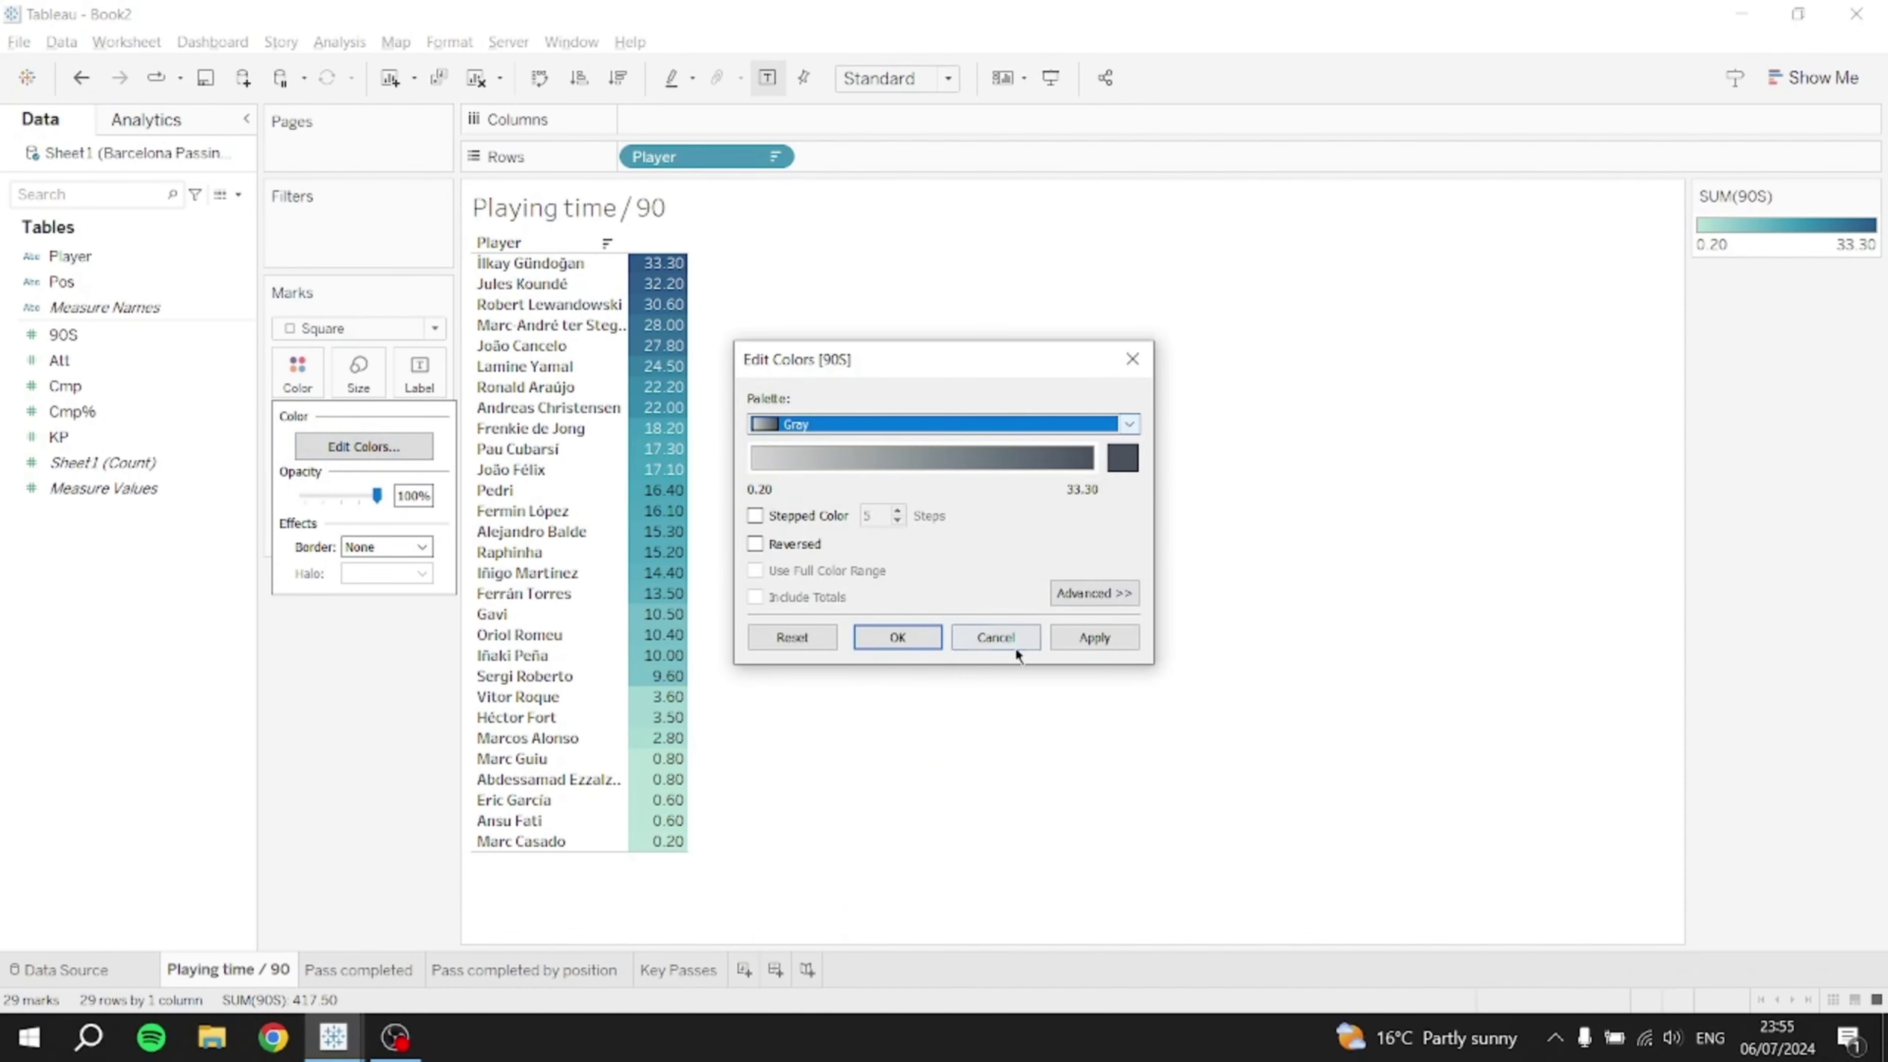
click(911, 637)
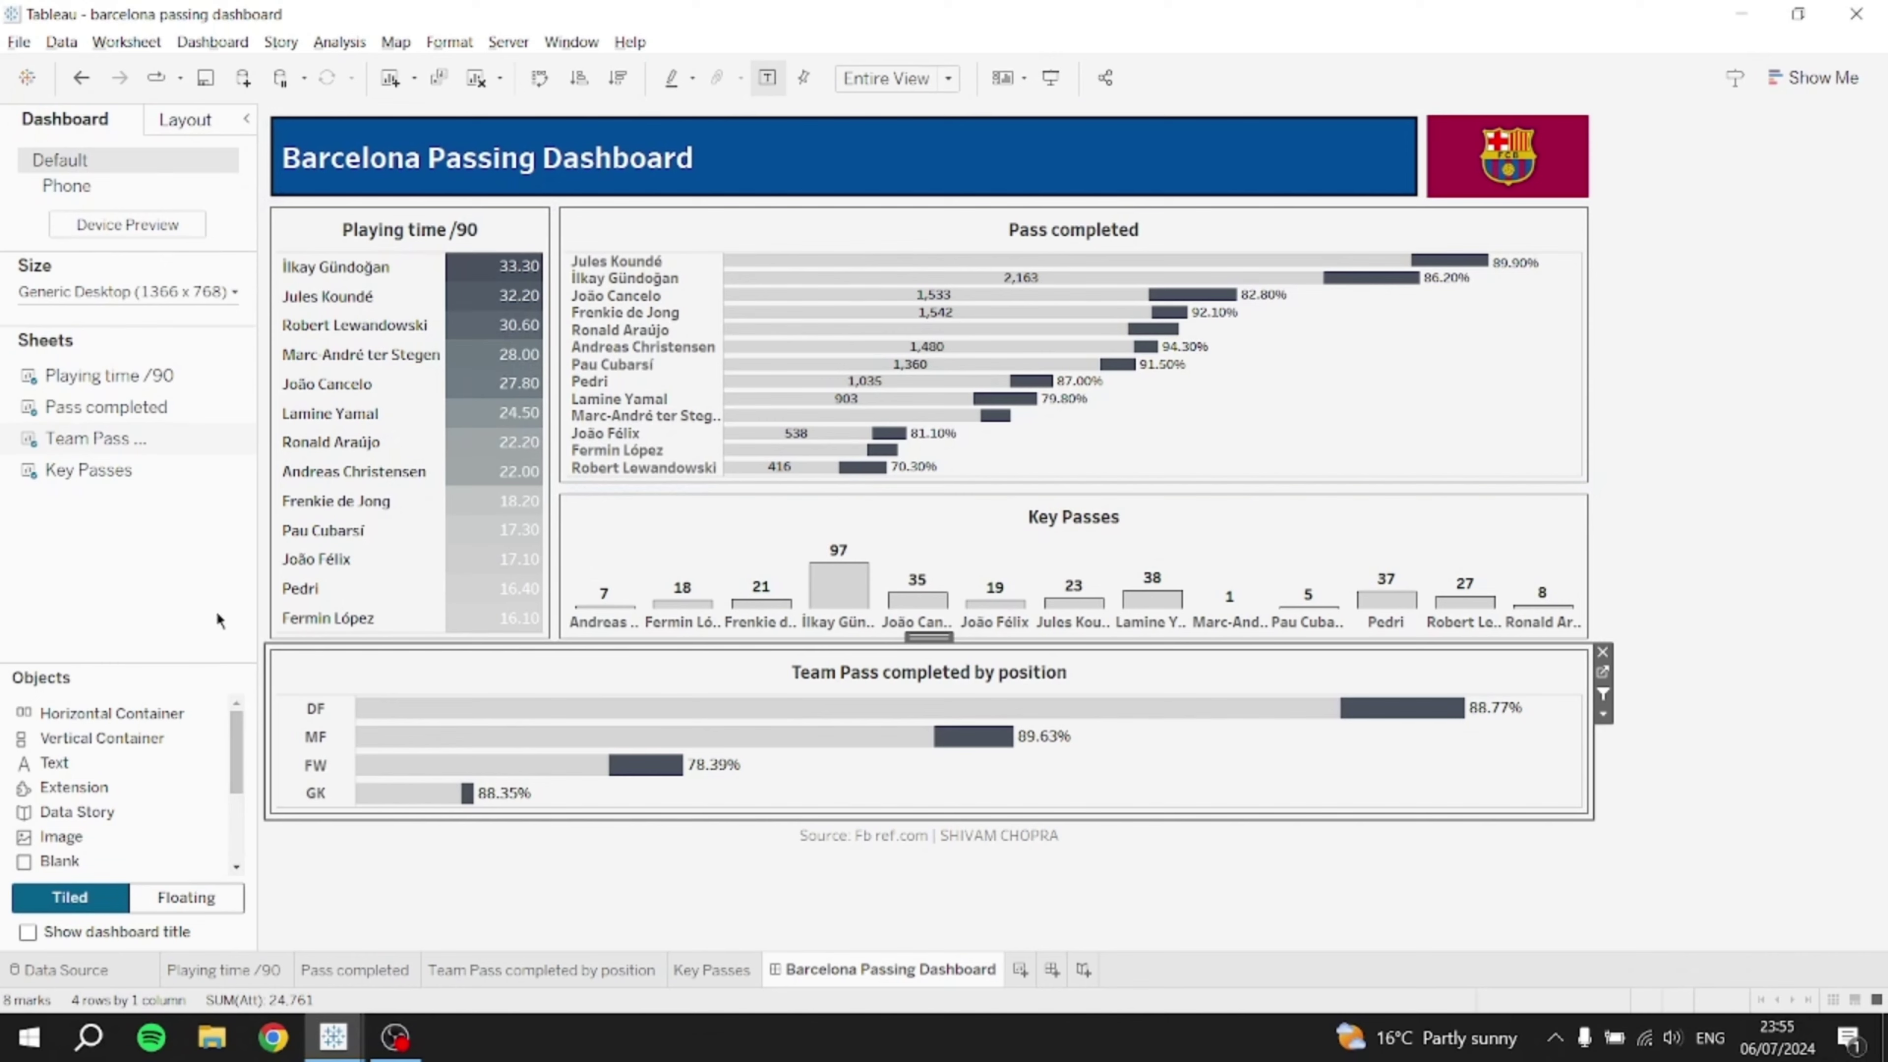
- Filter the Playing time / 90 table on the average of 90S with a range from 16 to 33.3
key(alt+Tab)
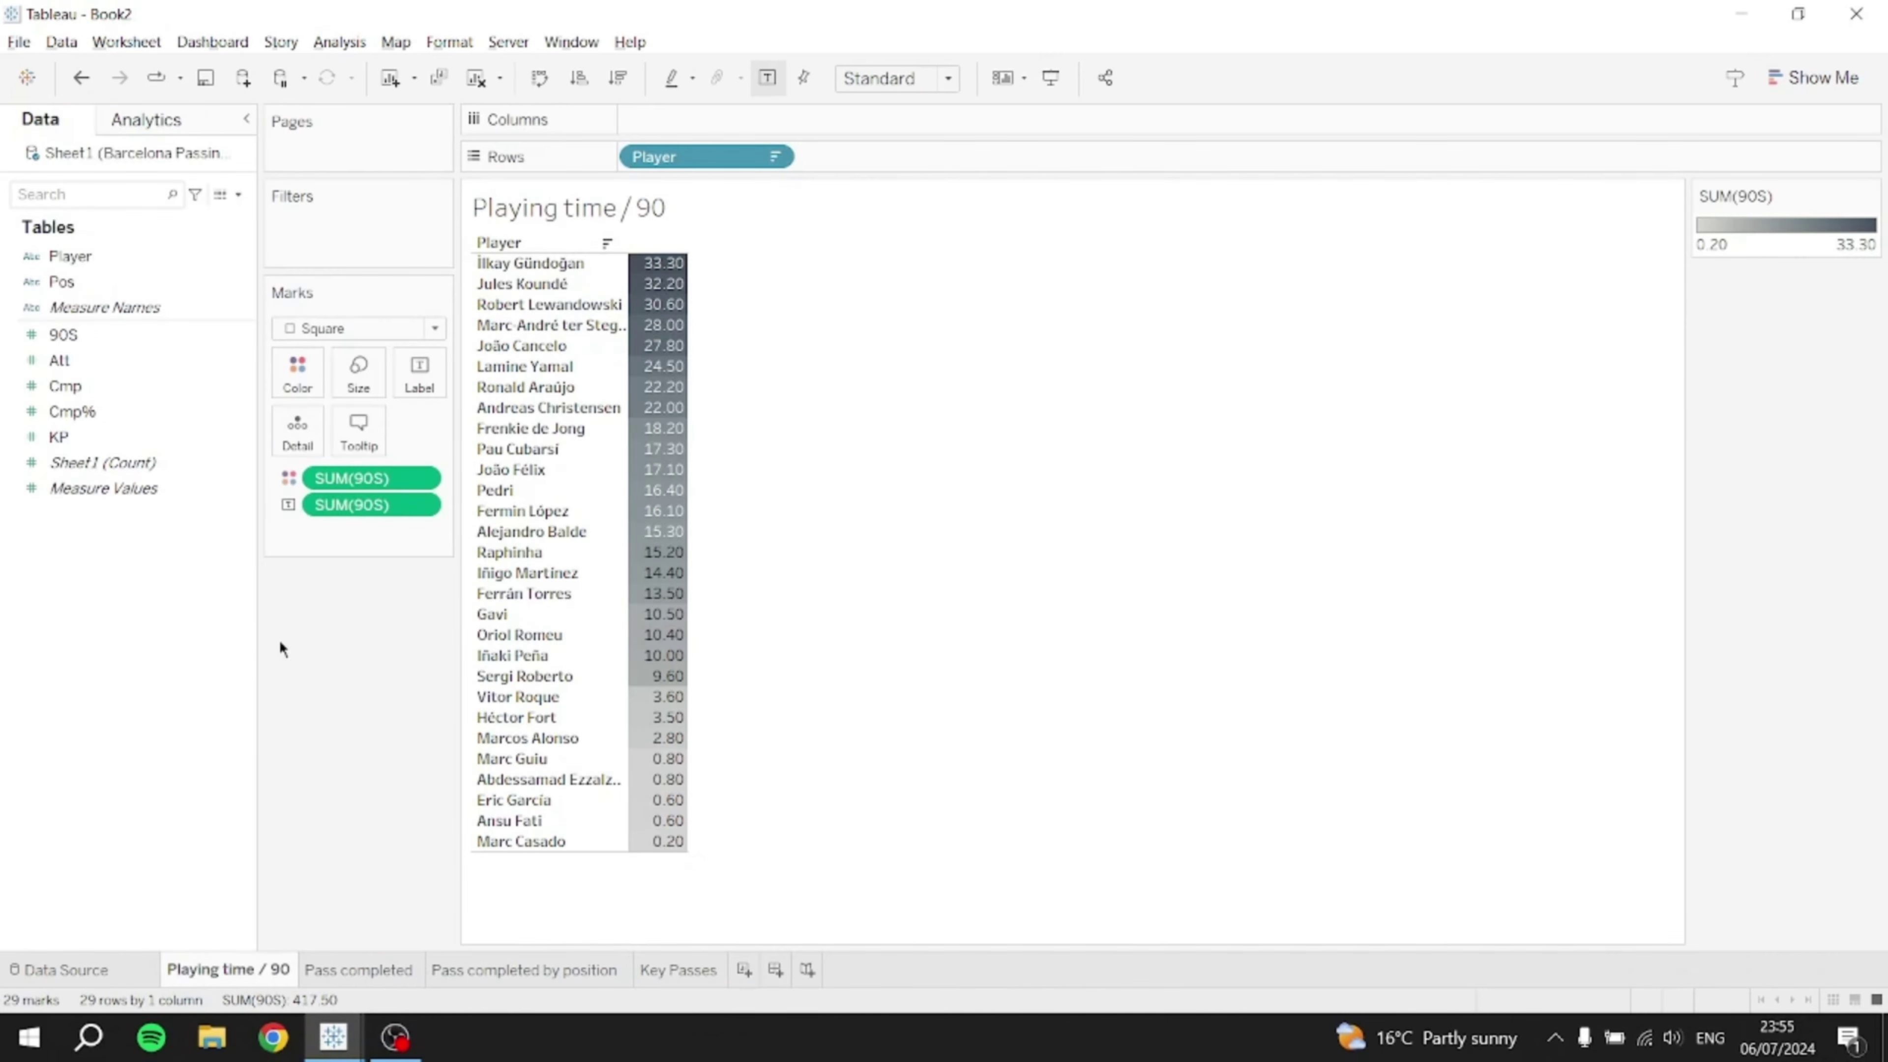
click(97, 339)
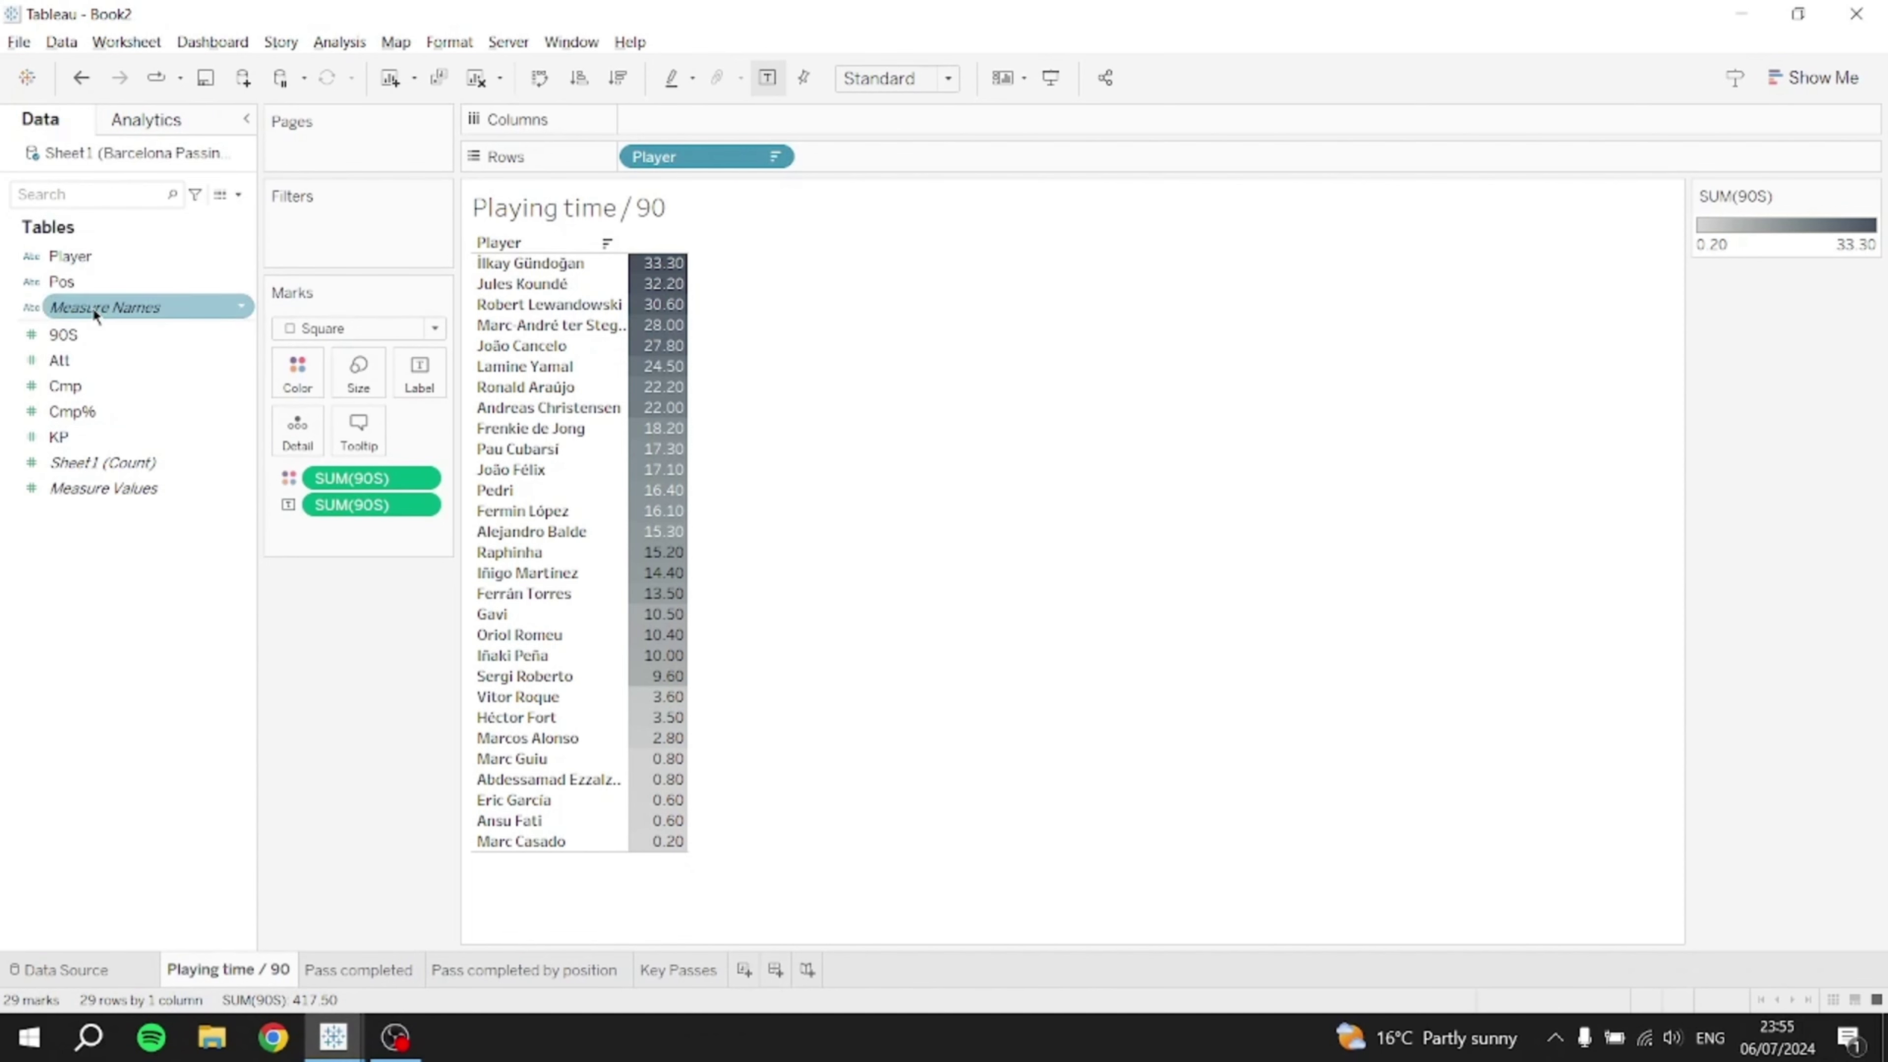
drag(75, 329, 339, 237)
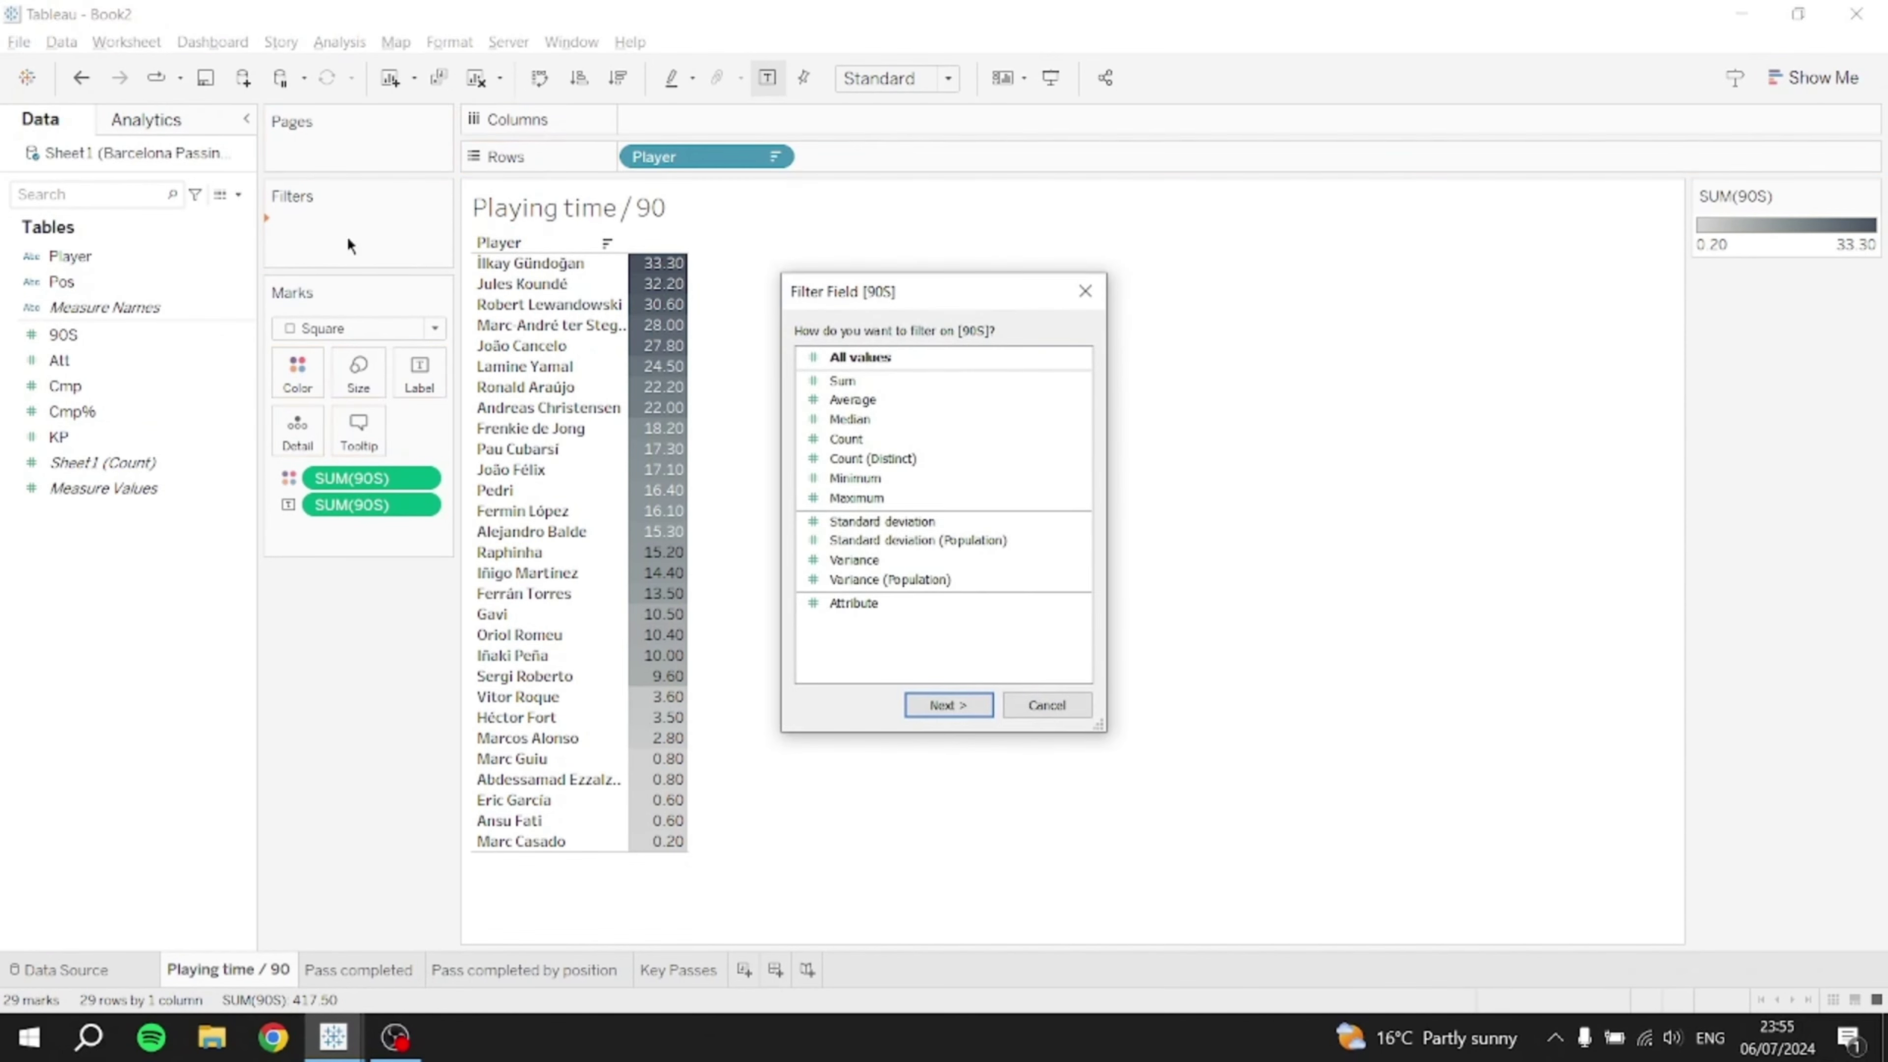
click(870, 402)
click(948, 704)
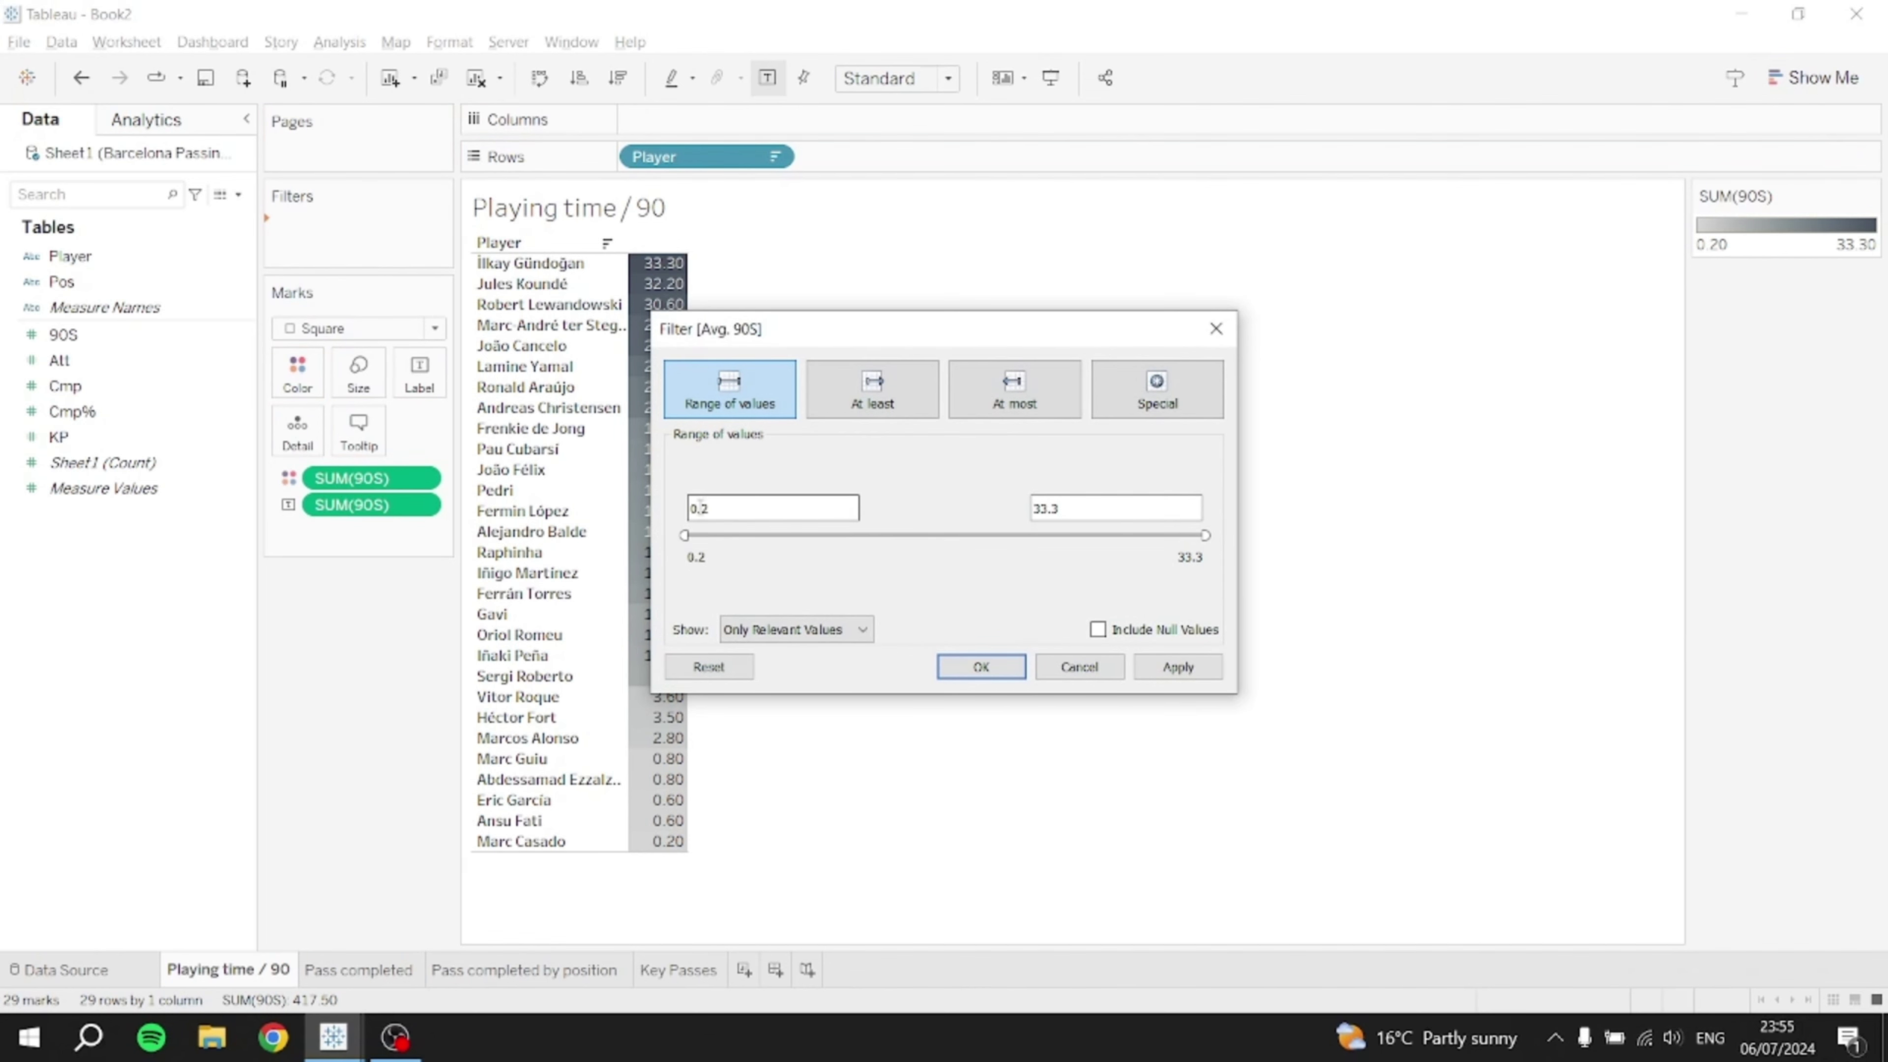
drag(874, 335, 1011, 320)
drag(945, 494, 741, 510)
text(16)
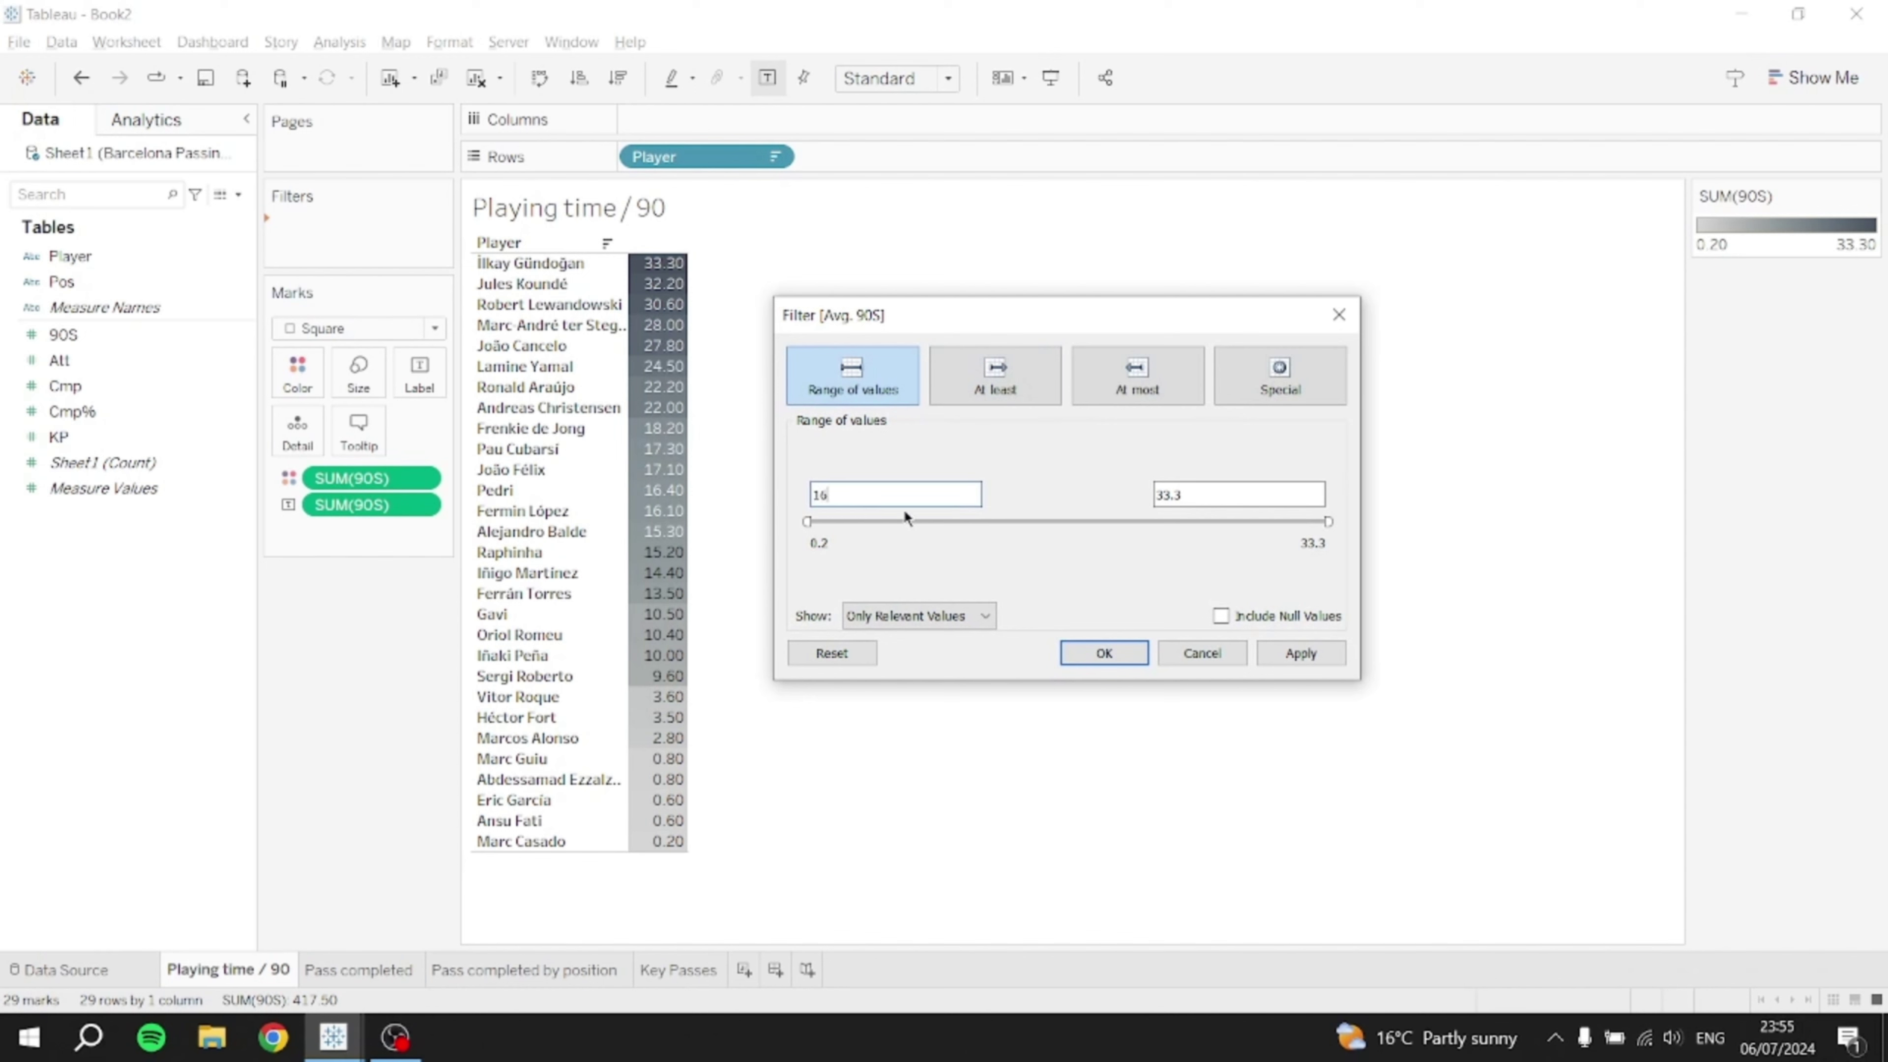
click(1037, 447)
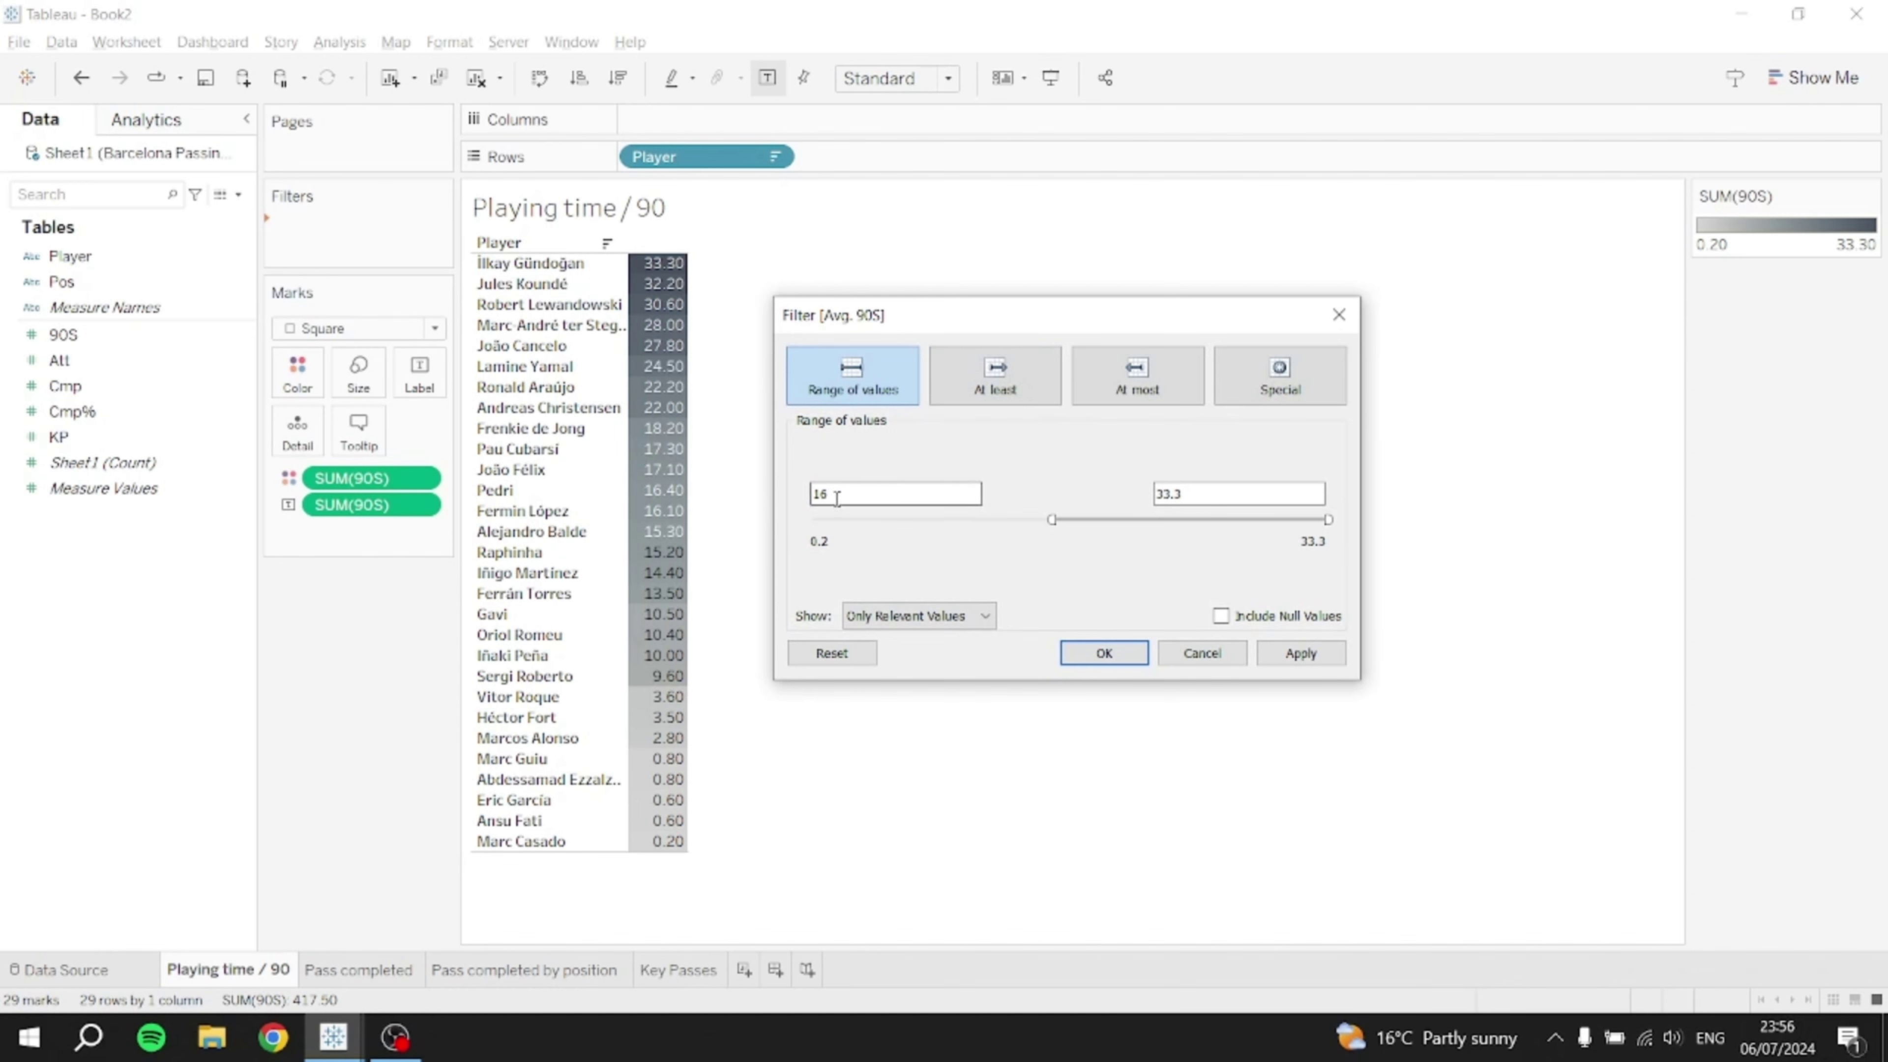
click(1104, 653)
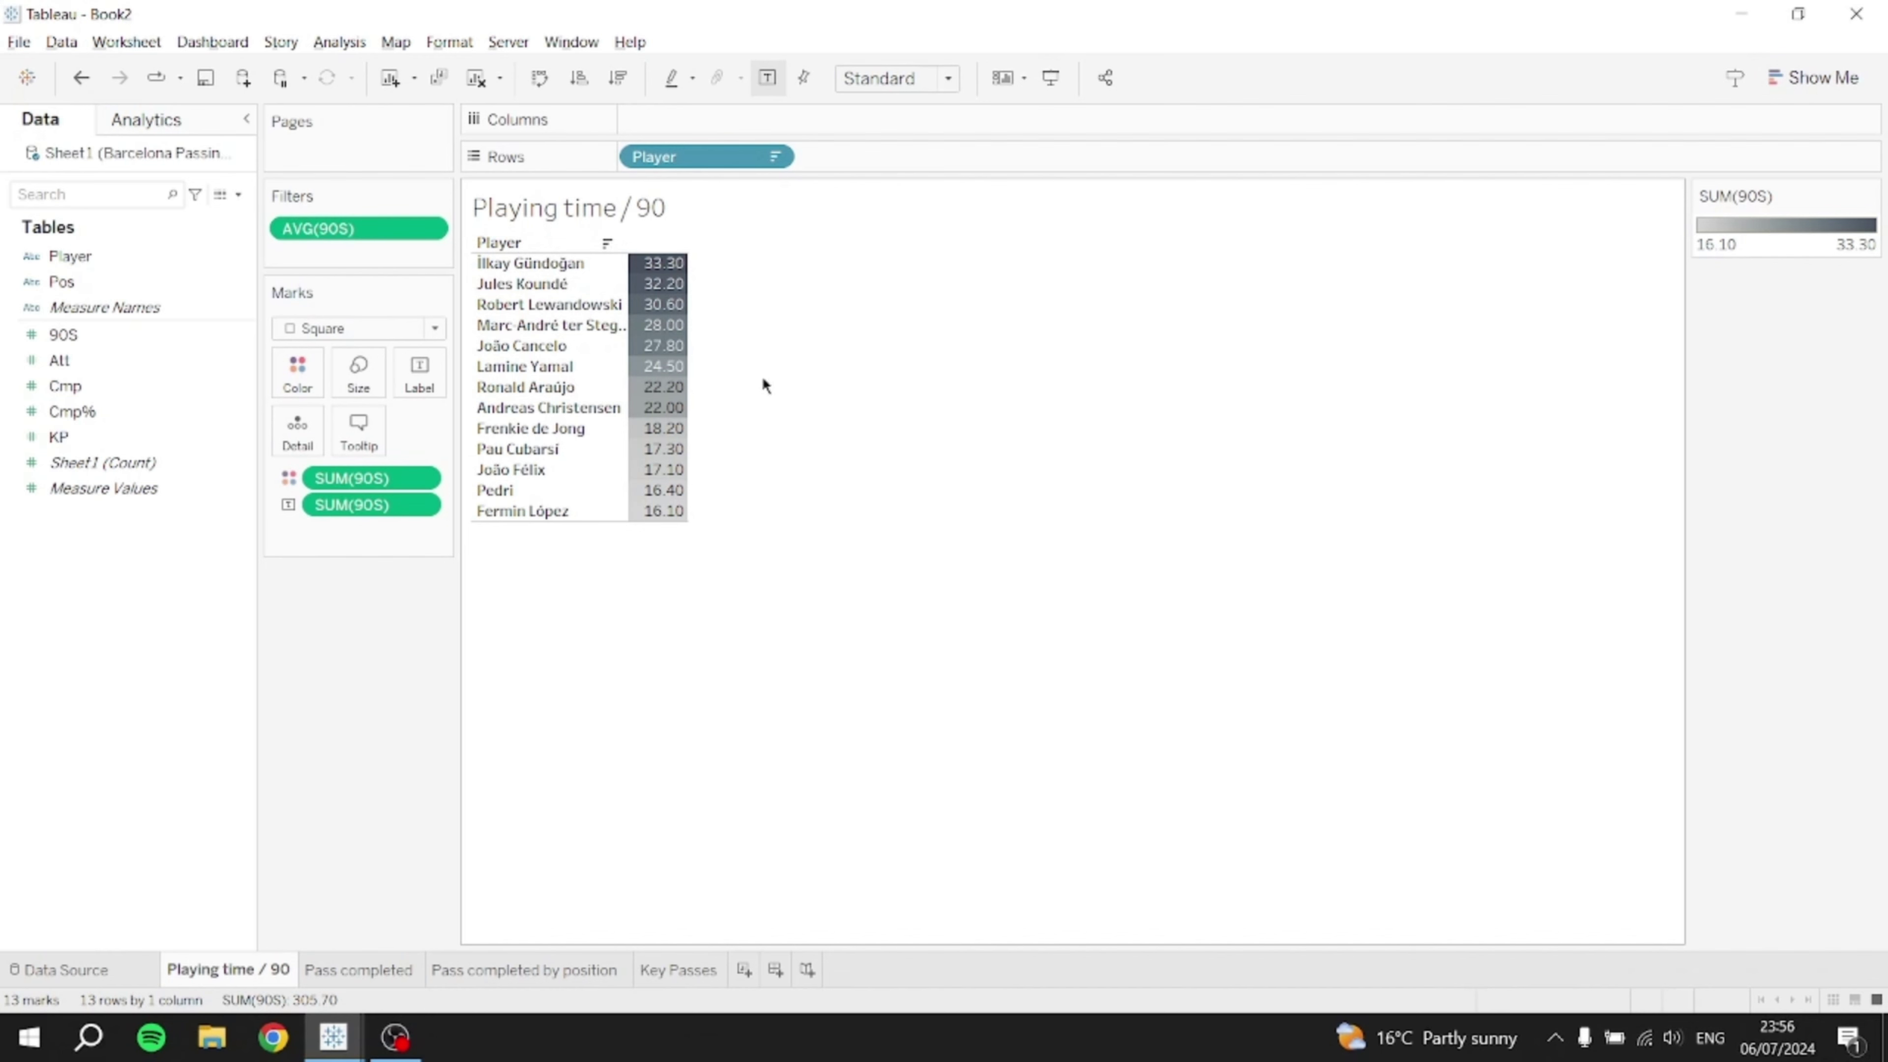
- Hide the SUM(90S) color legend and fit the playing-time table to Entire View
click(1869, 195)
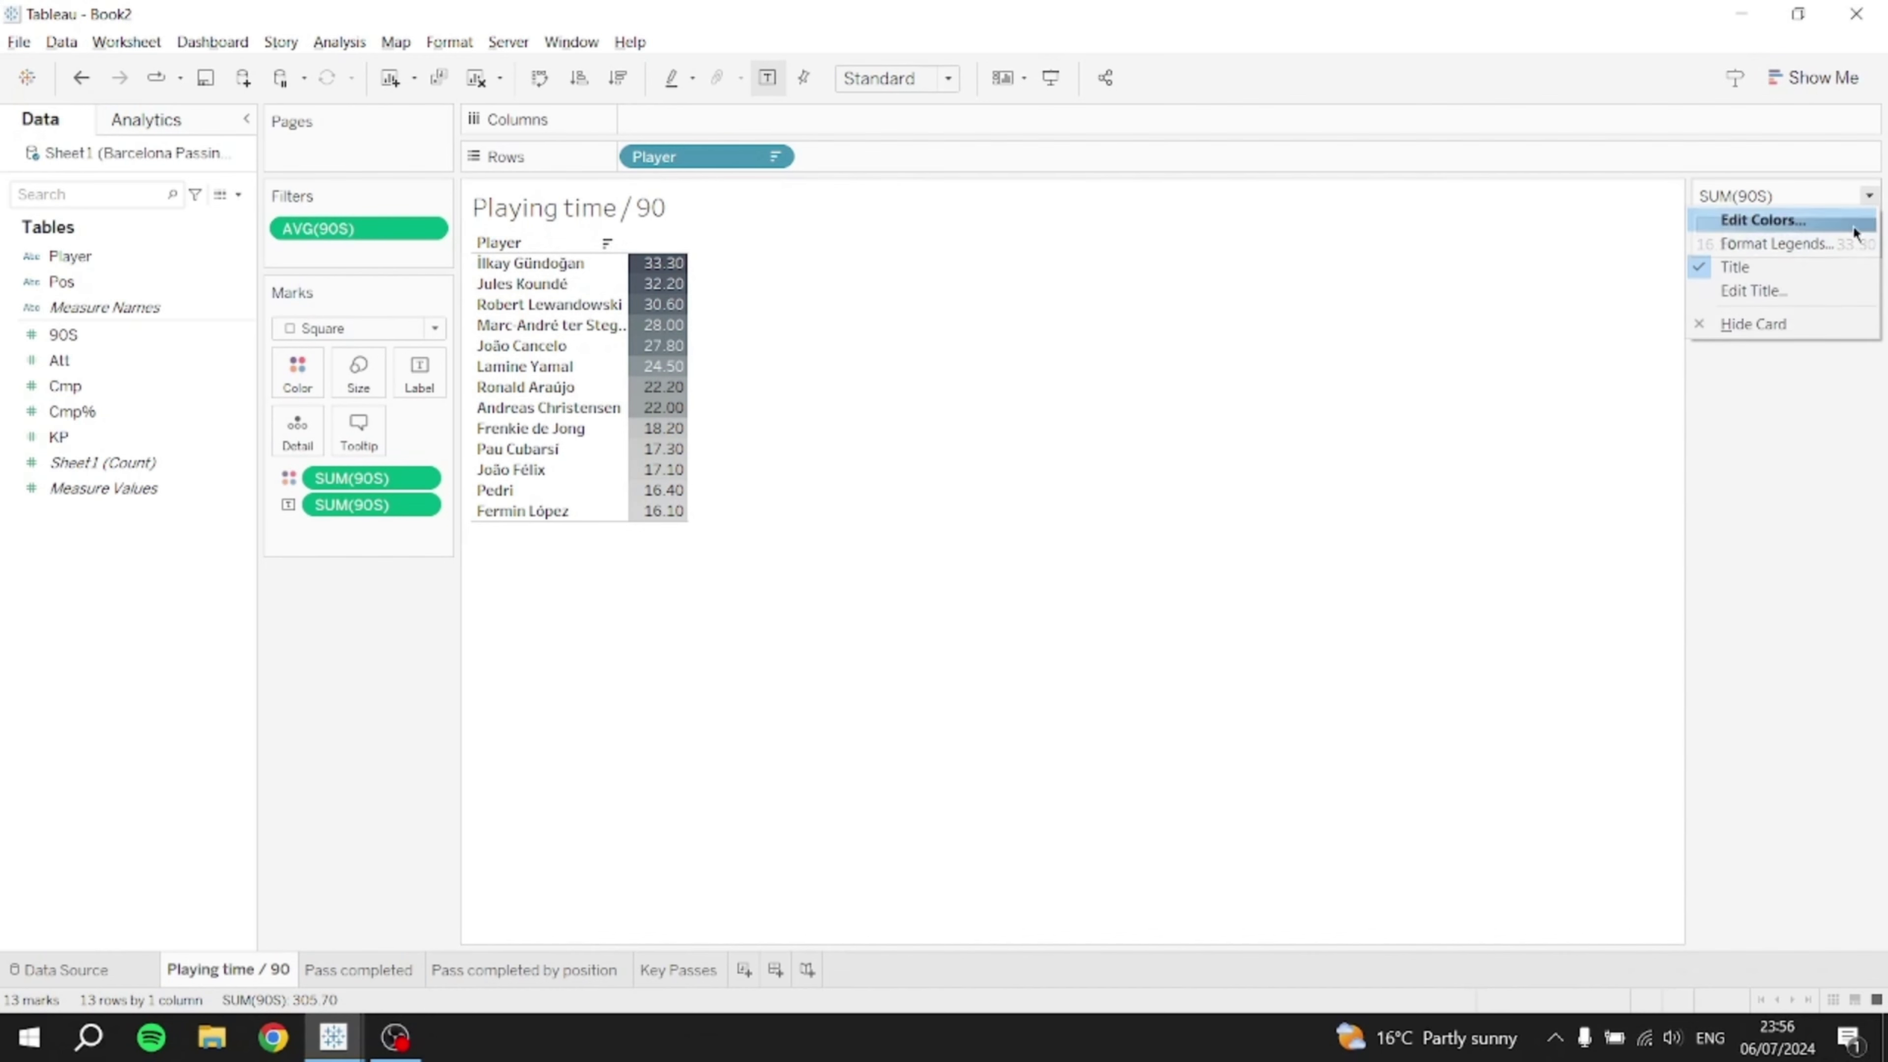
click(1797, 326)
click(948, 79)
click(888, 160)
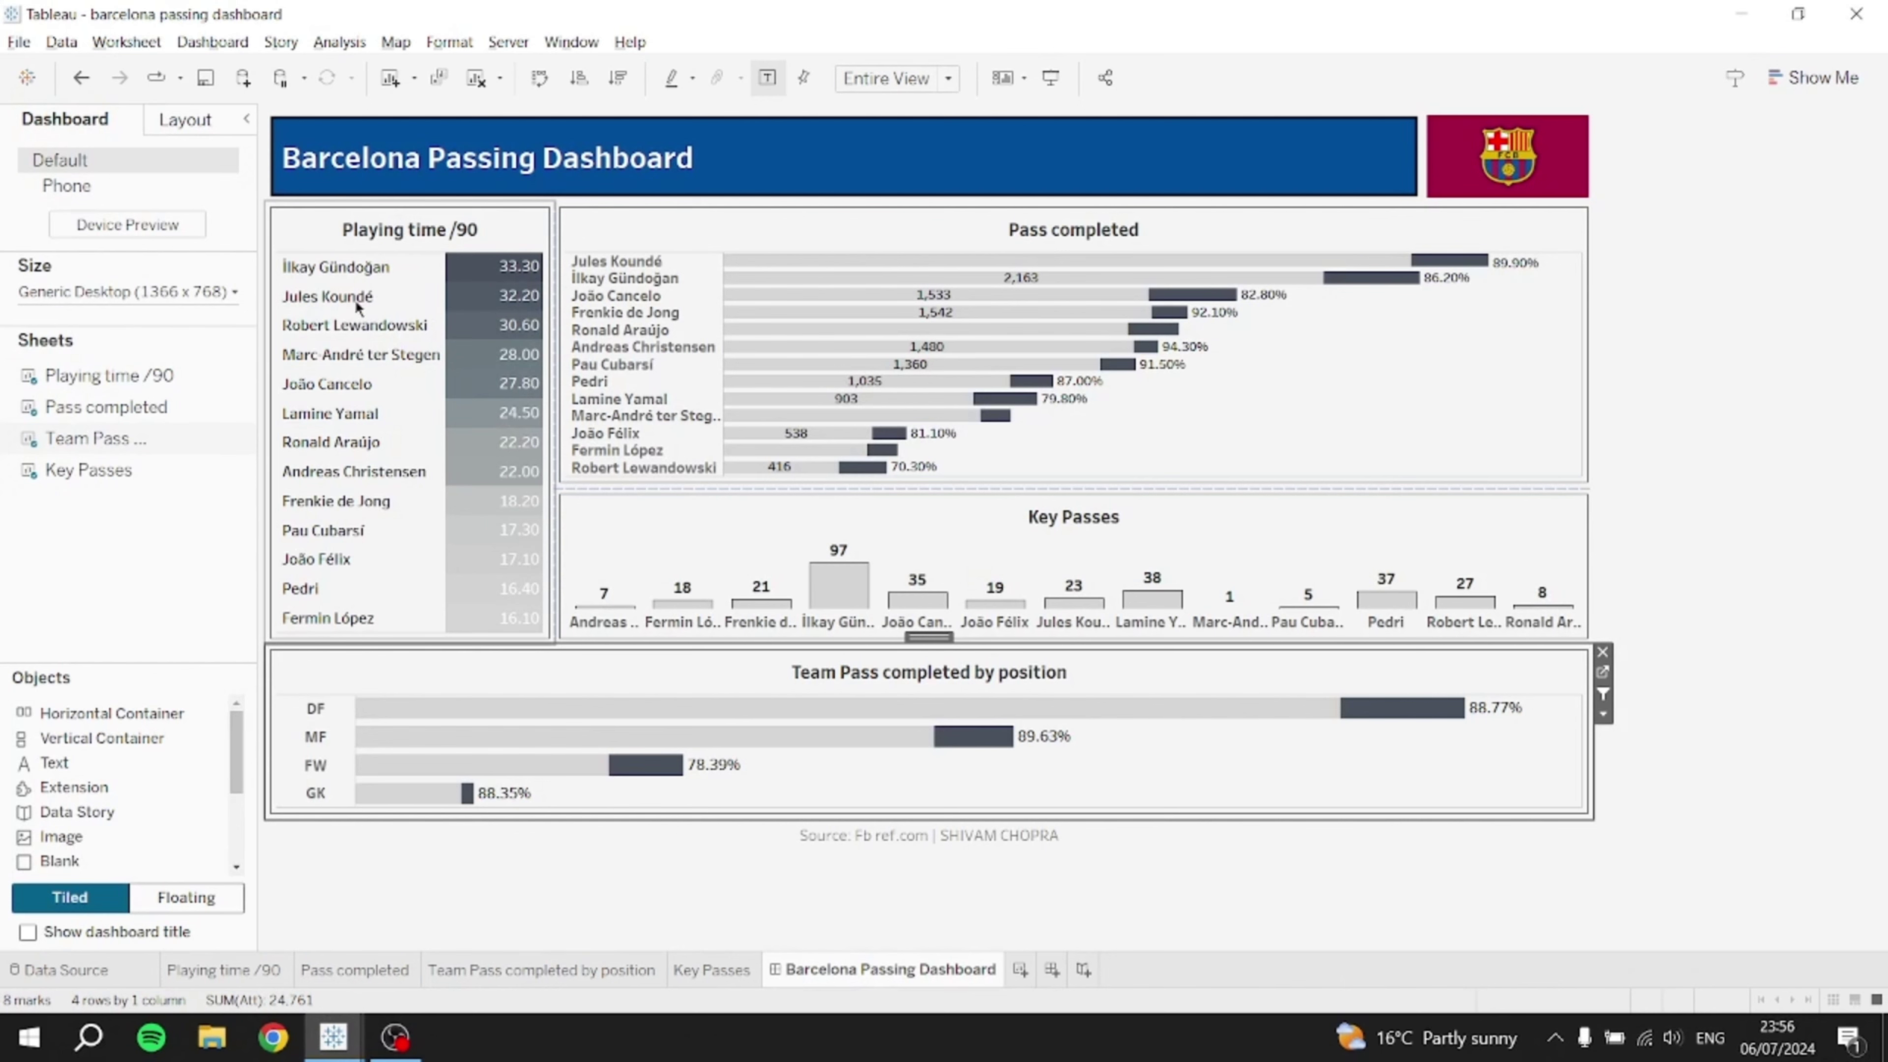
- On the Pass completed sheet, build bar charts with Player as rows and the sums of Att and Cmp as columns
key(alt+Tab)
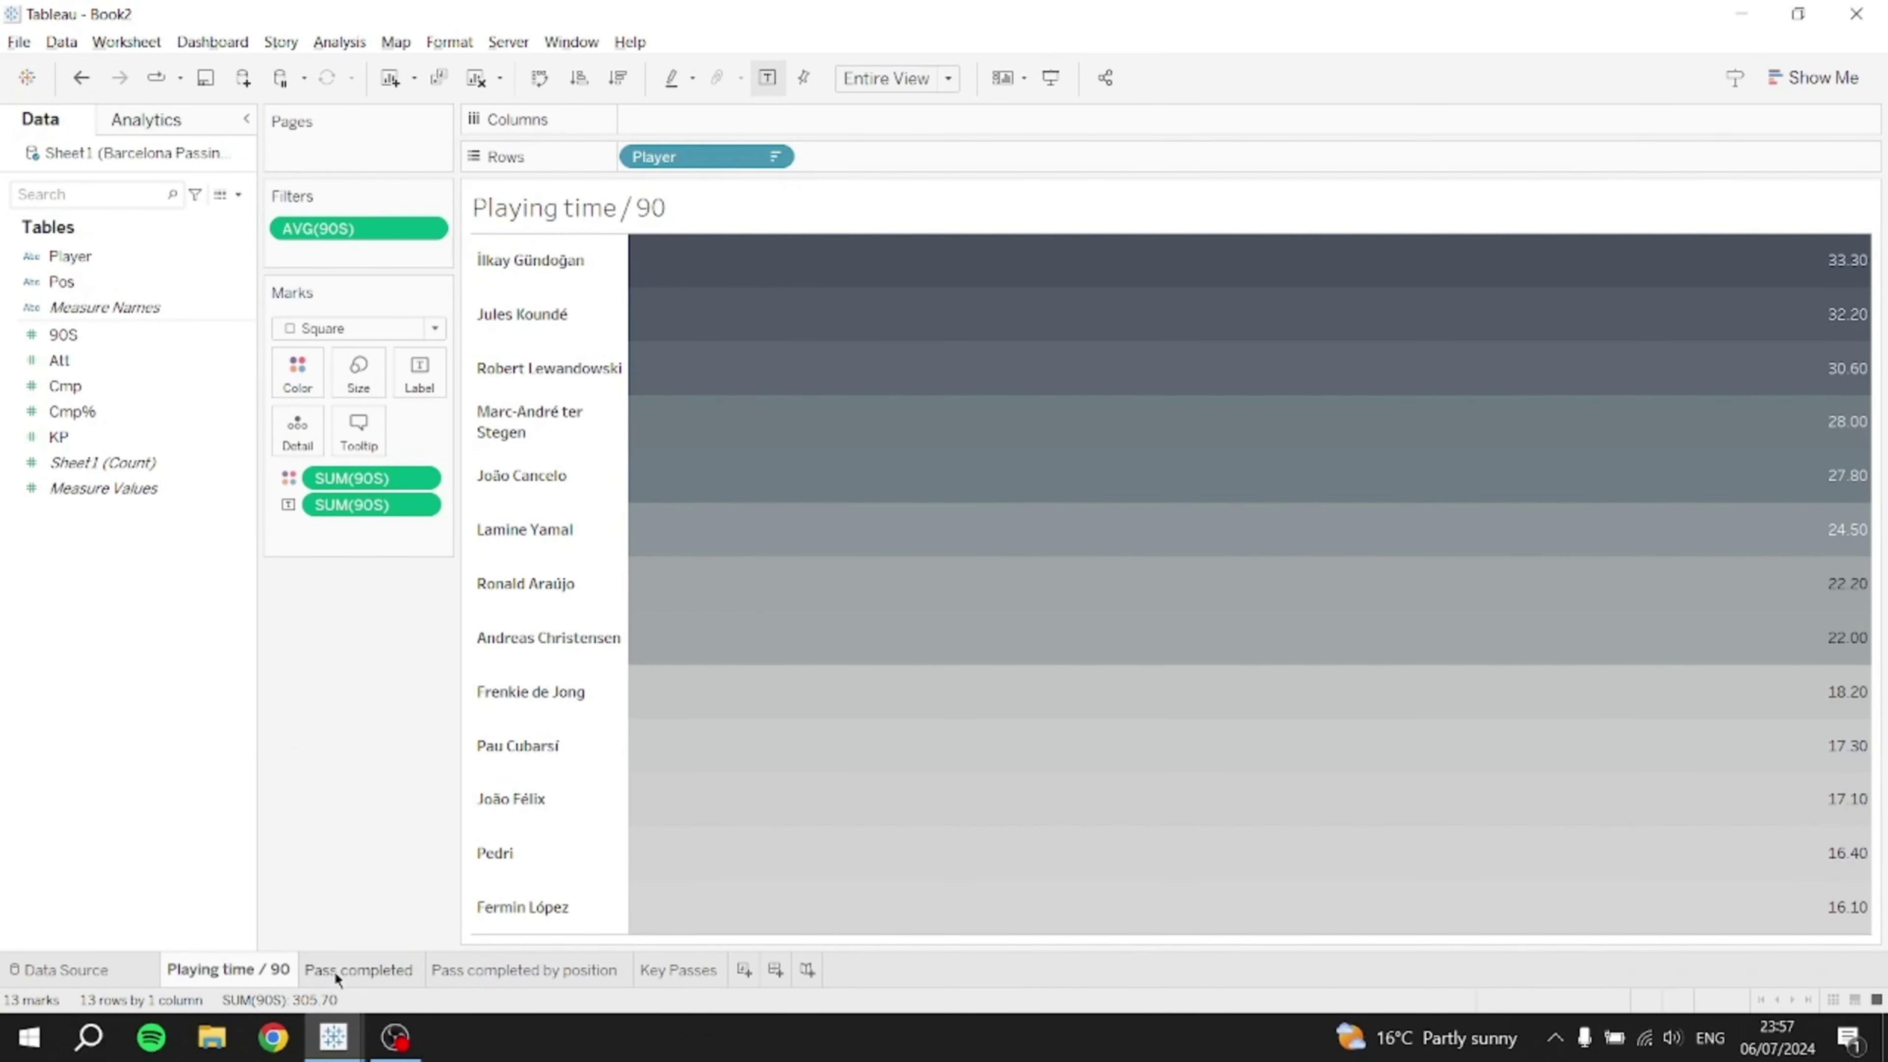
click(364, 969)
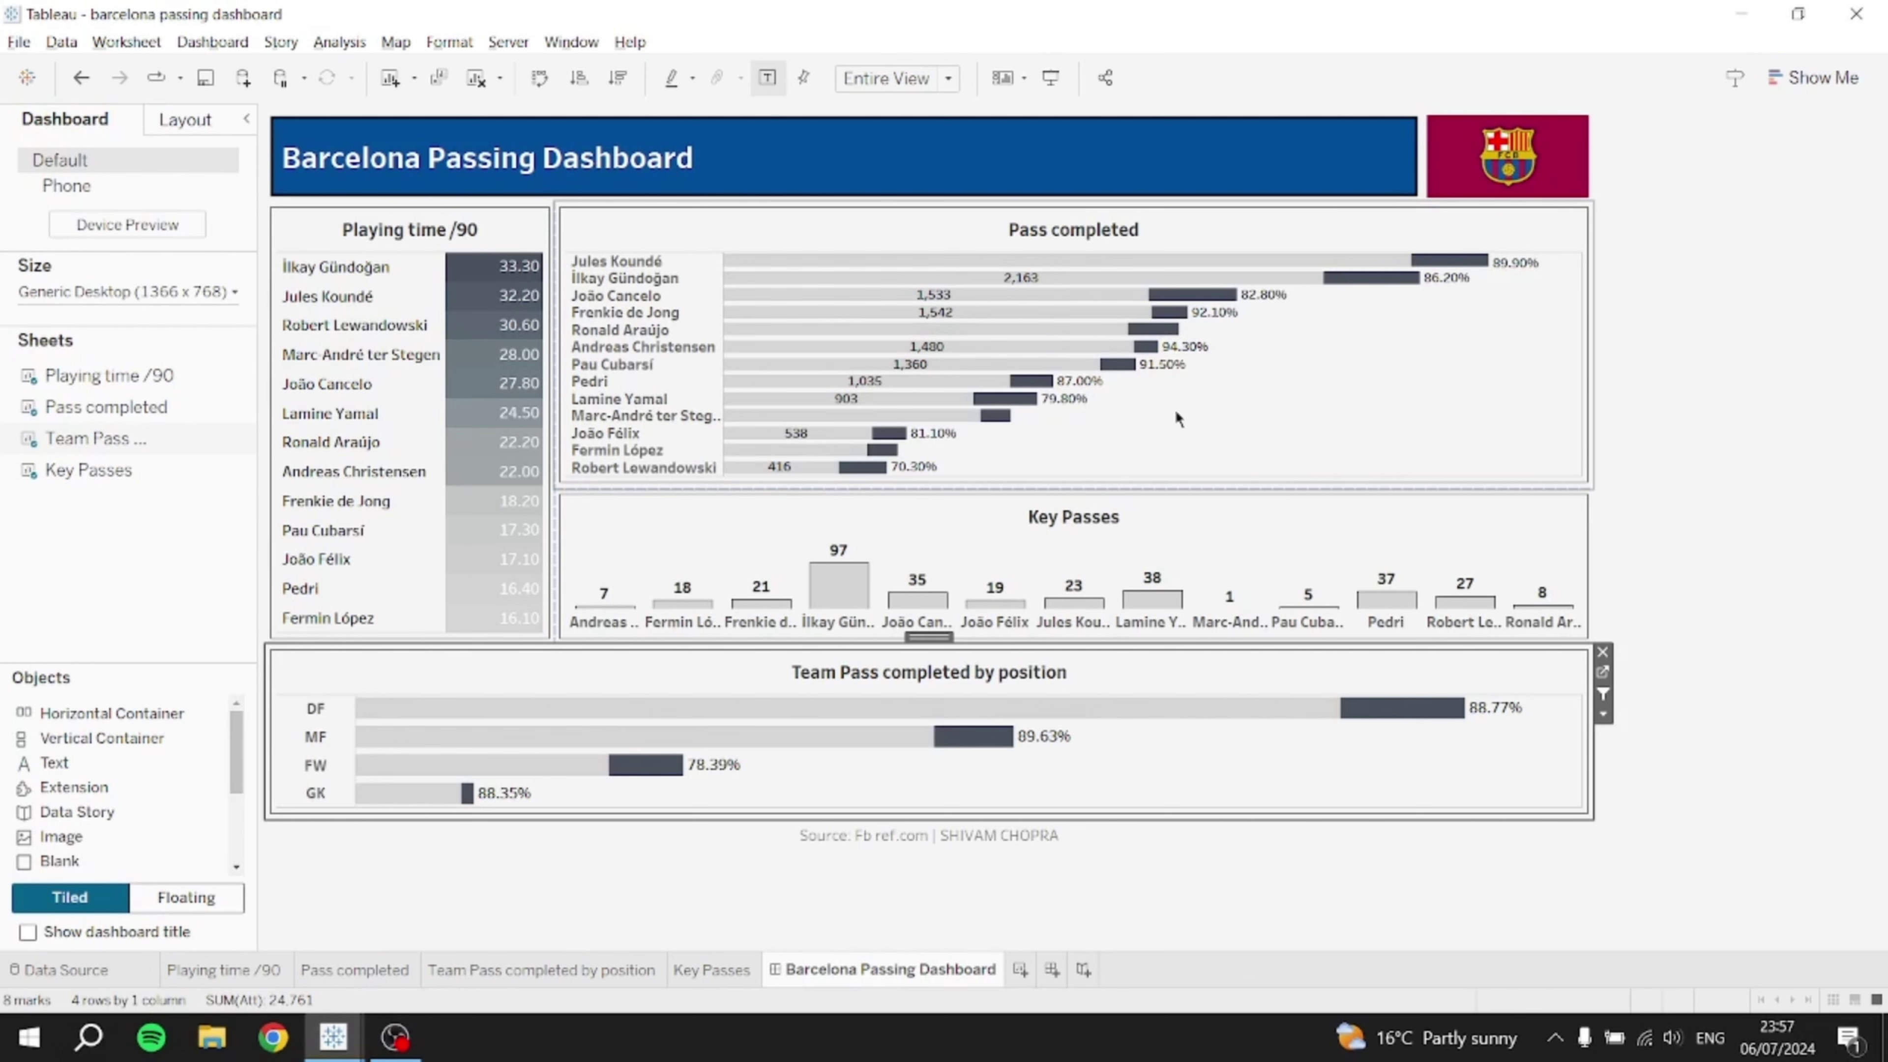
mouse_move(1246, 285)
mouse_move(1414, 268)
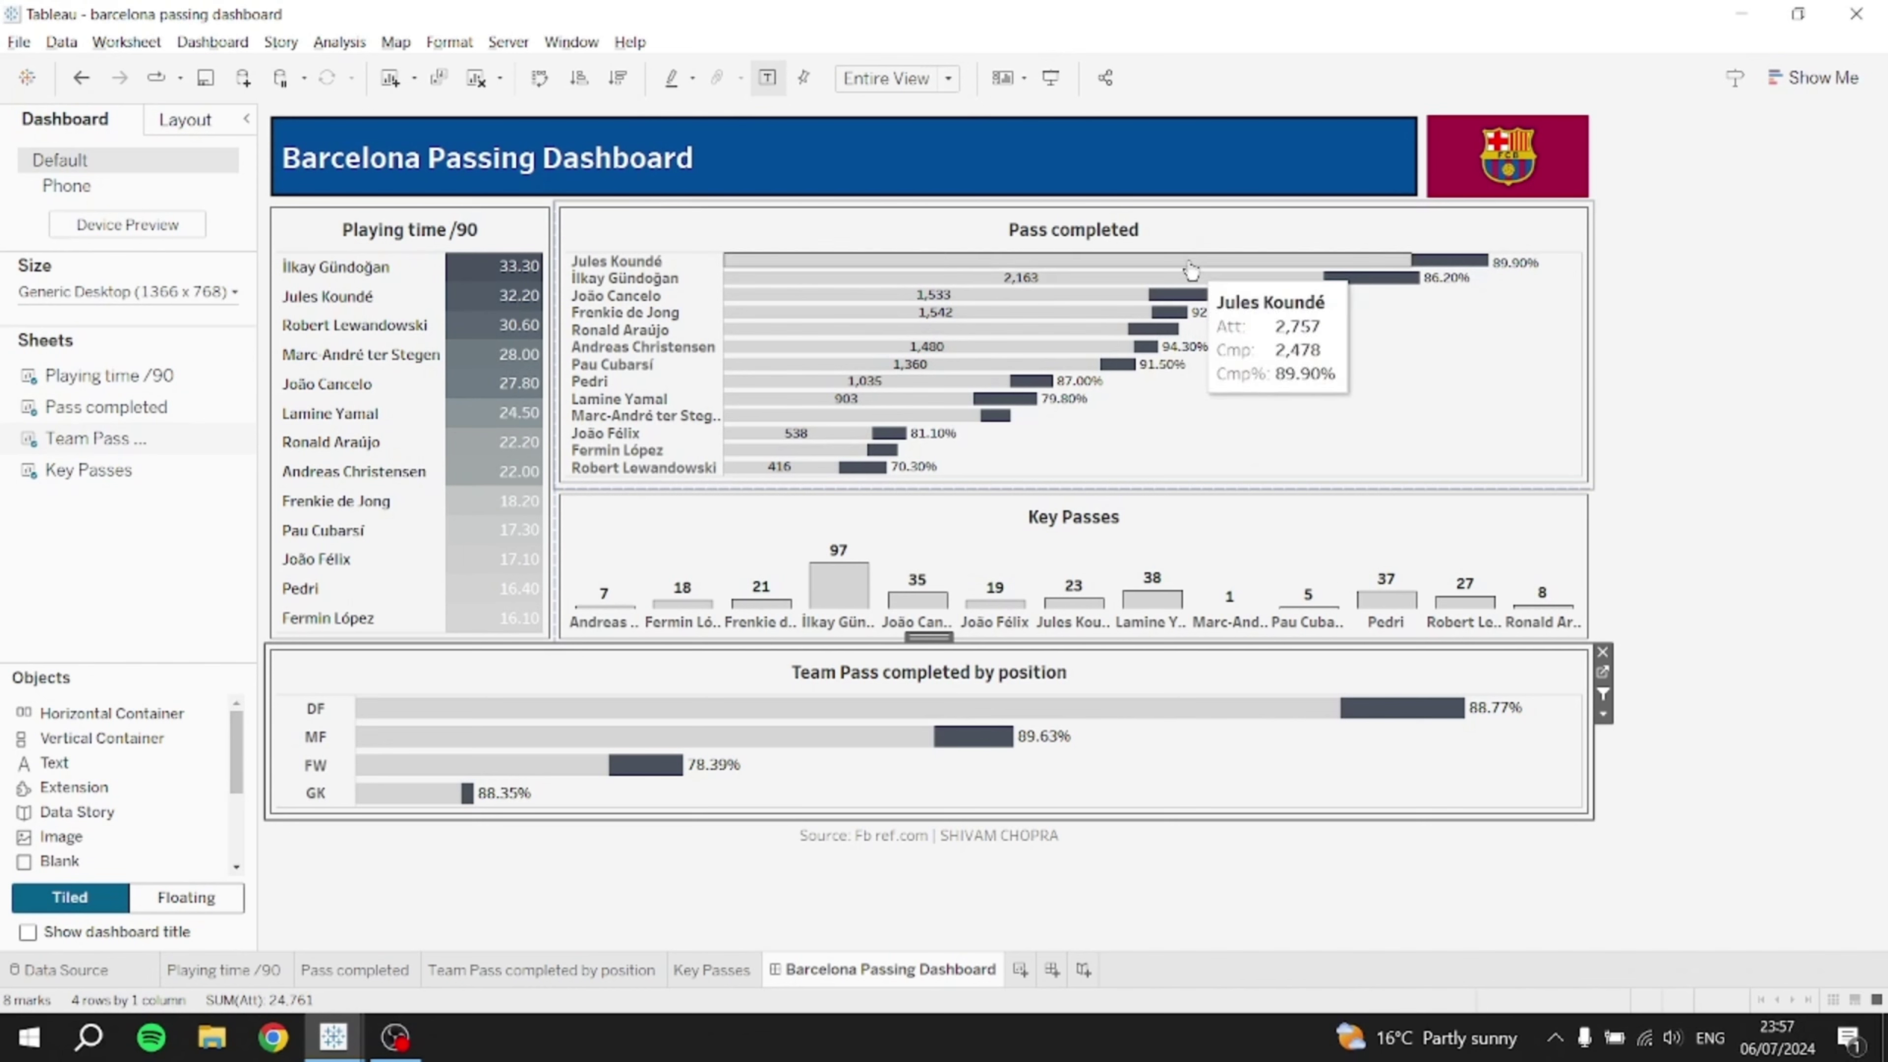
key(alt+Tab)
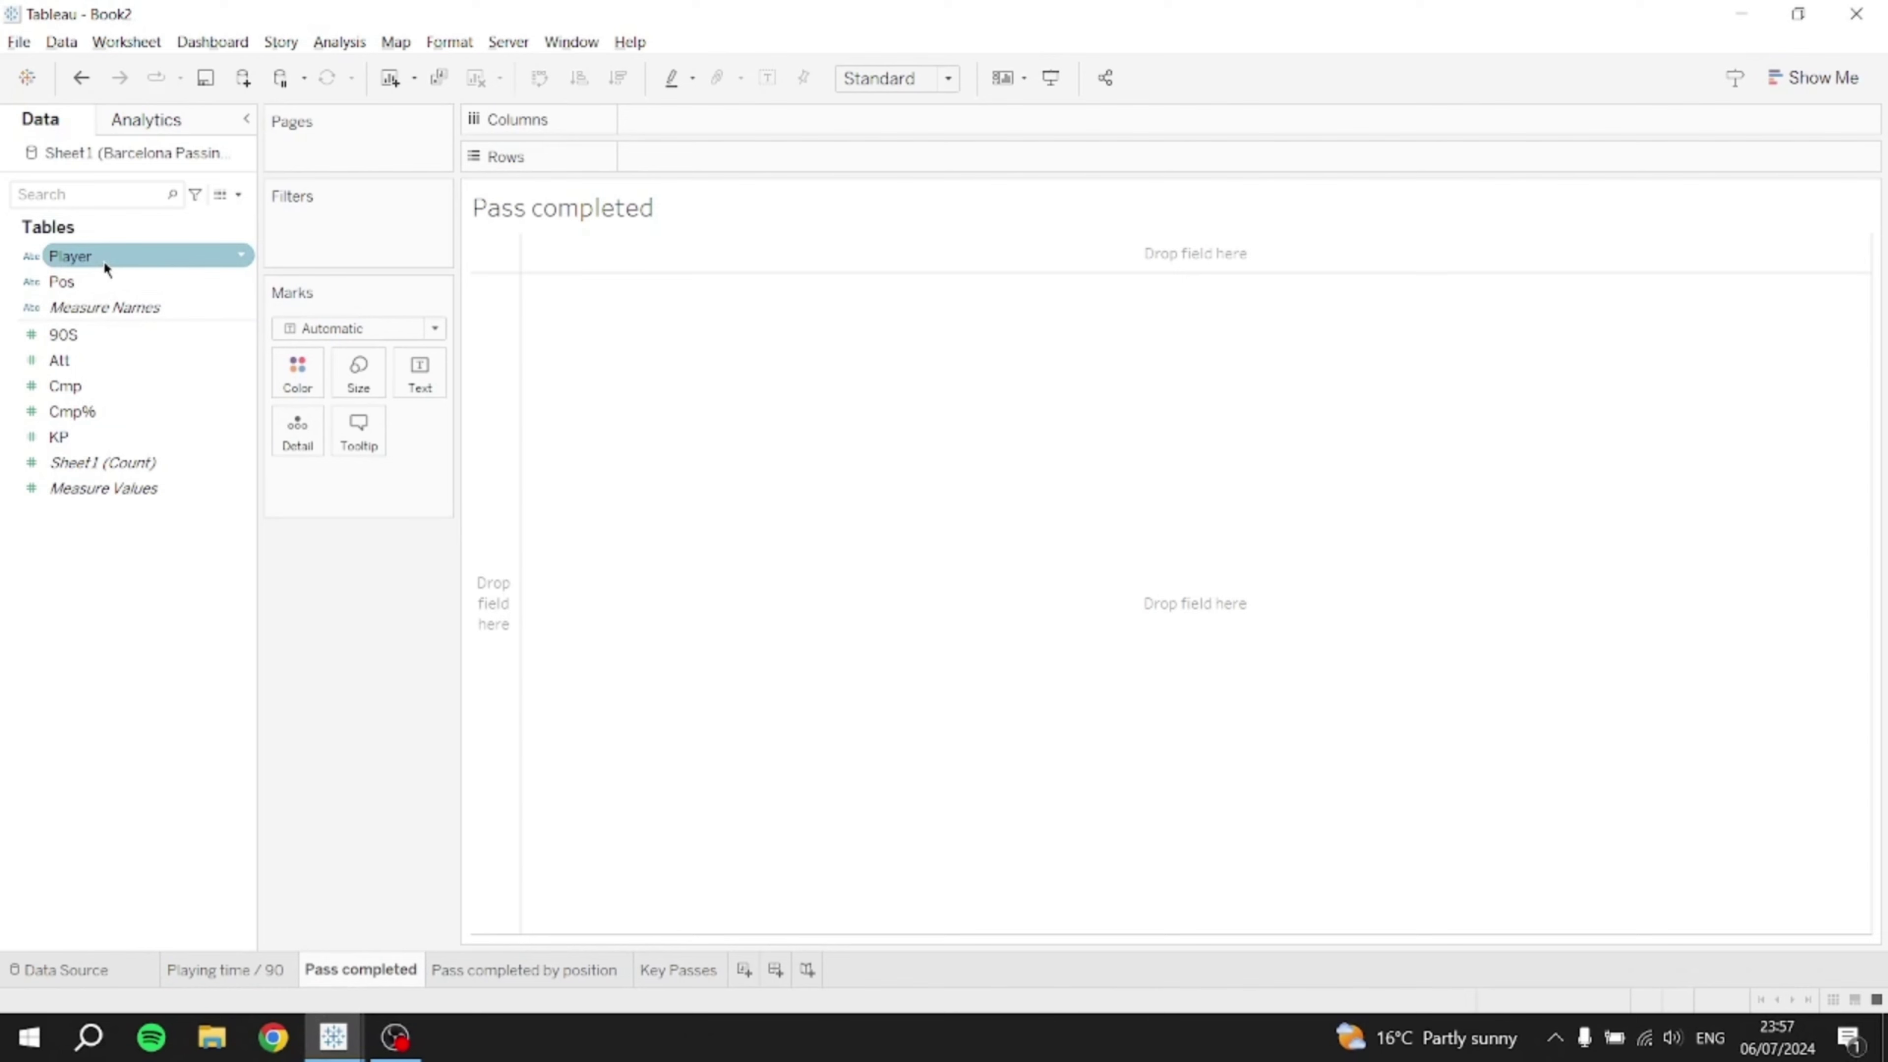
drag(103, 260, 704, 156)
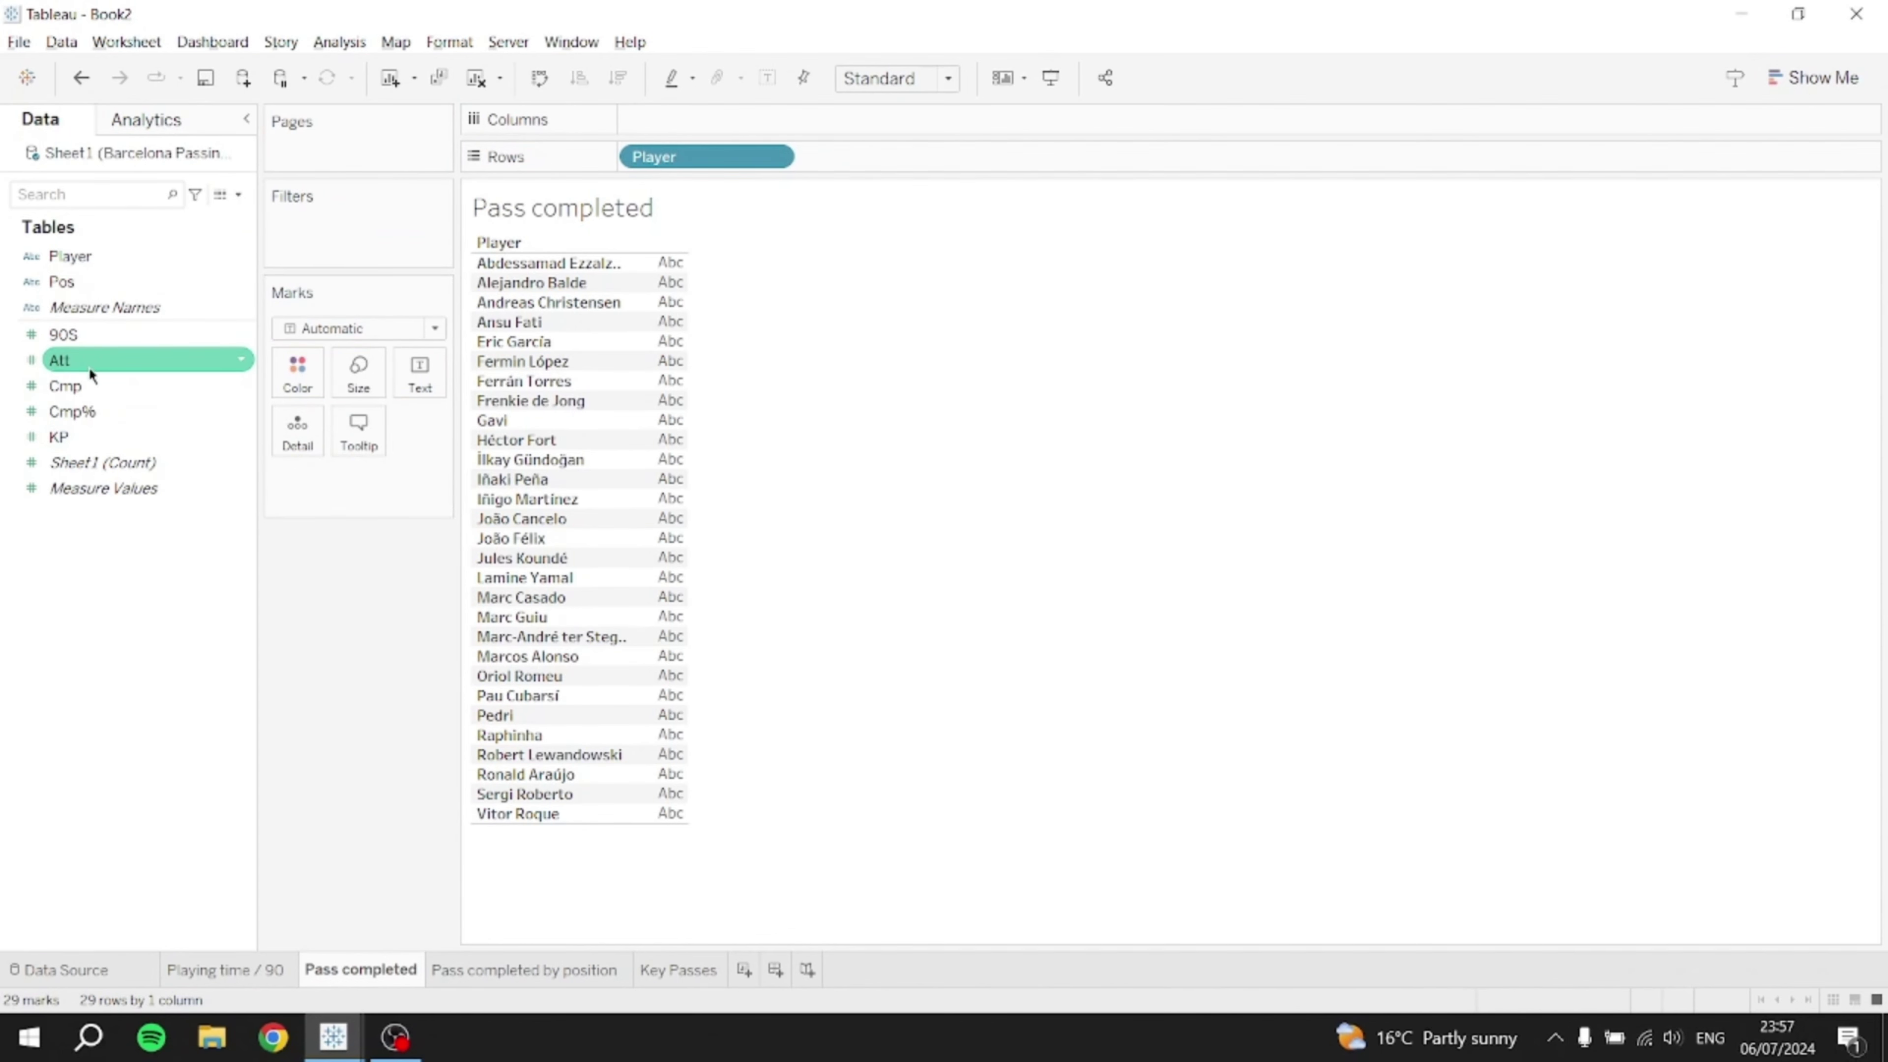
drag(89, 365, 714, 124)
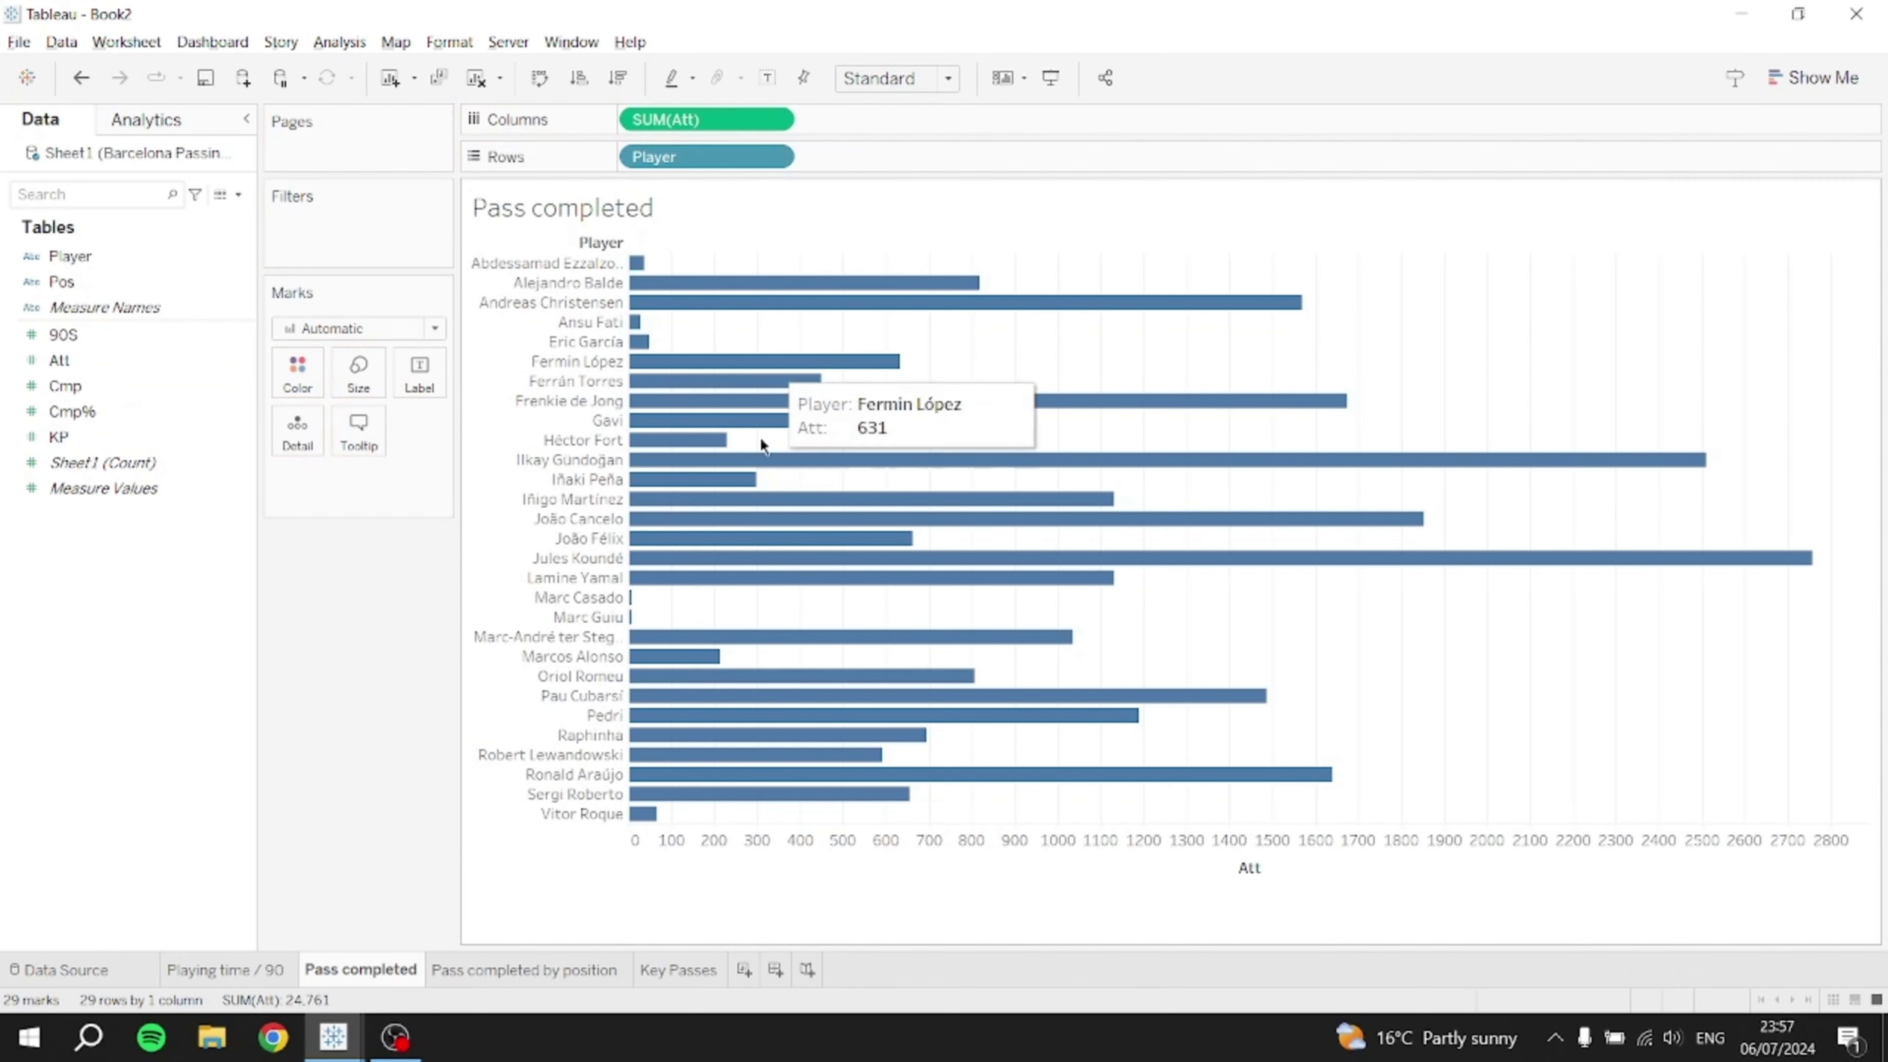
click(139, 418)
click(119, 390)
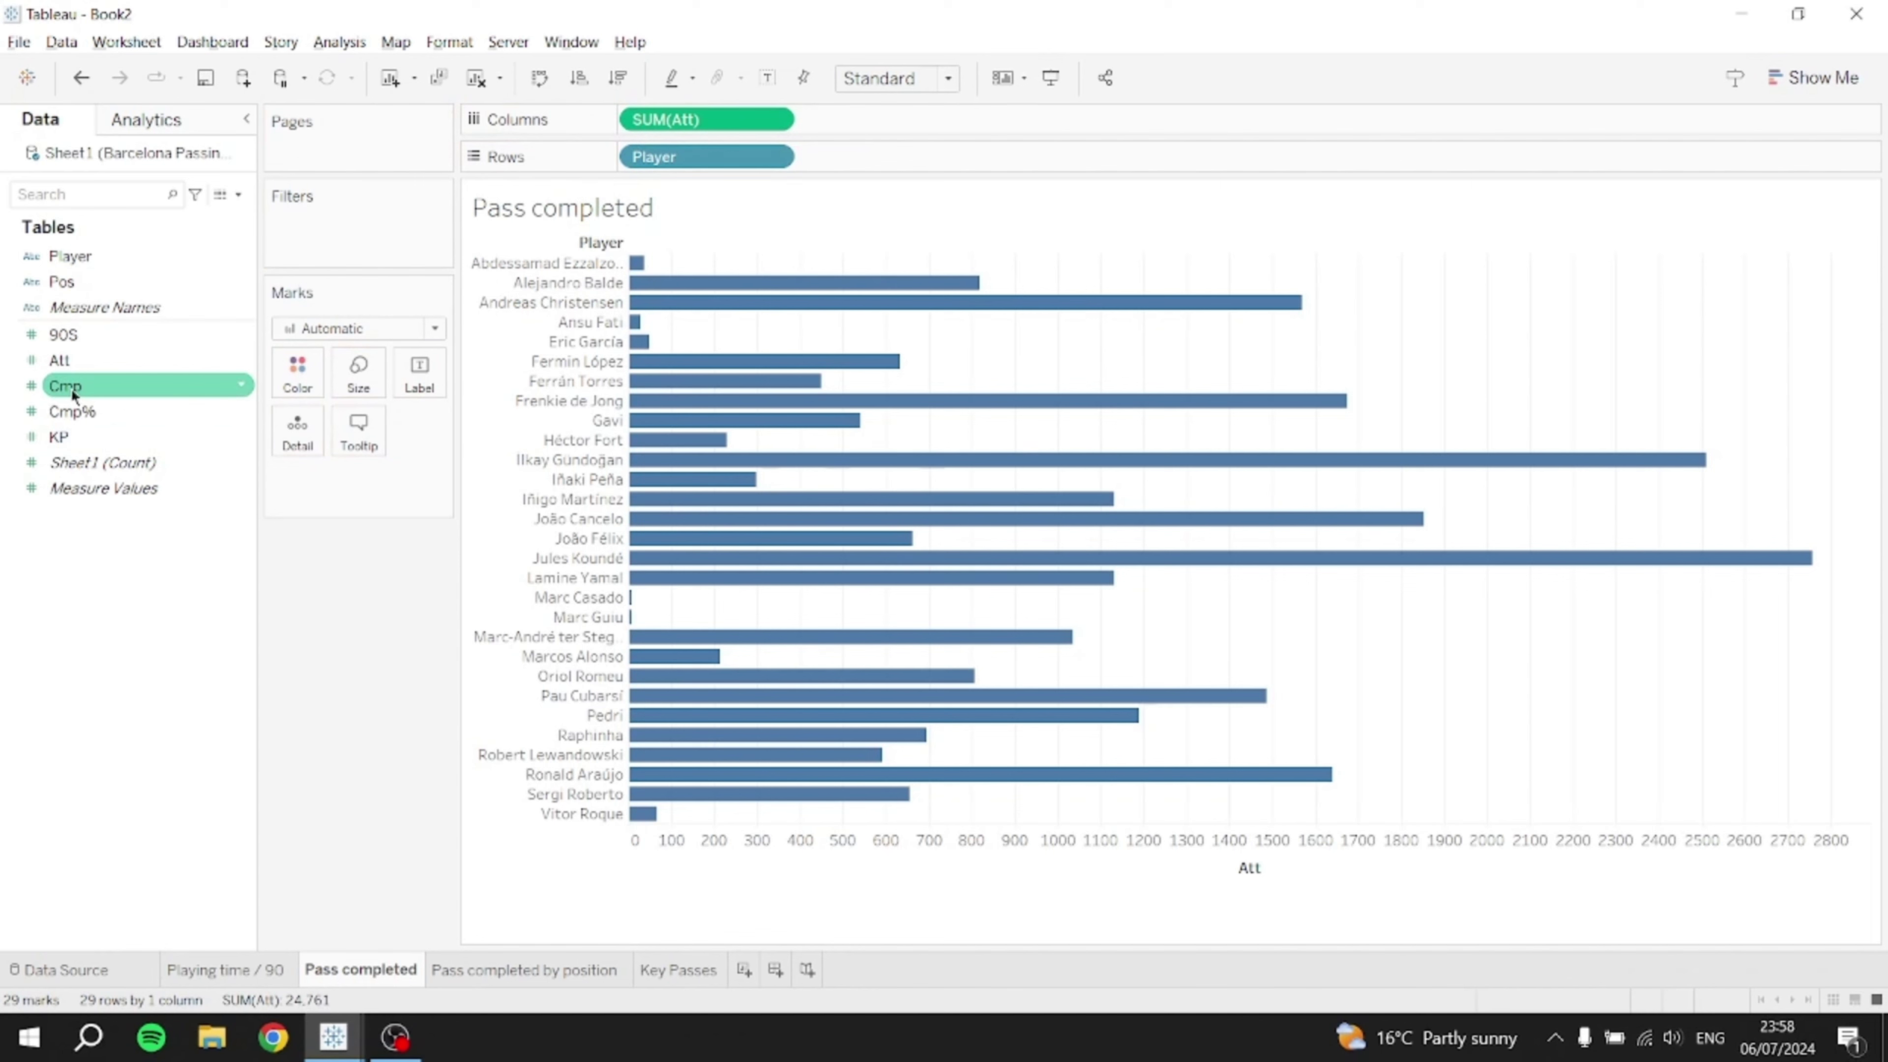
drag(90, 387, 878, 115)
mouse_move(1330, 519)
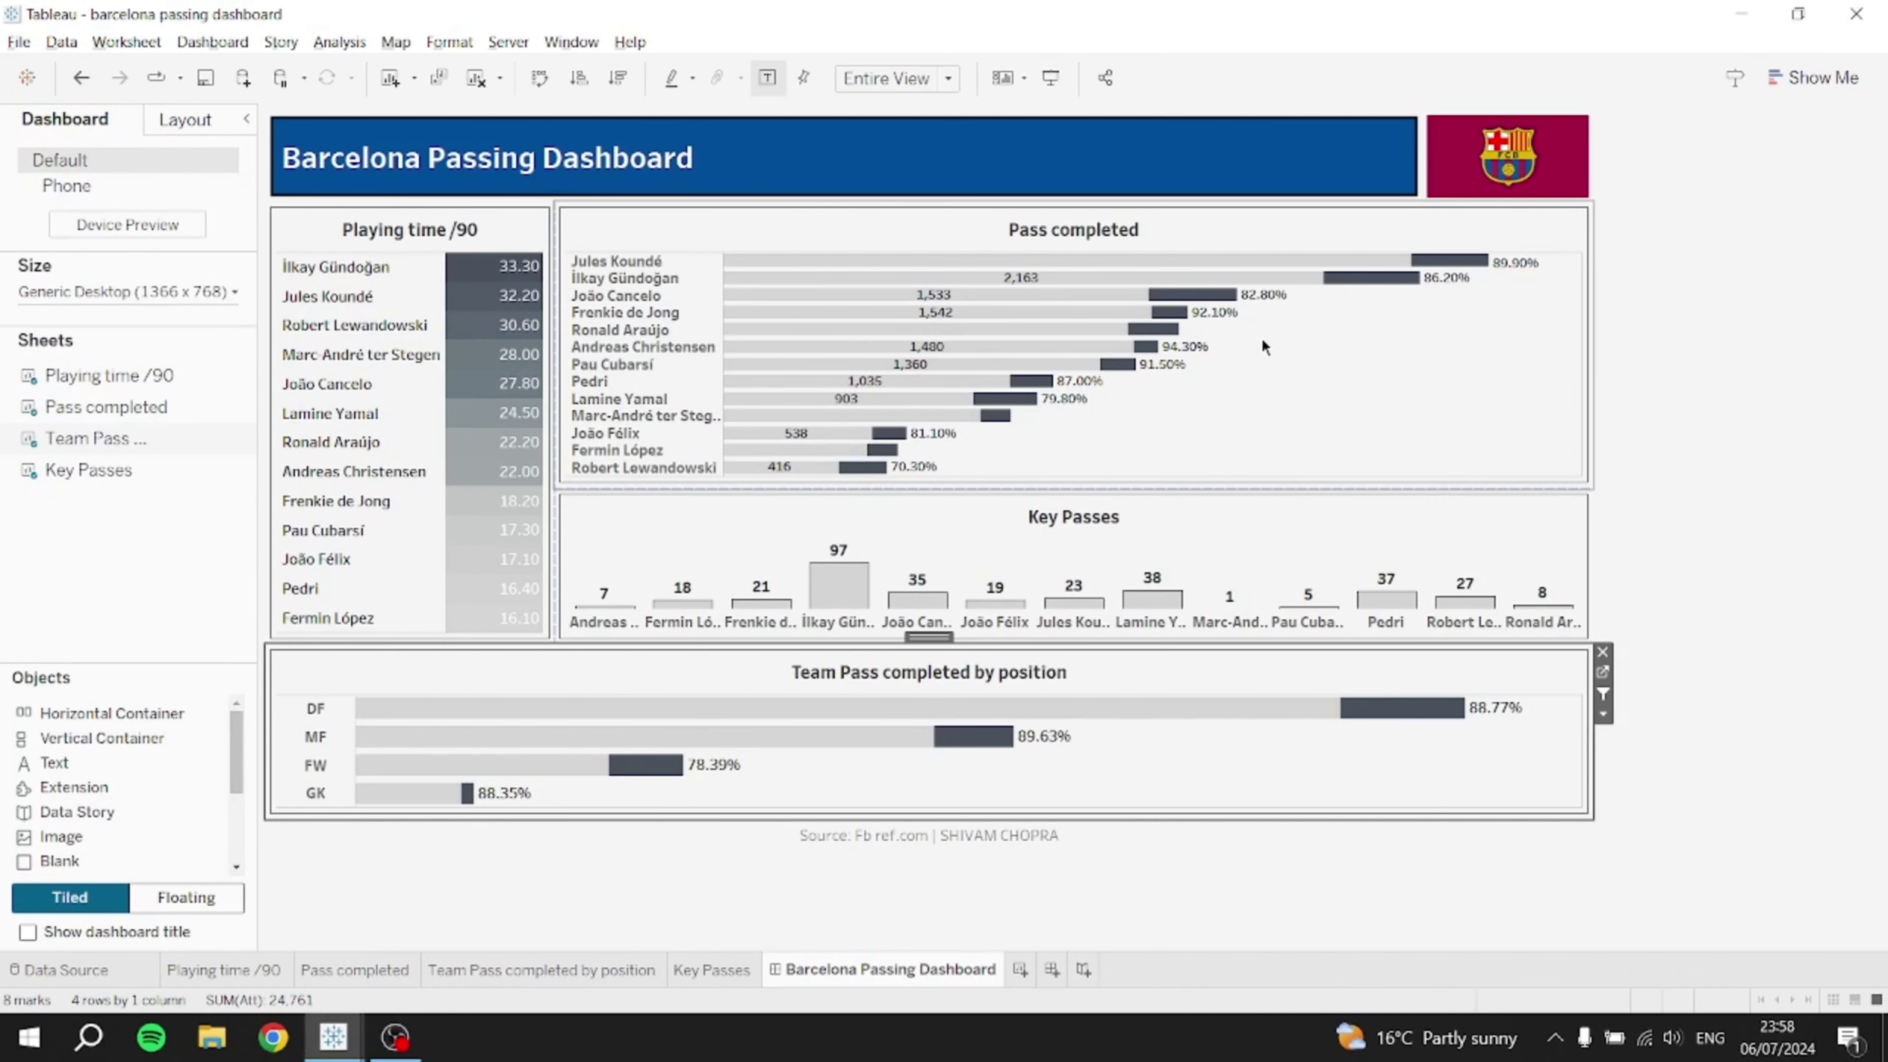
- Combine Att and Cmp into a dual-axis chart and synchronize the two axes
key(alt+Tab)
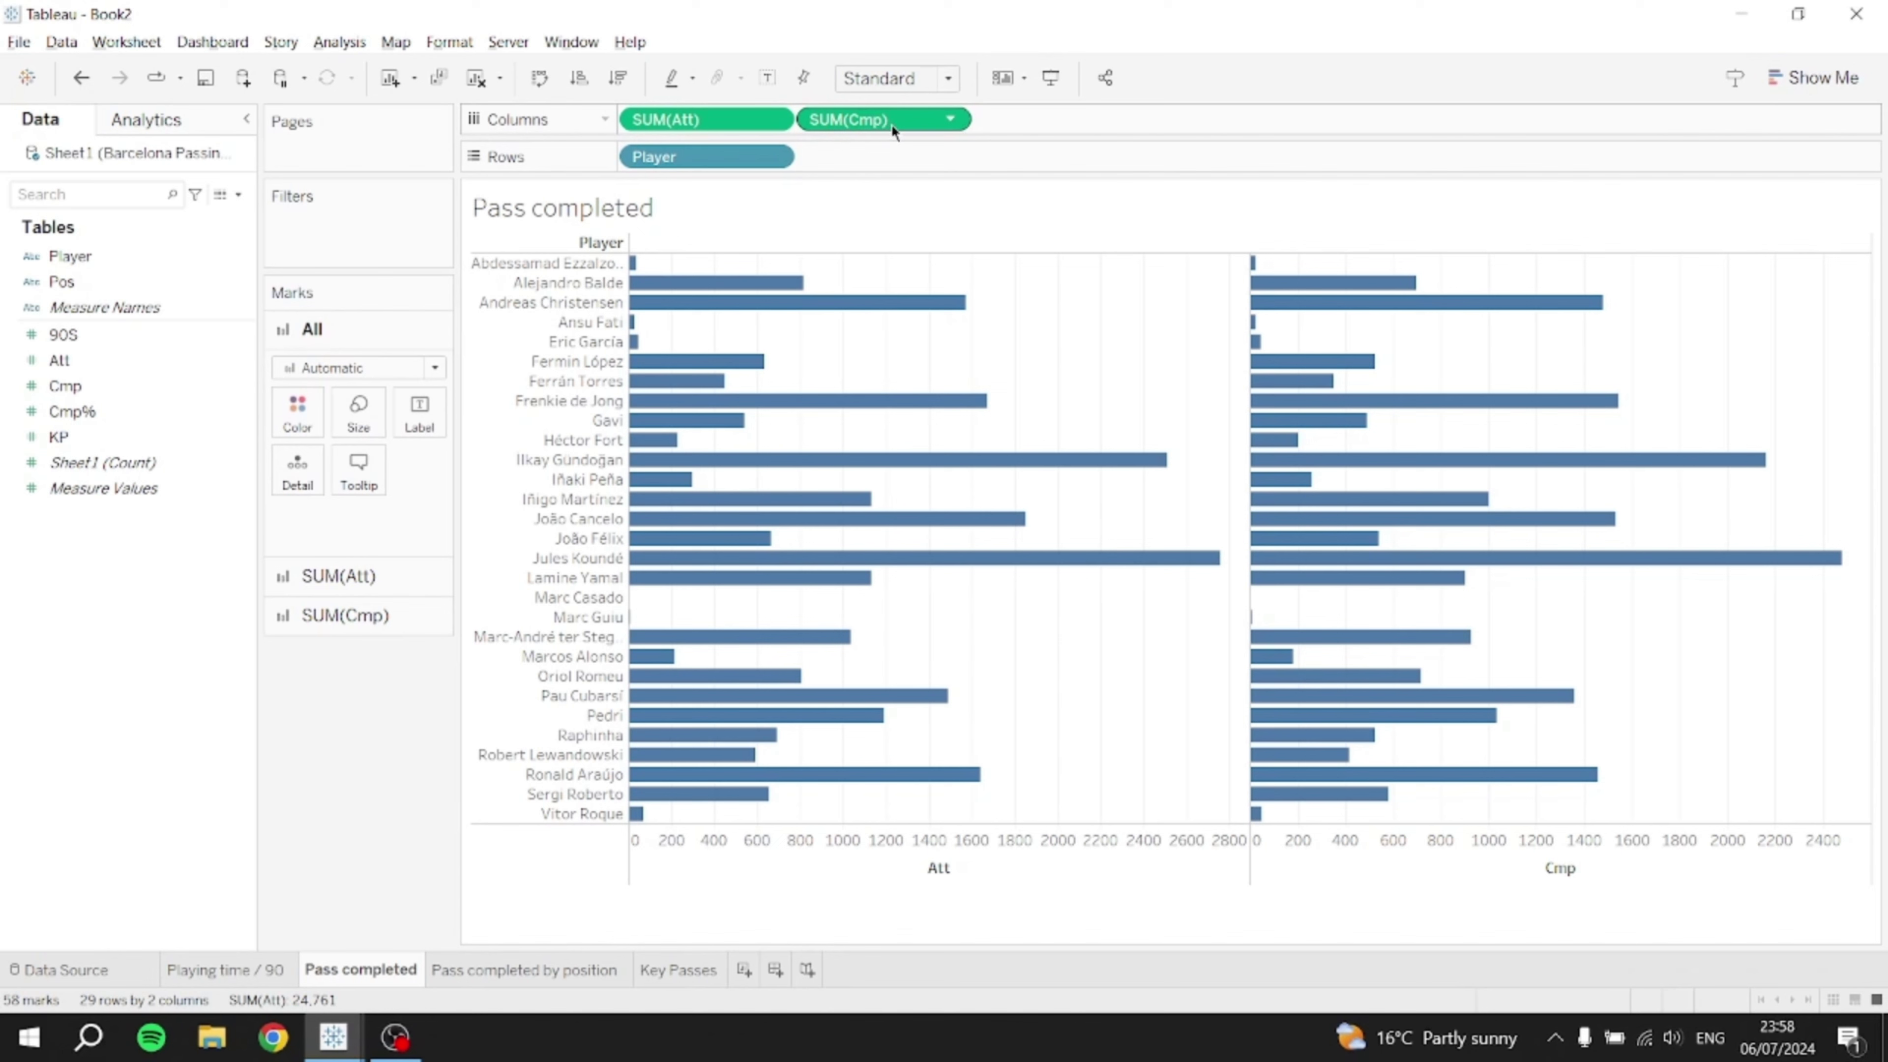
right_click(909, 123)
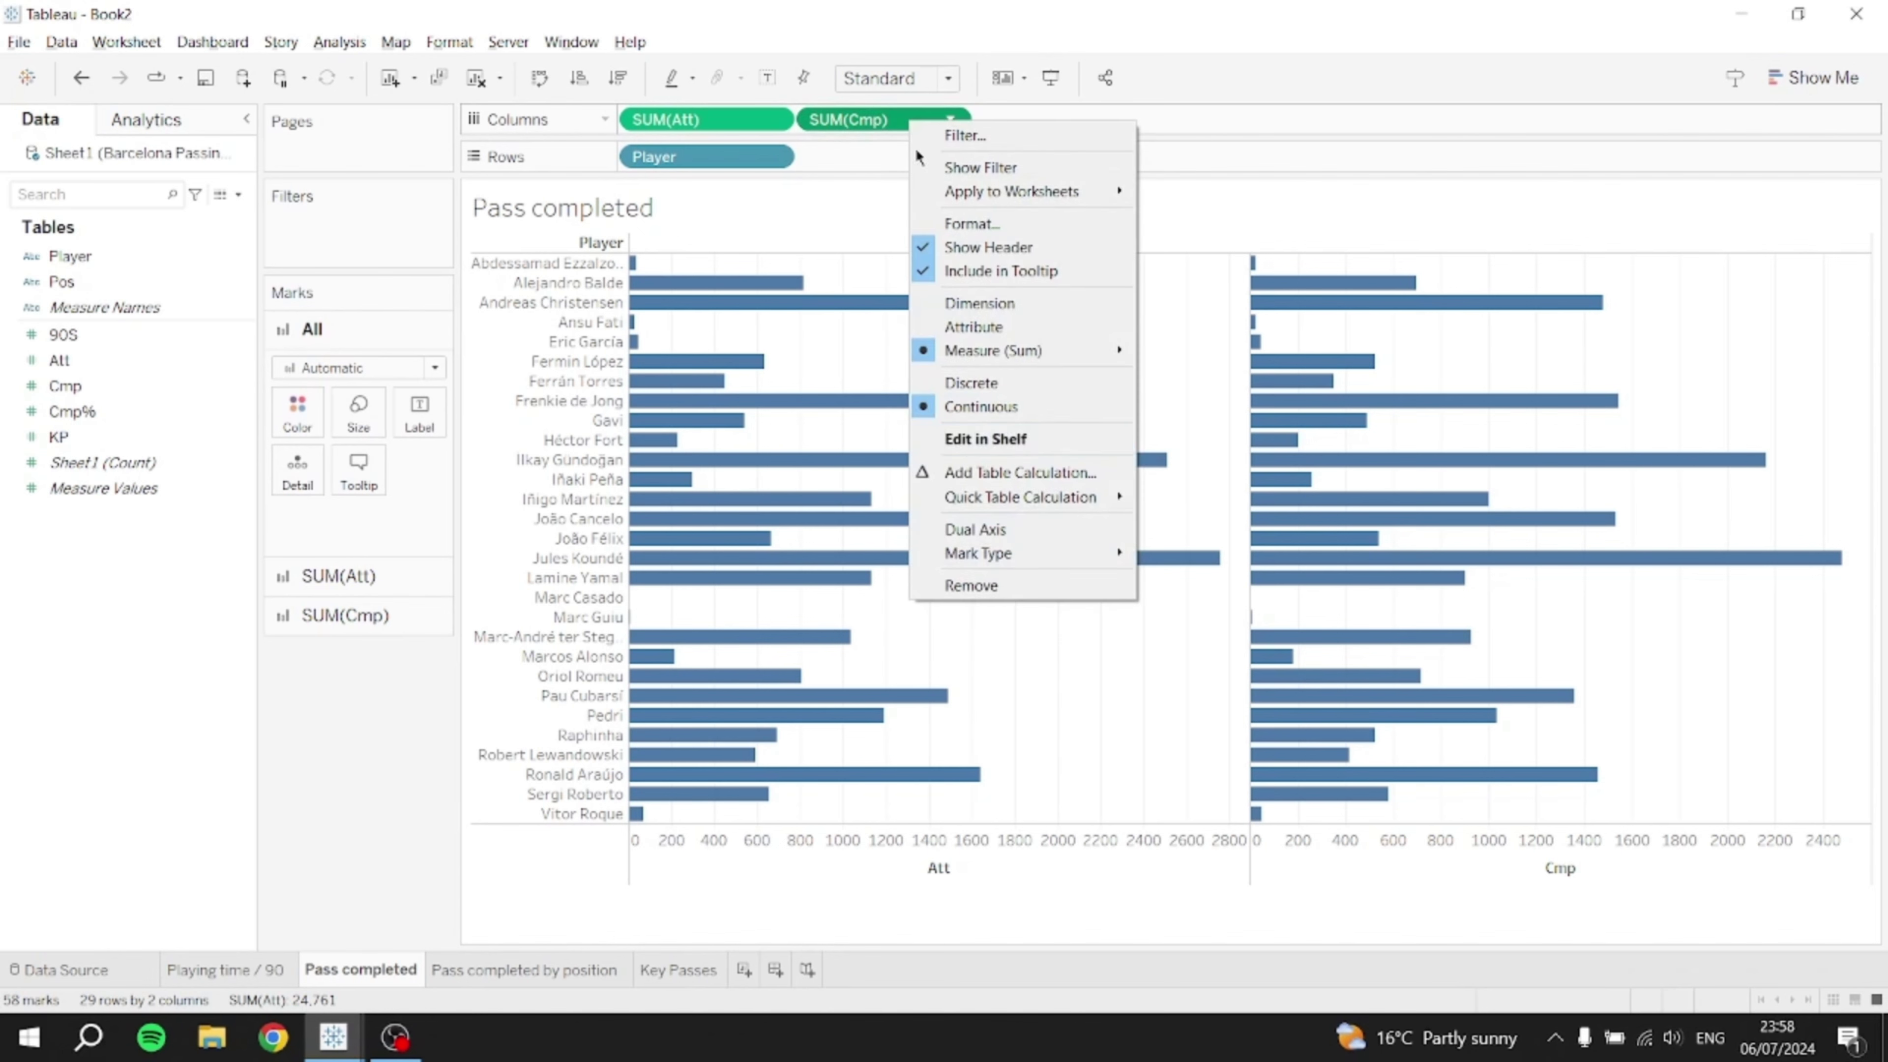
click(1027, 531)
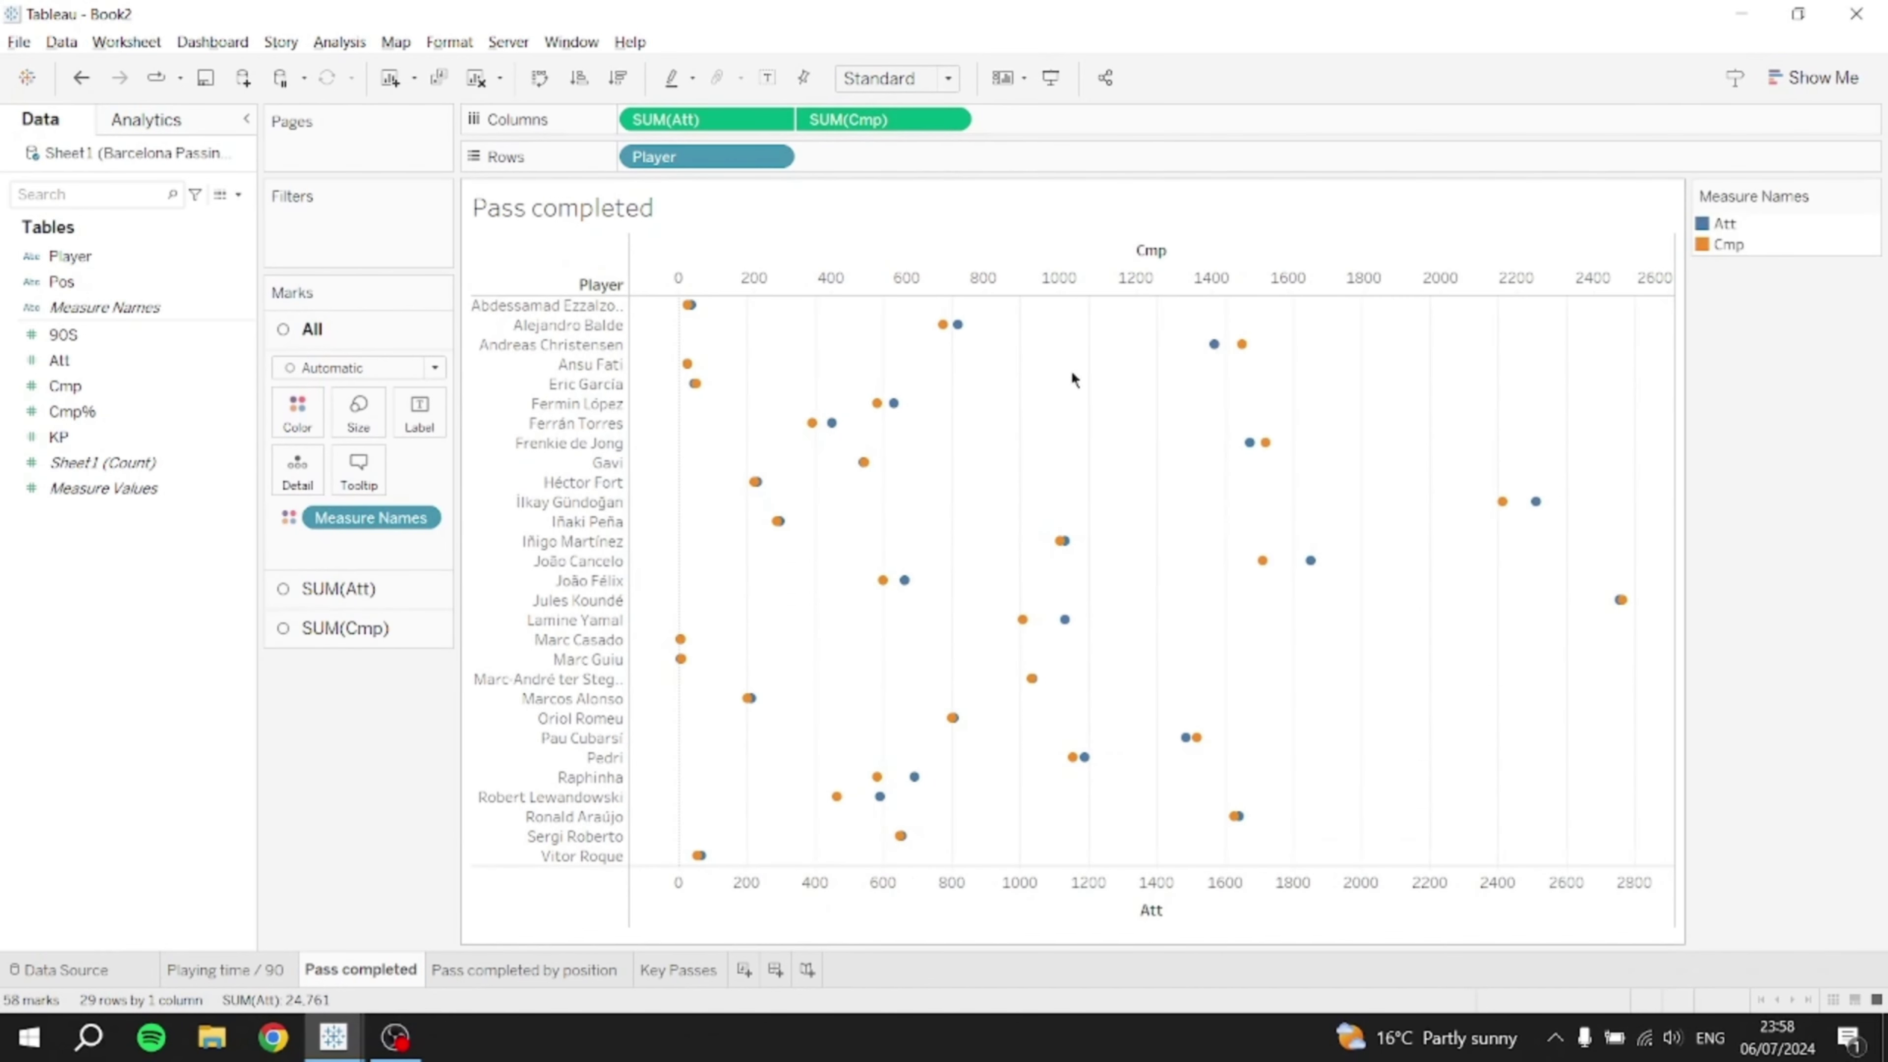
right_click(1120, 282)
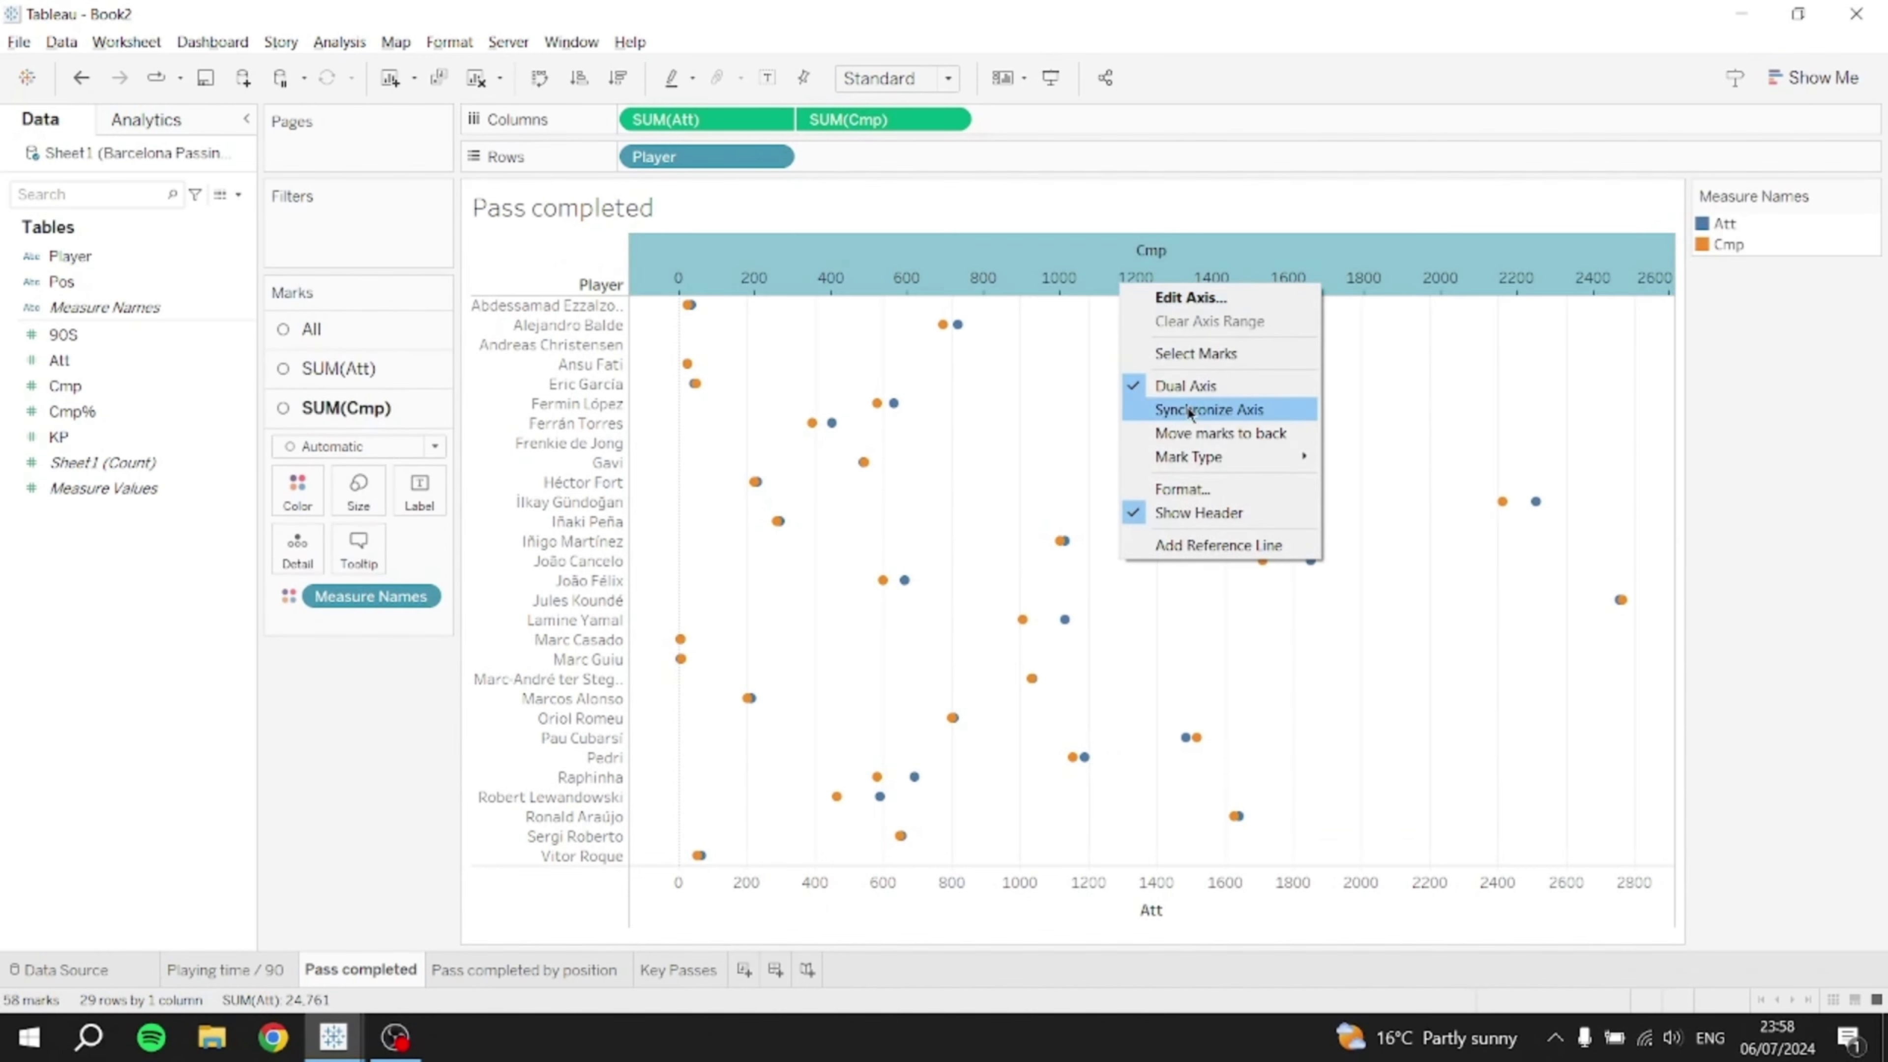
click(1190, 410)
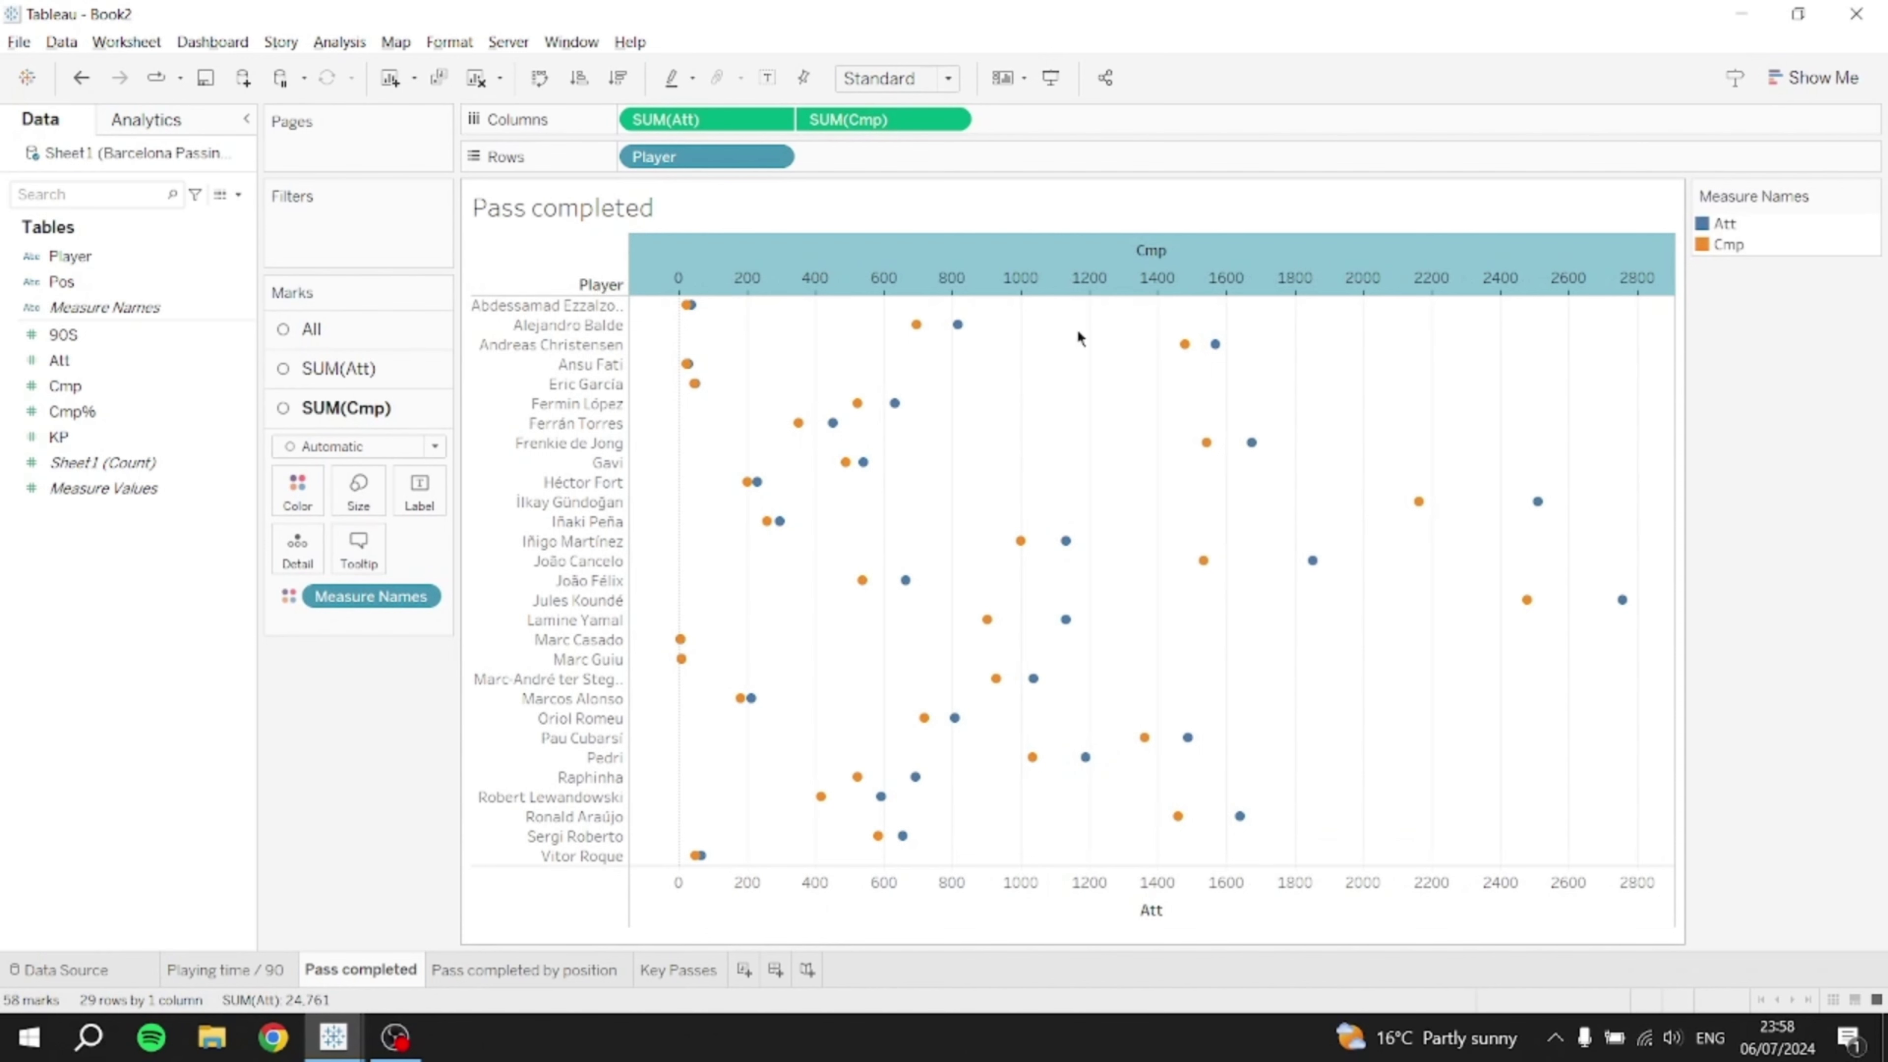
- Change the mark type of all measures in the Pass completed chart to Bar
mouse_move(1223, 367)
click(349, 331)
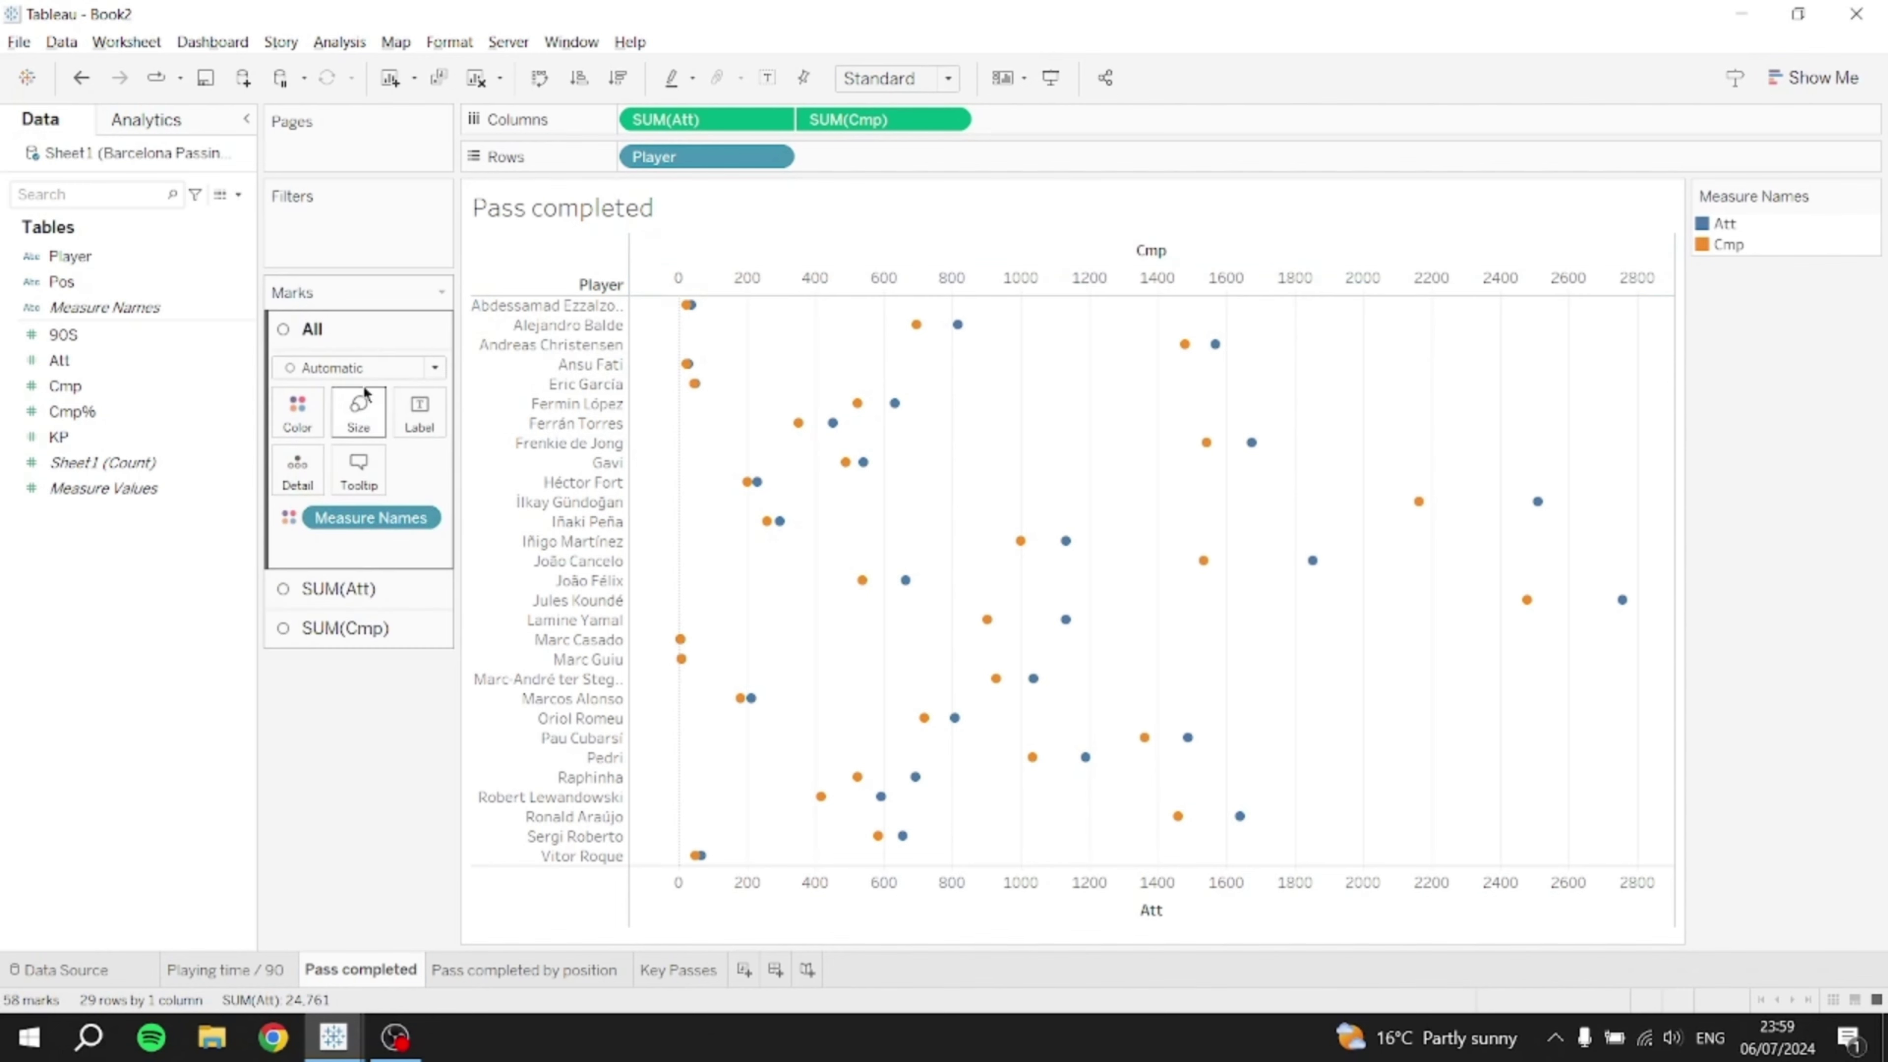
click(370, 370)
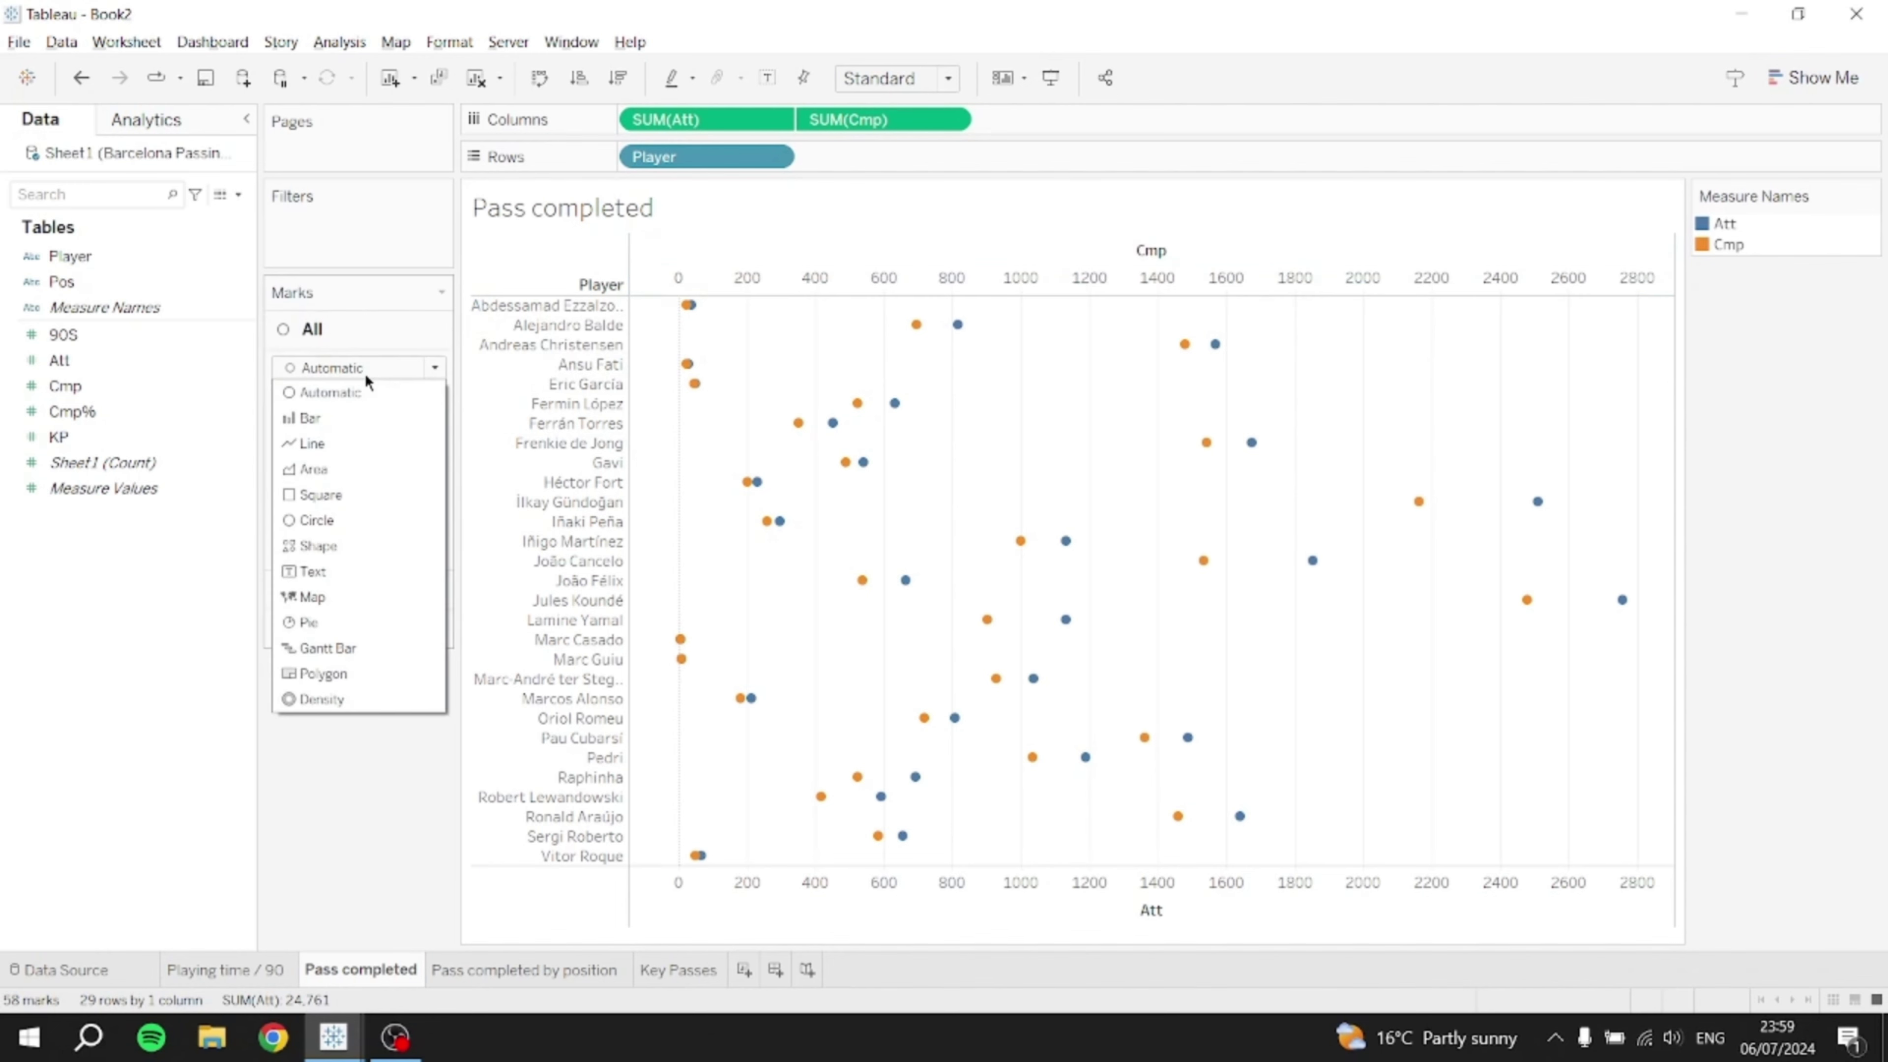
click(339, 412)
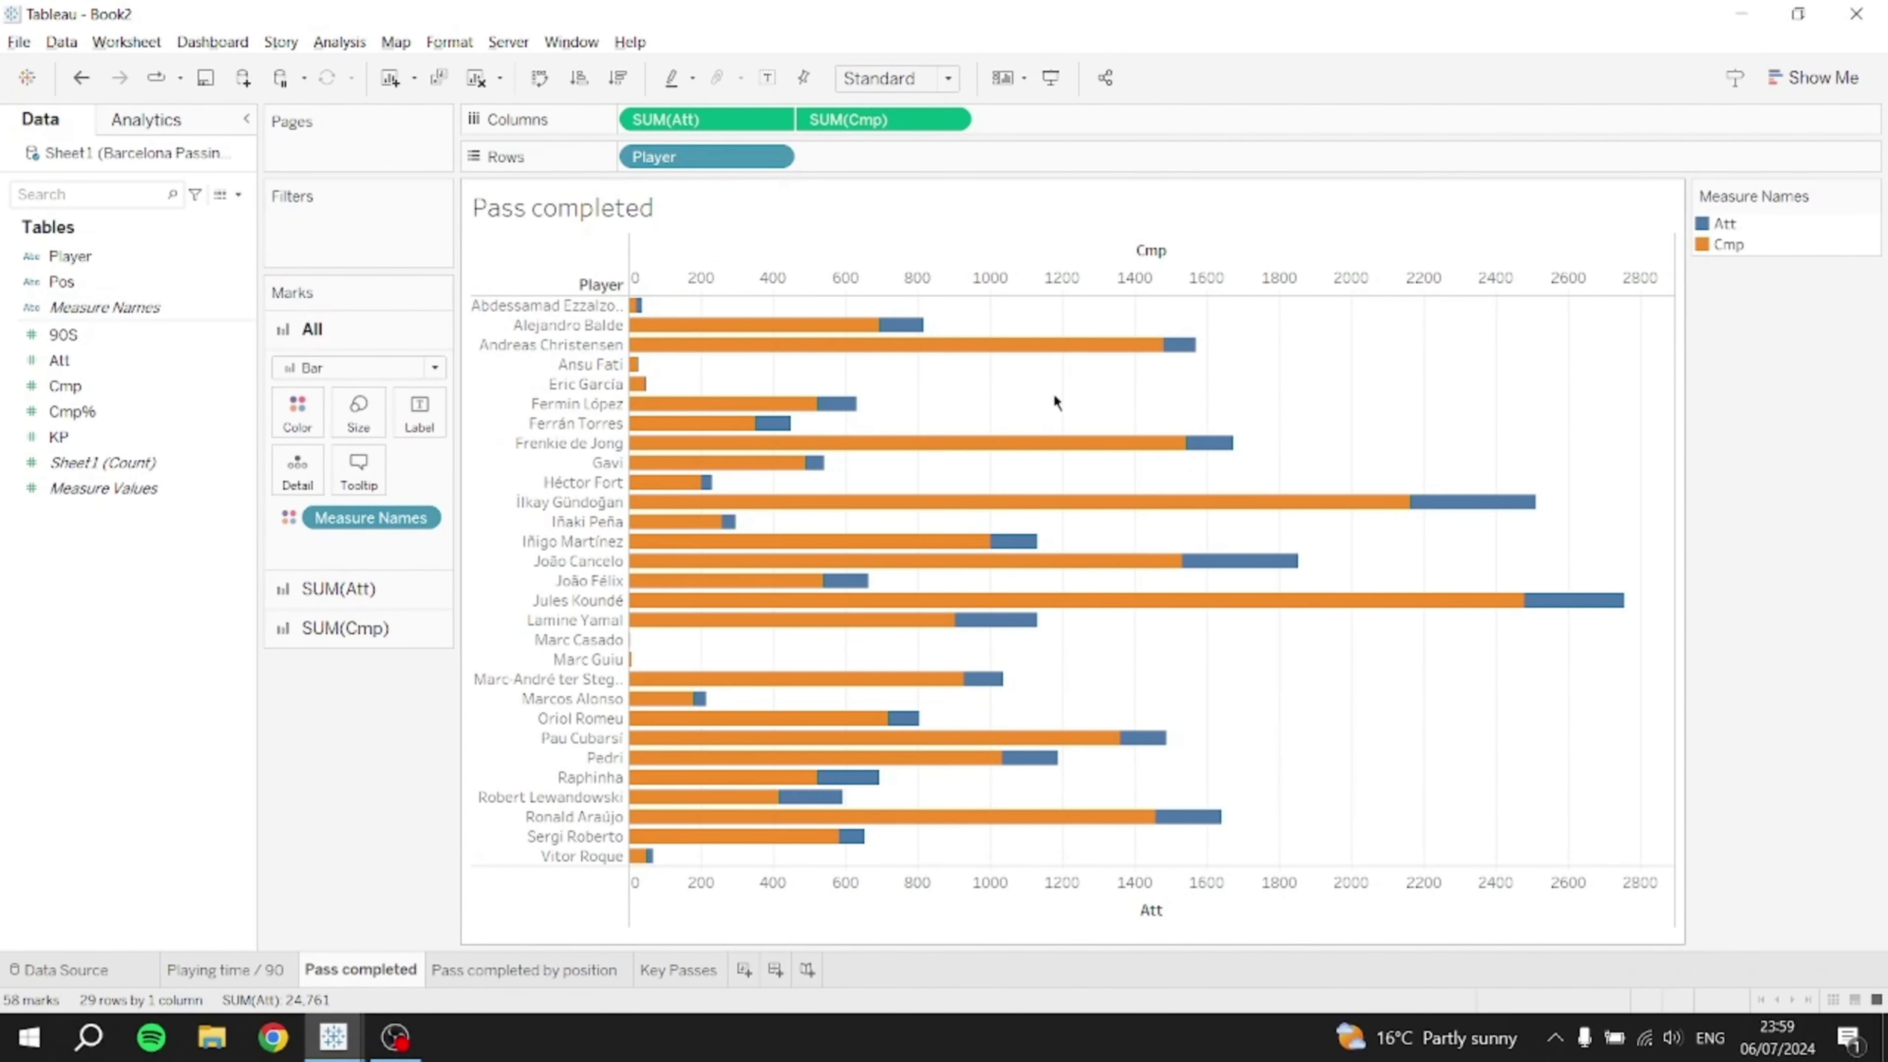
- Filter the Pass completed chart on the average of 90S with a range from 16 to 33.3
drag(104, 339, 369, 233)
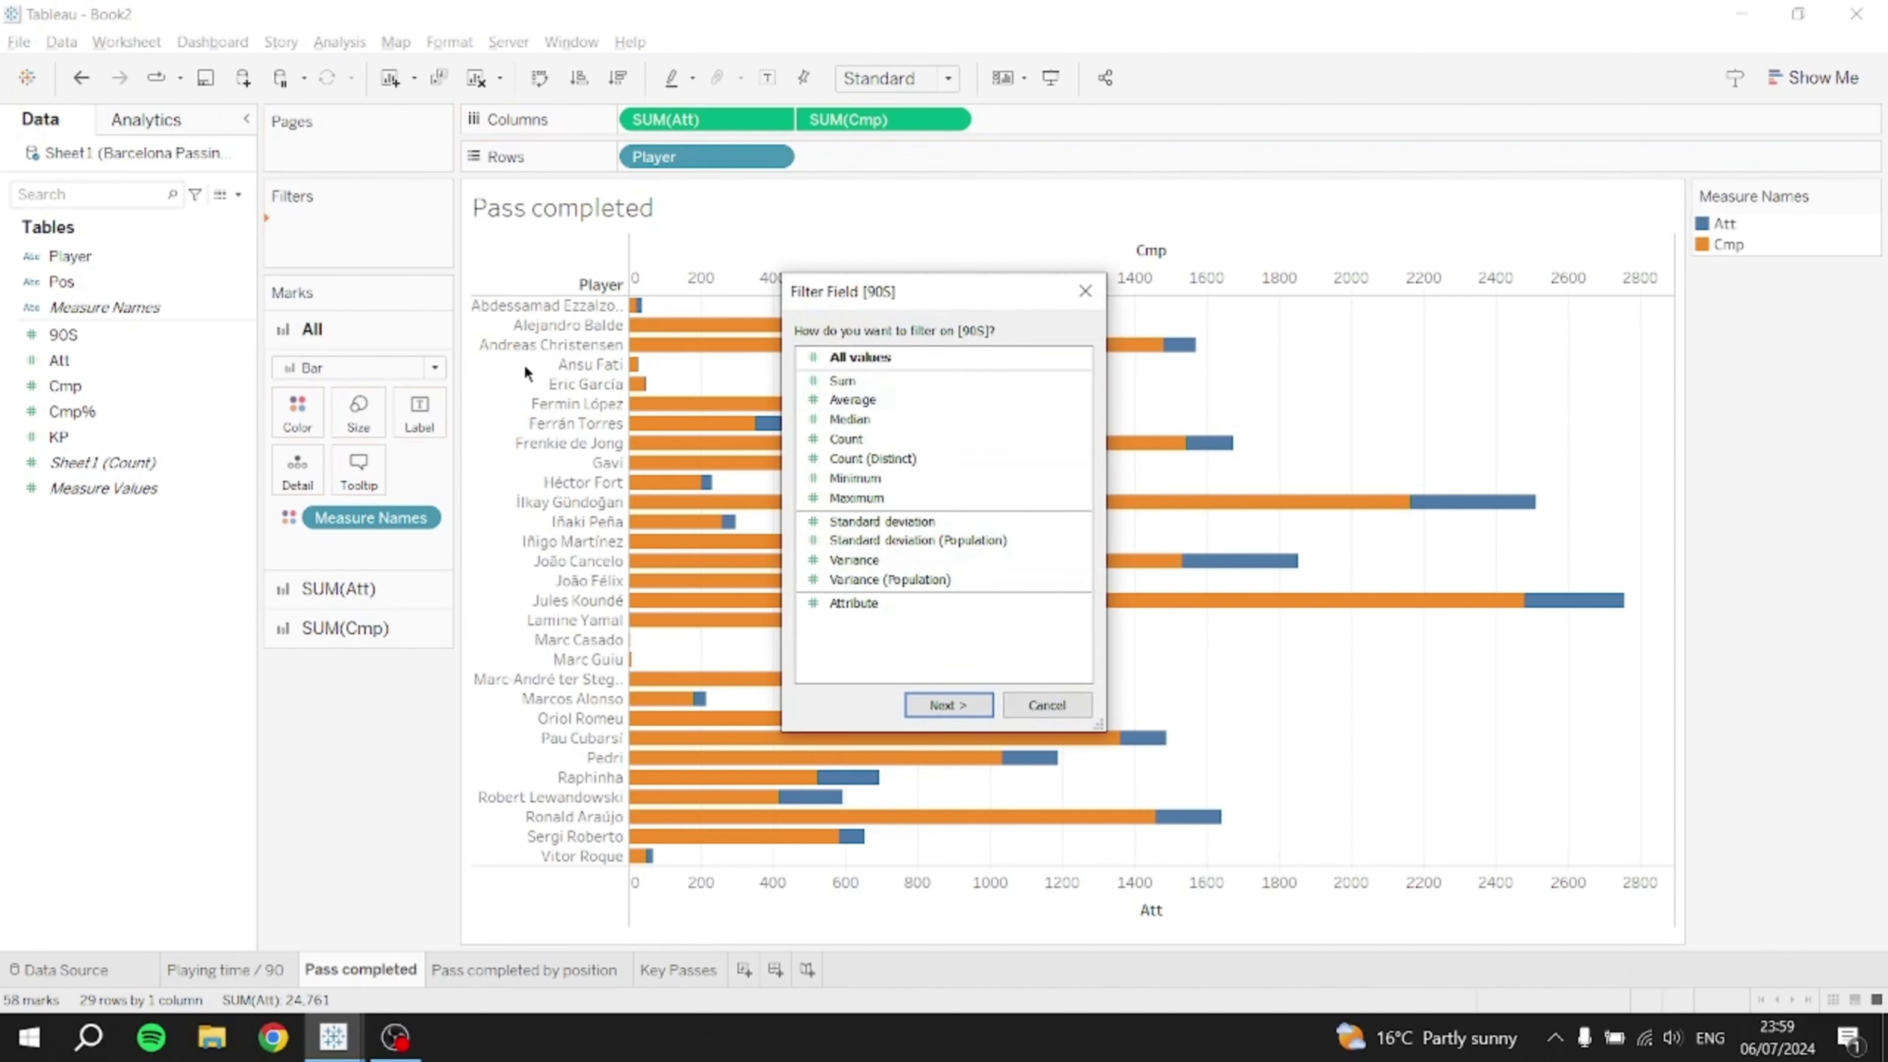
click(906, 402)
click(949, 704)
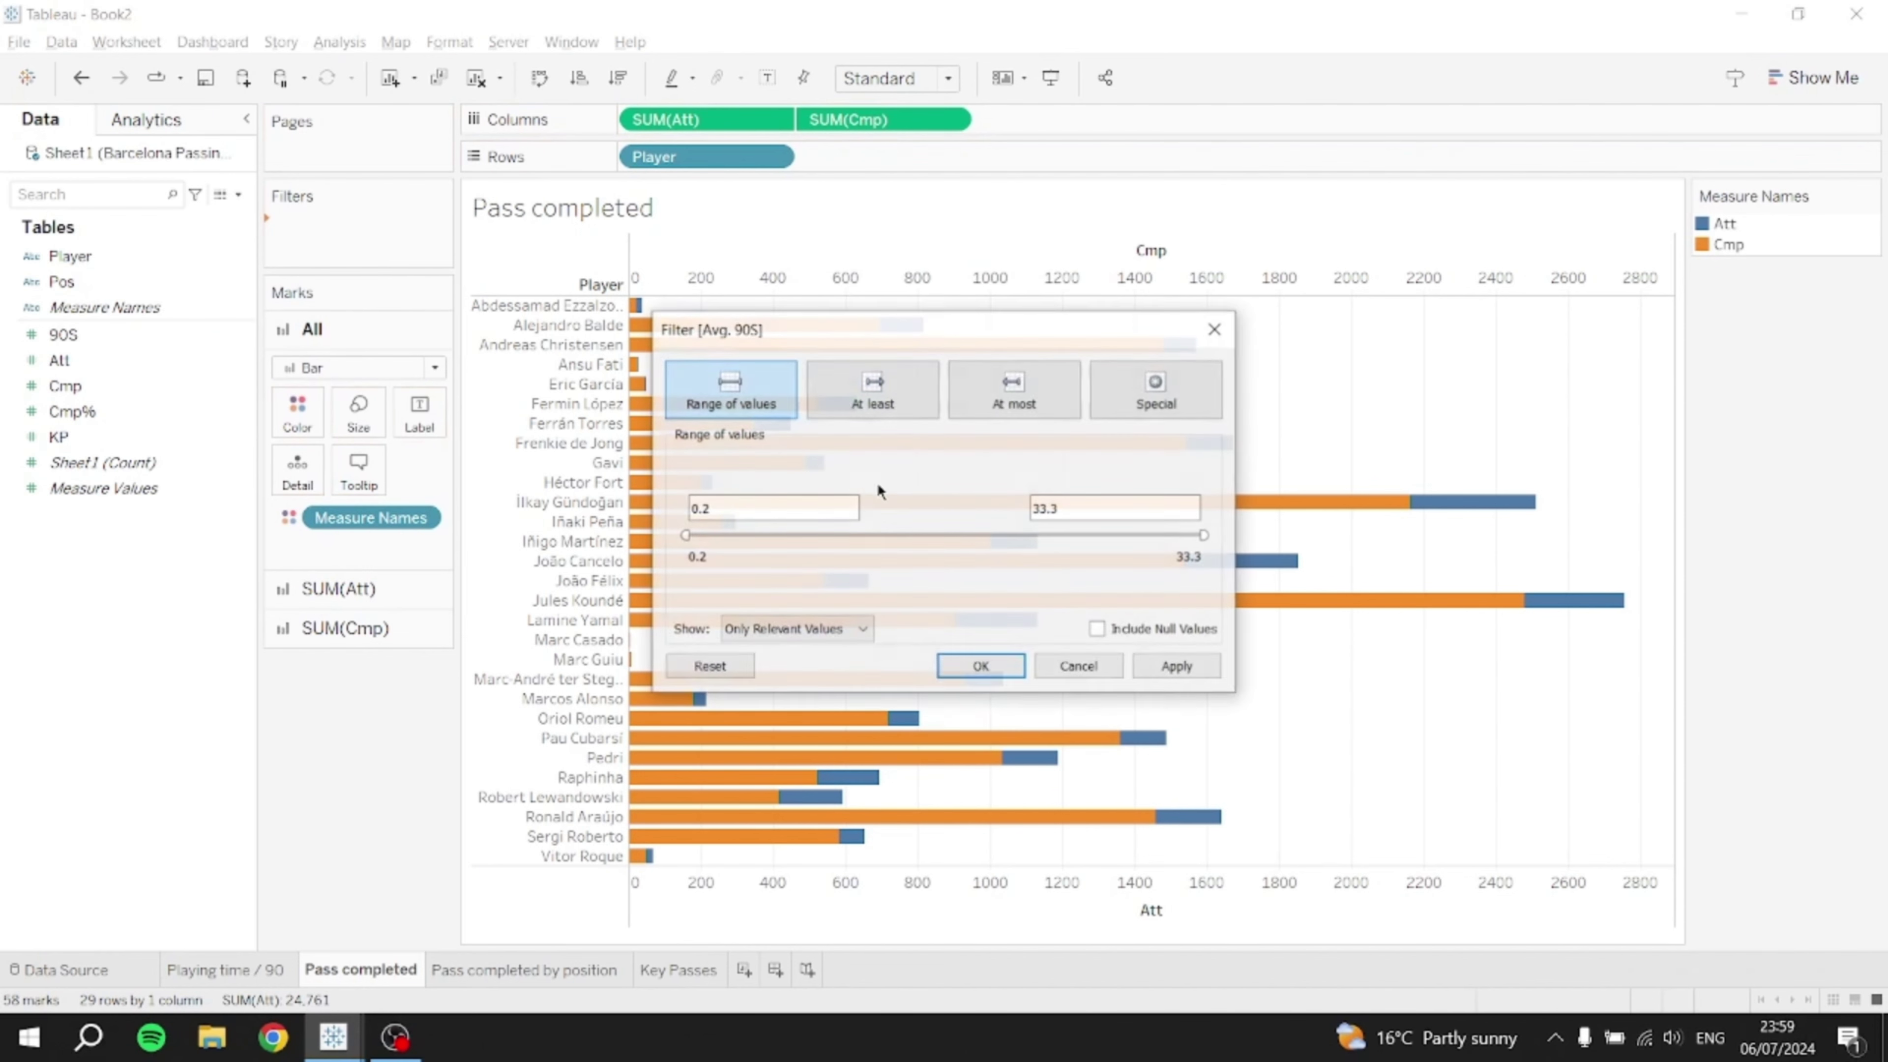
text(16)
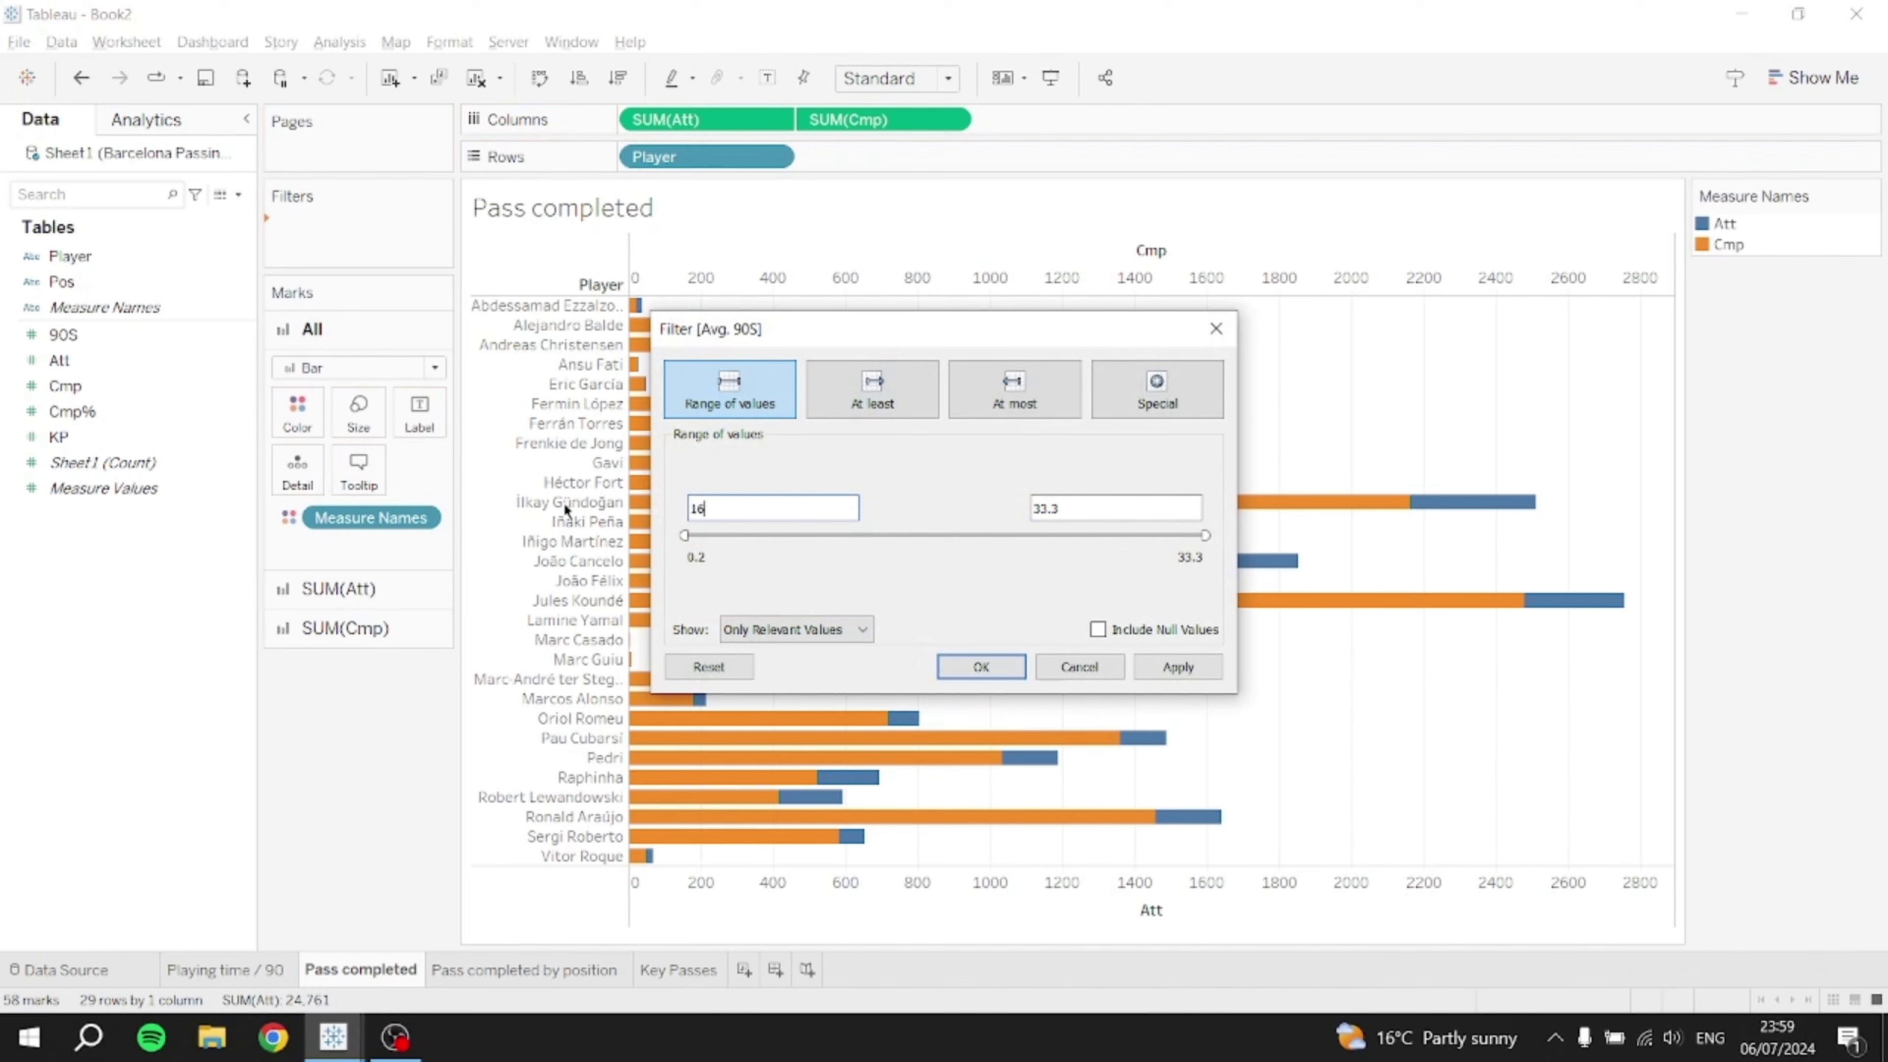
click(1156, 665)
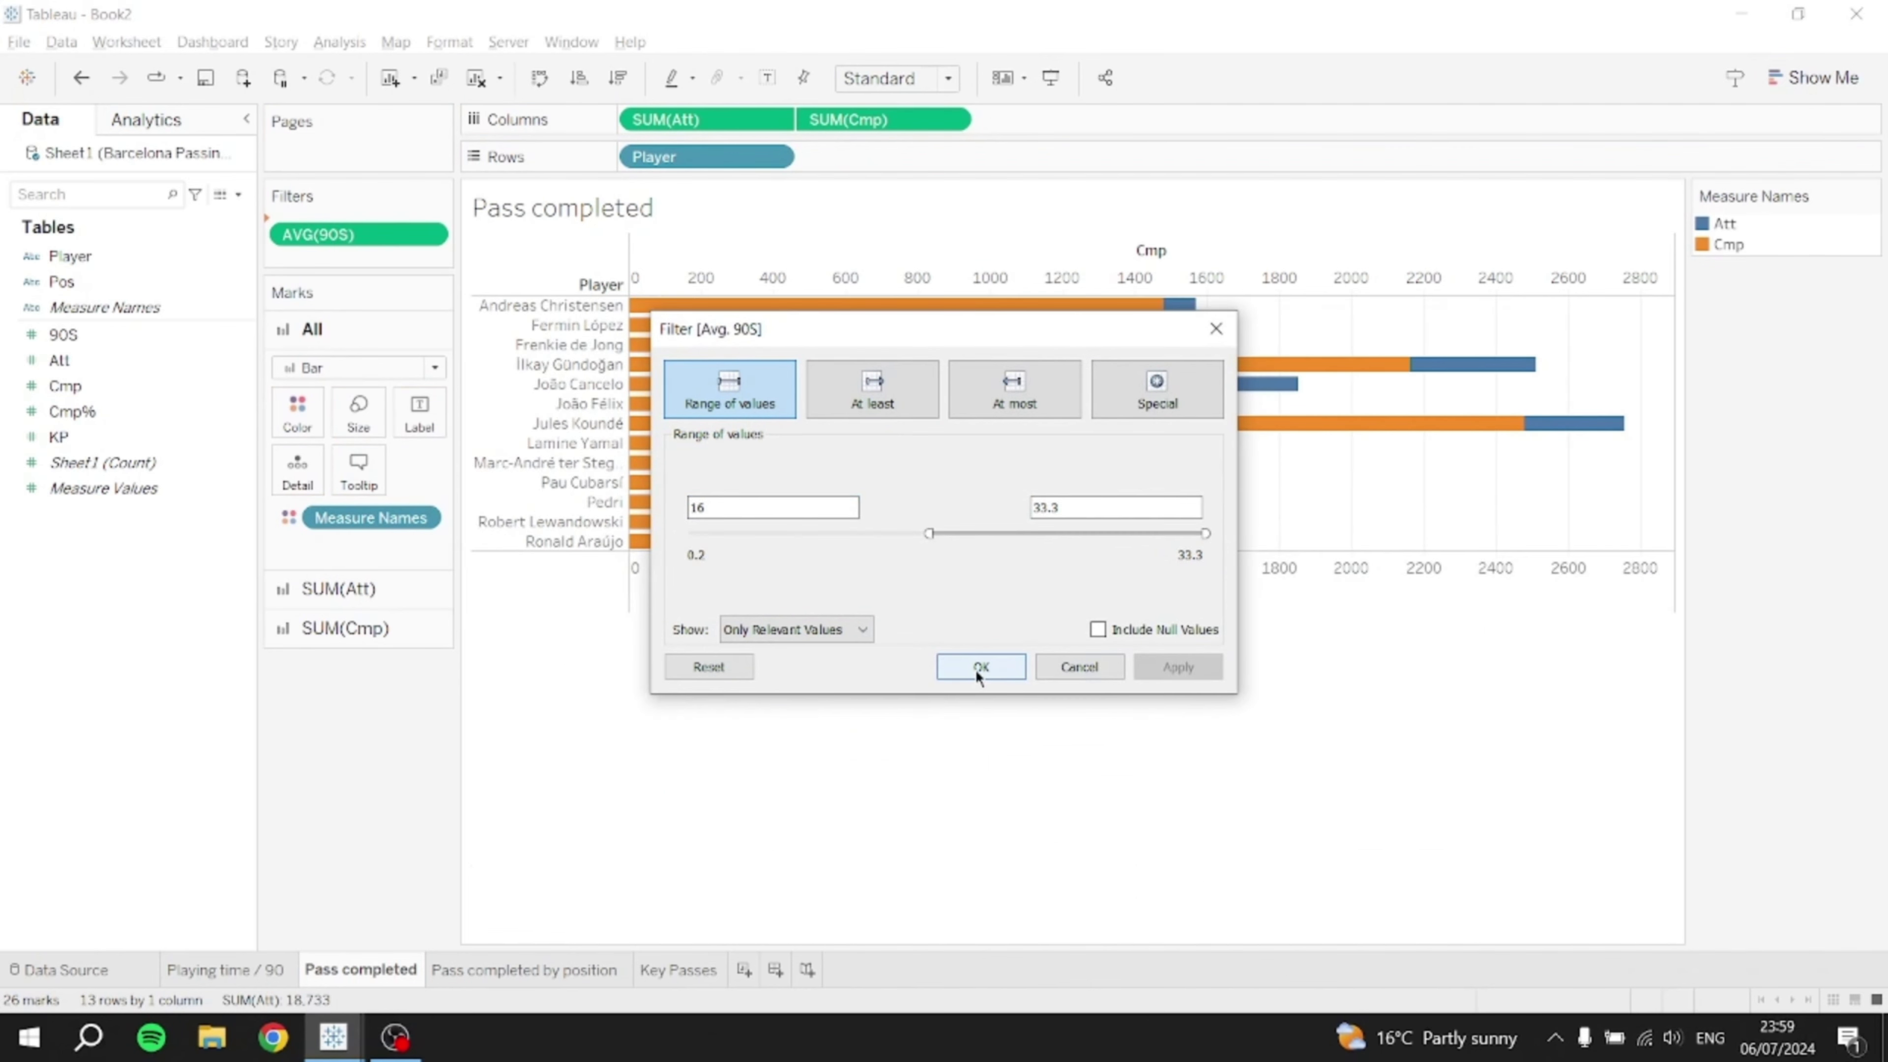
click(980, 667)
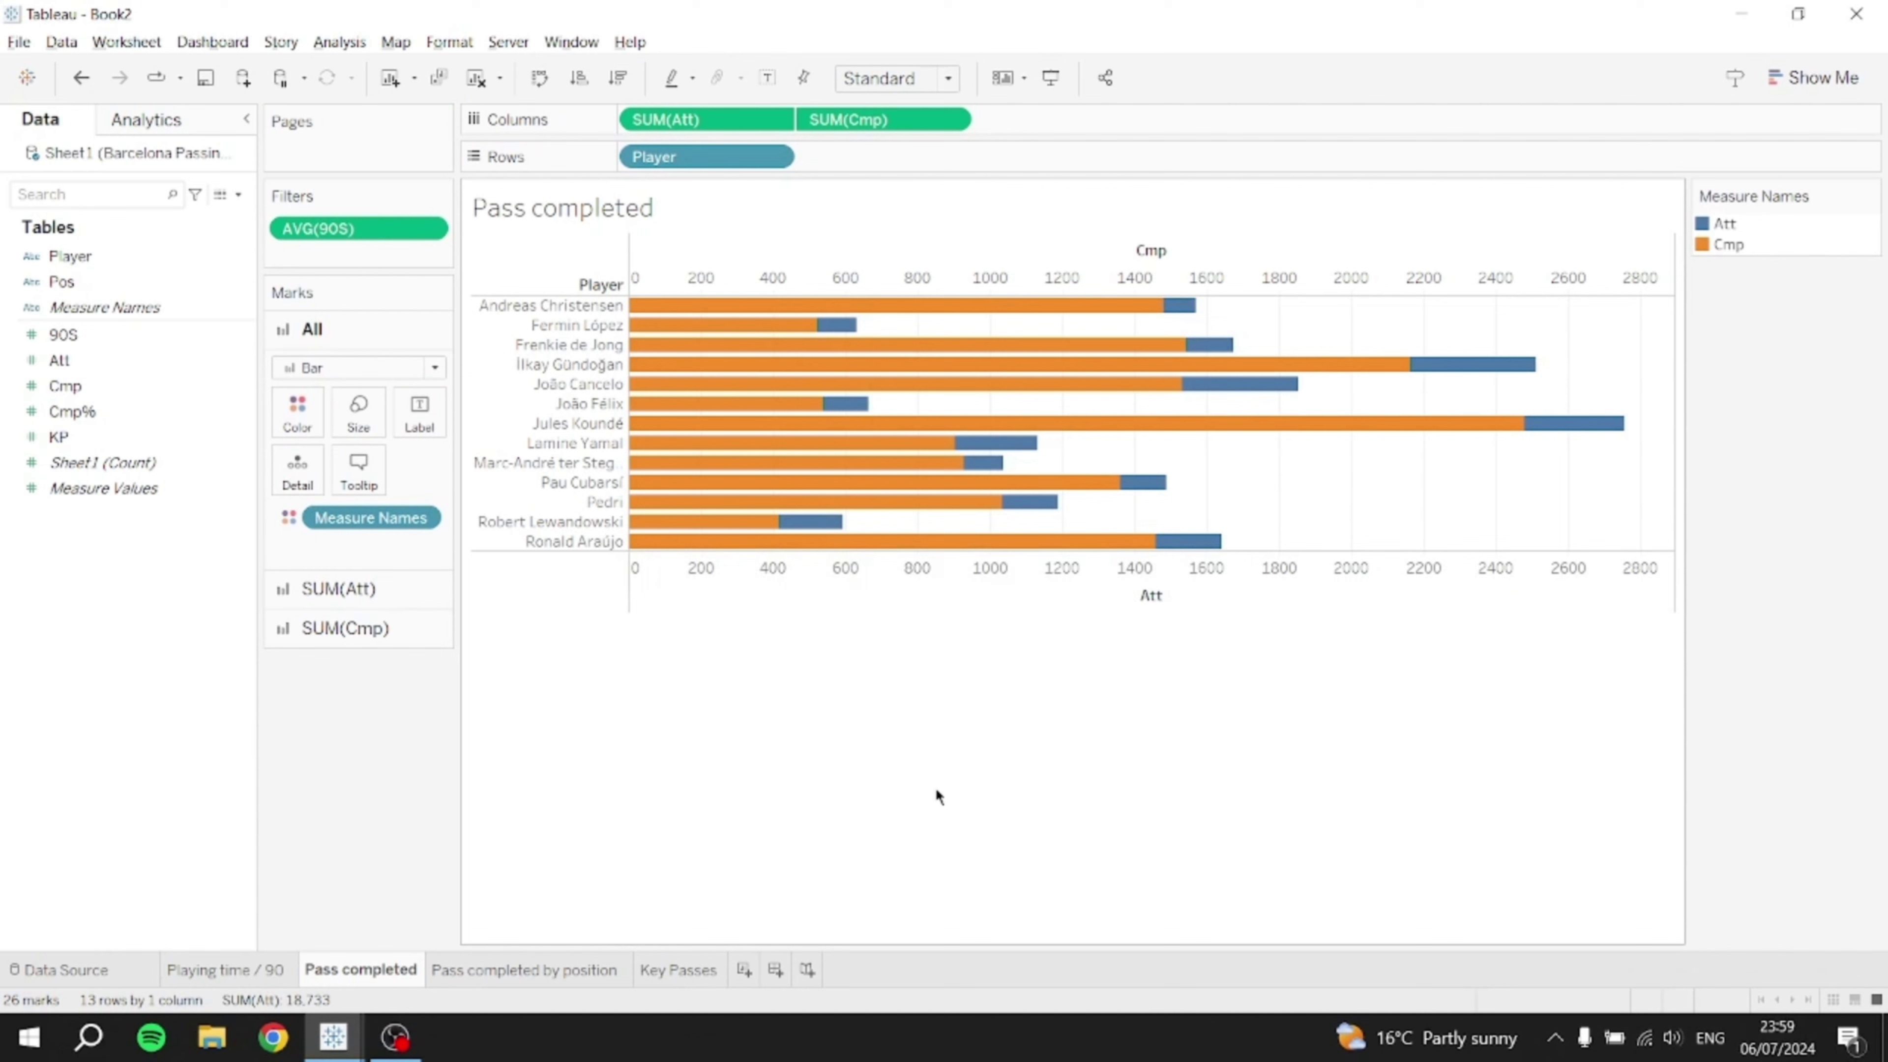
- Fit the Pass completed chart to Entire View and sort the players by Att in descending order
click(917, 81)
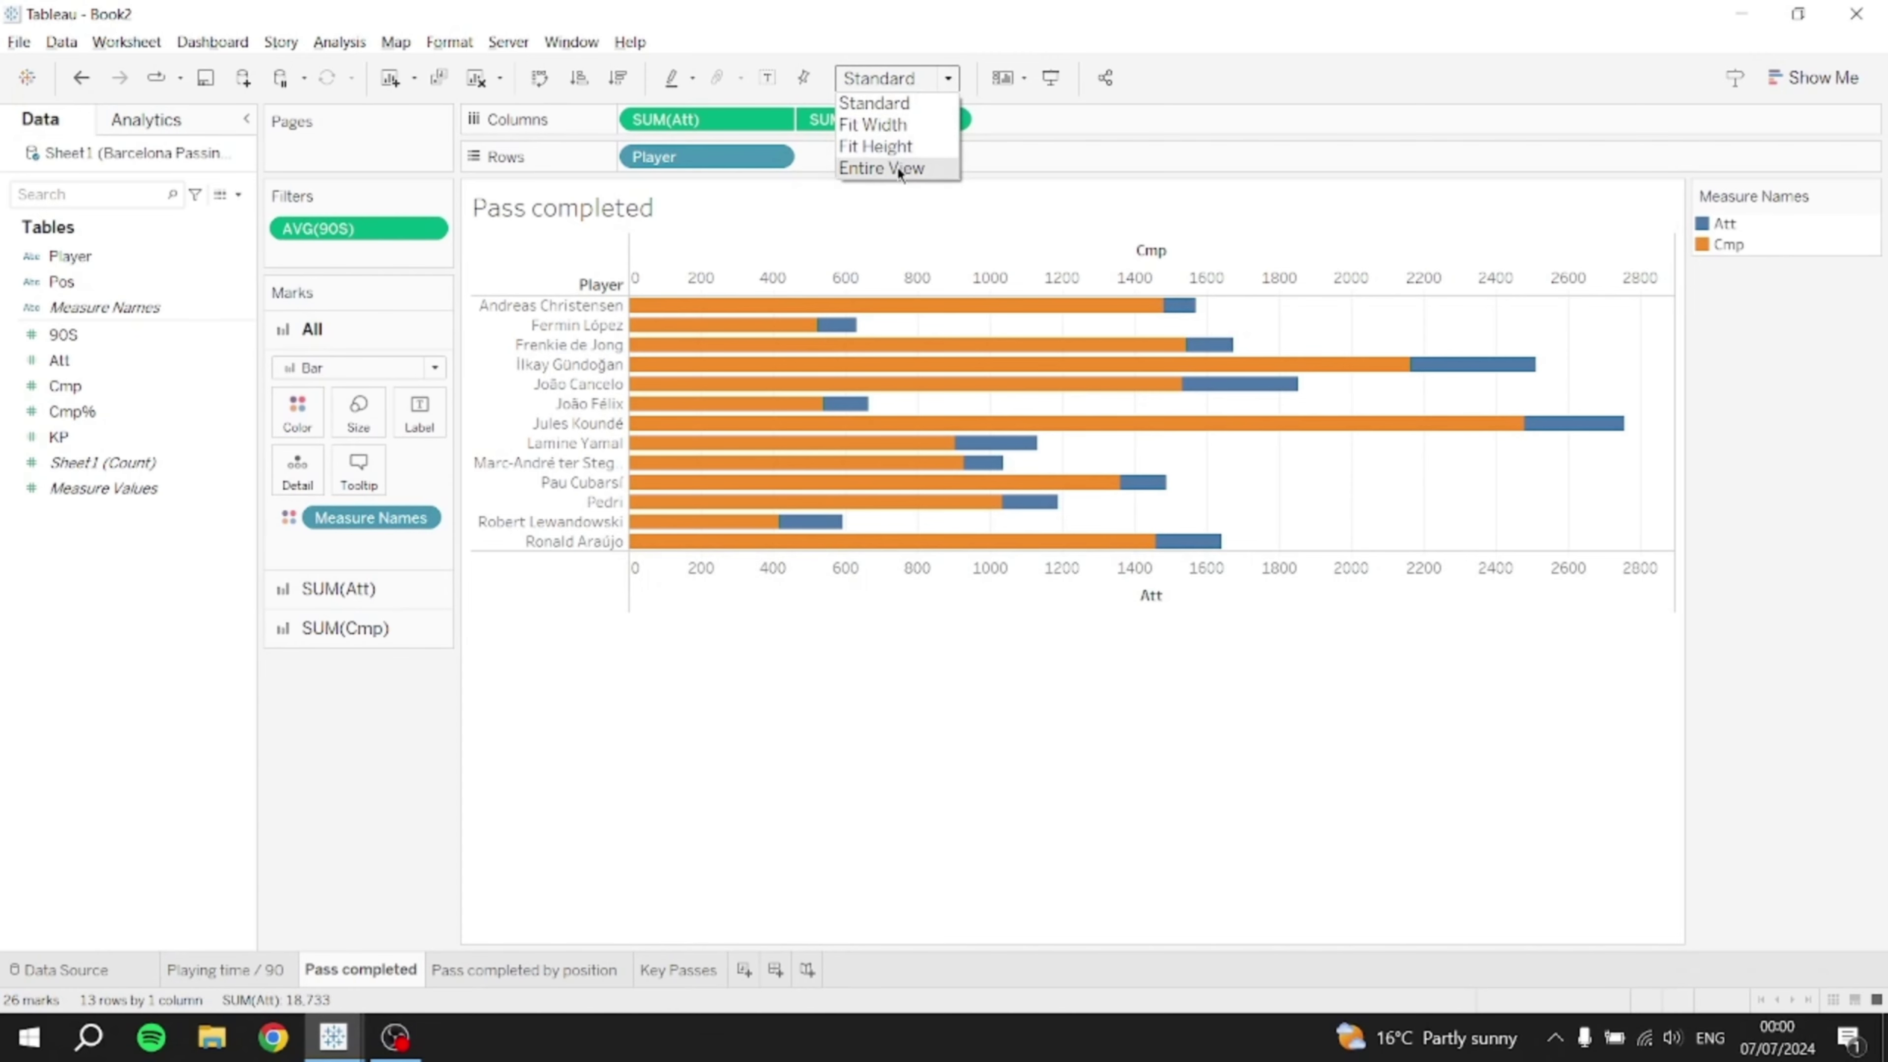
click(882, 168)
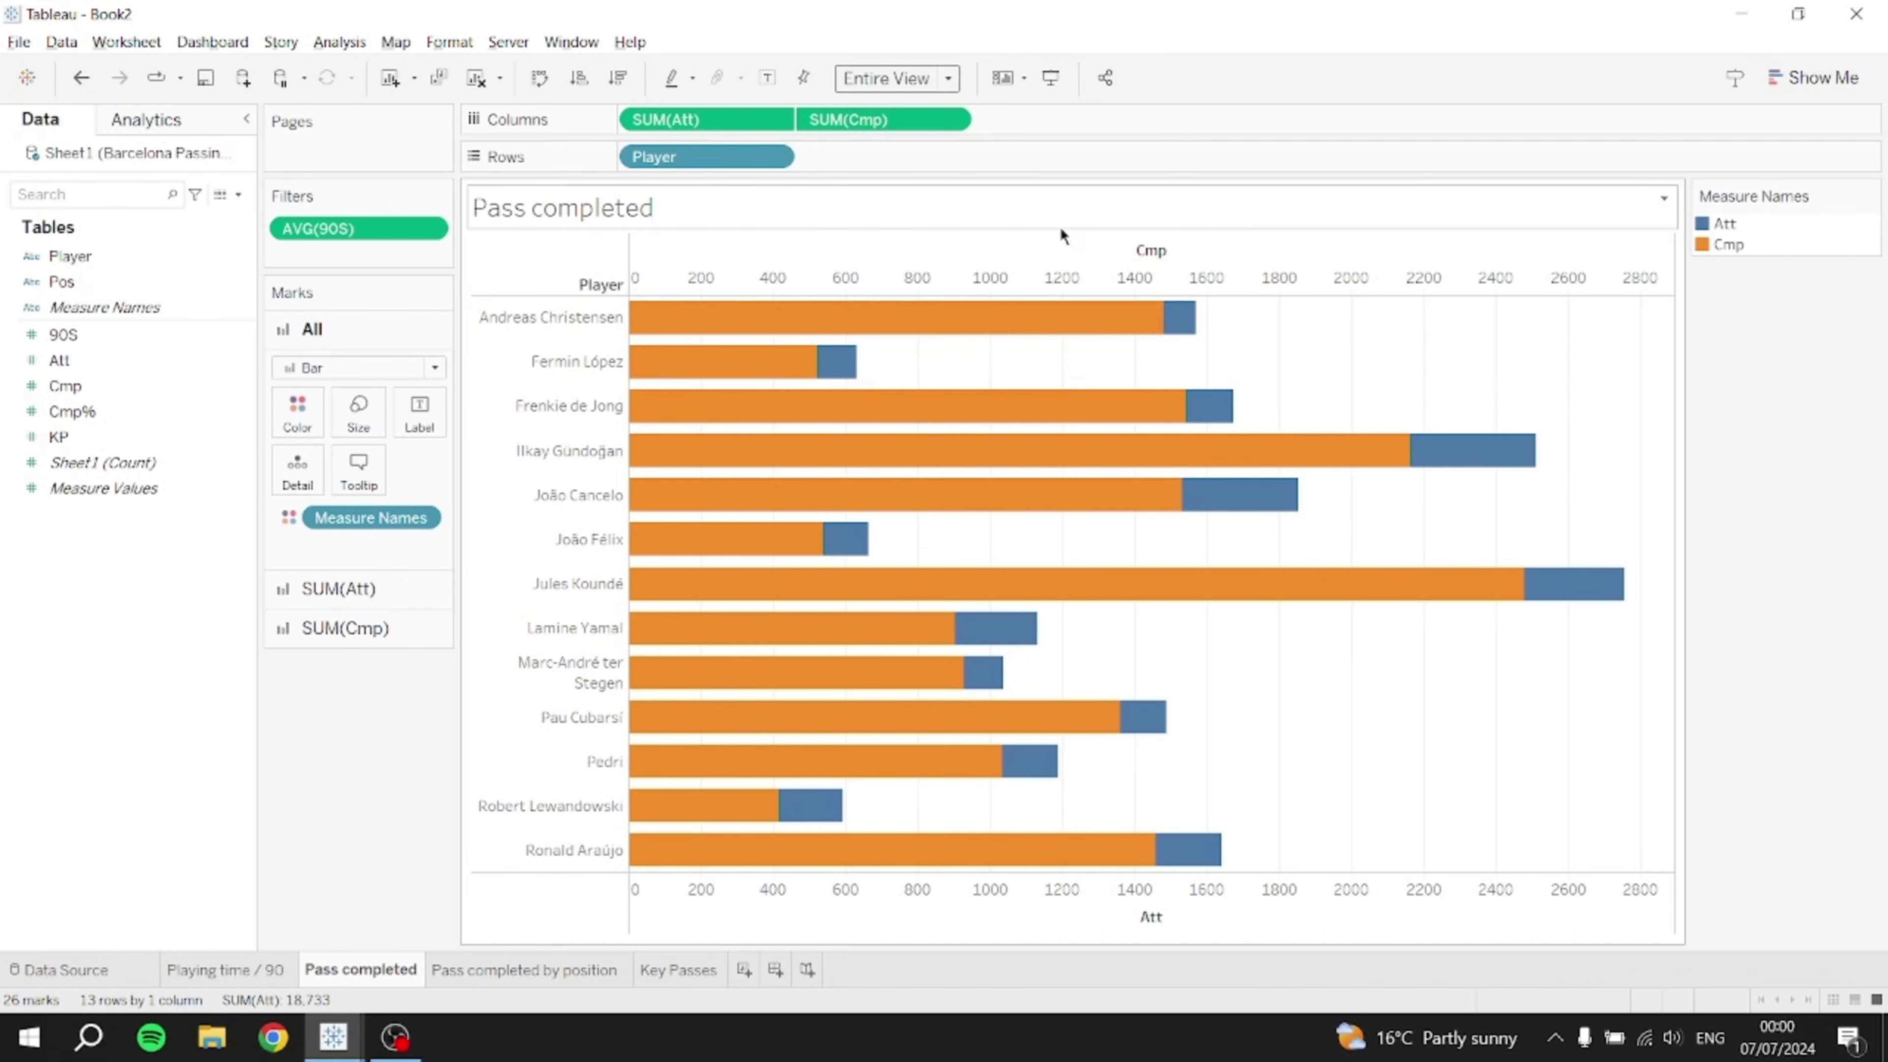
click(617, 80)
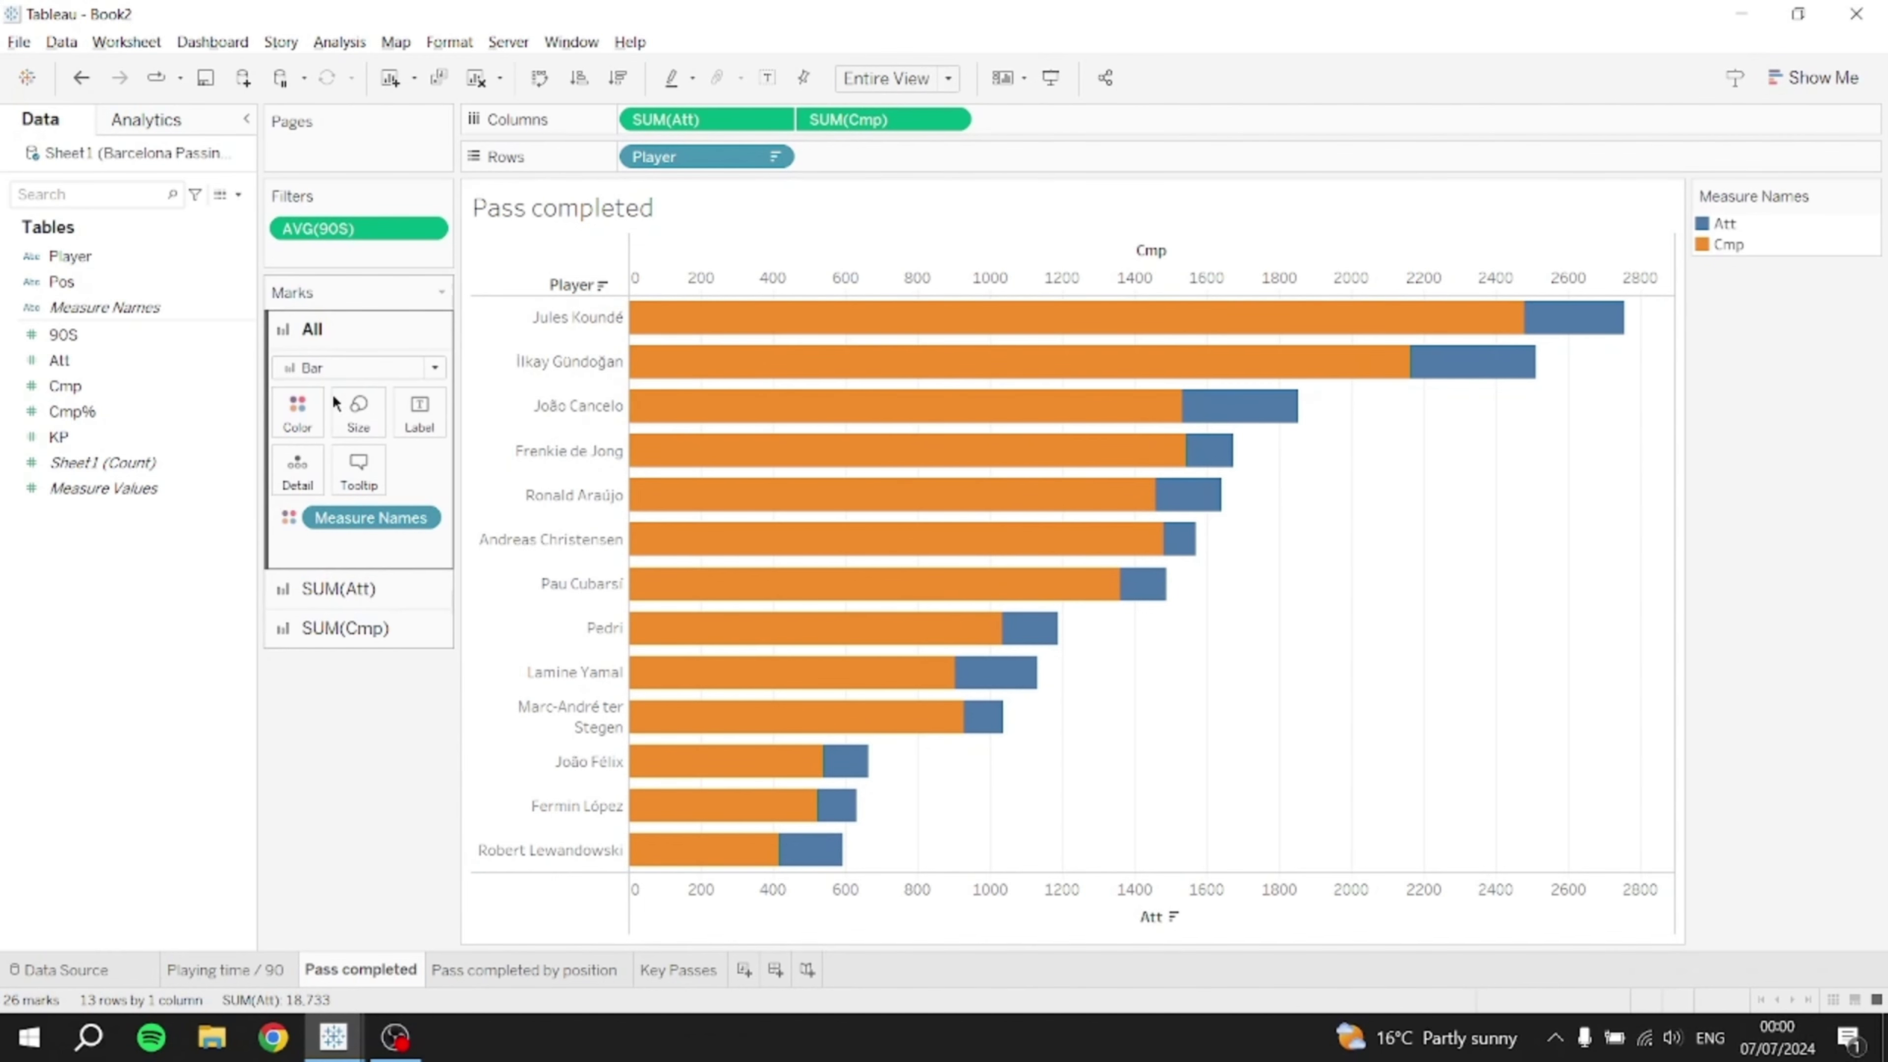
- Color Cmp in the darkest gray and Att in the lightest gray of the Gray palette
click(298, 413)
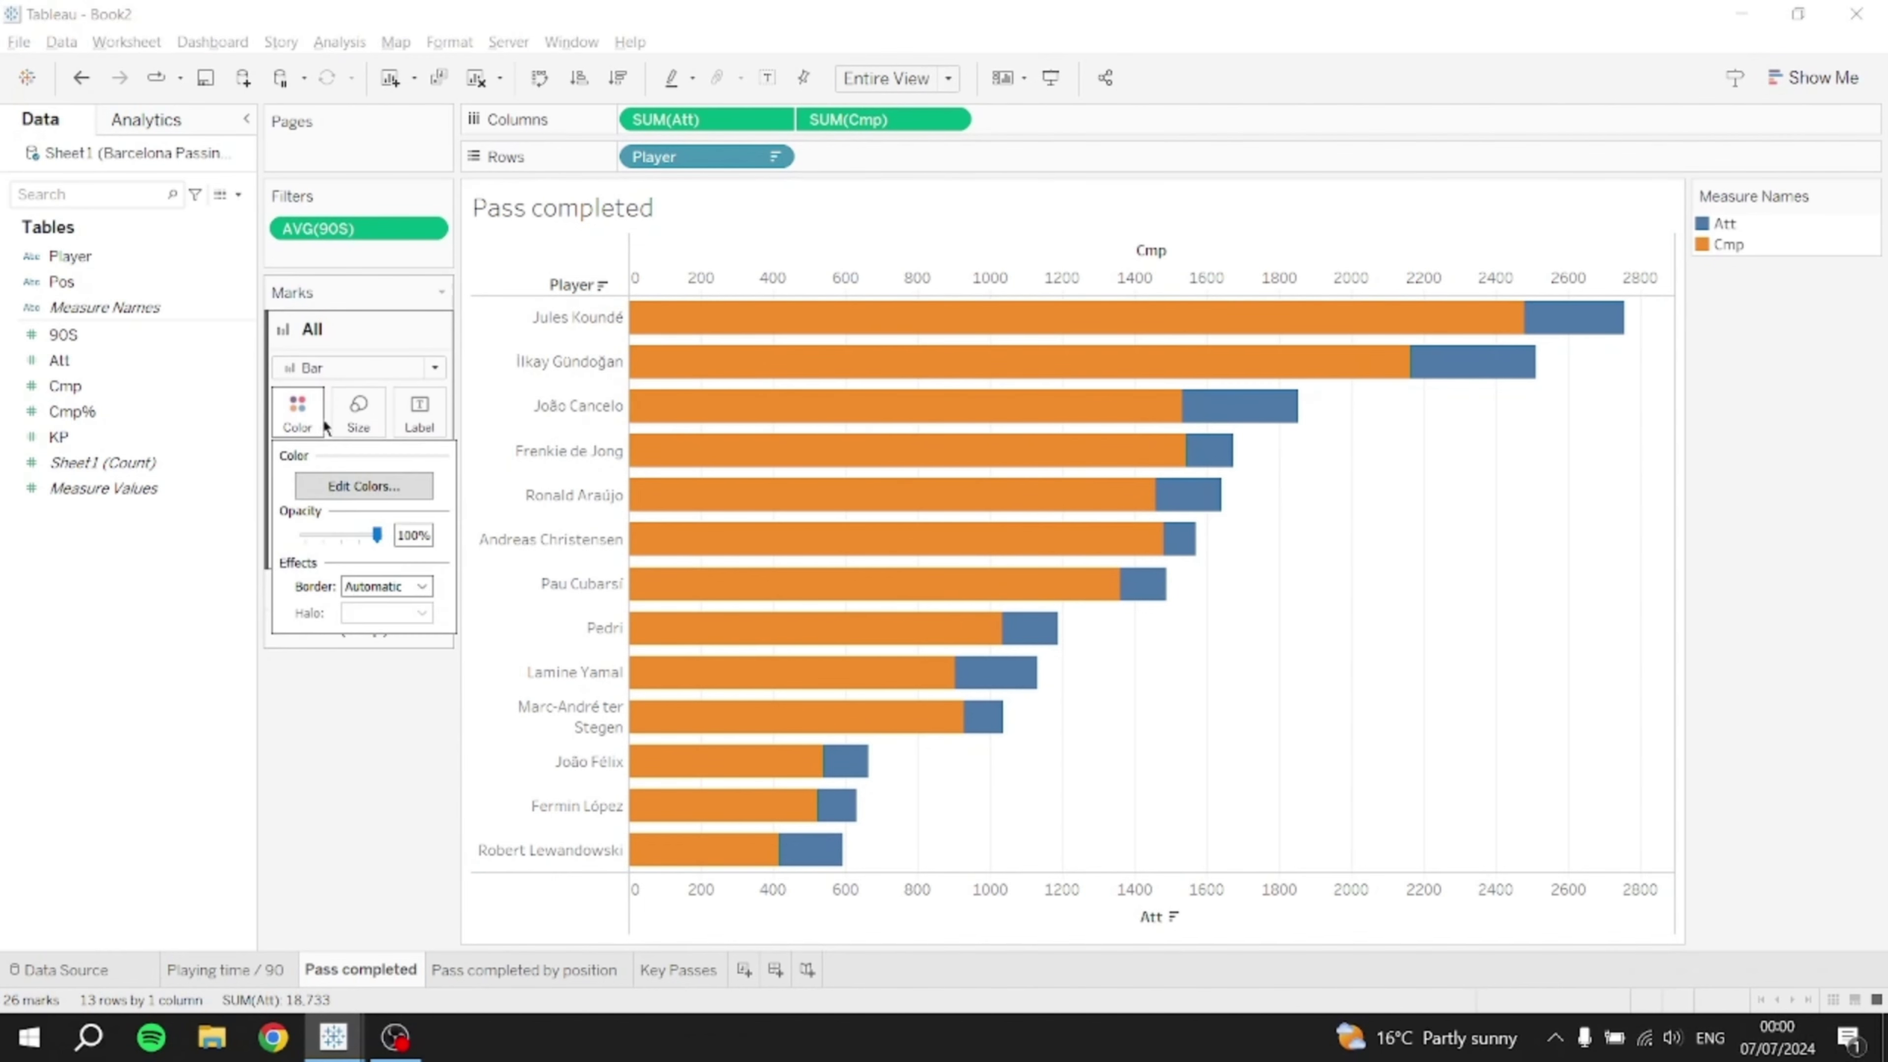
click(340, 485)
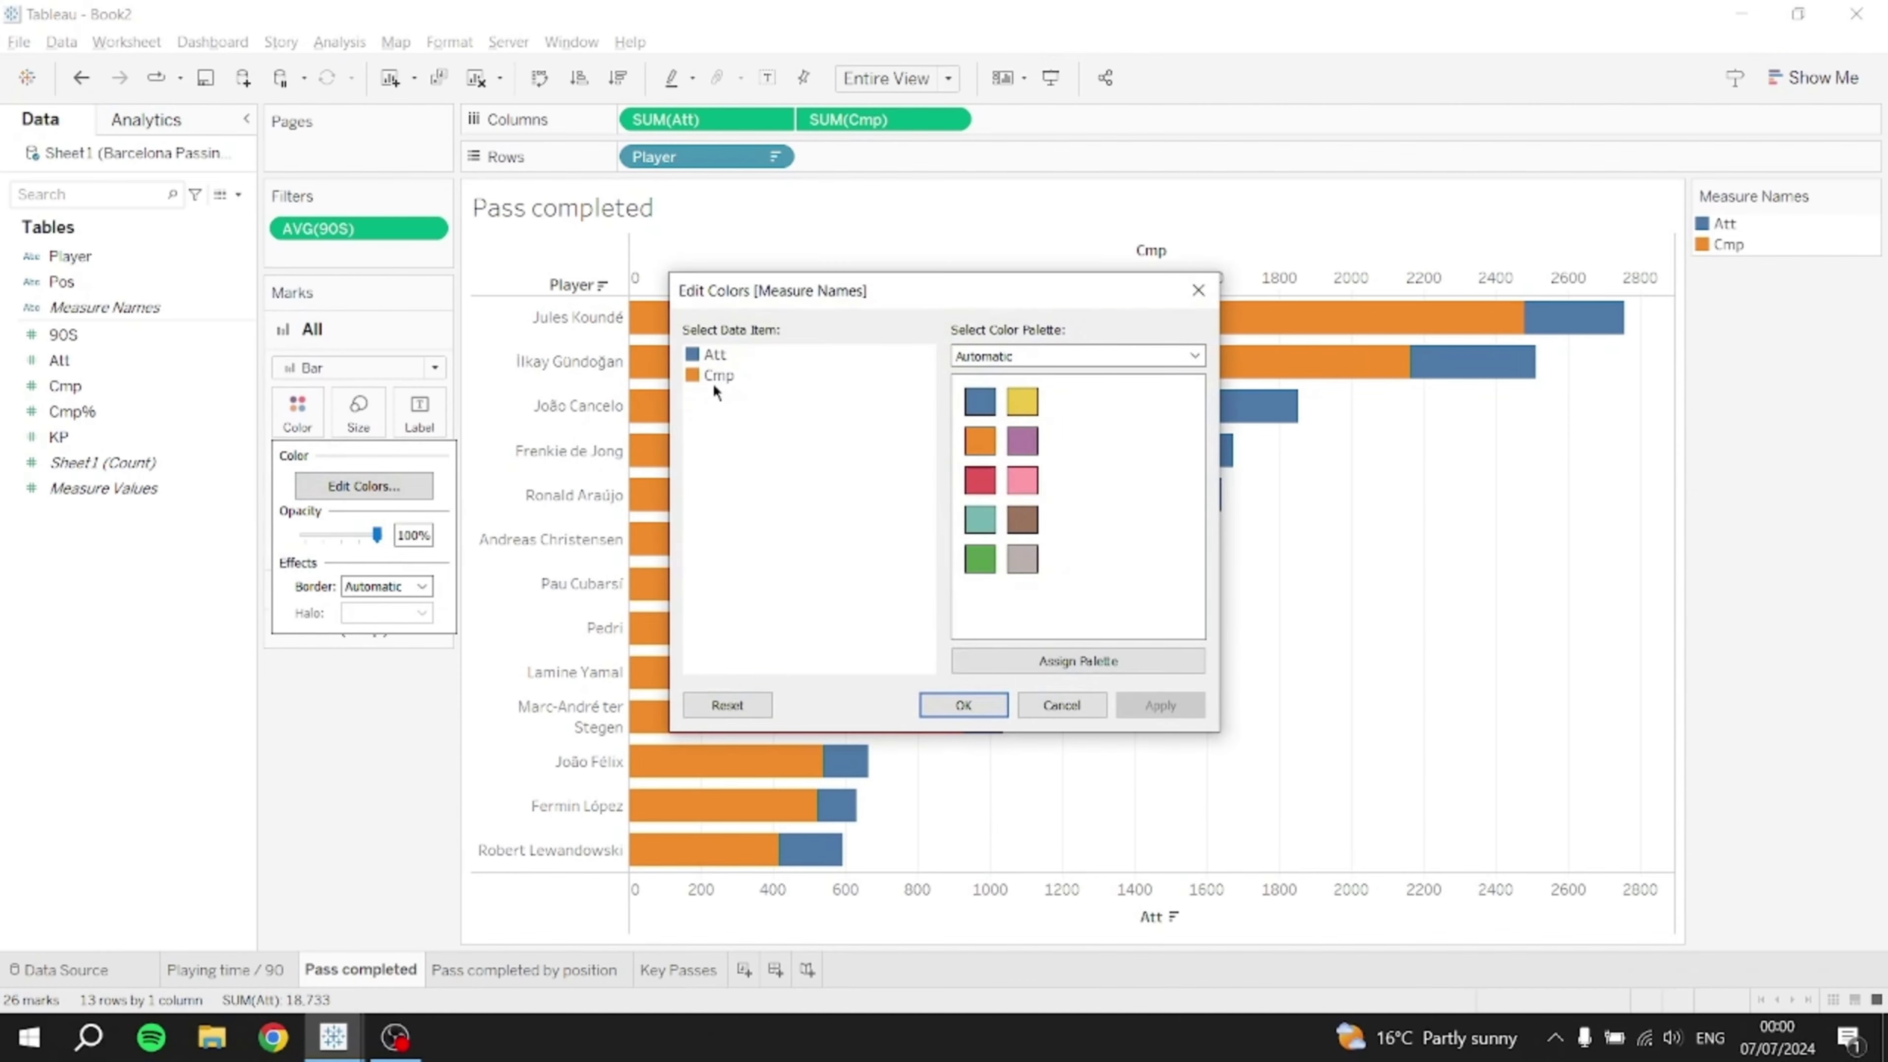
click(1042, 356)
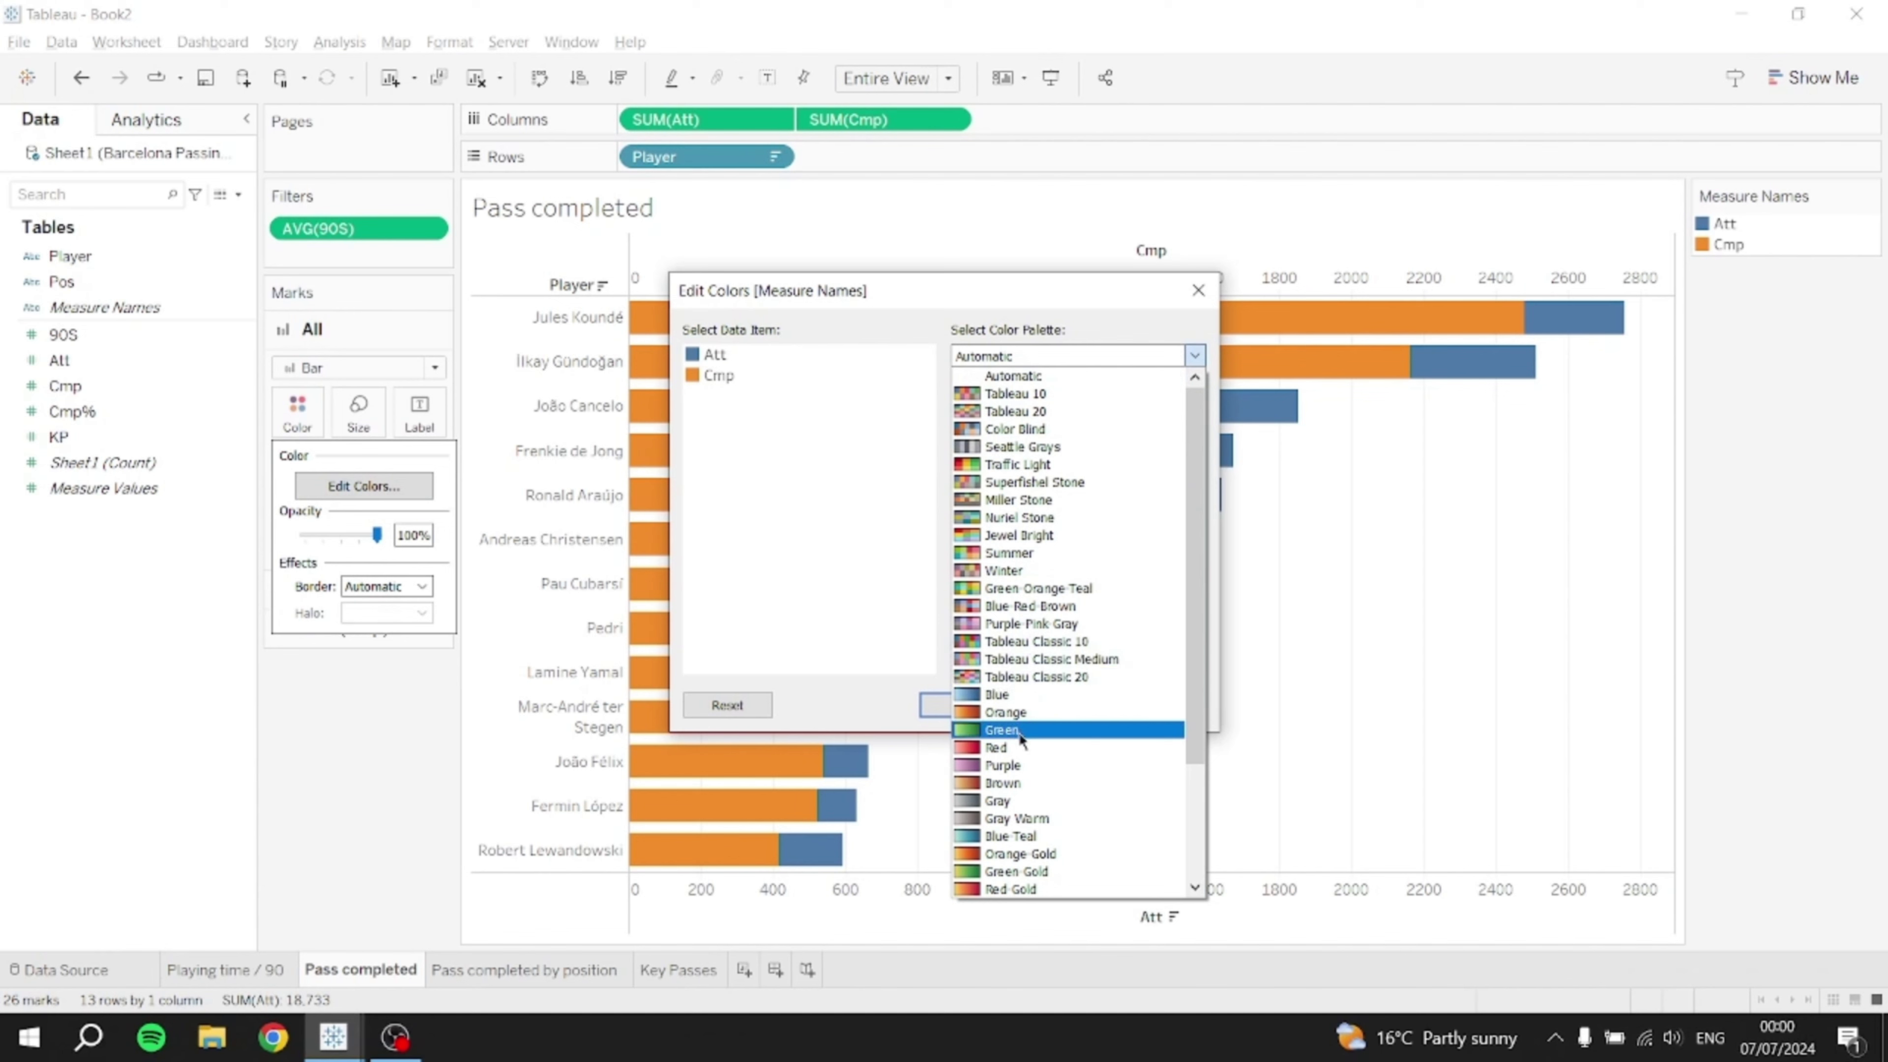
click(1010, 783)
click(1034, 357)
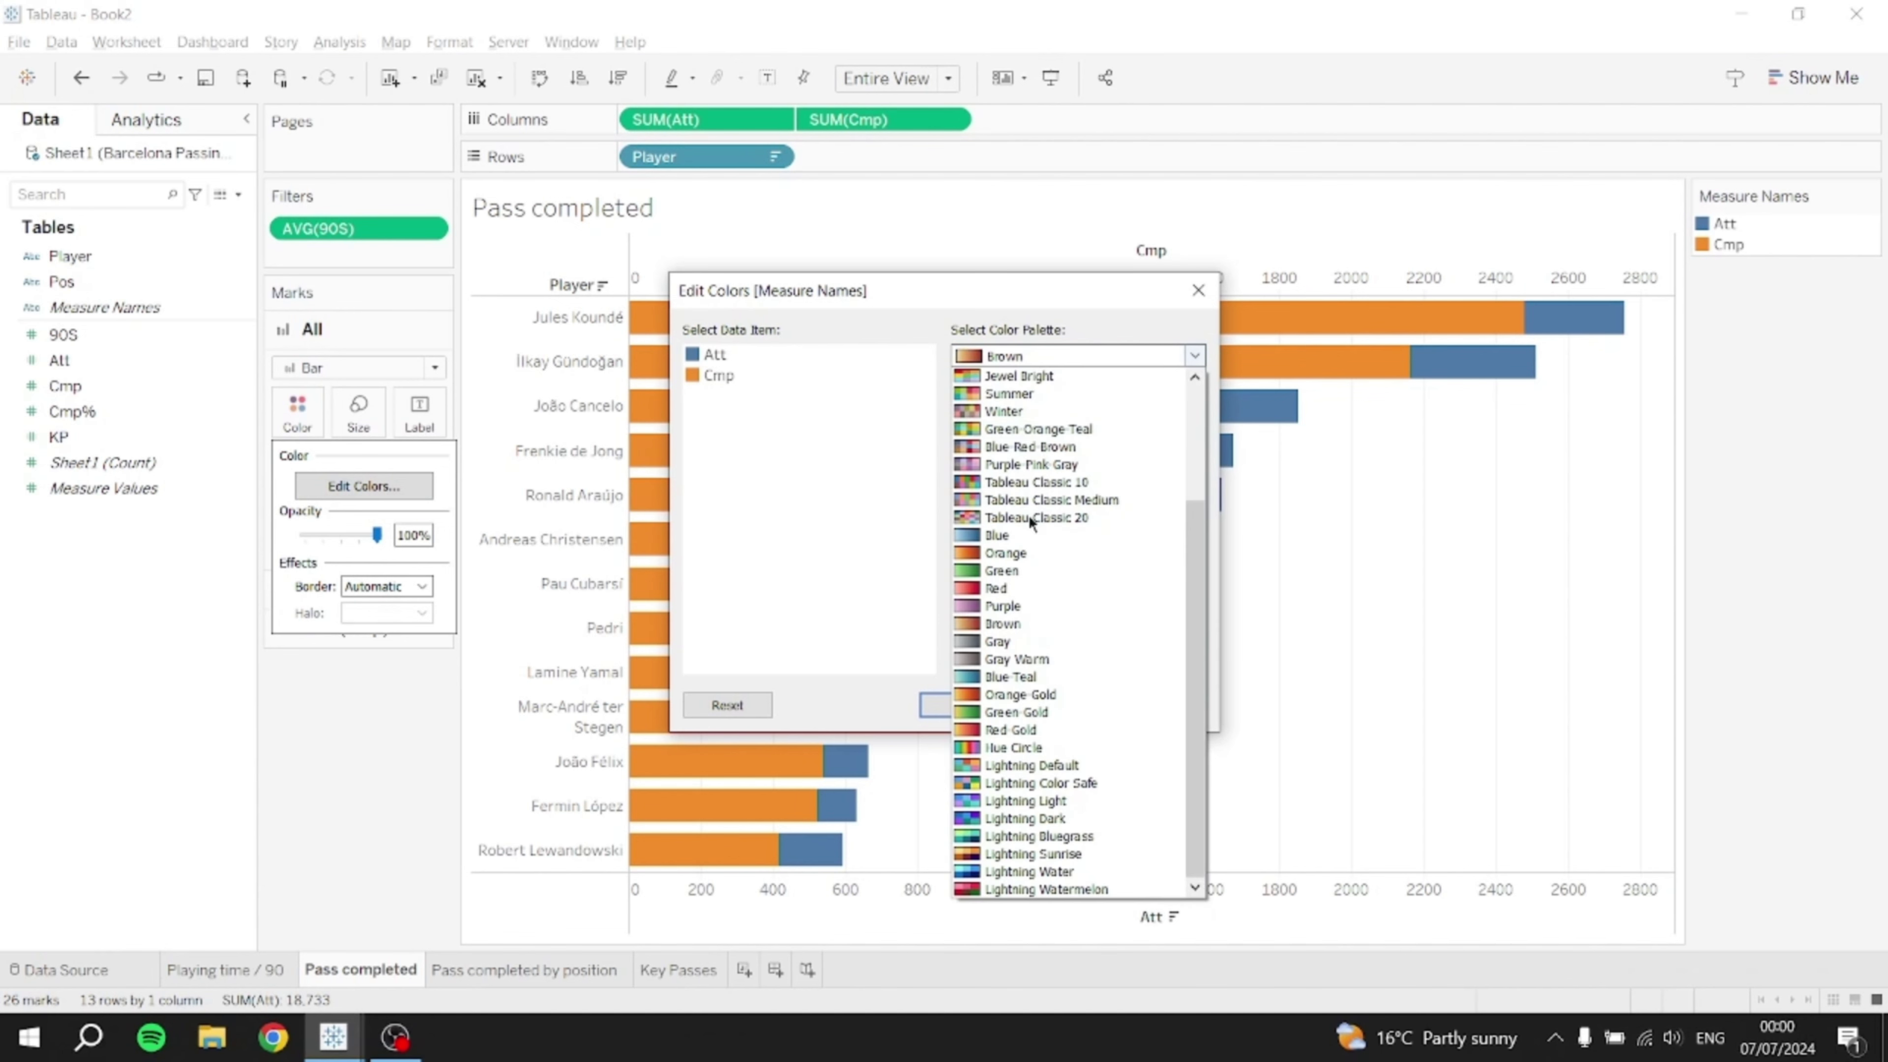
click(1000, 641)
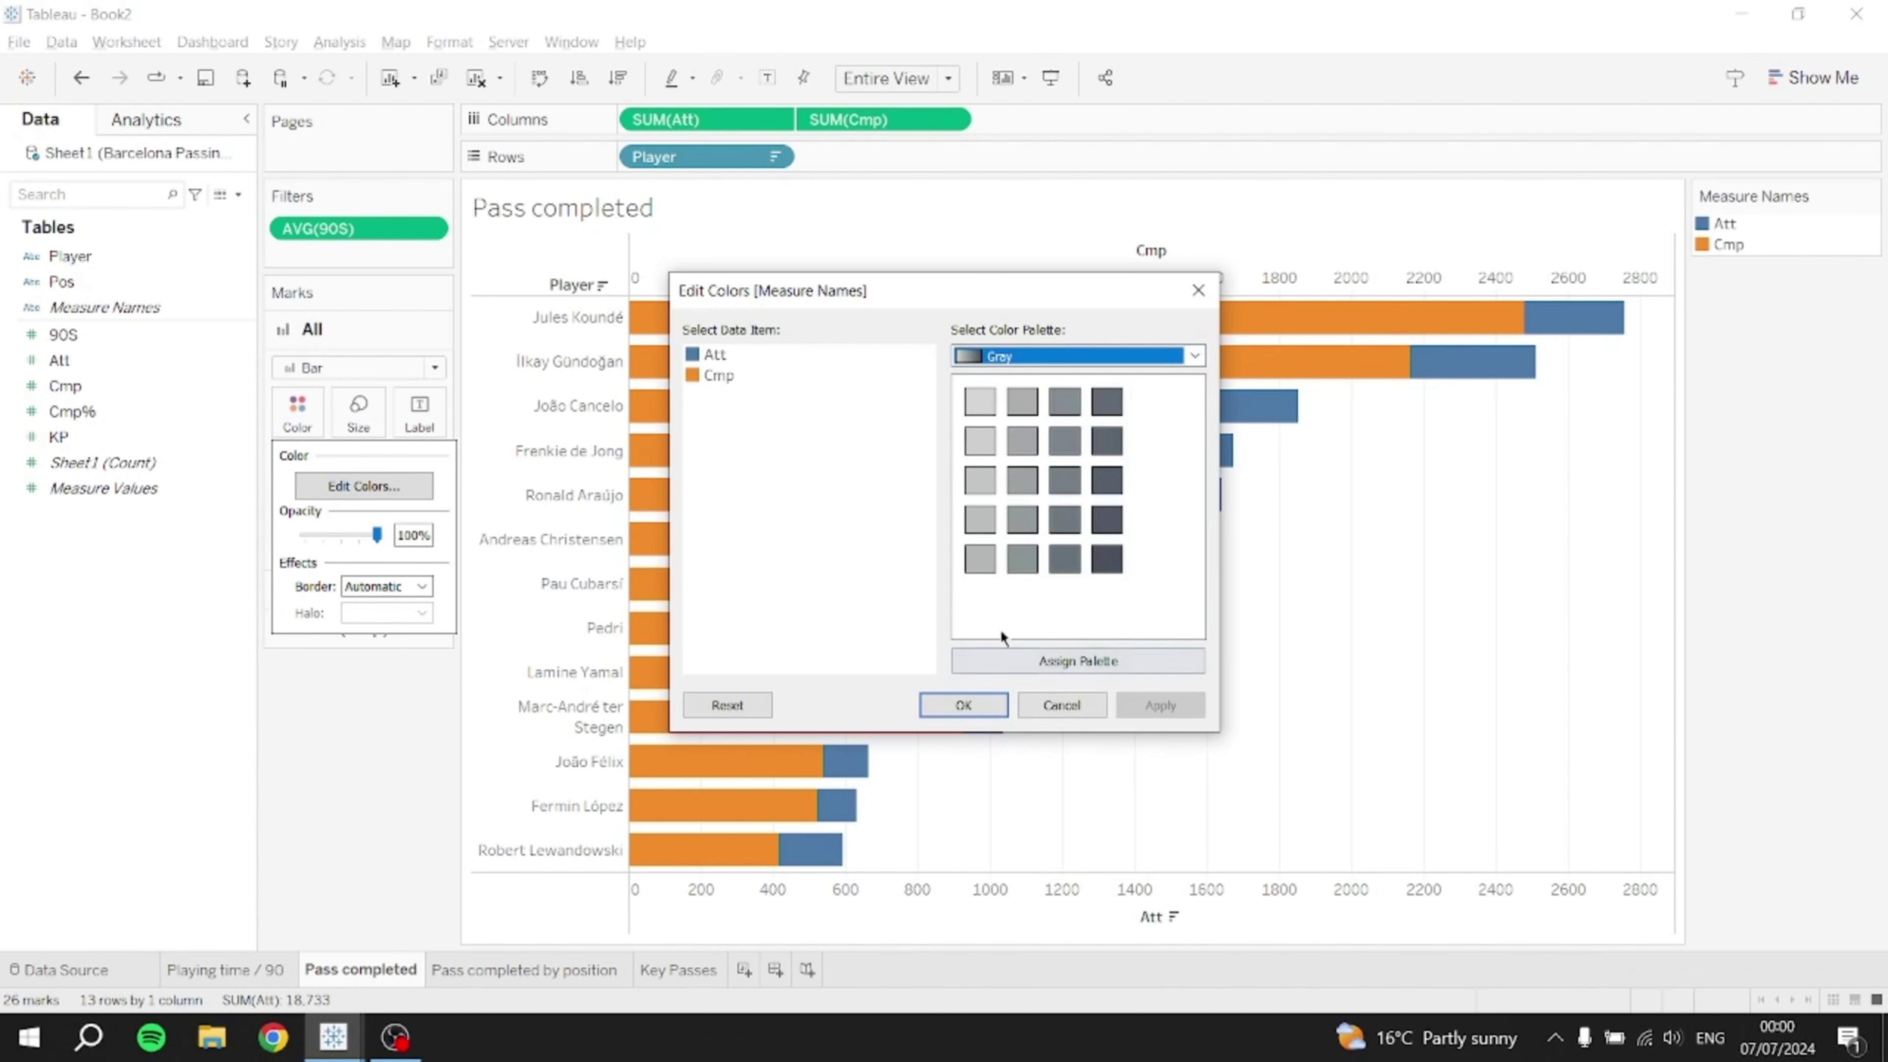
click(720, 376)
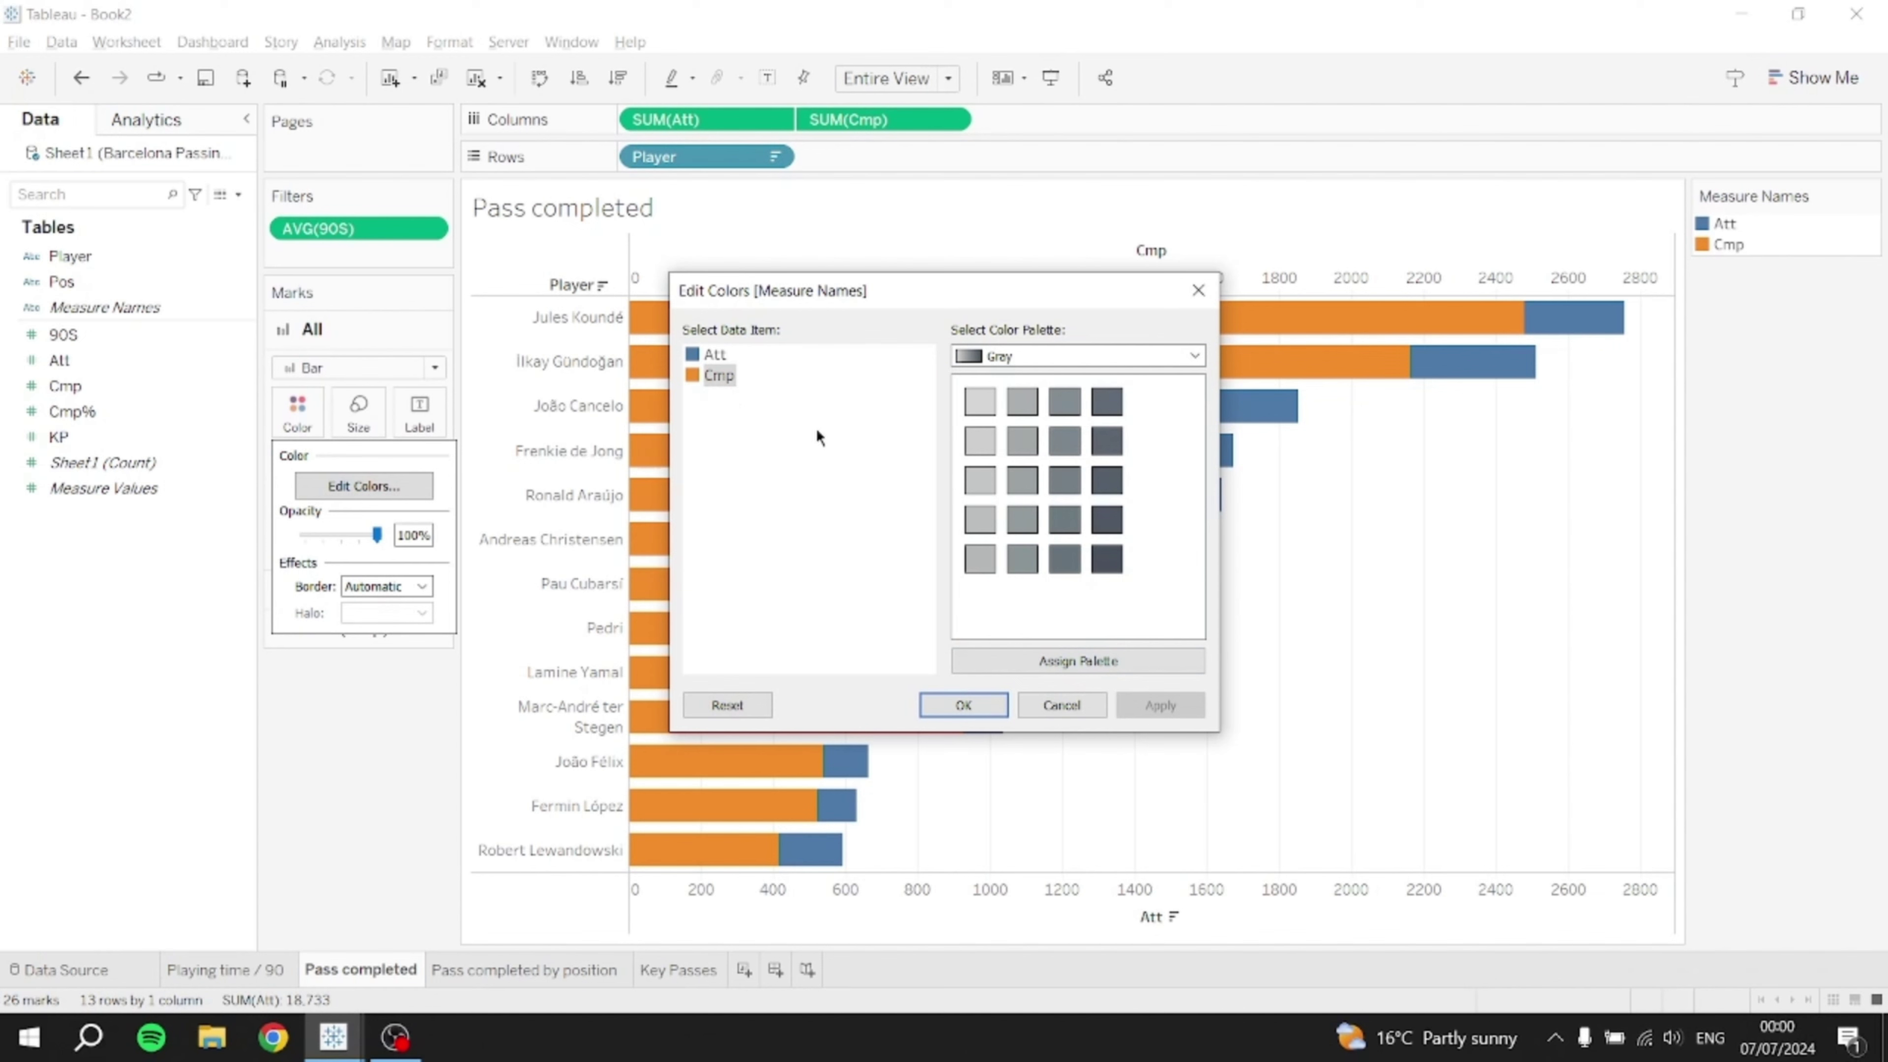
click(1107, 559)
click(713, 355)
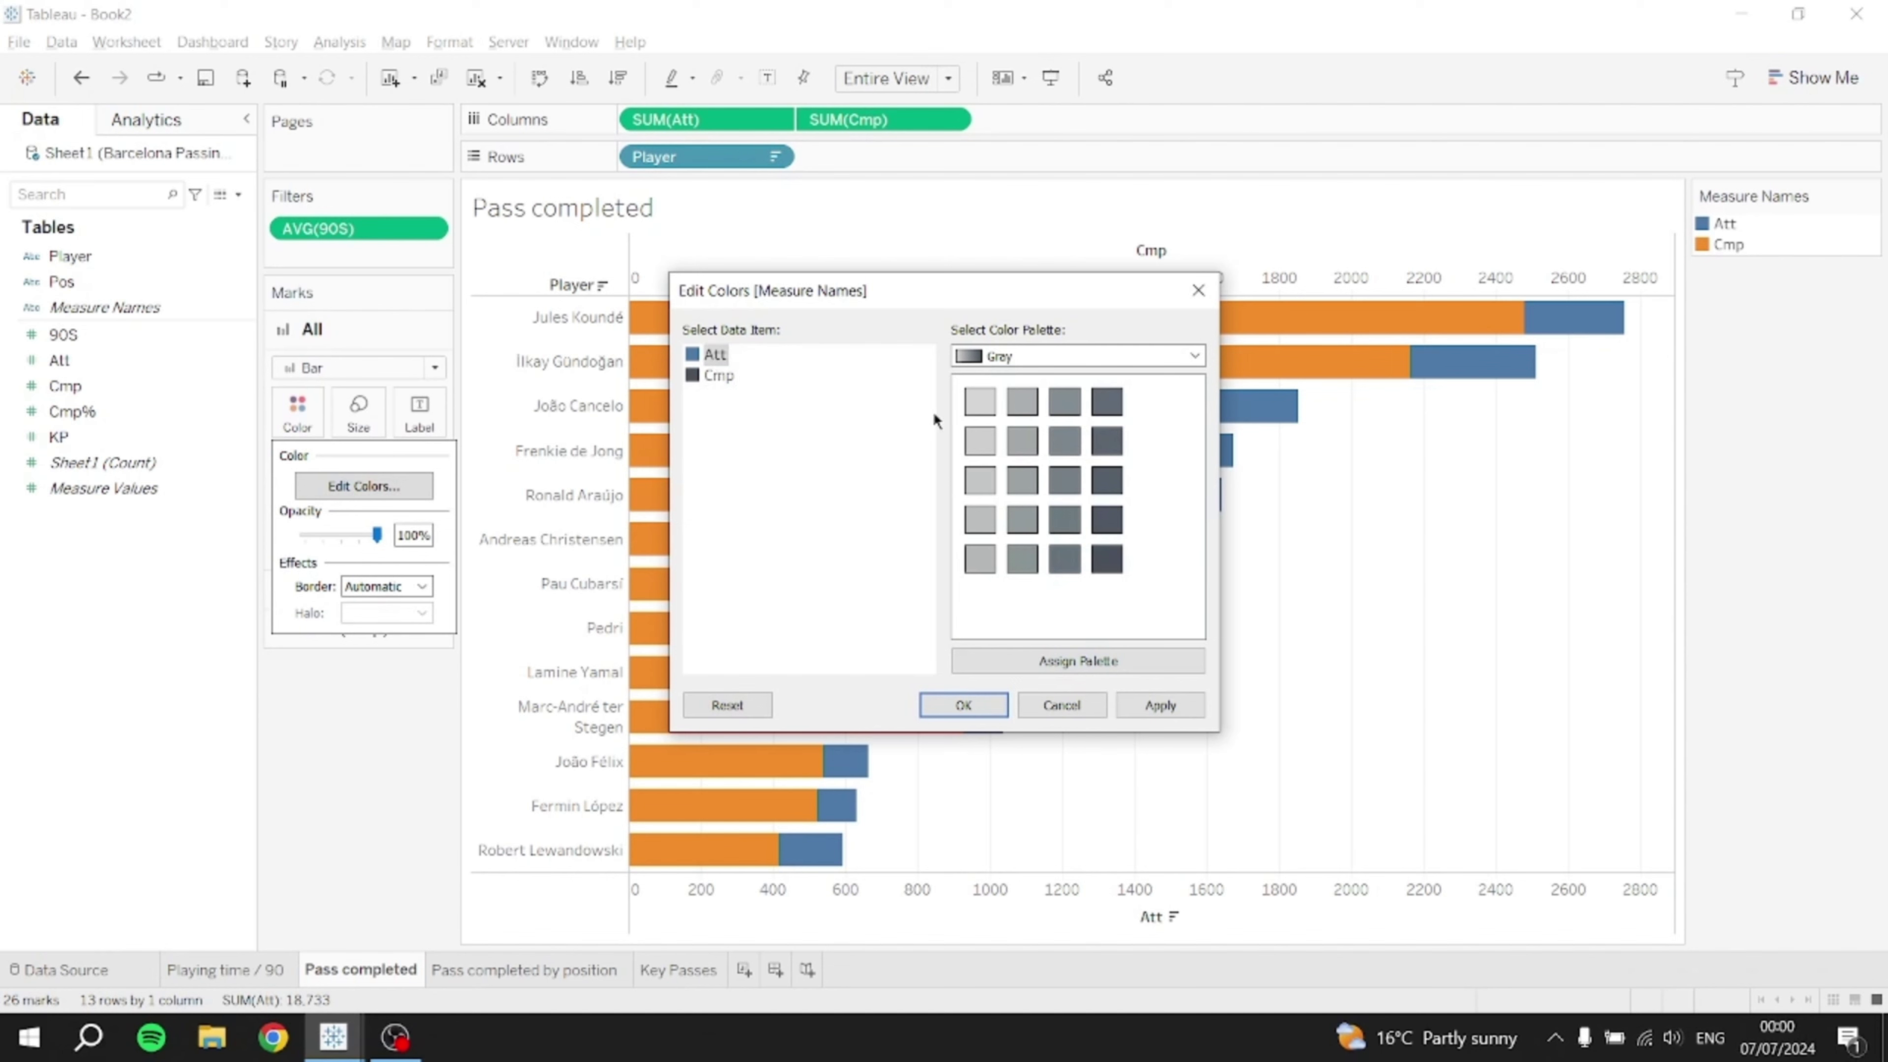
click(980, 402)
click(1142, 706)
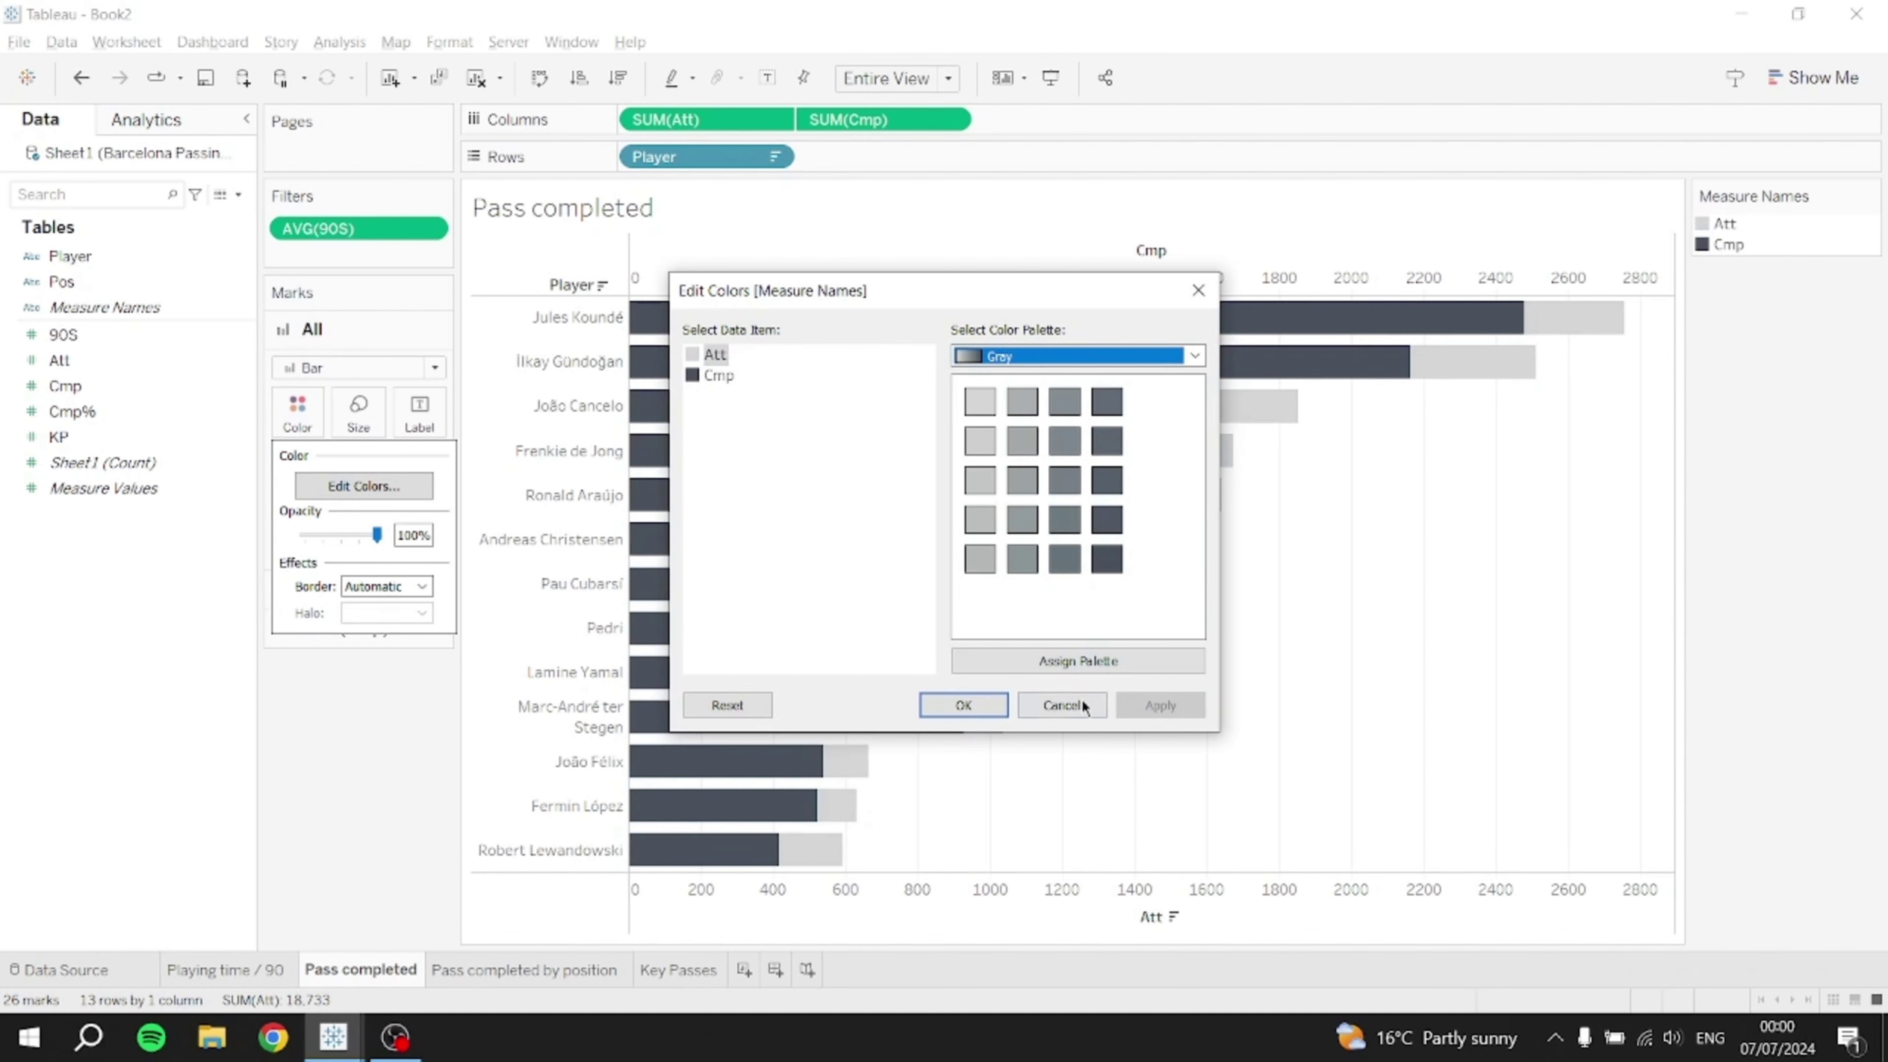
click(983, 706)
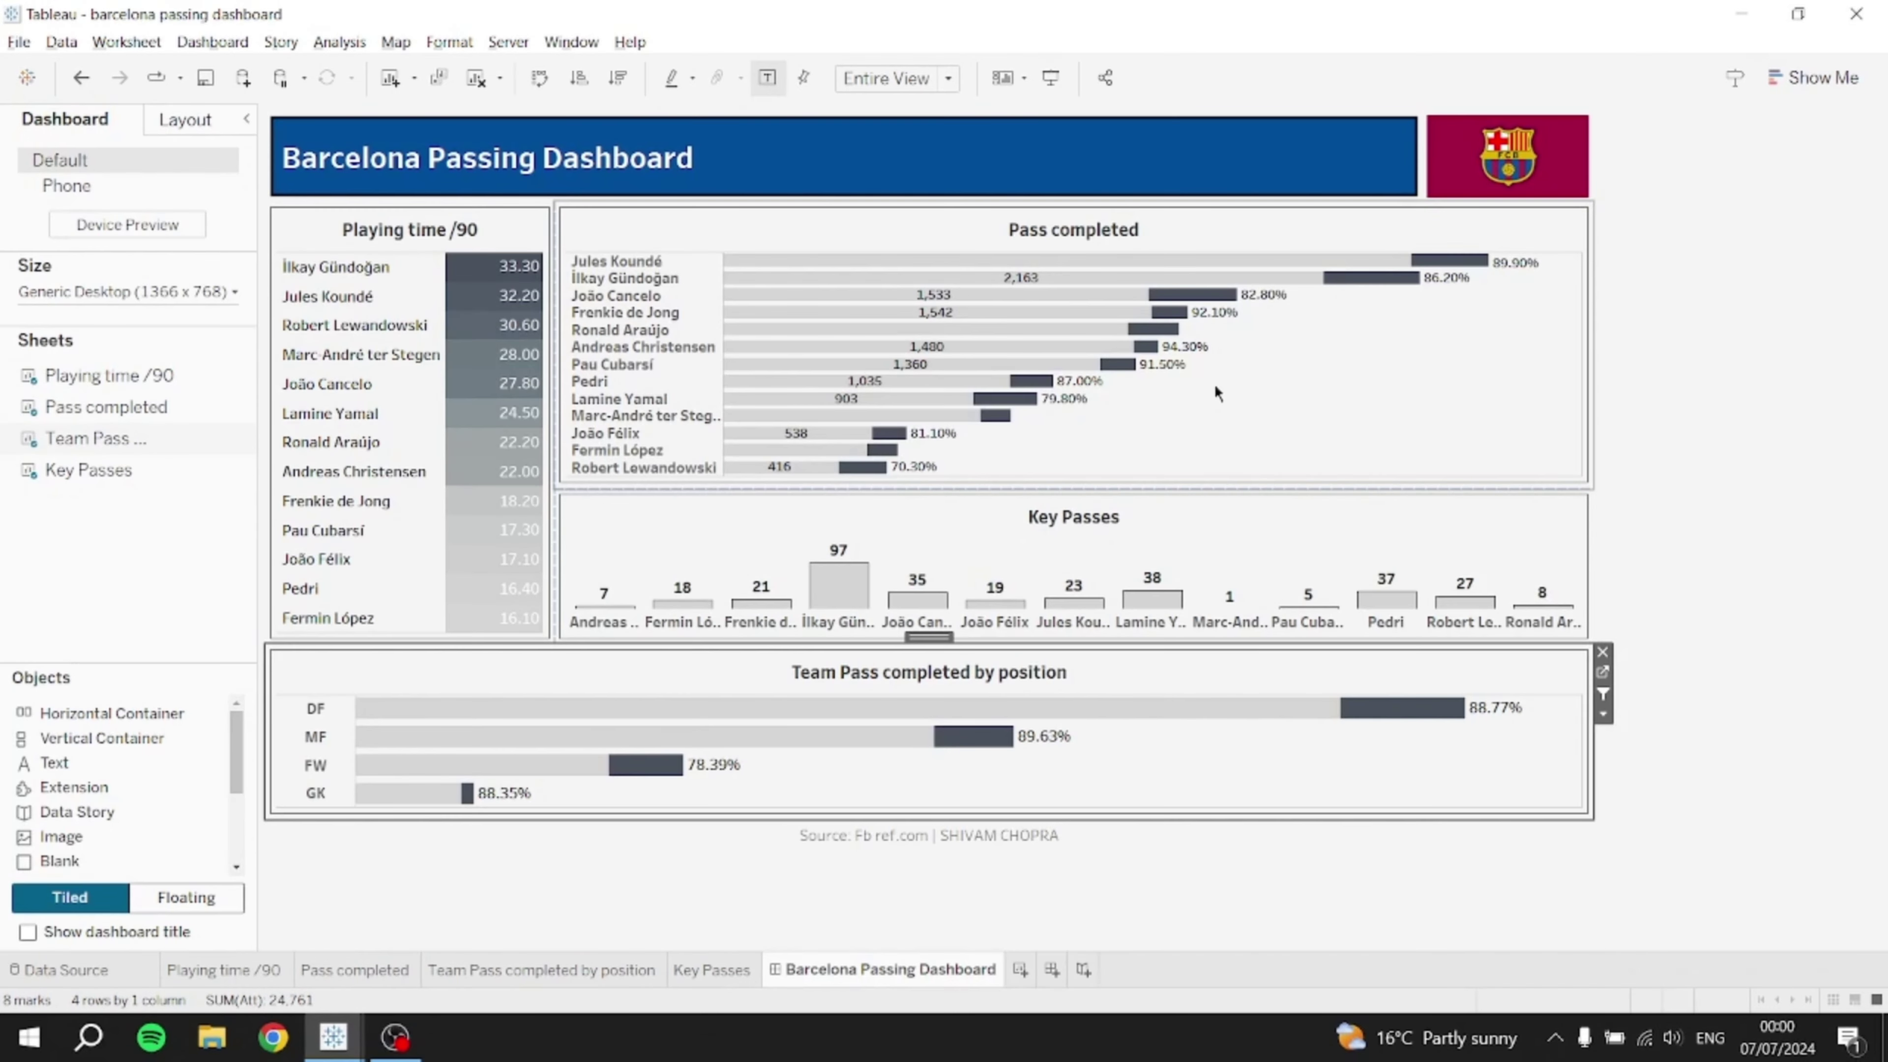
- Recolor the Pass completed bars from the Gray palette, with light gray for Cmp and the darkest gray for Att
key(alt+Tab)
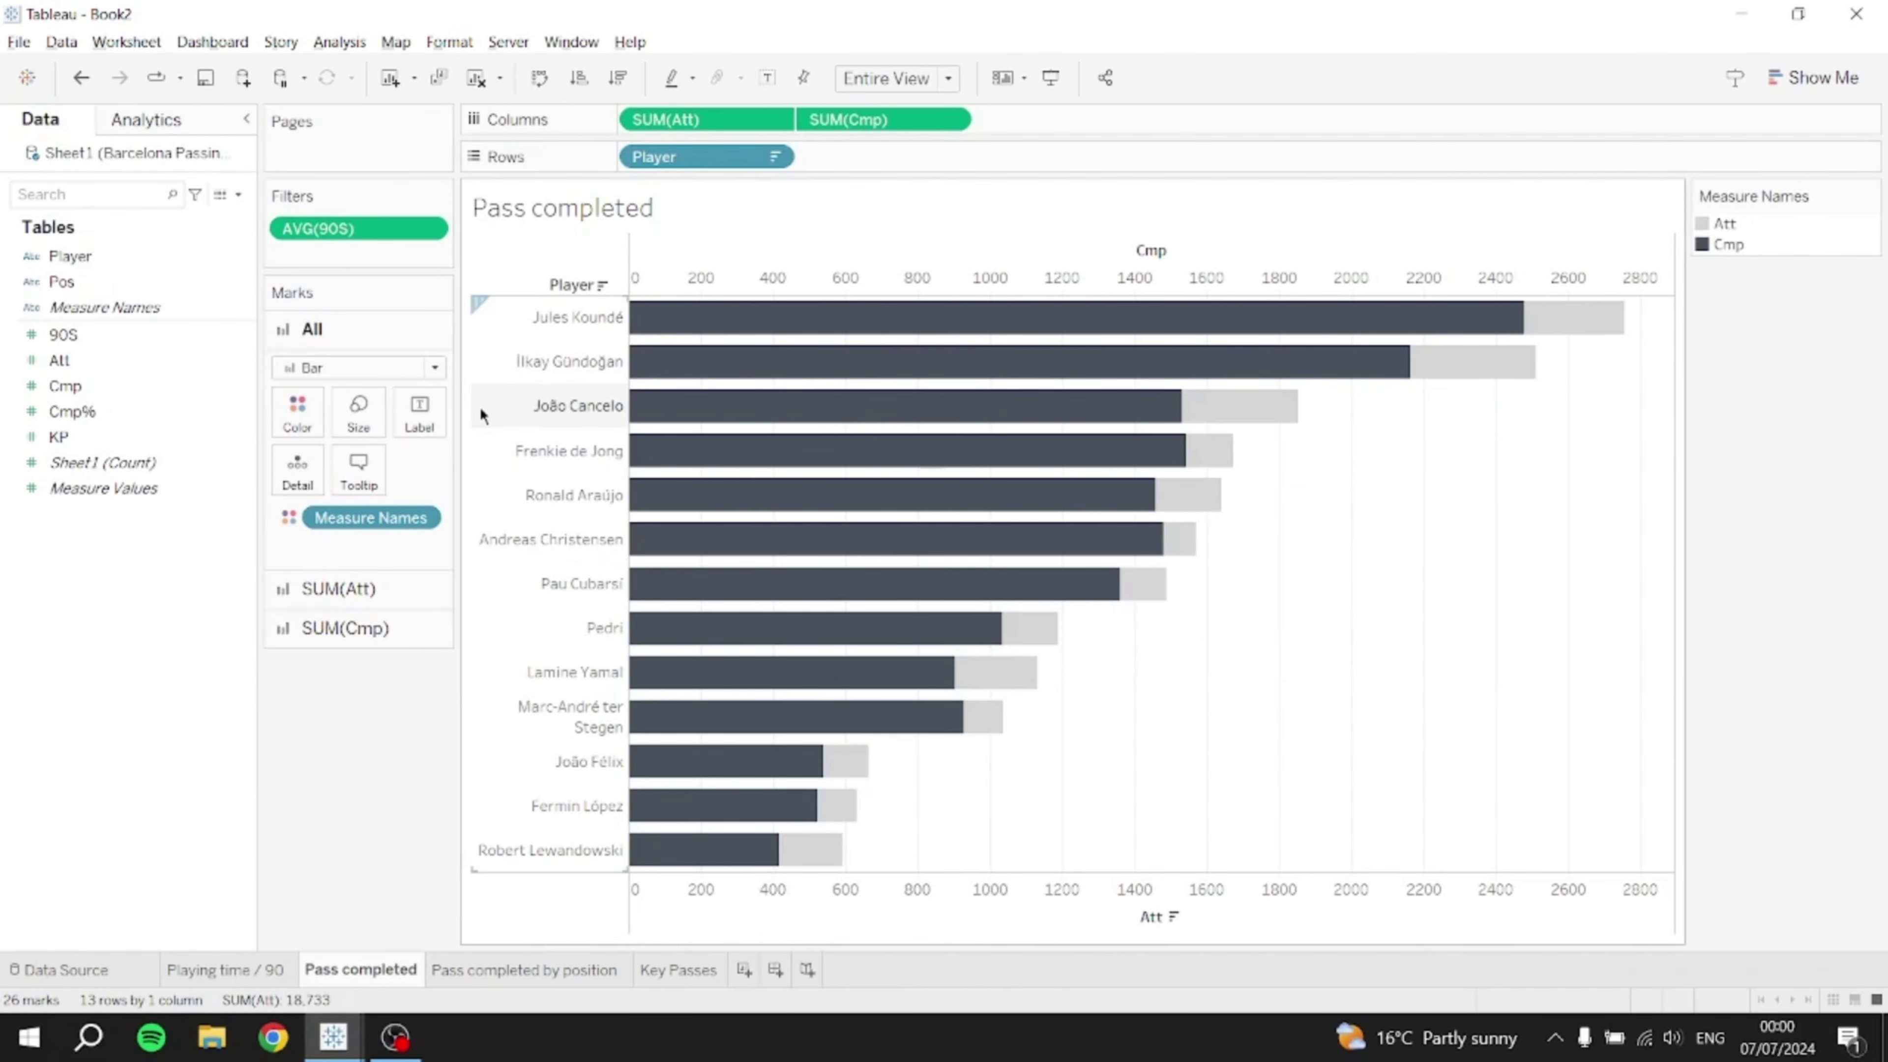
click(298, 413)
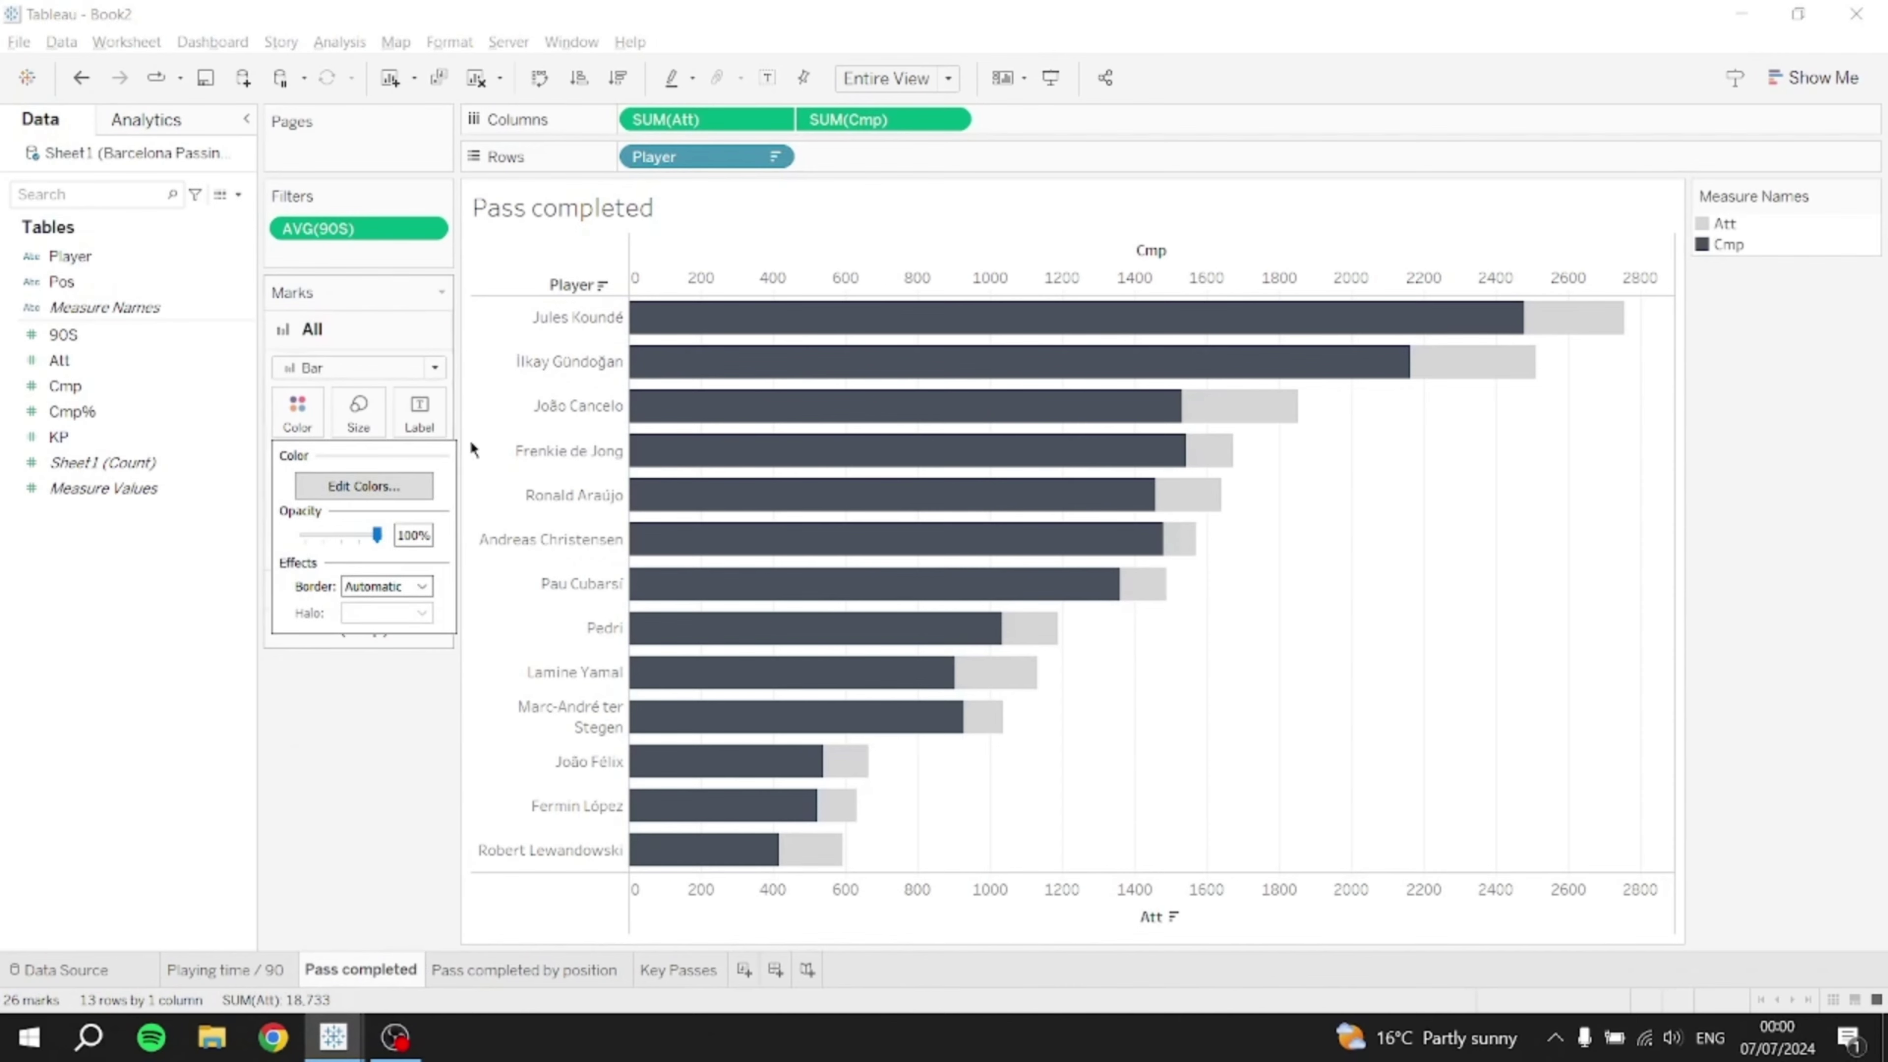
double_click(1719, 253)
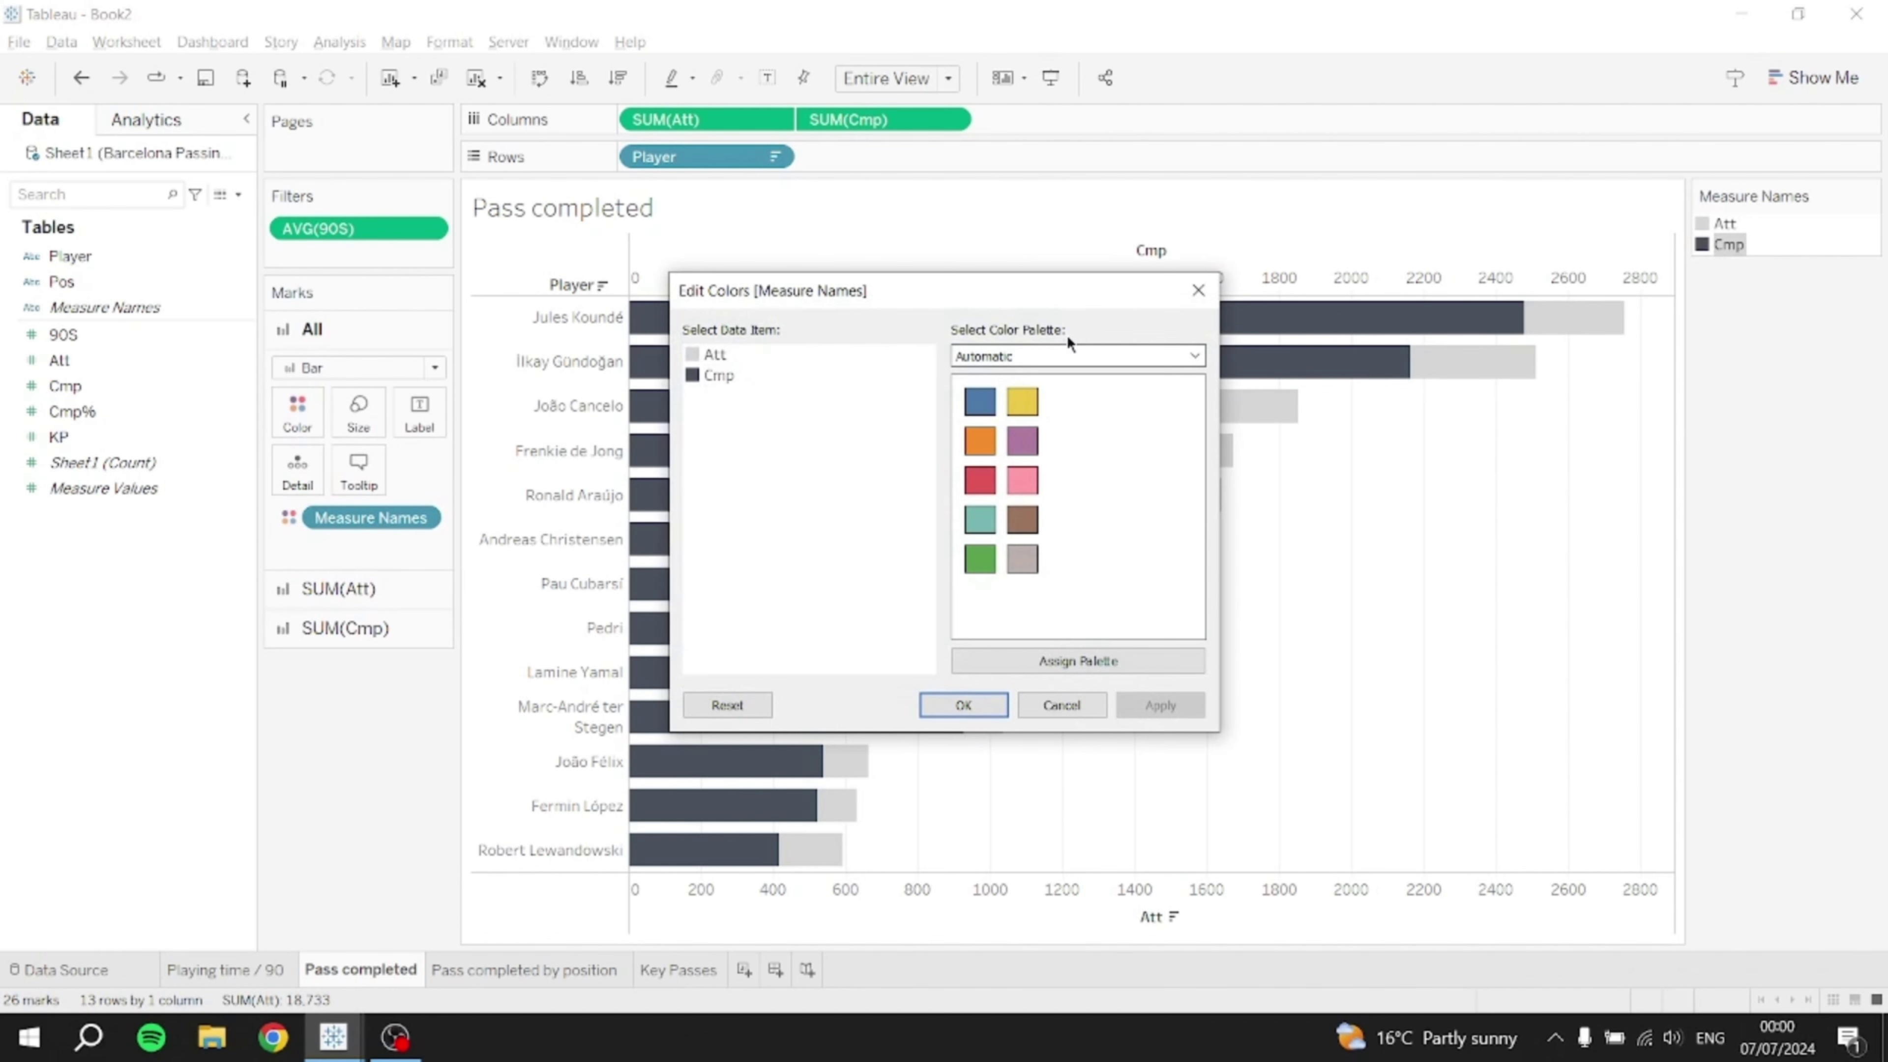
click(1070, 355)
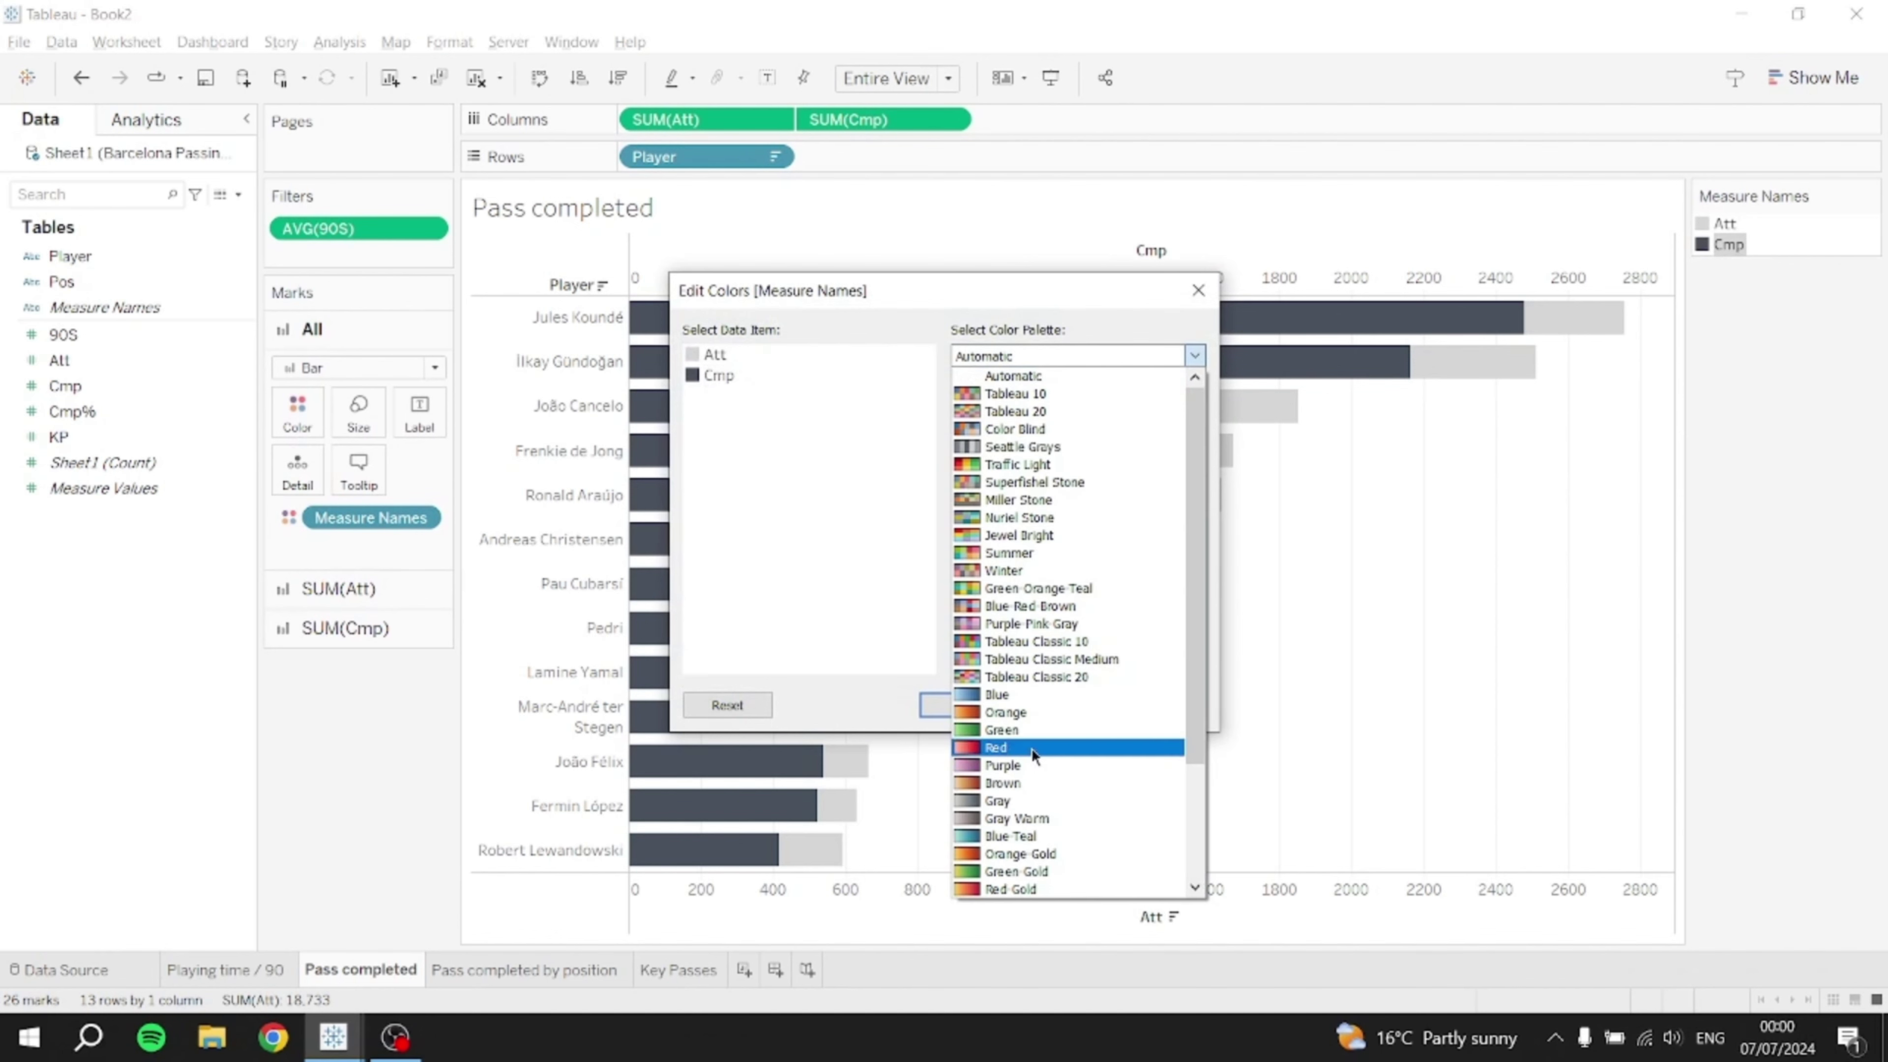
click(1020, 802)
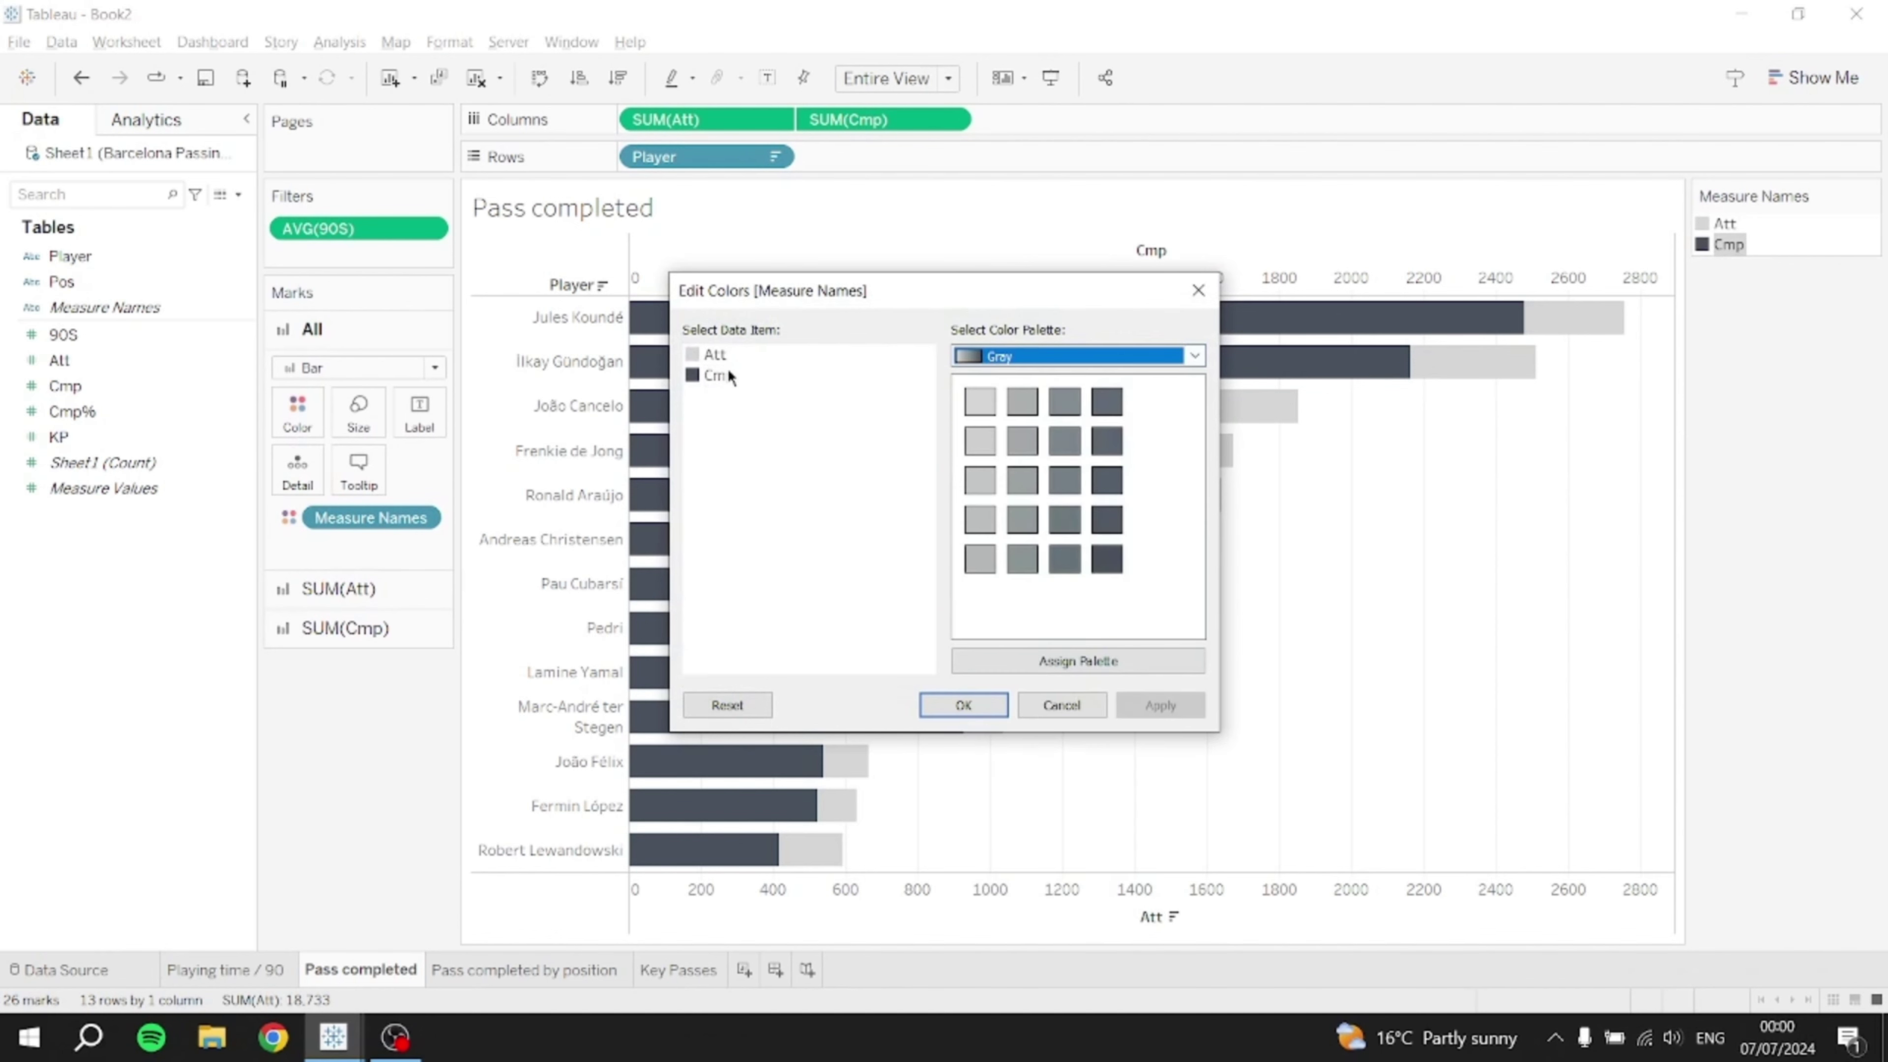
click(717, 375)
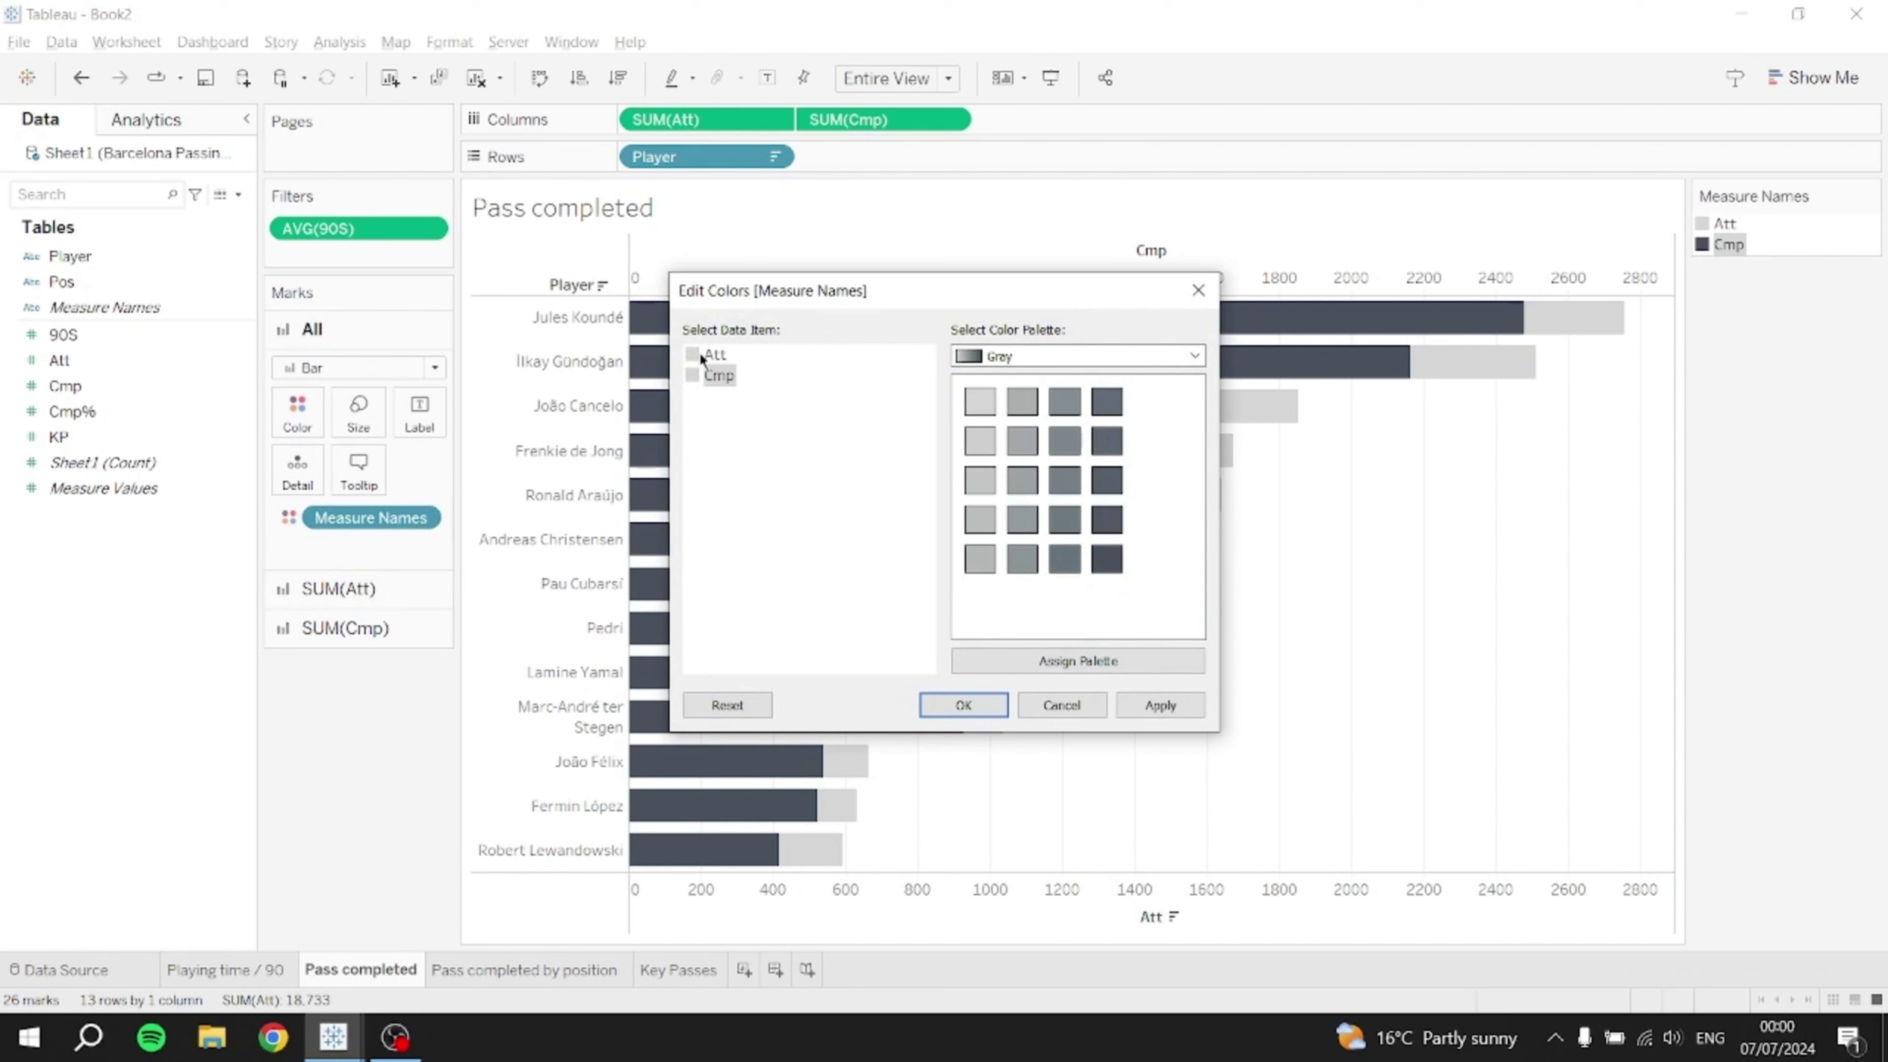
click(703, 355)
click(1107, 558)
click(1152, 708)
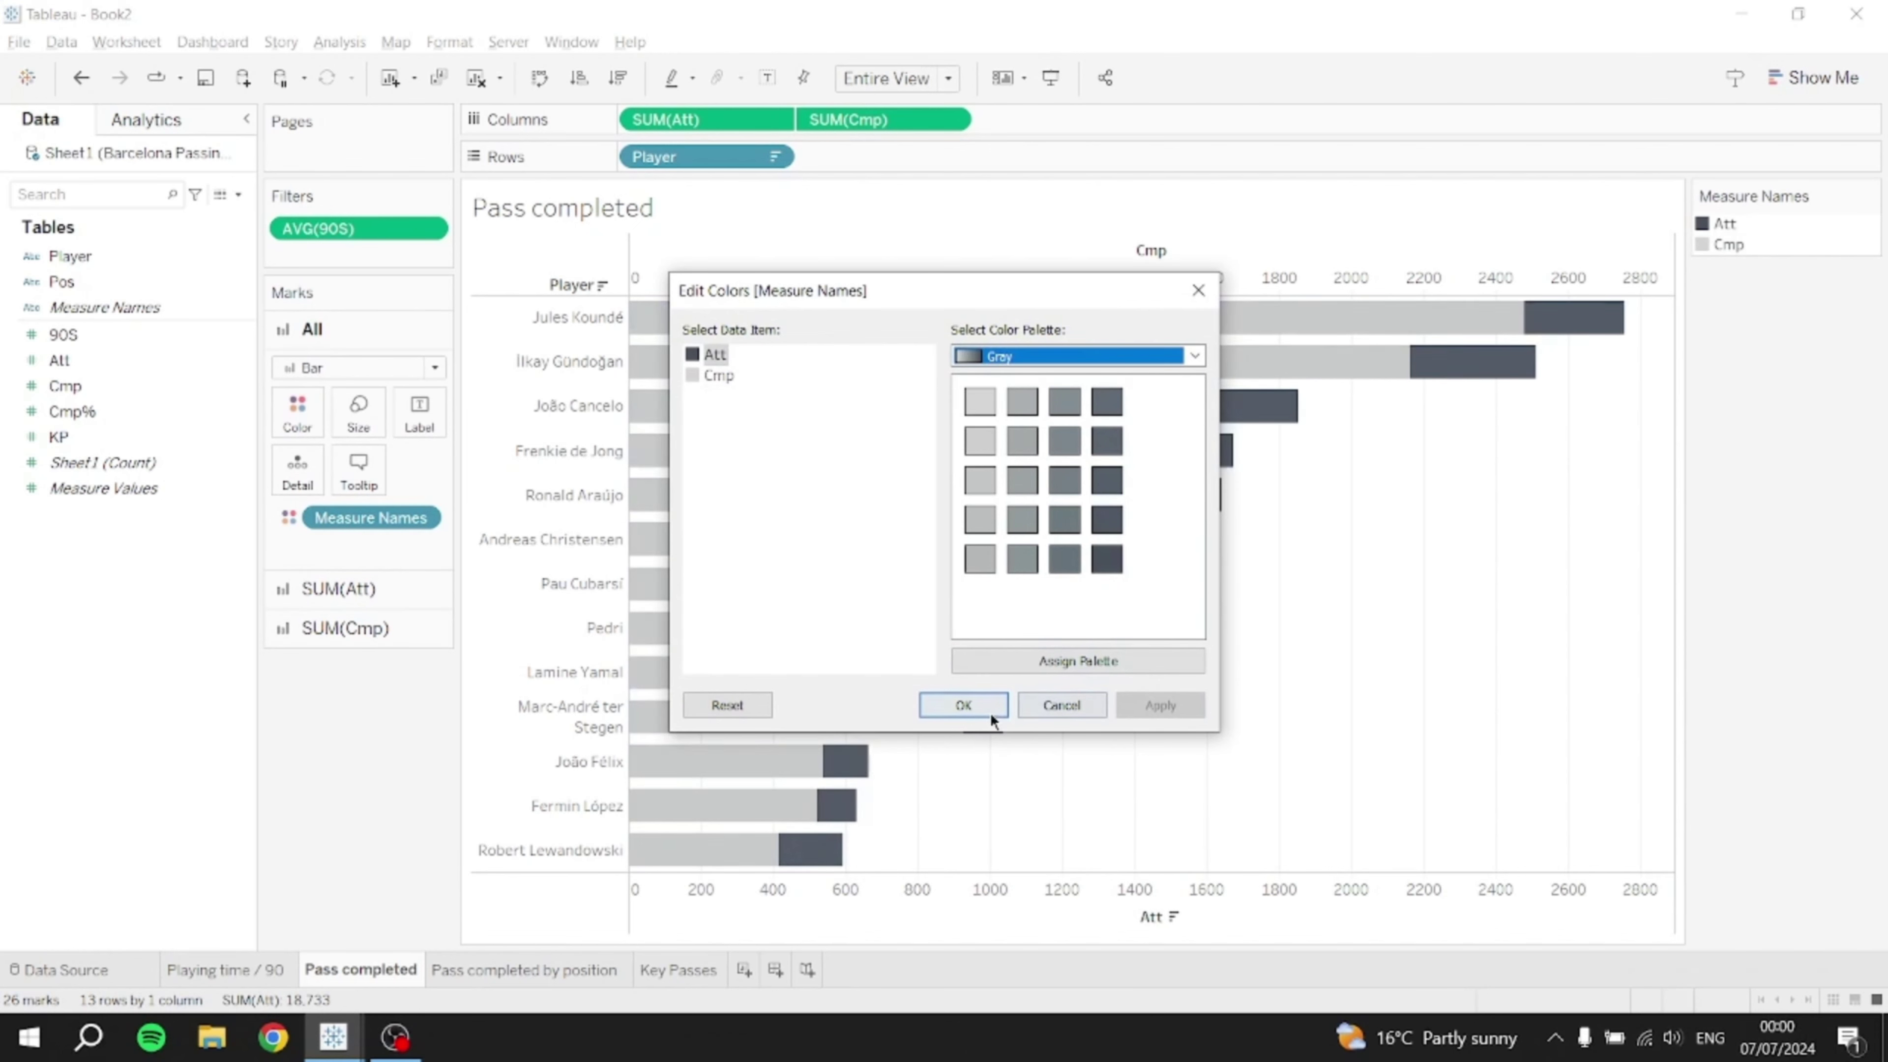
click(990, 713)
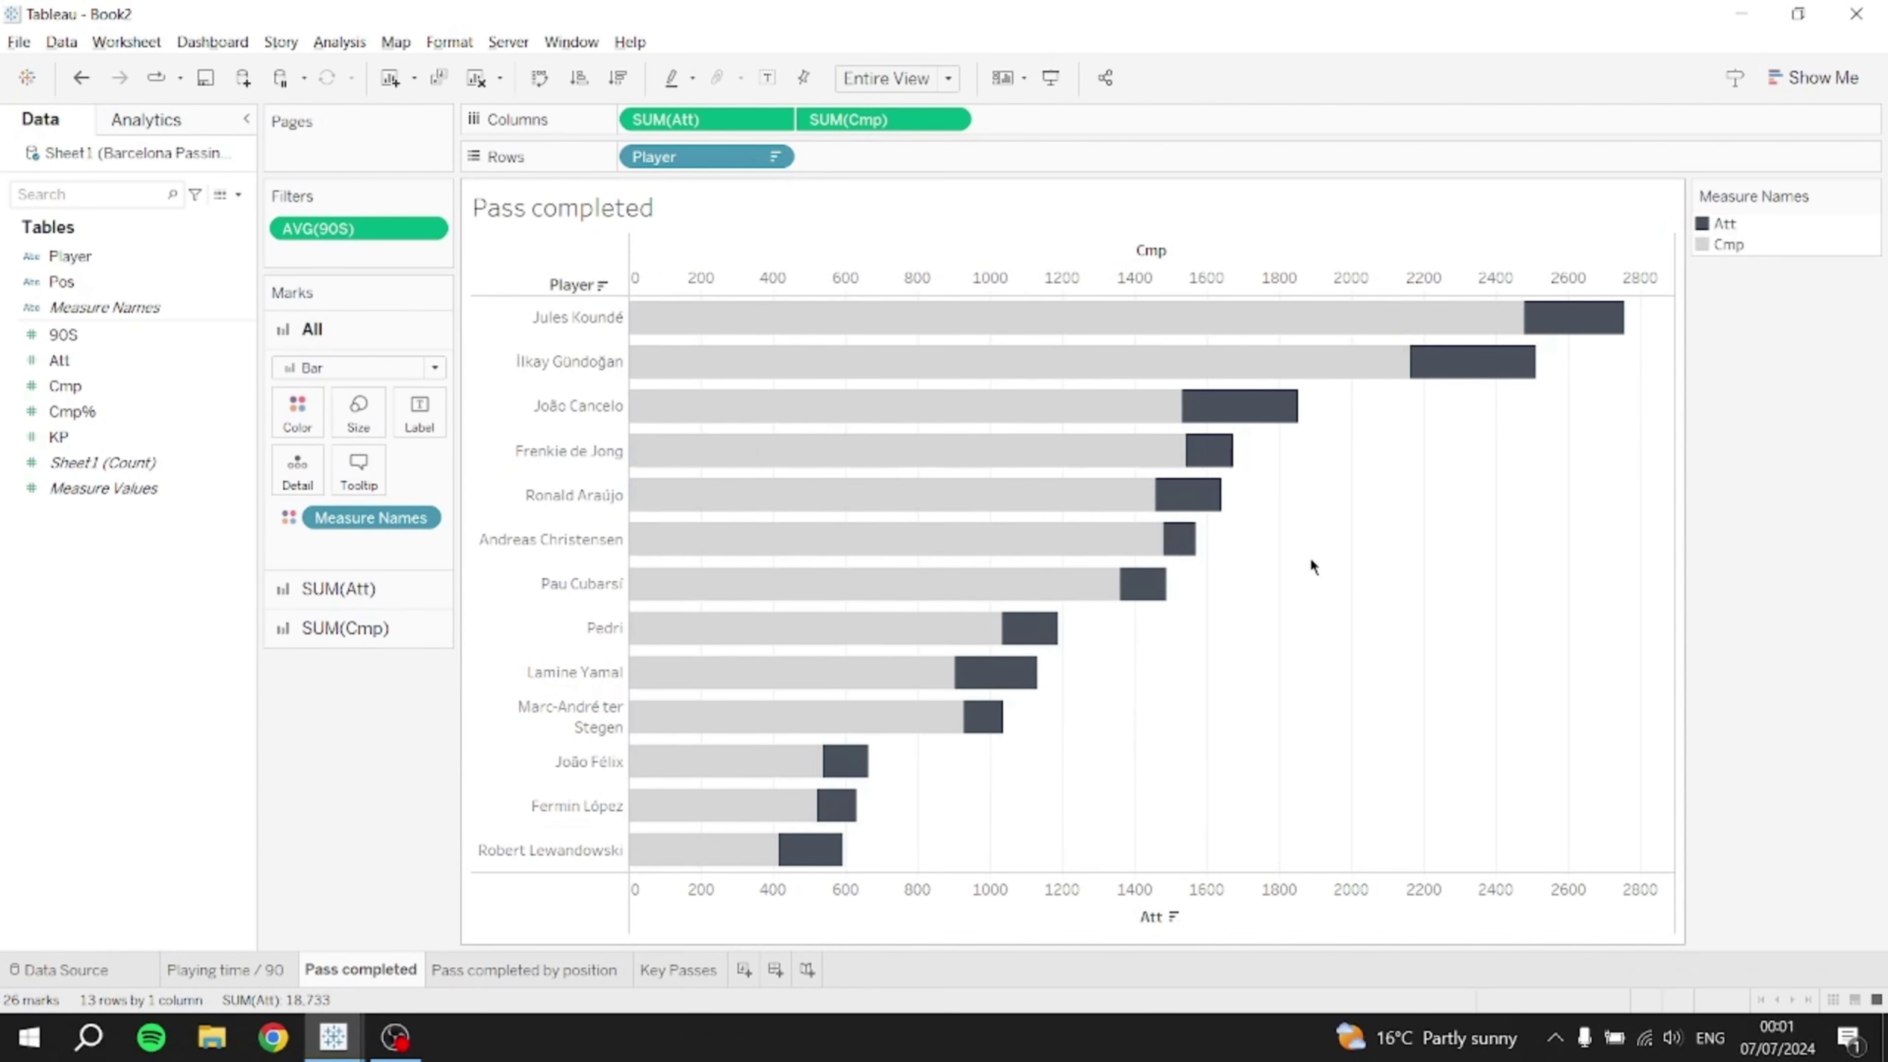
- Hide the headers of both the Cmp and Att axes in the Pass completed chart
right_click(1170, 276)
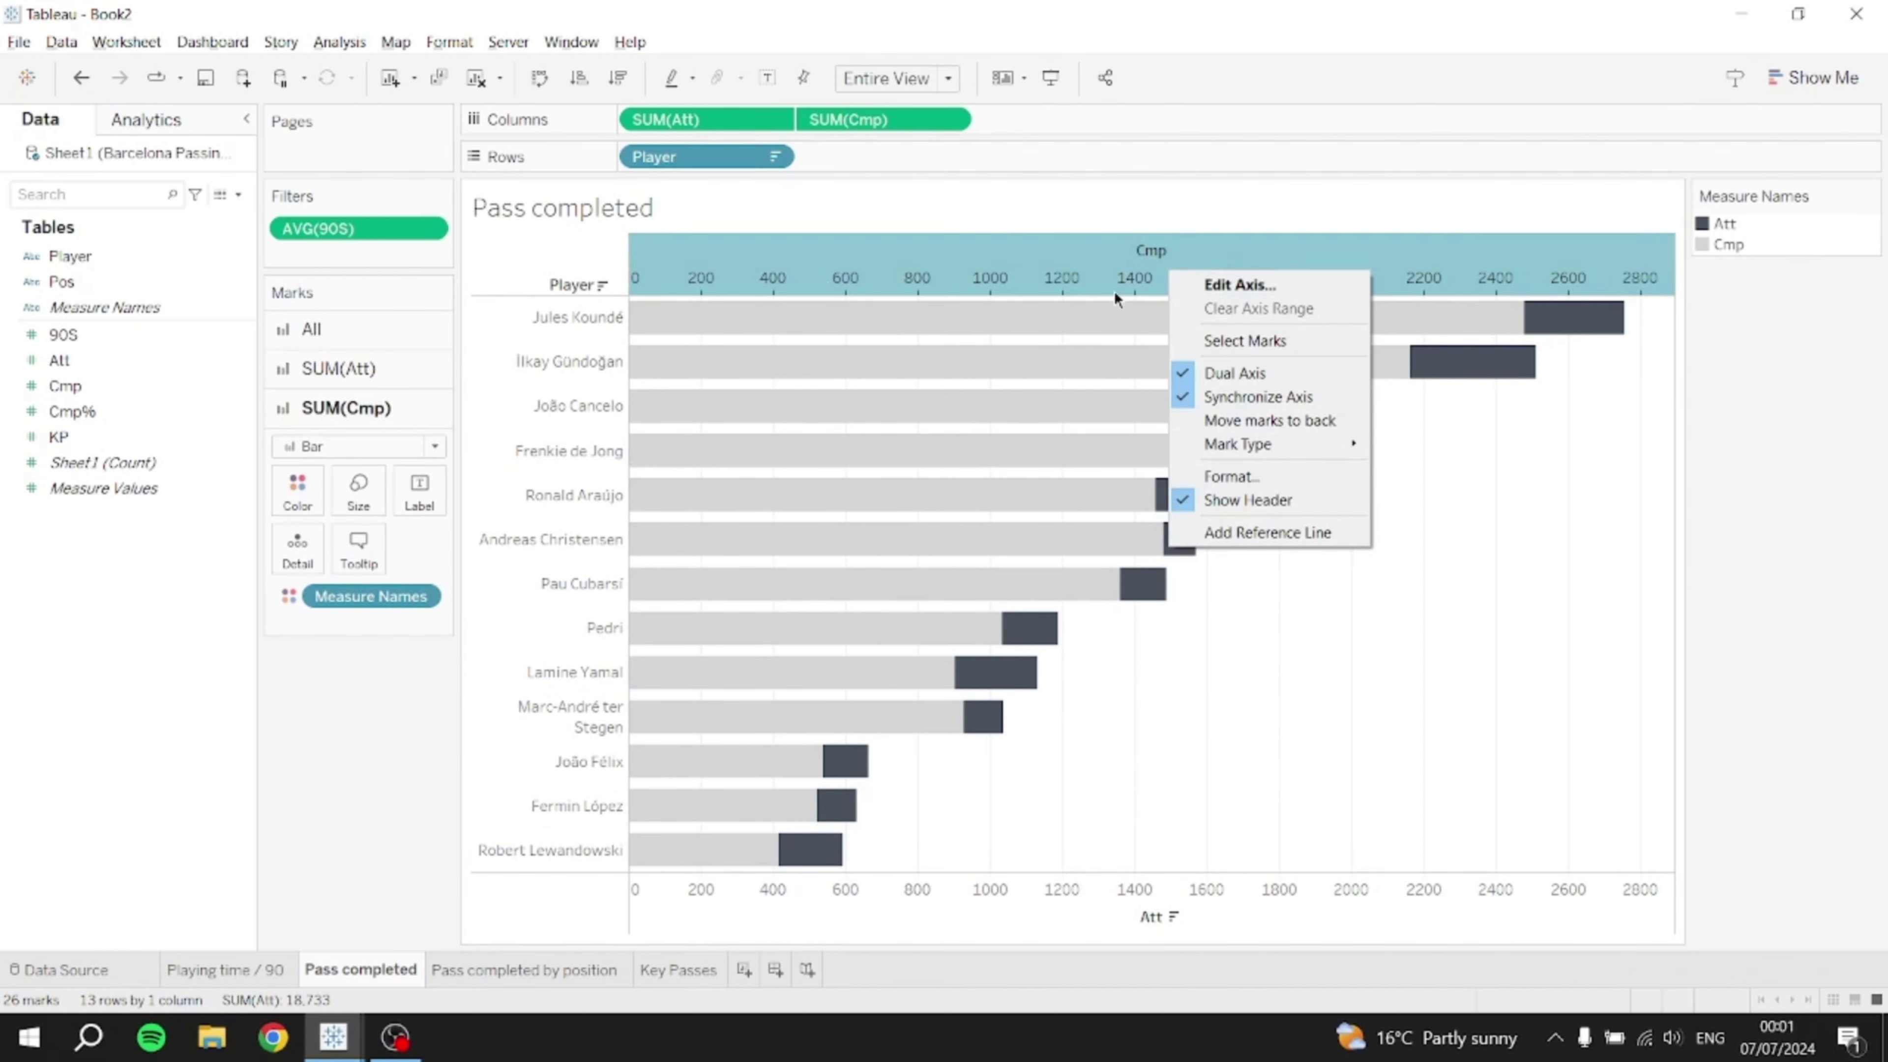
click(1283, 502)
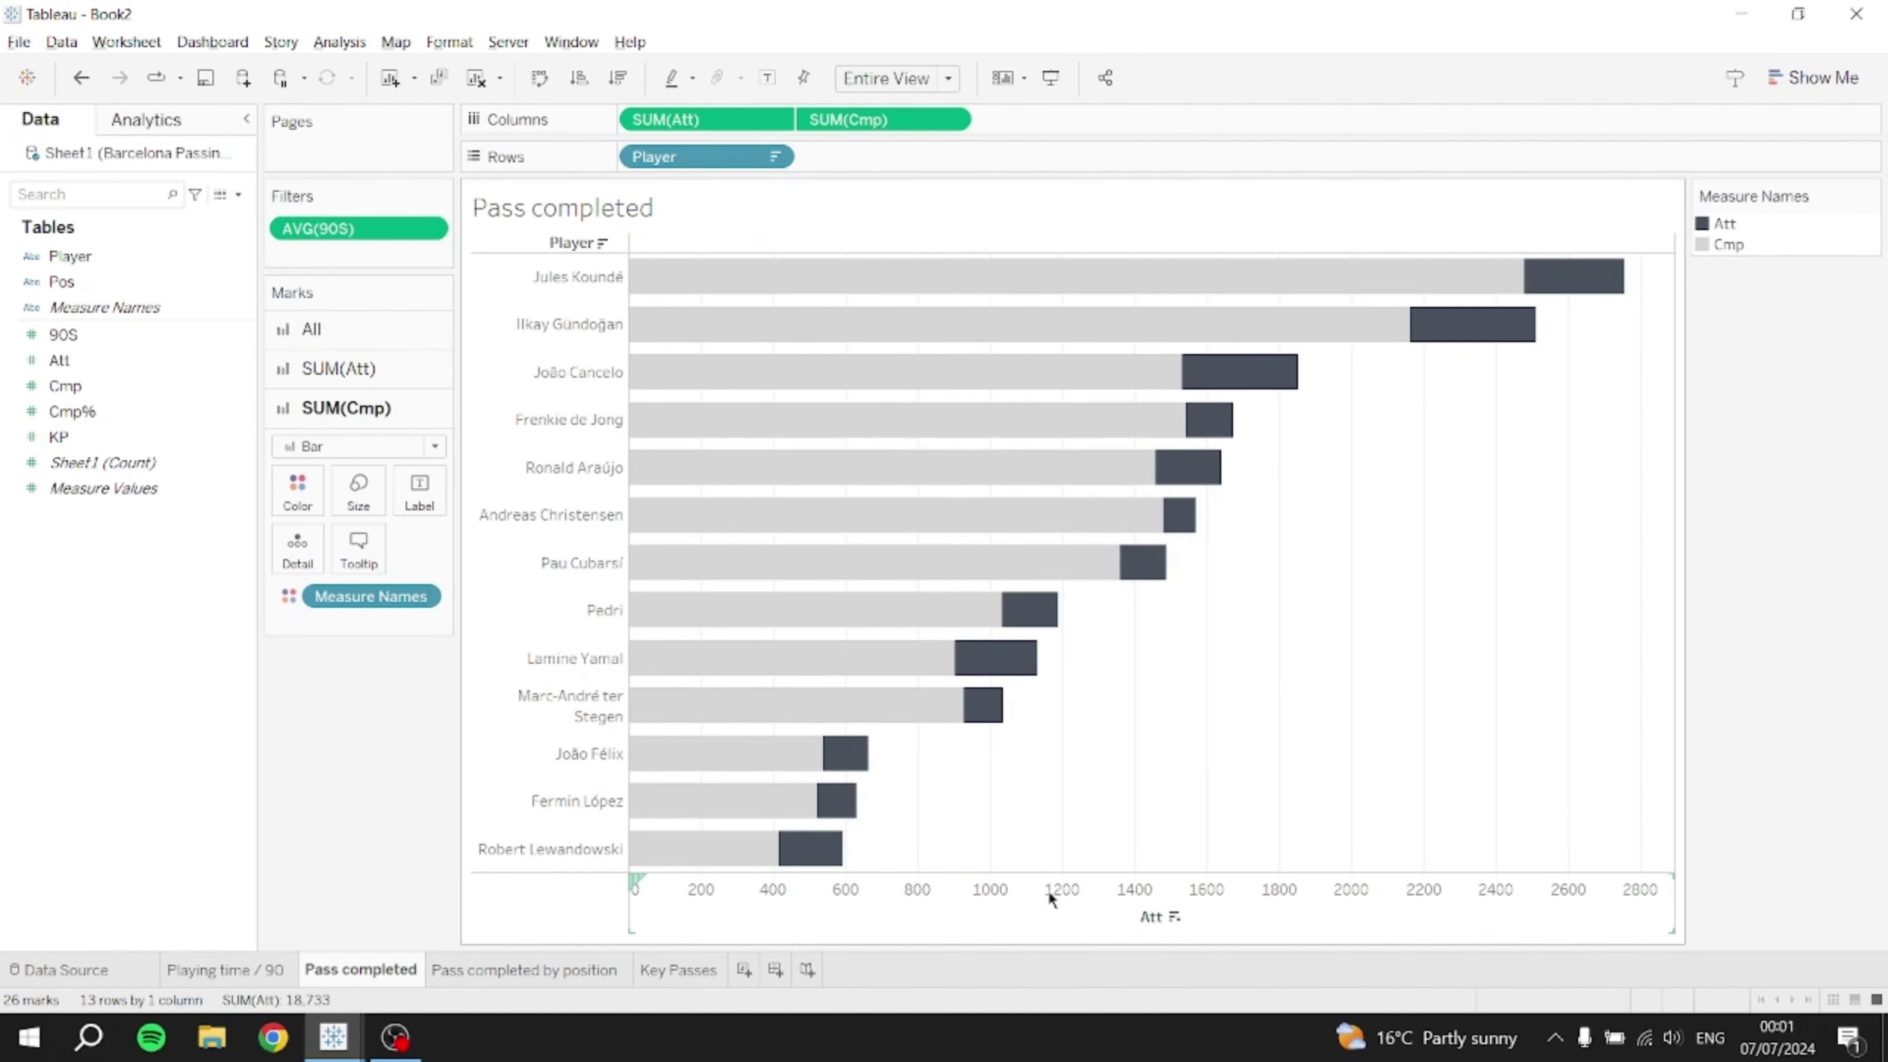
right_click(1049, 891)
click(1128, 1013)
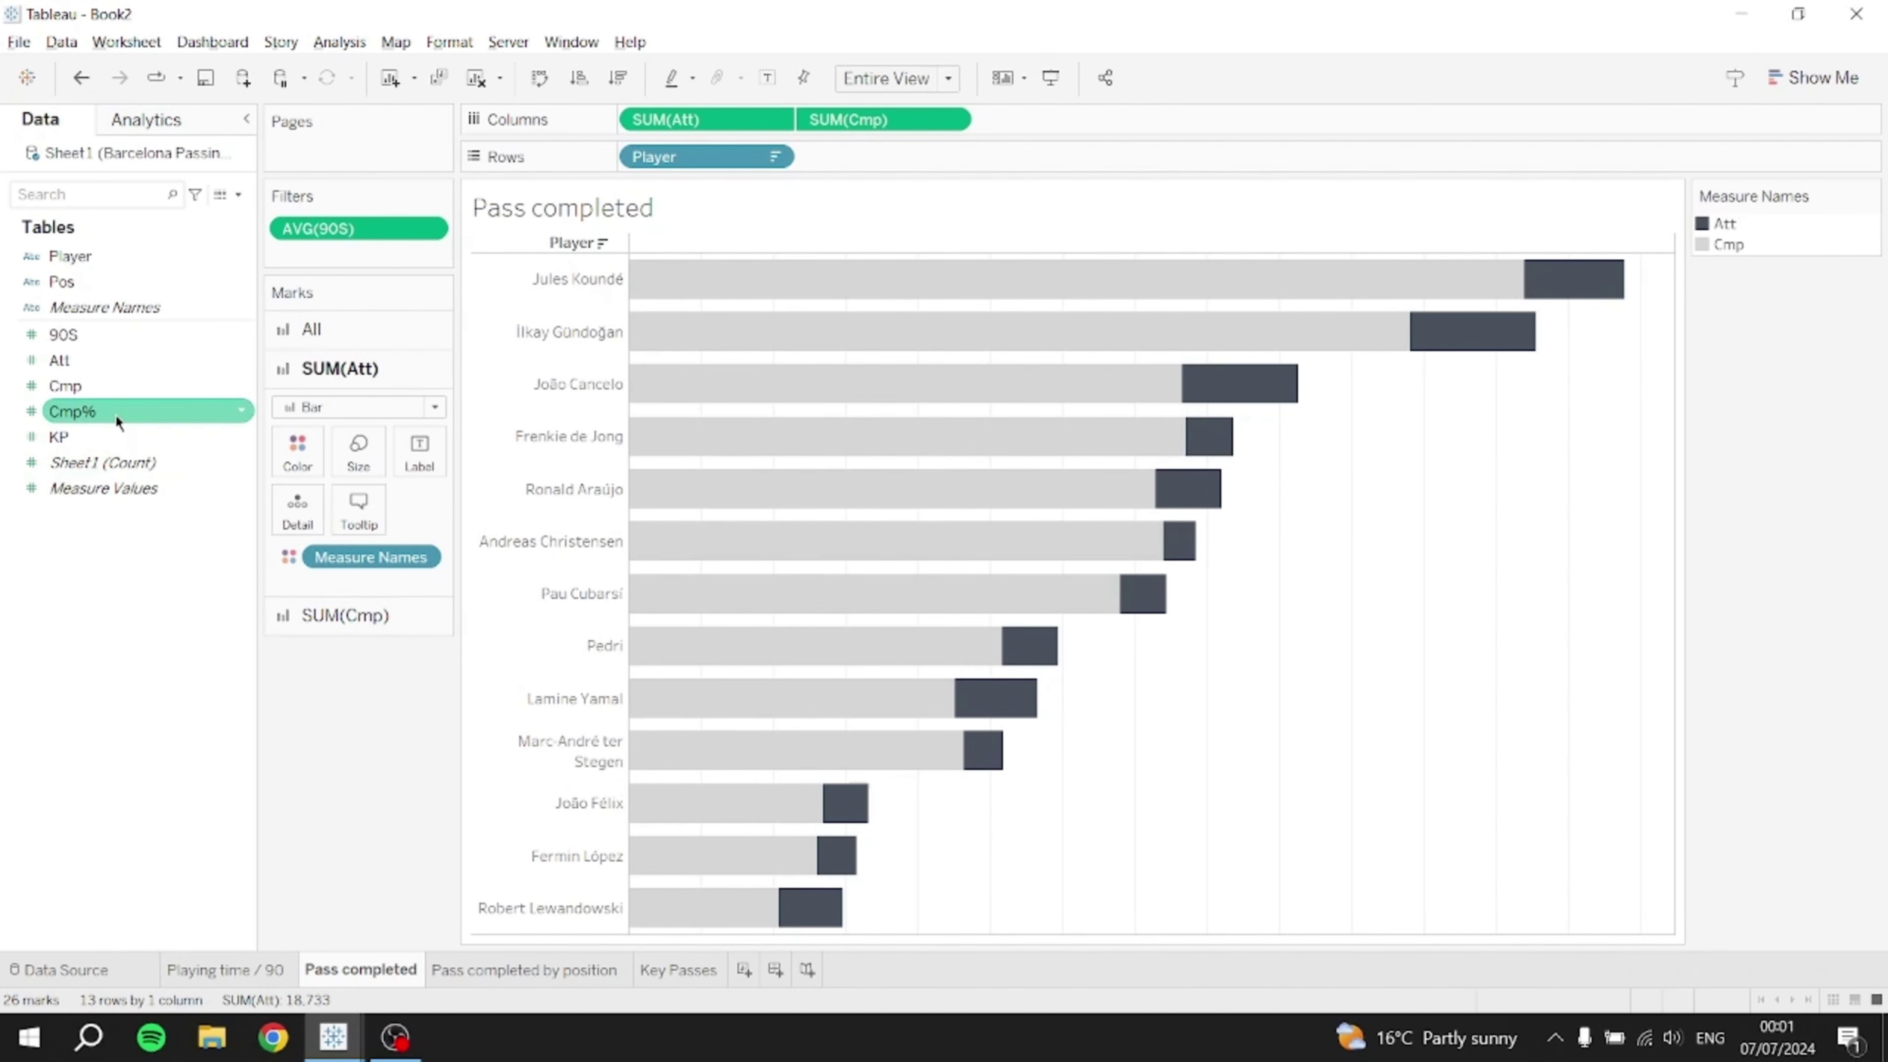
- Label the Att bars with the Cmp% measure
drag(96, 411, 419, 450)
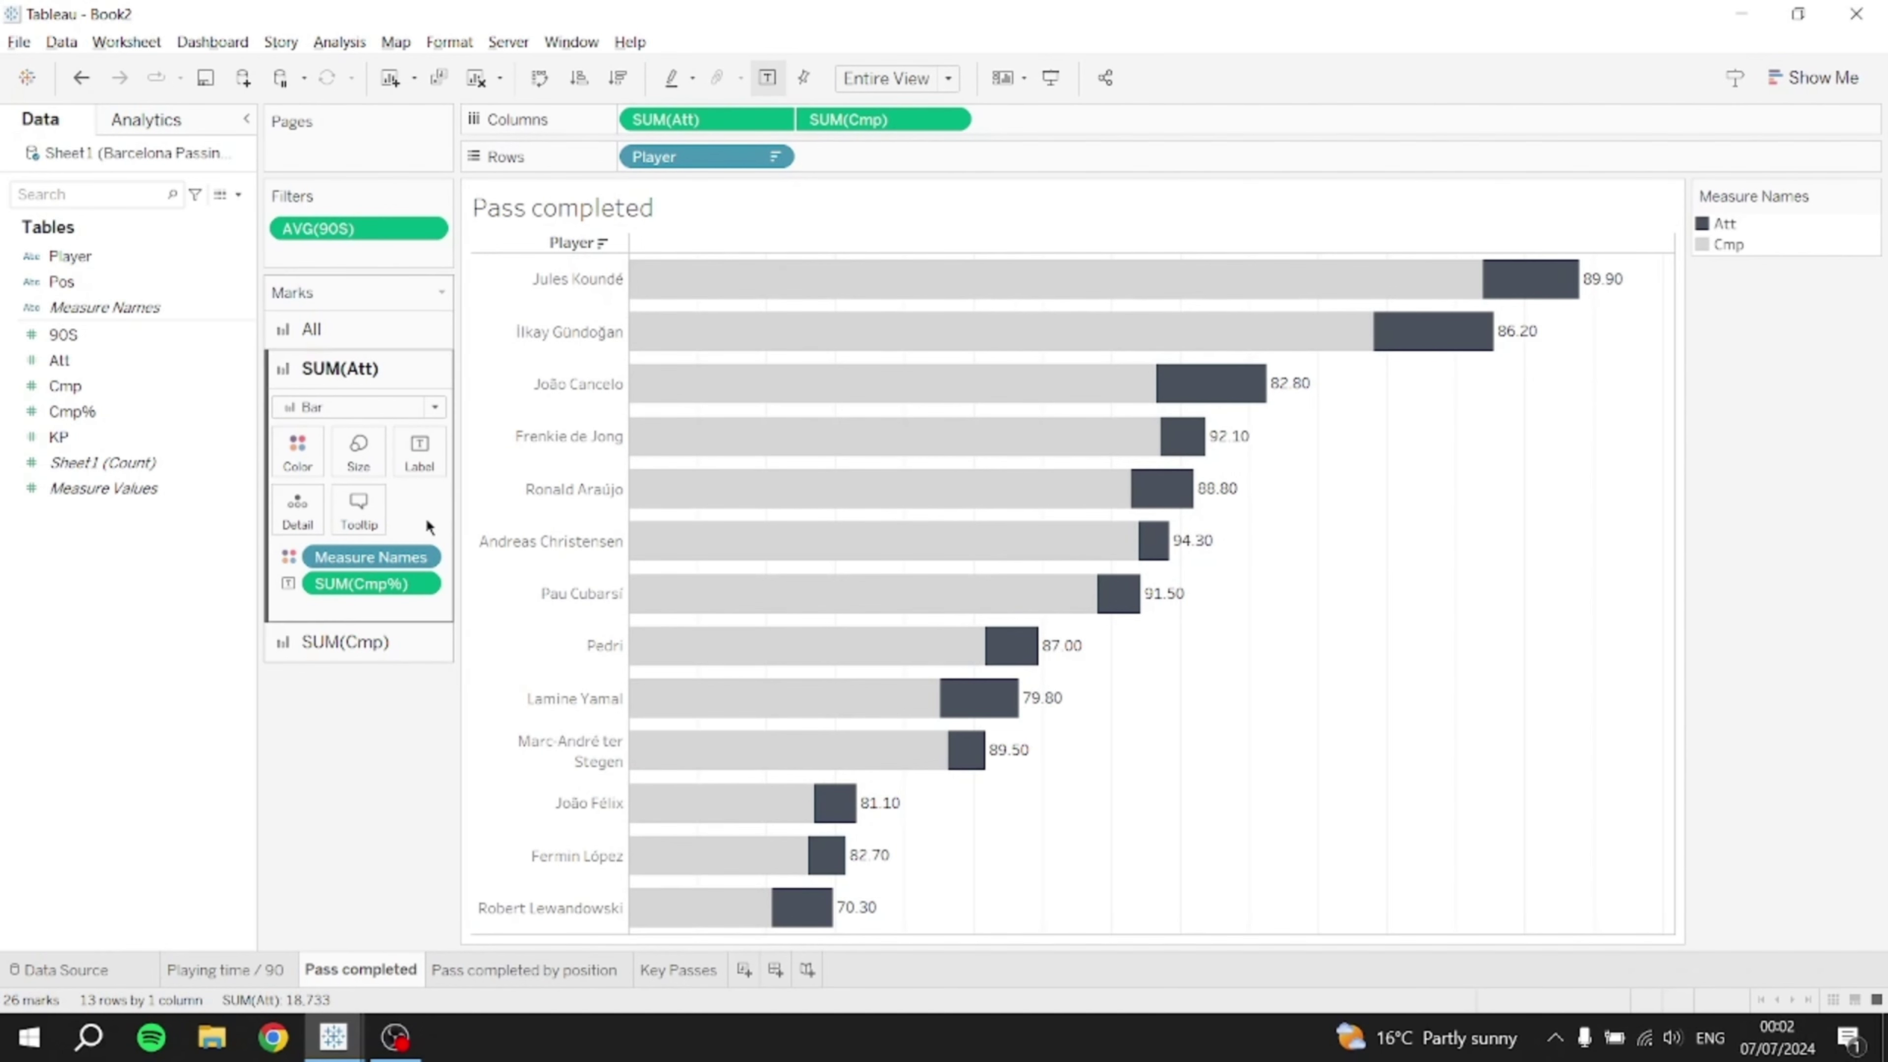
click(337, 644)
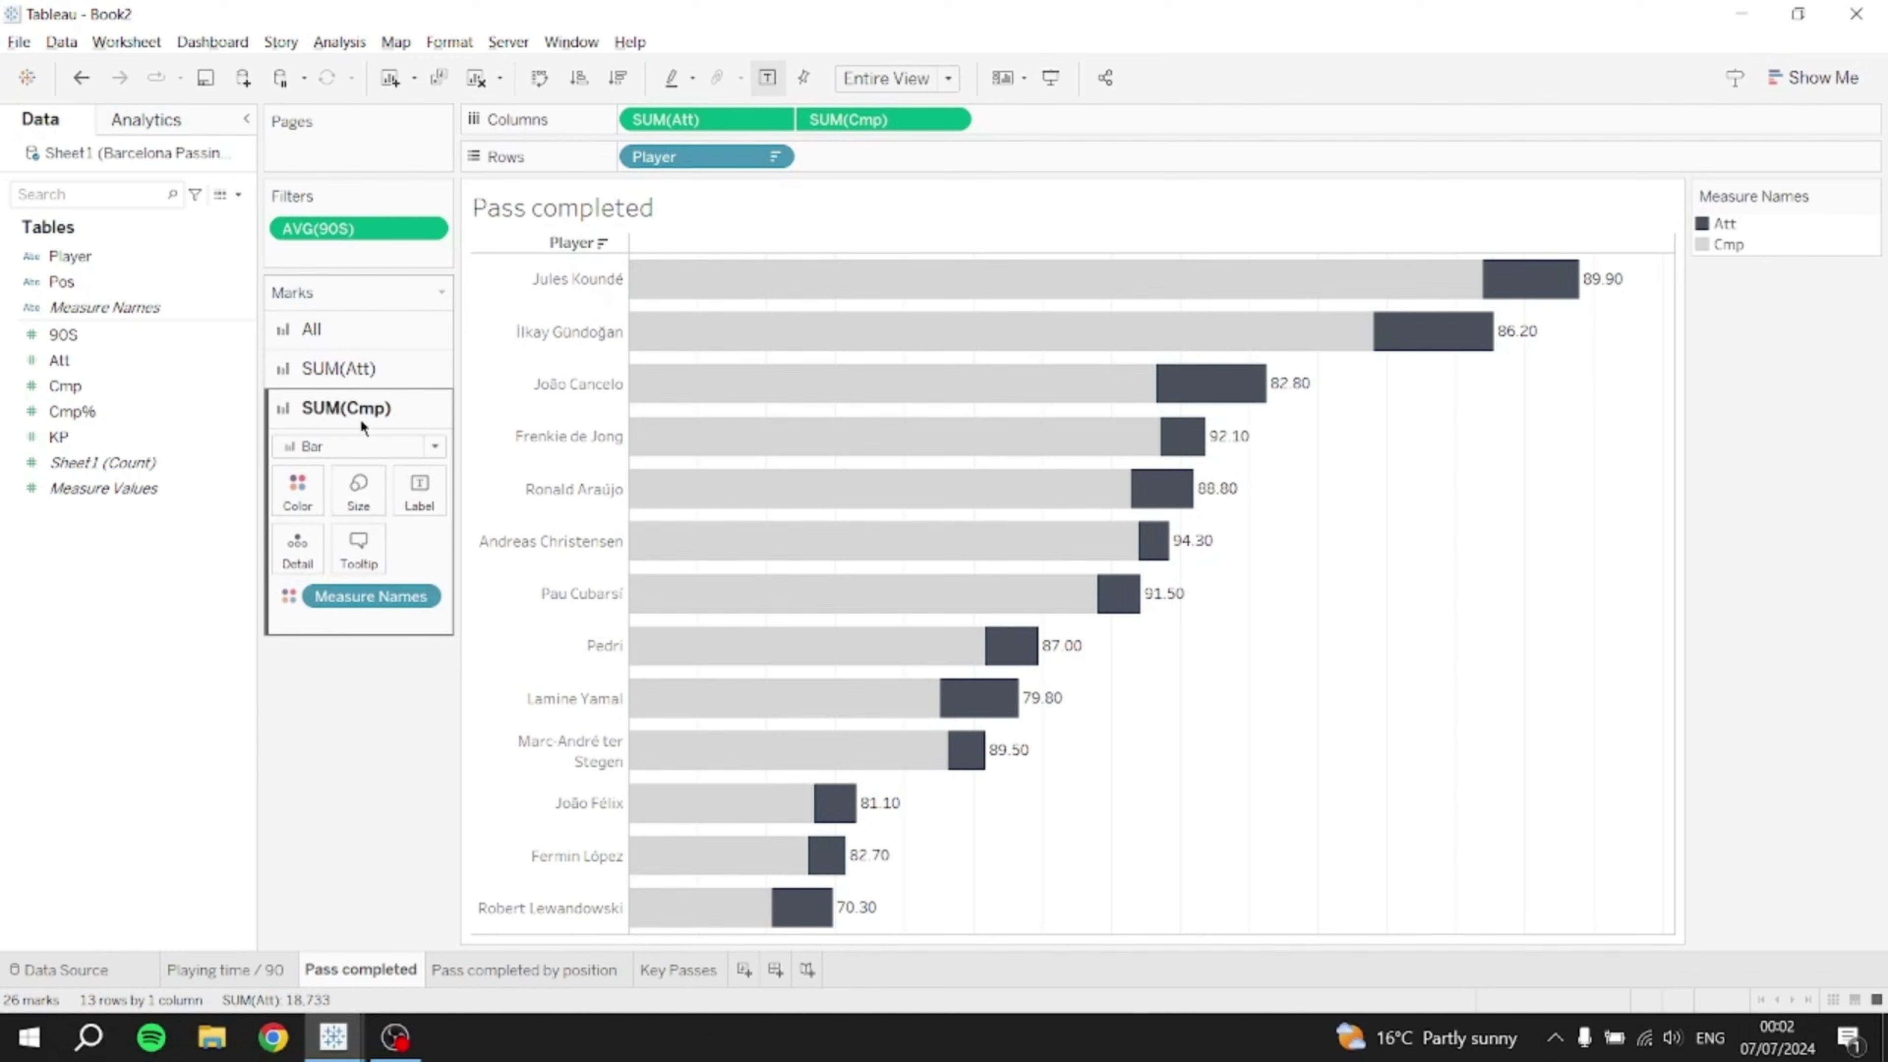
click(358, 378)
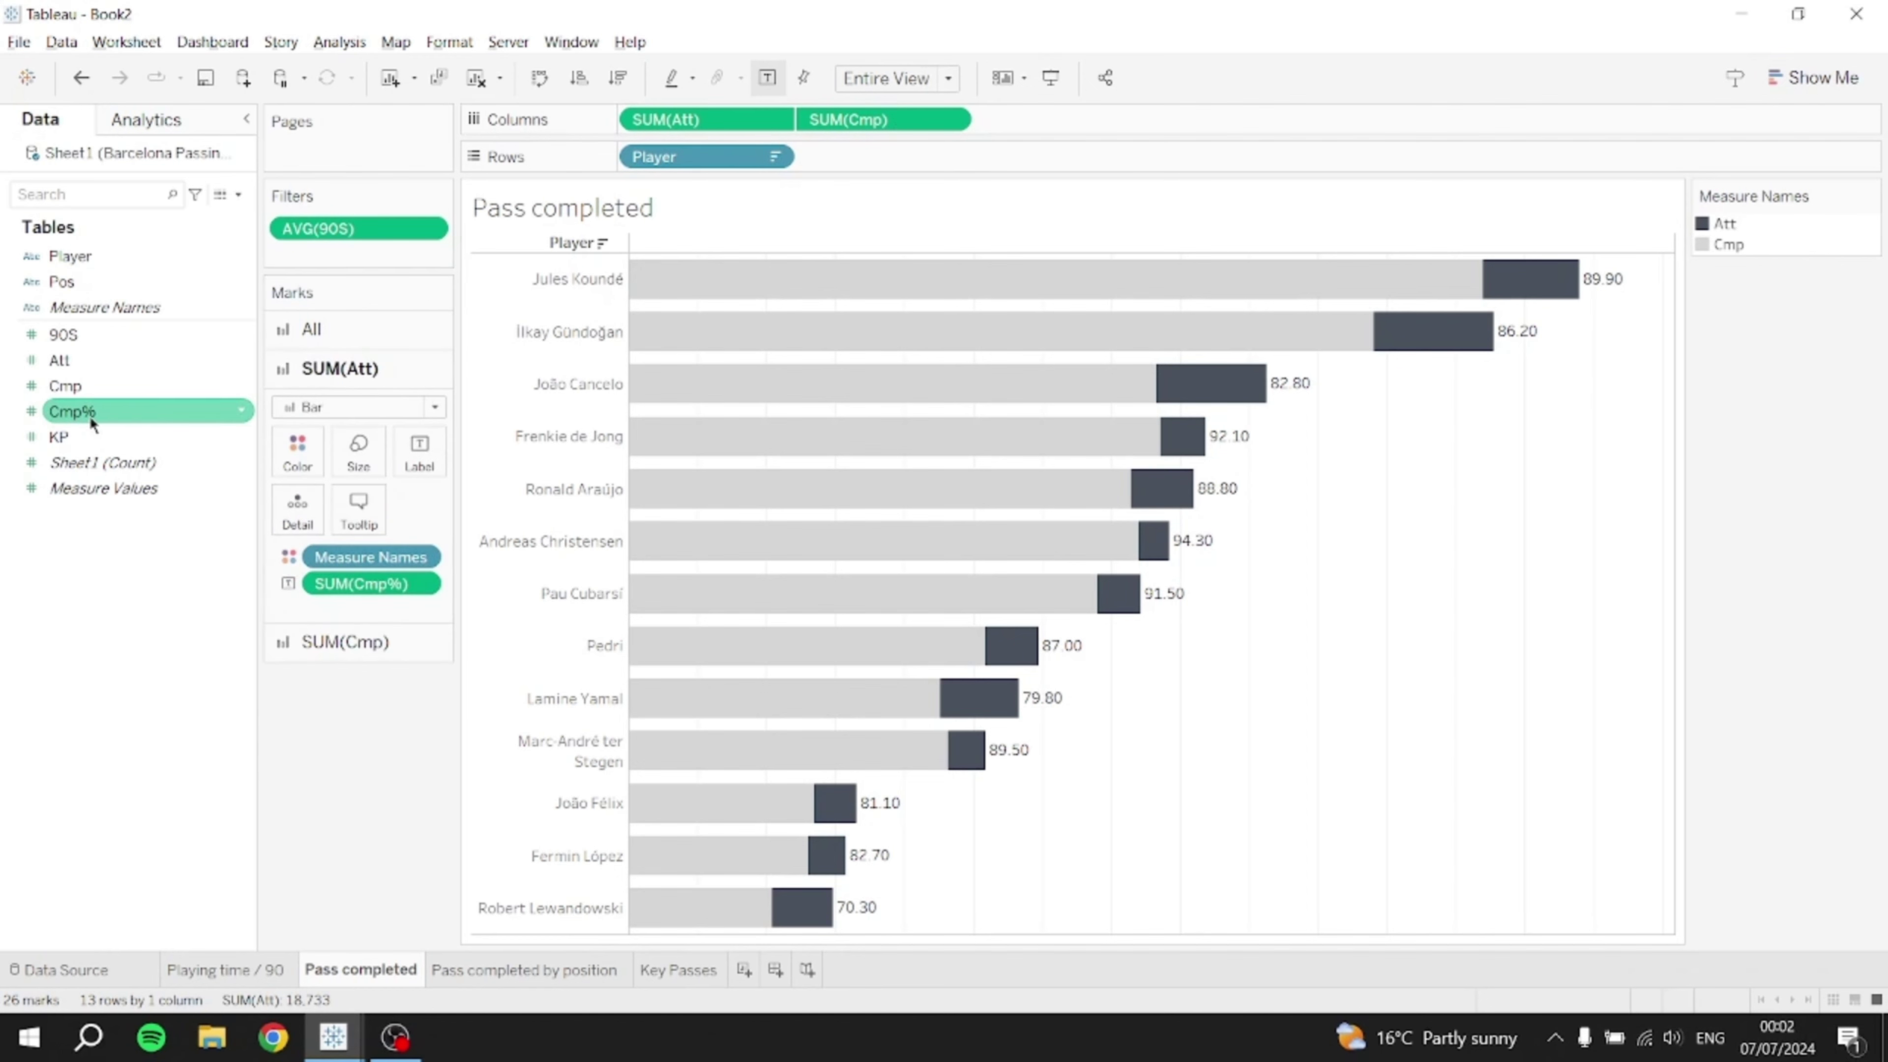
- Try formatting the Cmp% field's default numbers as Percentage with 2 decimal places
right_click(69, 414)
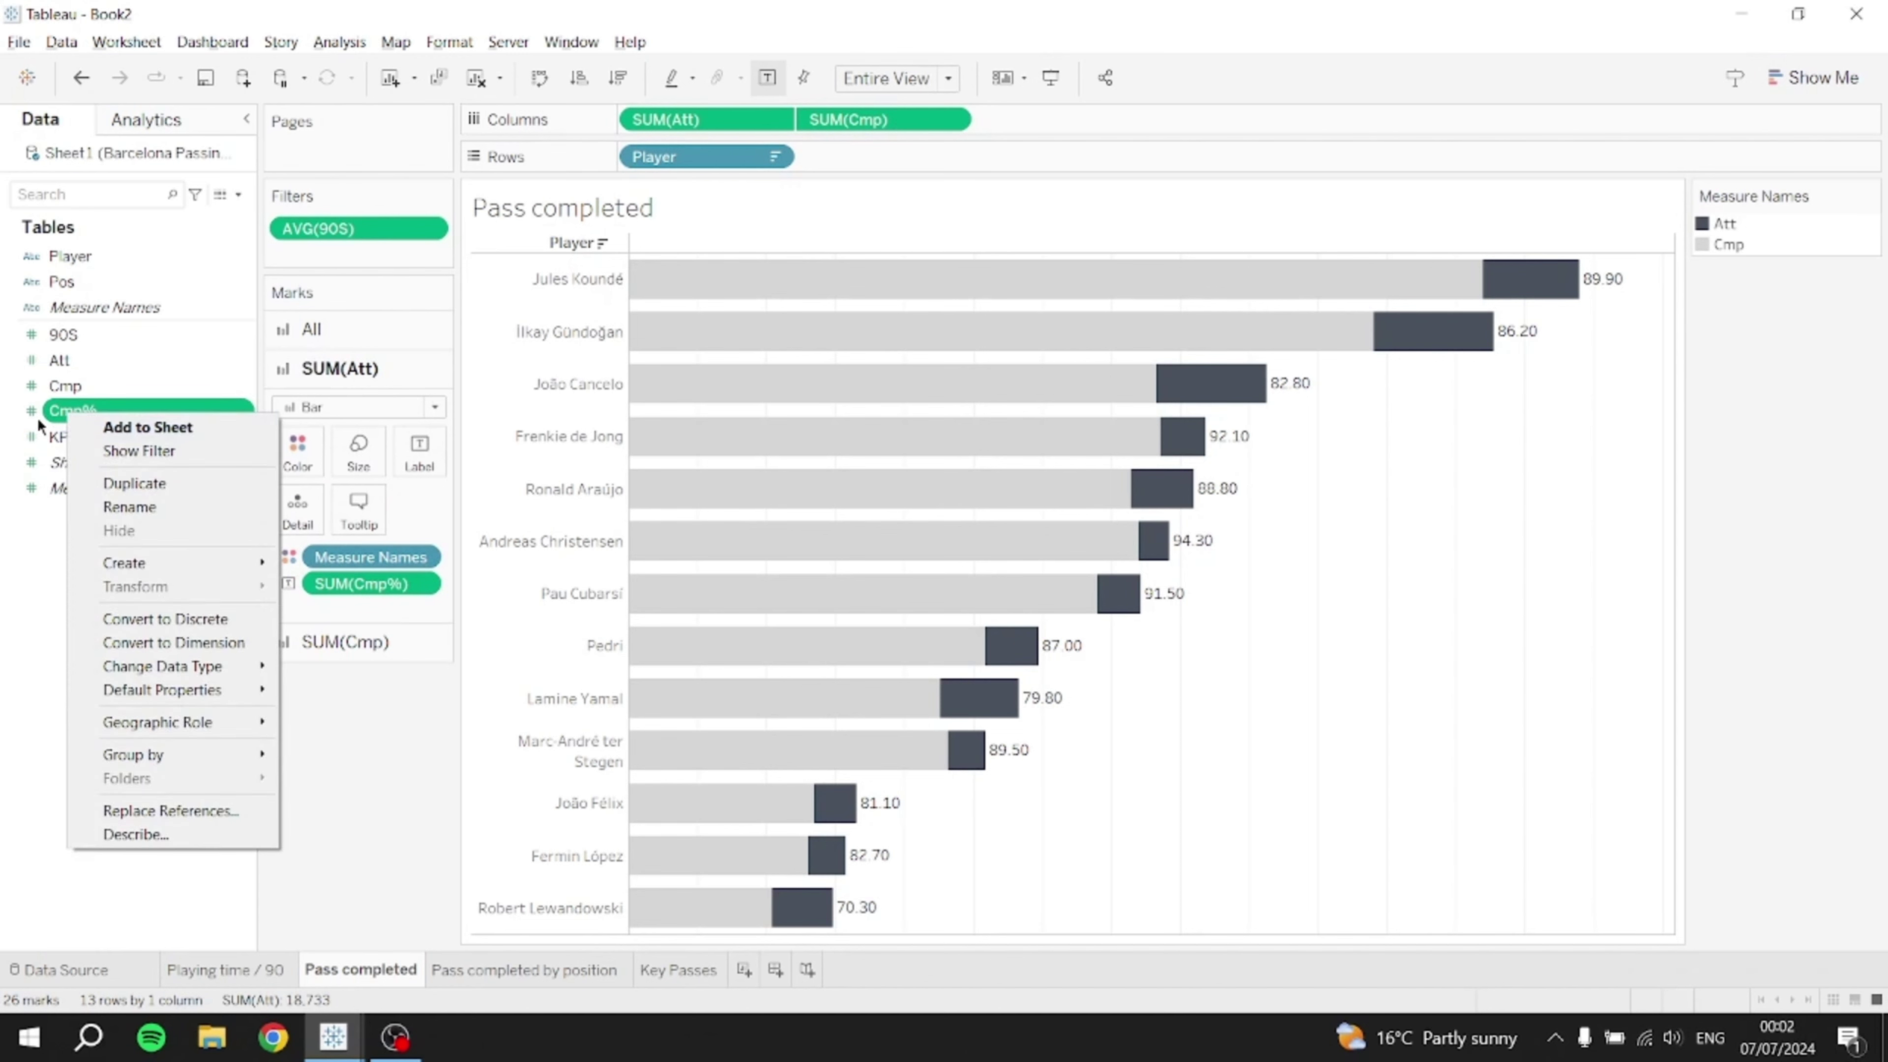
mouse_move(230, 693)
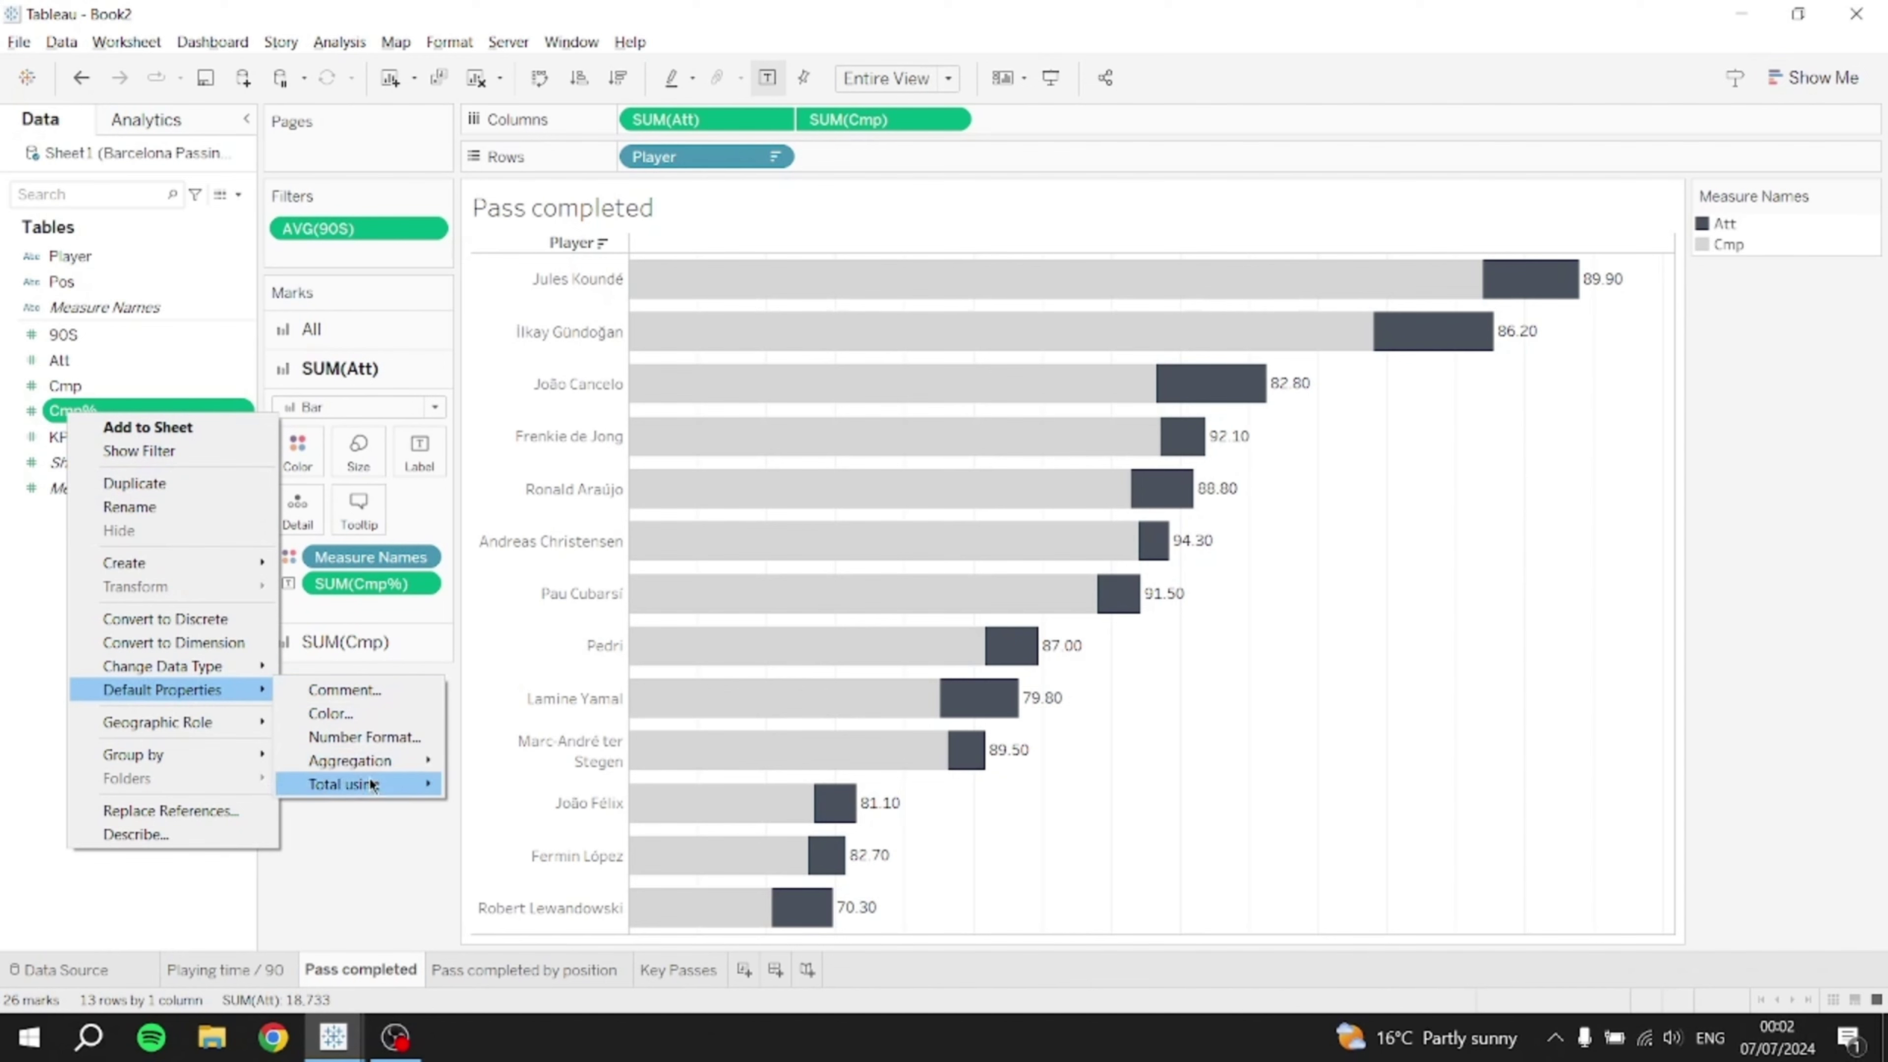
click(379, 738)
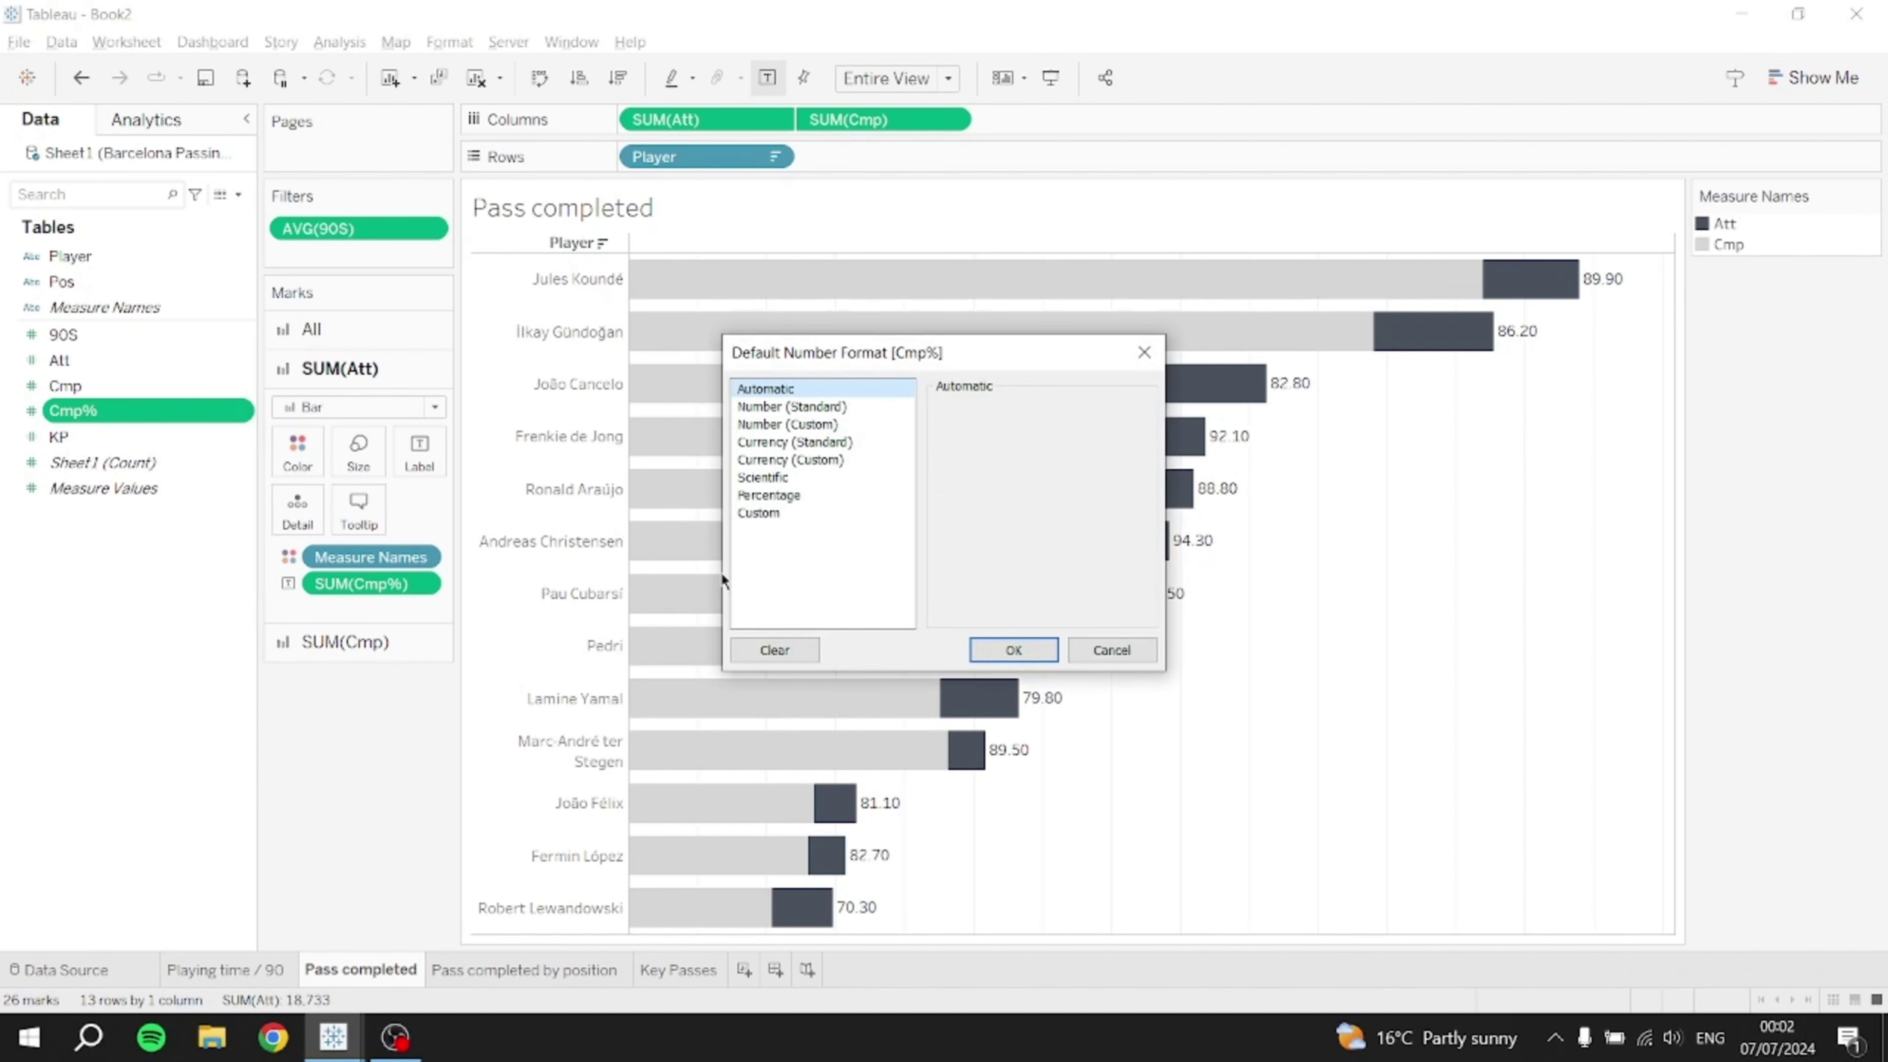
click(786, 496)
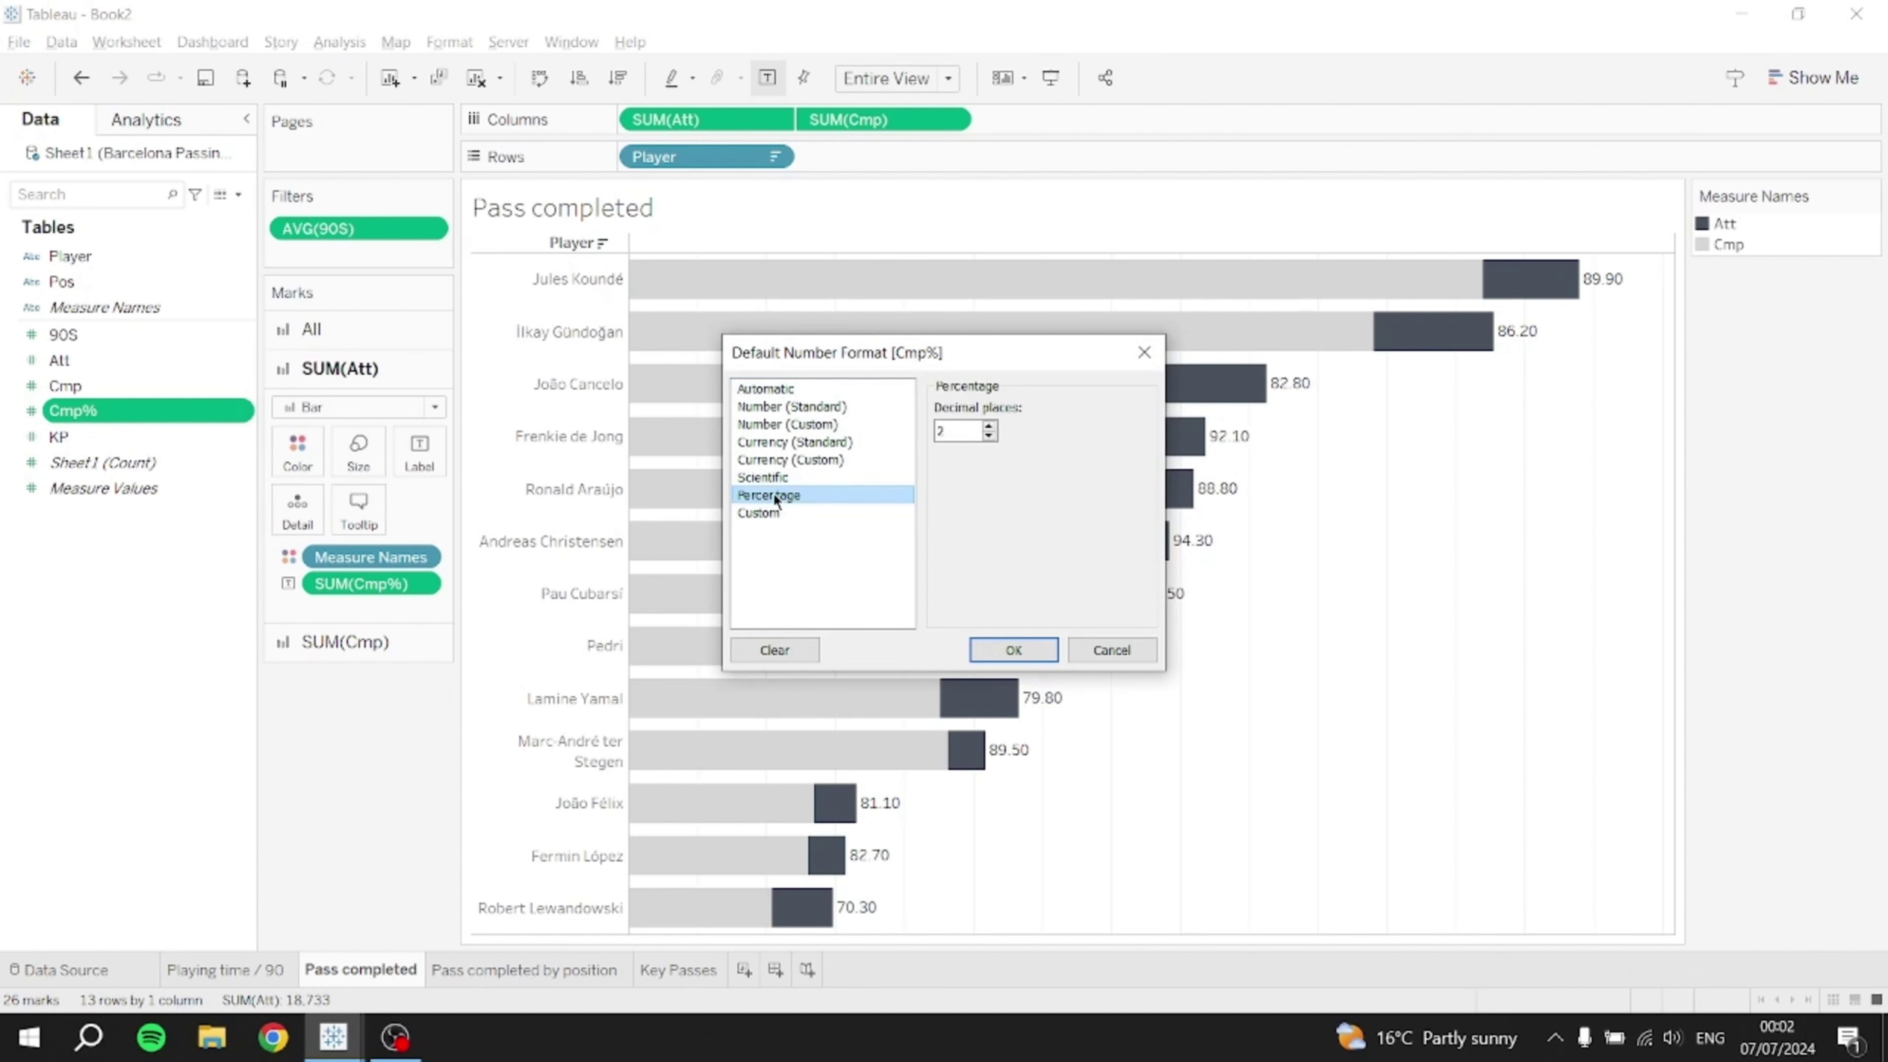
click(1013, 650)
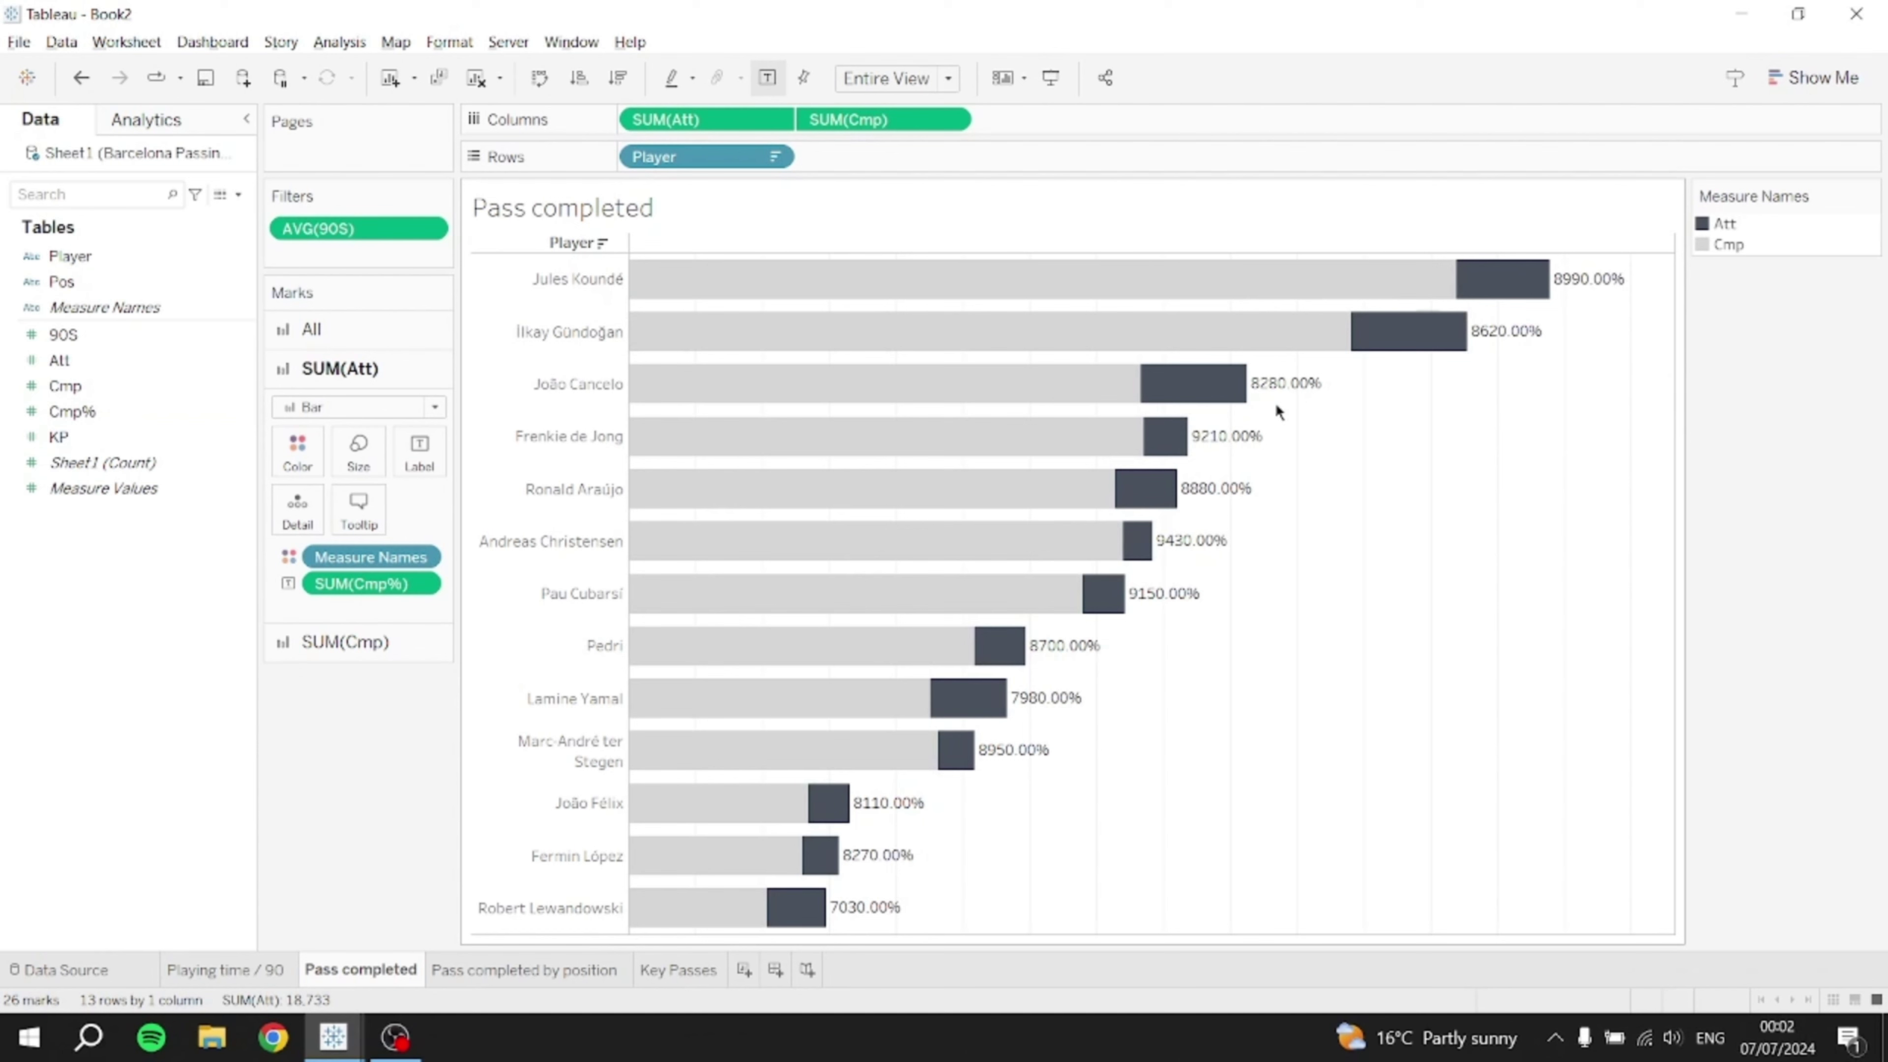
- Set the default number format of Cmp% to Number (Custom) with 2 decimals and a % suffix, and compare with the finished dashboard workbook
click(136, 408)
right_click(87, 417)
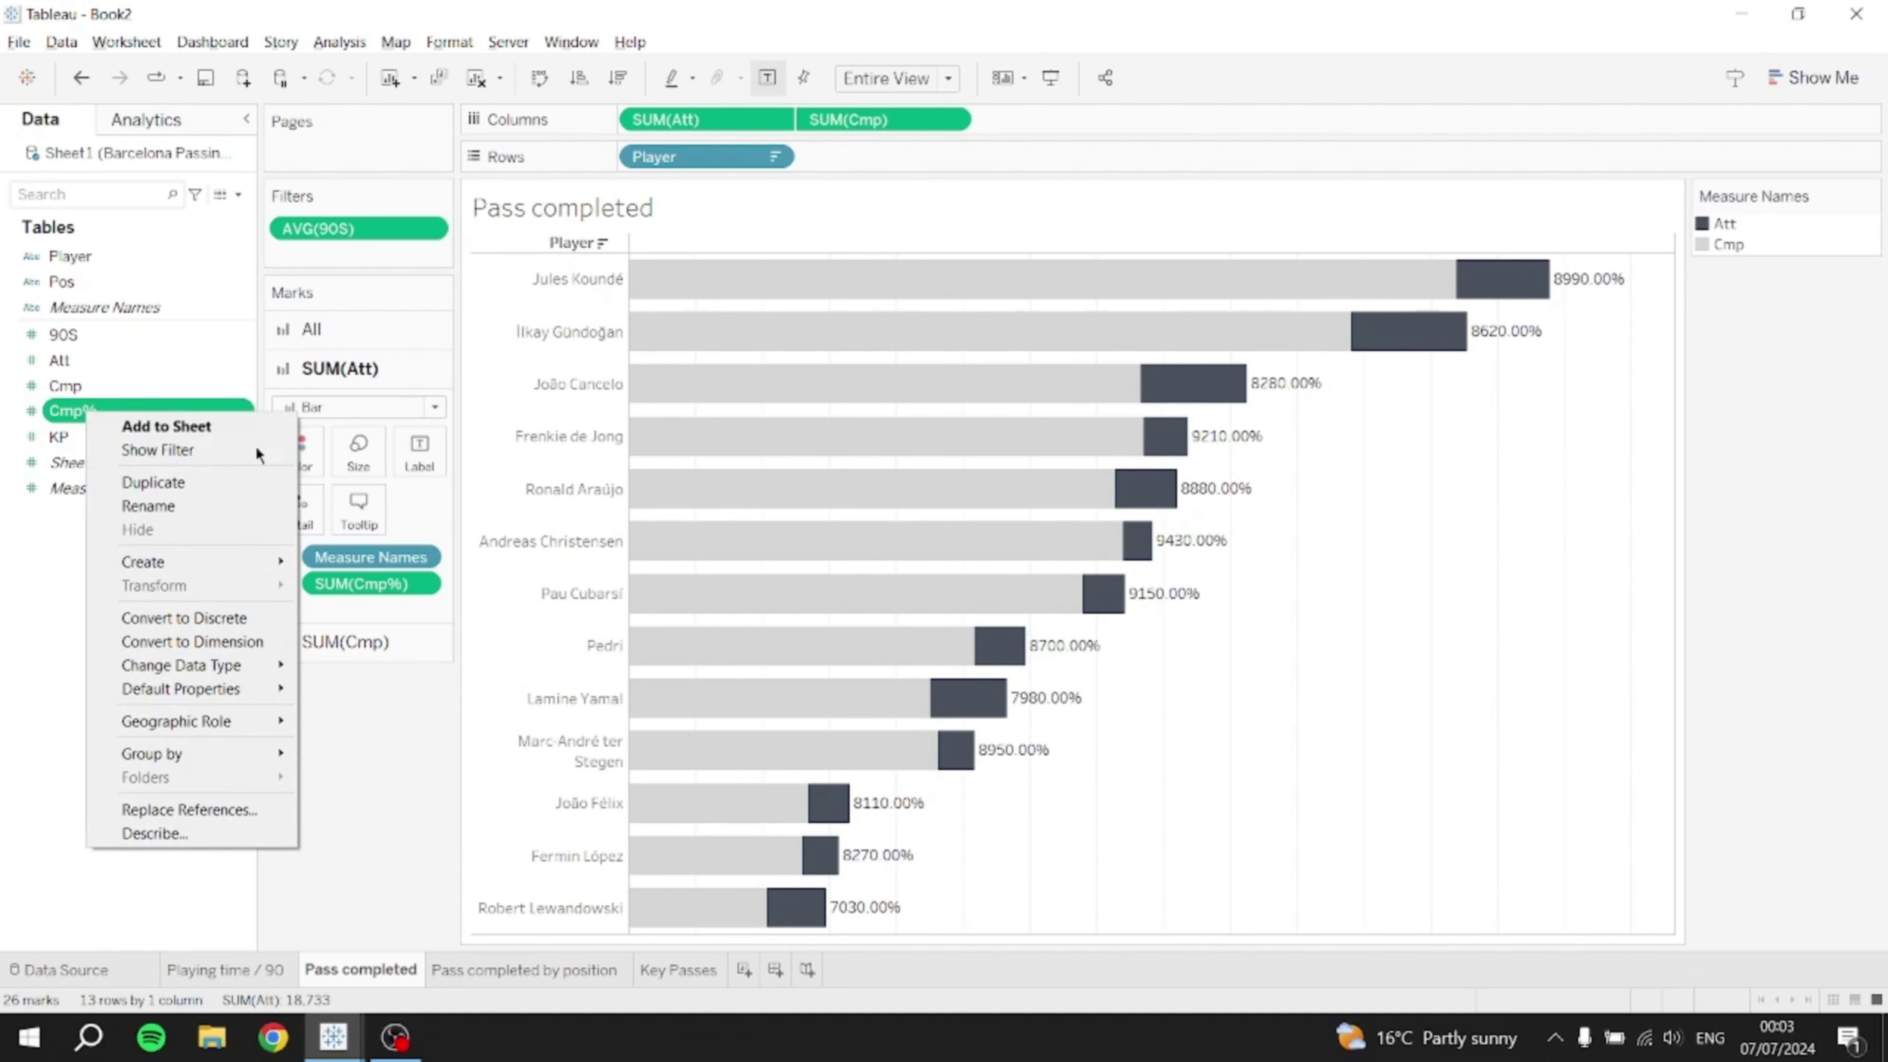
mouse_move(224, 672)
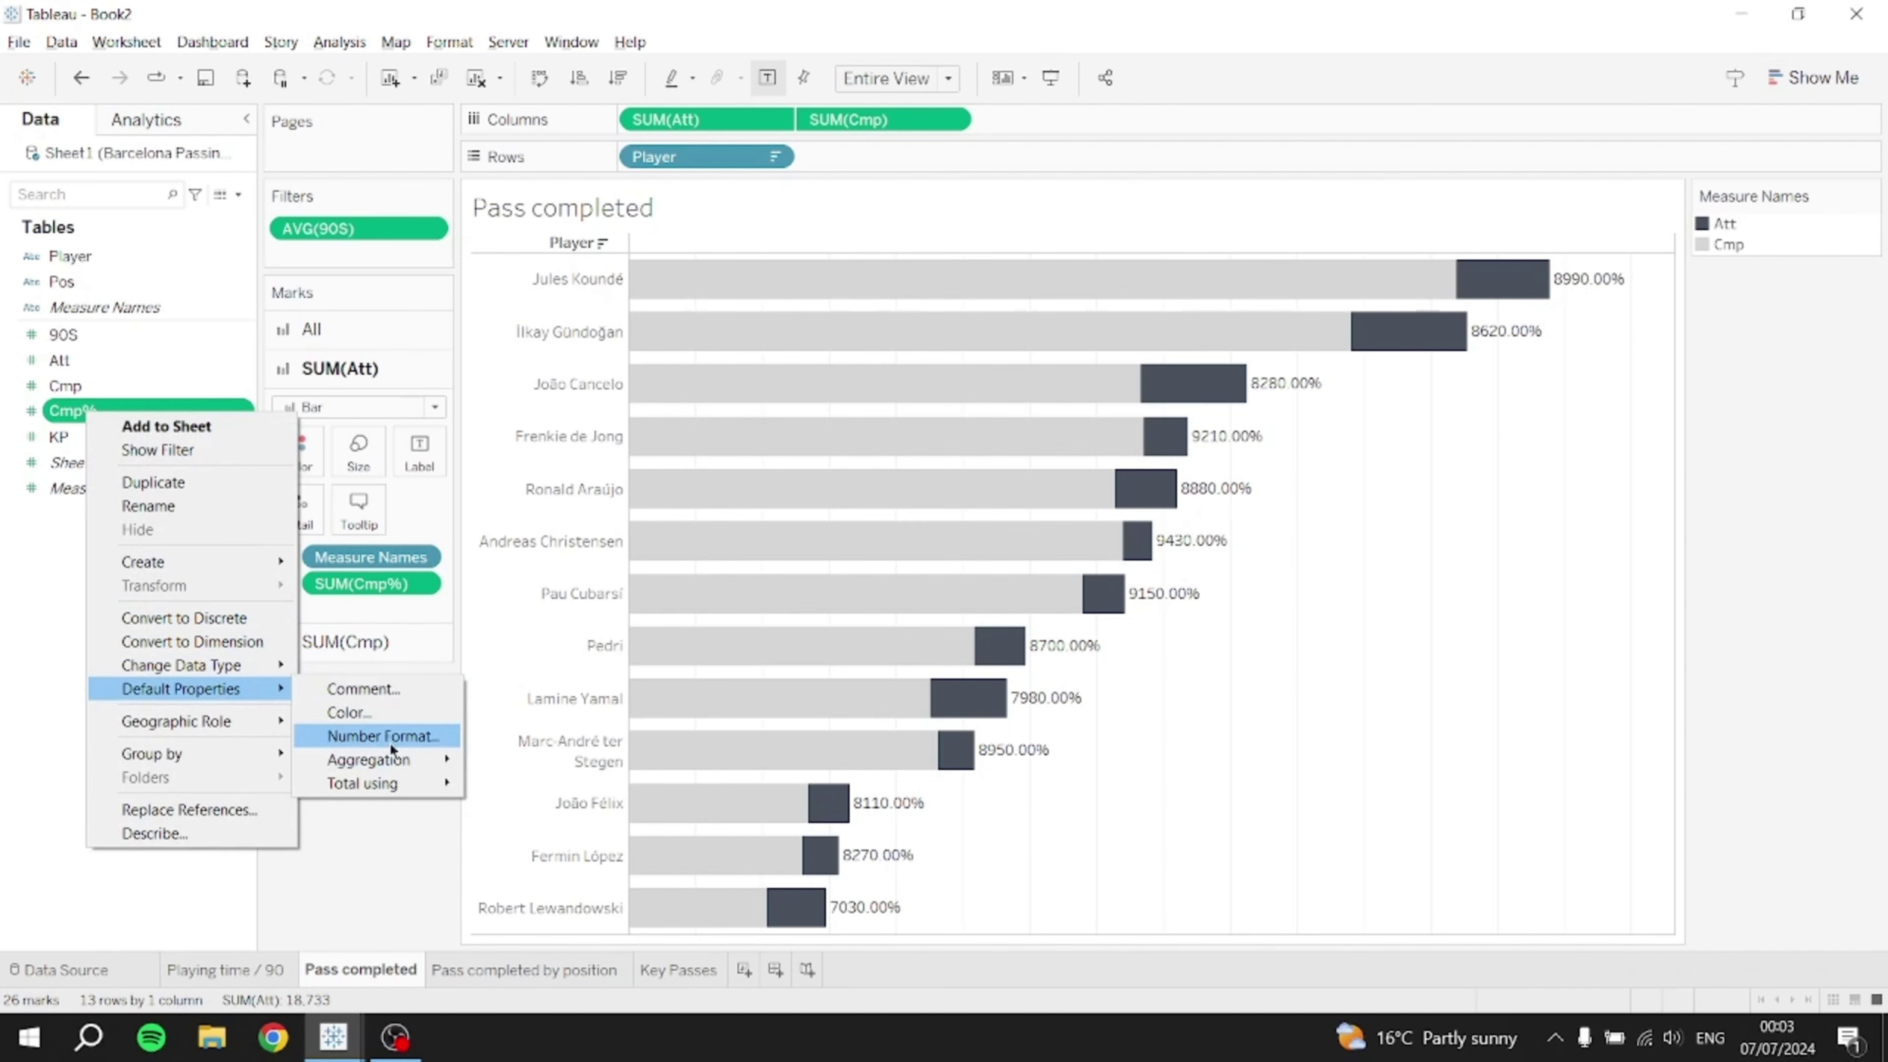
click(388, 738)
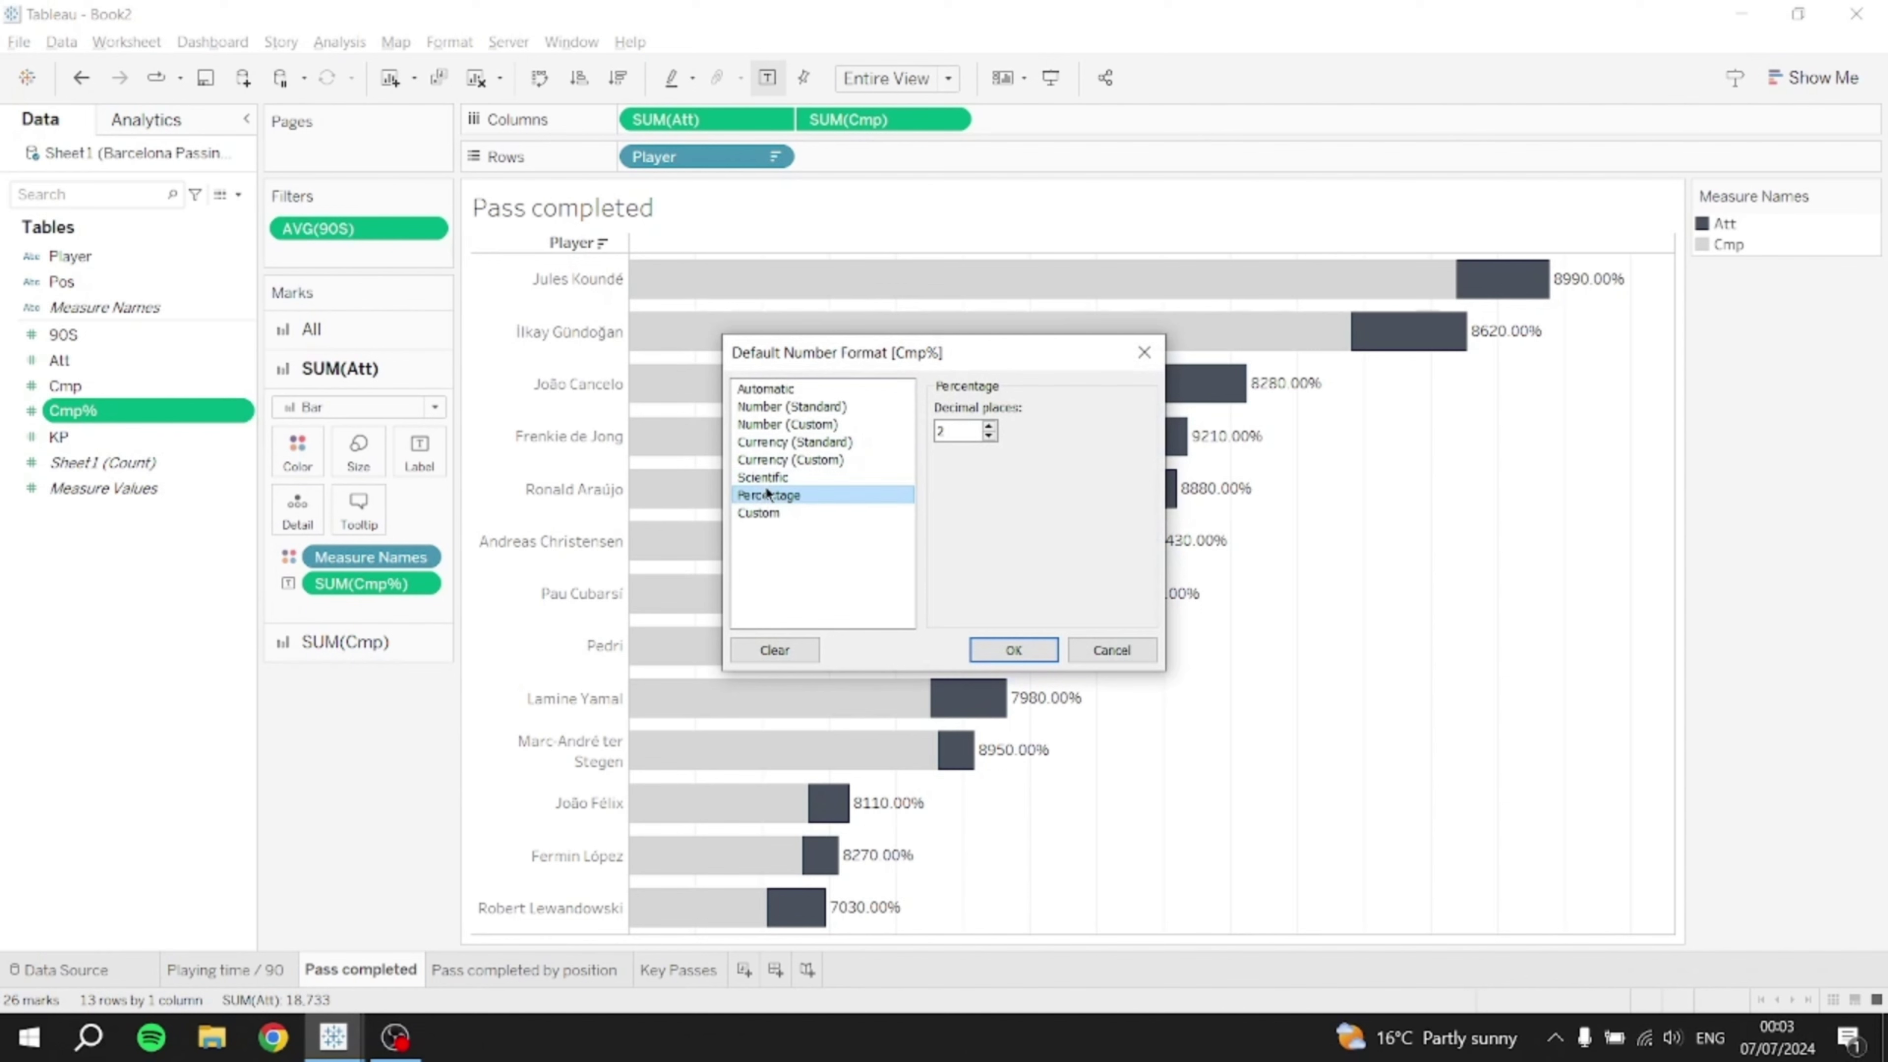
click(816, 429)
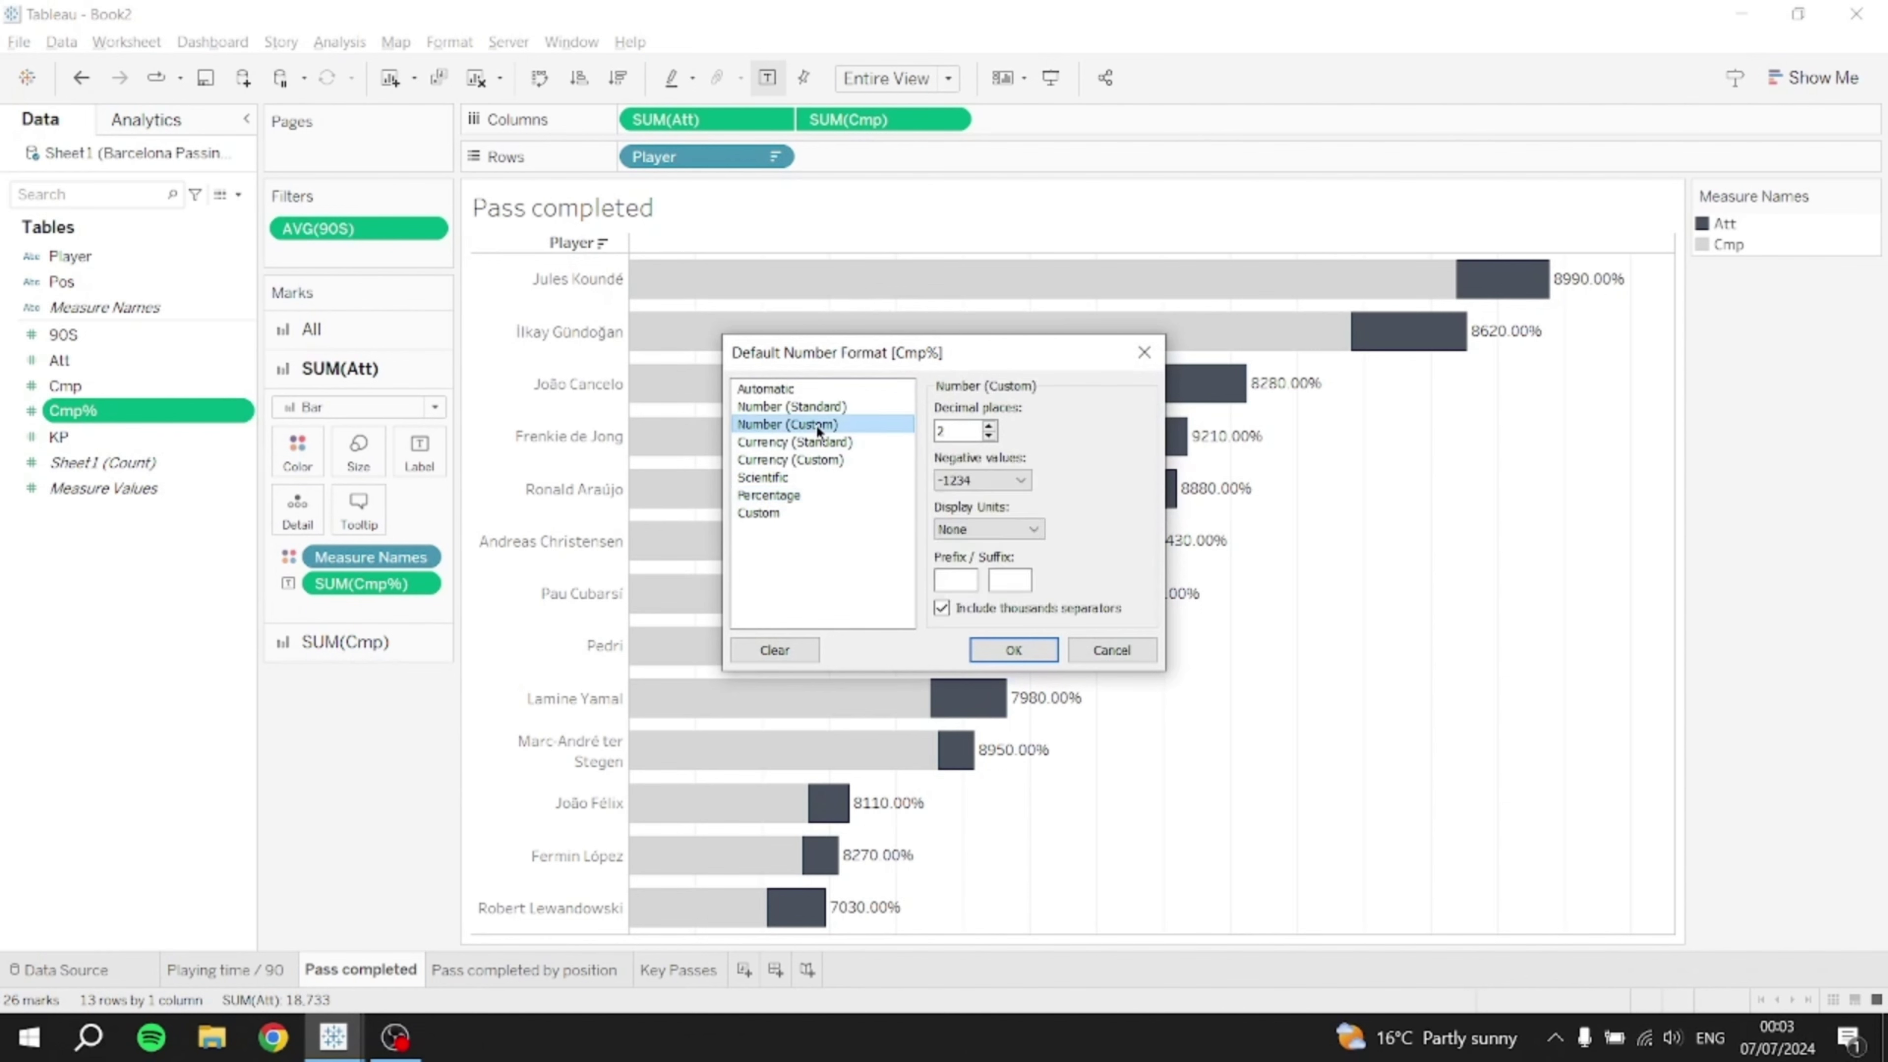
click(995, 579)
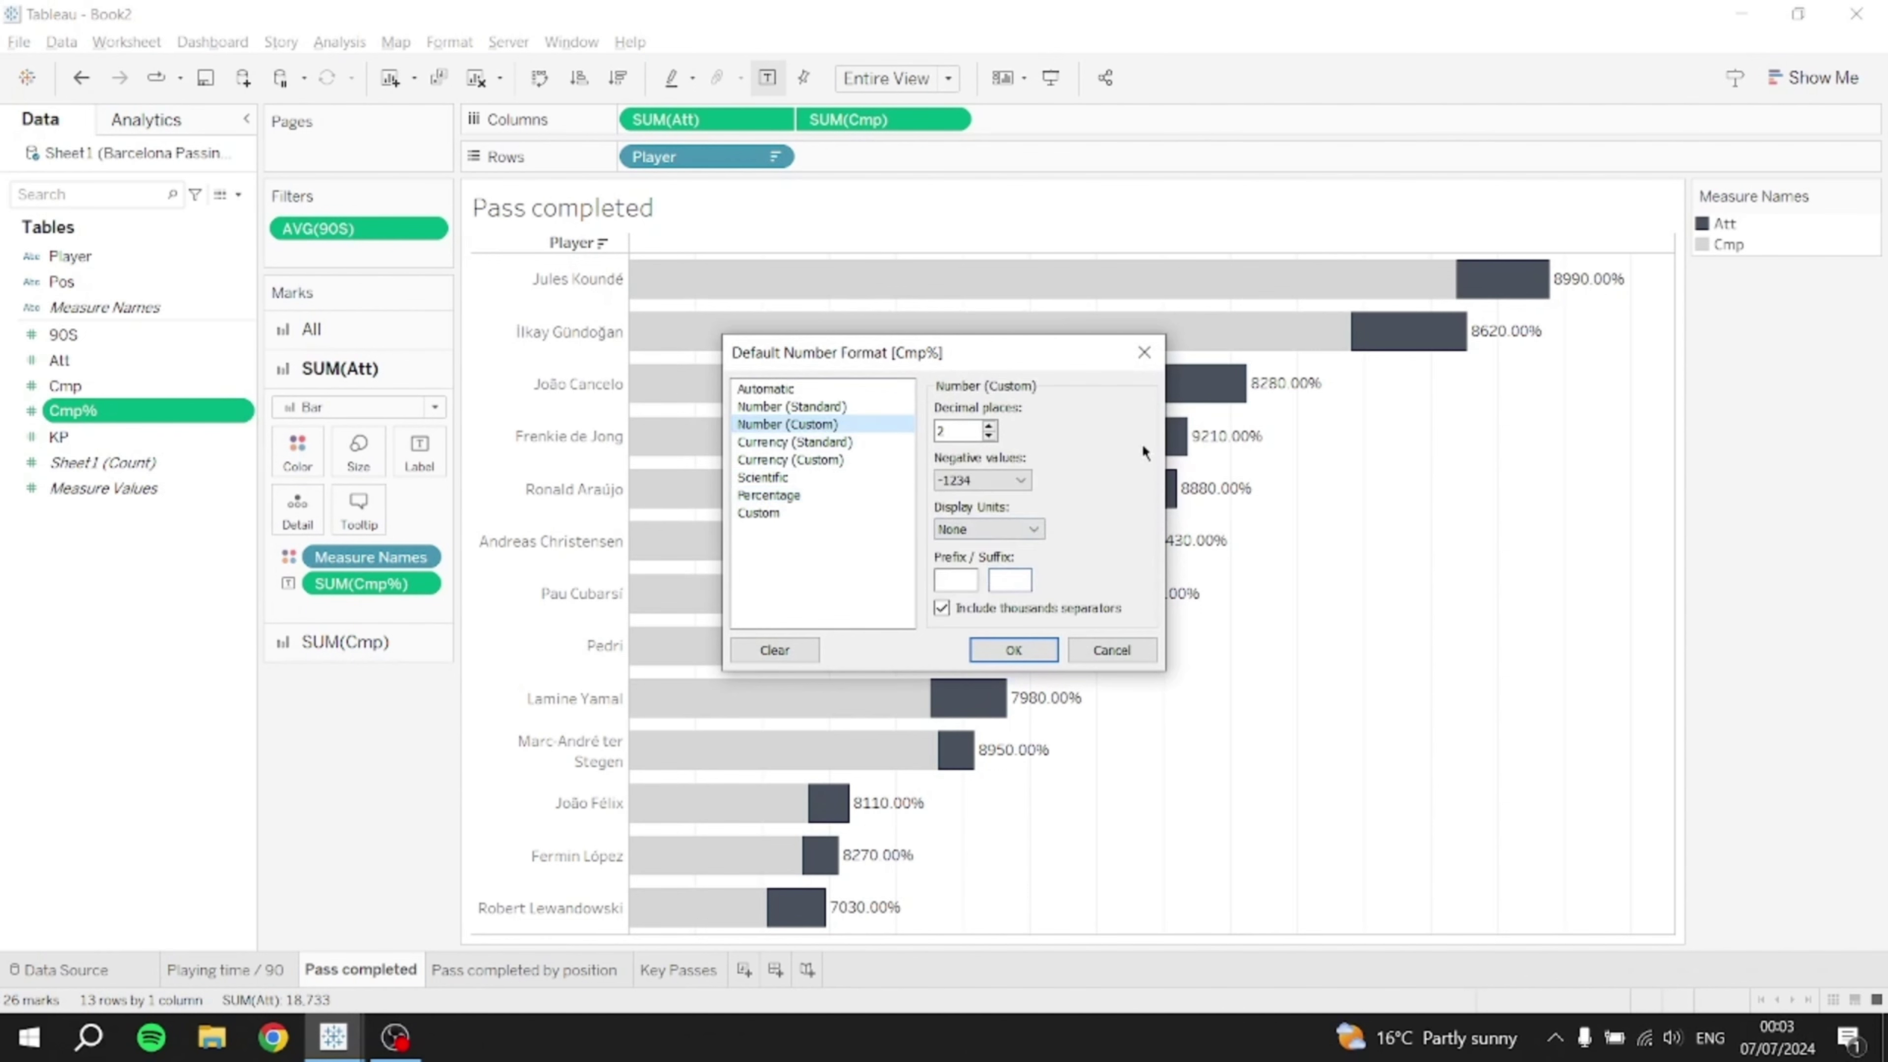
text(%)
click(1020, 651)
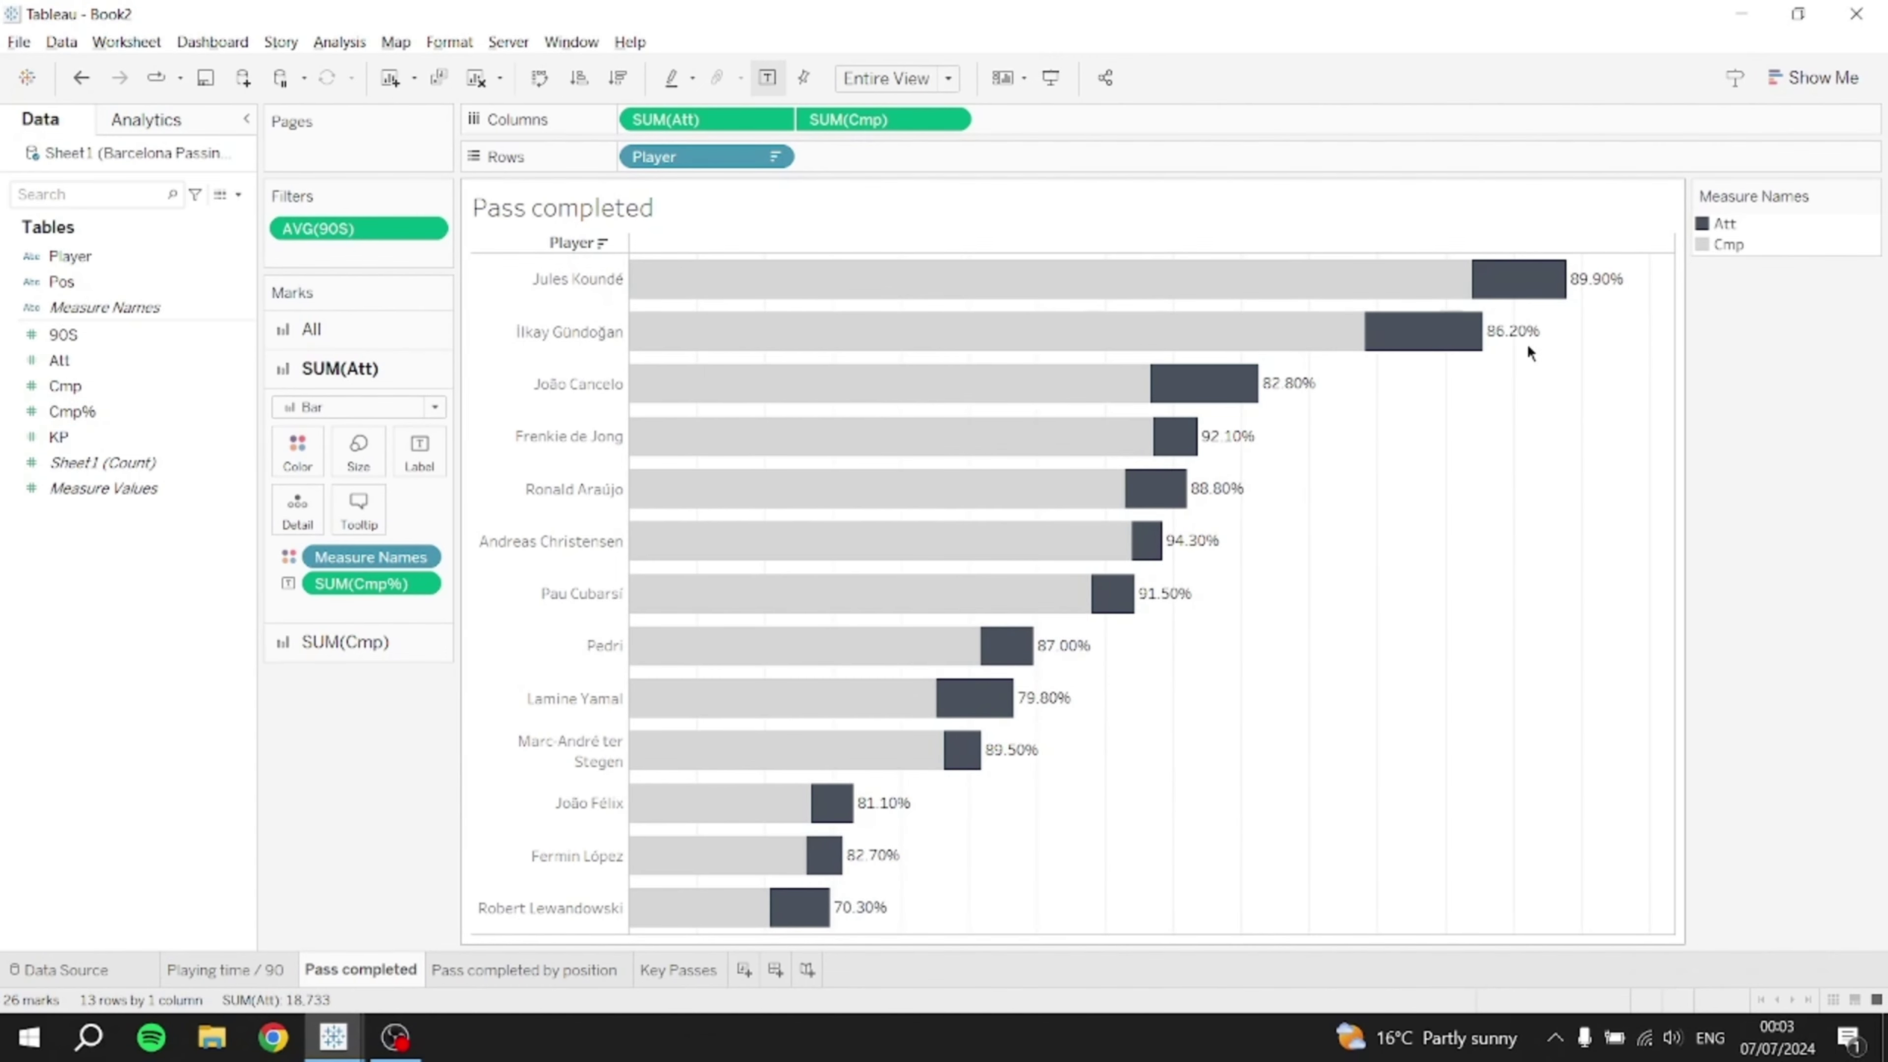
key(alt+Tab)
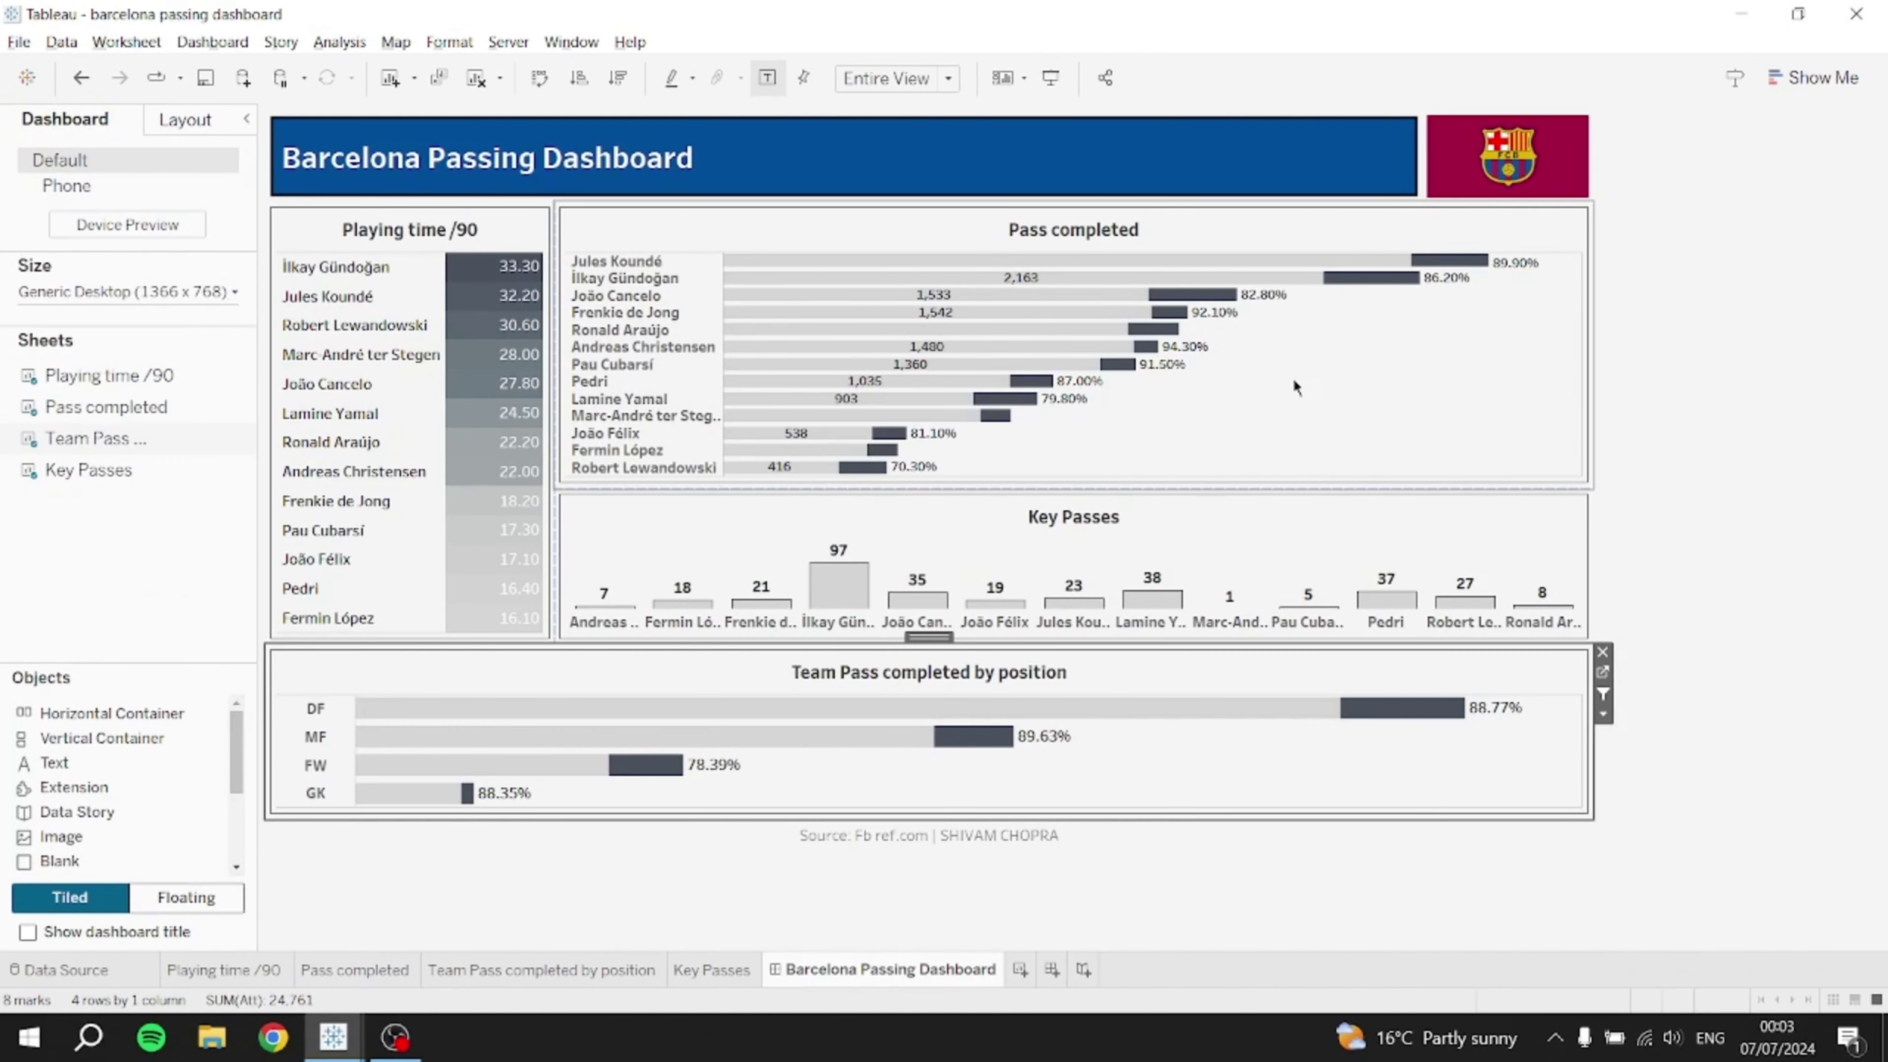
- Return to the Book2 workbook and label the Cmp bars in the Pass completed chart with the Cmp measure
key(alt+Tab)
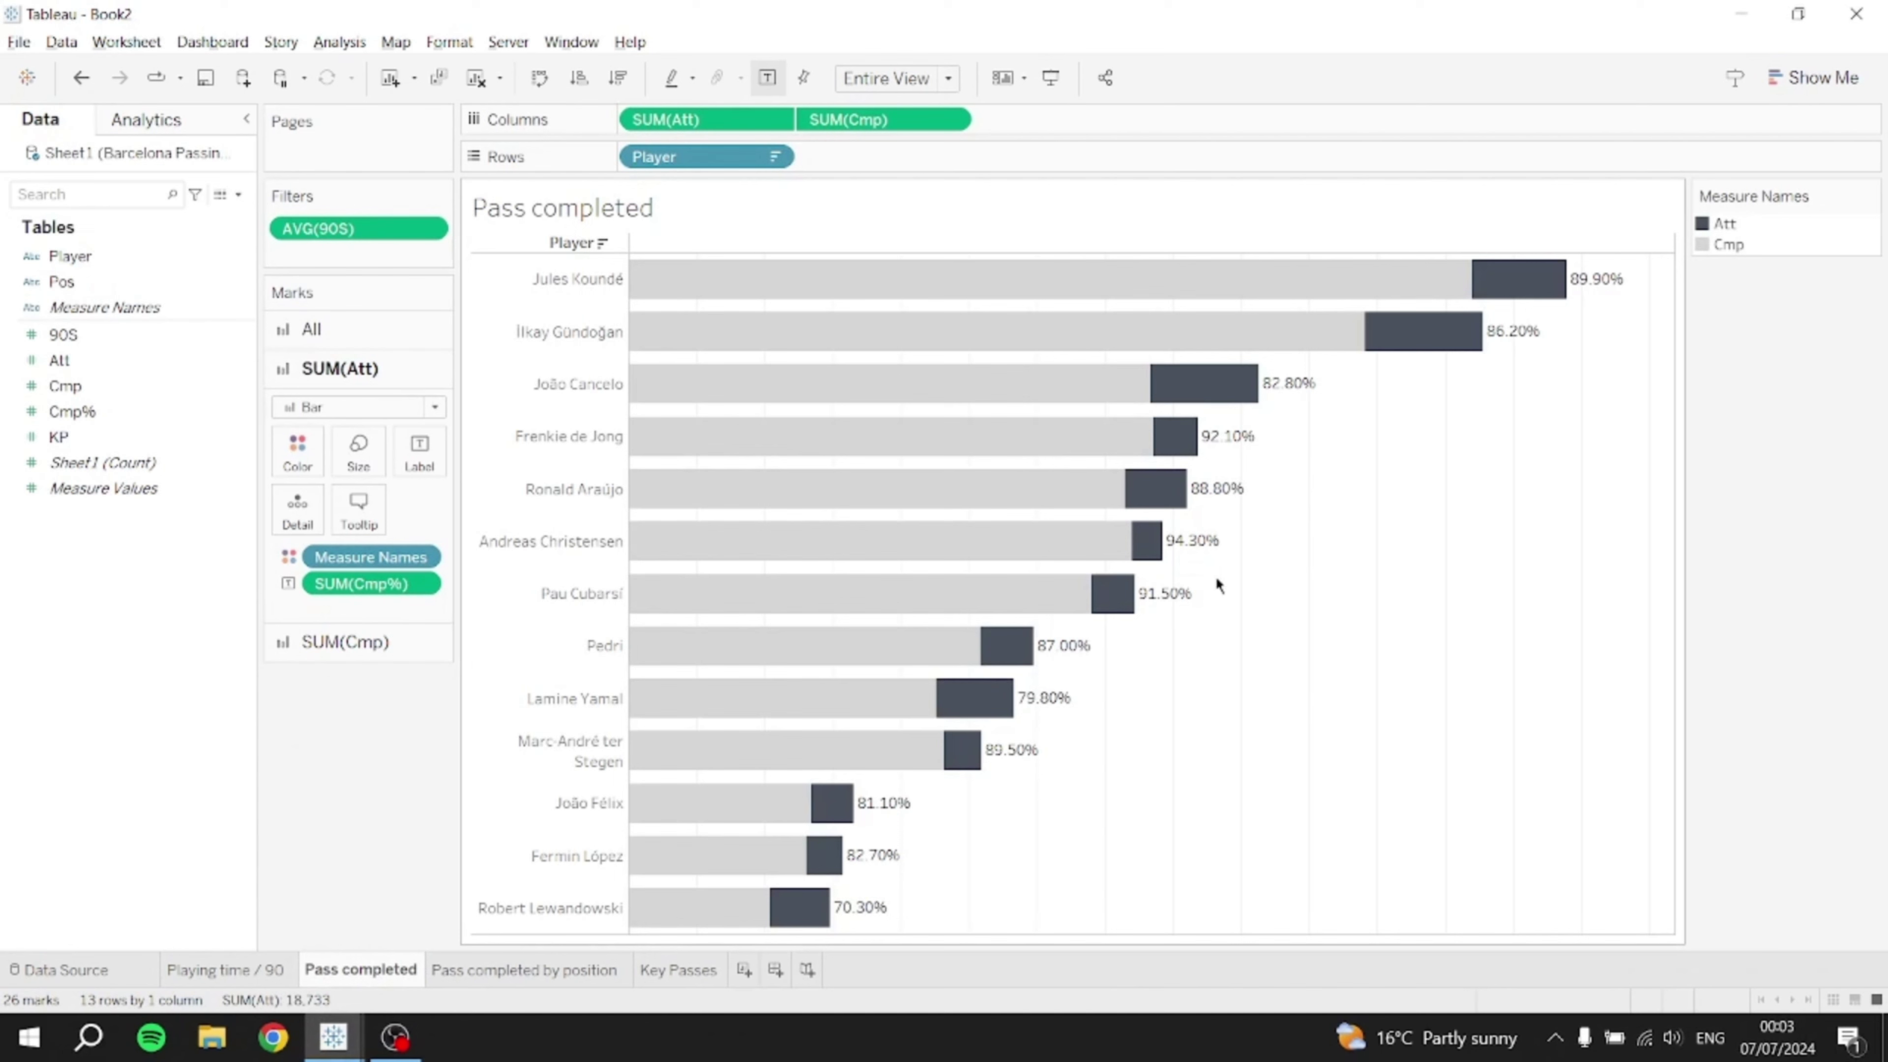
mouse_move(772, 487)
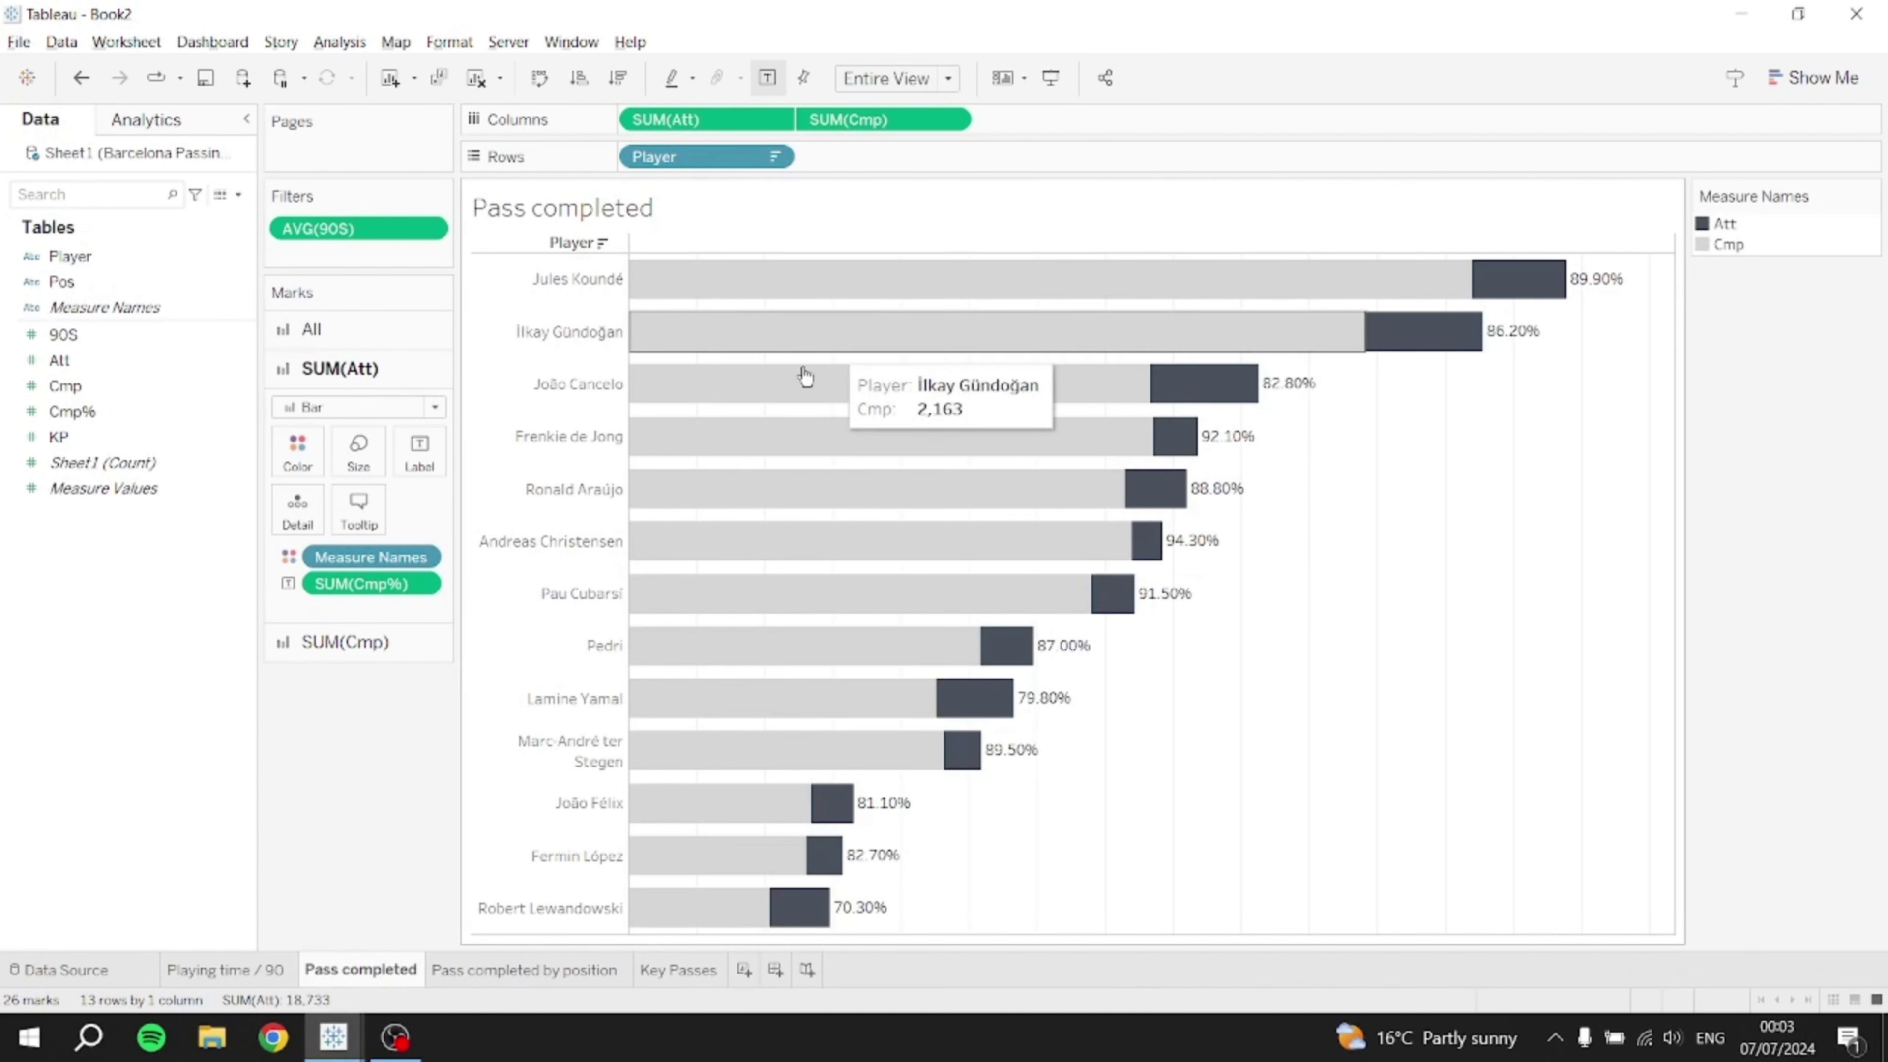
mouse_move(989, 282)
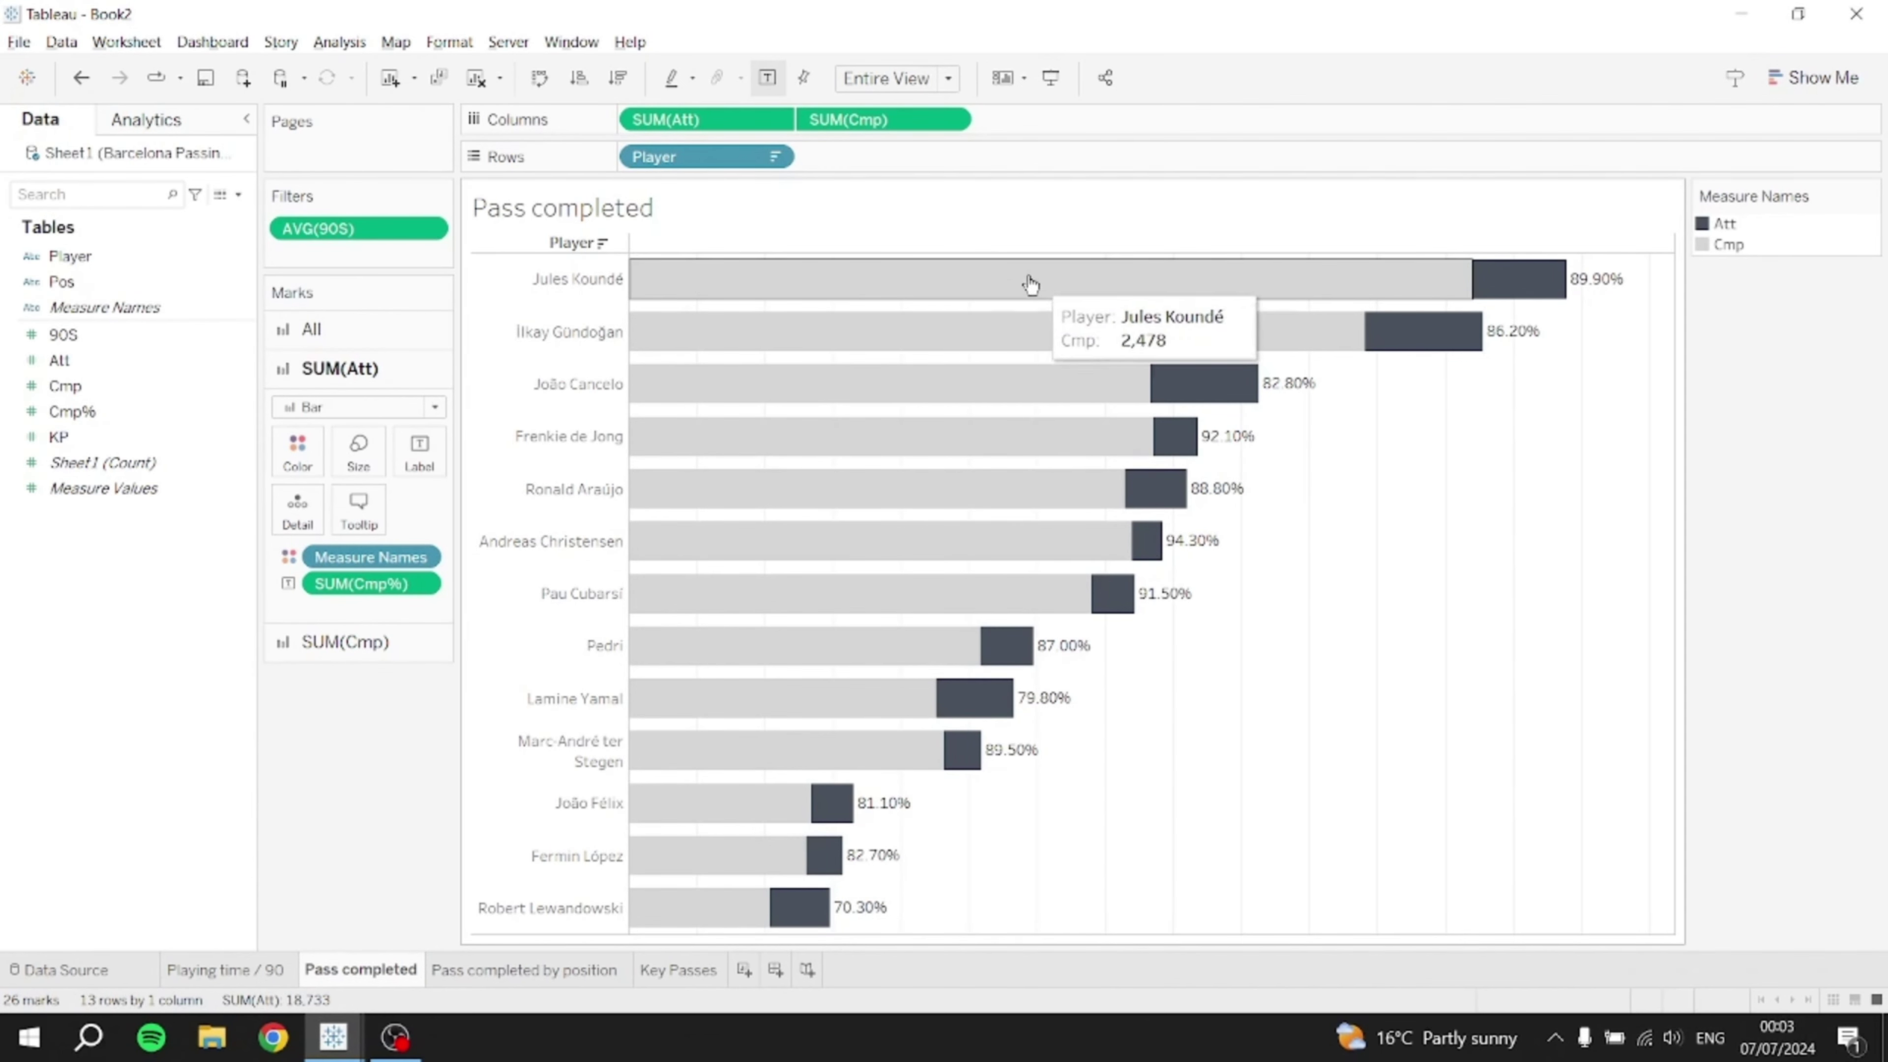
mouse_move(752, 387)
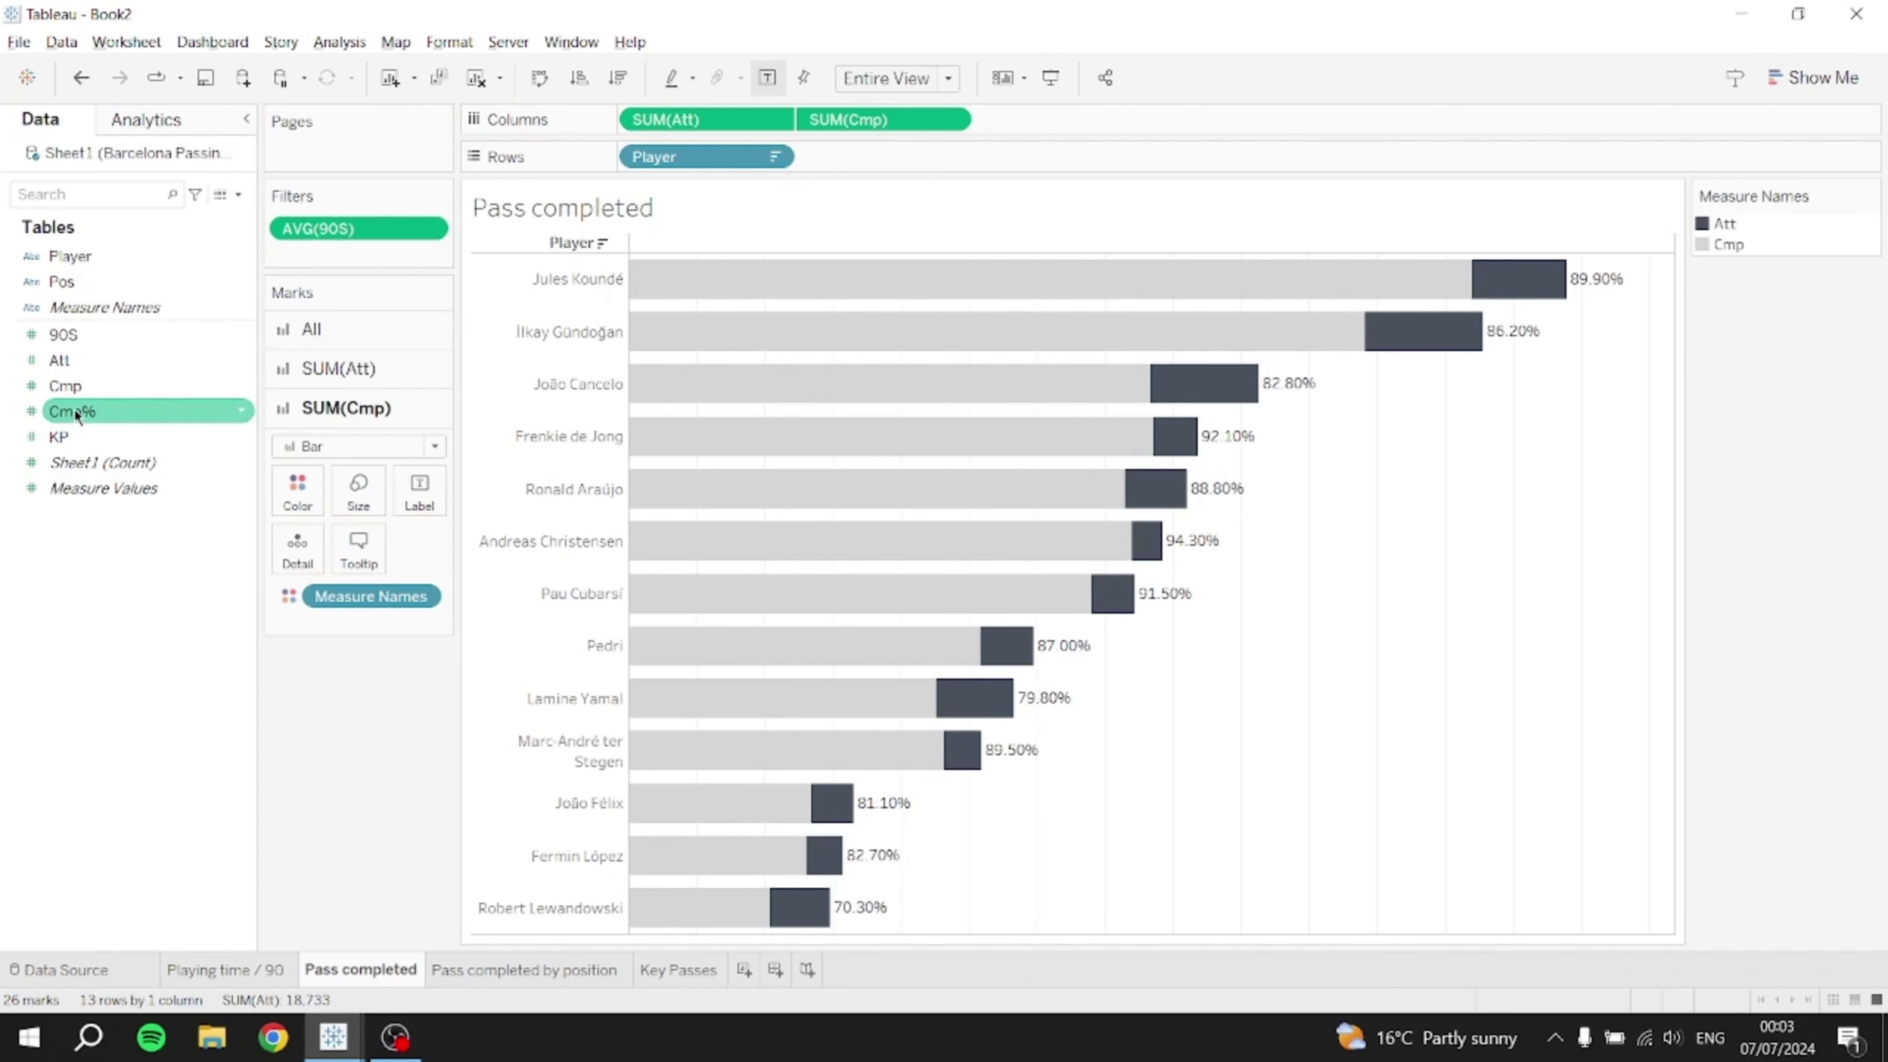
drag(93, 376, 418, 497)
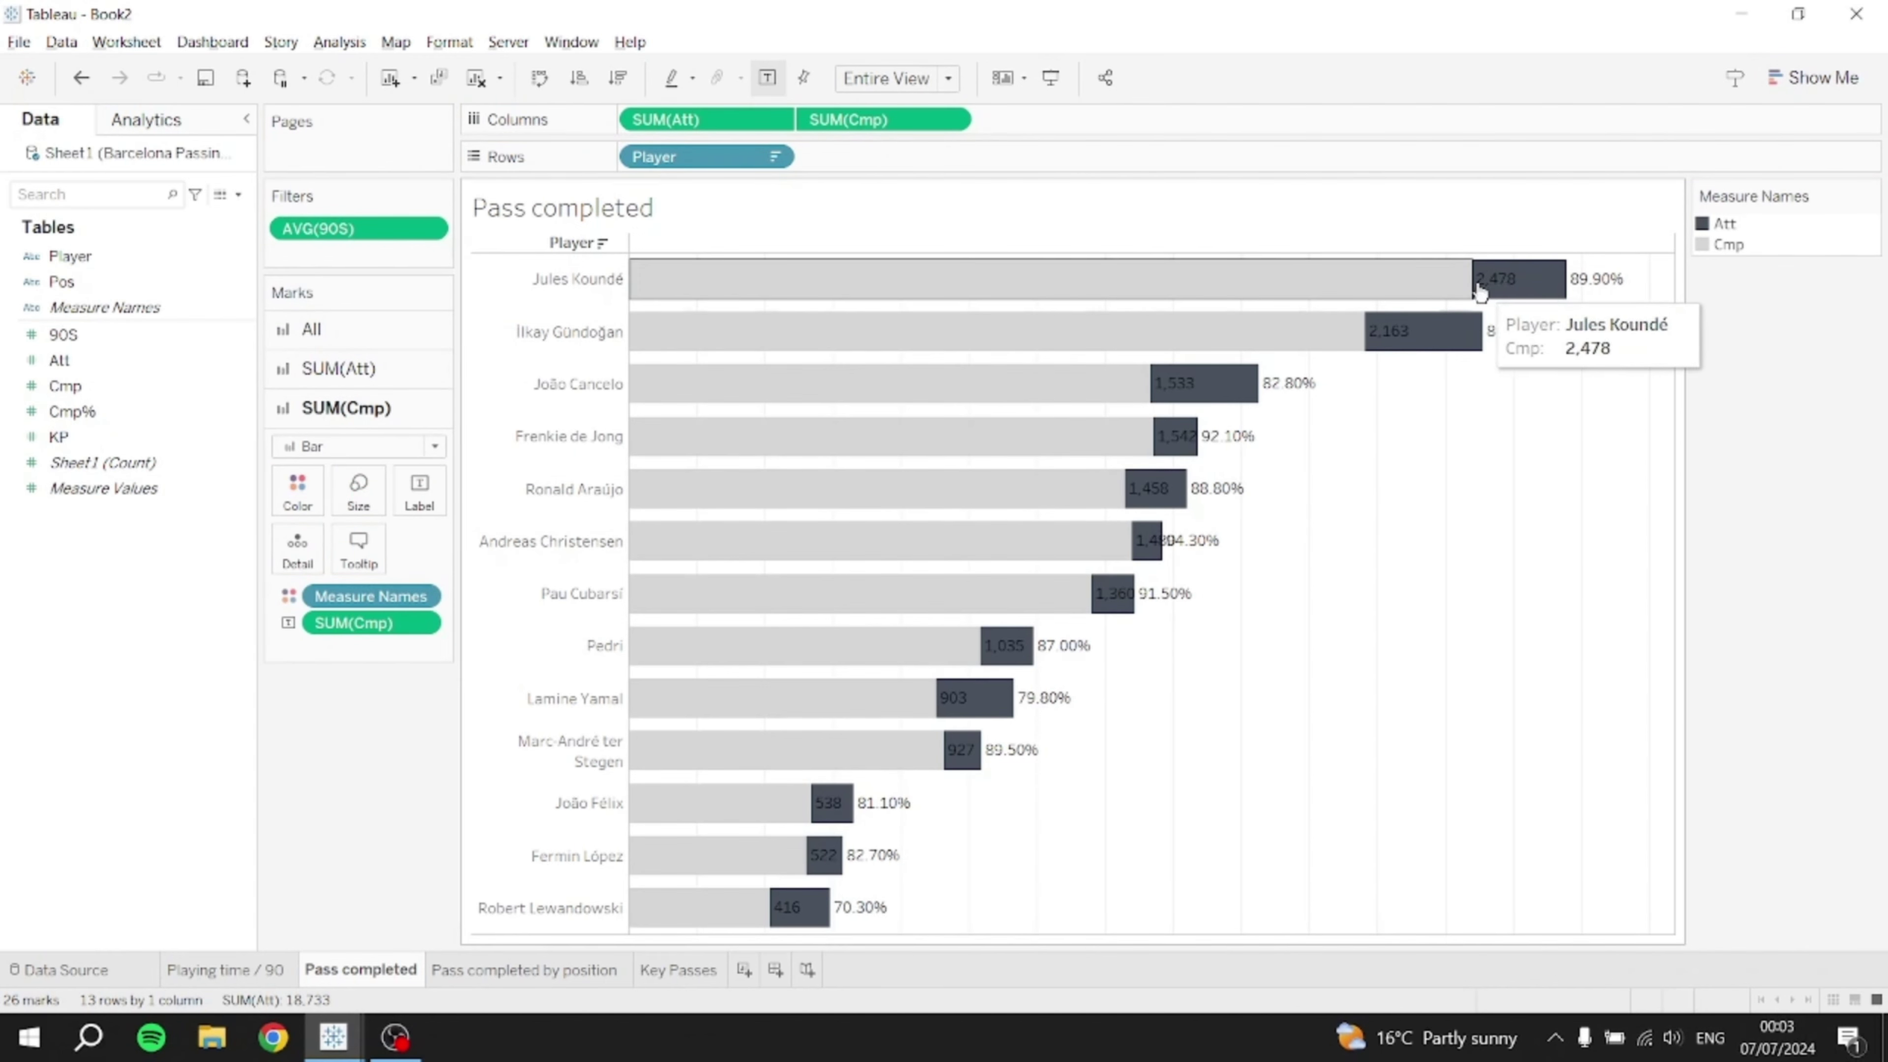
- Align the Cmp bar labels to the center horizontally and the middle vertically
click(420, 507)
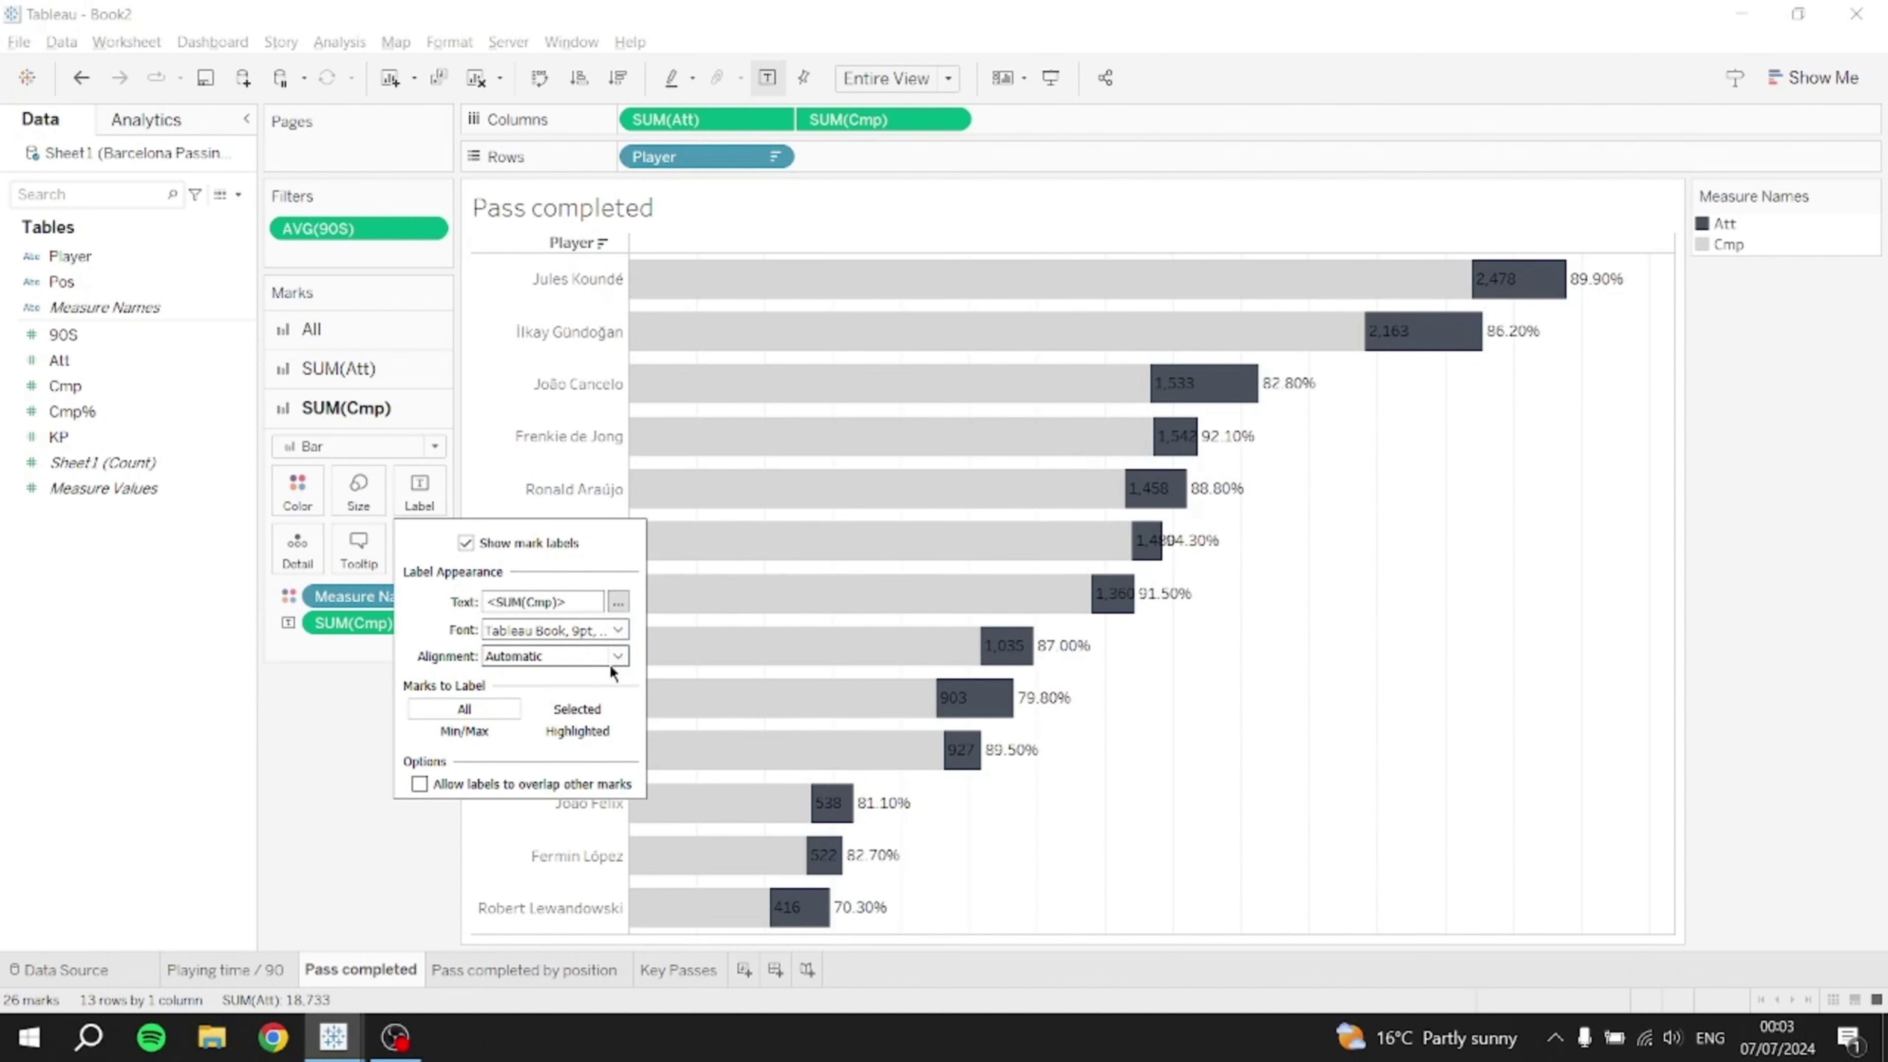
click(624, 662)
click(540, 744)
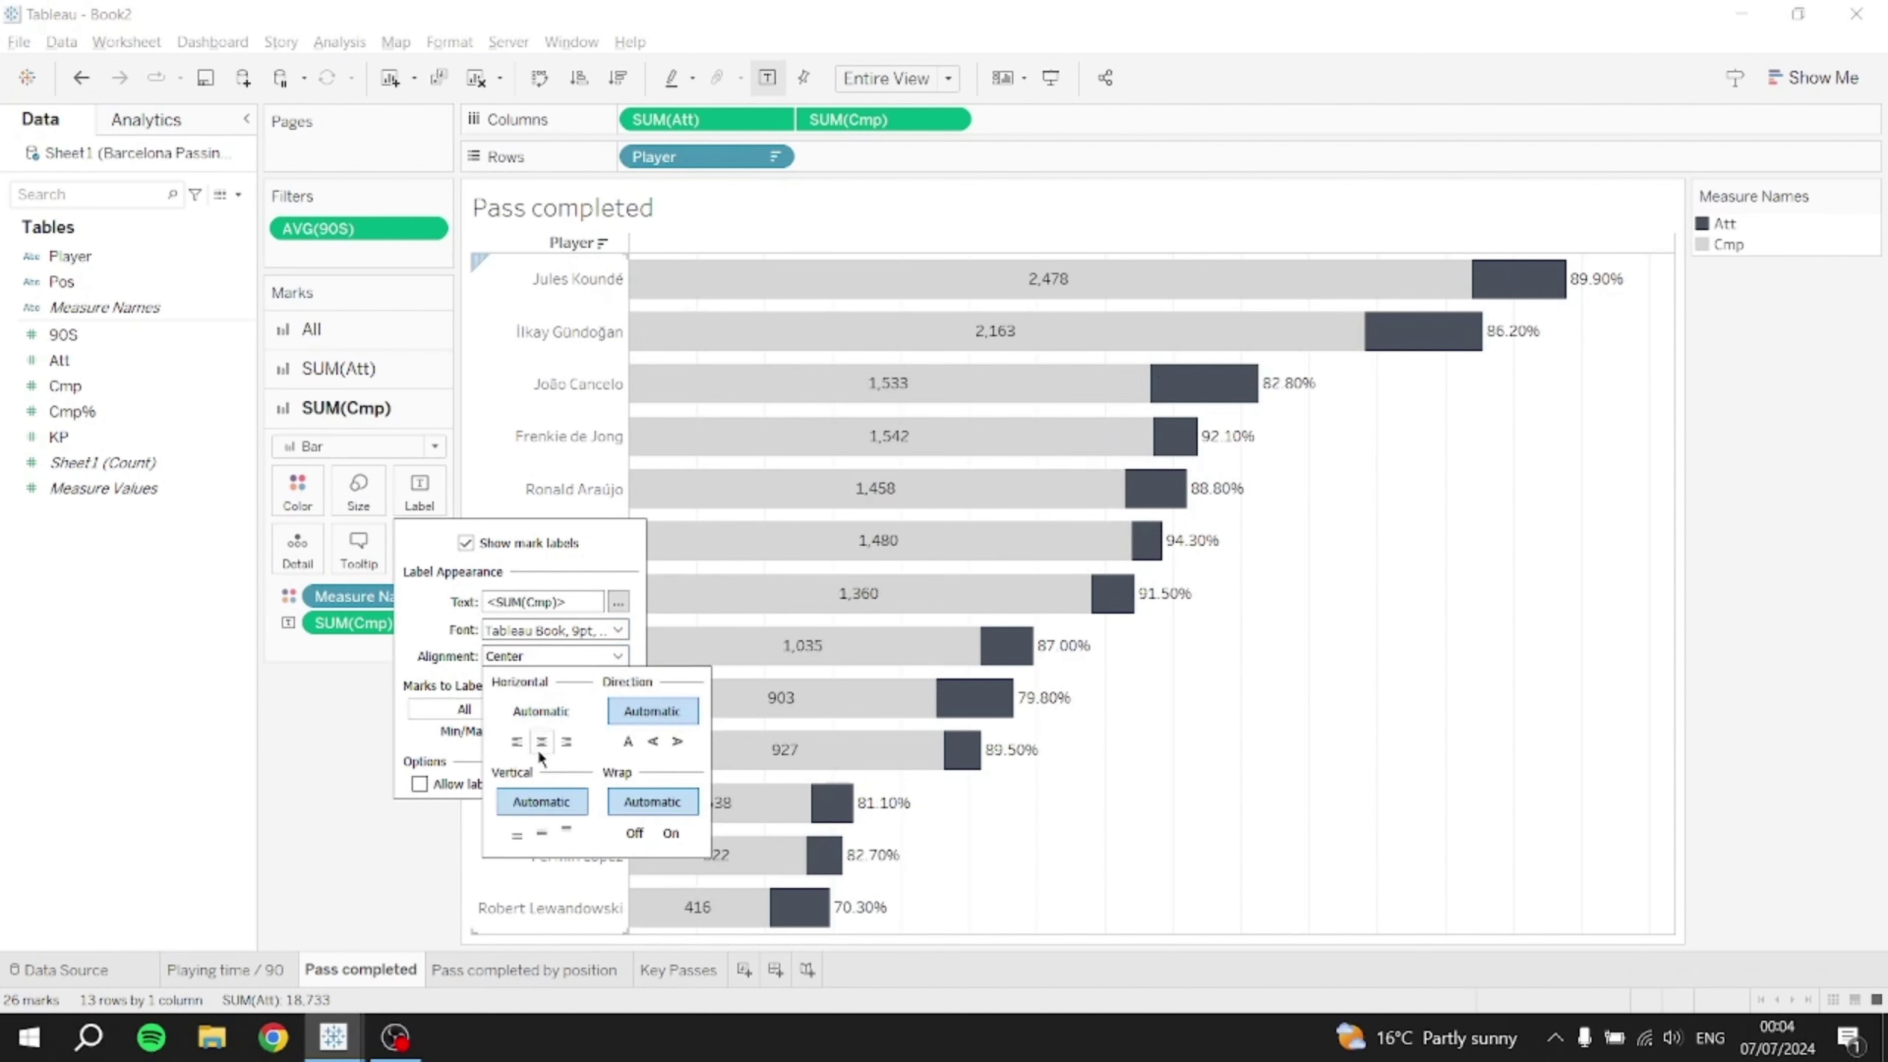
click(541, 833)
click(317, 831)
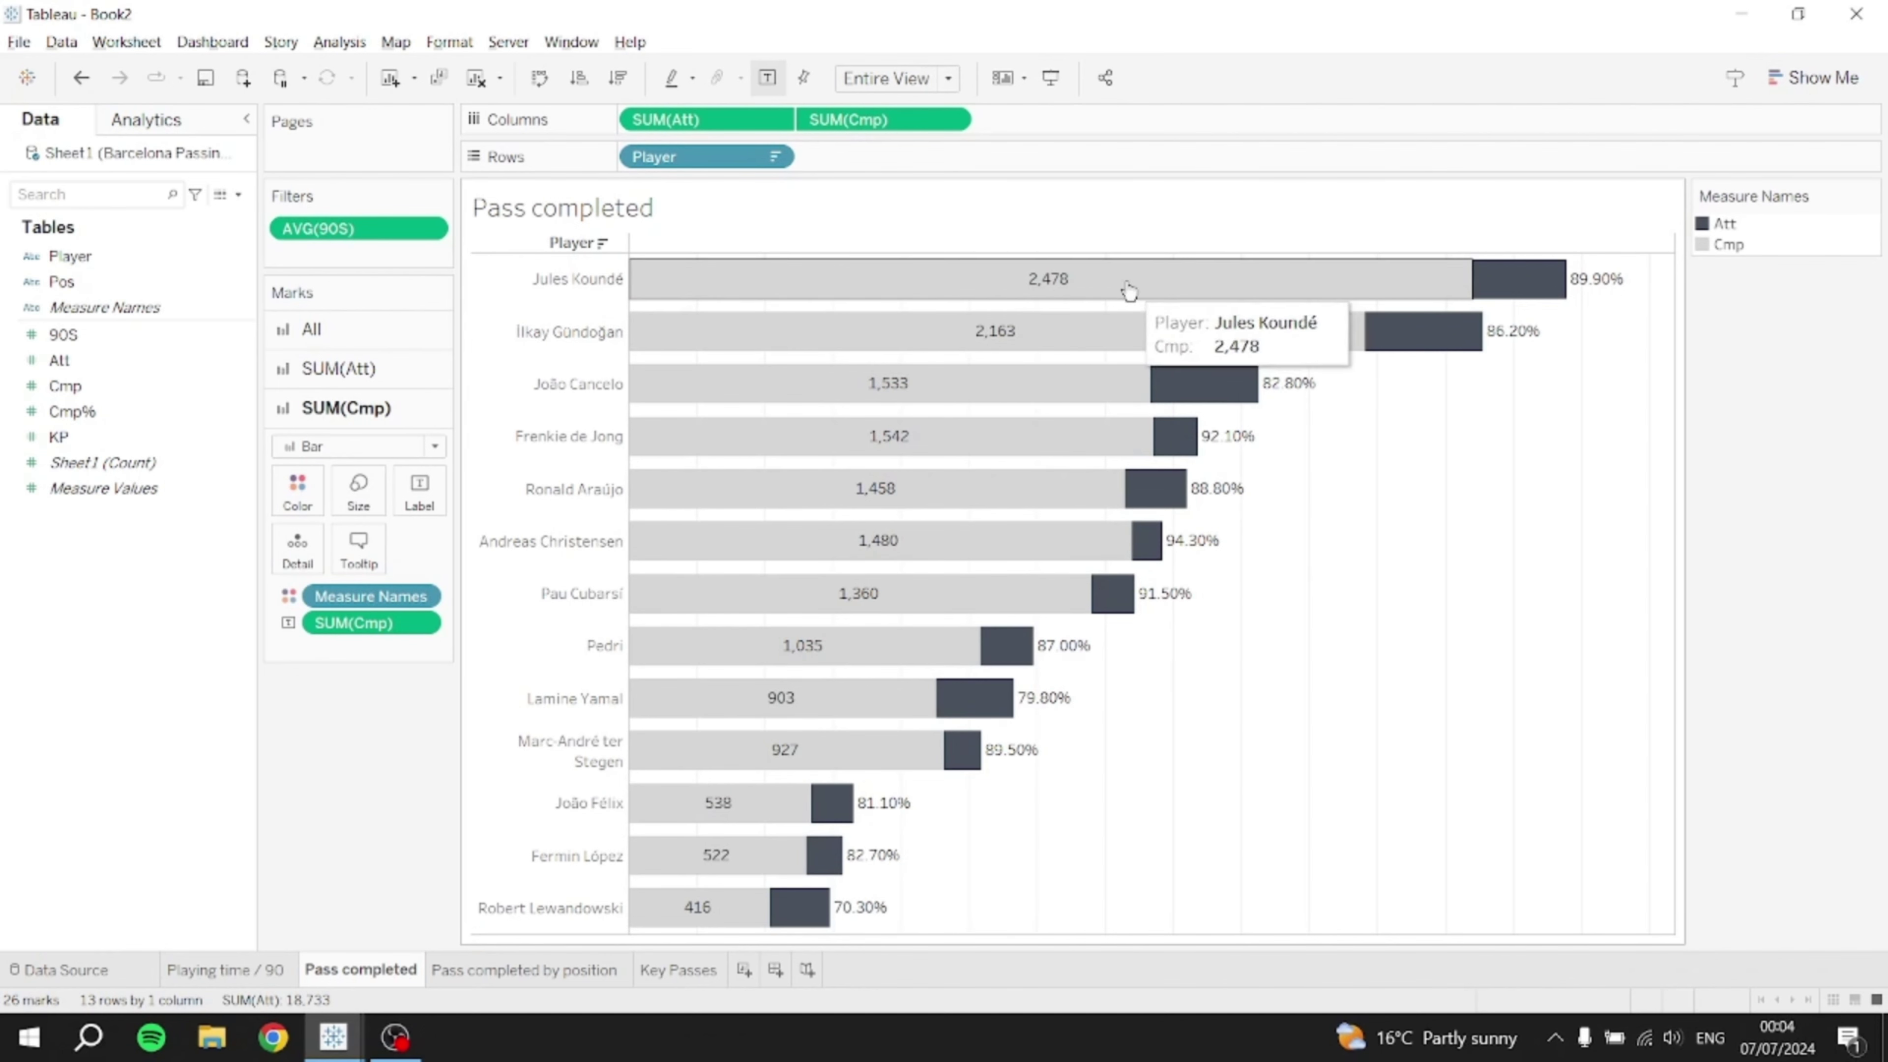
- Slightly increase the size of the Cmp bars
mouse_move(1607, 276)
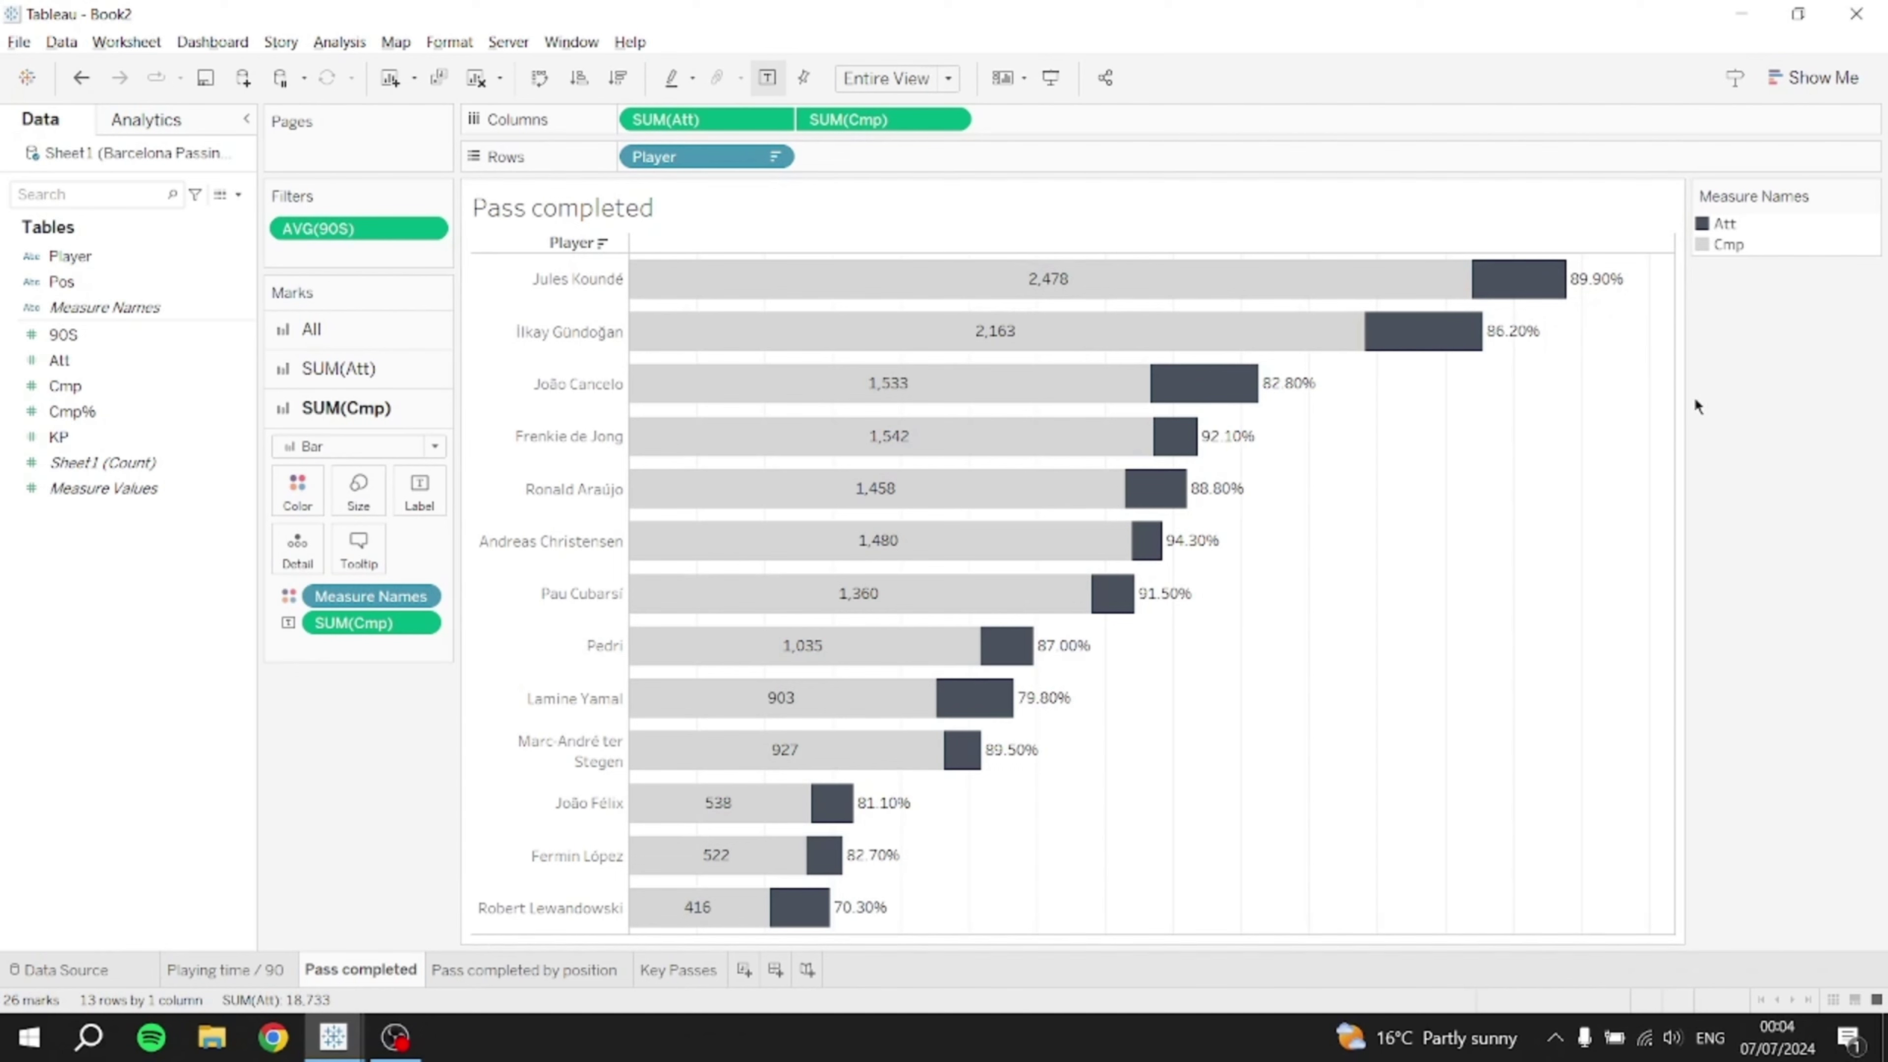
mouse_move(358, 972)
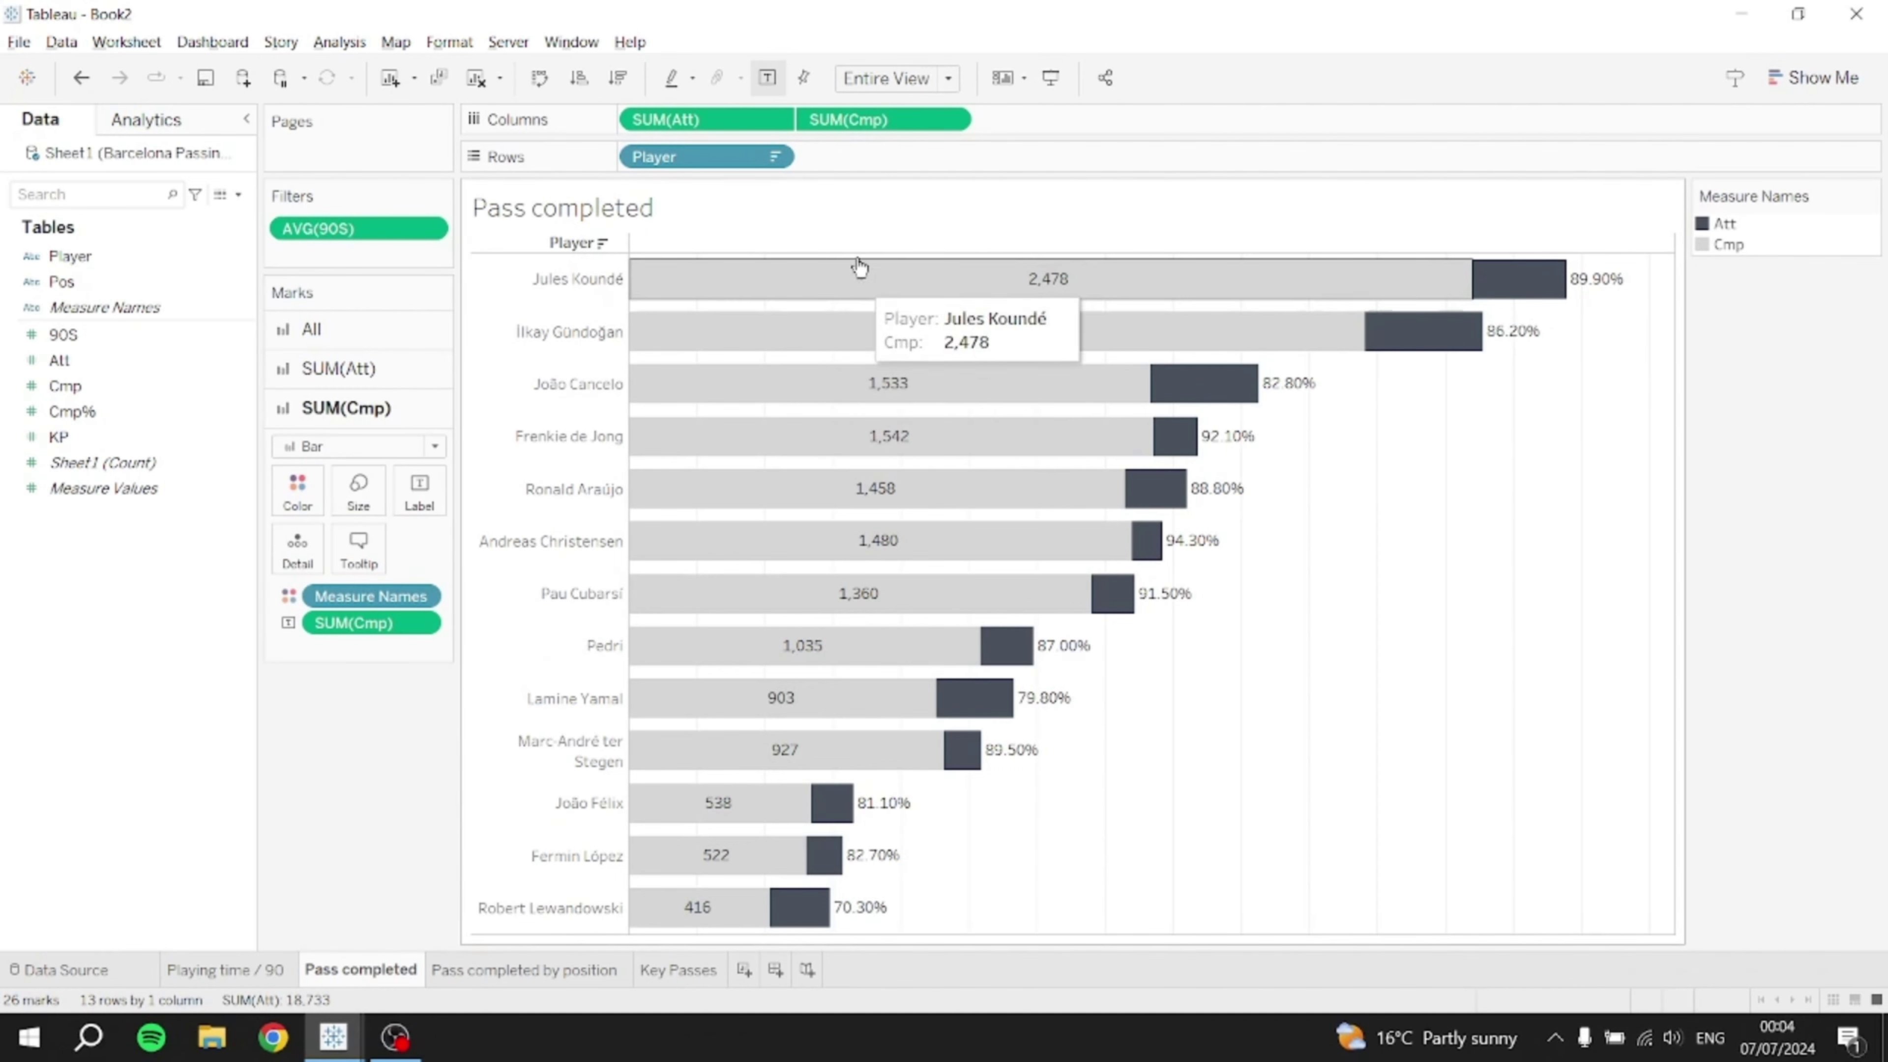
click(350, 499)
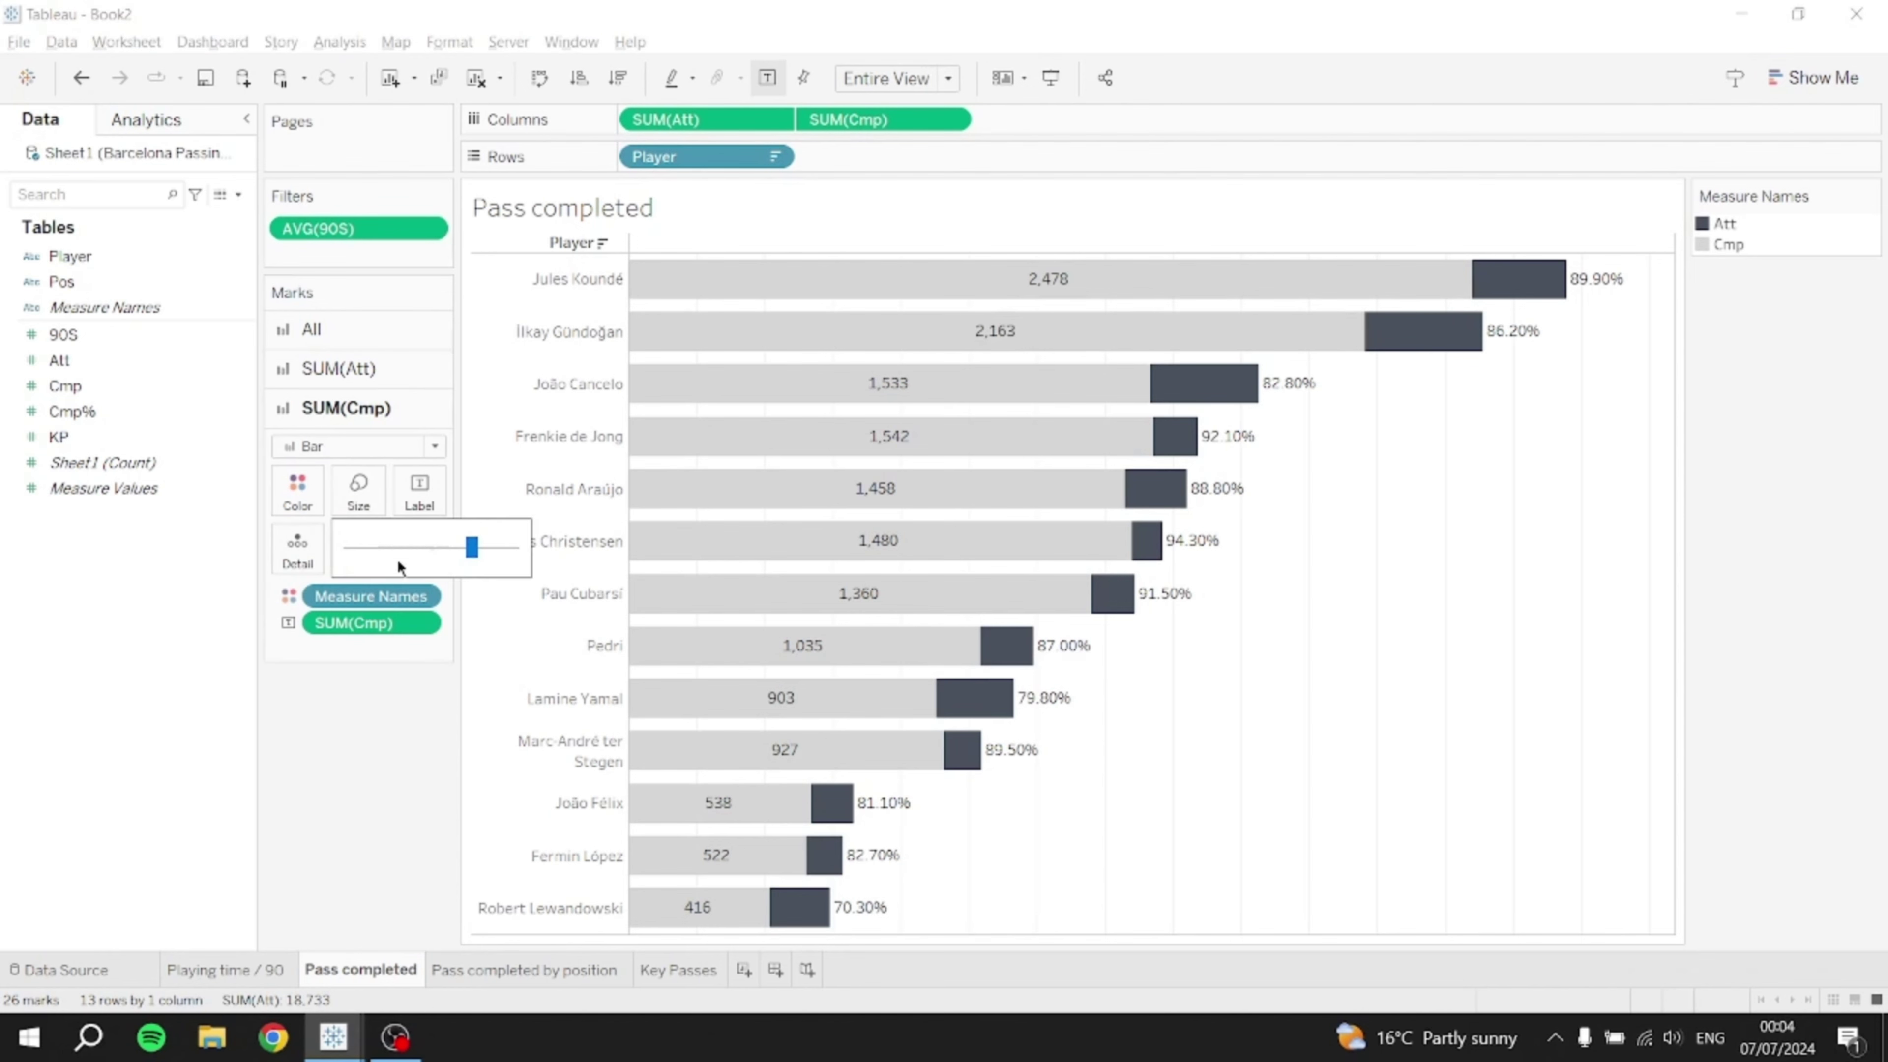
drag(470, 558, 479, 552)
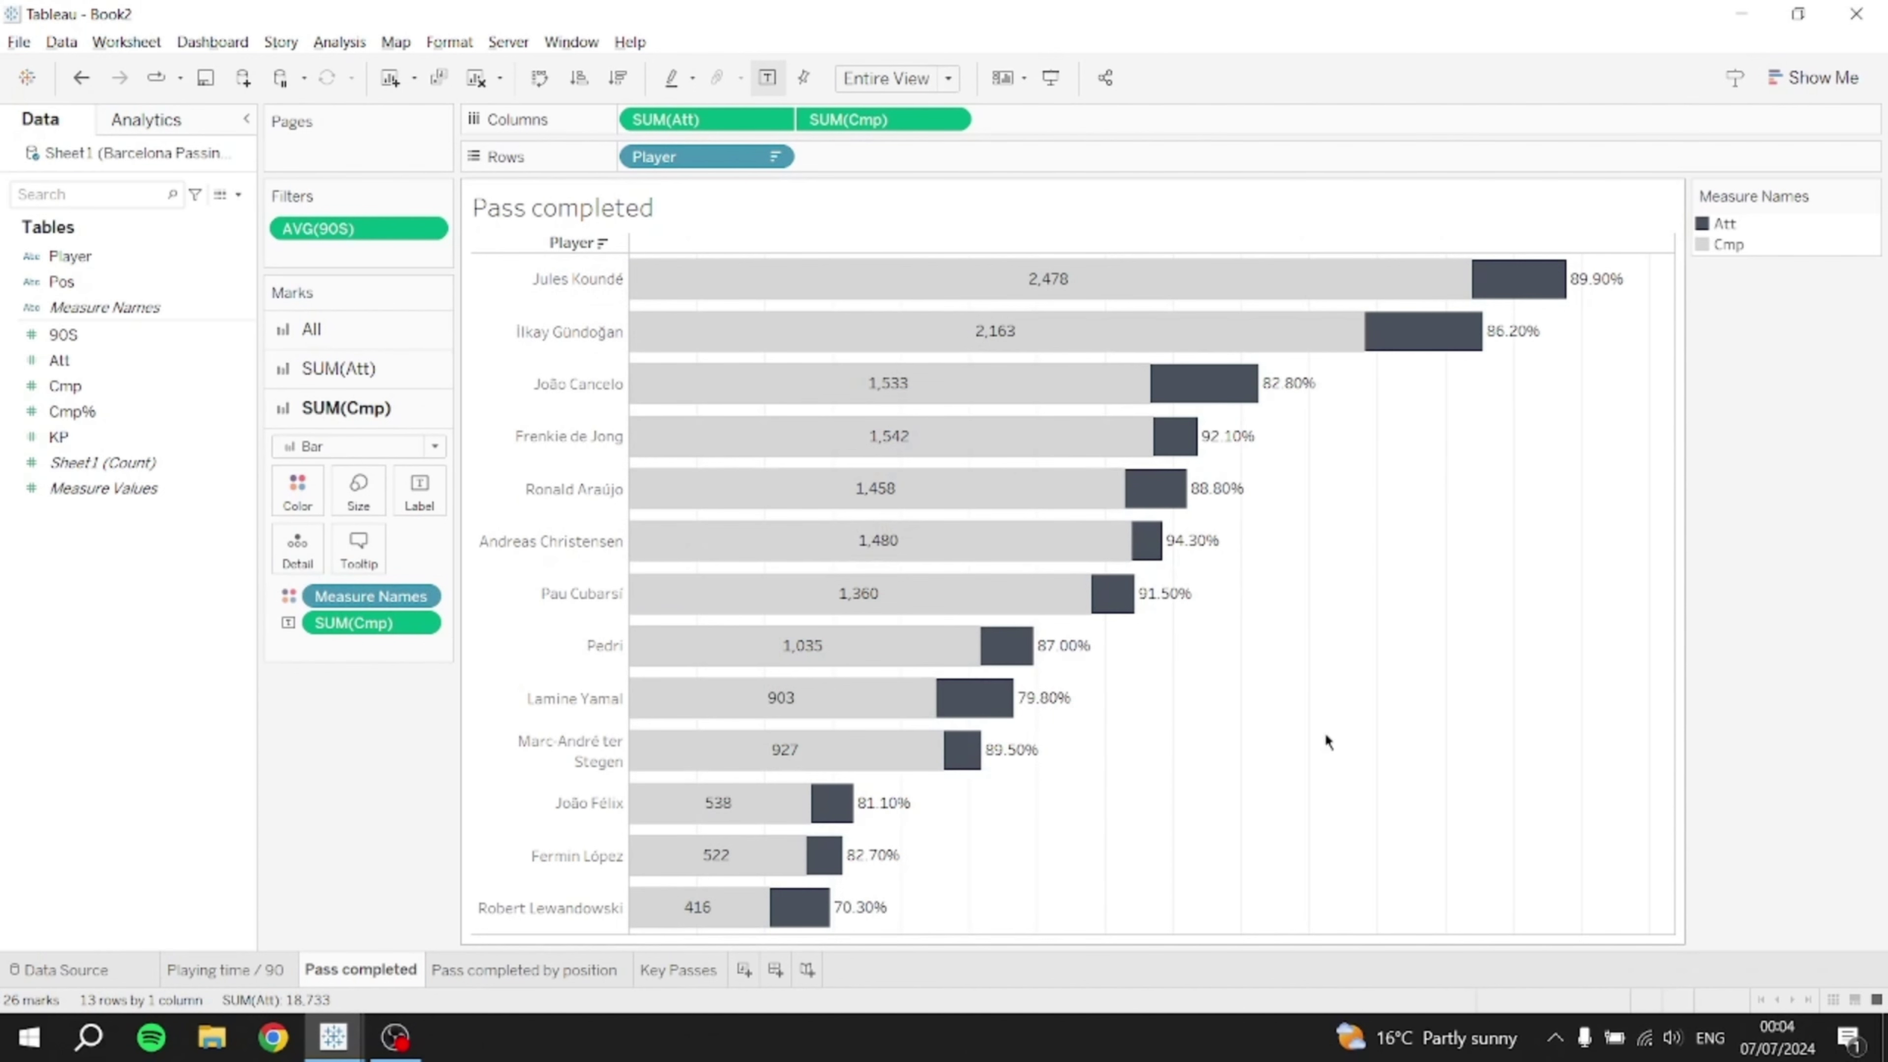
- Set the sheet-level zero lines, axis rulers and axis ticks of the Pass completed chart to None
right_click(1353, 503)
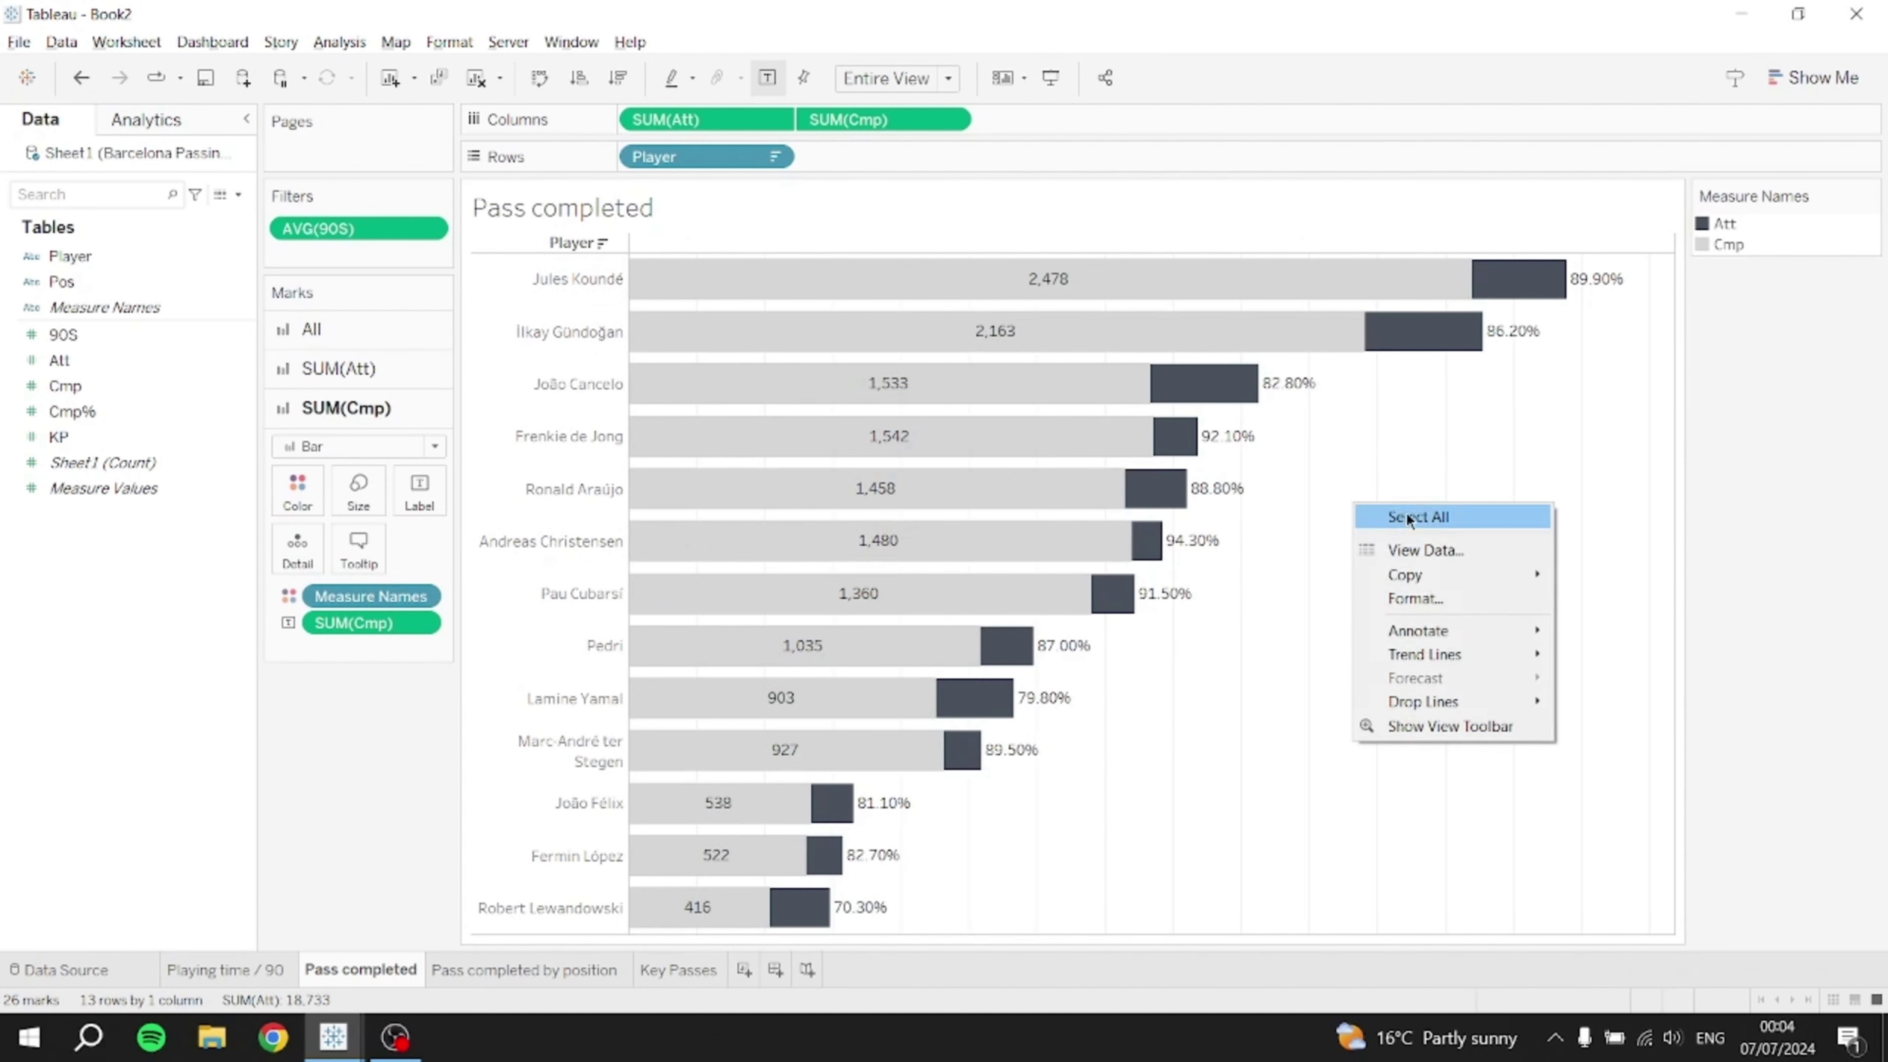
click(1432, 601)
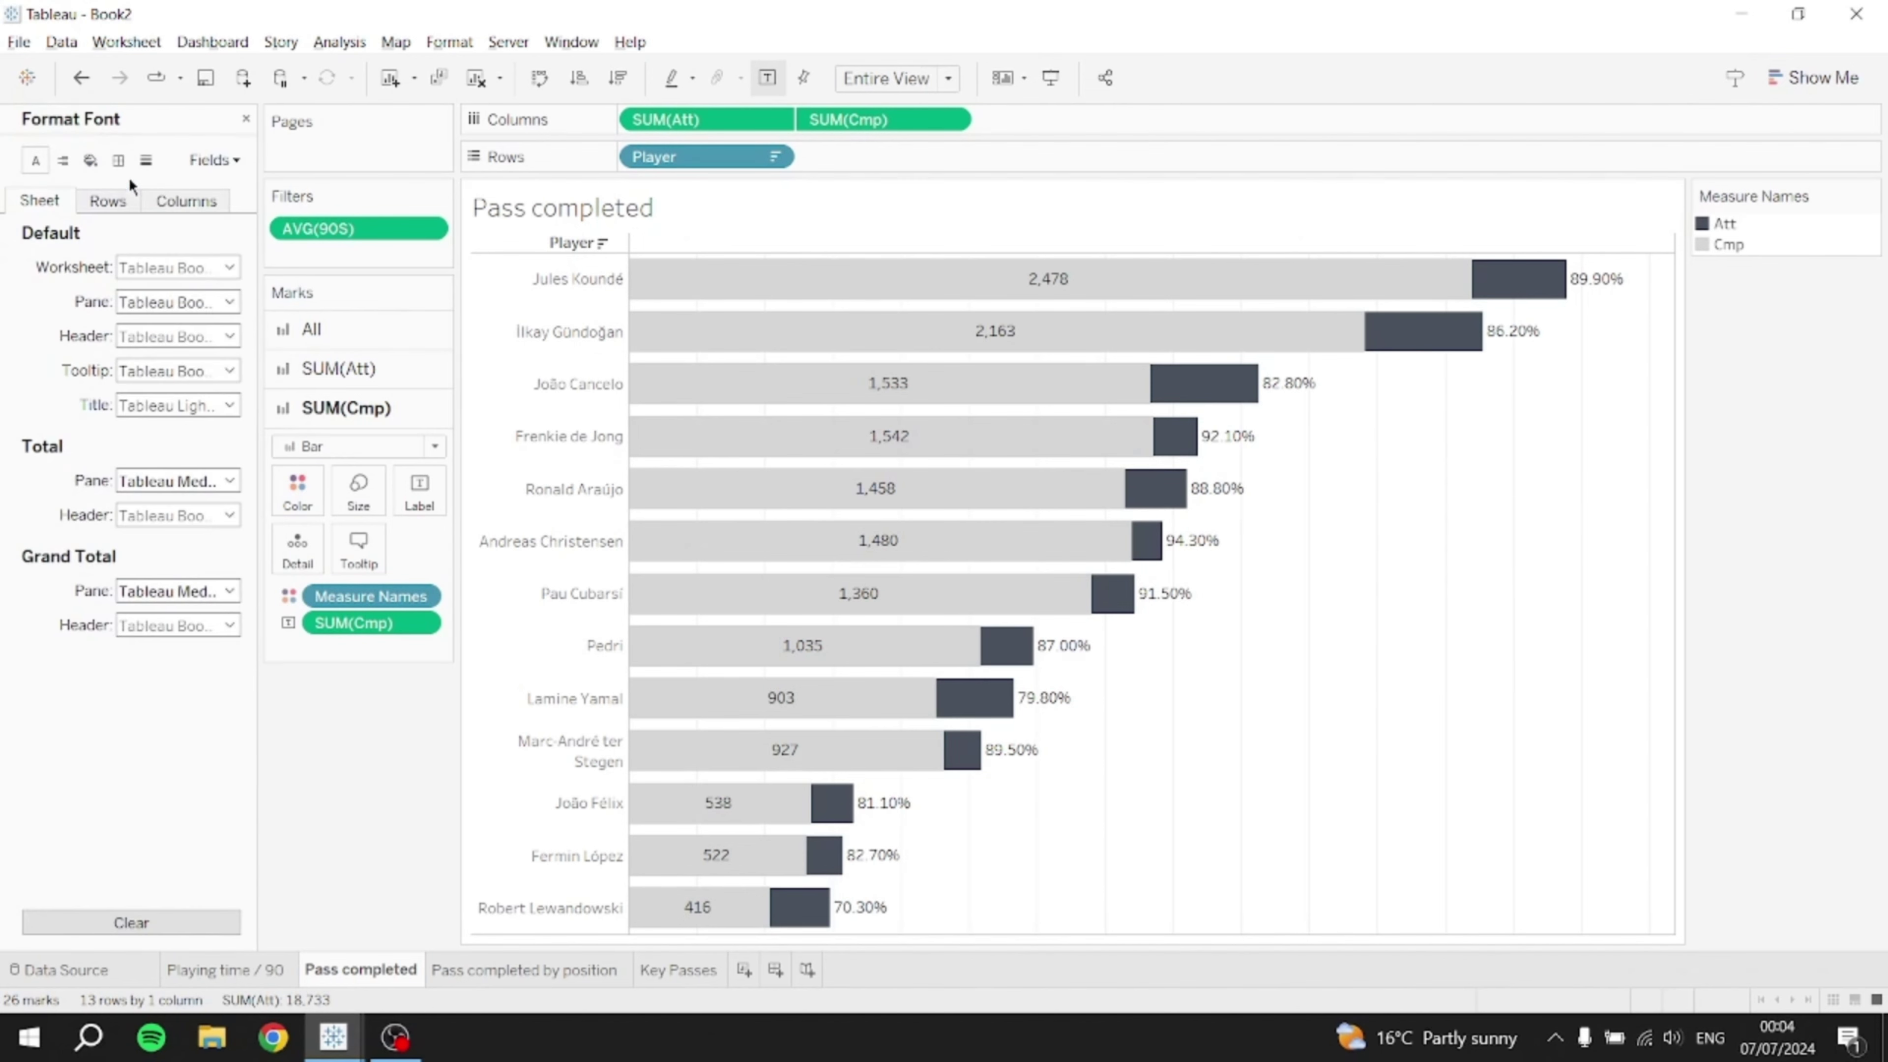
click(136, 164)
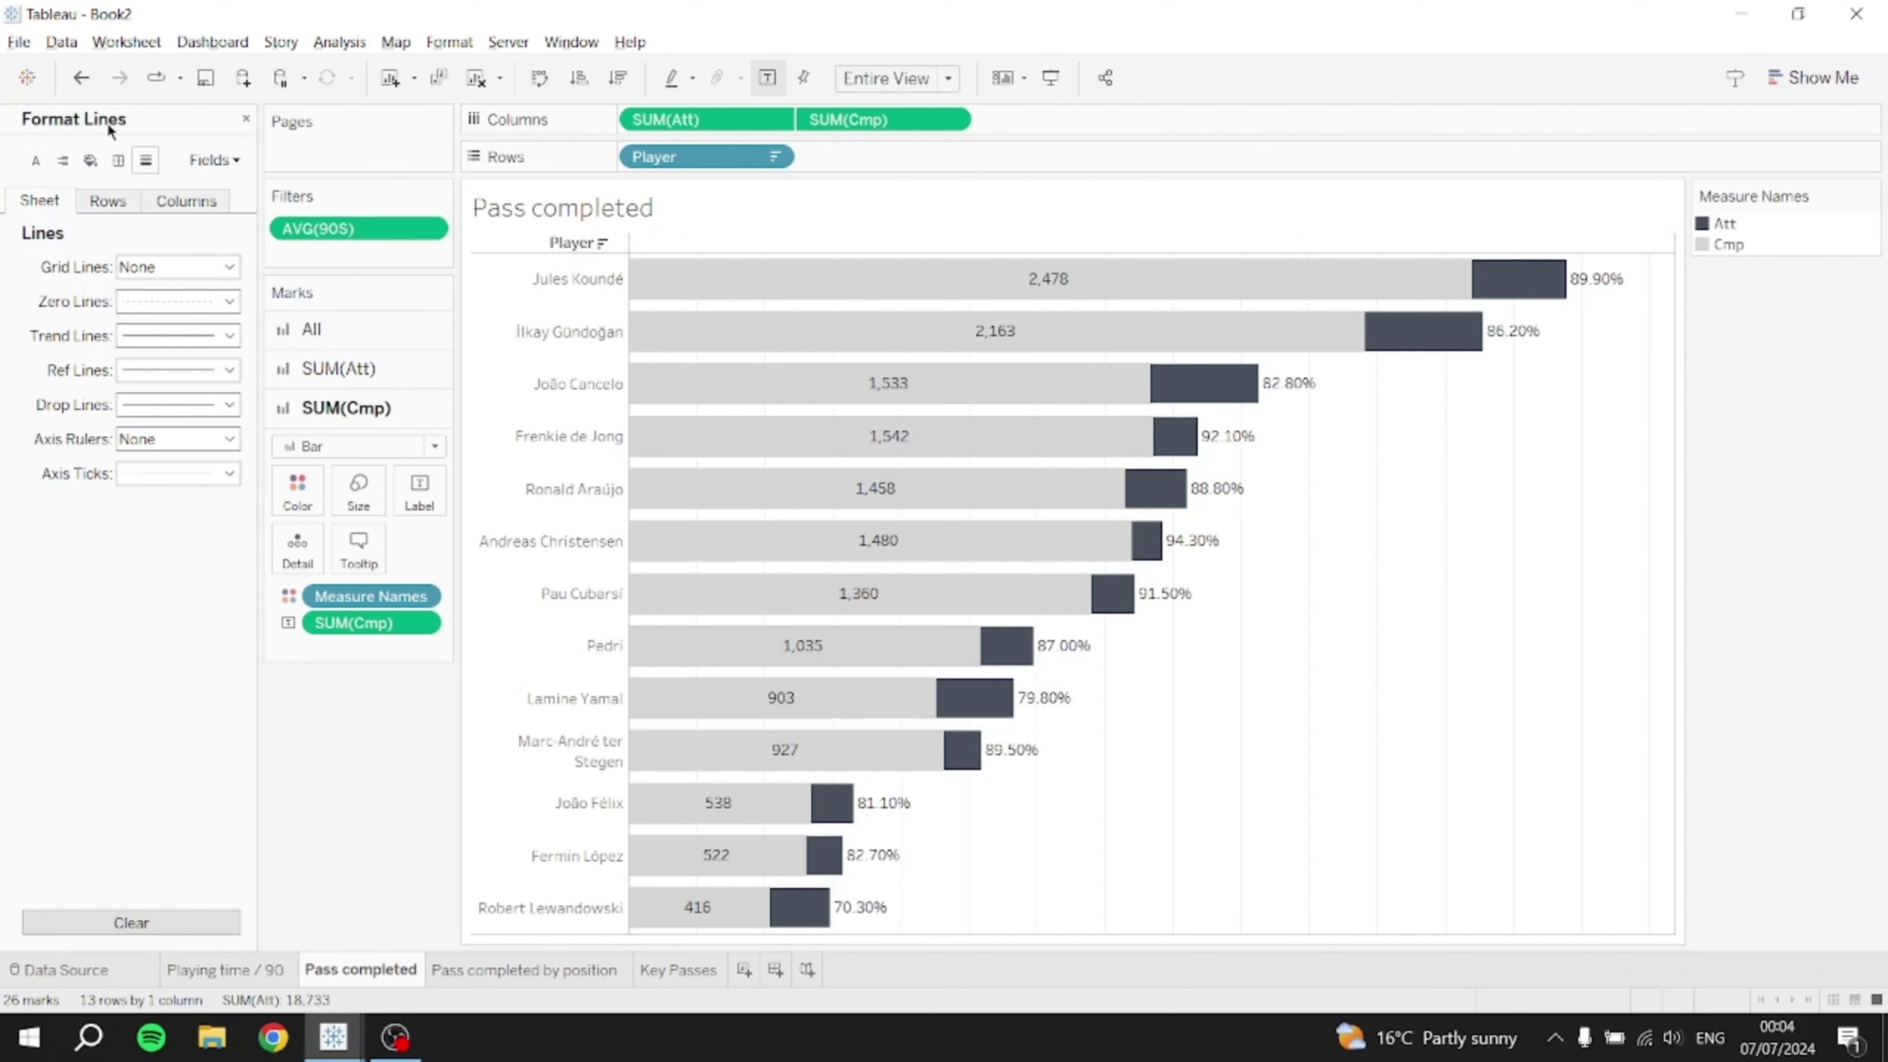
click(231, 305)
click(164, 336)
click(181, 445)
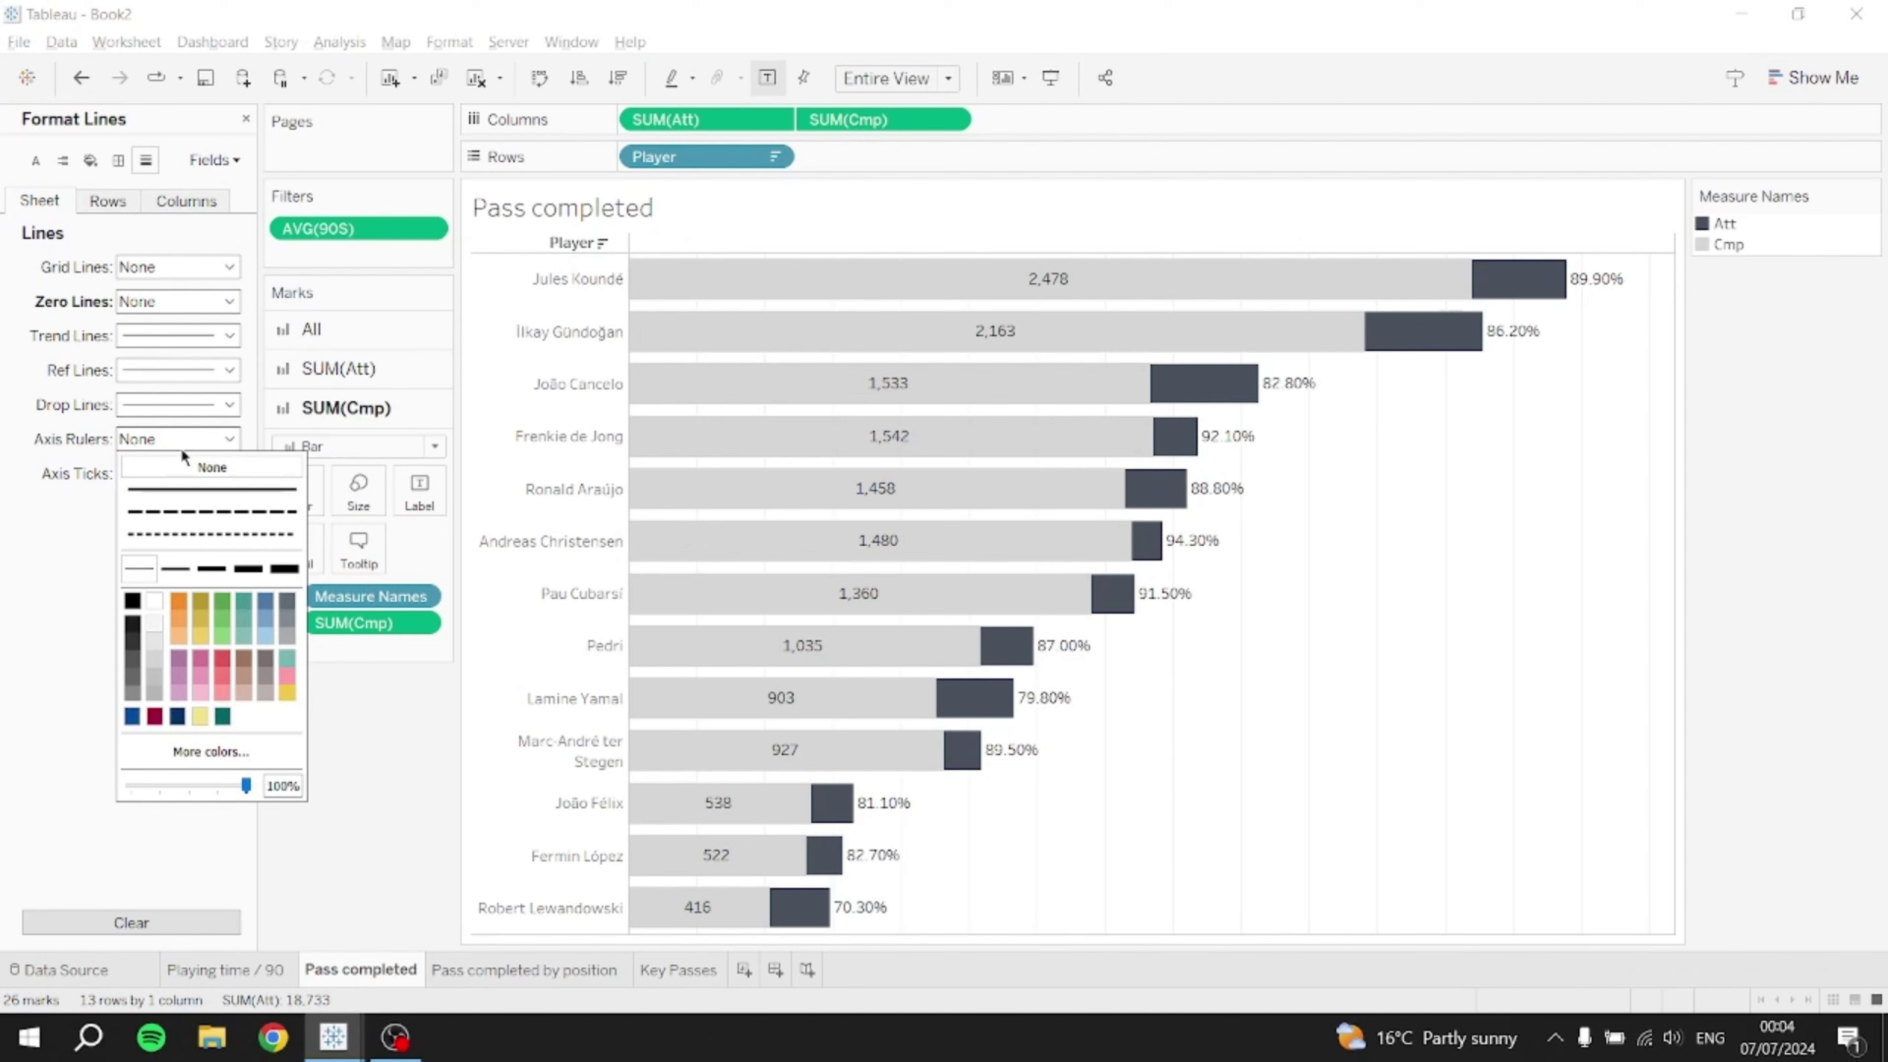
click(184, 466)
click(164, 474)
click(161, 498)
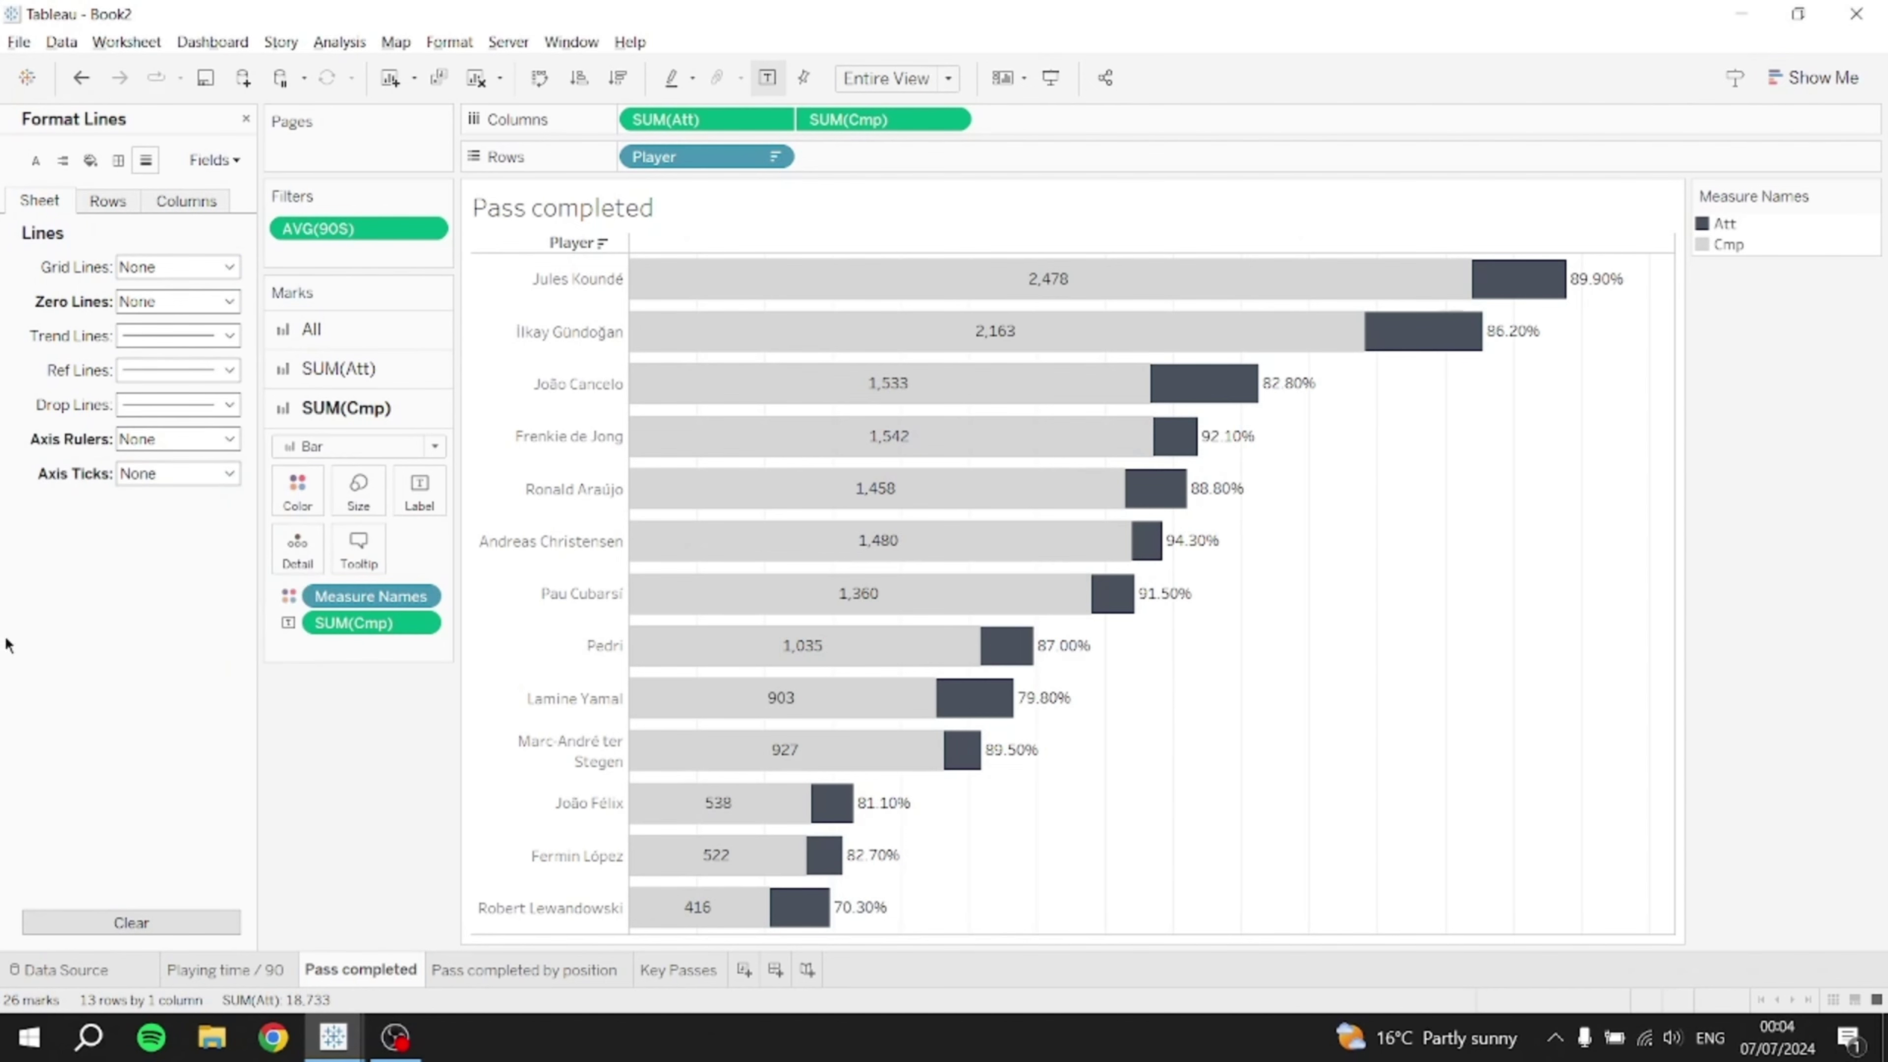
- Set the grid lines, reference lines and drop lines for the chart's columns to None
click(185, 200)
click(199, 266)
click(196, 286)
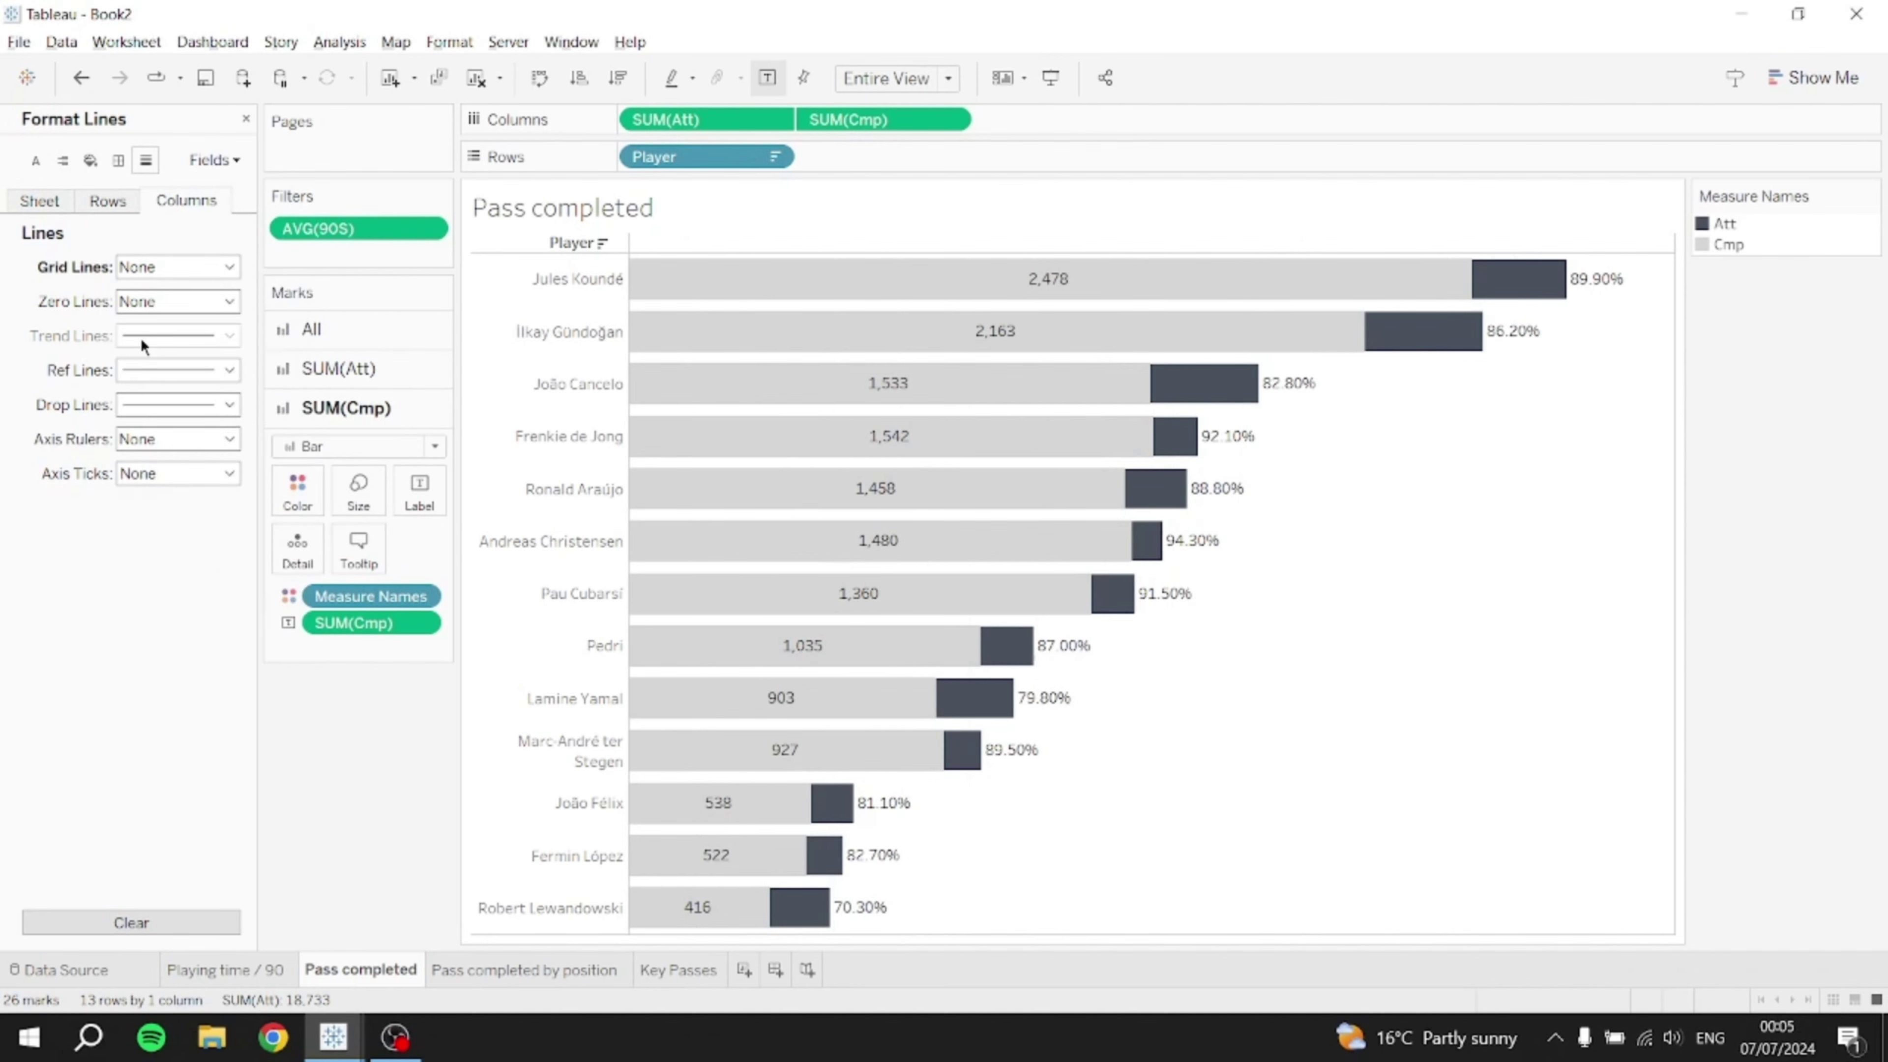
click(170, 370)
click(200, 397)
click(158, 404)
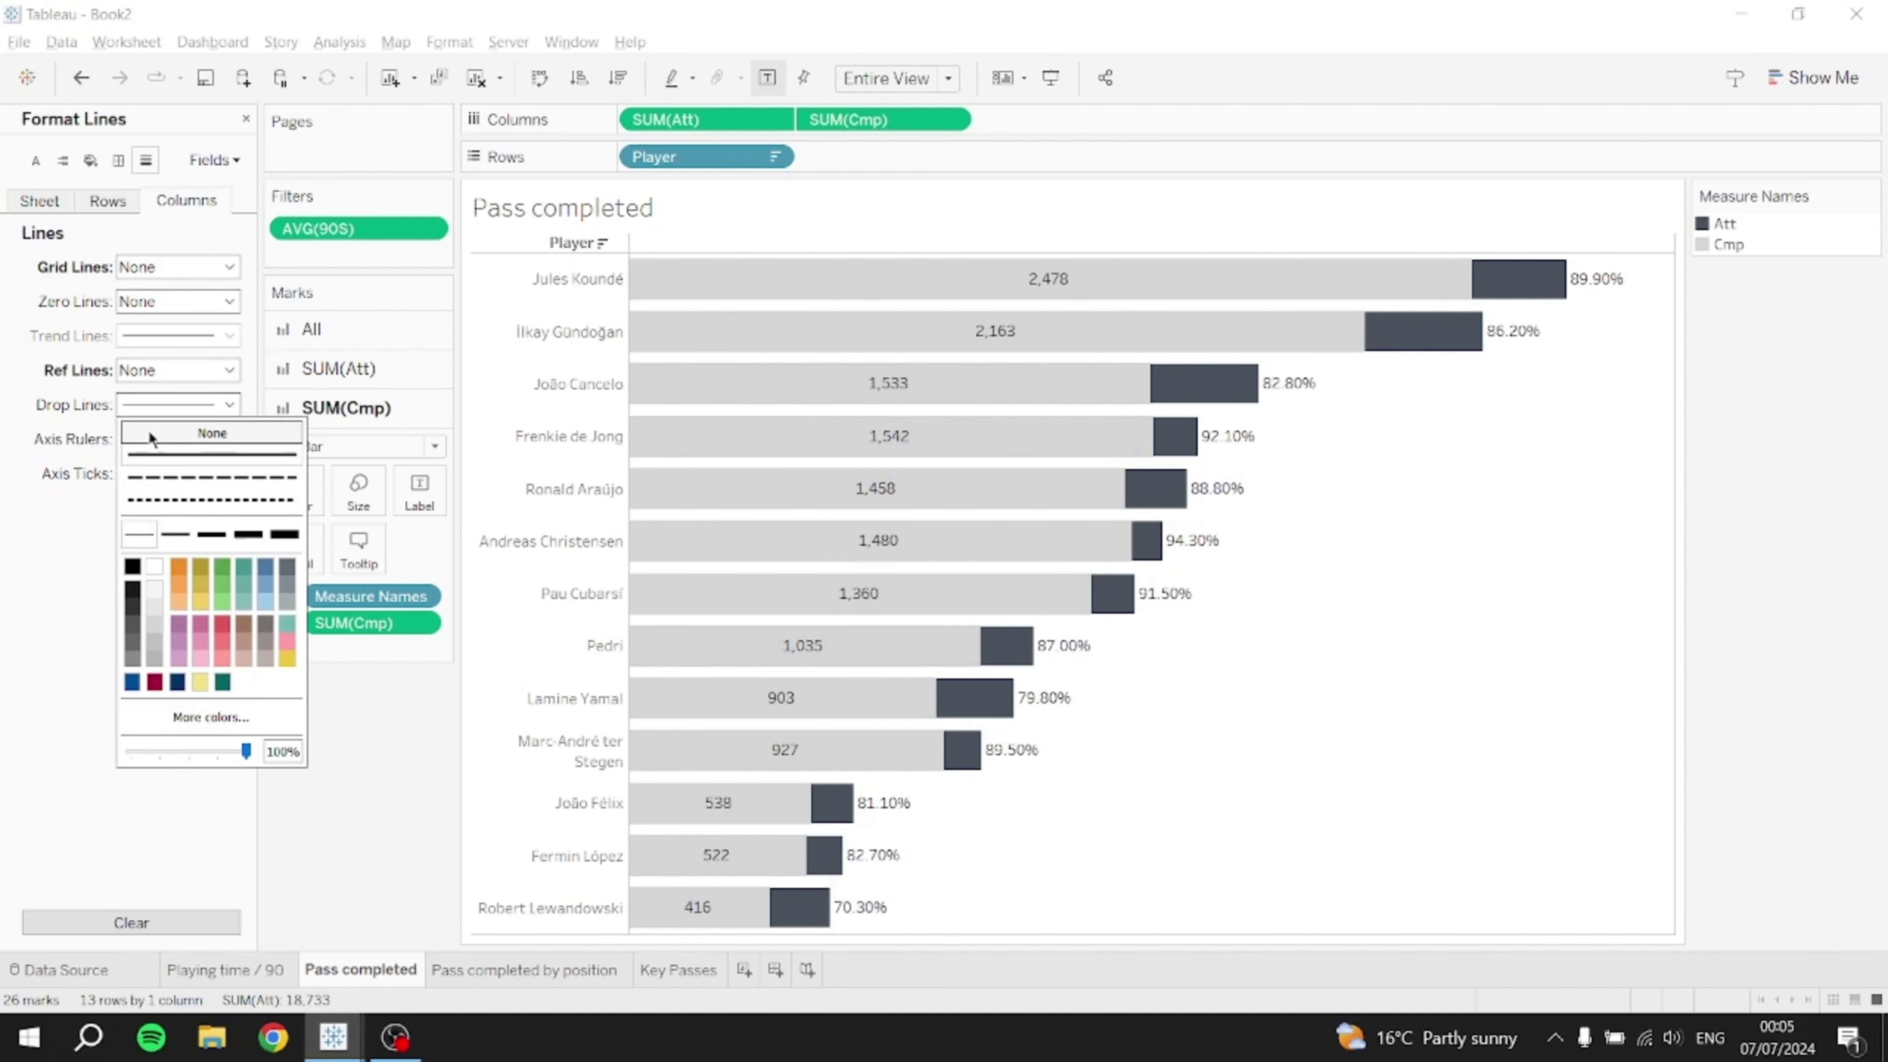
click(149, 435)
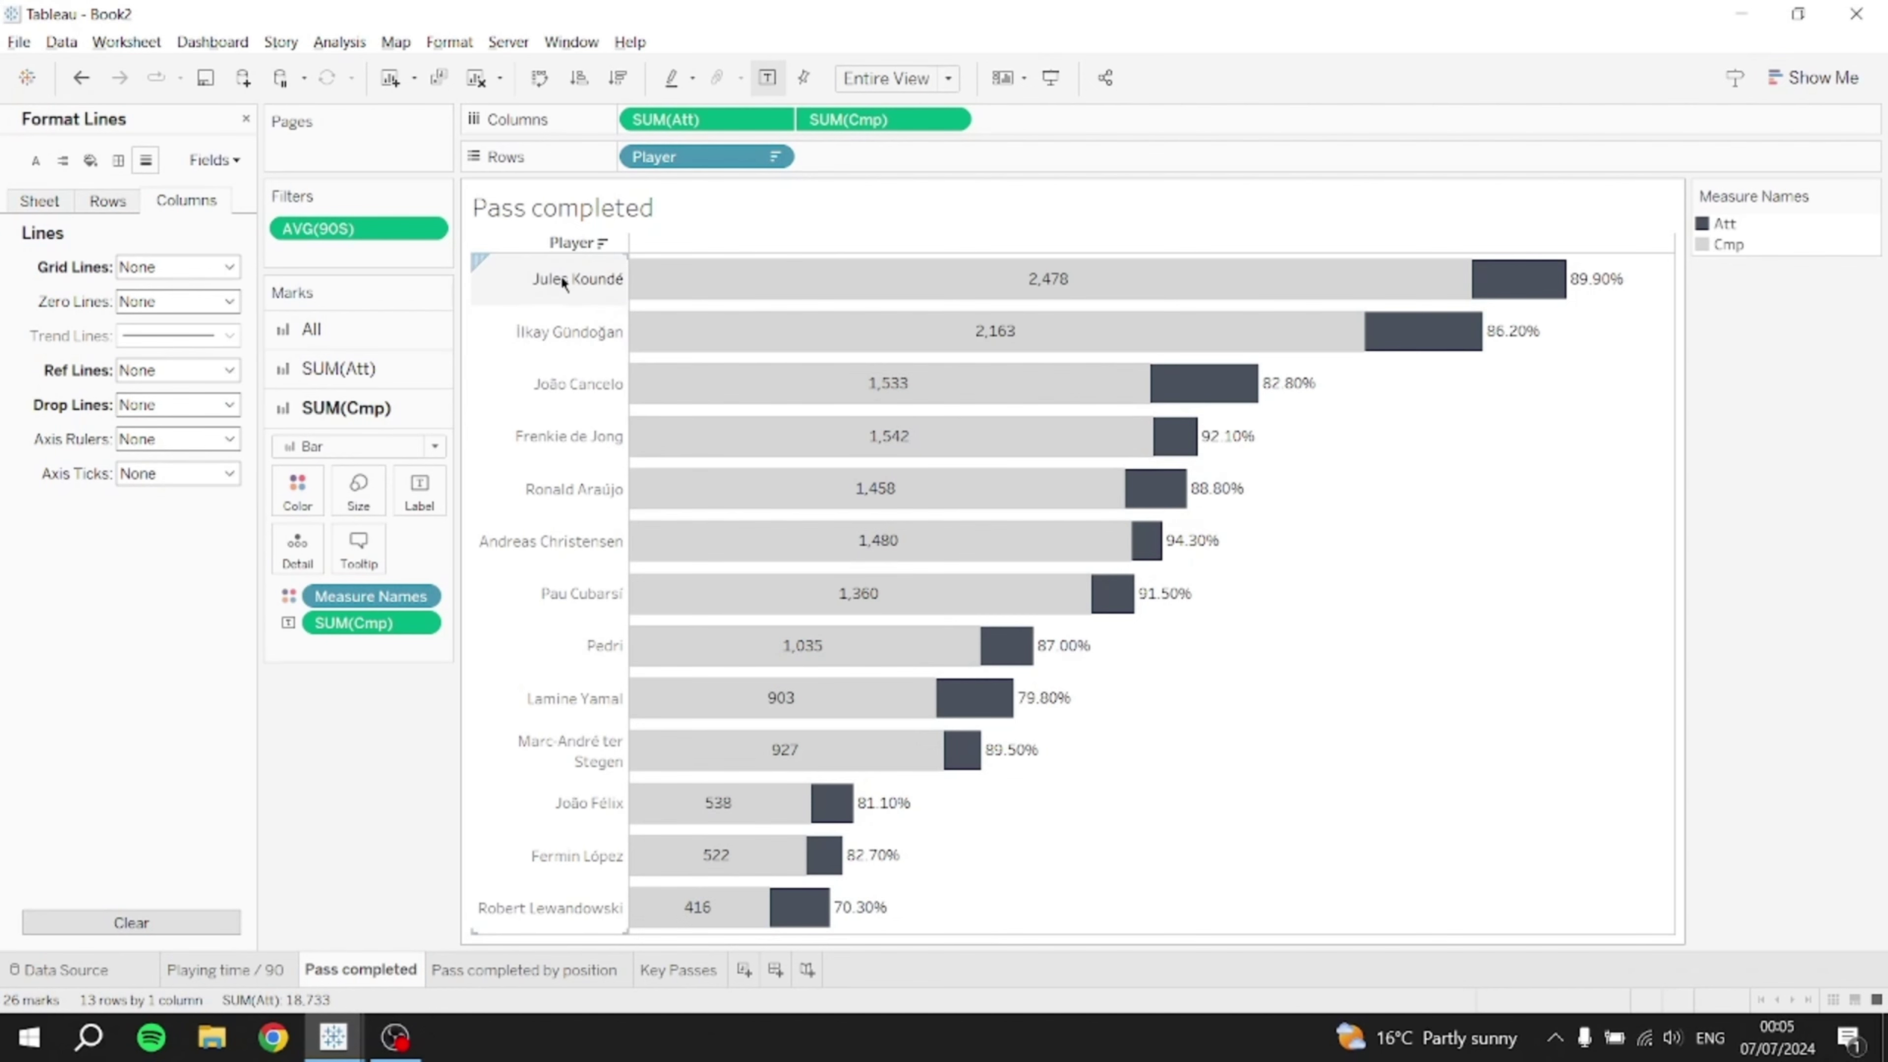
- Hide the Player field label for rows and compare the chart with the finished barcelona passing dashboard workbook
right_click(581, 244)
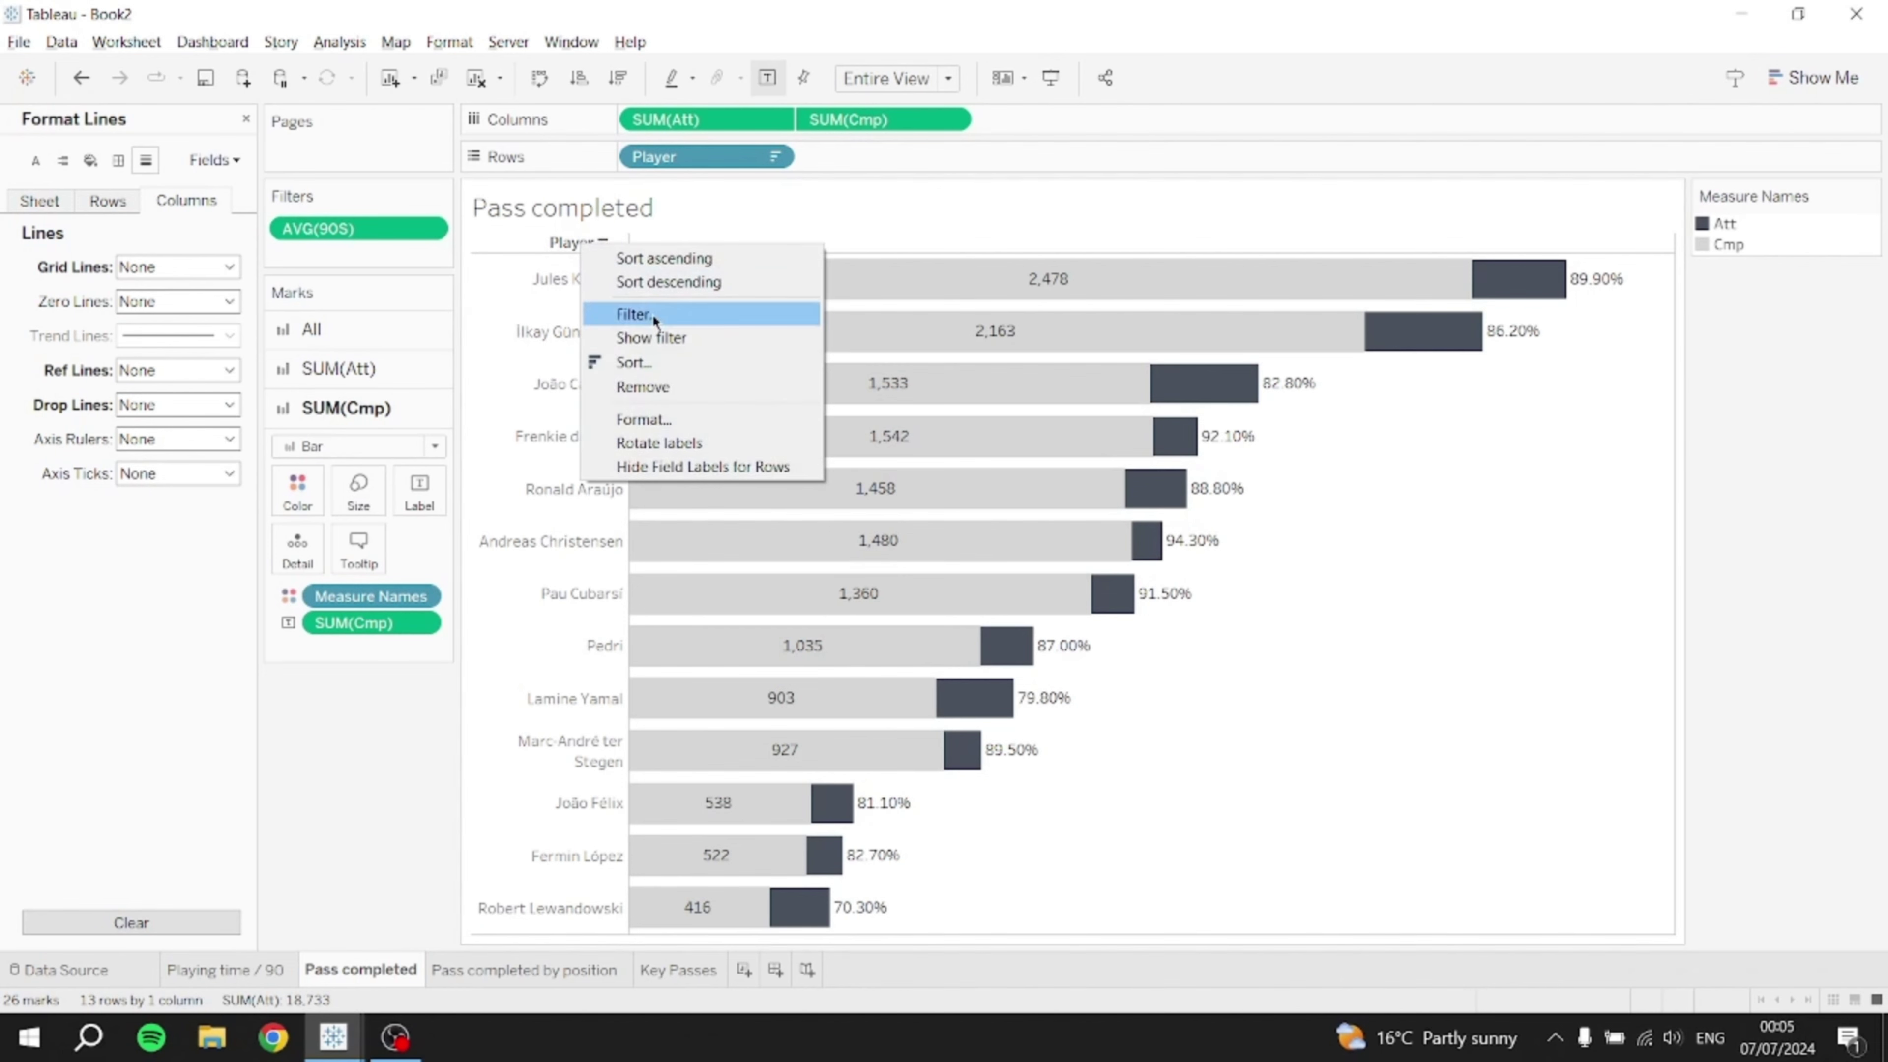
click(730, 457)
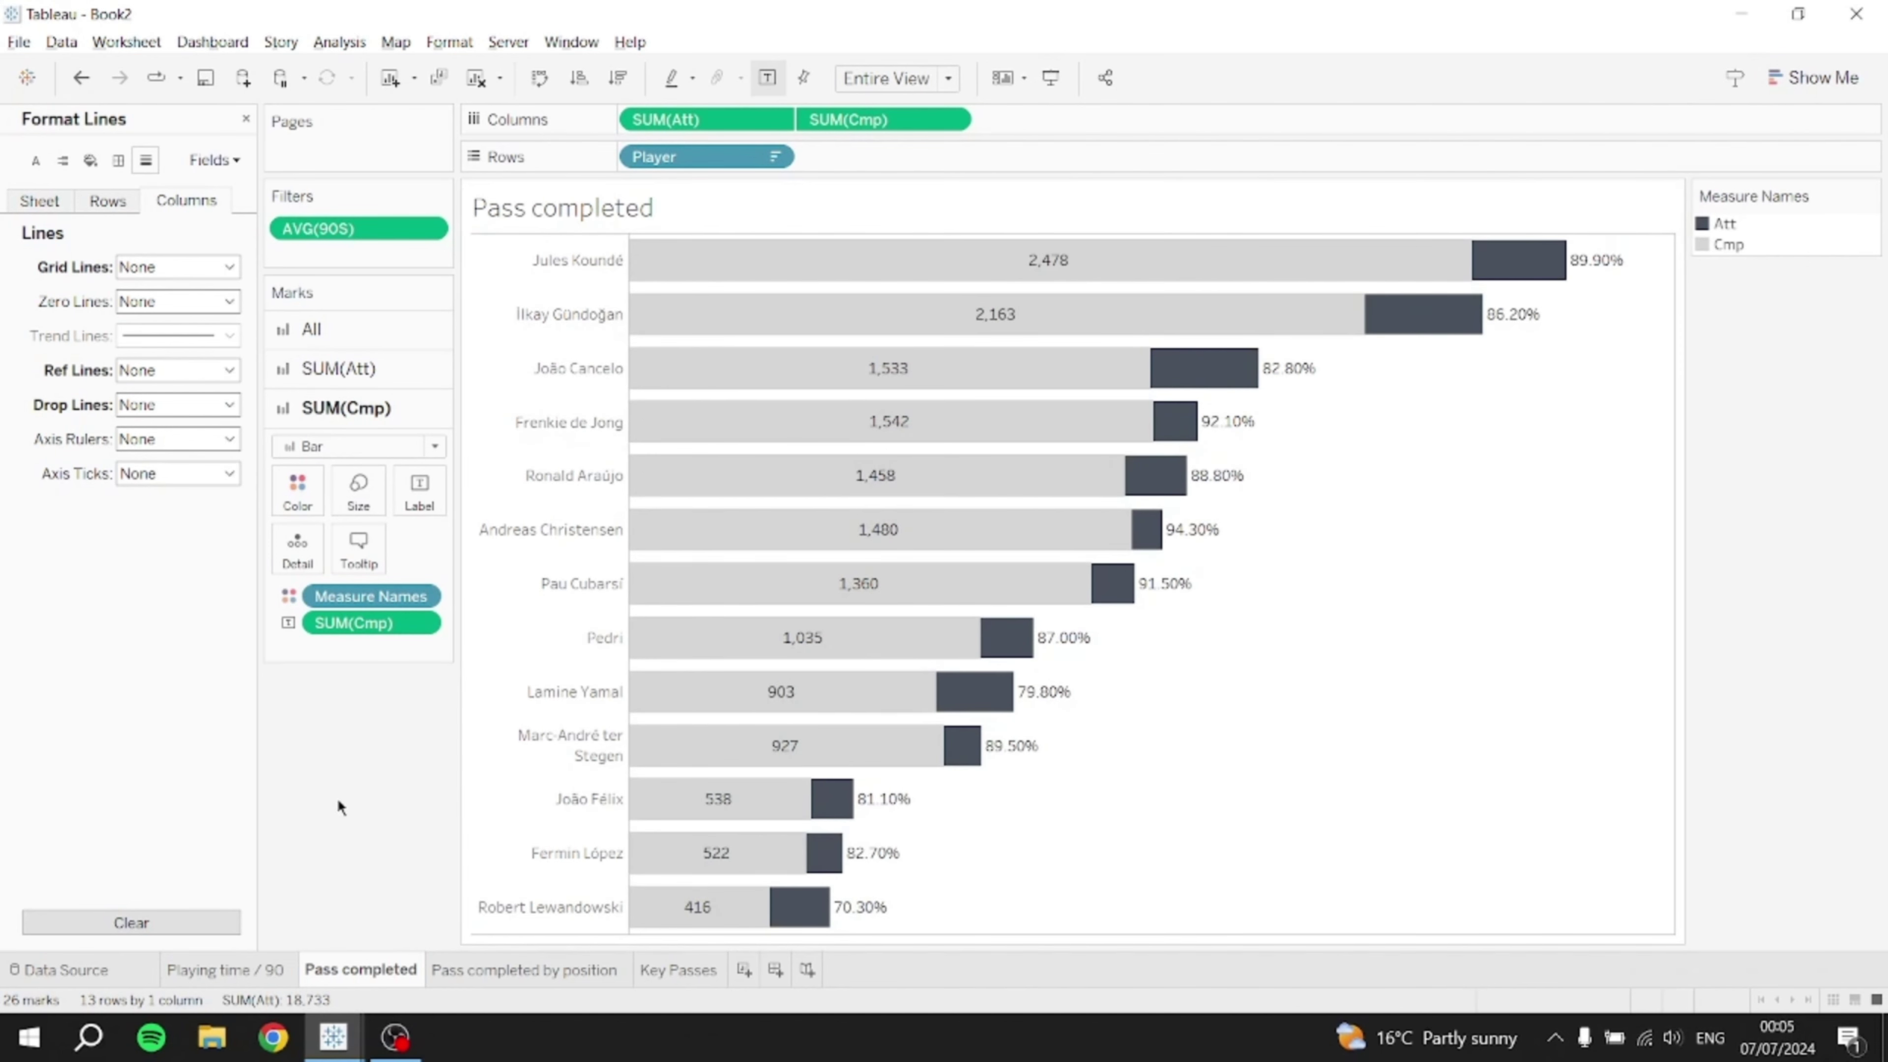
key(alt+Tab)
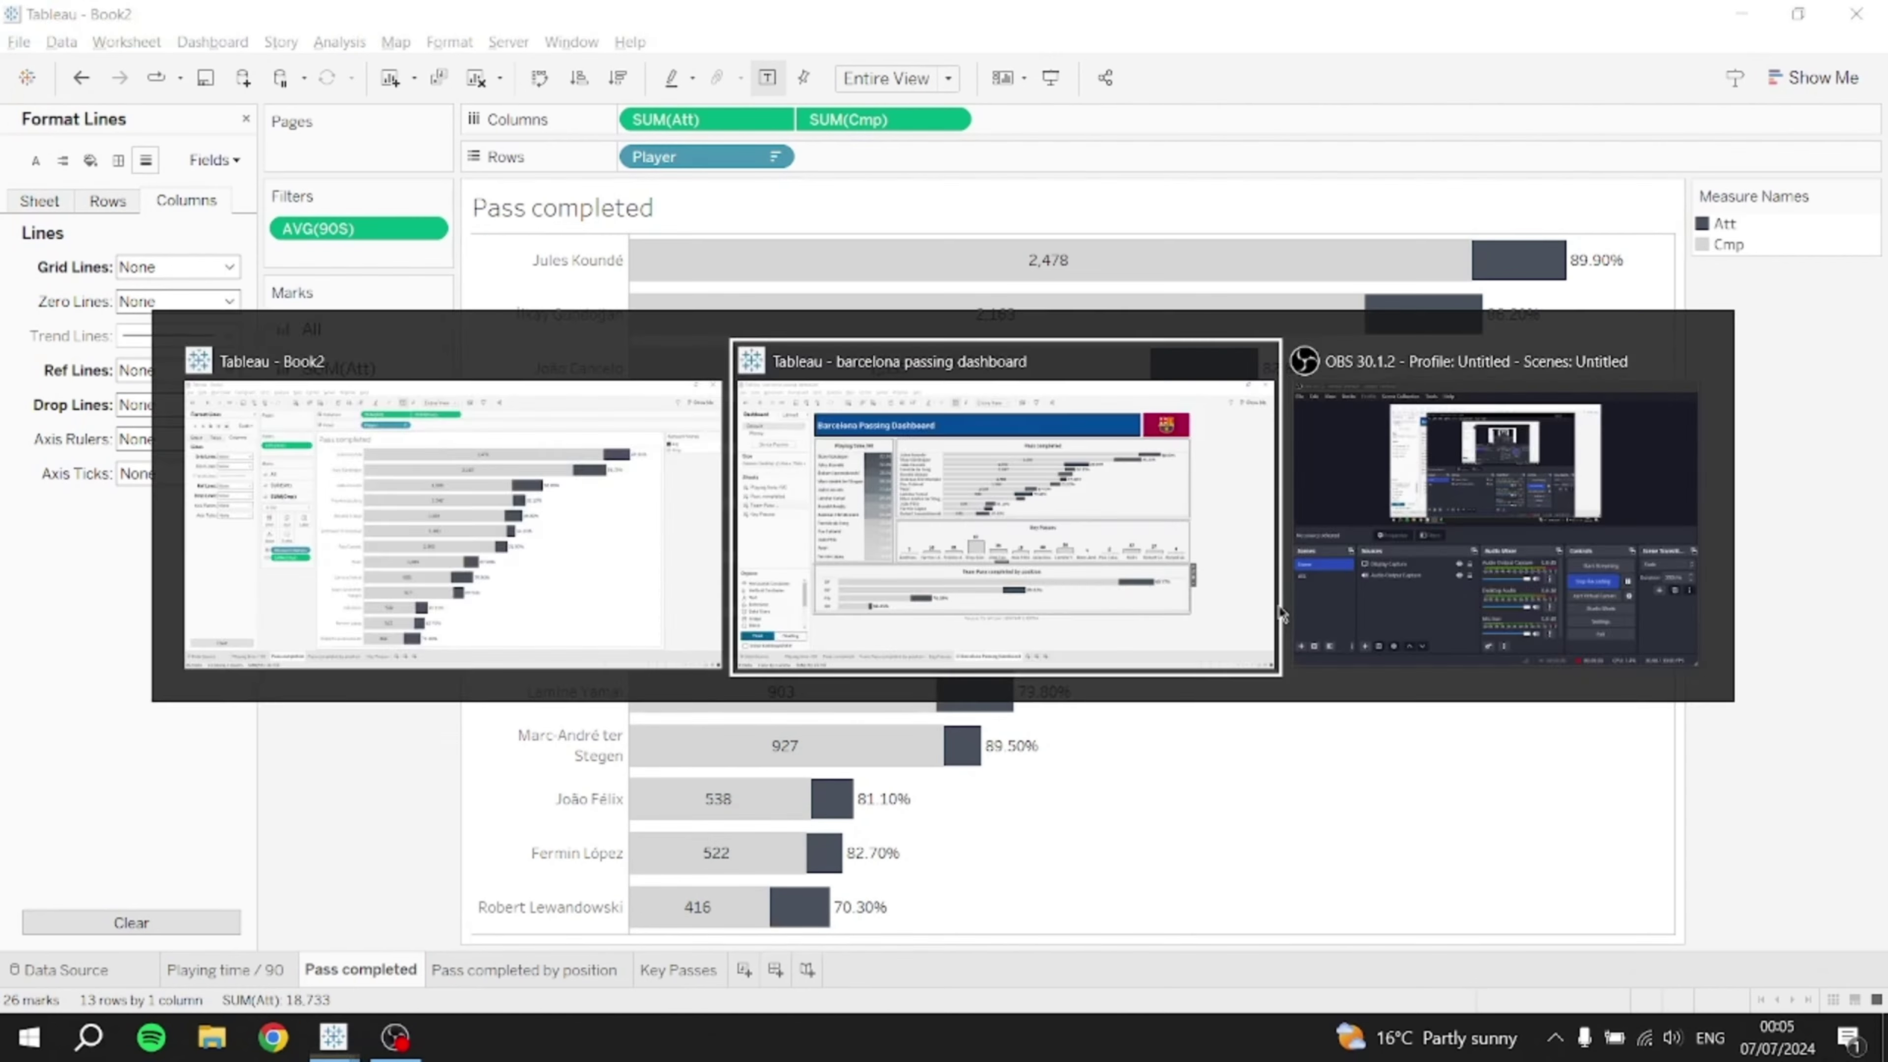
key(alt+Tab)
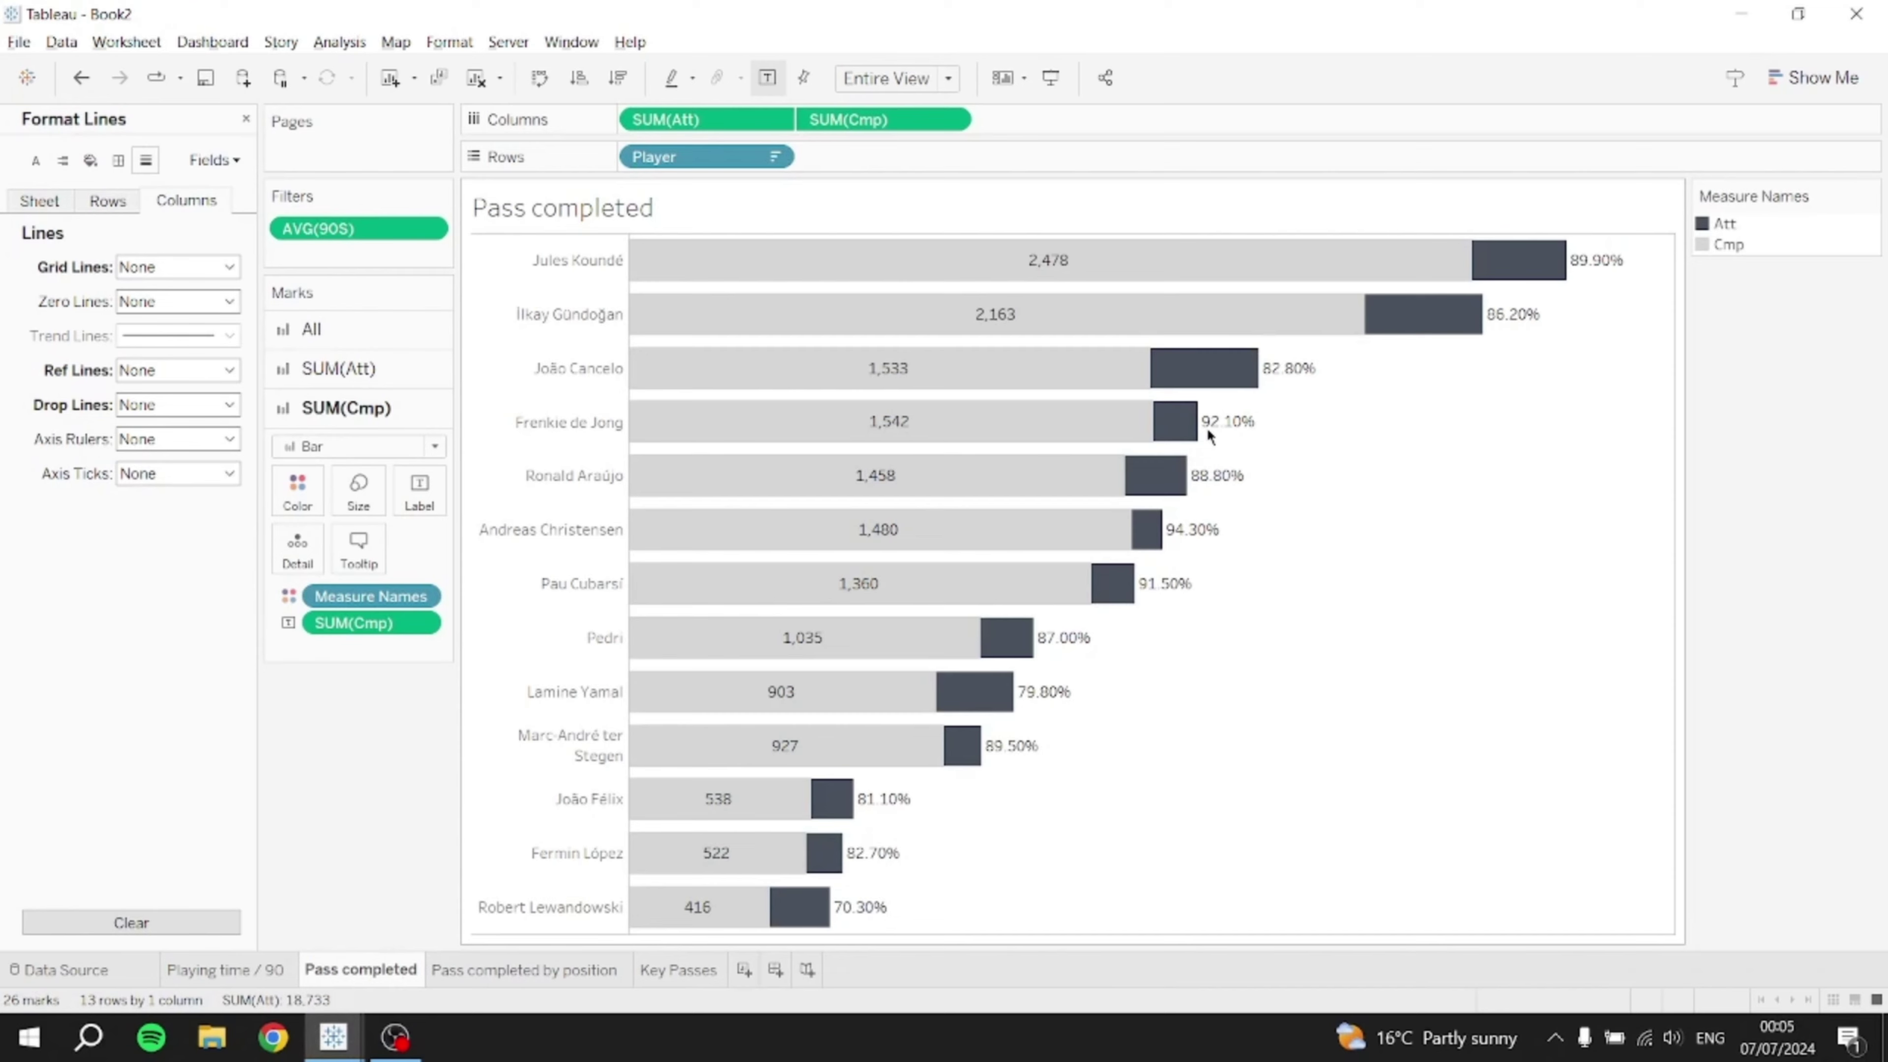
key(alt+Tab)
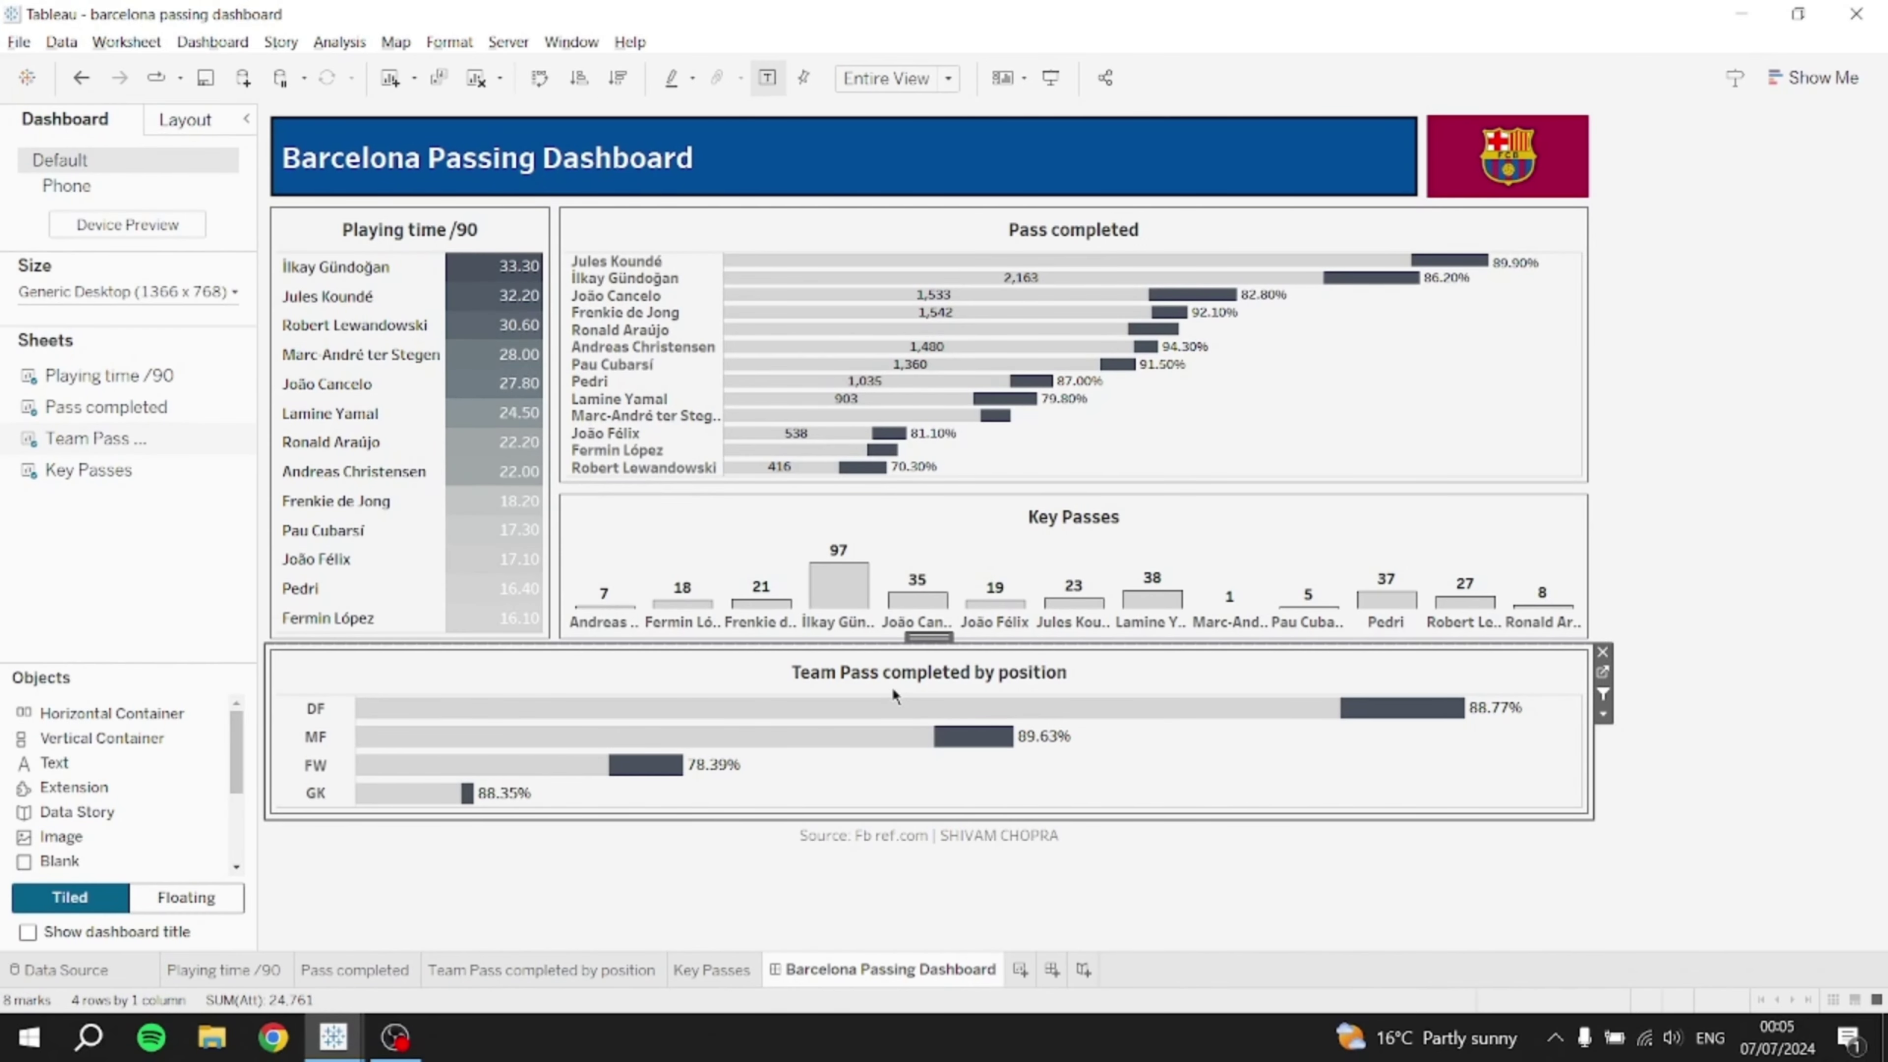
key(alt+Tab)
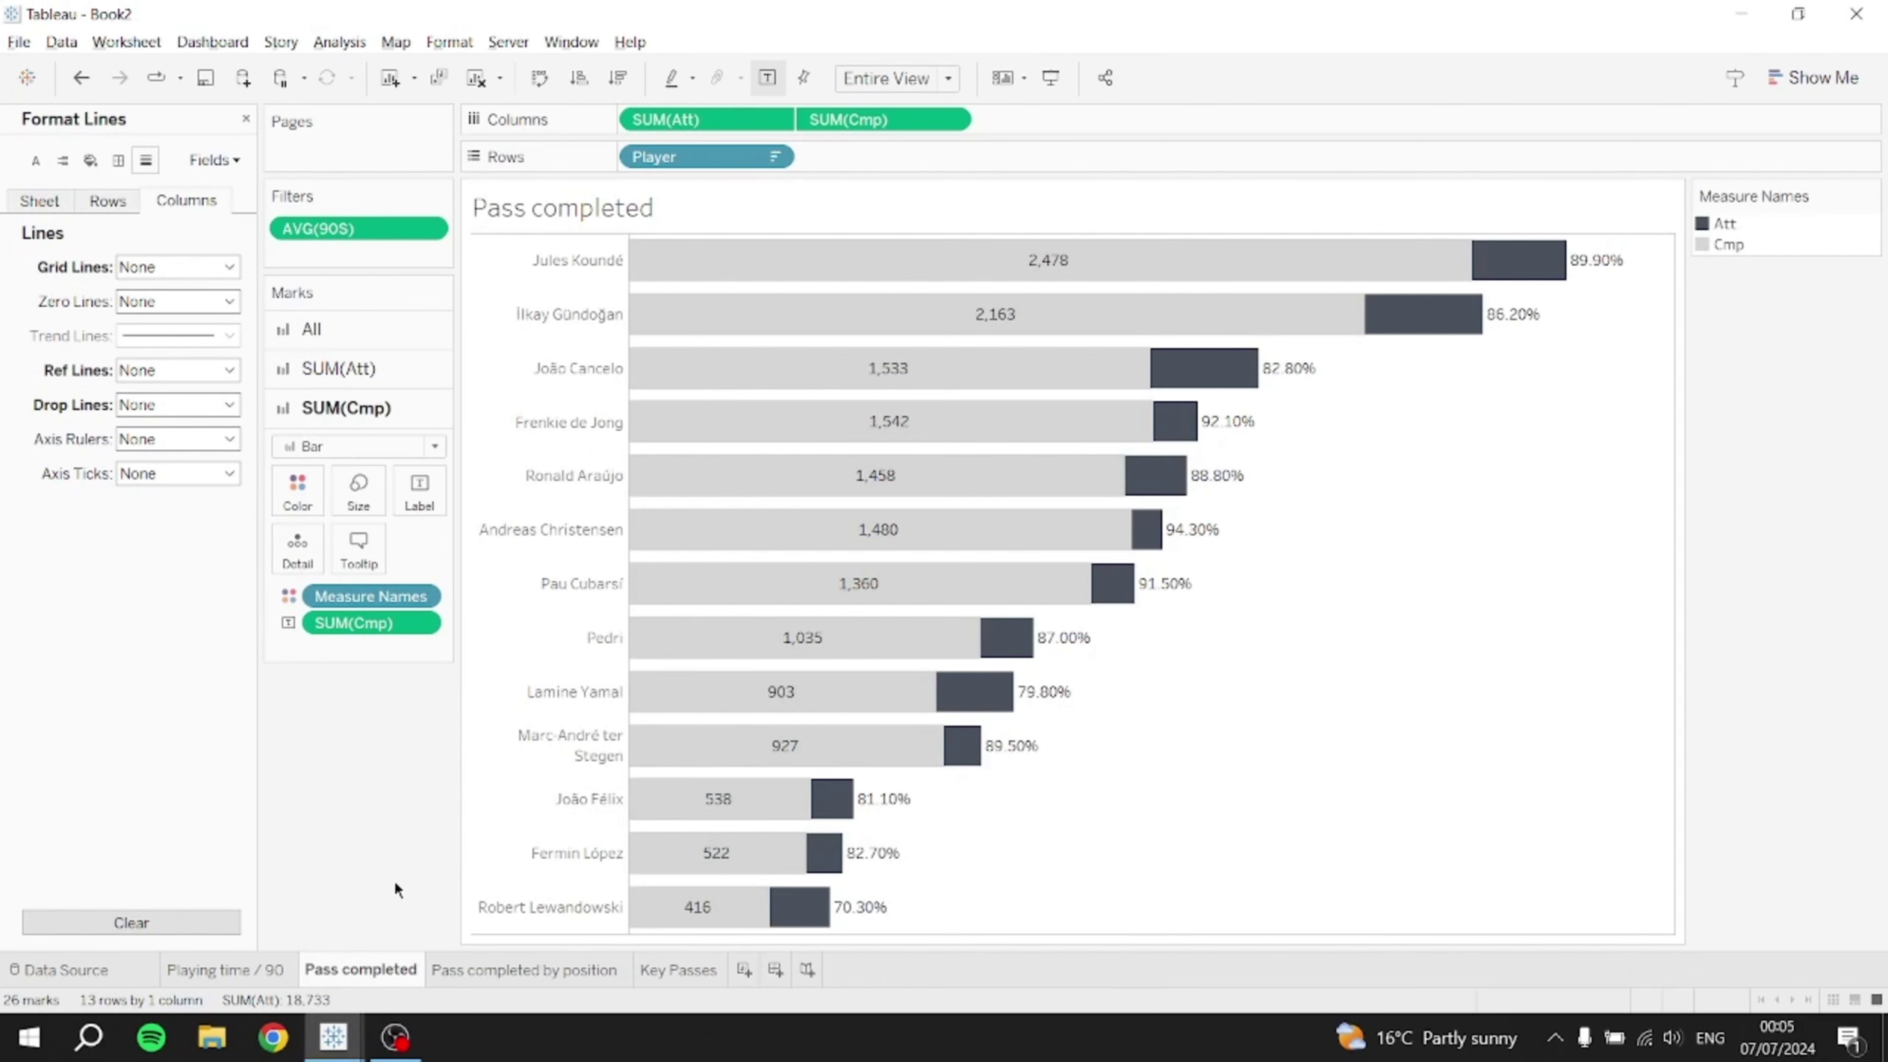
key(alt+Tab)
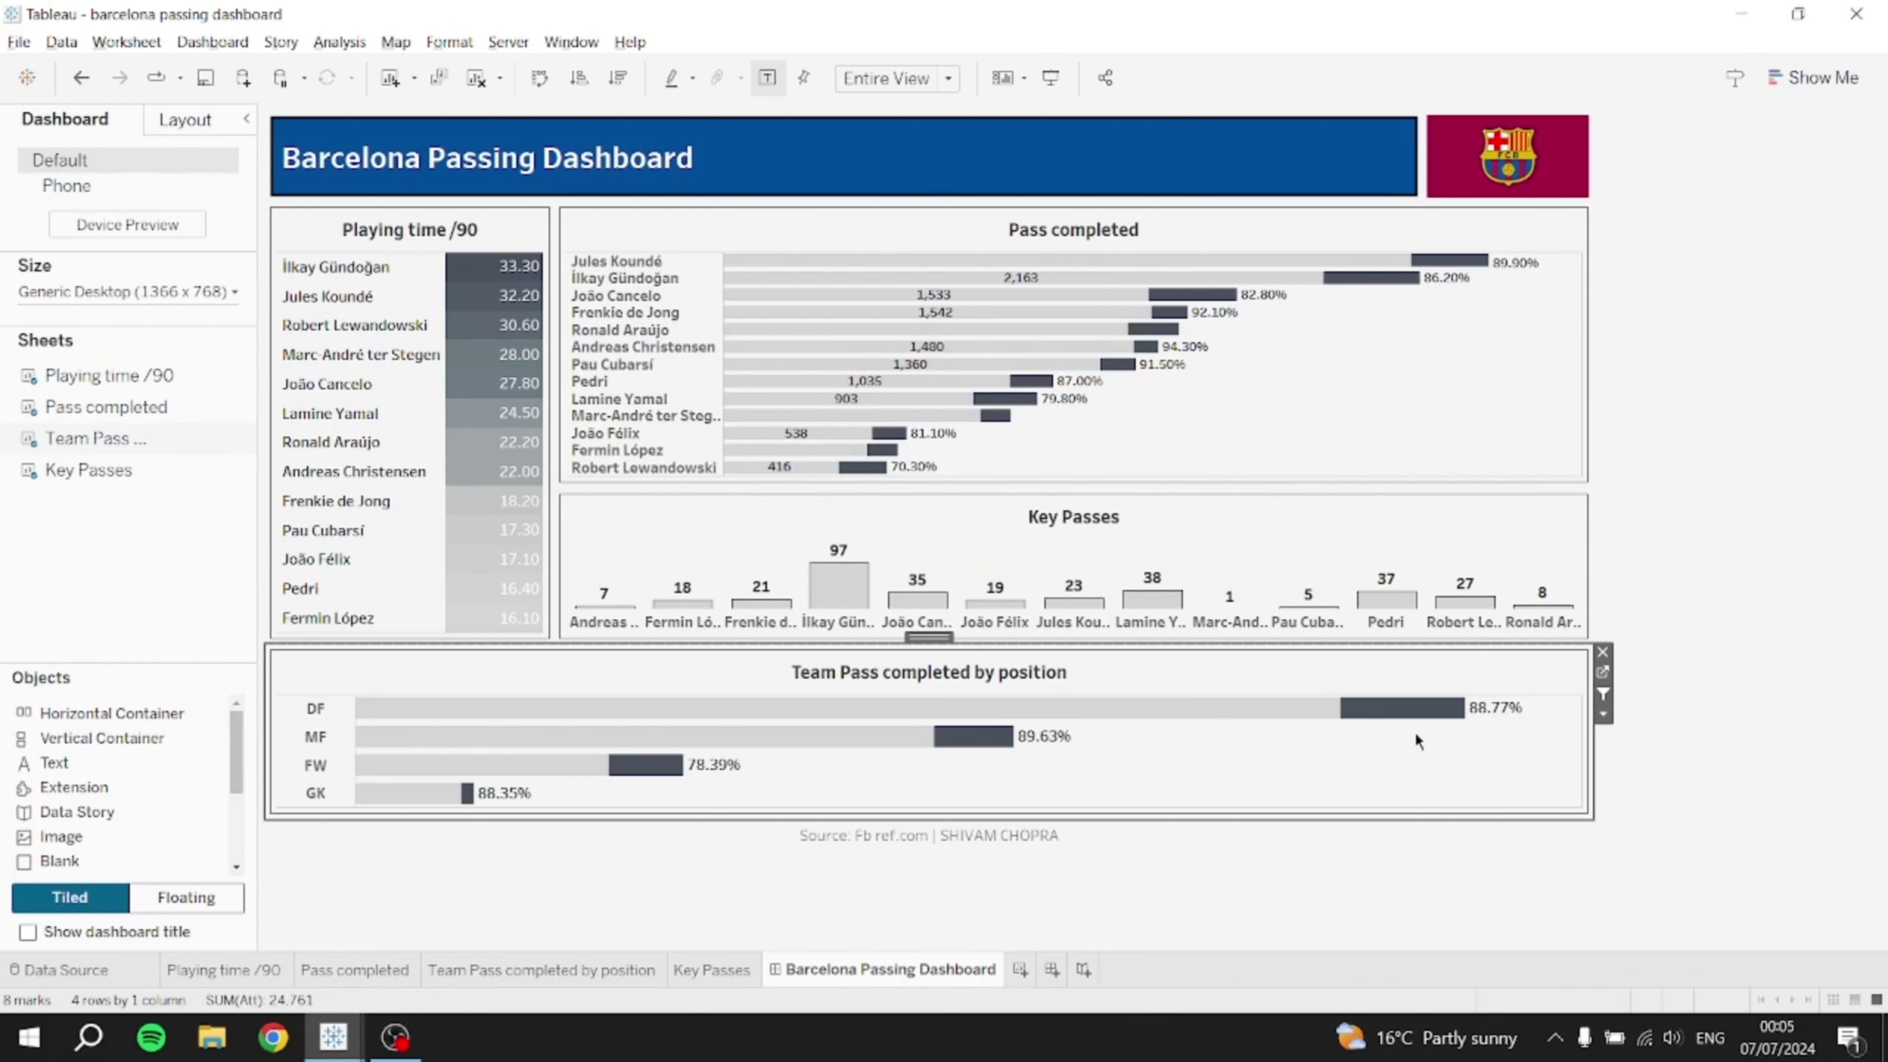
key(alt+Tab)
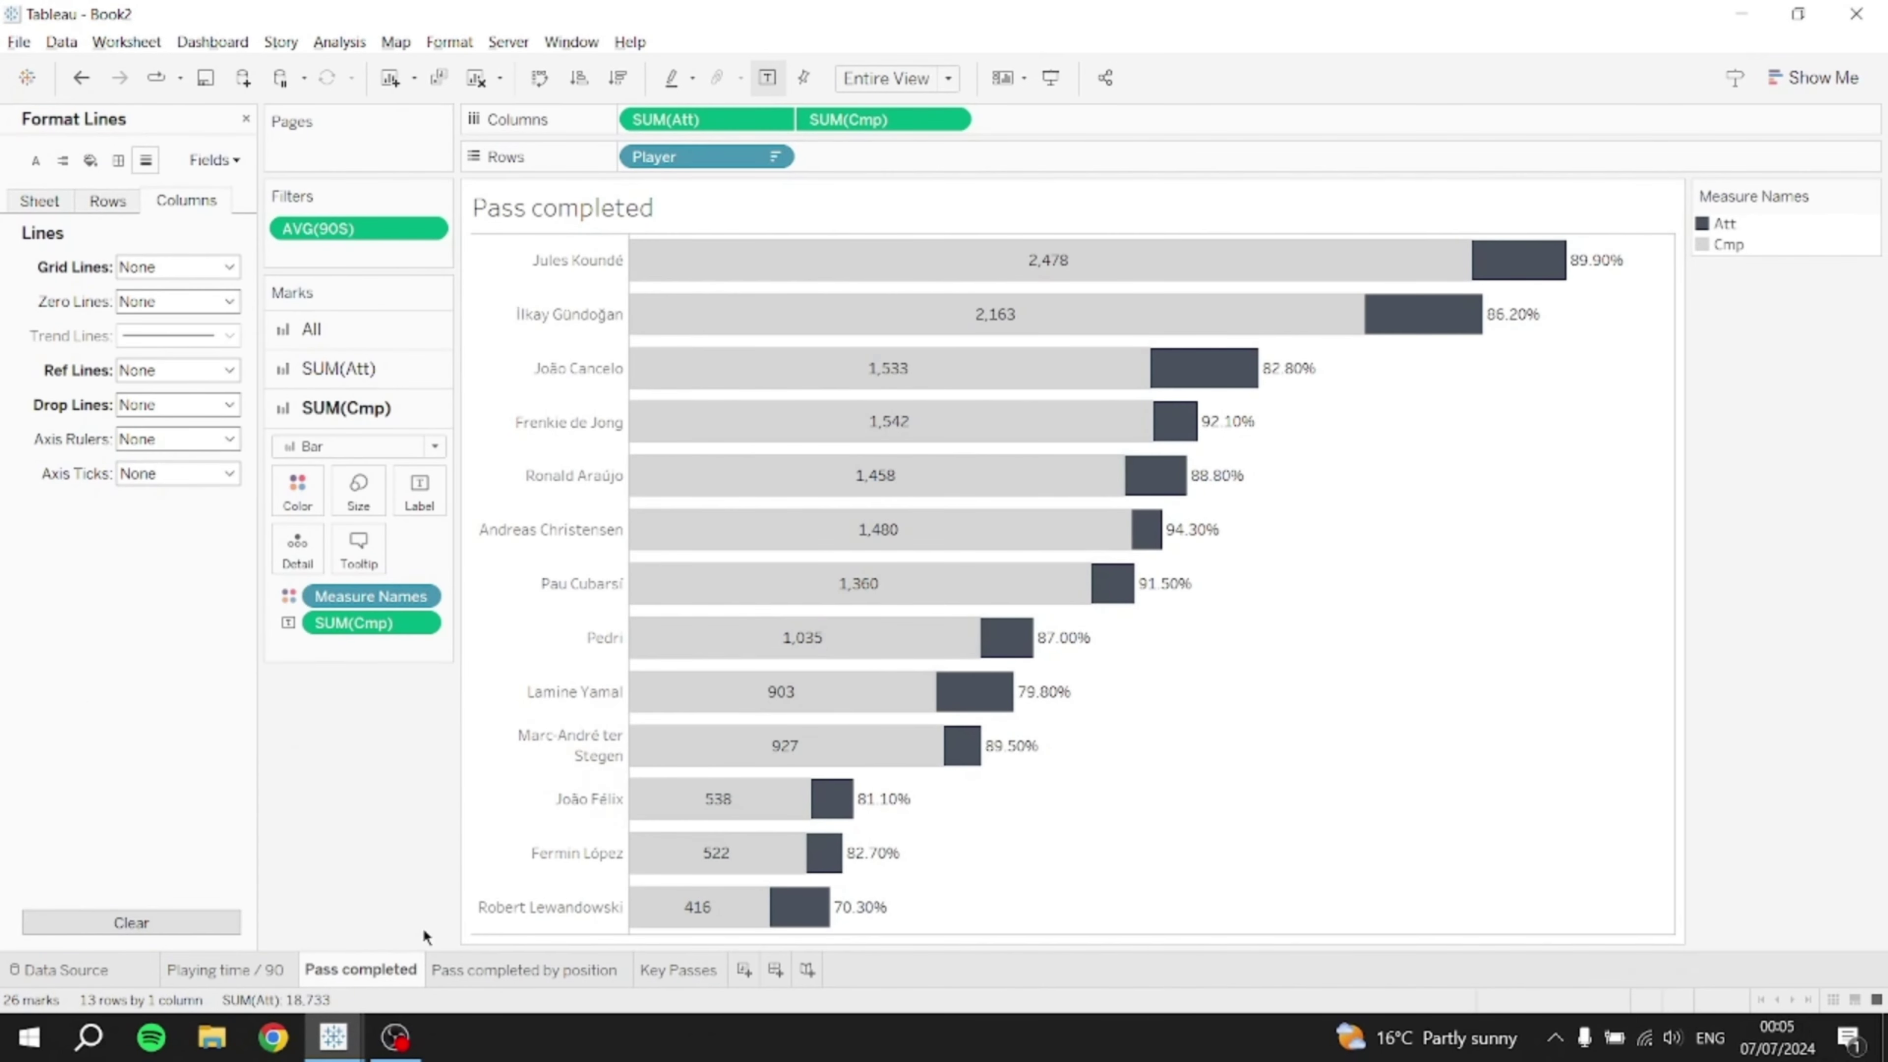
- Duplicate the Pass completed sheet and delete the empty Pass completed by position sheet
right_click(413, 975)
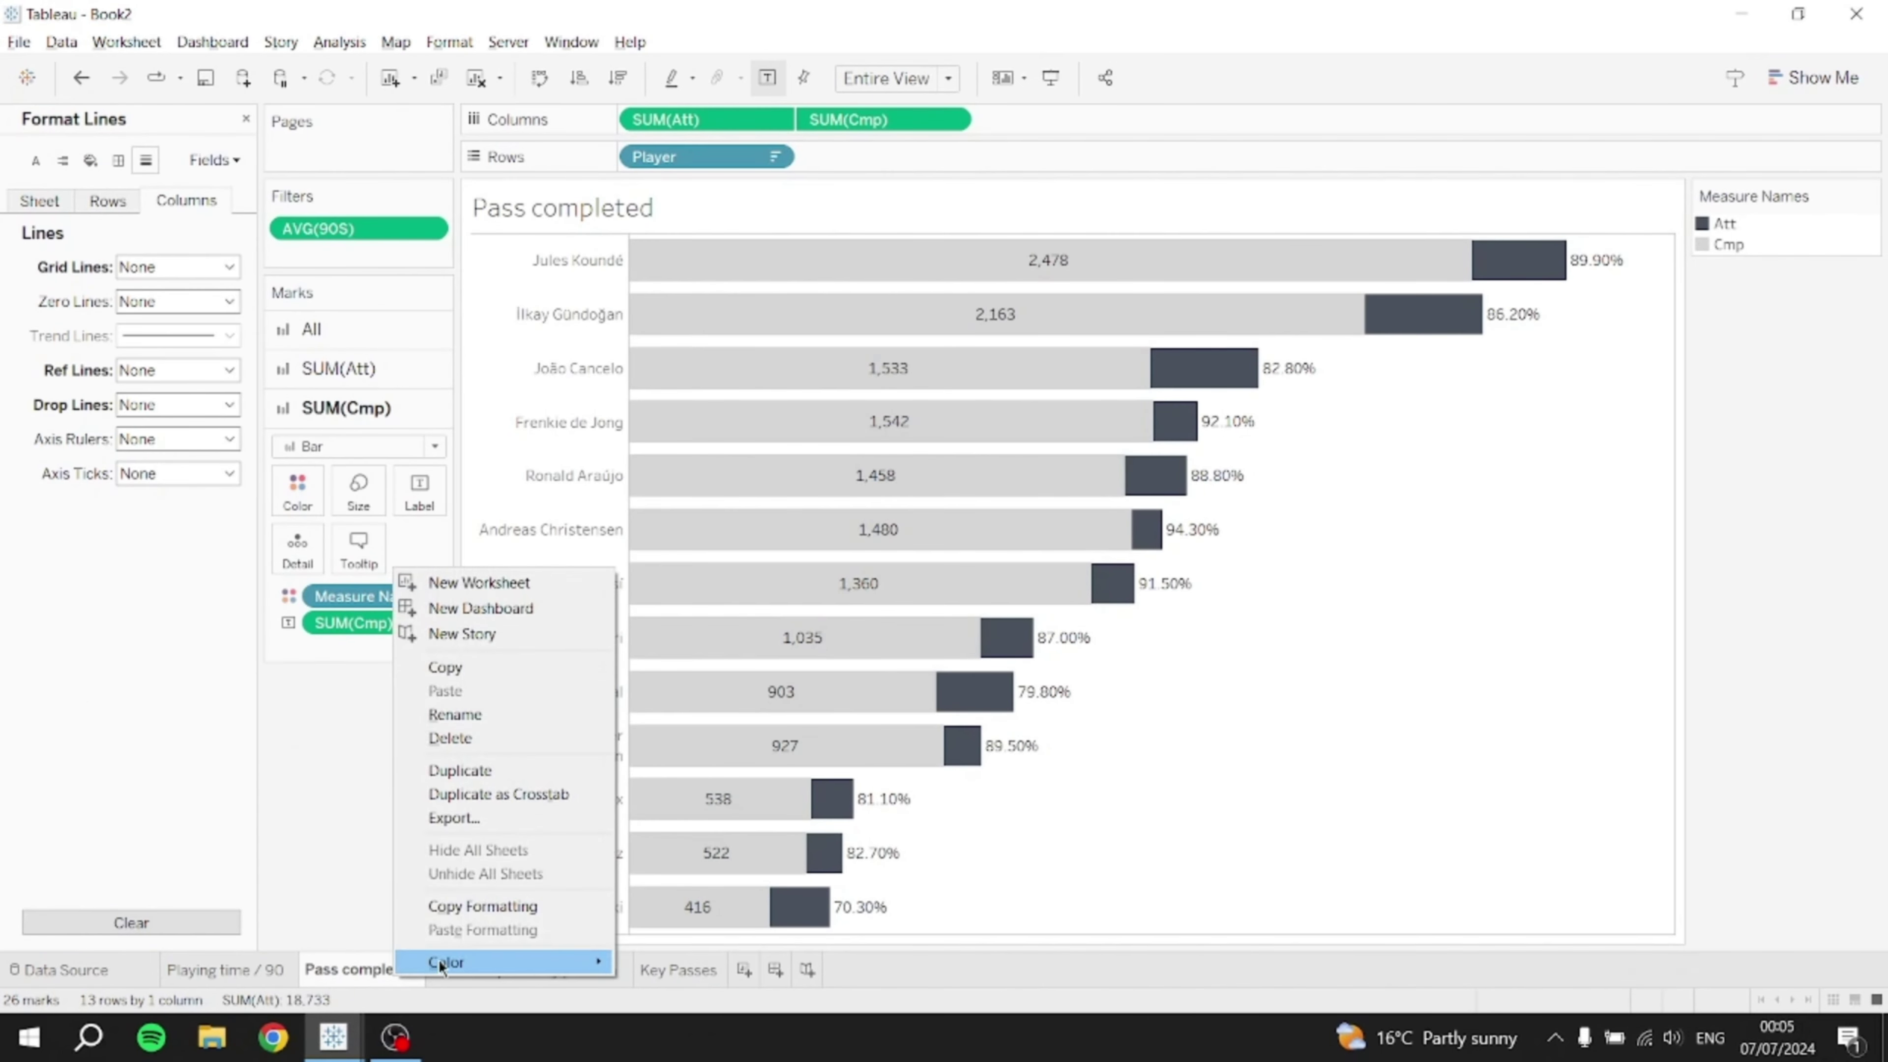
click(503, 766)
click(601, 972)
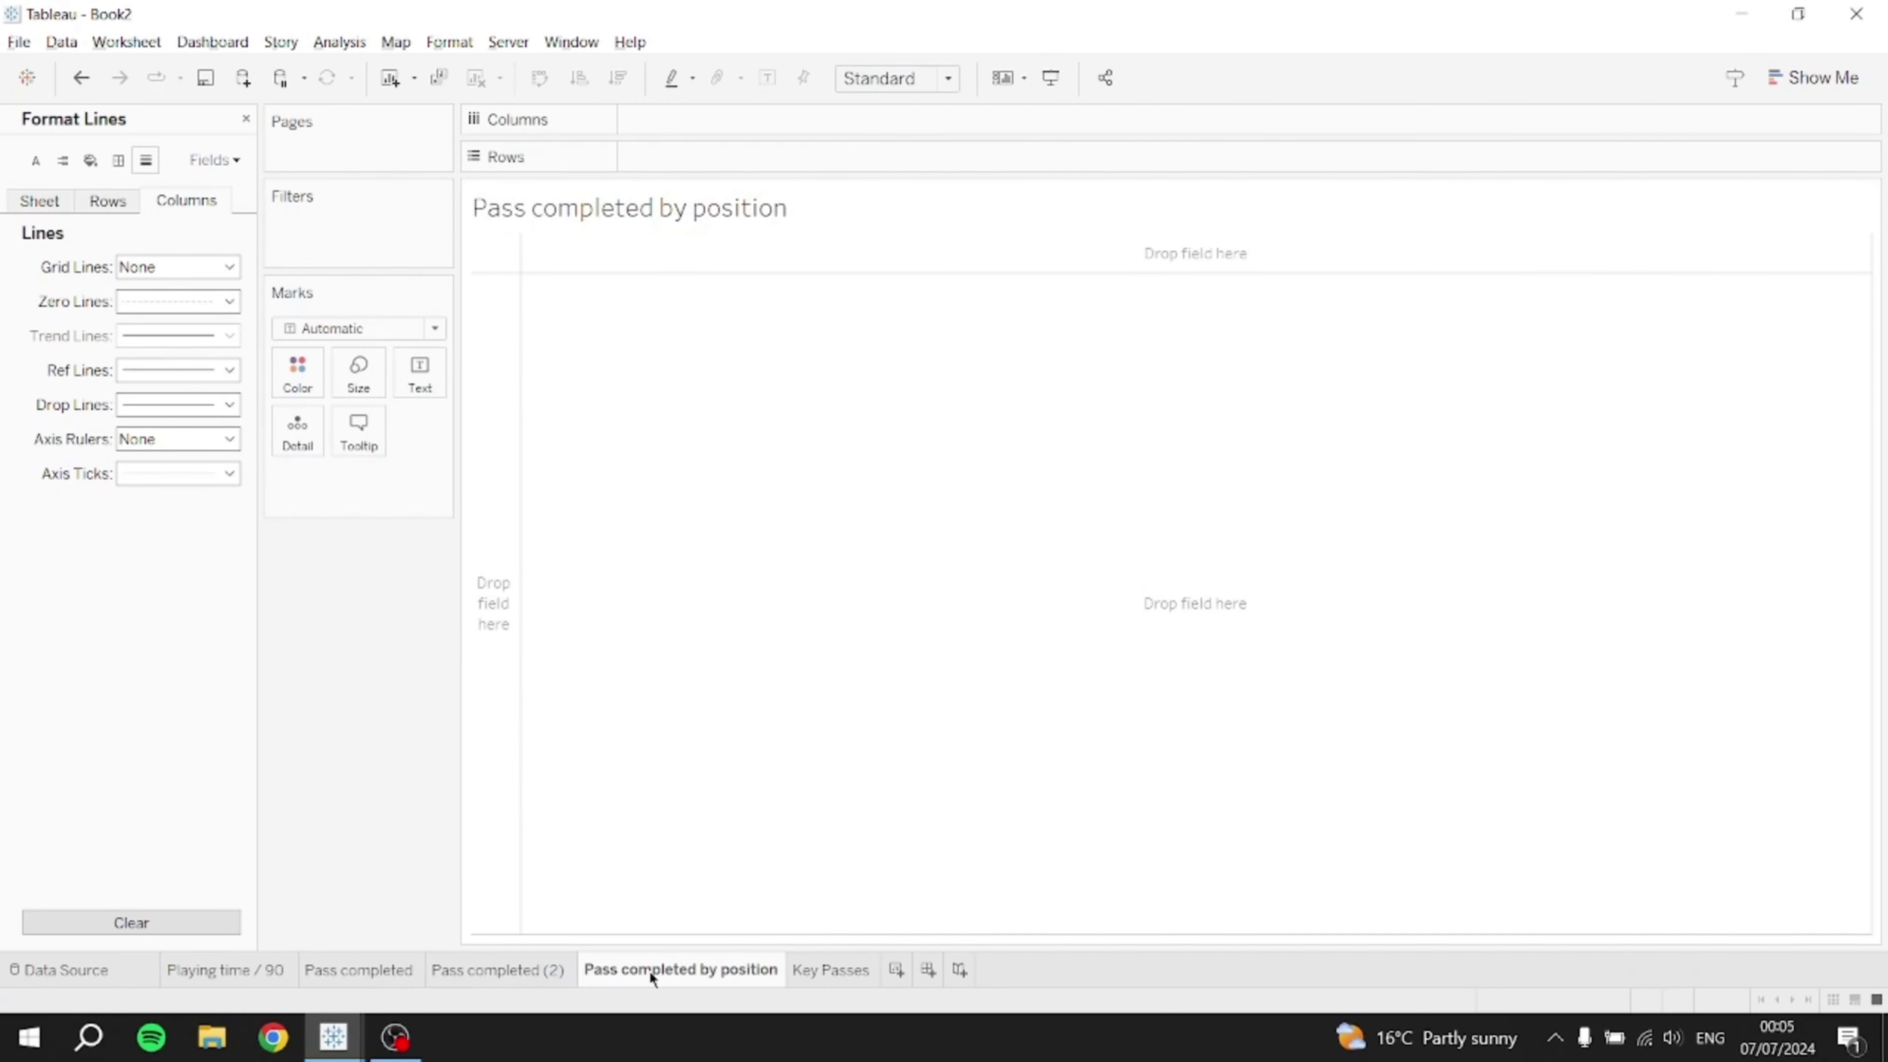
right_click(649, 971)
click(749, 736)
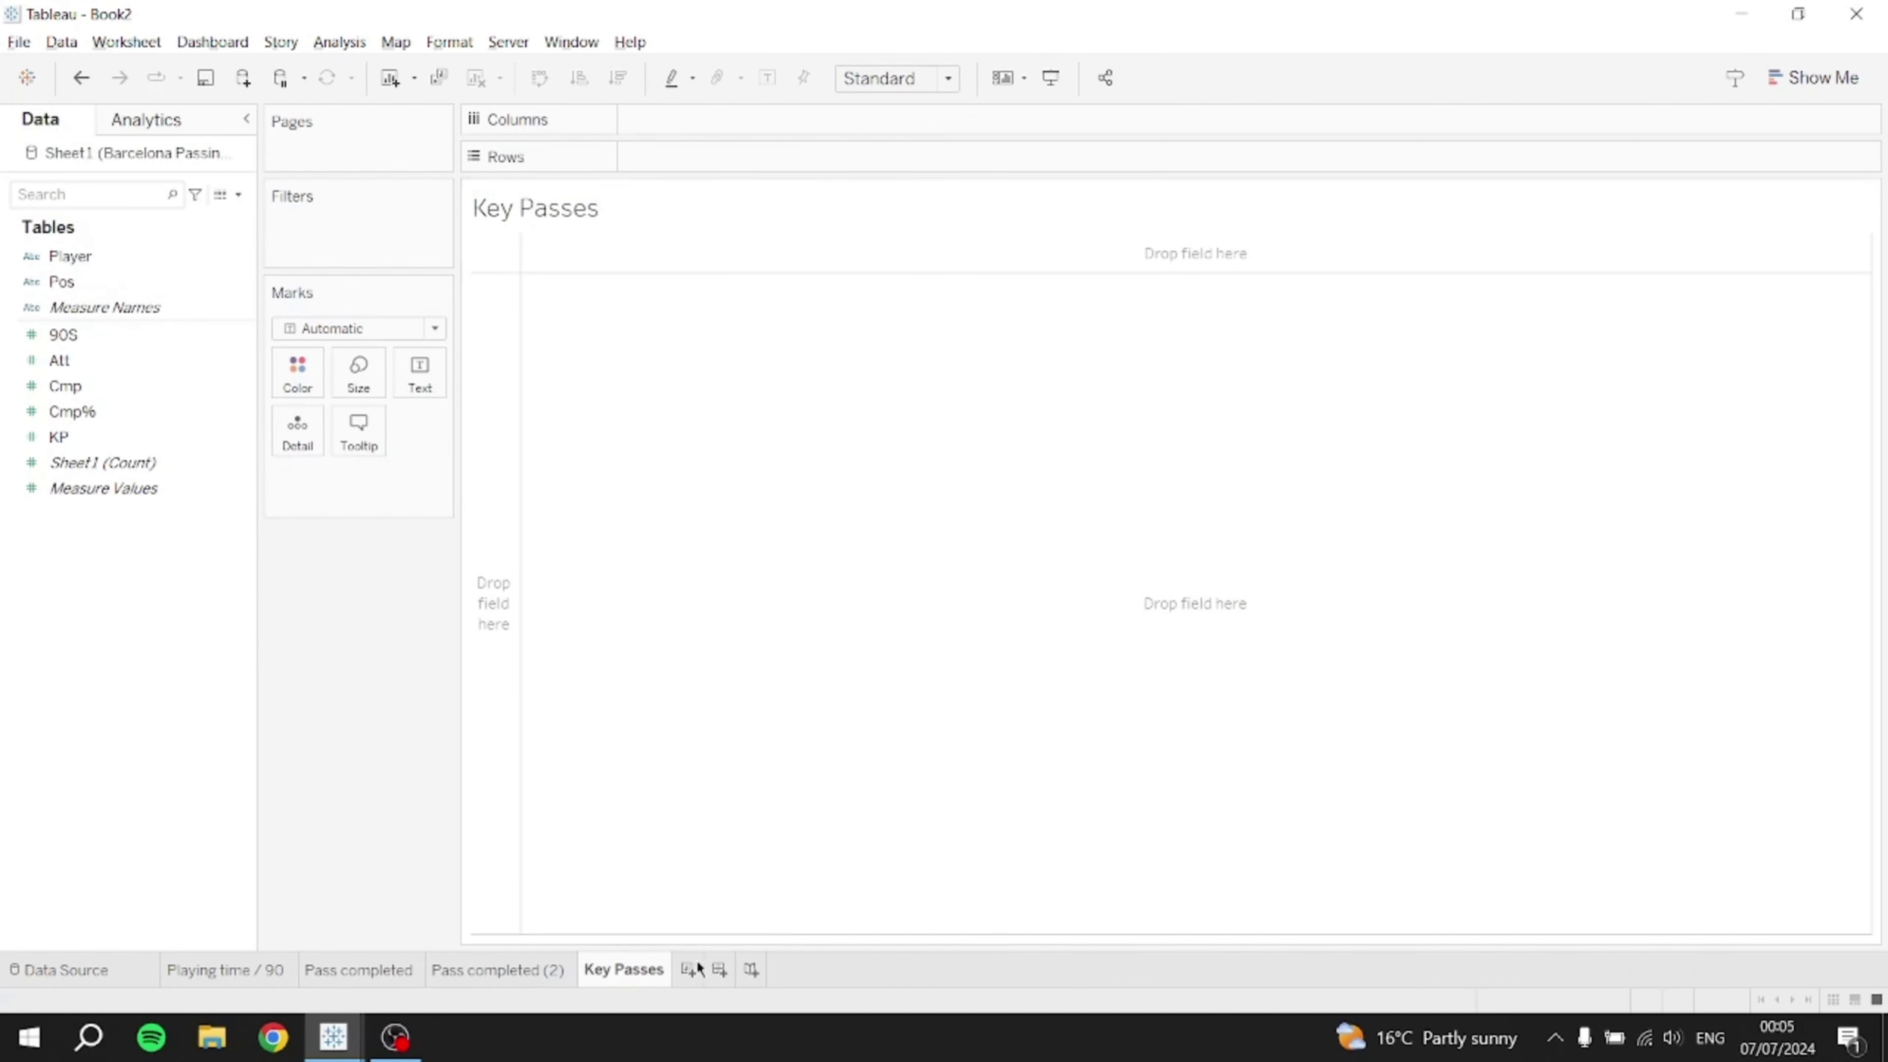
- Rename the duplicated sheet as Pass completed by position
double_click(542, 974)
drag(543, 971, 568, 971)
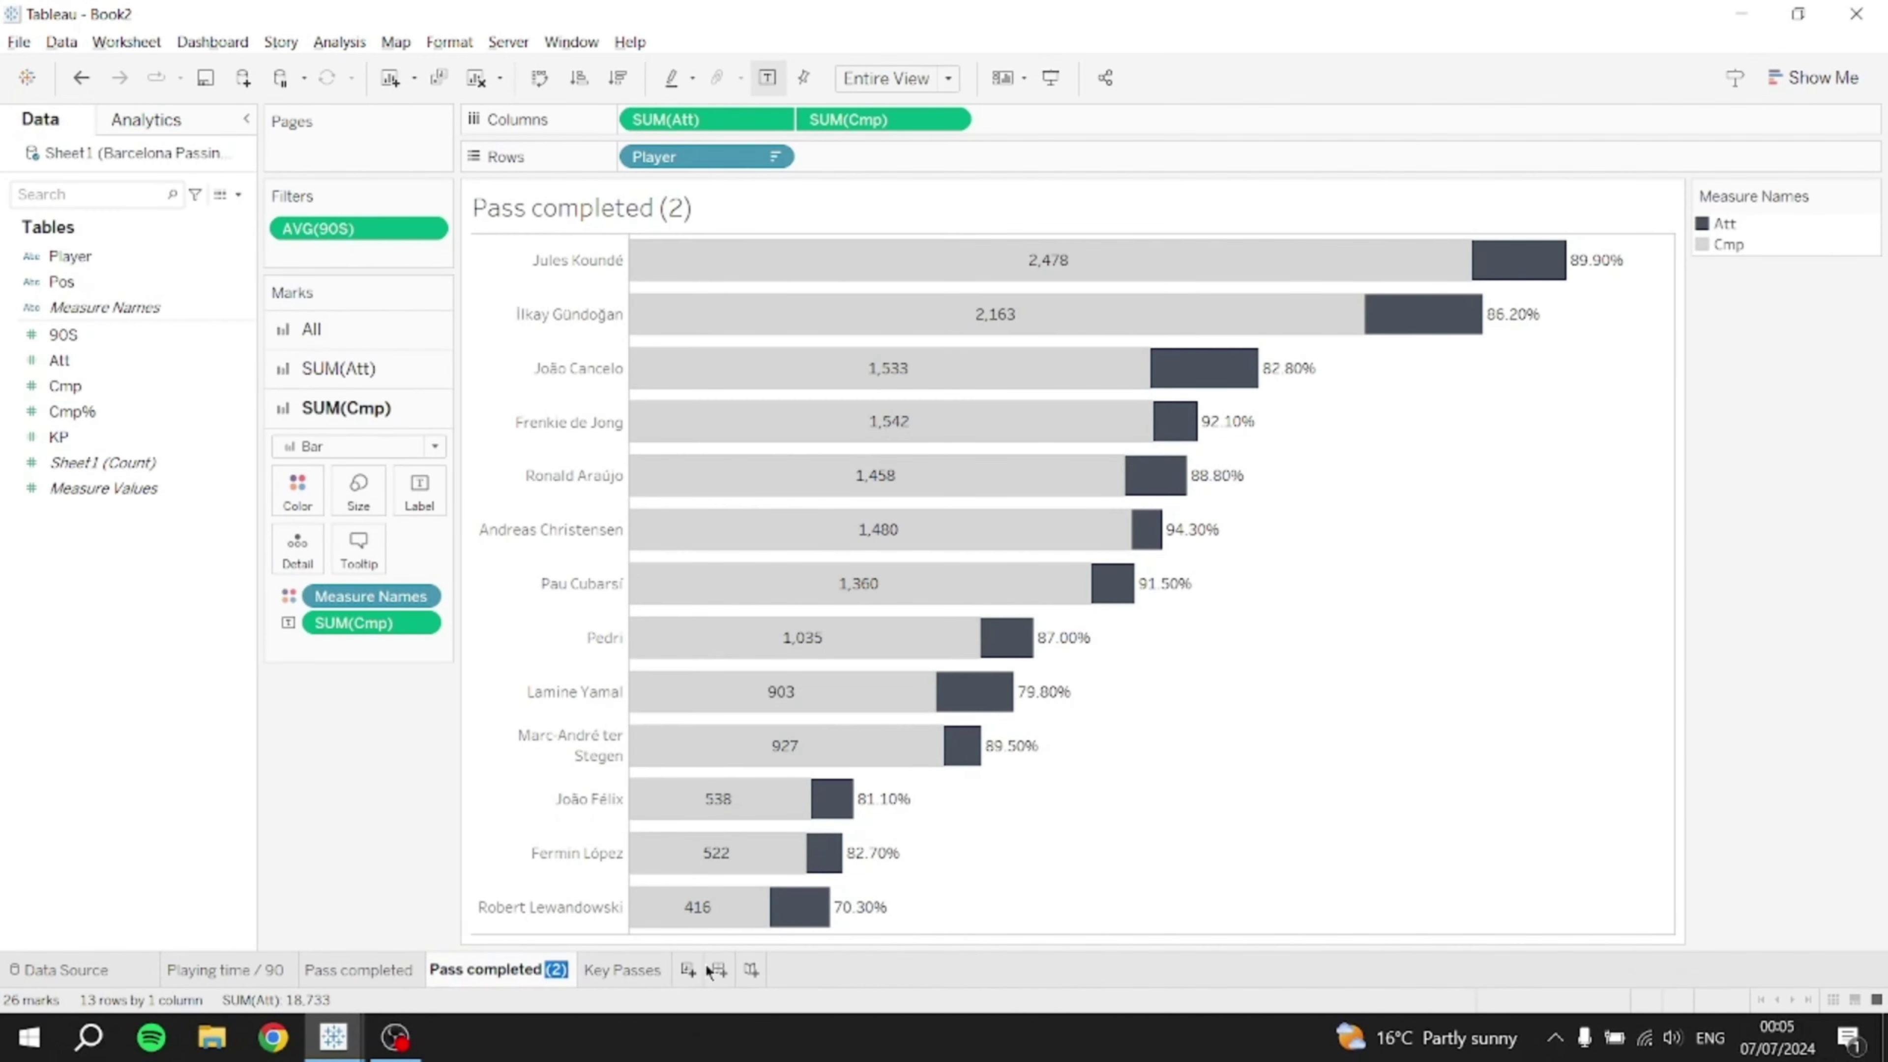
text(by position)
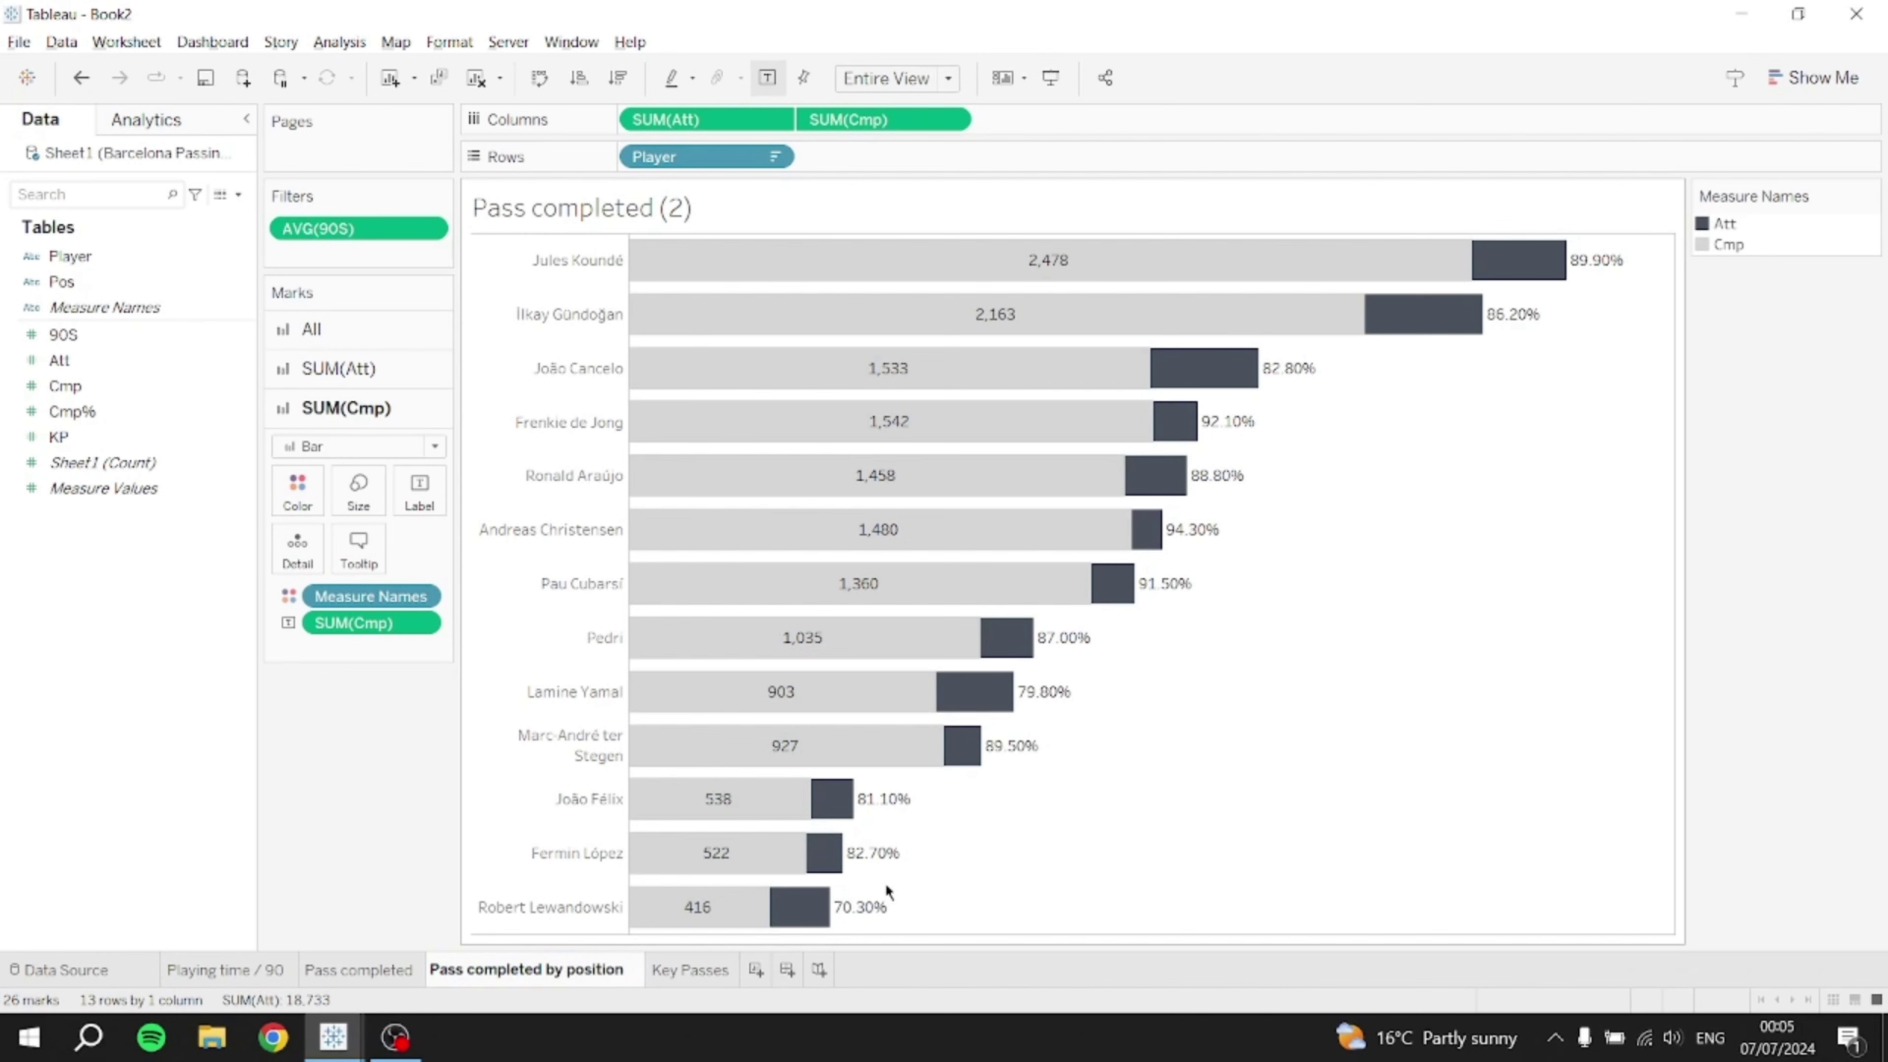
click(885, 886)
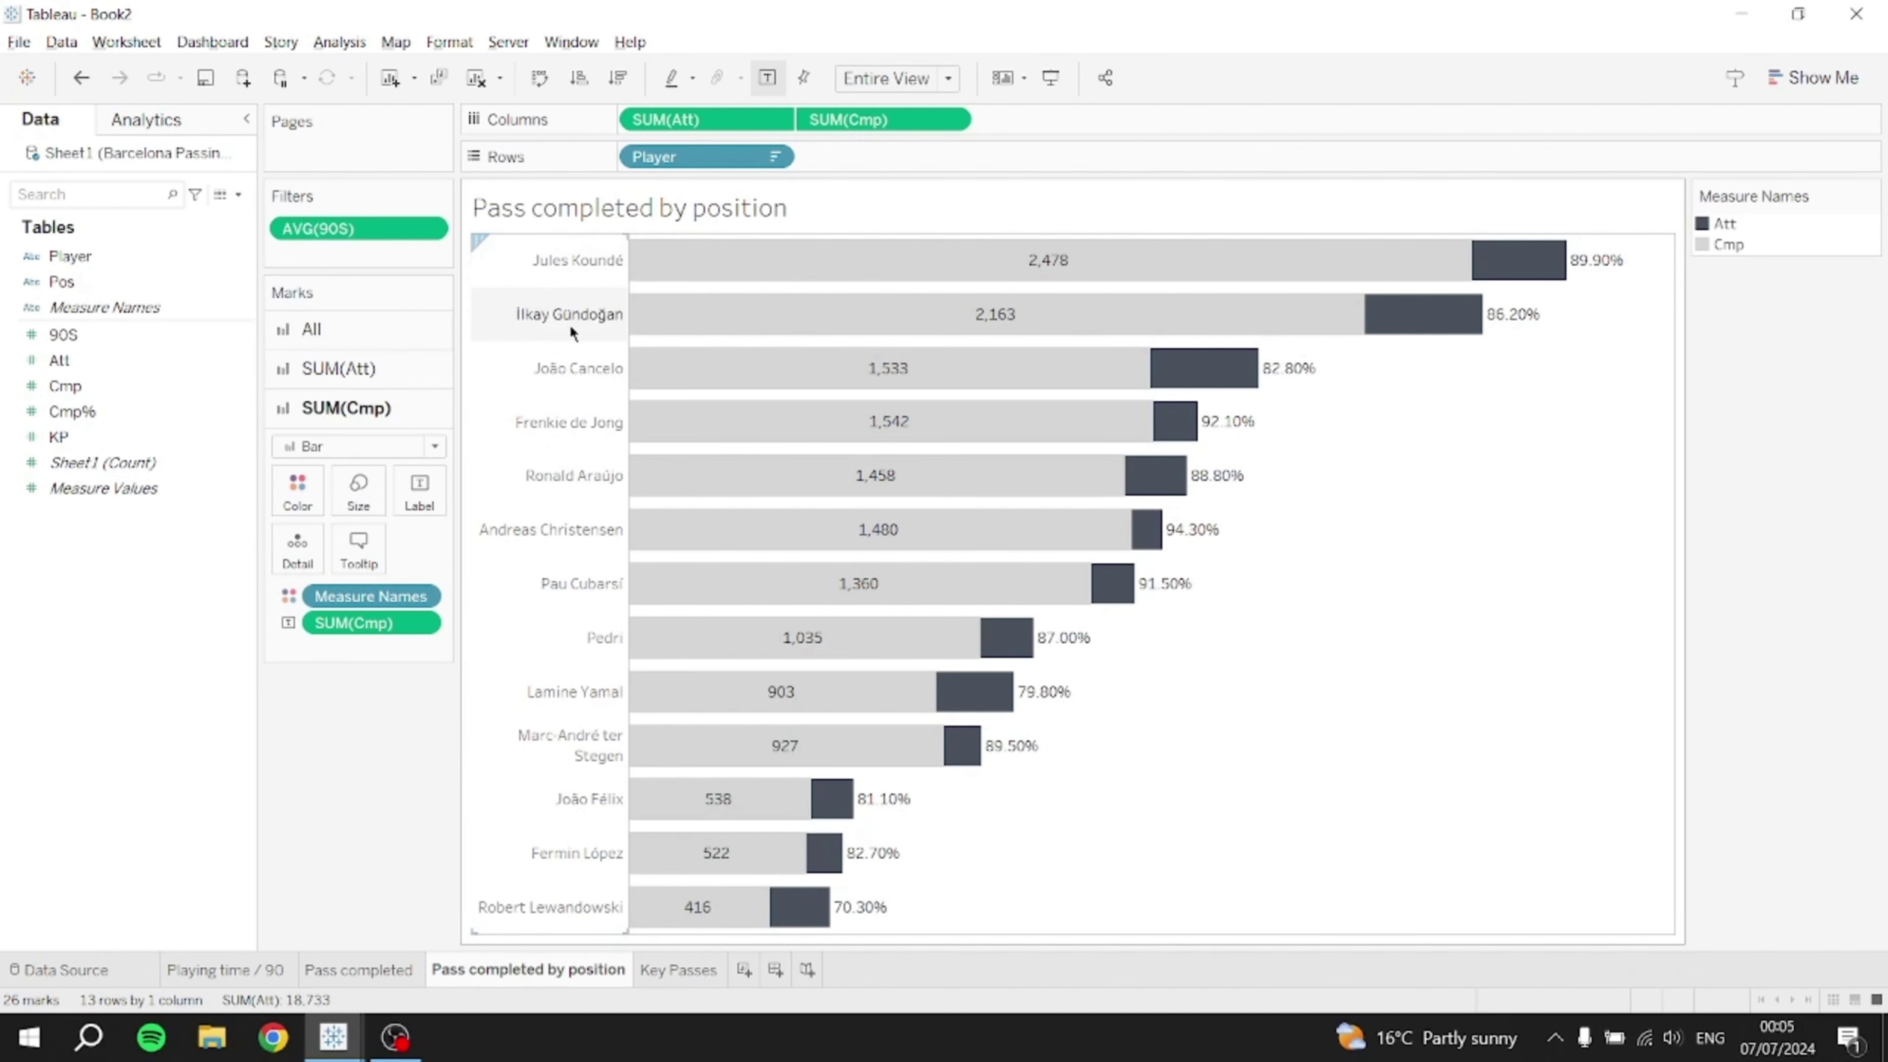
- Replace the Player dimension on the rows of the Pass completed by position chart with Pos
click(93, 279)
drag(79, 281, 577, 382)
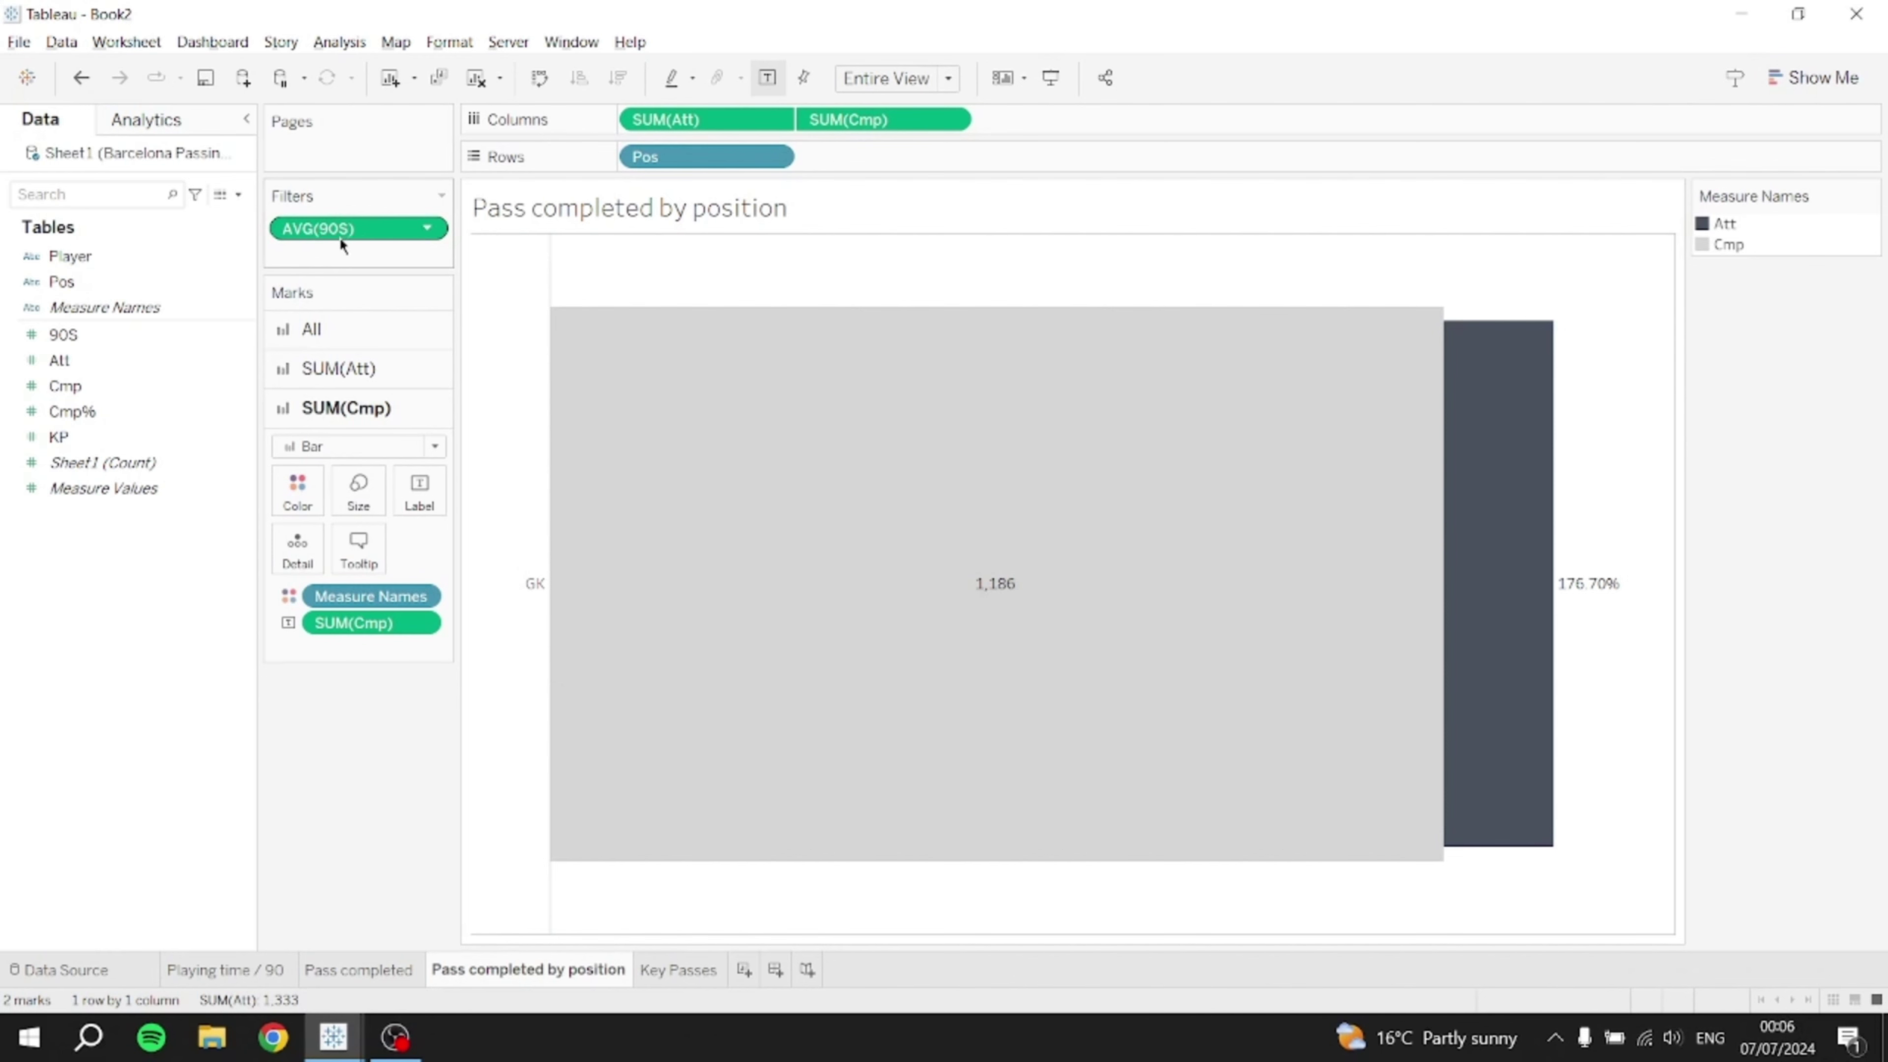
- Remove the average 90S filter from the Pass completed by position chart and aggregate the Cmp% label on the Att bars as Average
drag(328, 227, 130, 668)
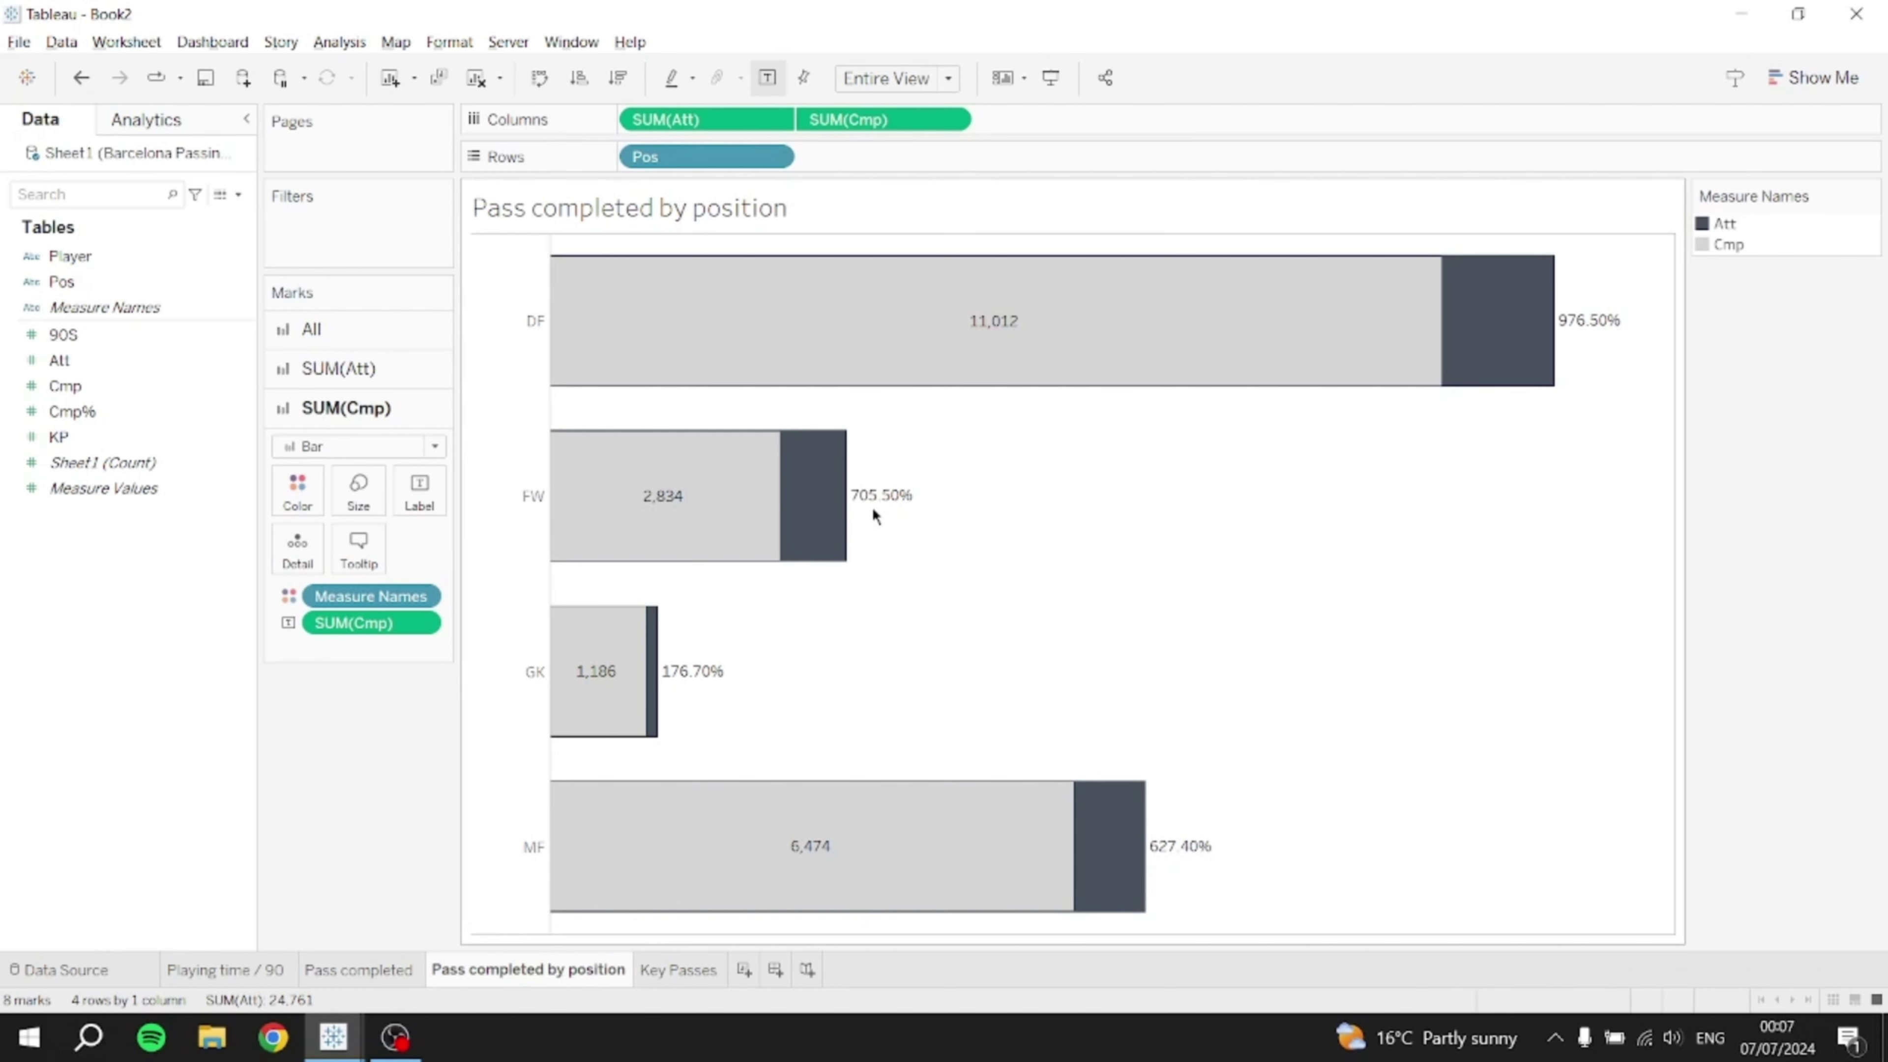
mouse_move(903, 510)
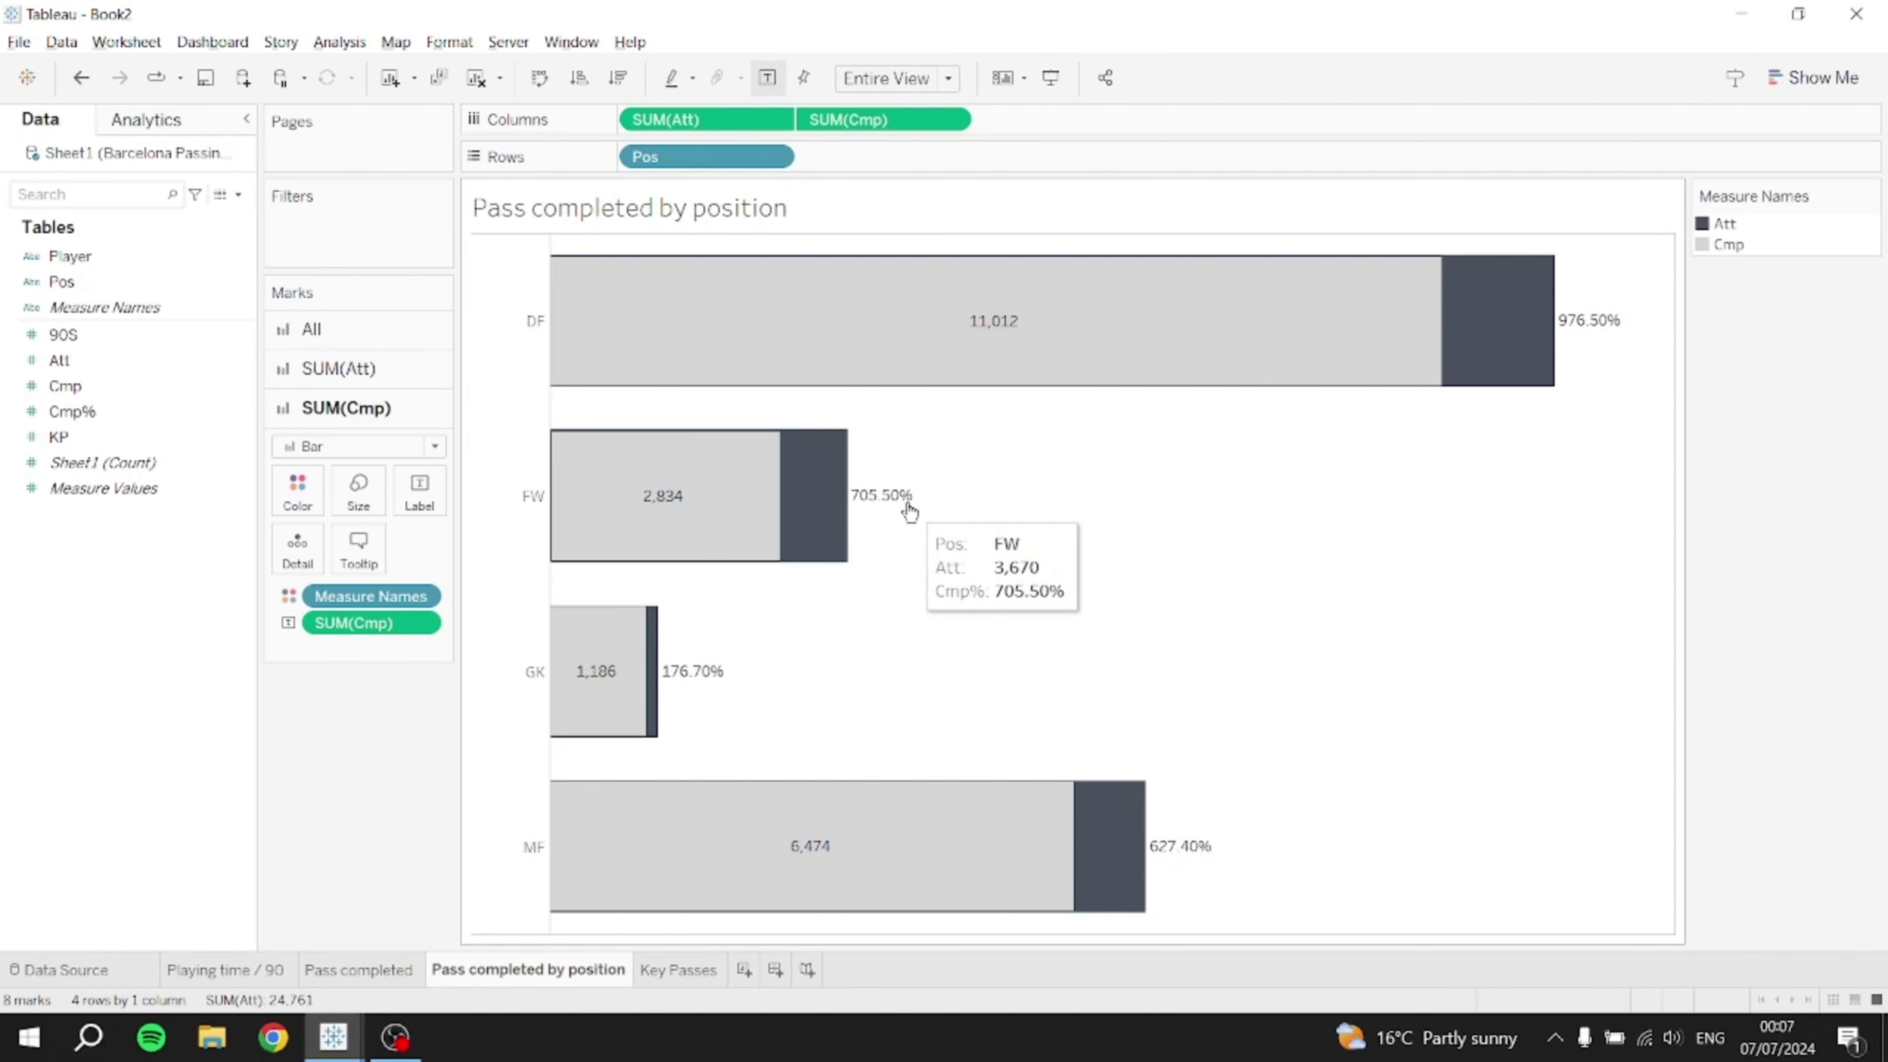
mouse_move(567, 536)
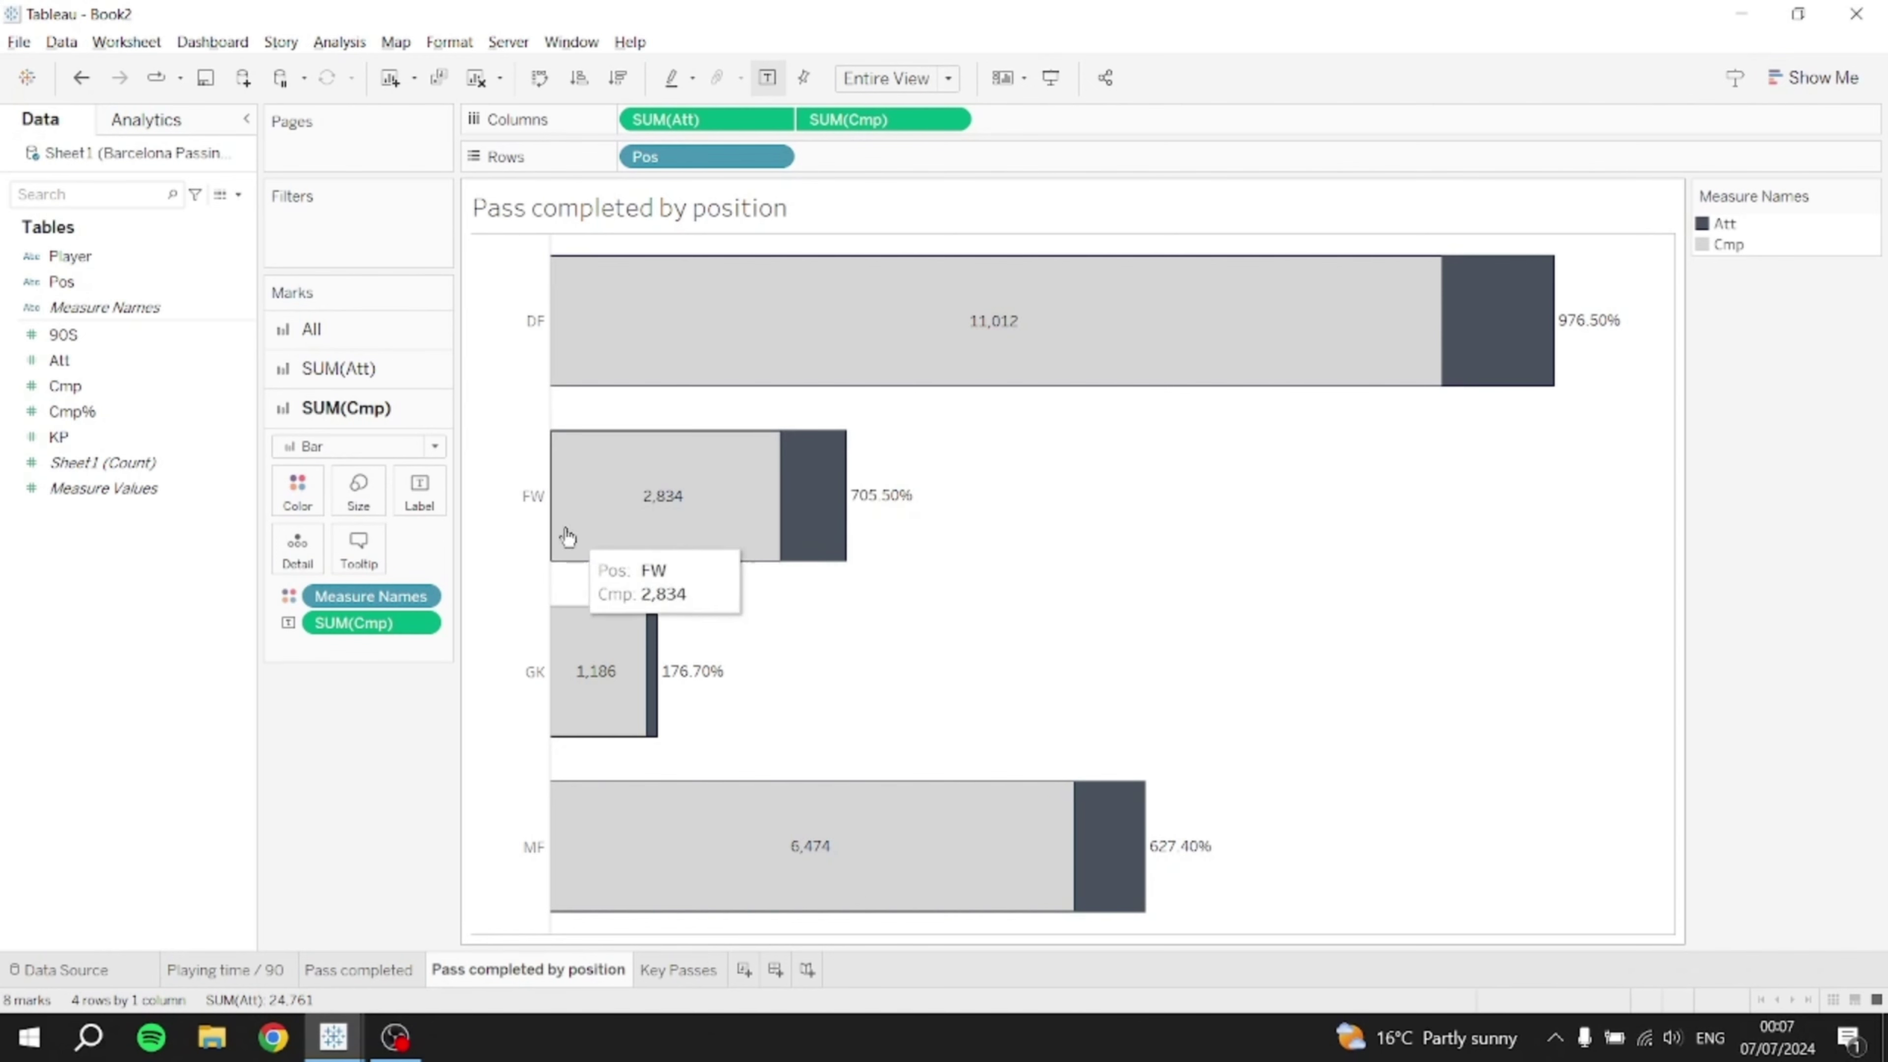
click(338, 384)
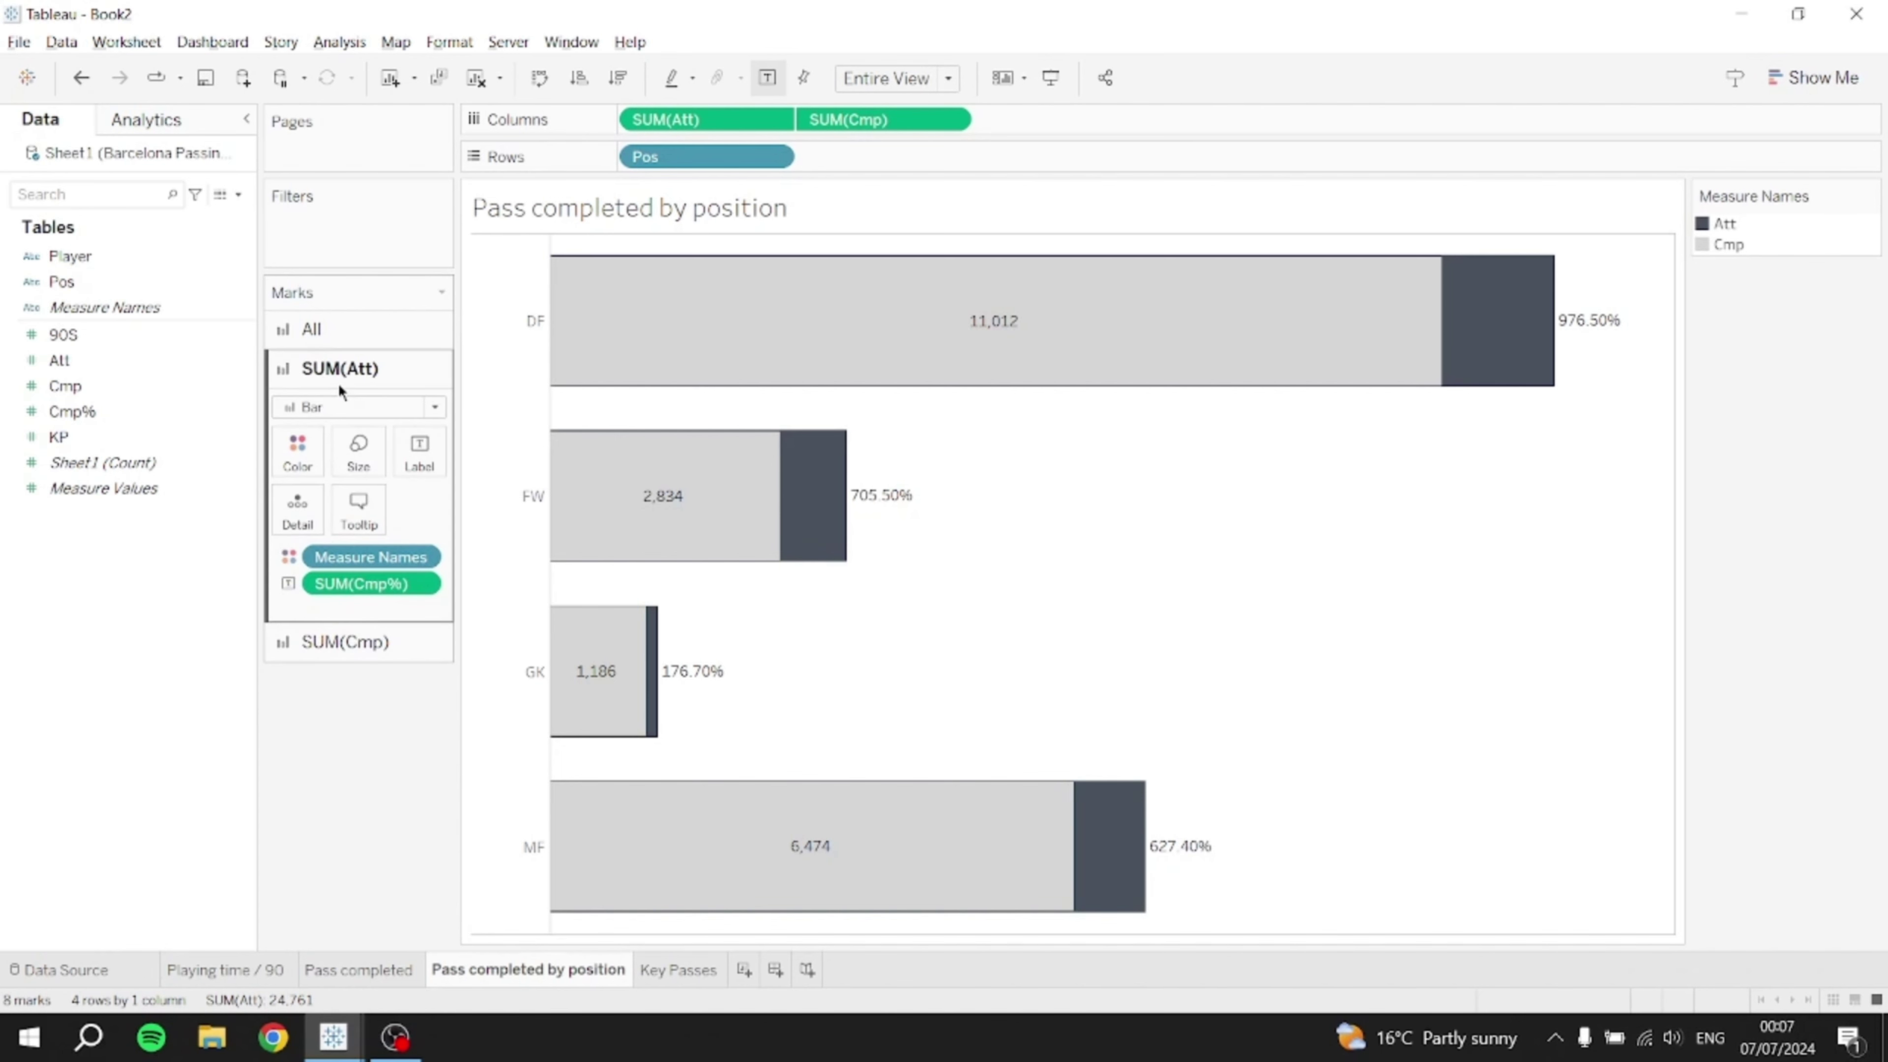
right_click(356, 583)
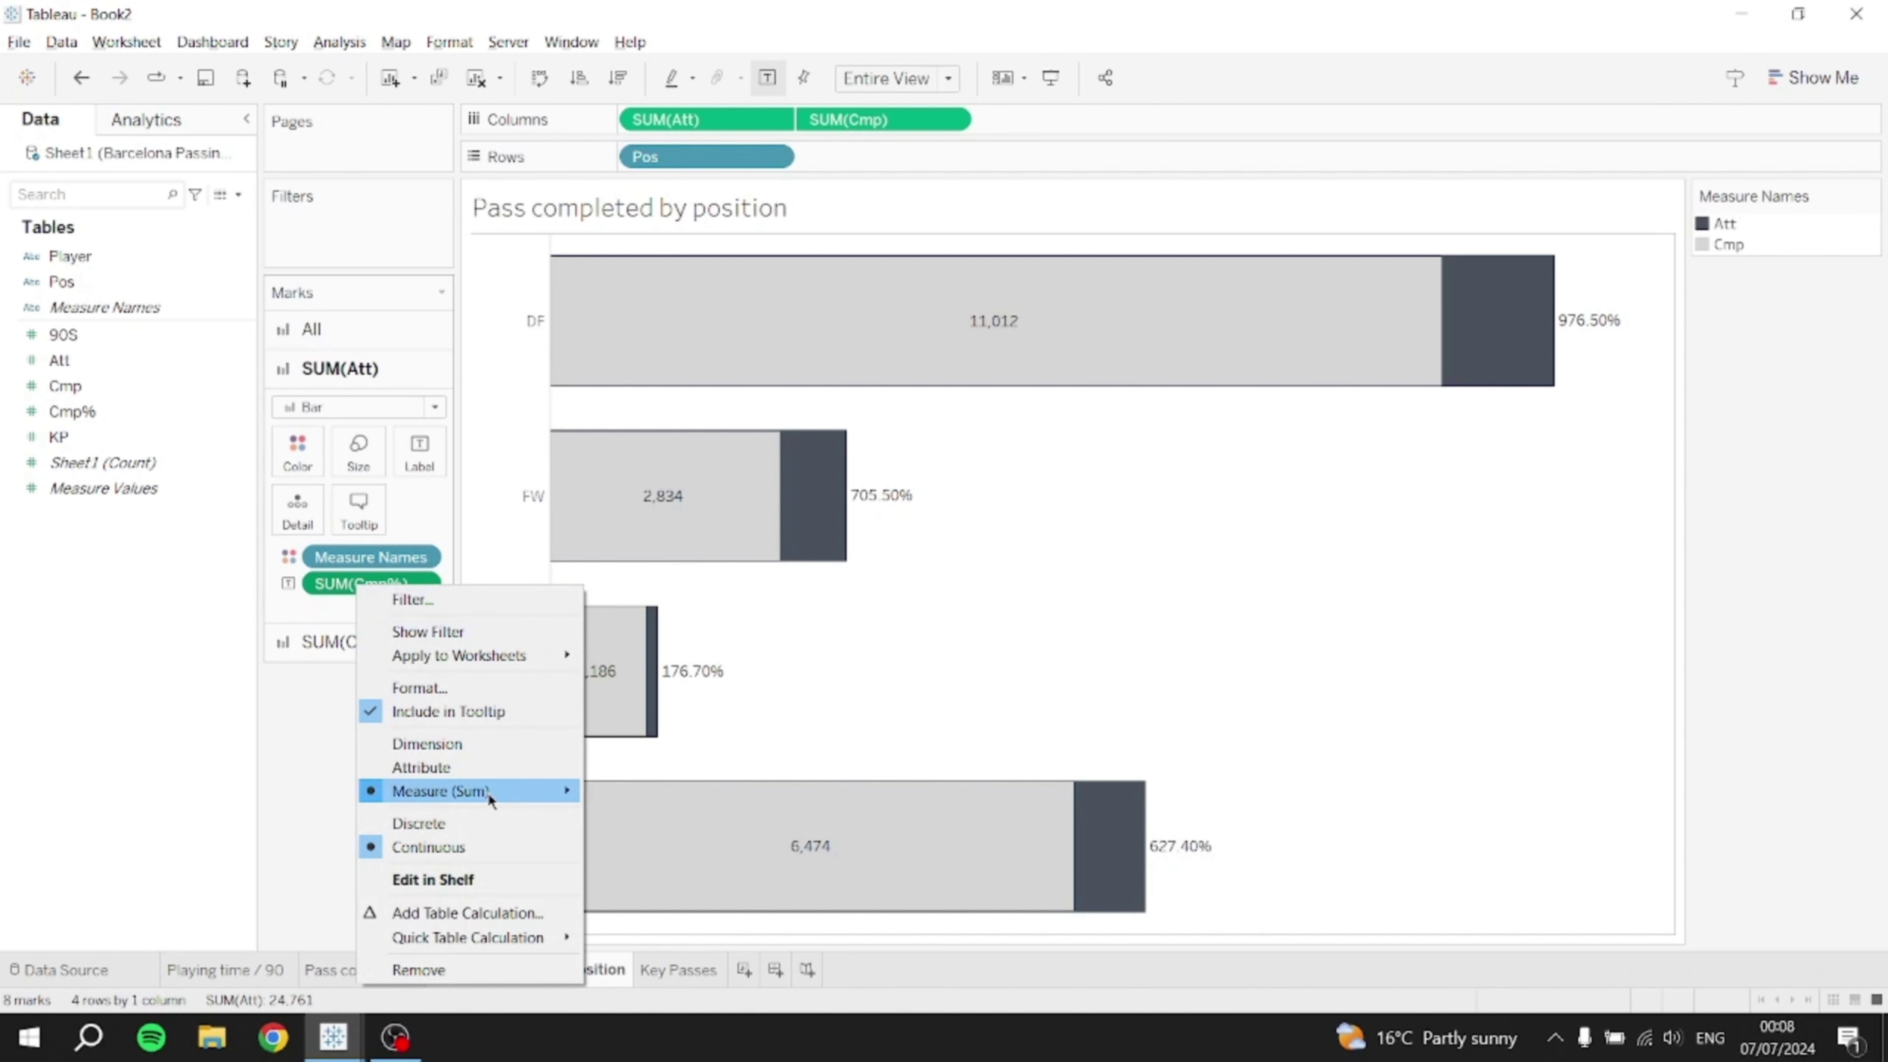
mouse_move(497, 791)
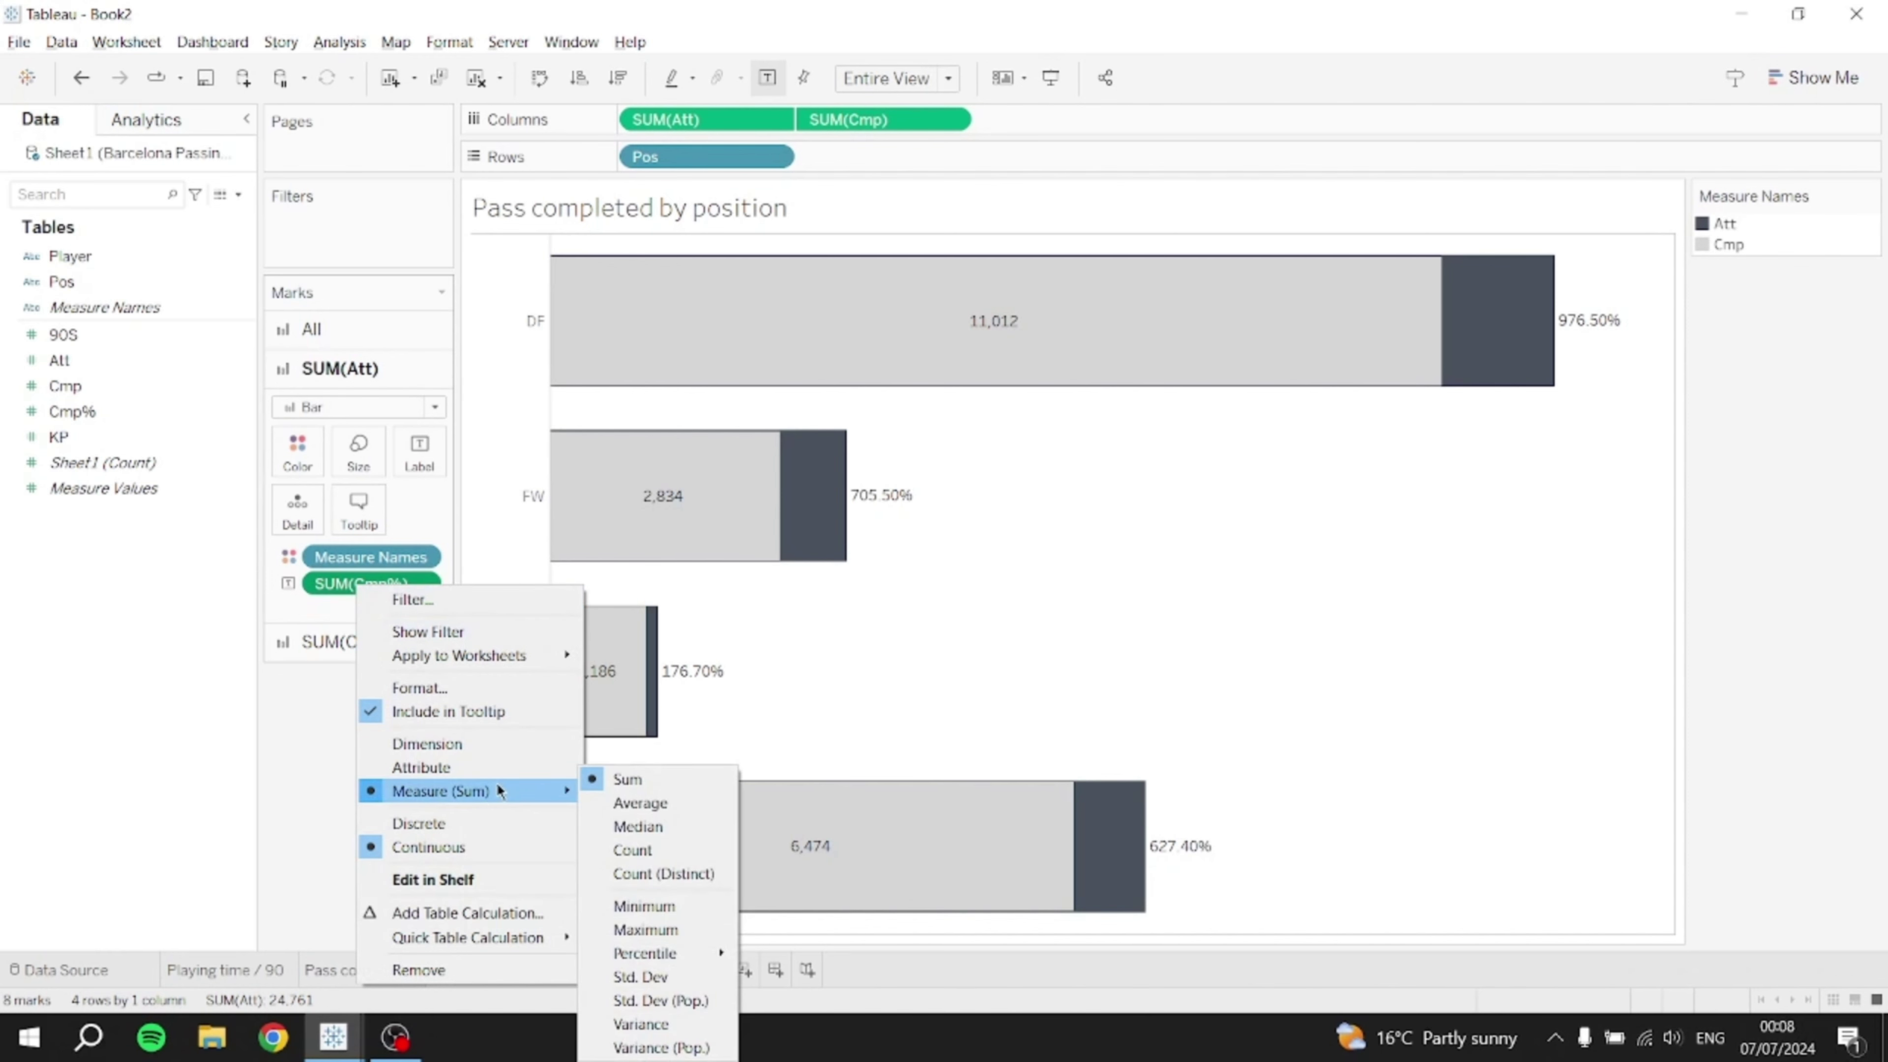
click(661, 809)
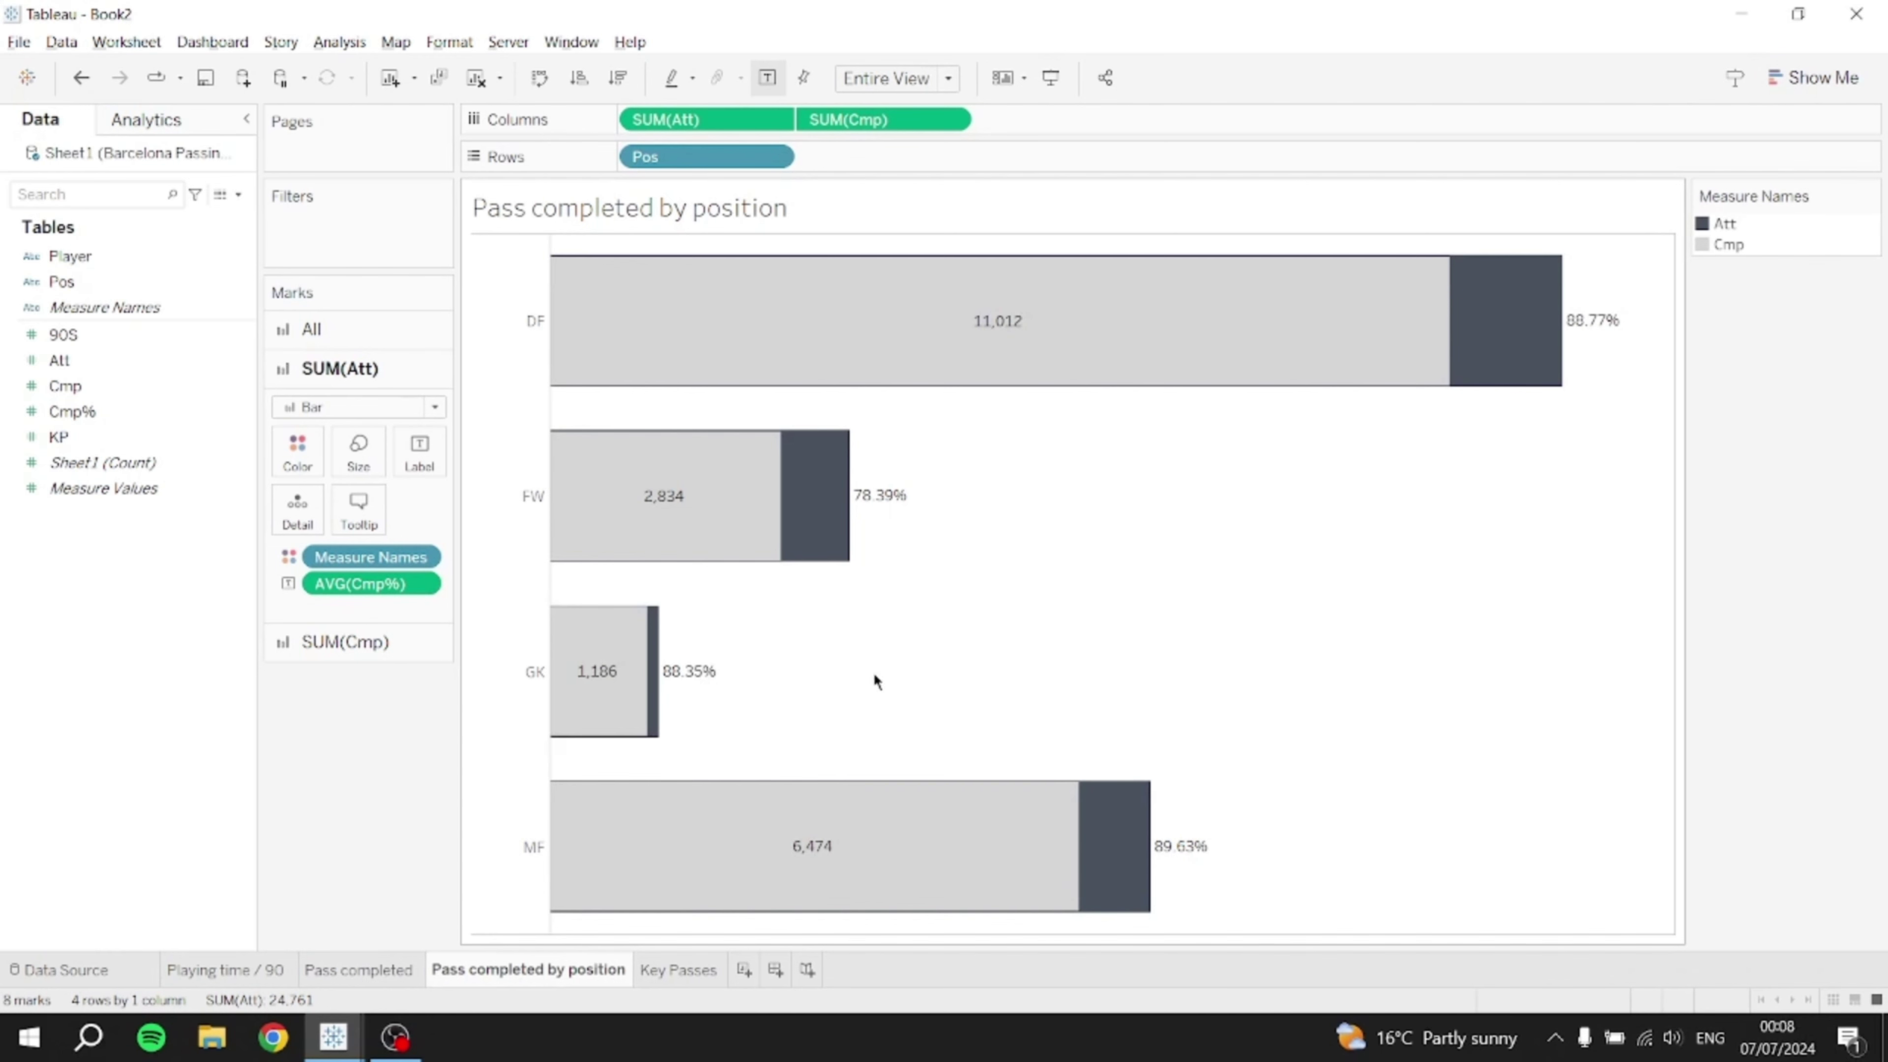
- Check the Key Passes chart in the finished dashboard workbook and build it on the Key Passes sheet with Player on rows and KP on columns
click(678, 969)
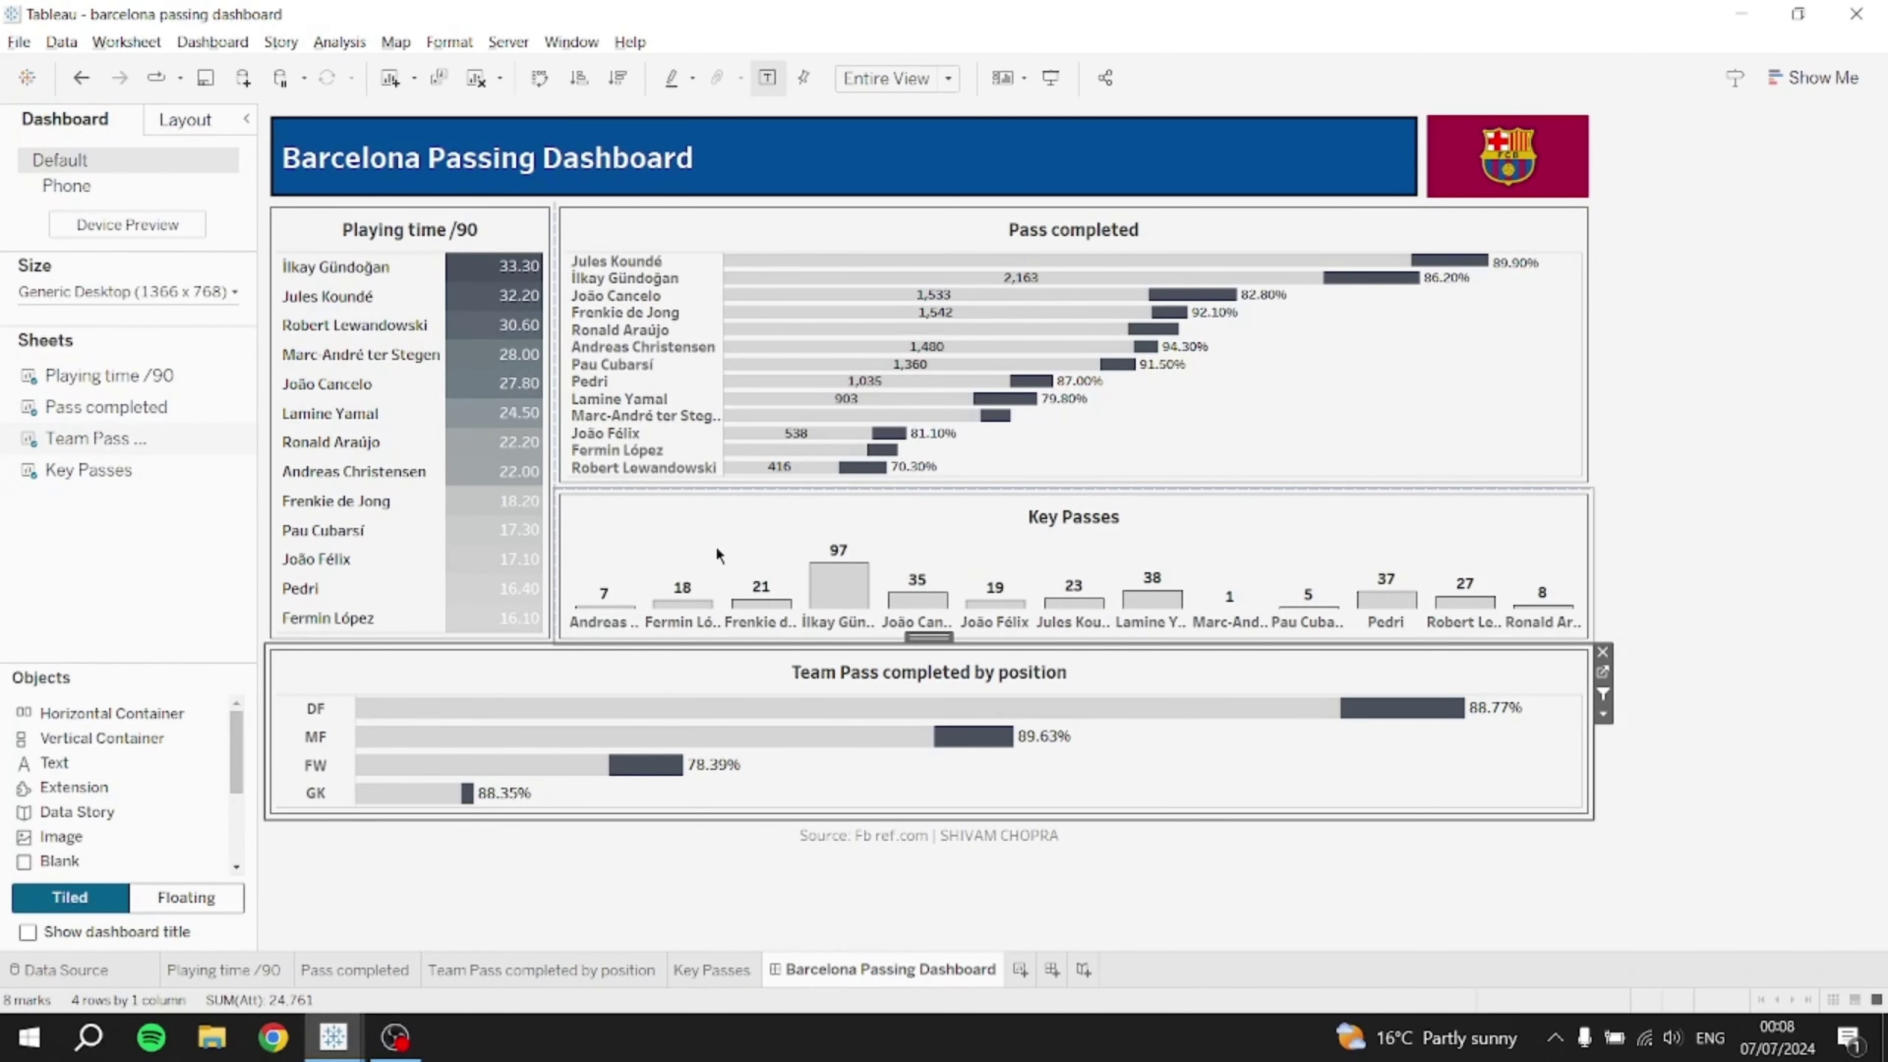
click(616, 545)
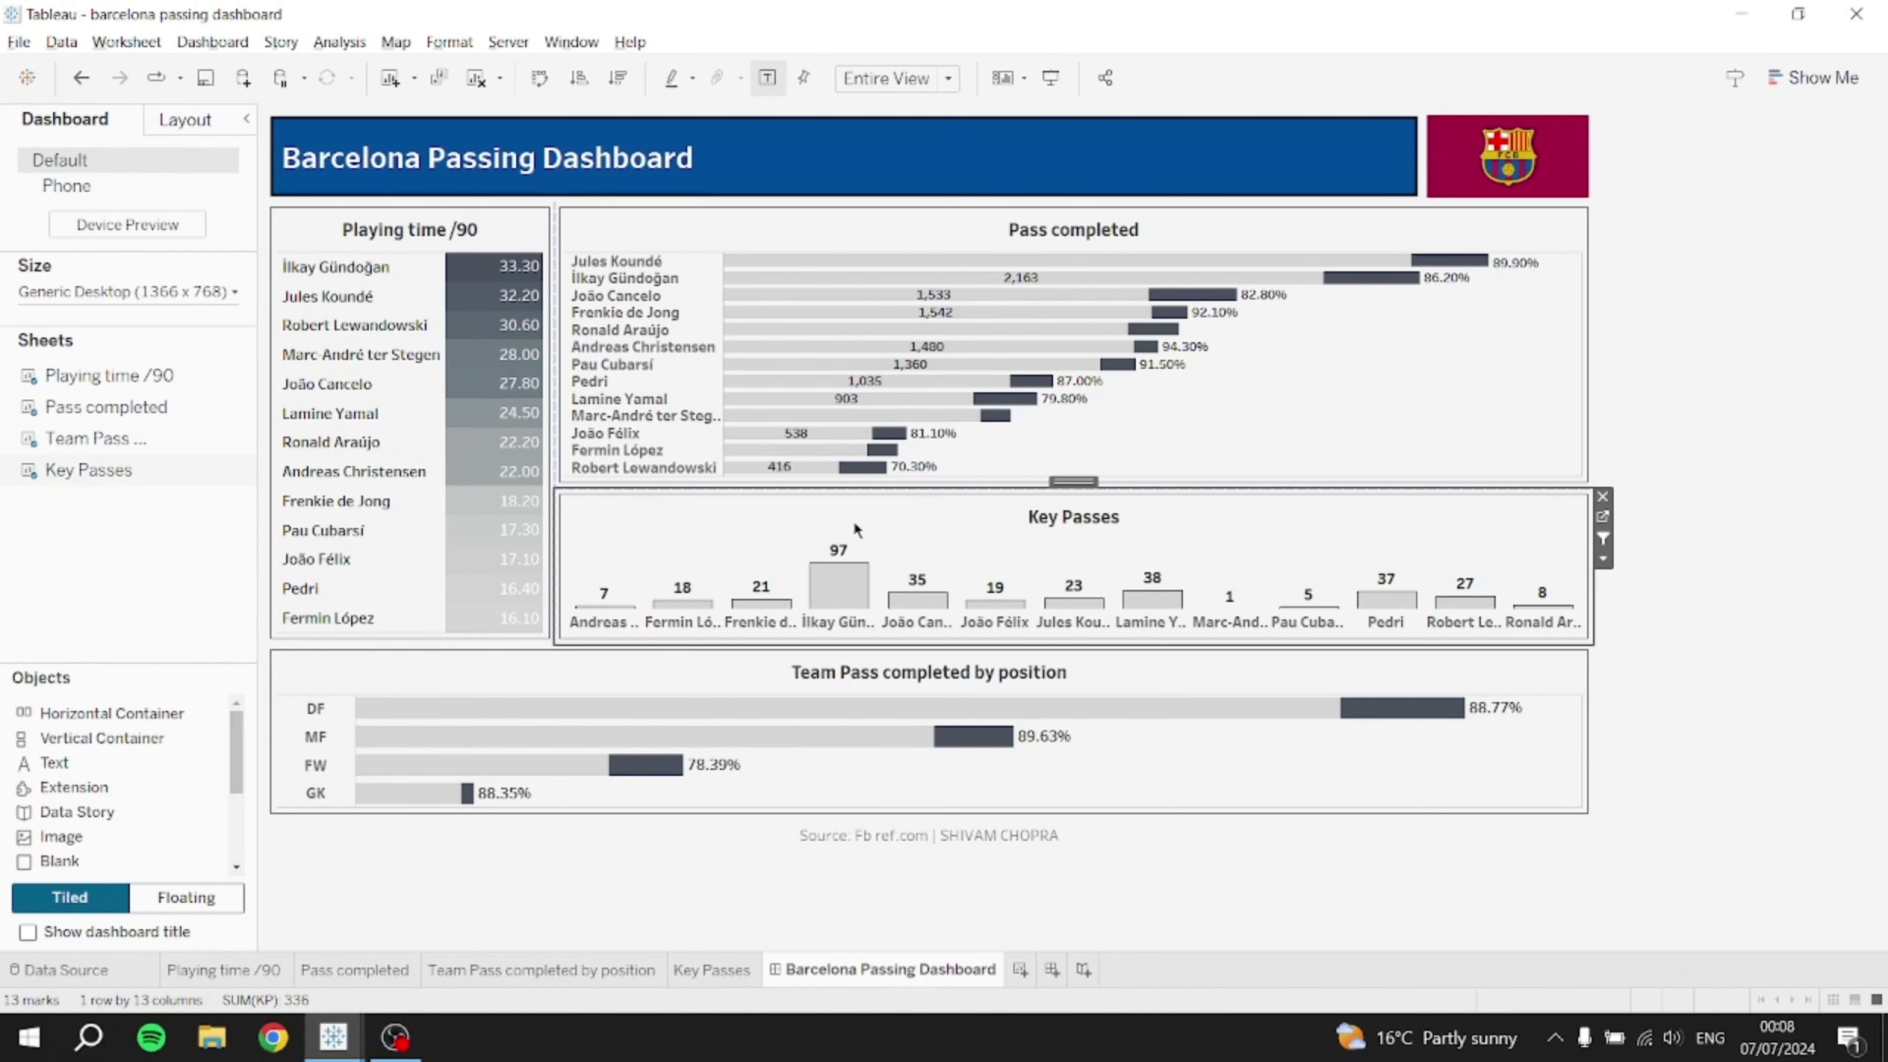
mouse_move(843, 592)
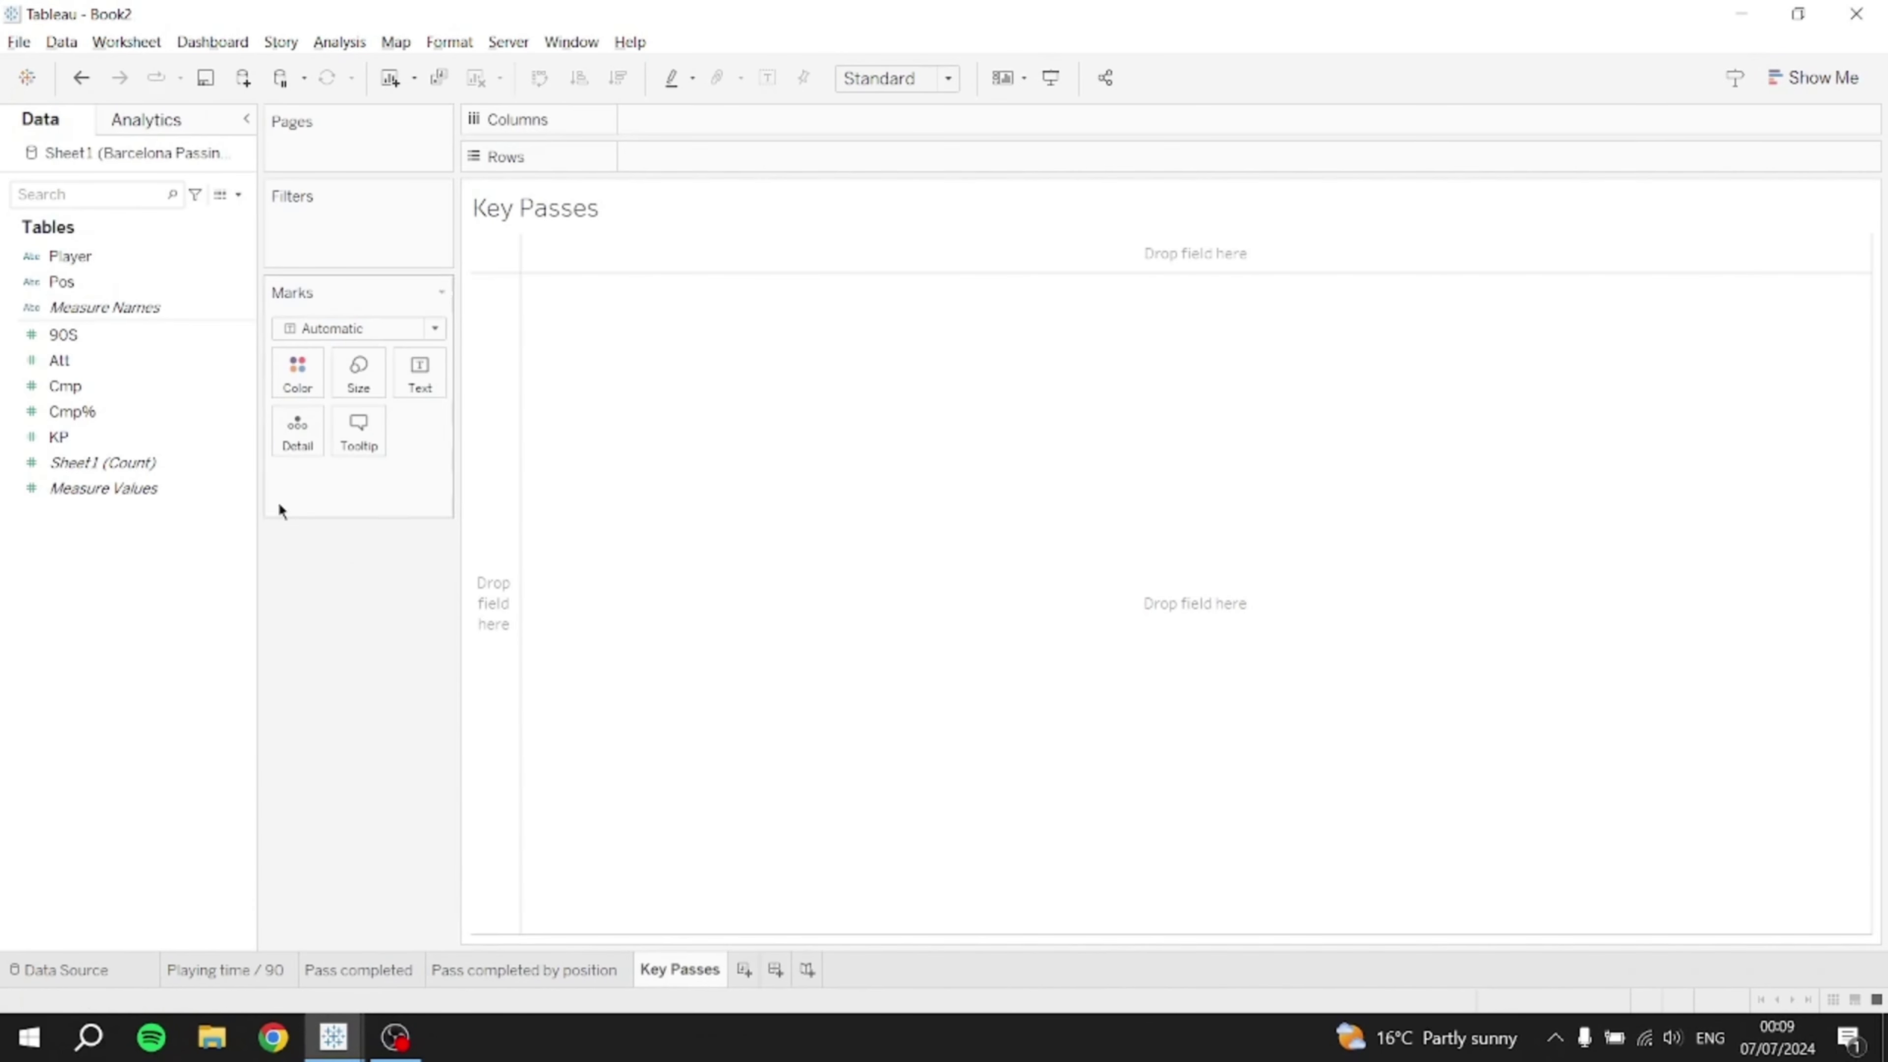
click(100, 333)
click(112, 258)
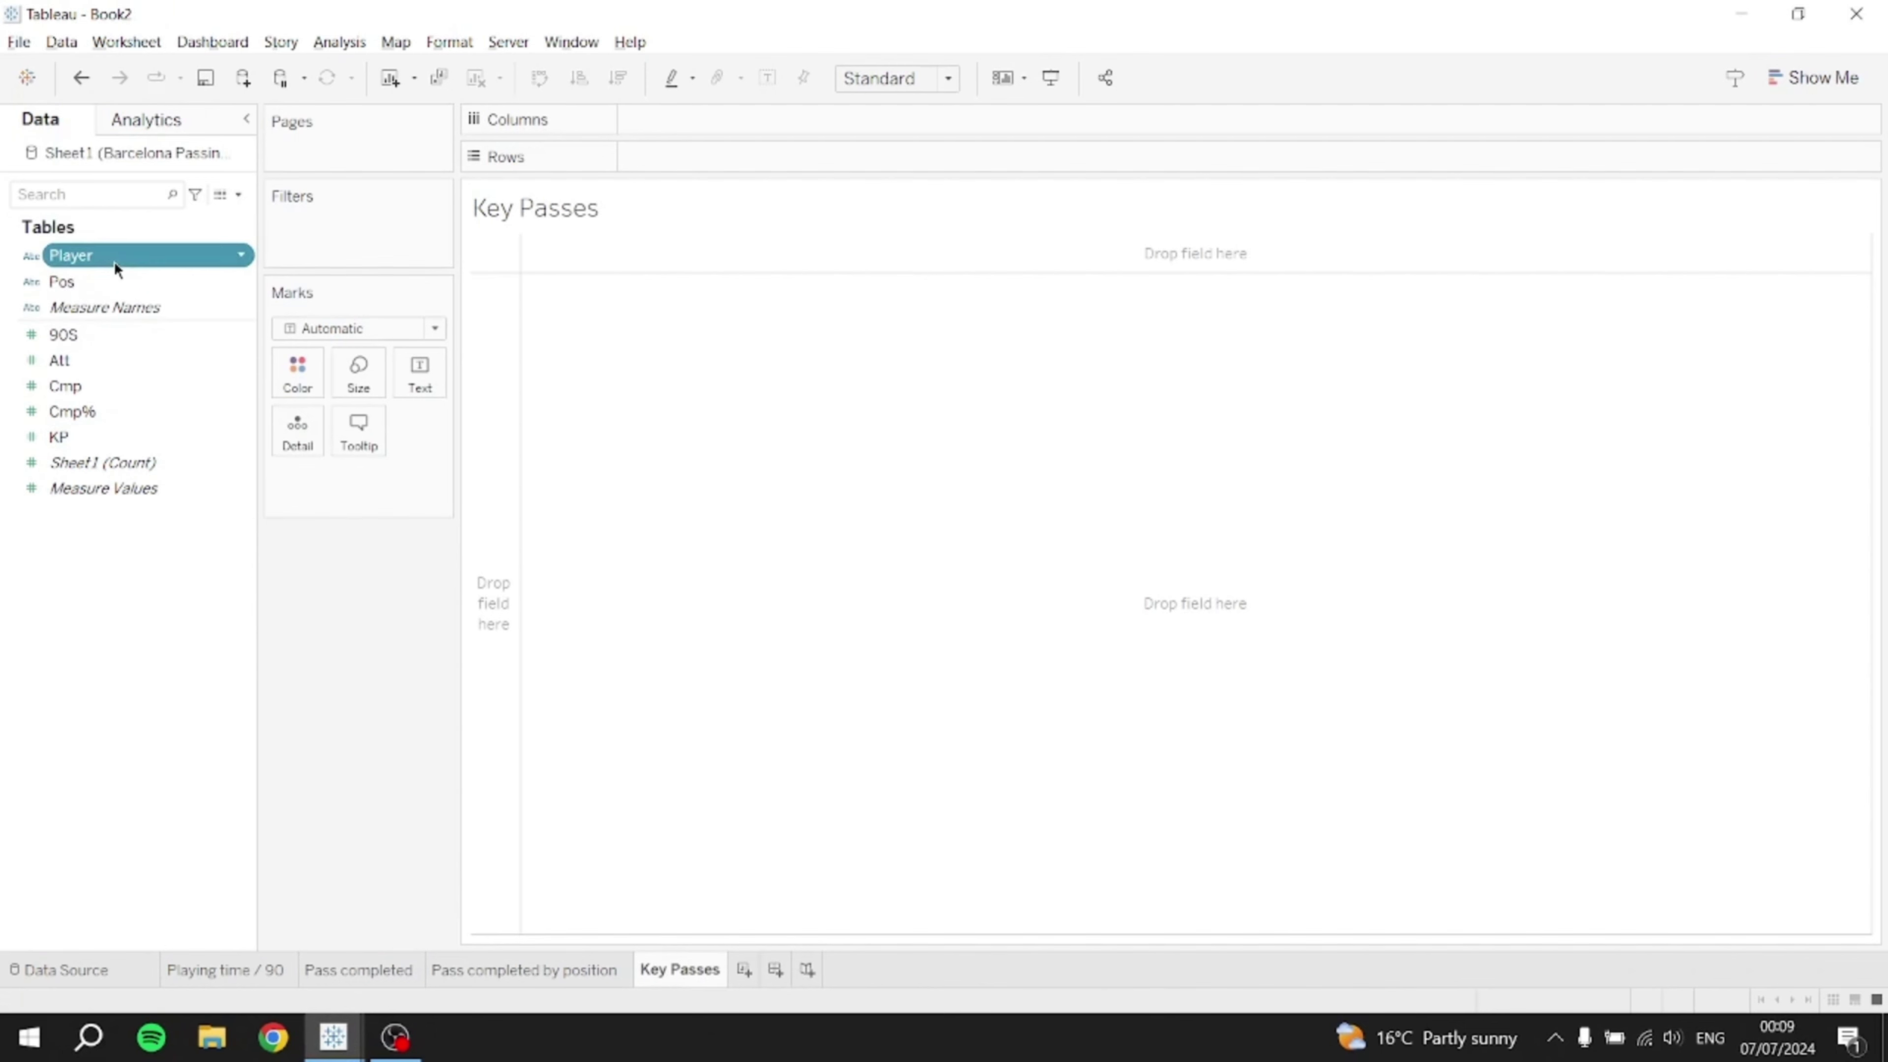
drag(113, 262, 791, 163)
click(226, 445)
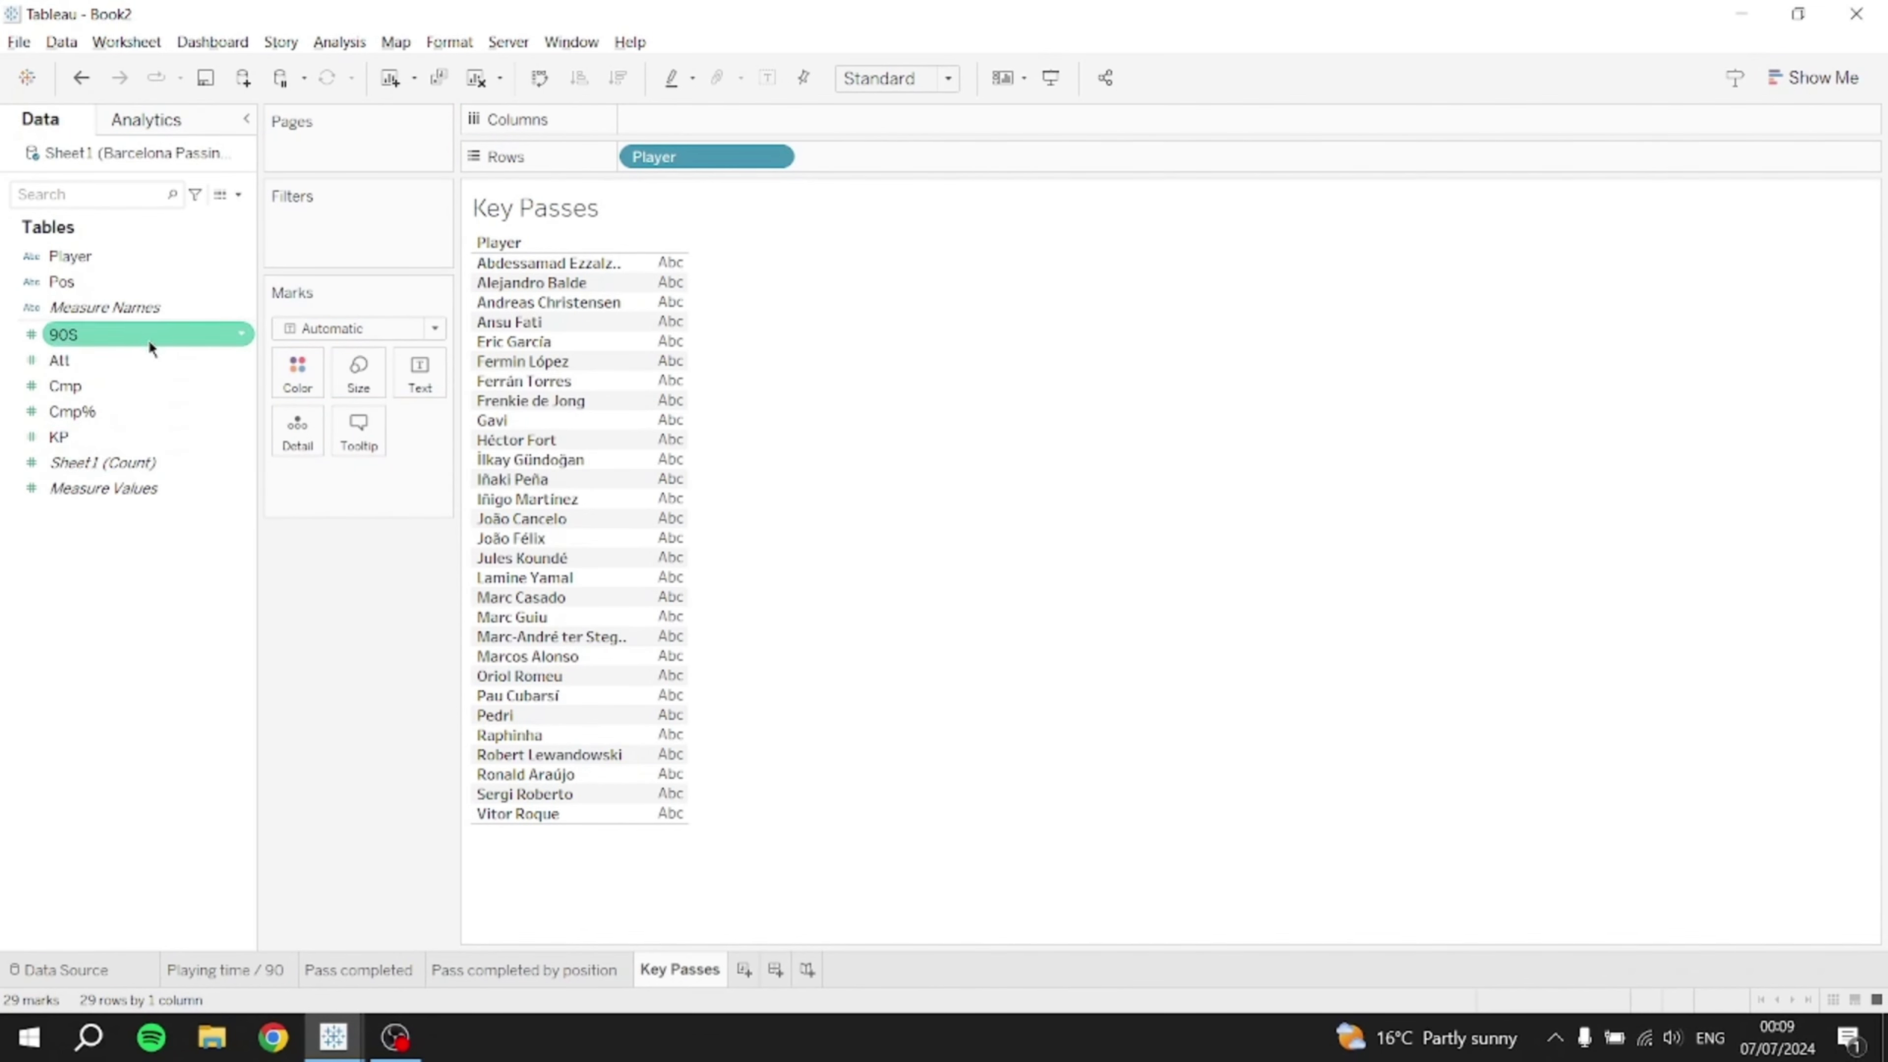
drag(74, 429, 697, 119)
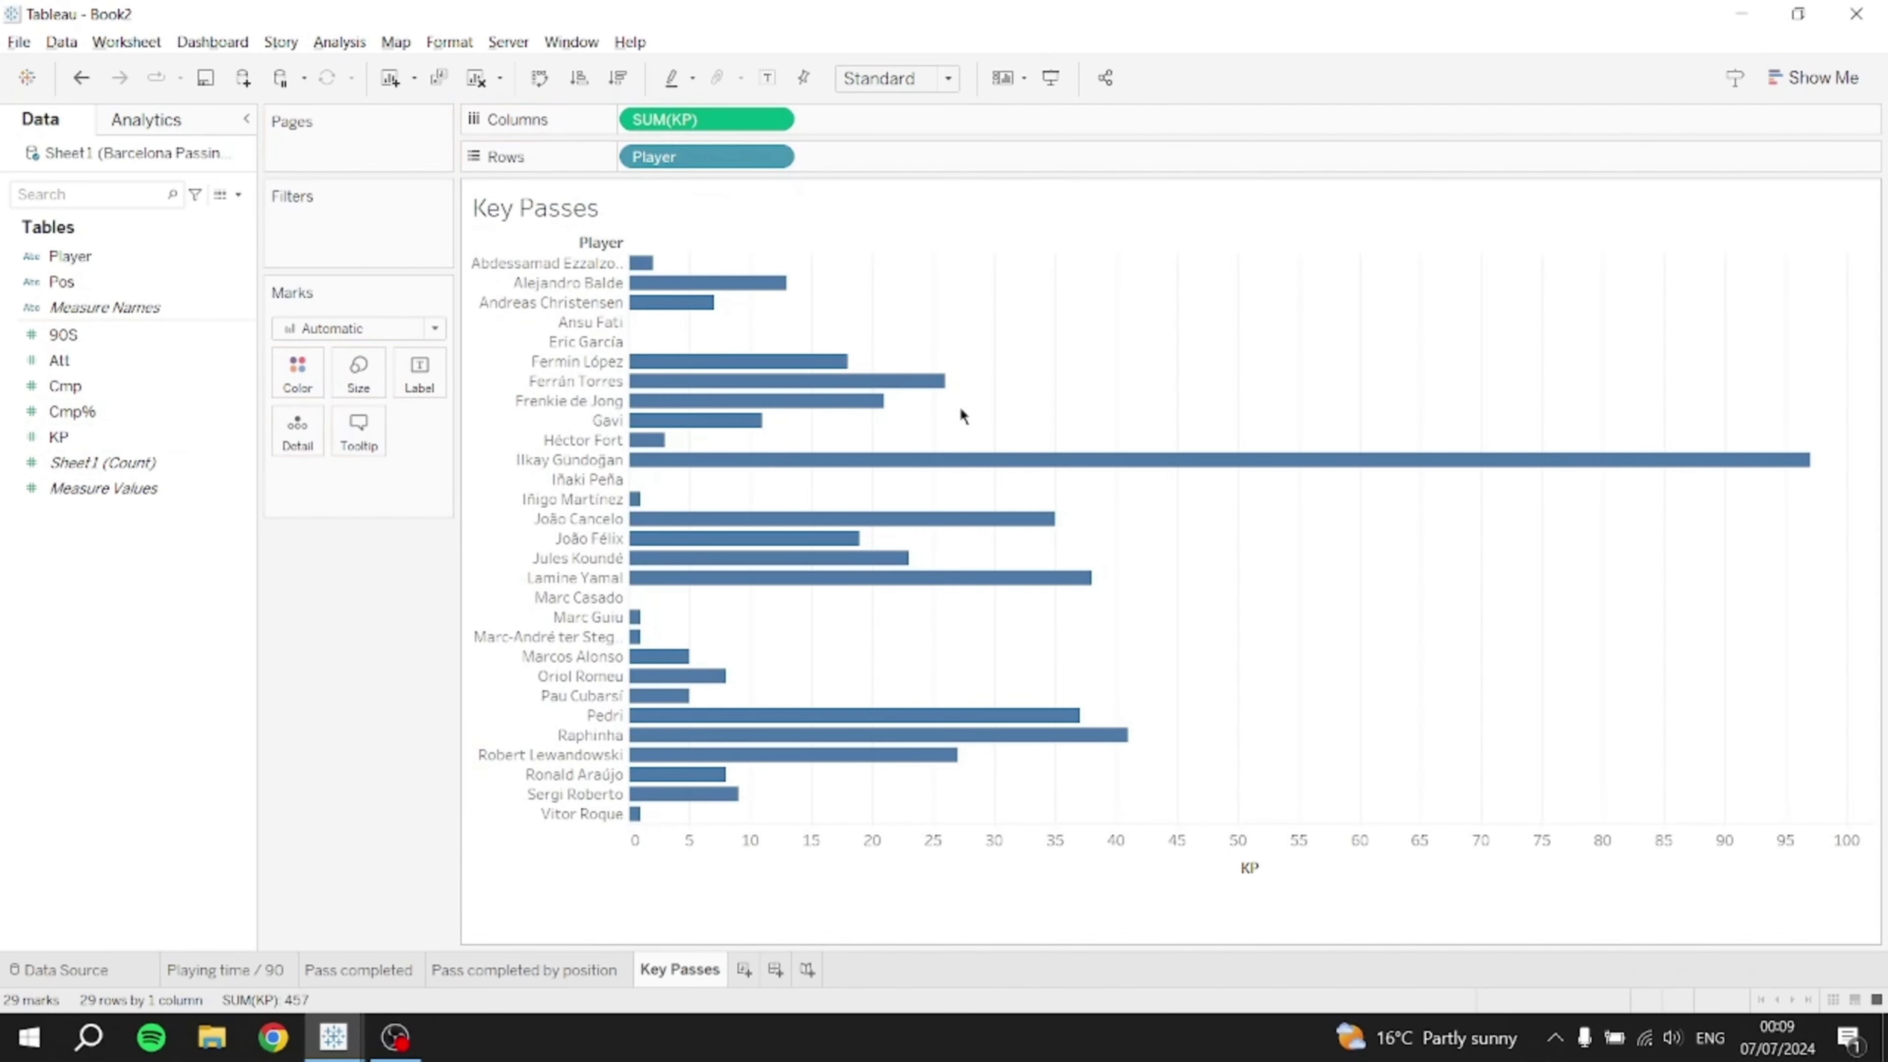
- Swap the rows and columns of the Key Passes chart to get vertical bars like those in the finished dashboard
mouse_move(1153, 475)
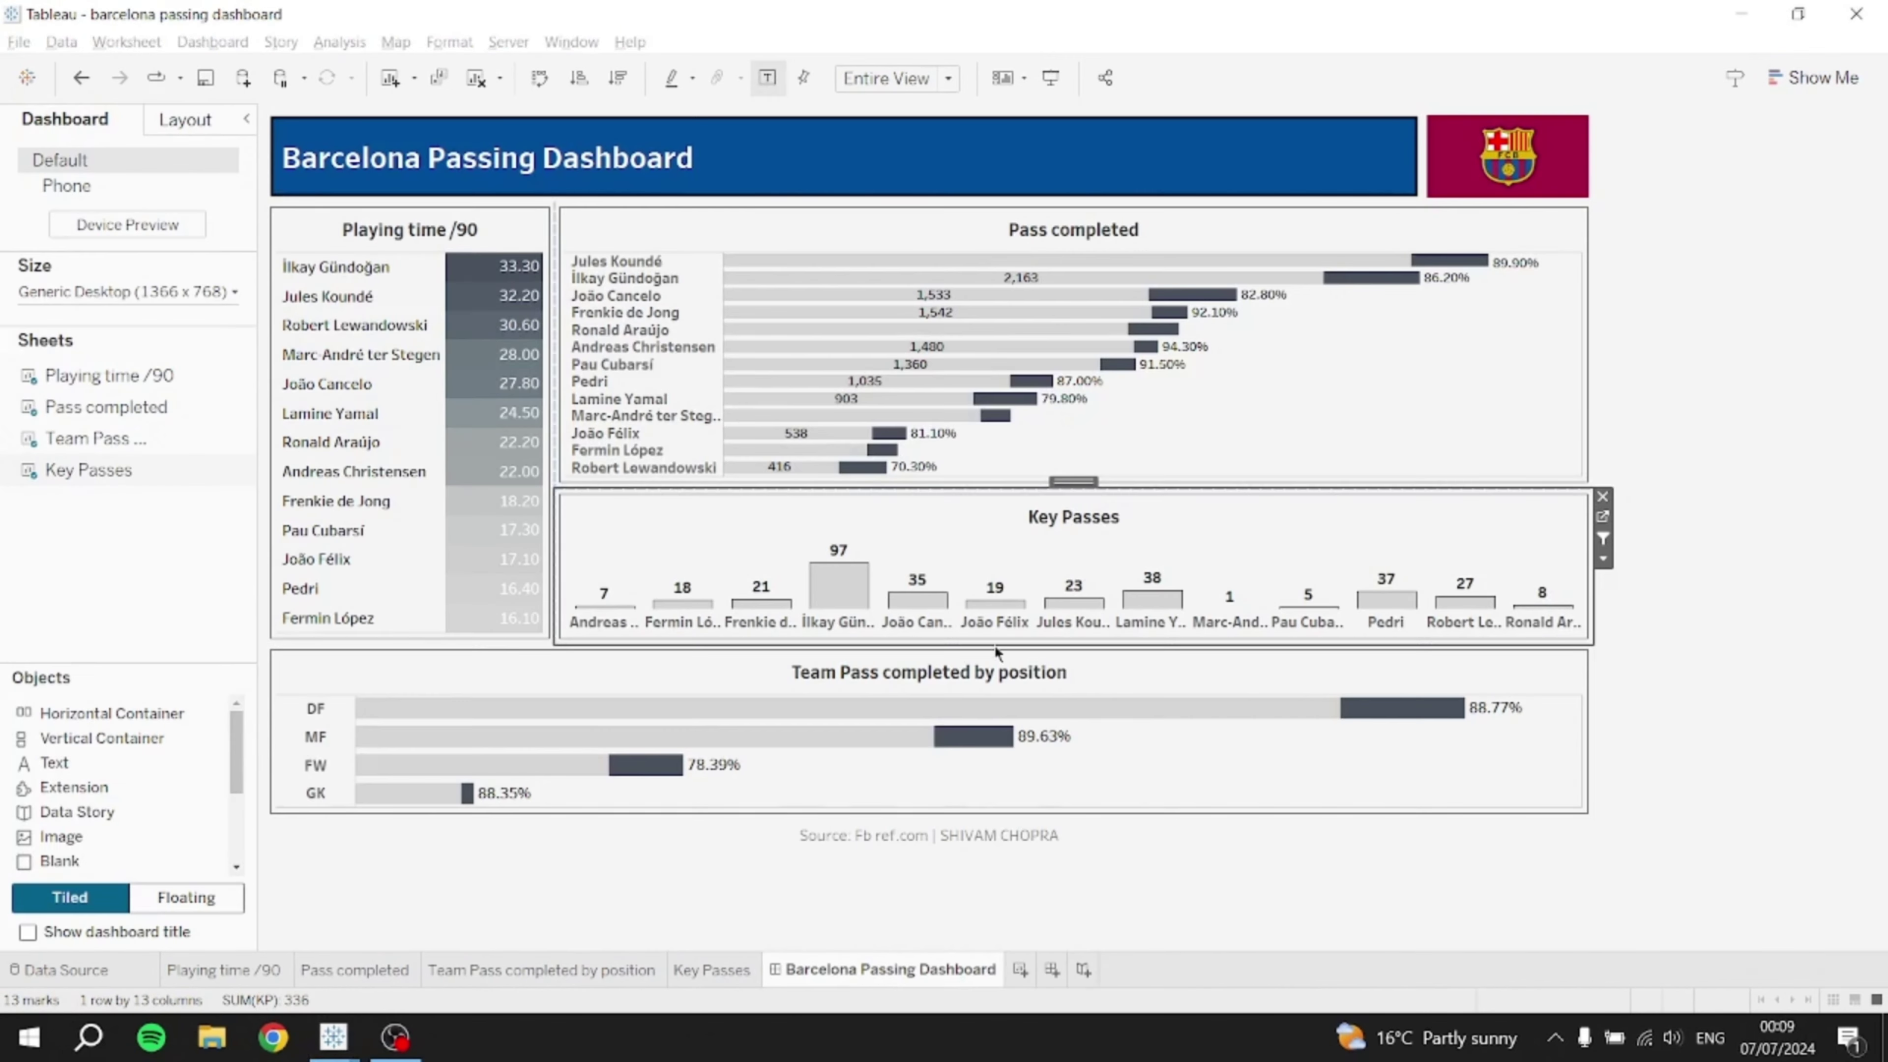
mouse_move(855, 592)
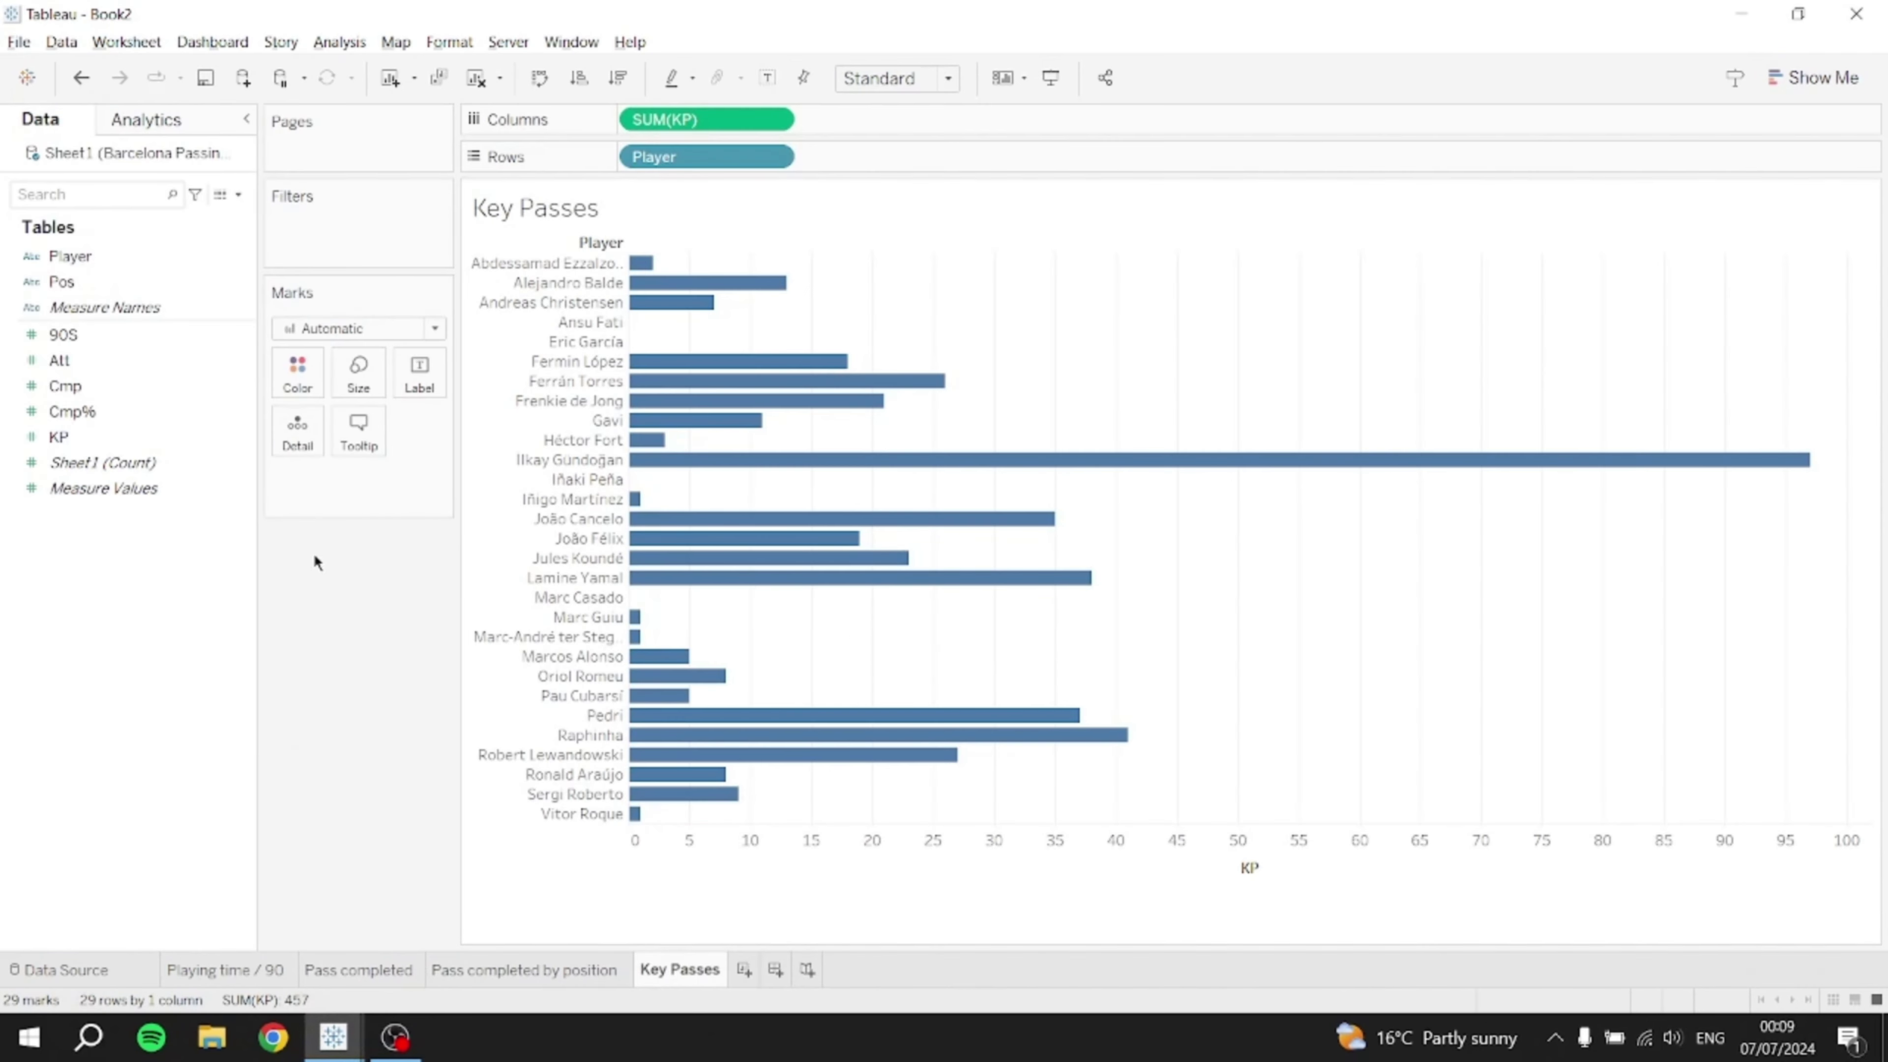
click(538, 78)
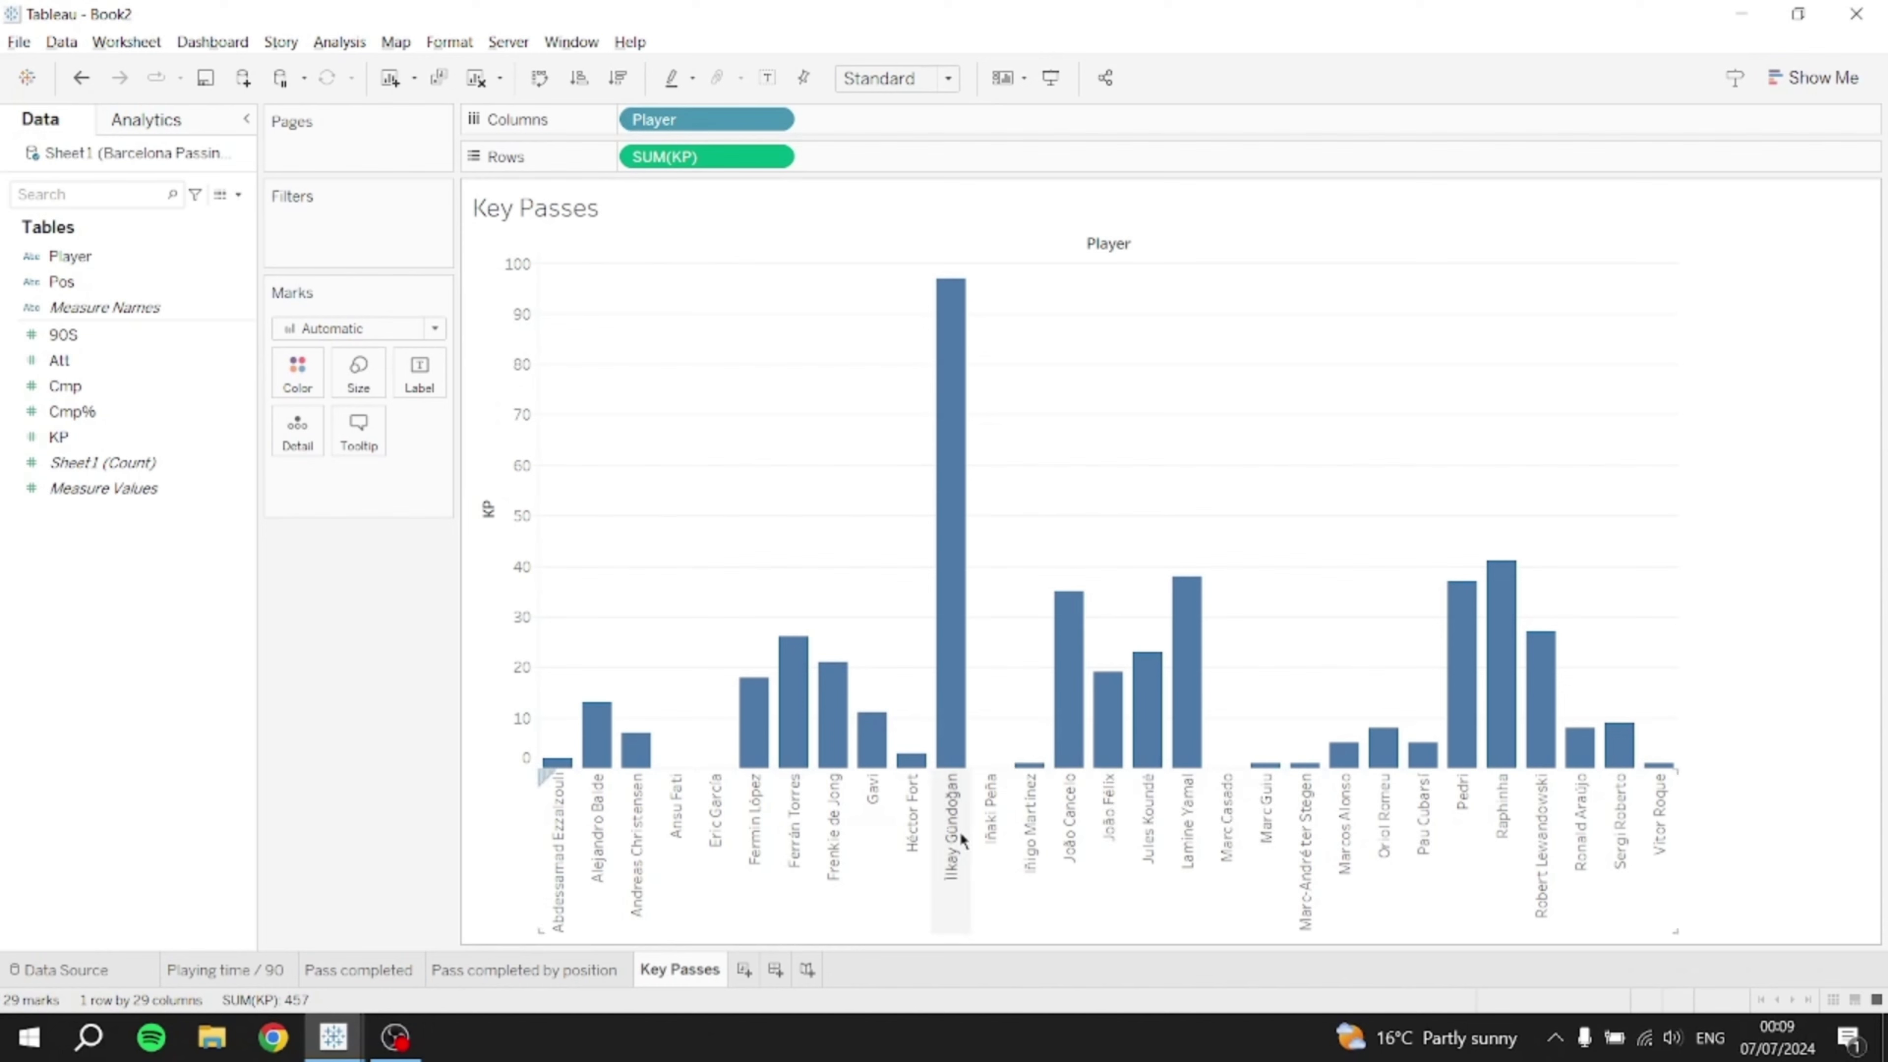
- Filter the Key Passes chart by the average of 90S, with a range of values starting at 16
drag(63, 334, 332, 258)
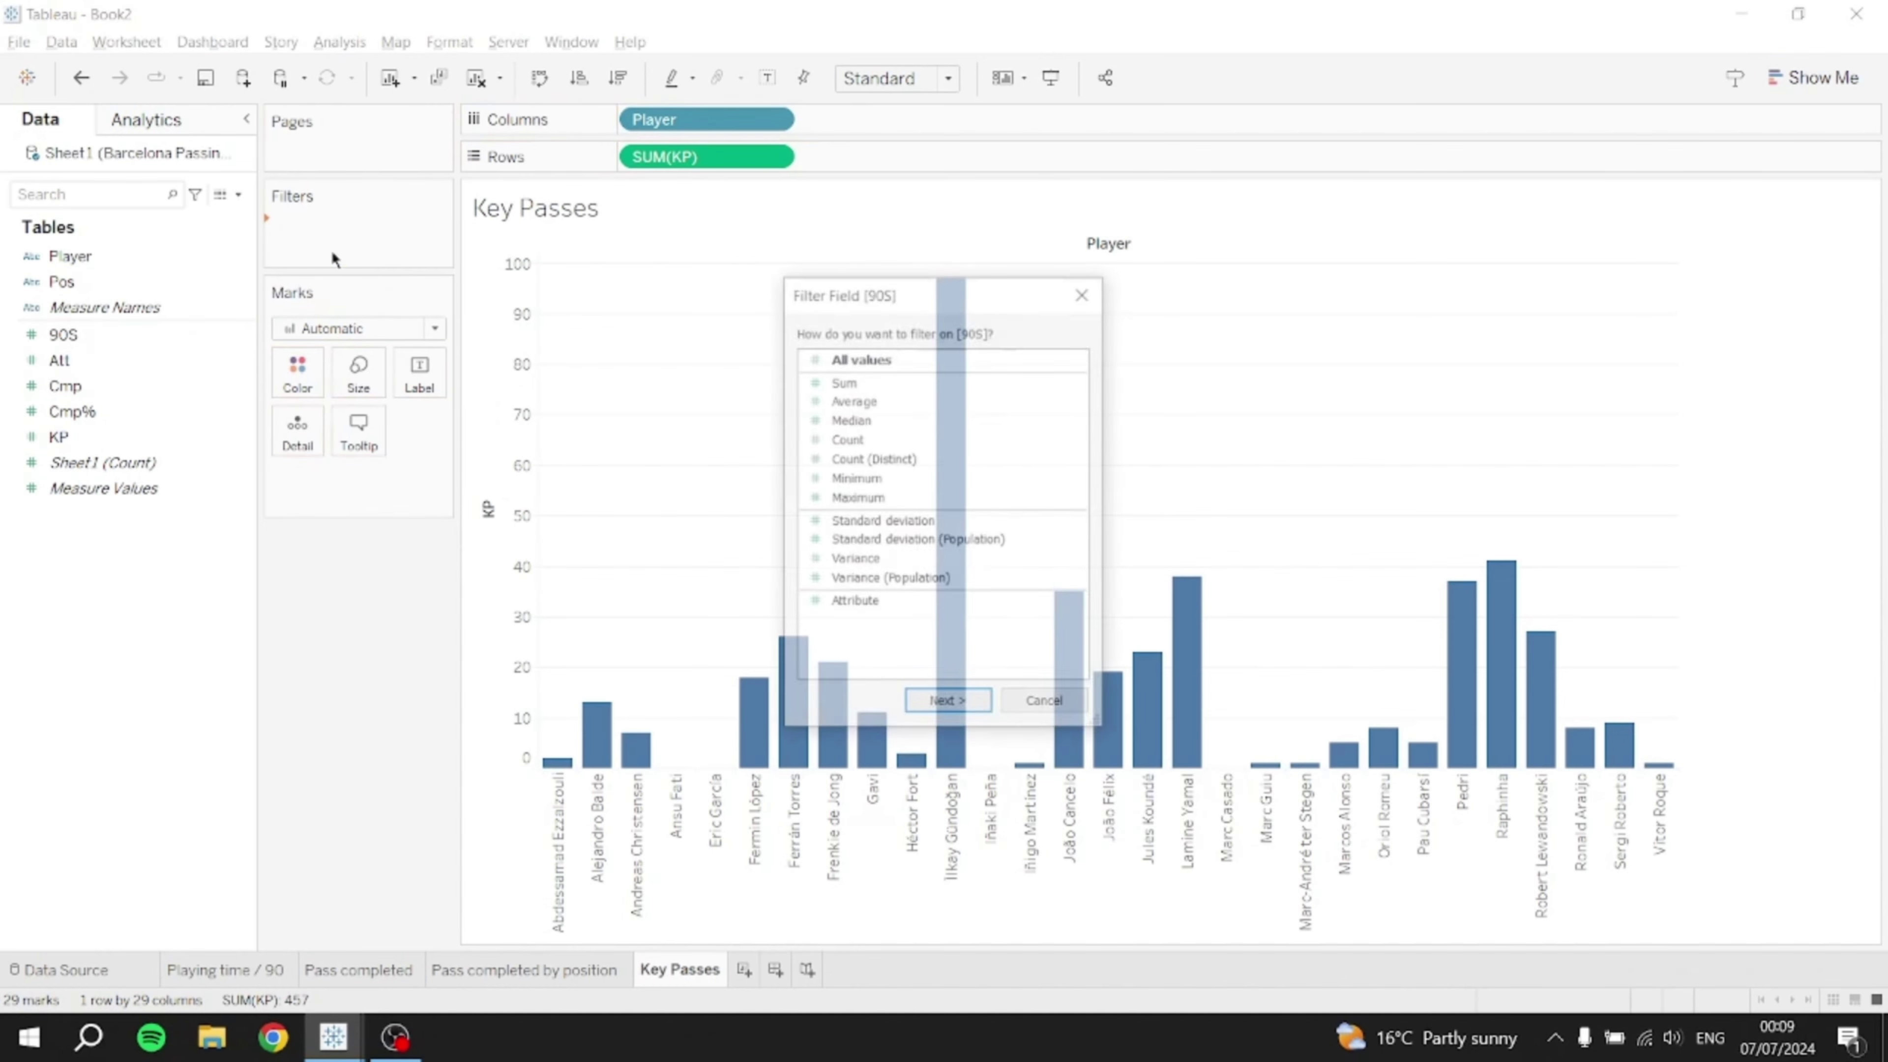
click(855, 401)
click(963, 697)
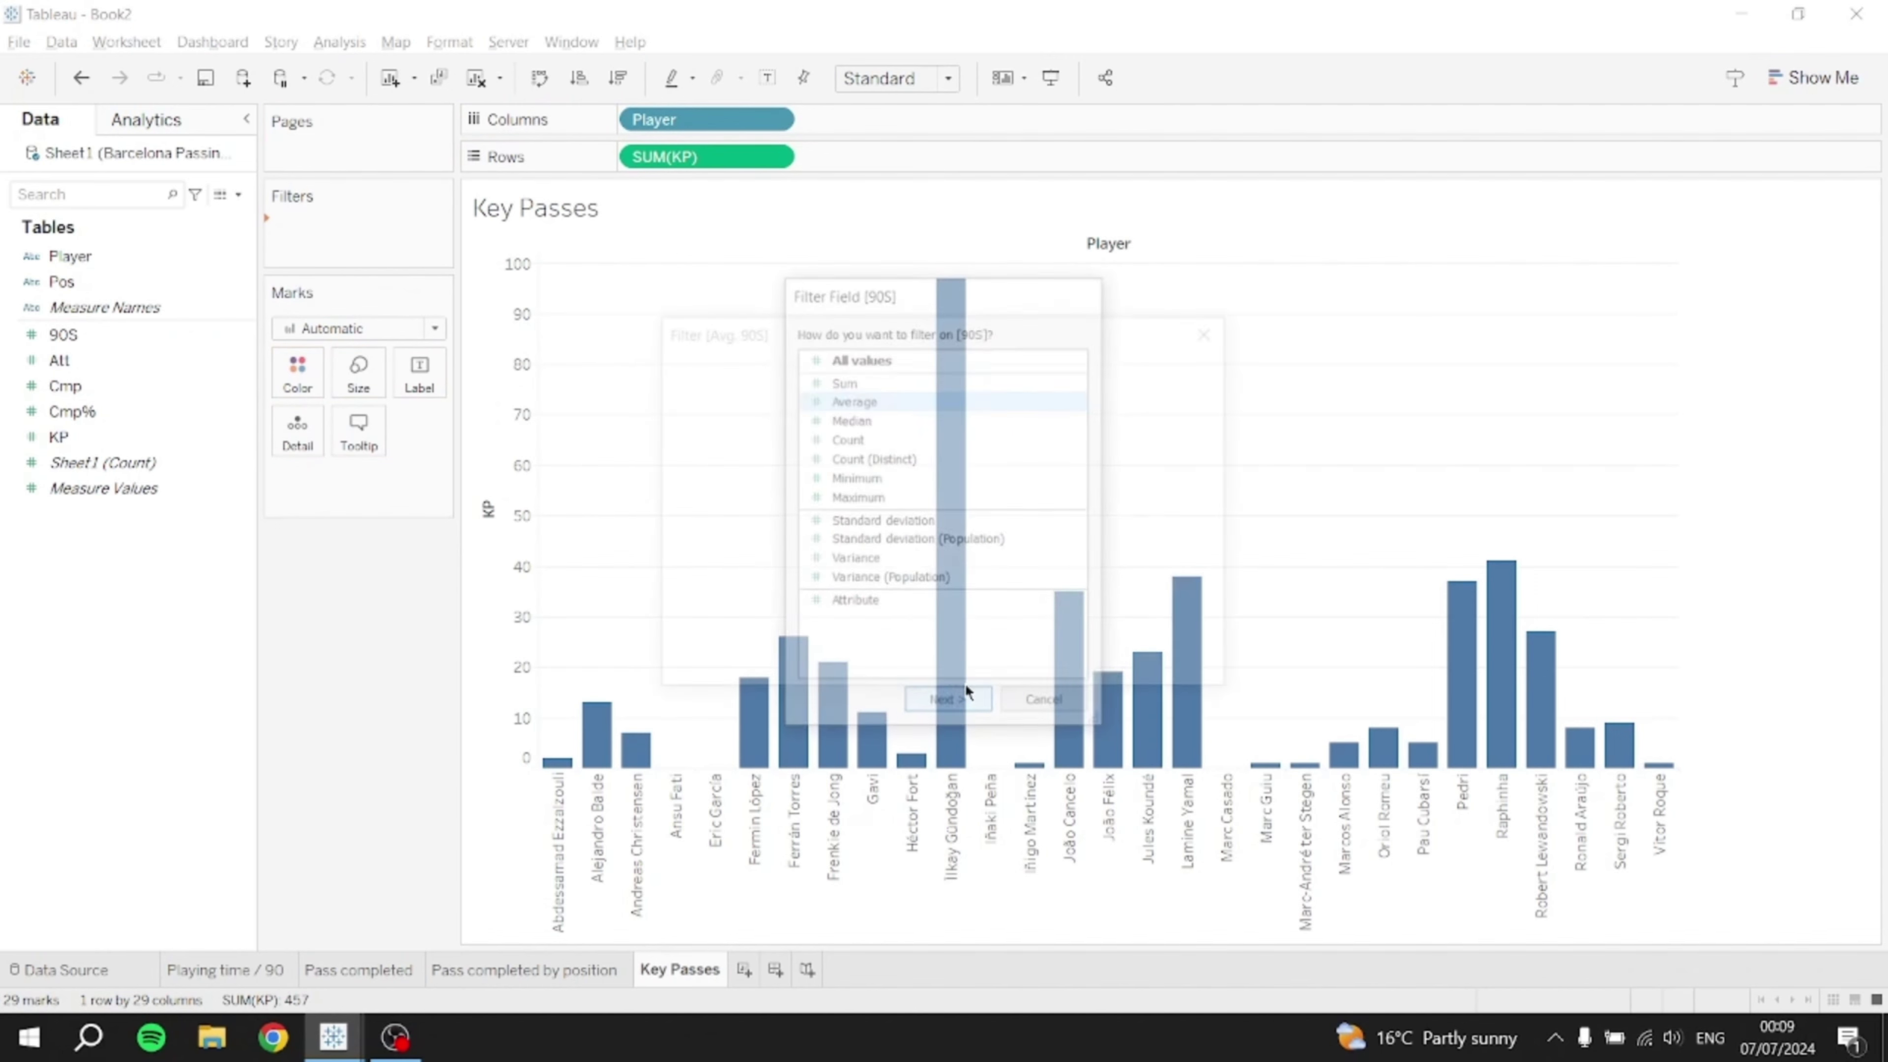
text(16)
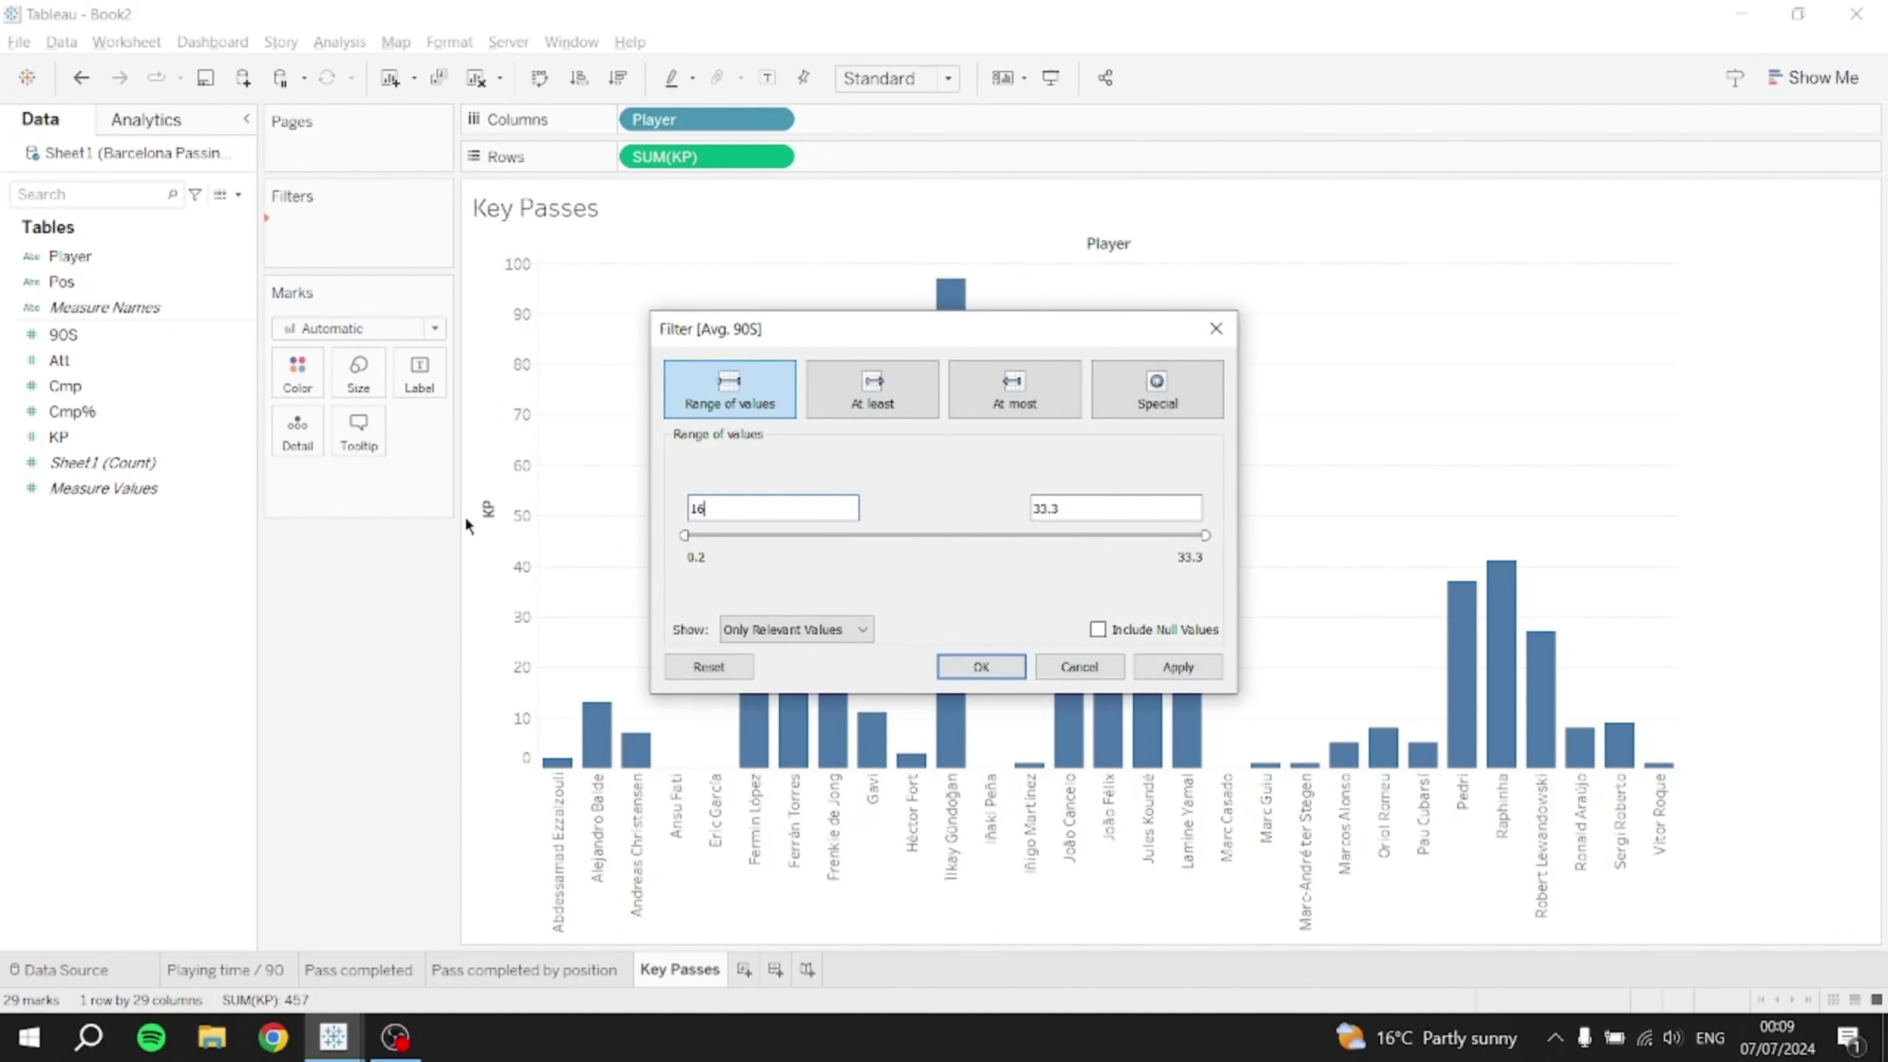
click(1159, 666)
click(977, 675)
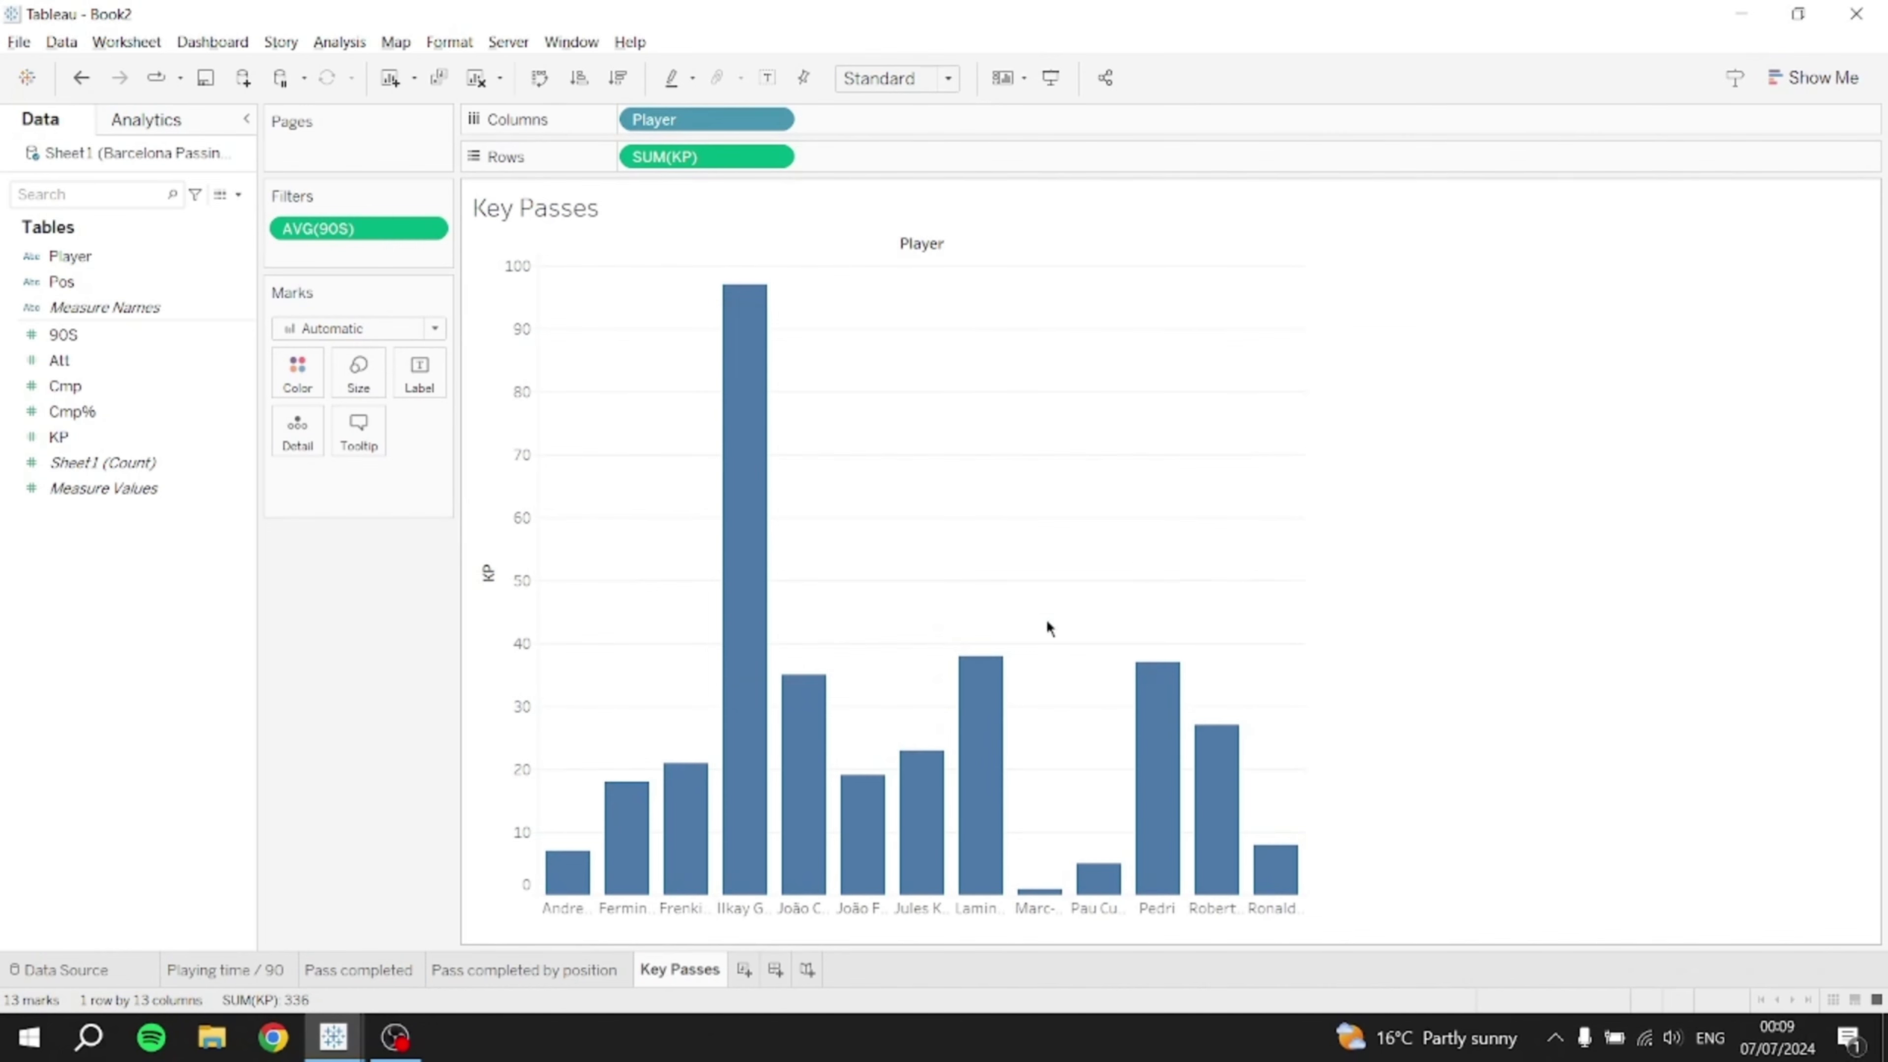
- Fit the Key Passes chart to the entire view and hide the header of the KP axis
click(940, 82)
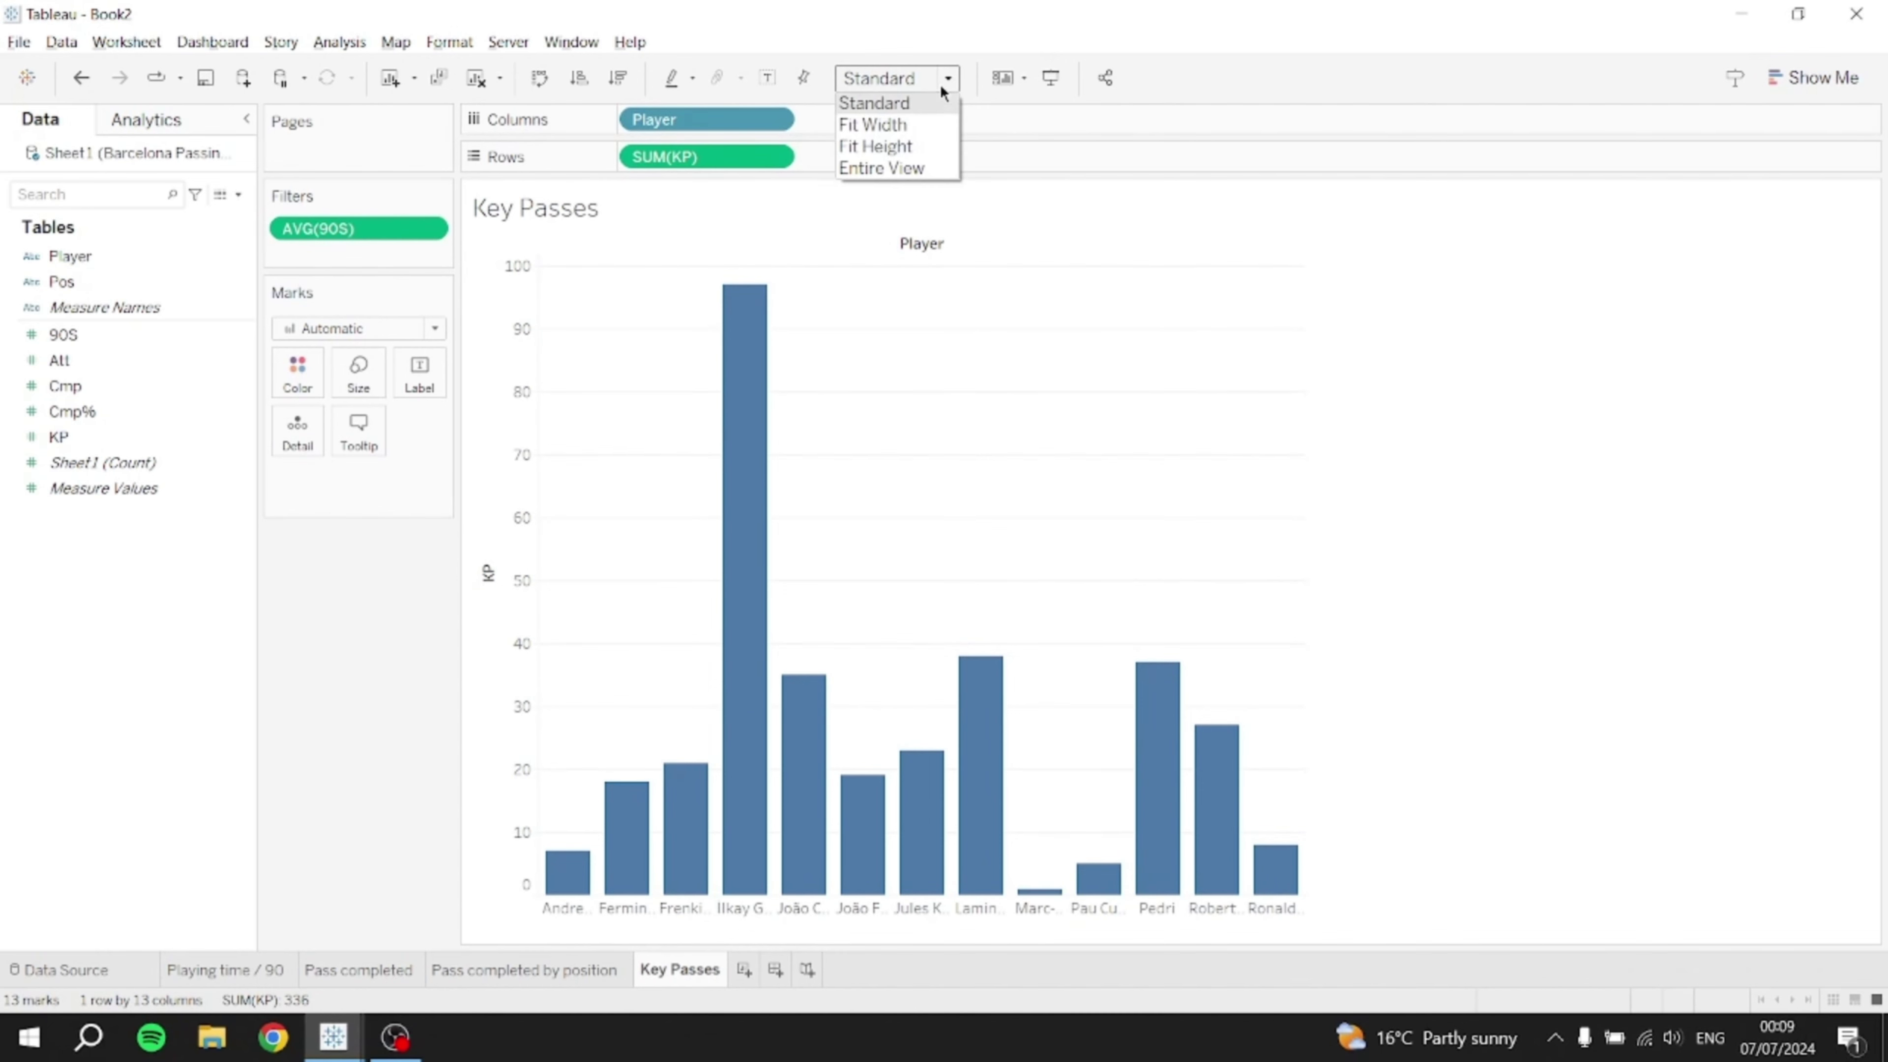
click(922, 167)
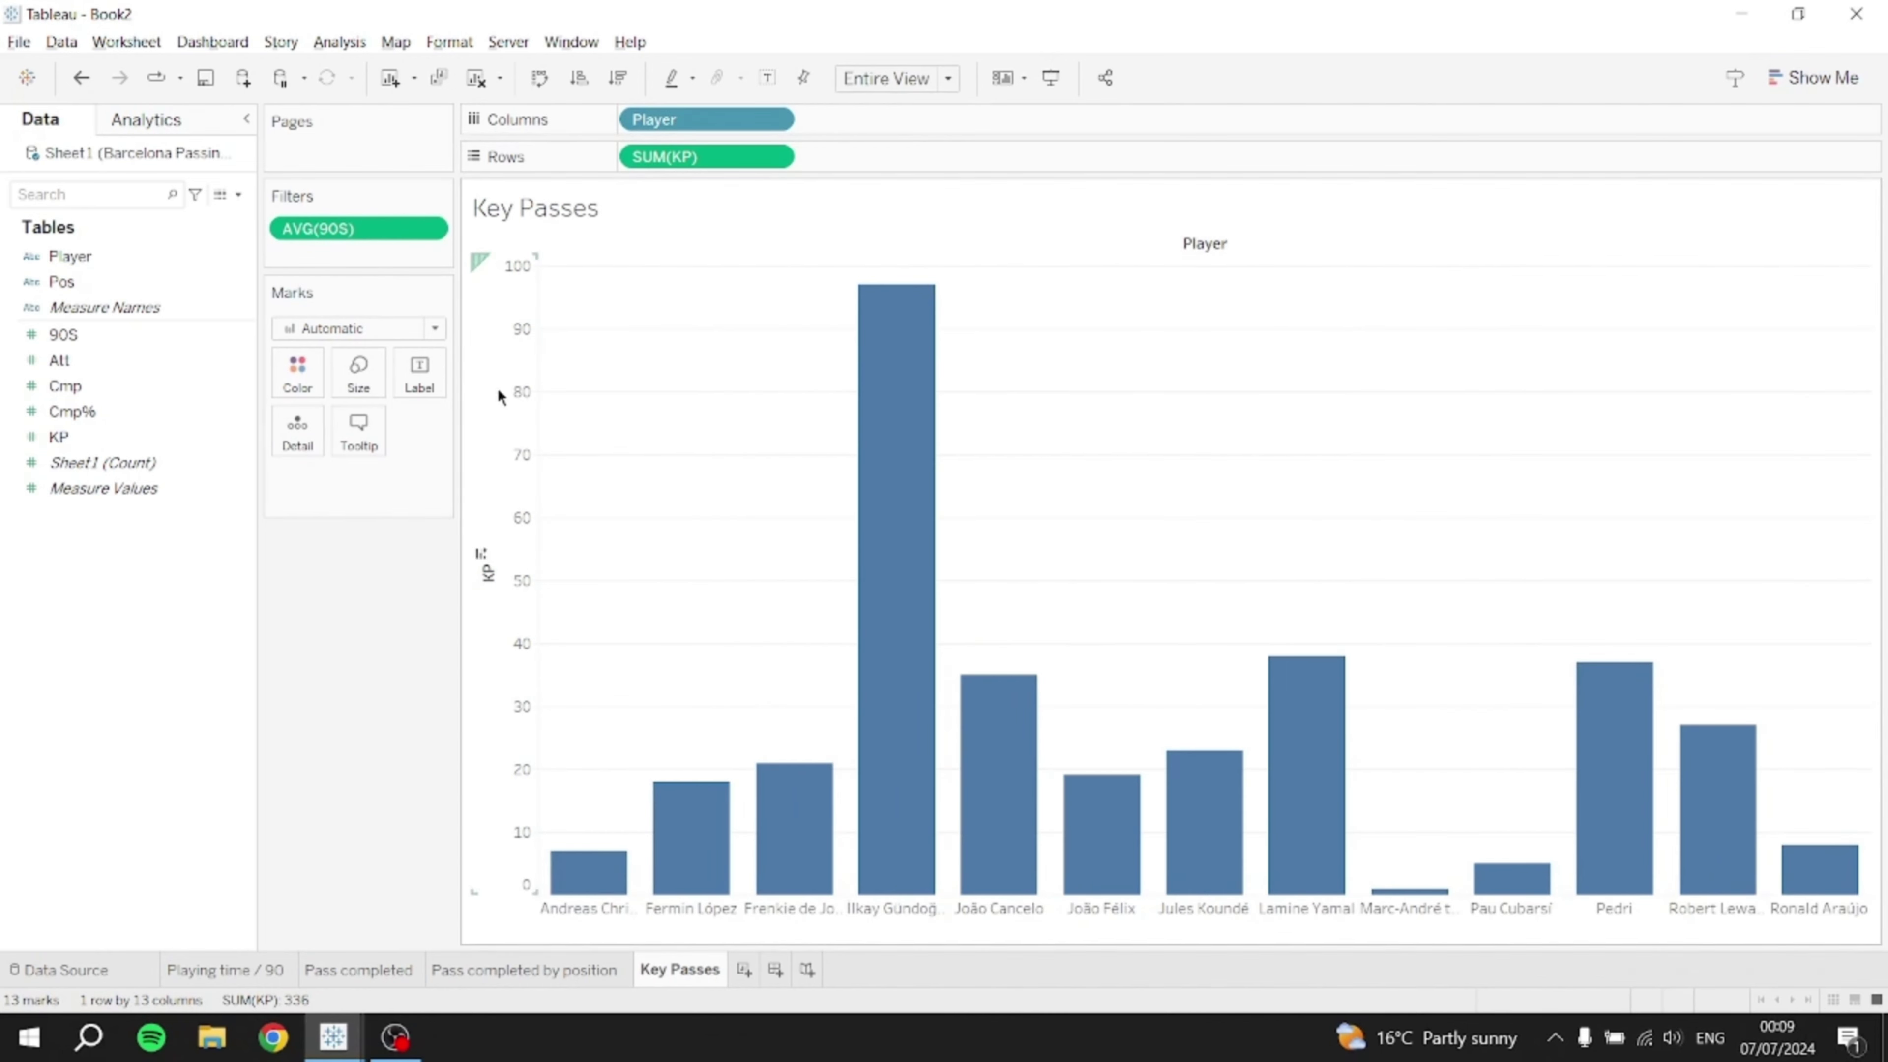
right_click(506, 424)
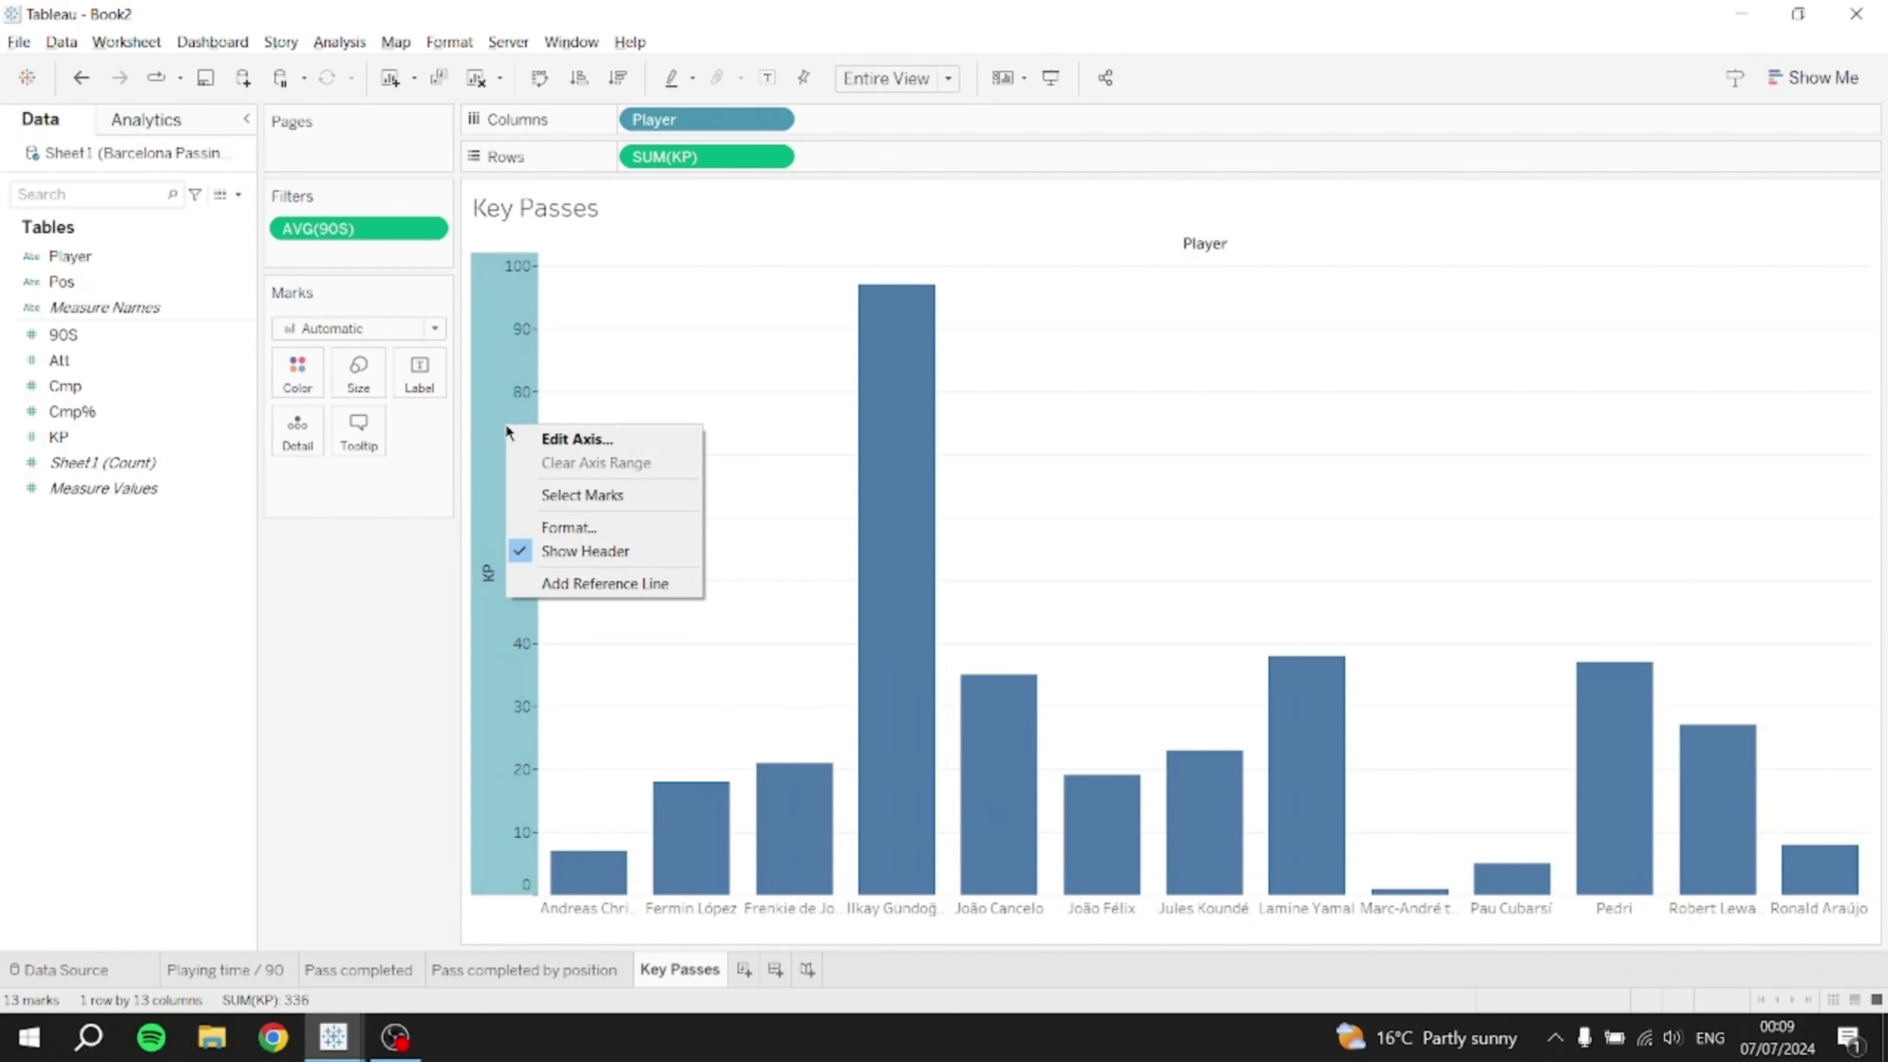
click(564, 552)
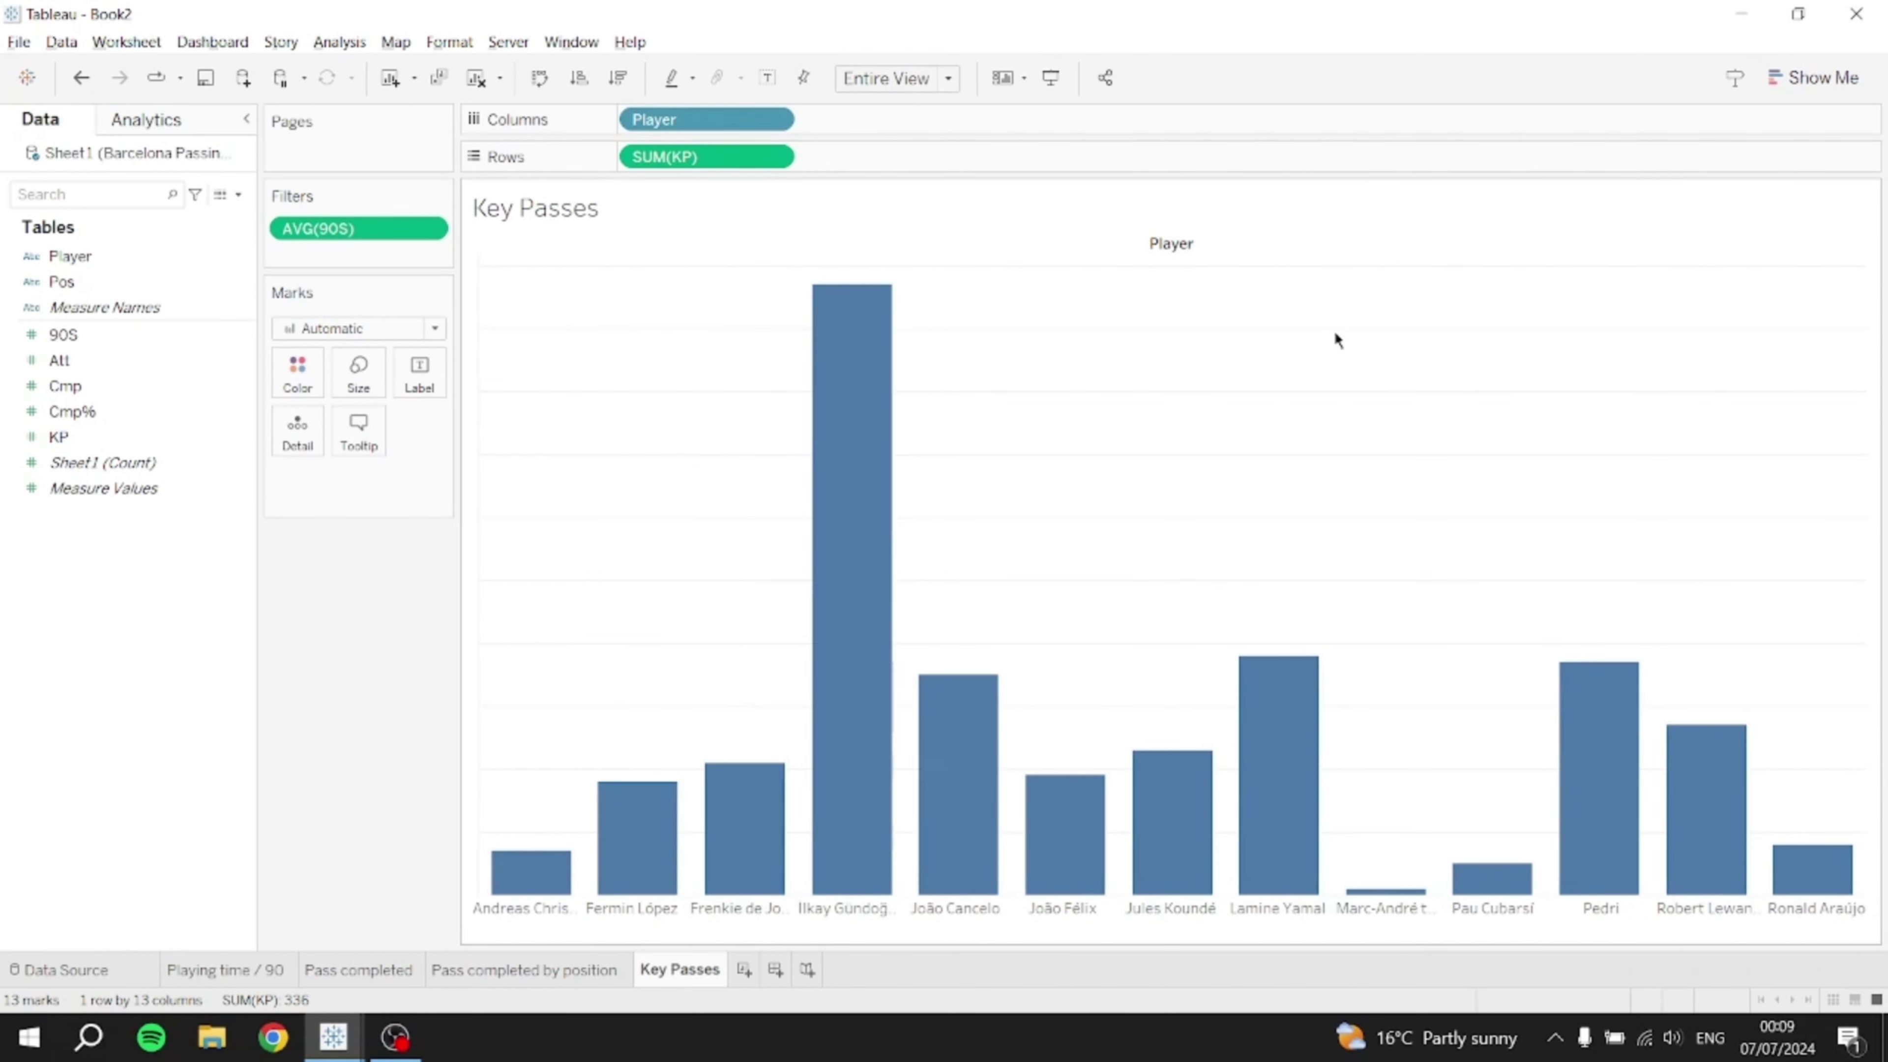
- Hide the Player field label for columns above the Key Passes bars
right_click(1184, 246)
click(1183, 244)
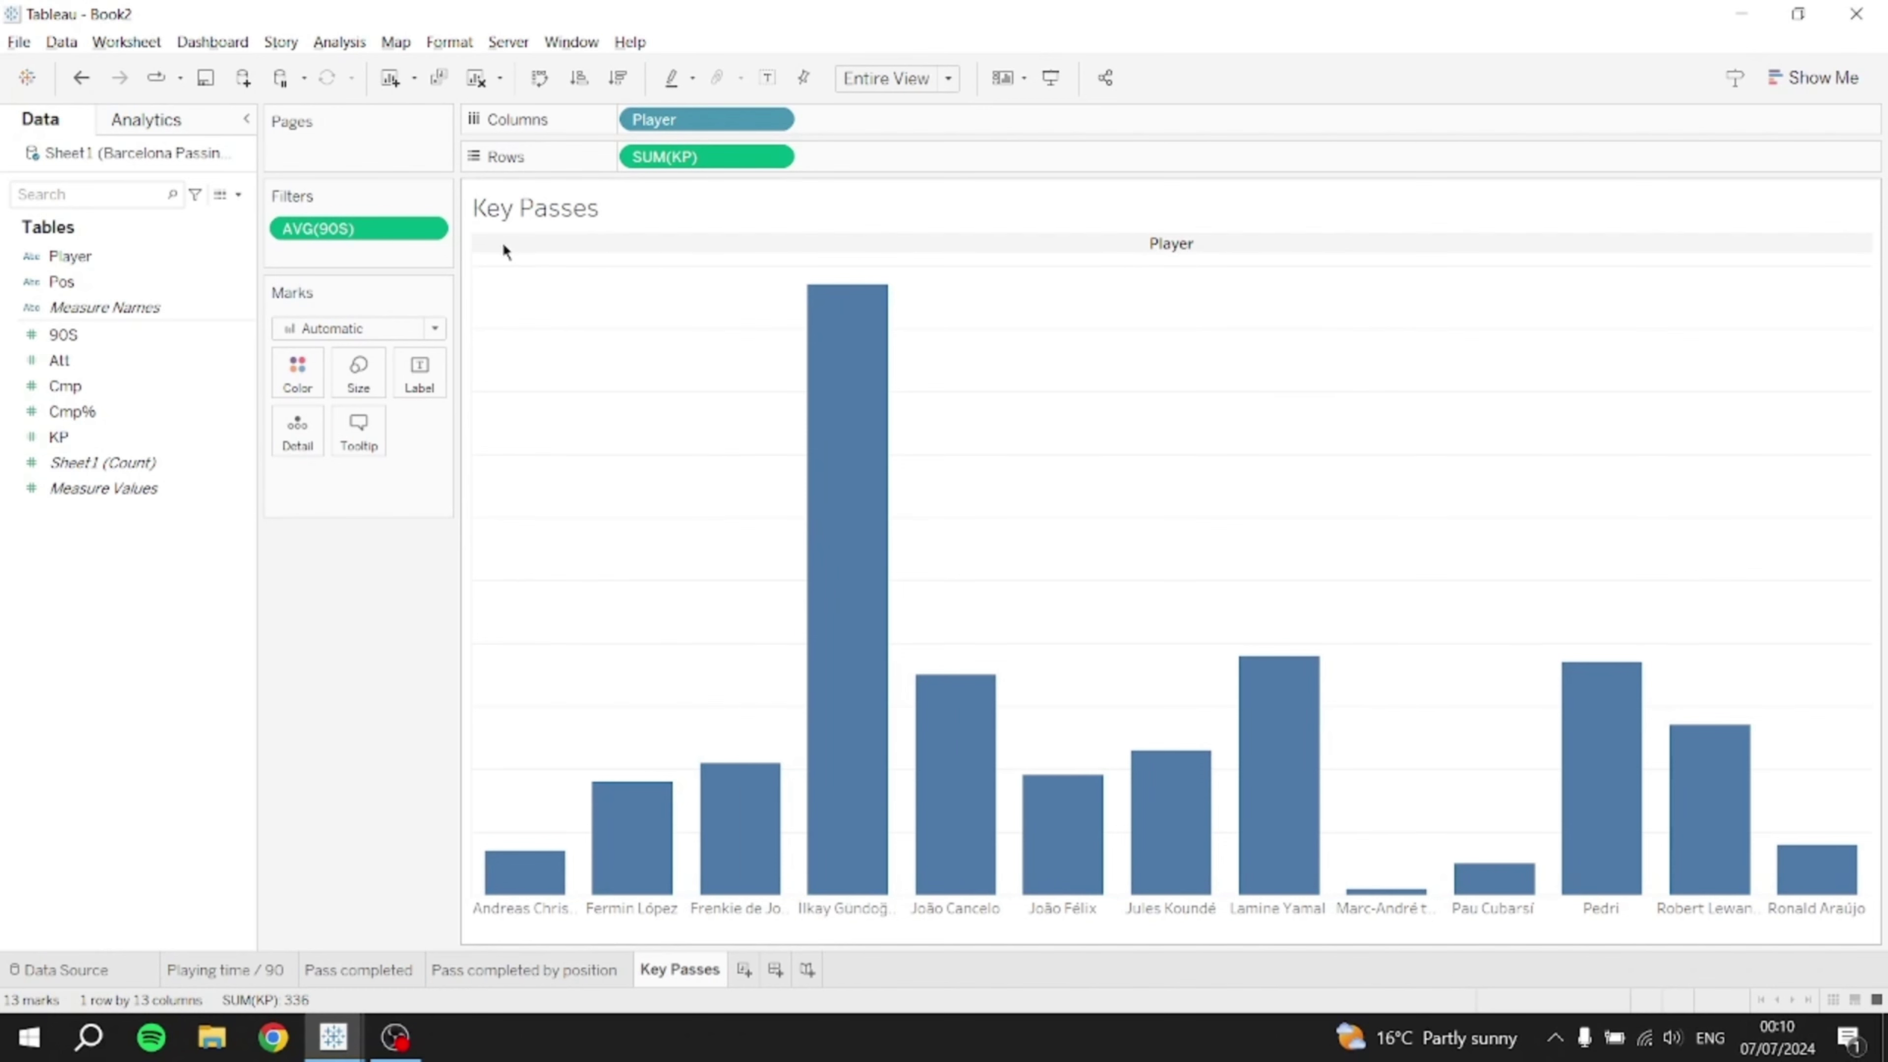
right_click(532, 239)
click(654, 333)
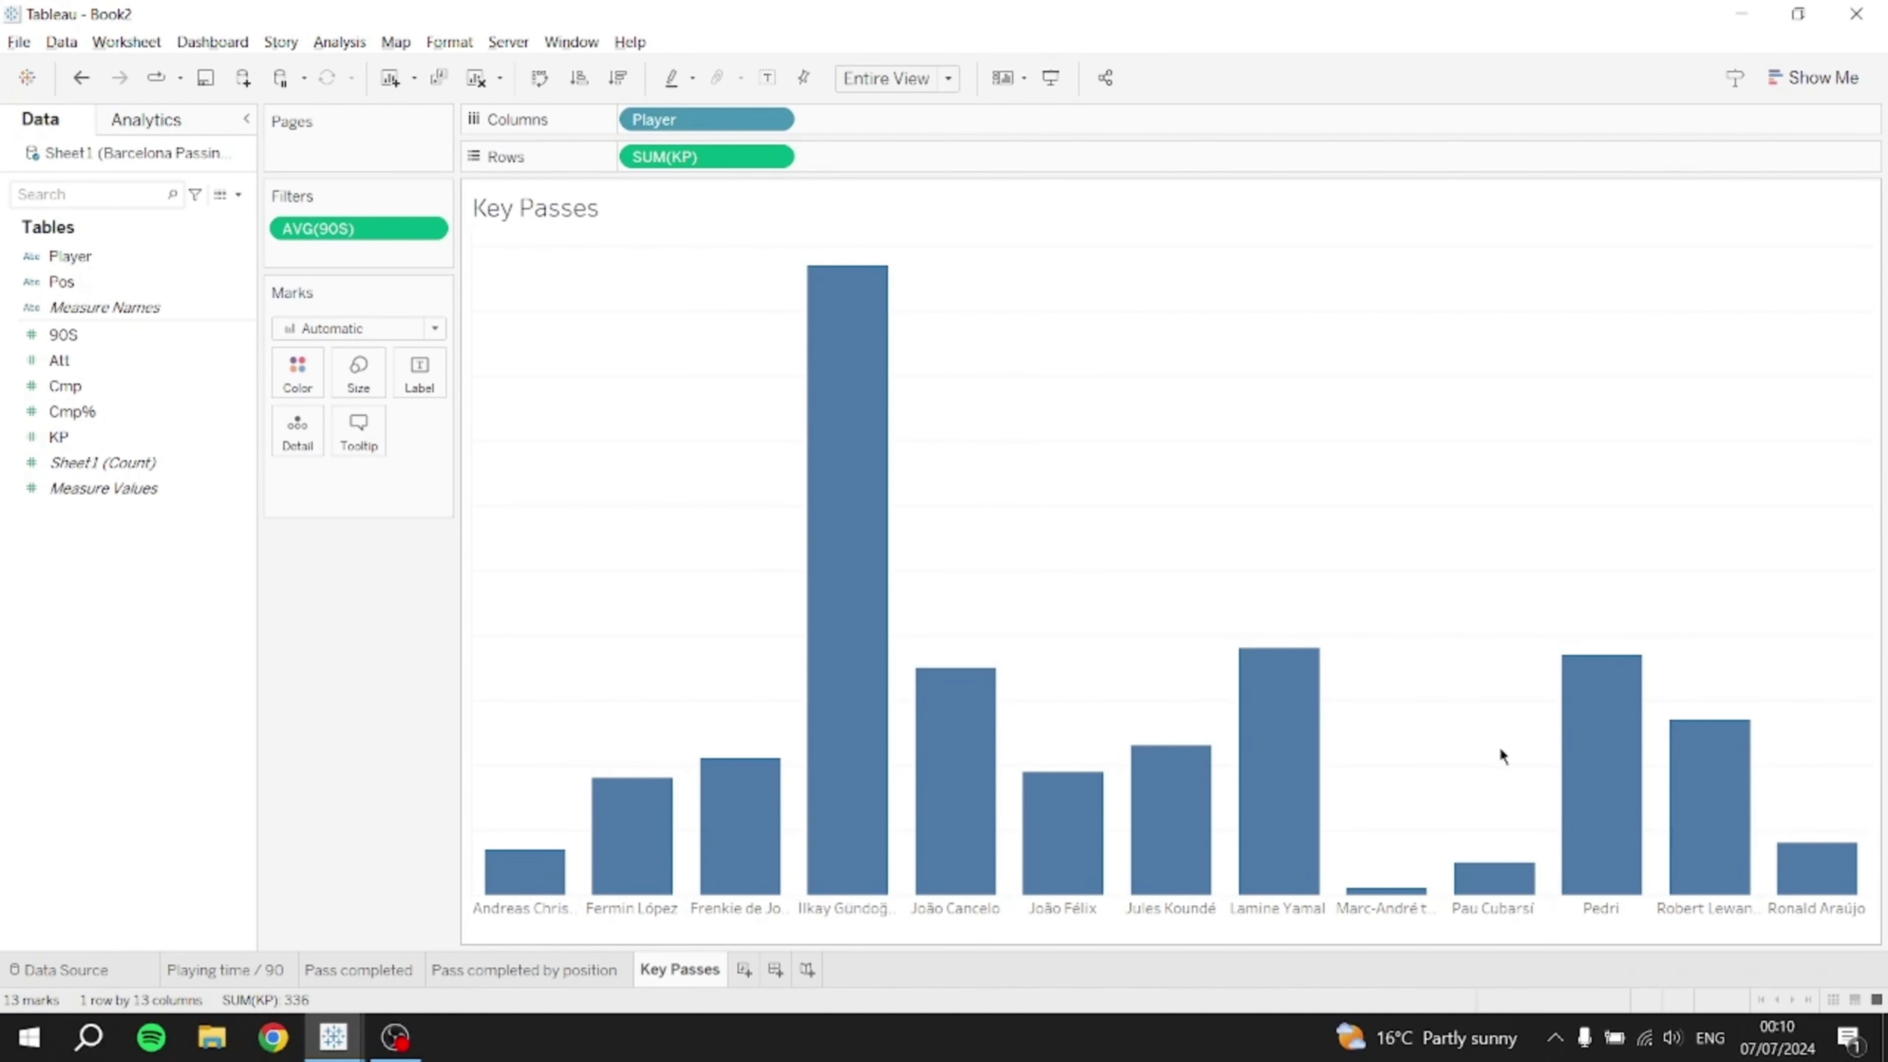
- Show mark labels on the Key Passes bars
click(415, 366)
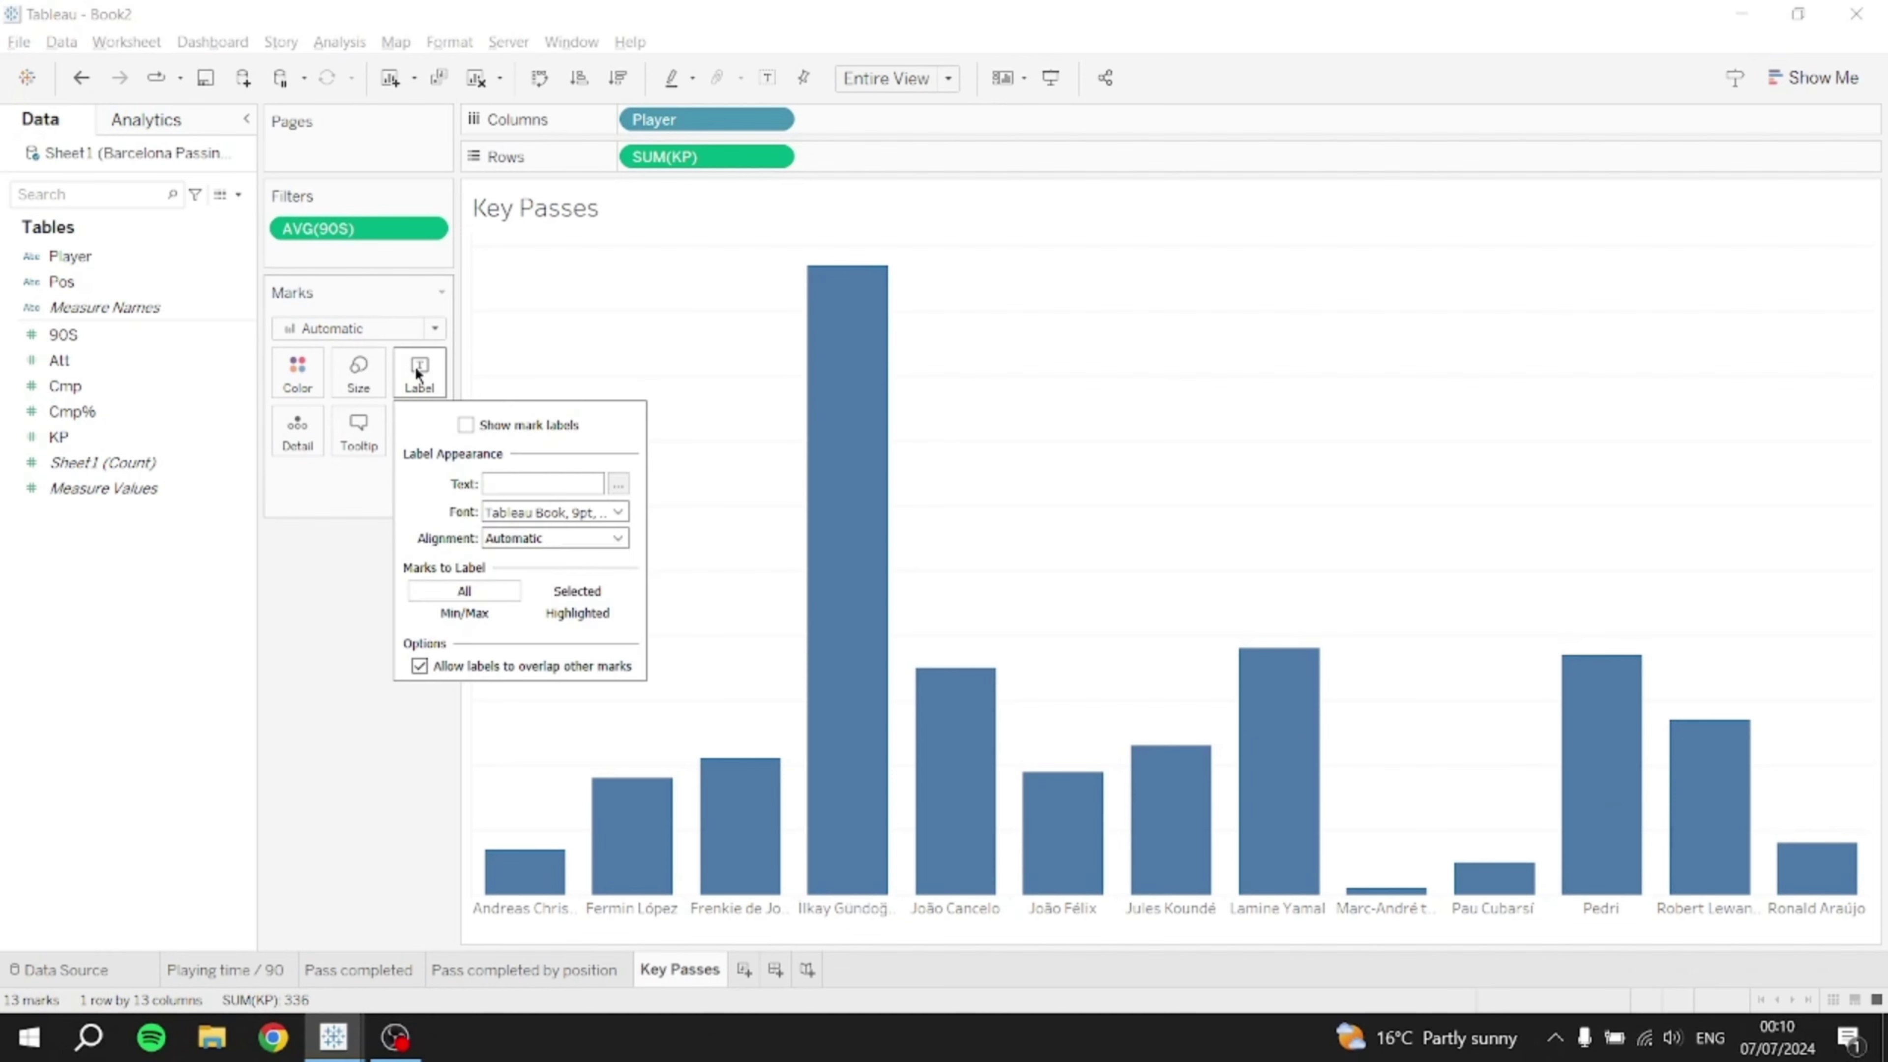
click(466, 425)
click(283, 614)
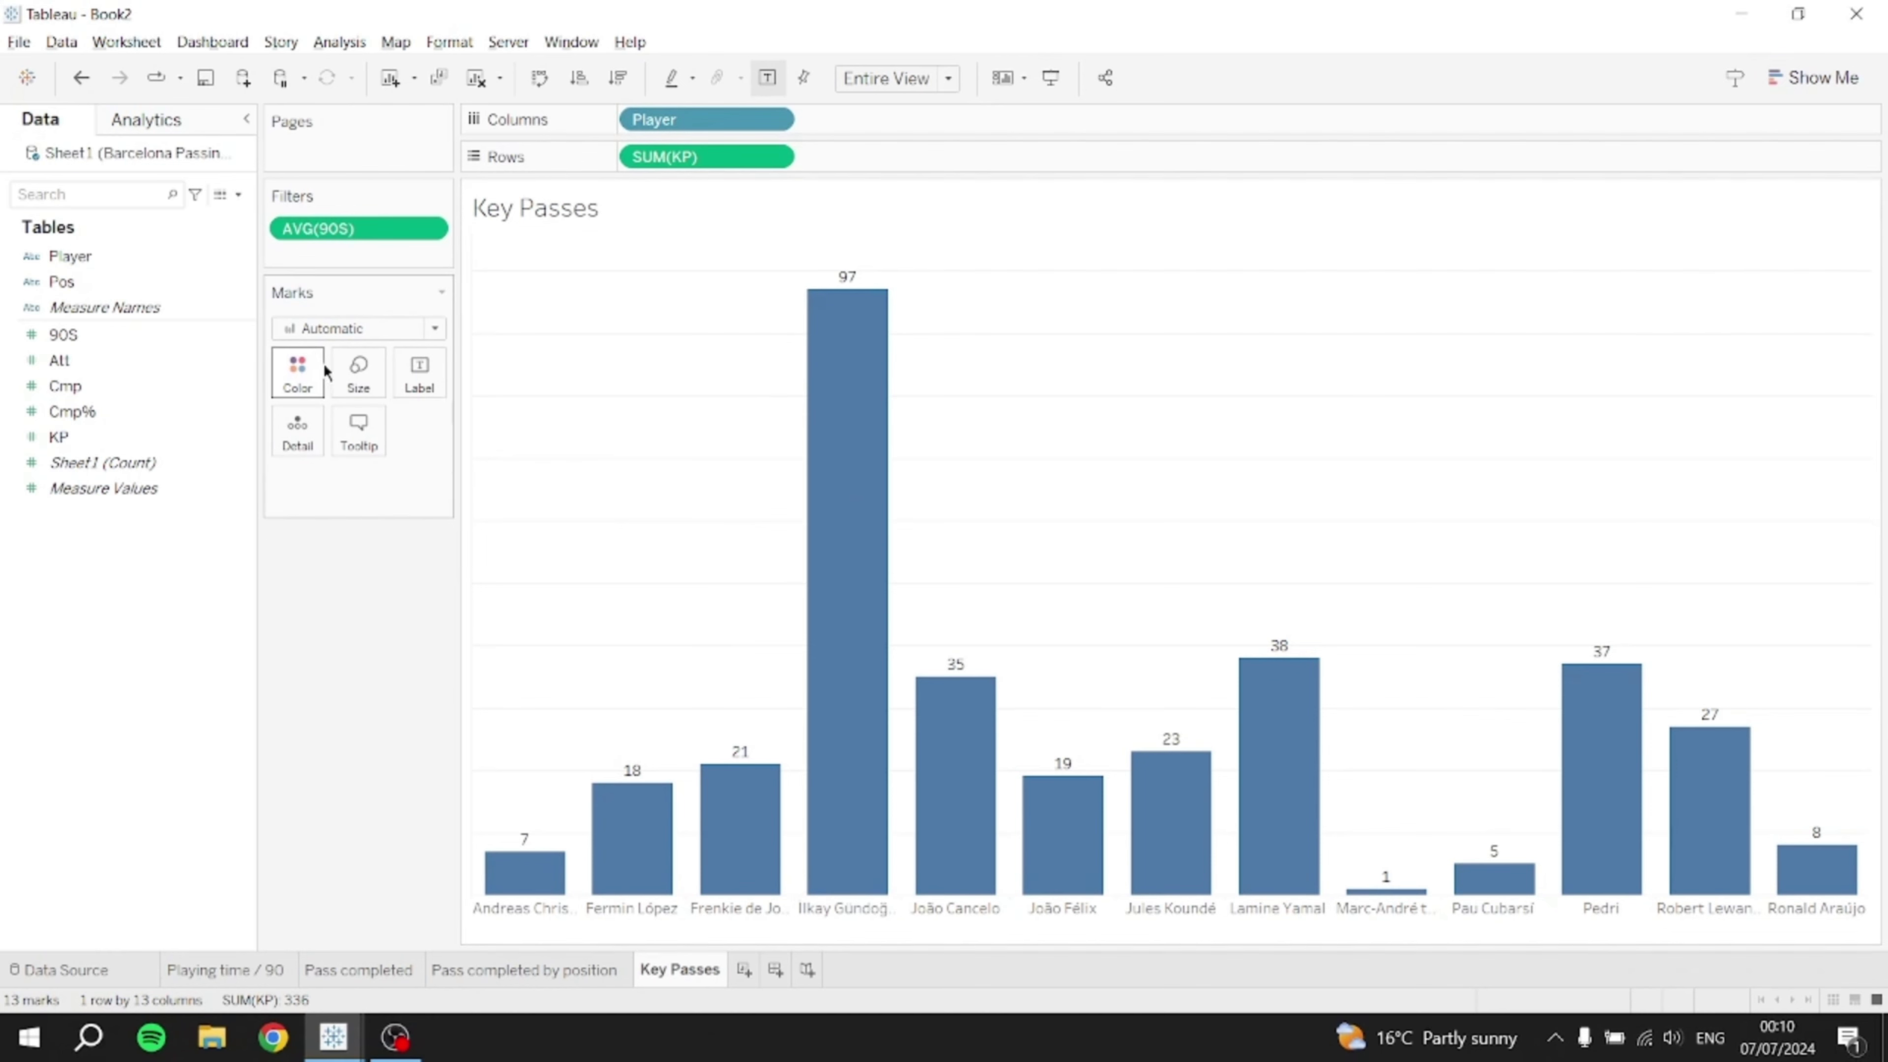
- Color the Key Passes bars light grey and give them a black border
click(301, 372)
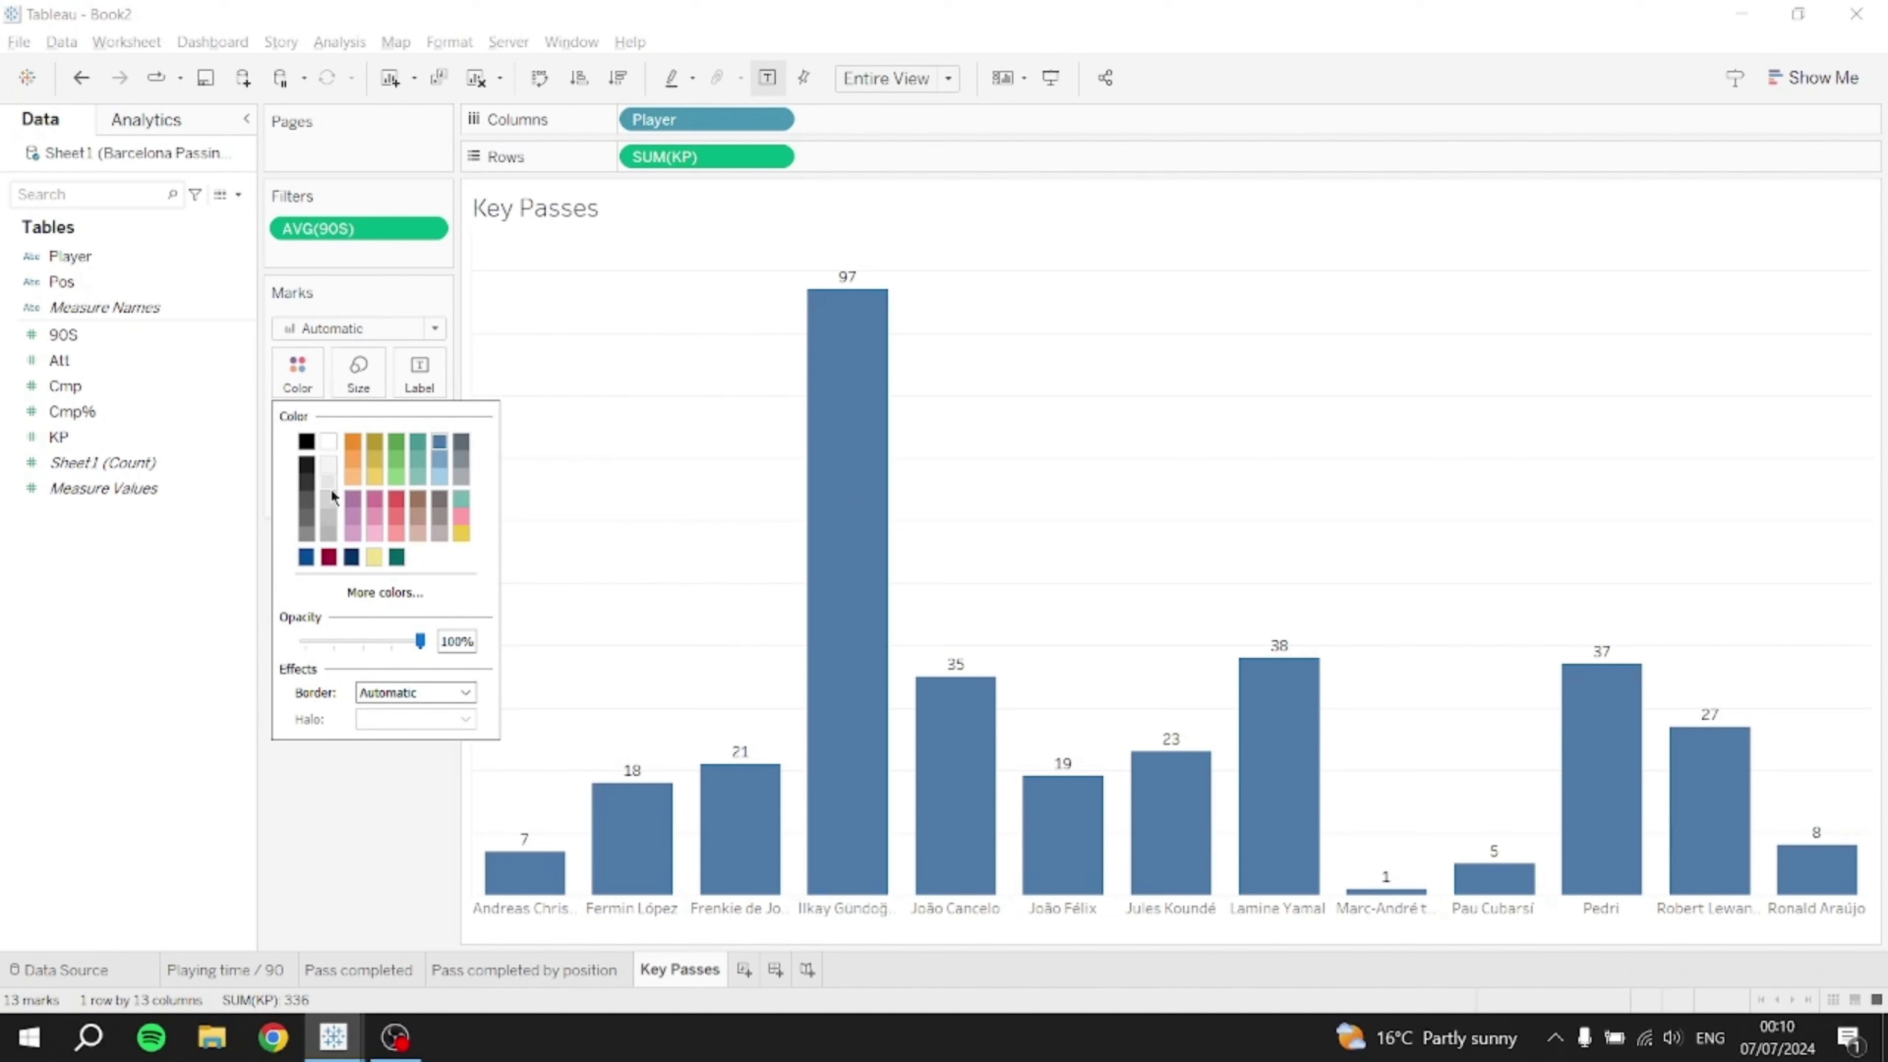
click(329, 489)
click(330, 504)
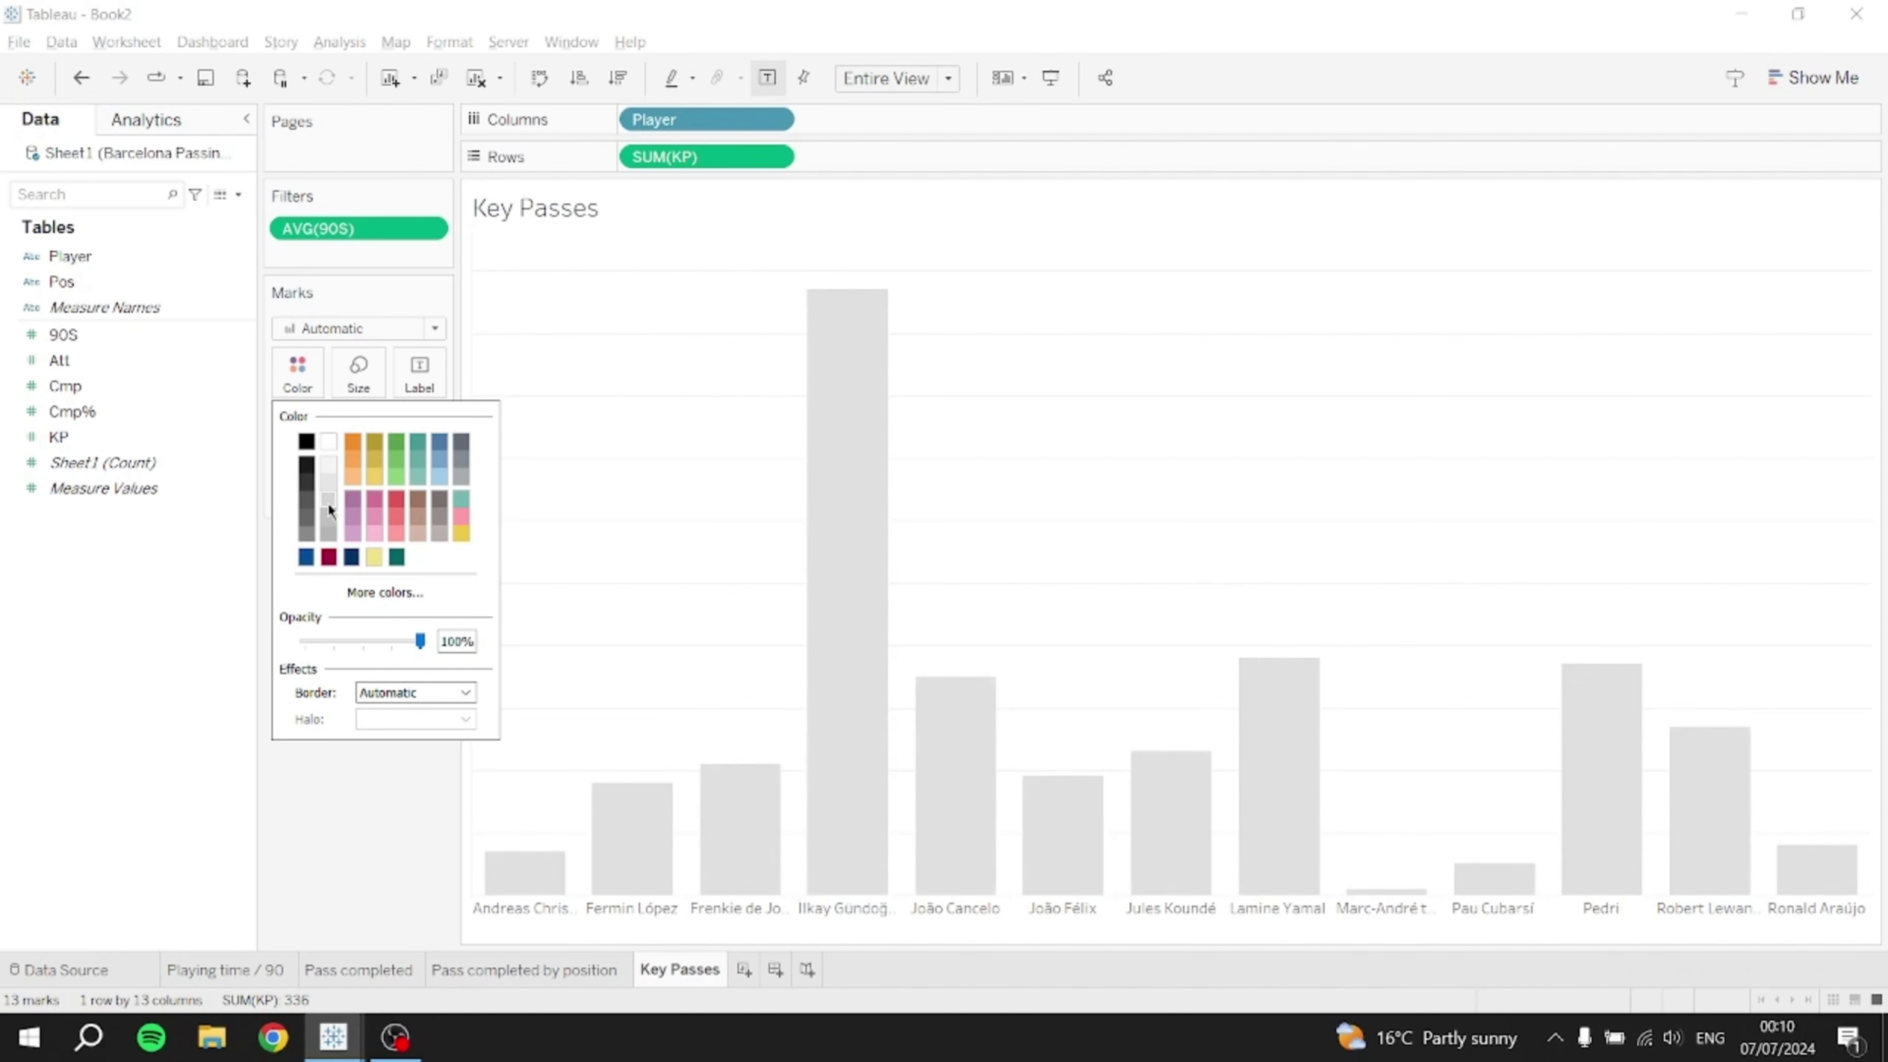
click(384, 692)
click(372, 777)
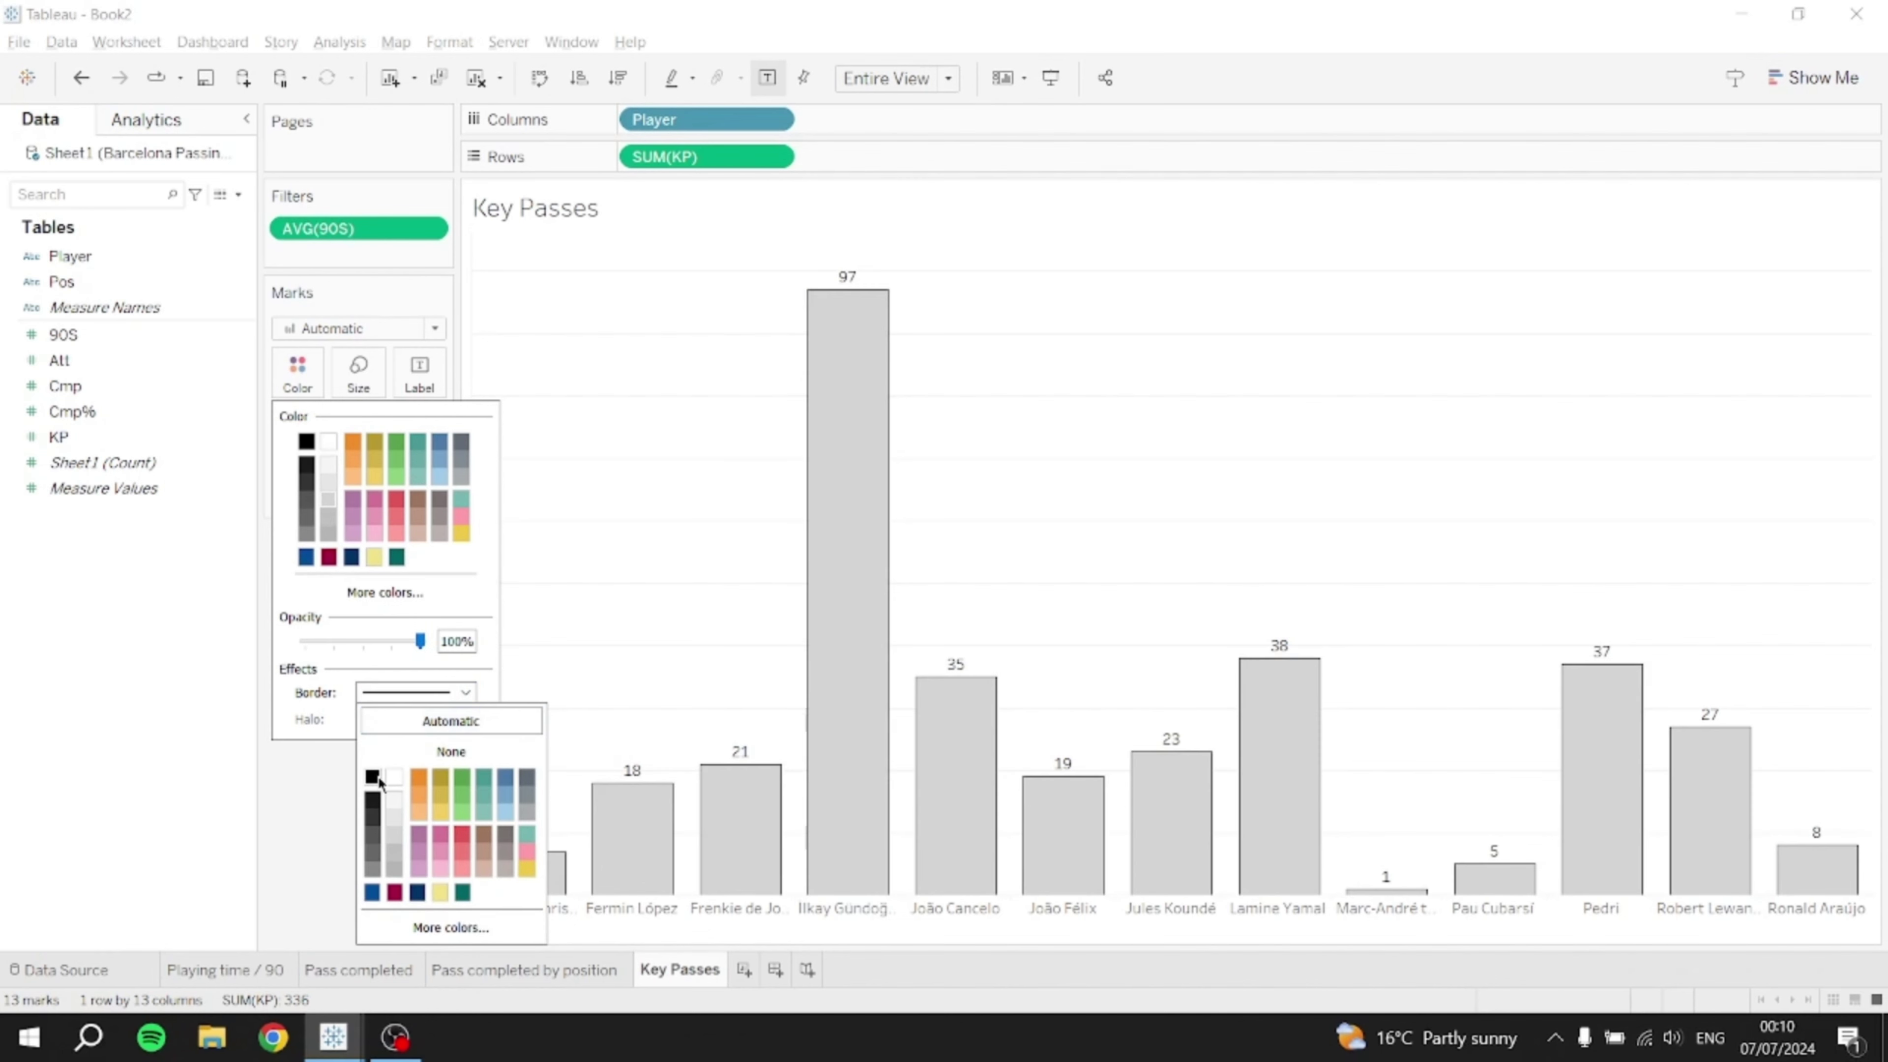
click(1303, 479)
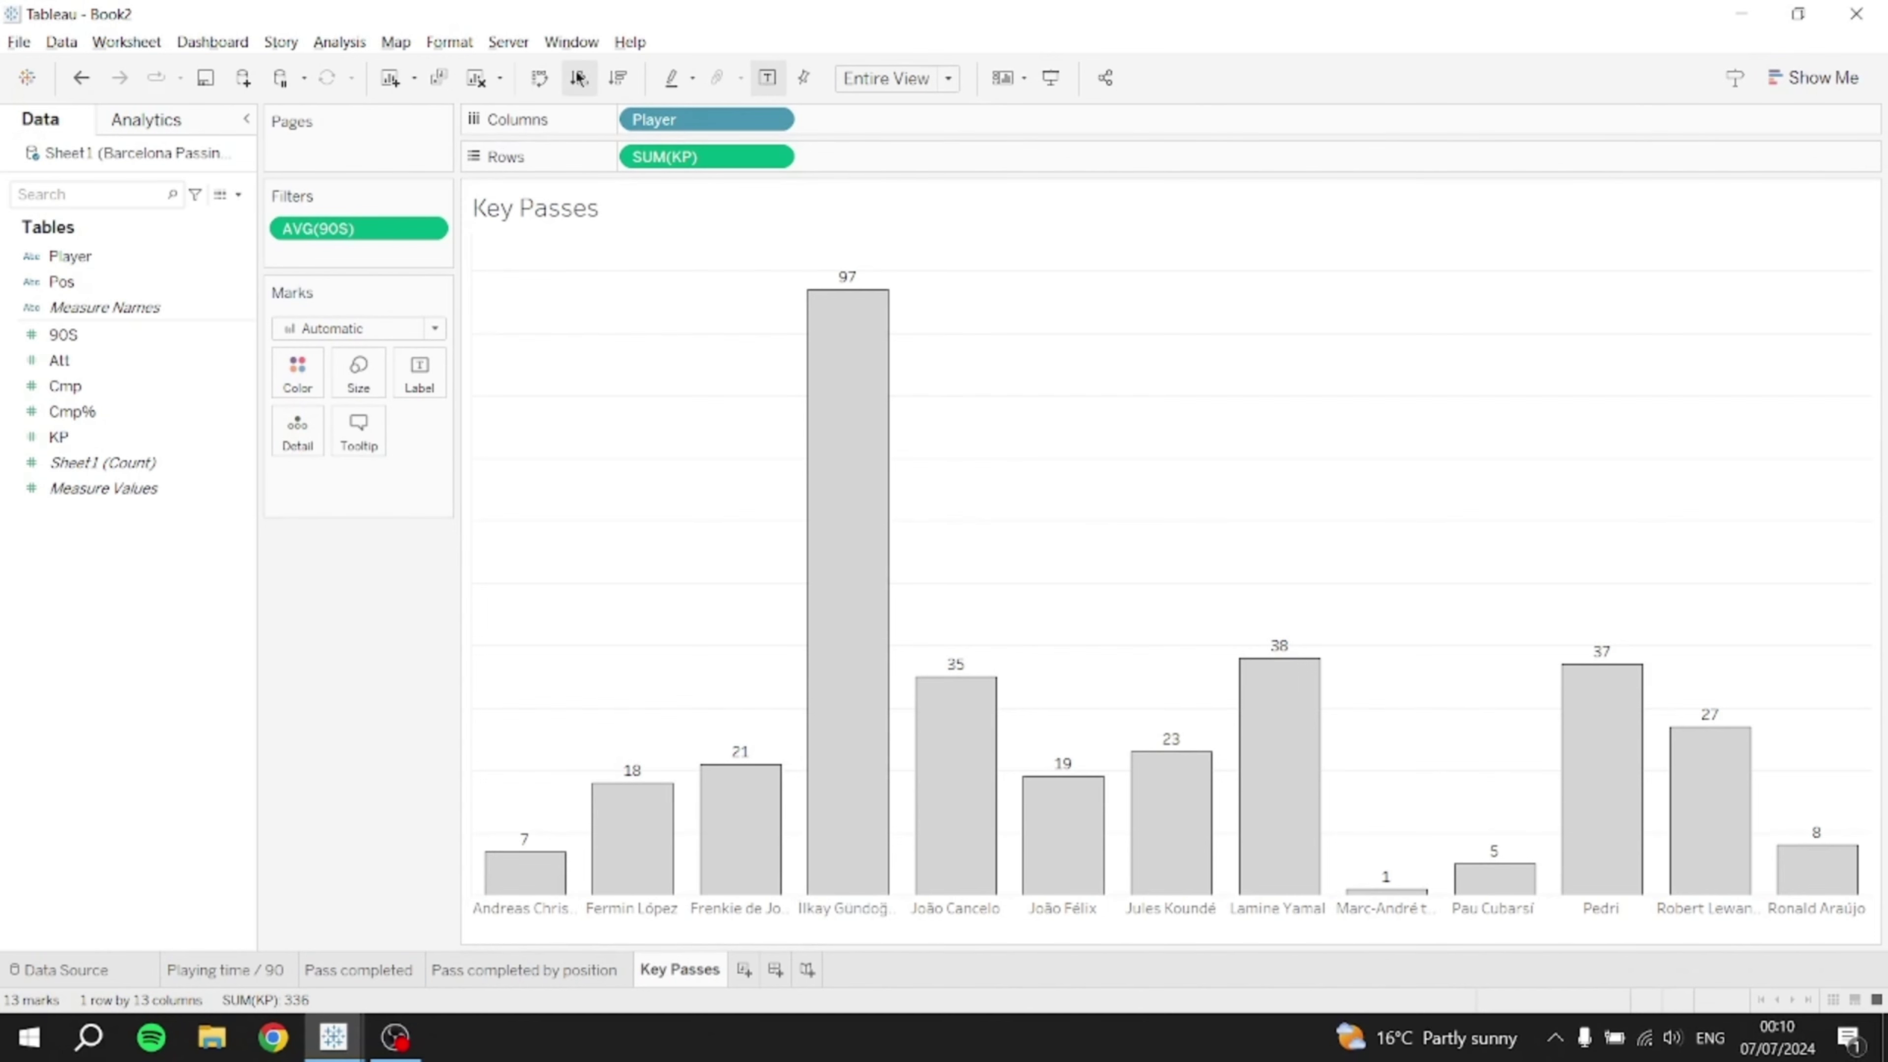
- Sort the players in the Key Passes chart by KP in descending order and compare it with the finished barcelona passing dashboard workbook
click(578, 77)
click(579, 80)
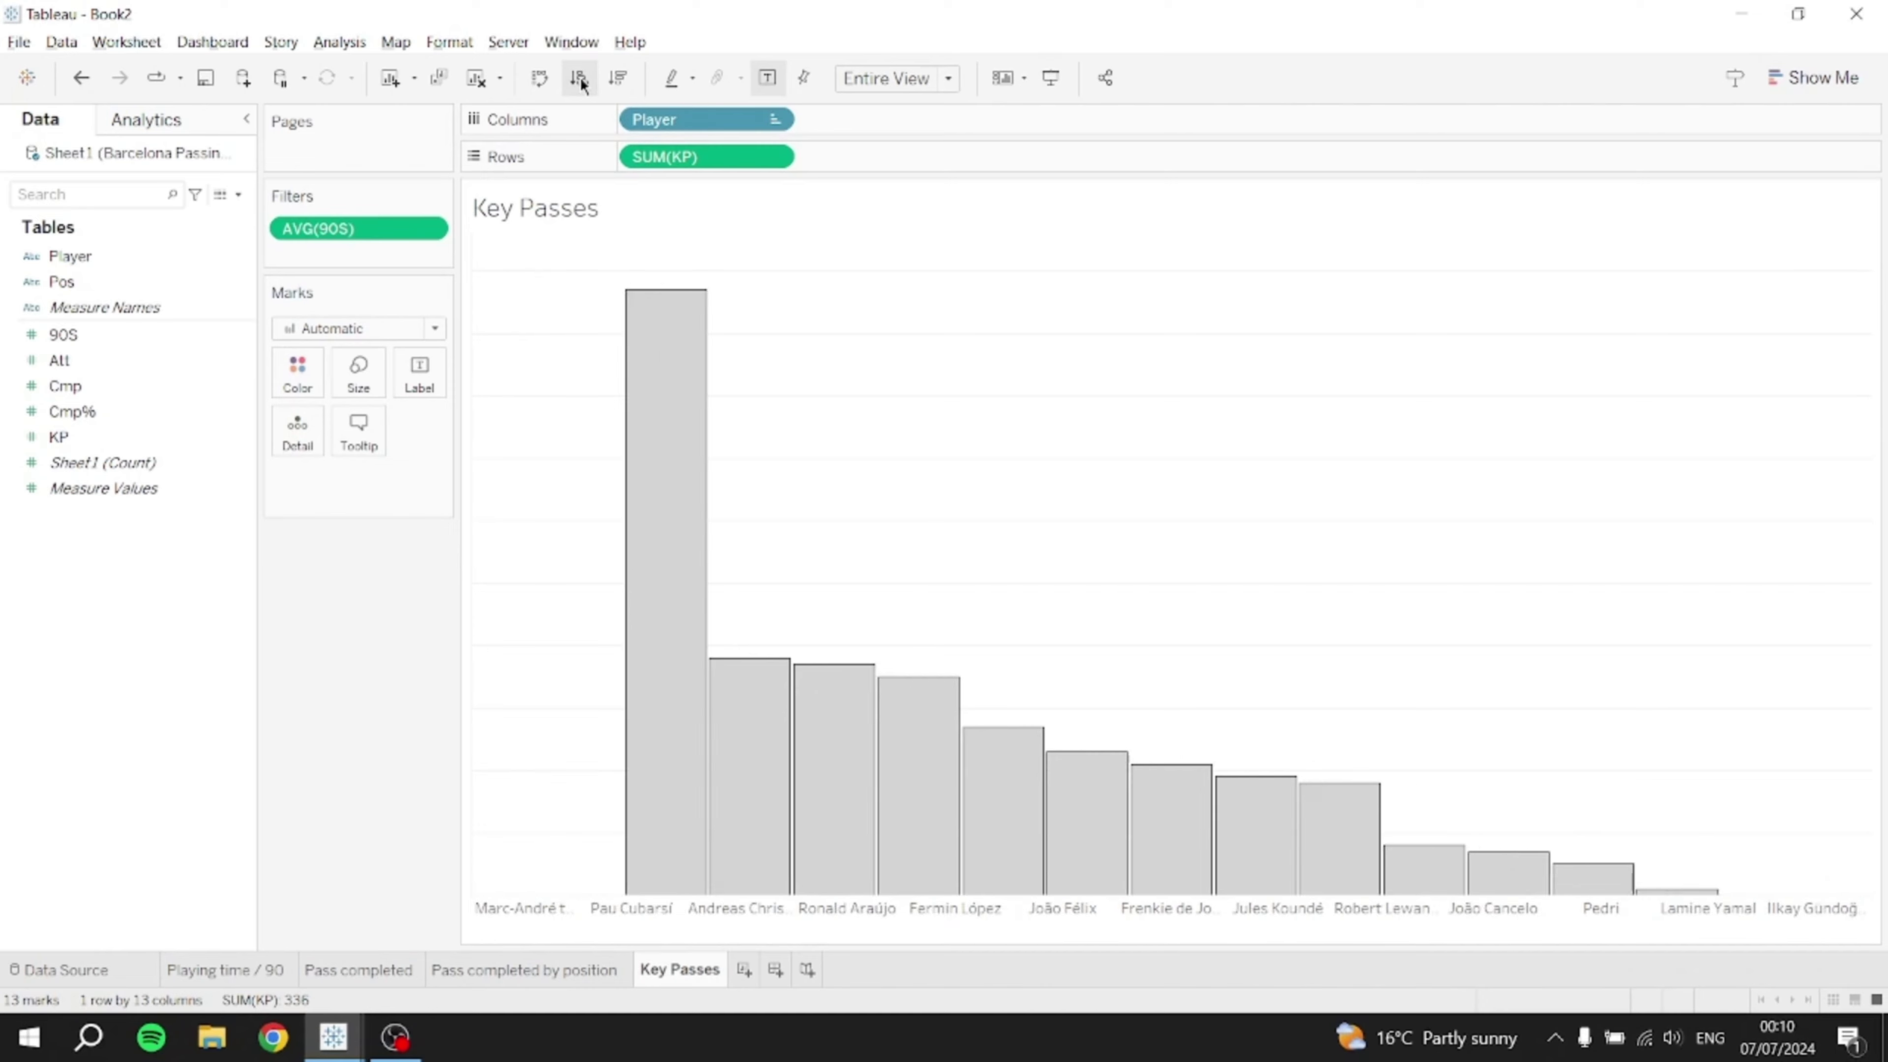
click(614, 80)
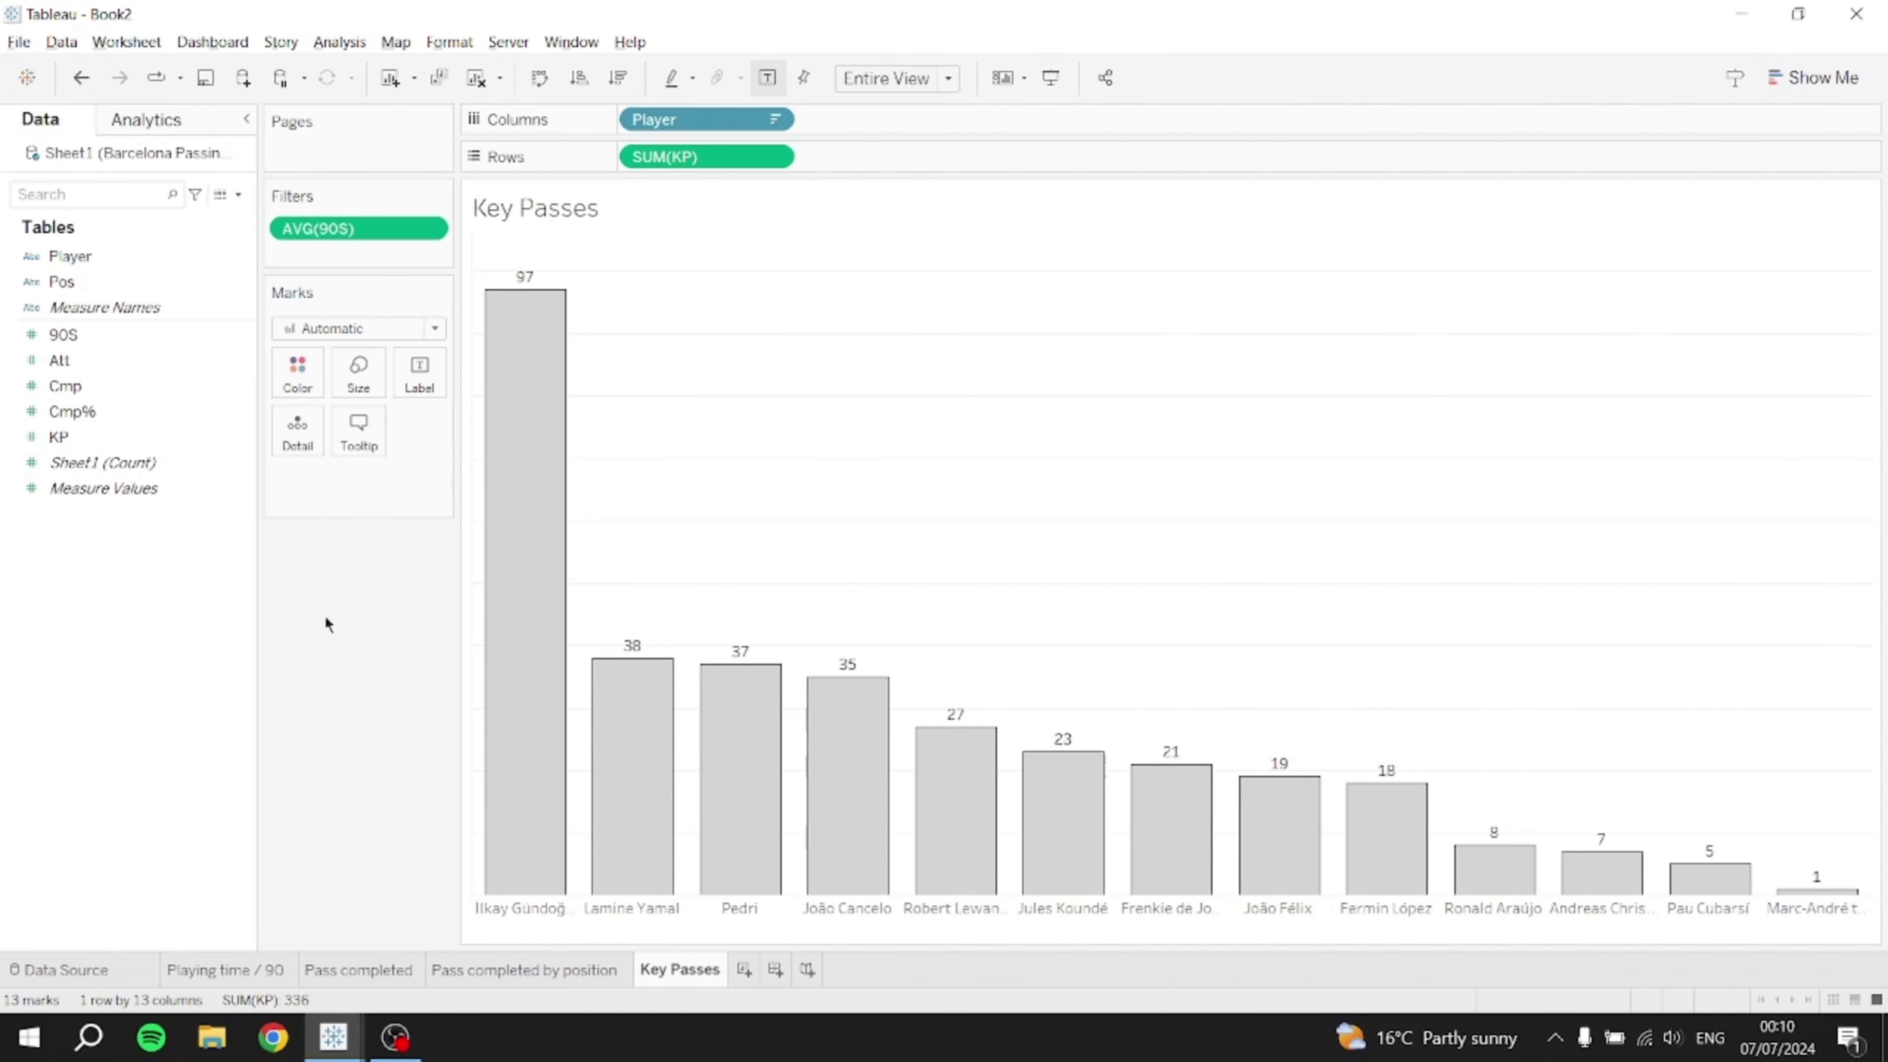
key(alt+Tab)
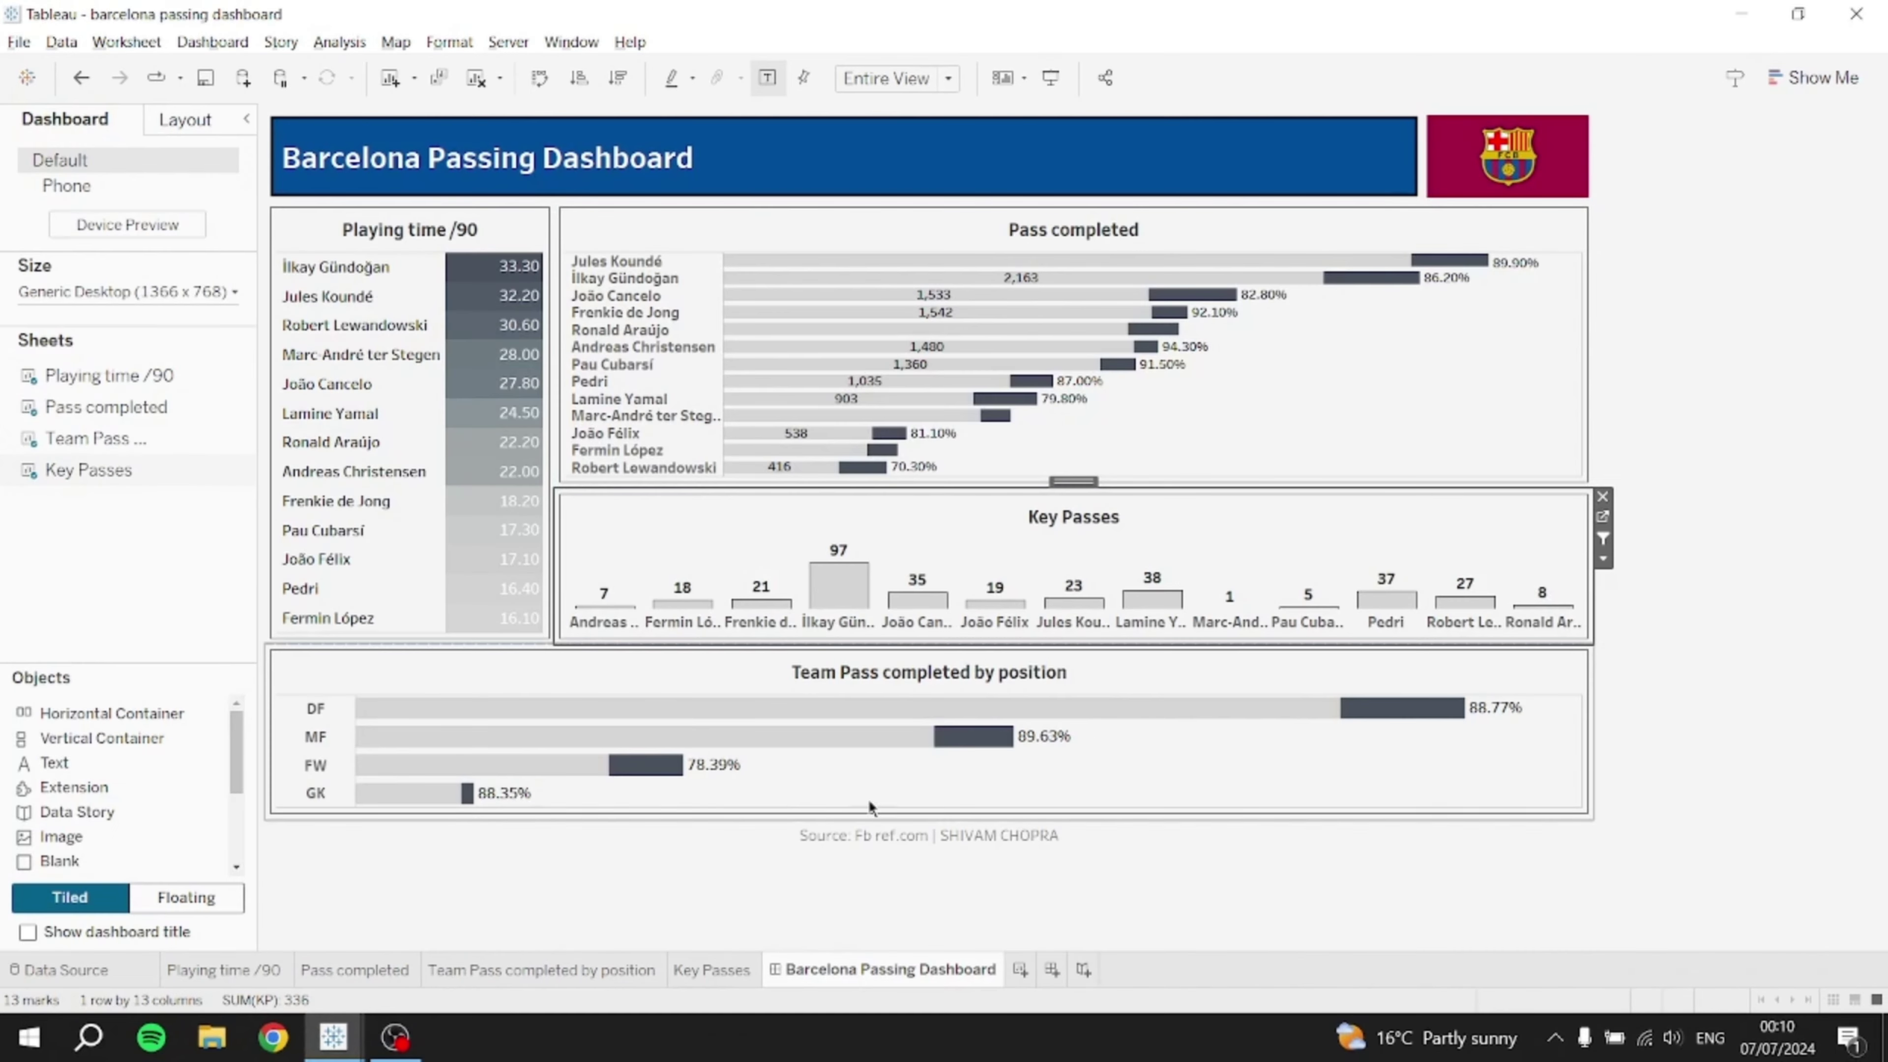
- Create a new dashboard in the Book2 workbook and name it Barcelona Passing Dashboard
mouse_move(1055, 705)
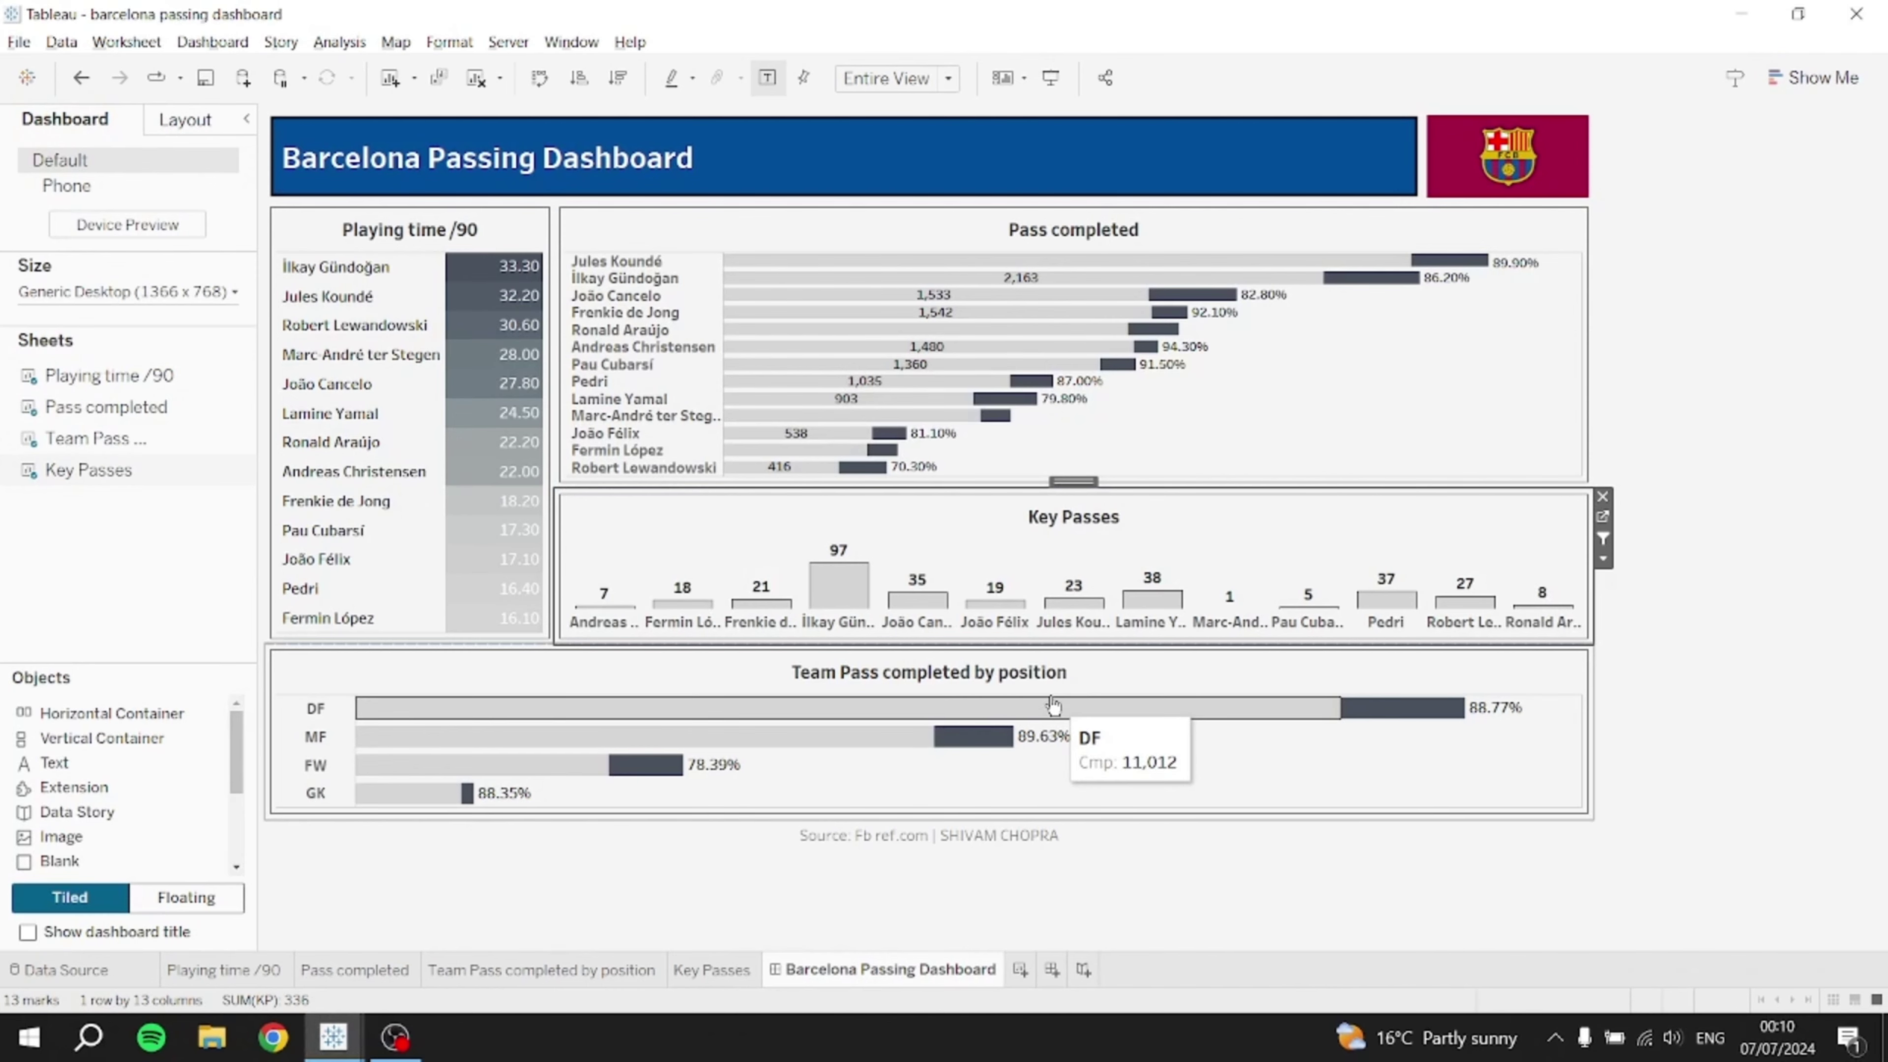
key(alt+Tab)
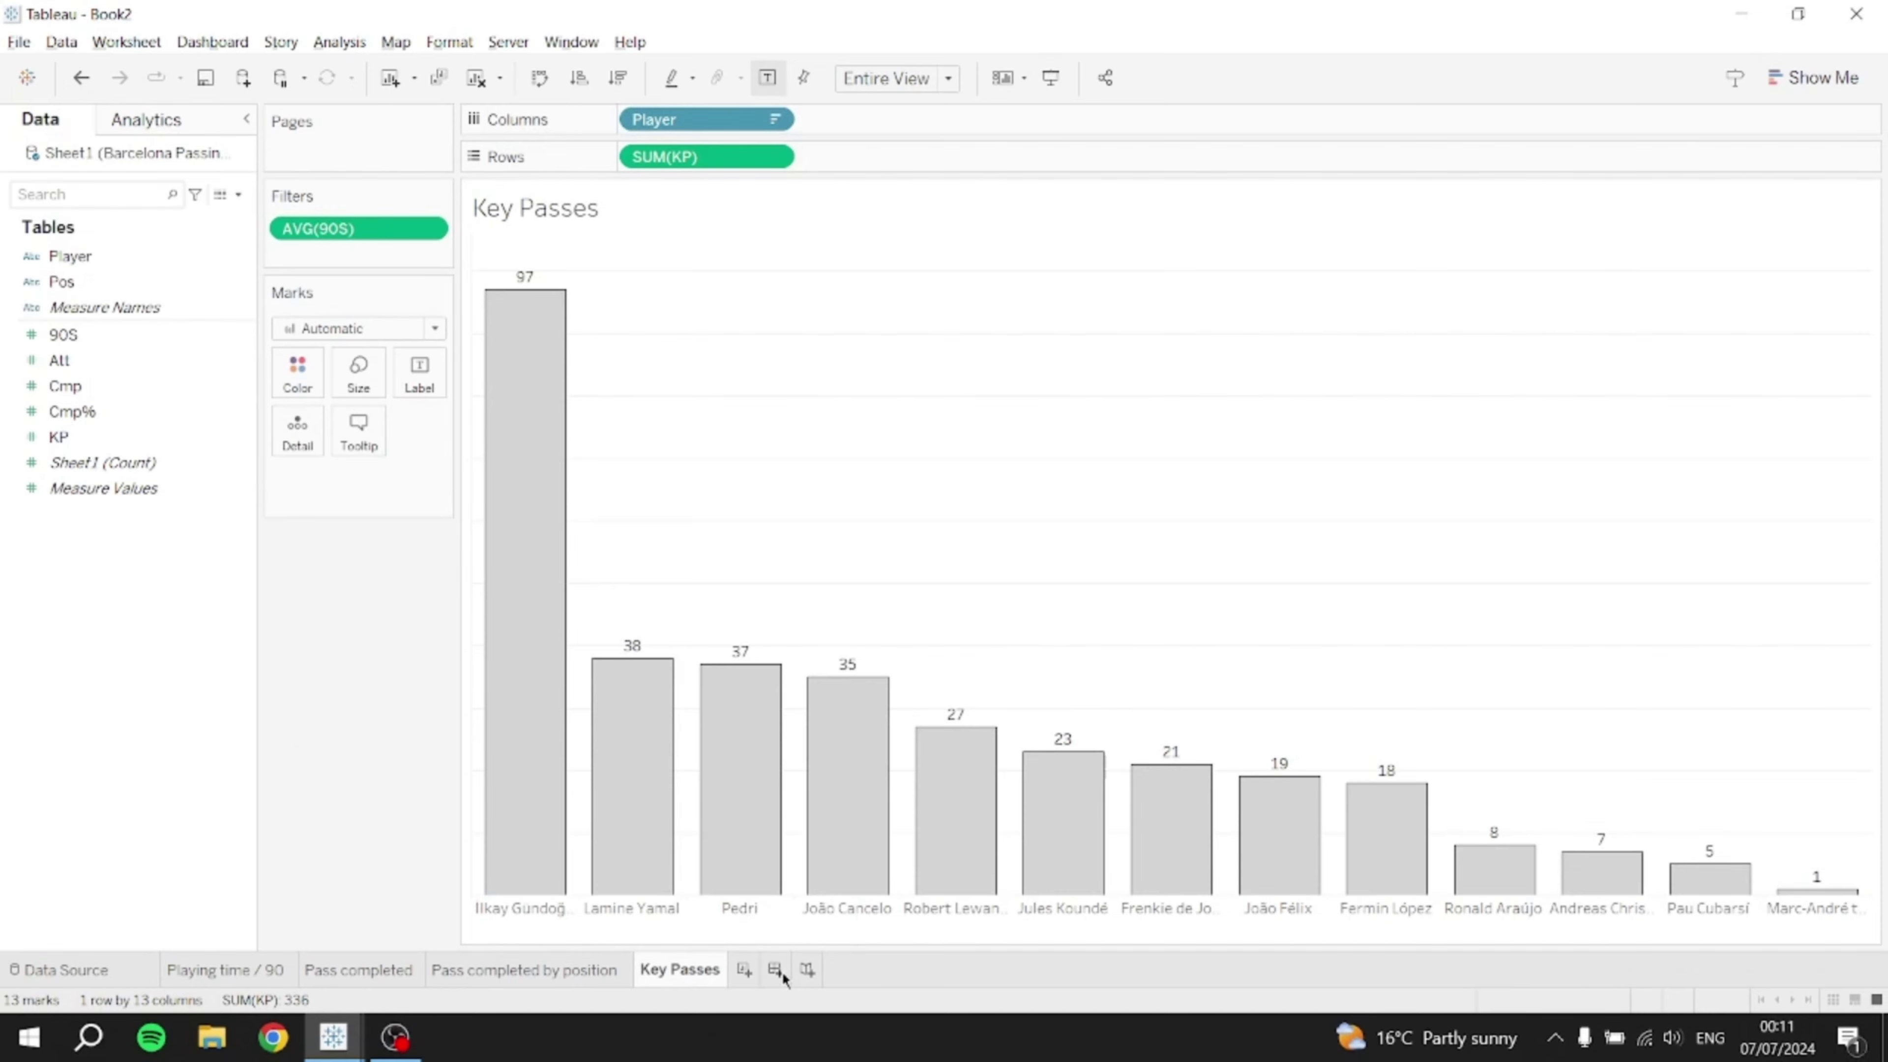
key(alt+Tab)
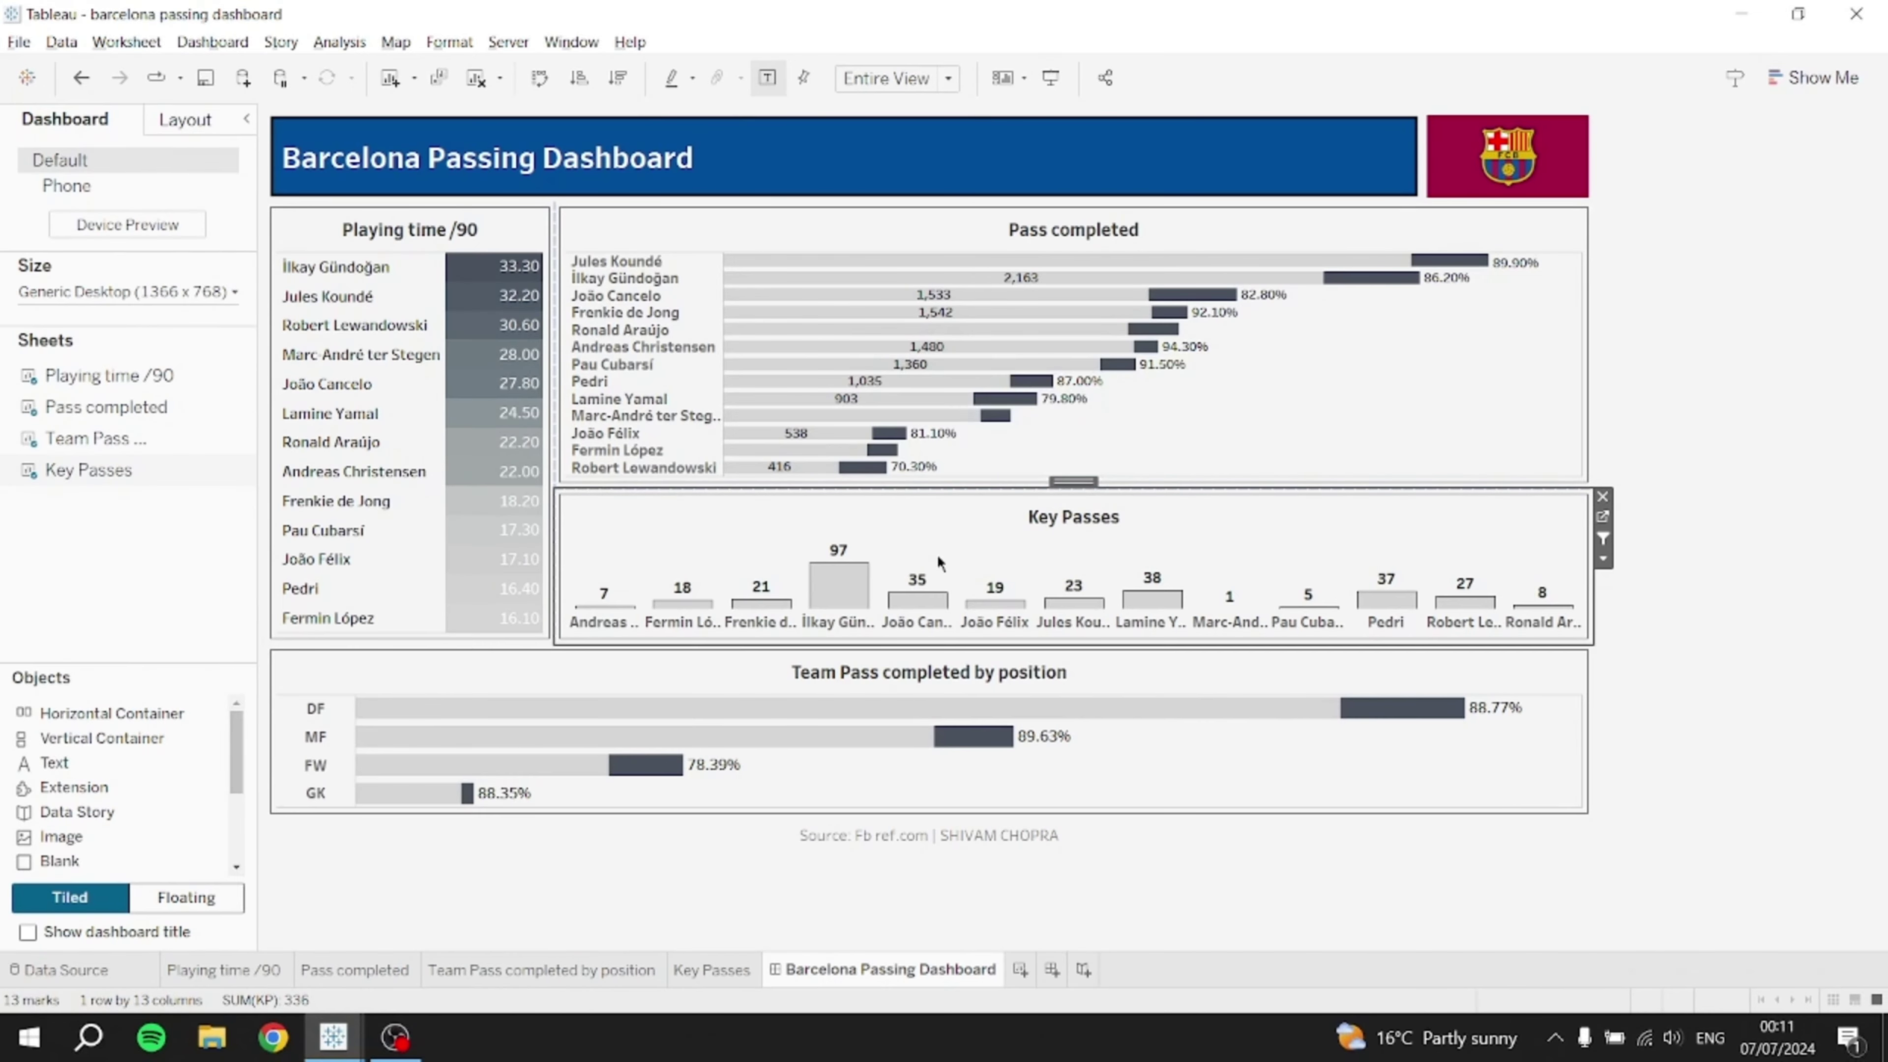
key(alt+Tab)
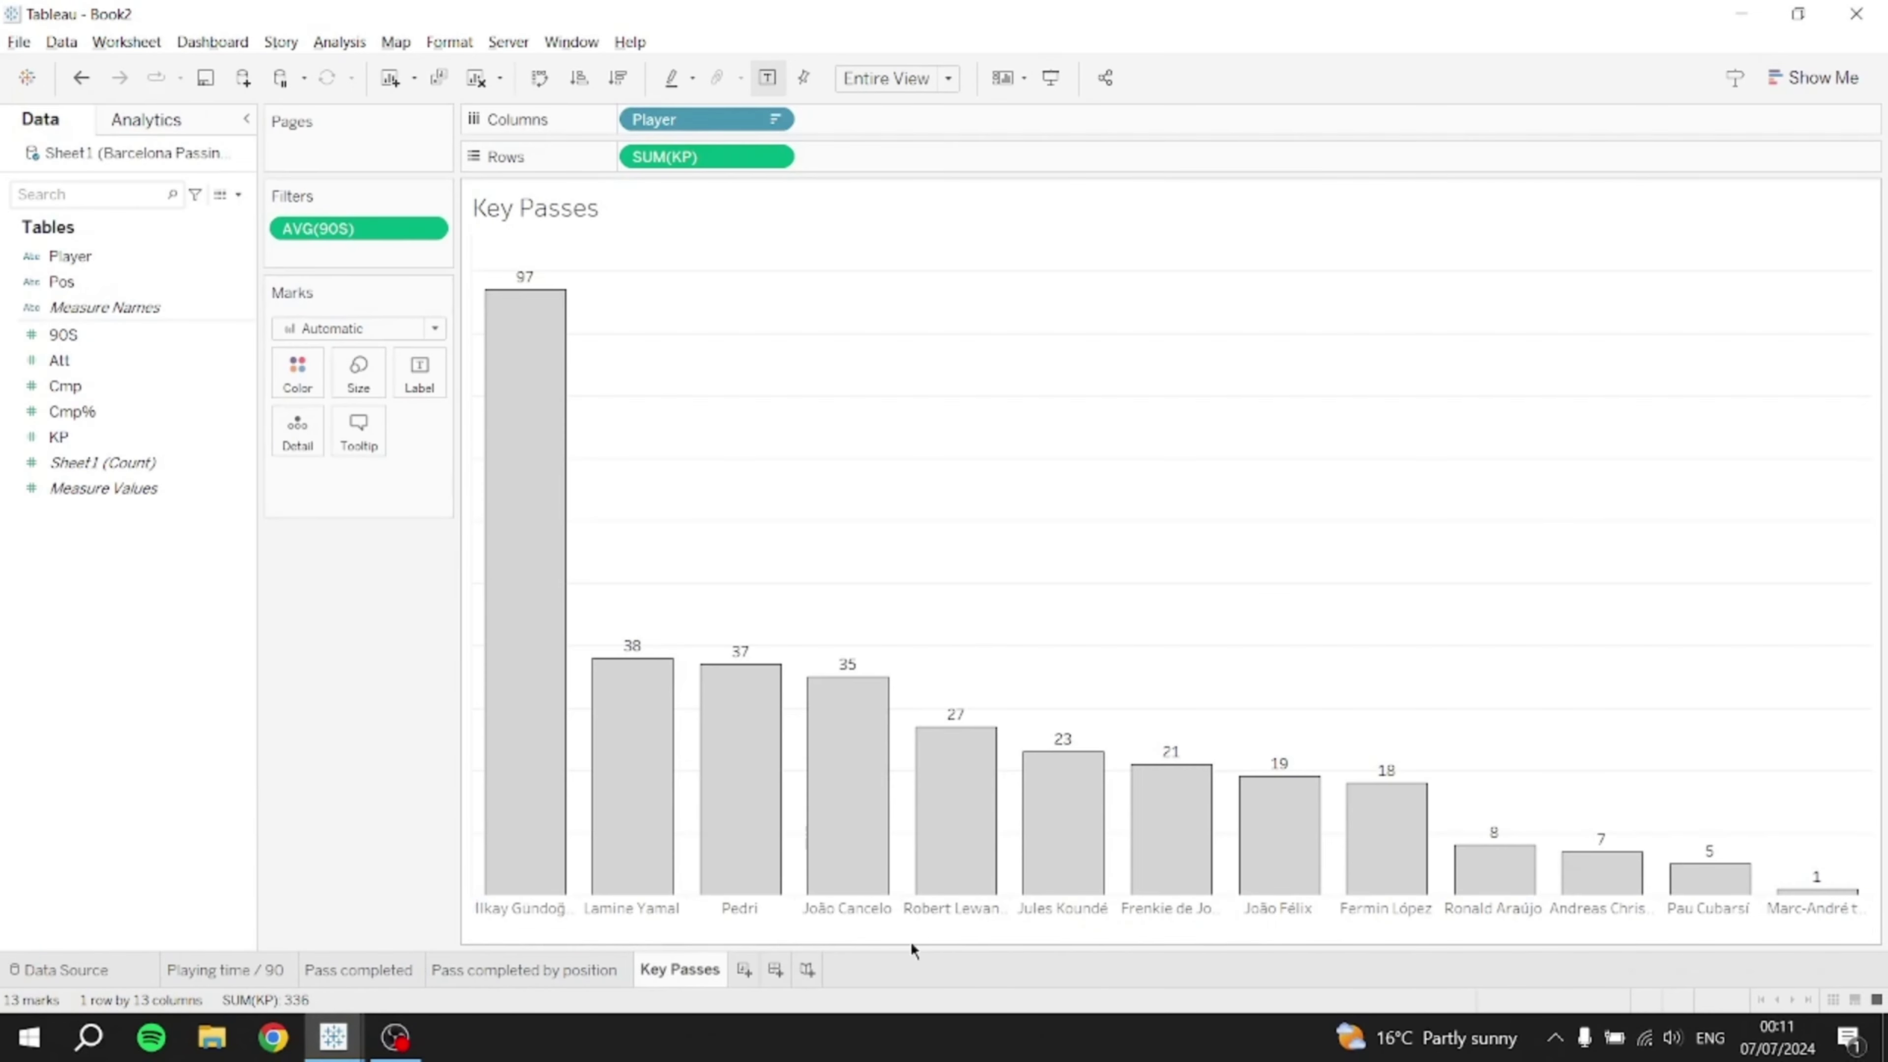
click(774, 969)
key(alt+Tab)
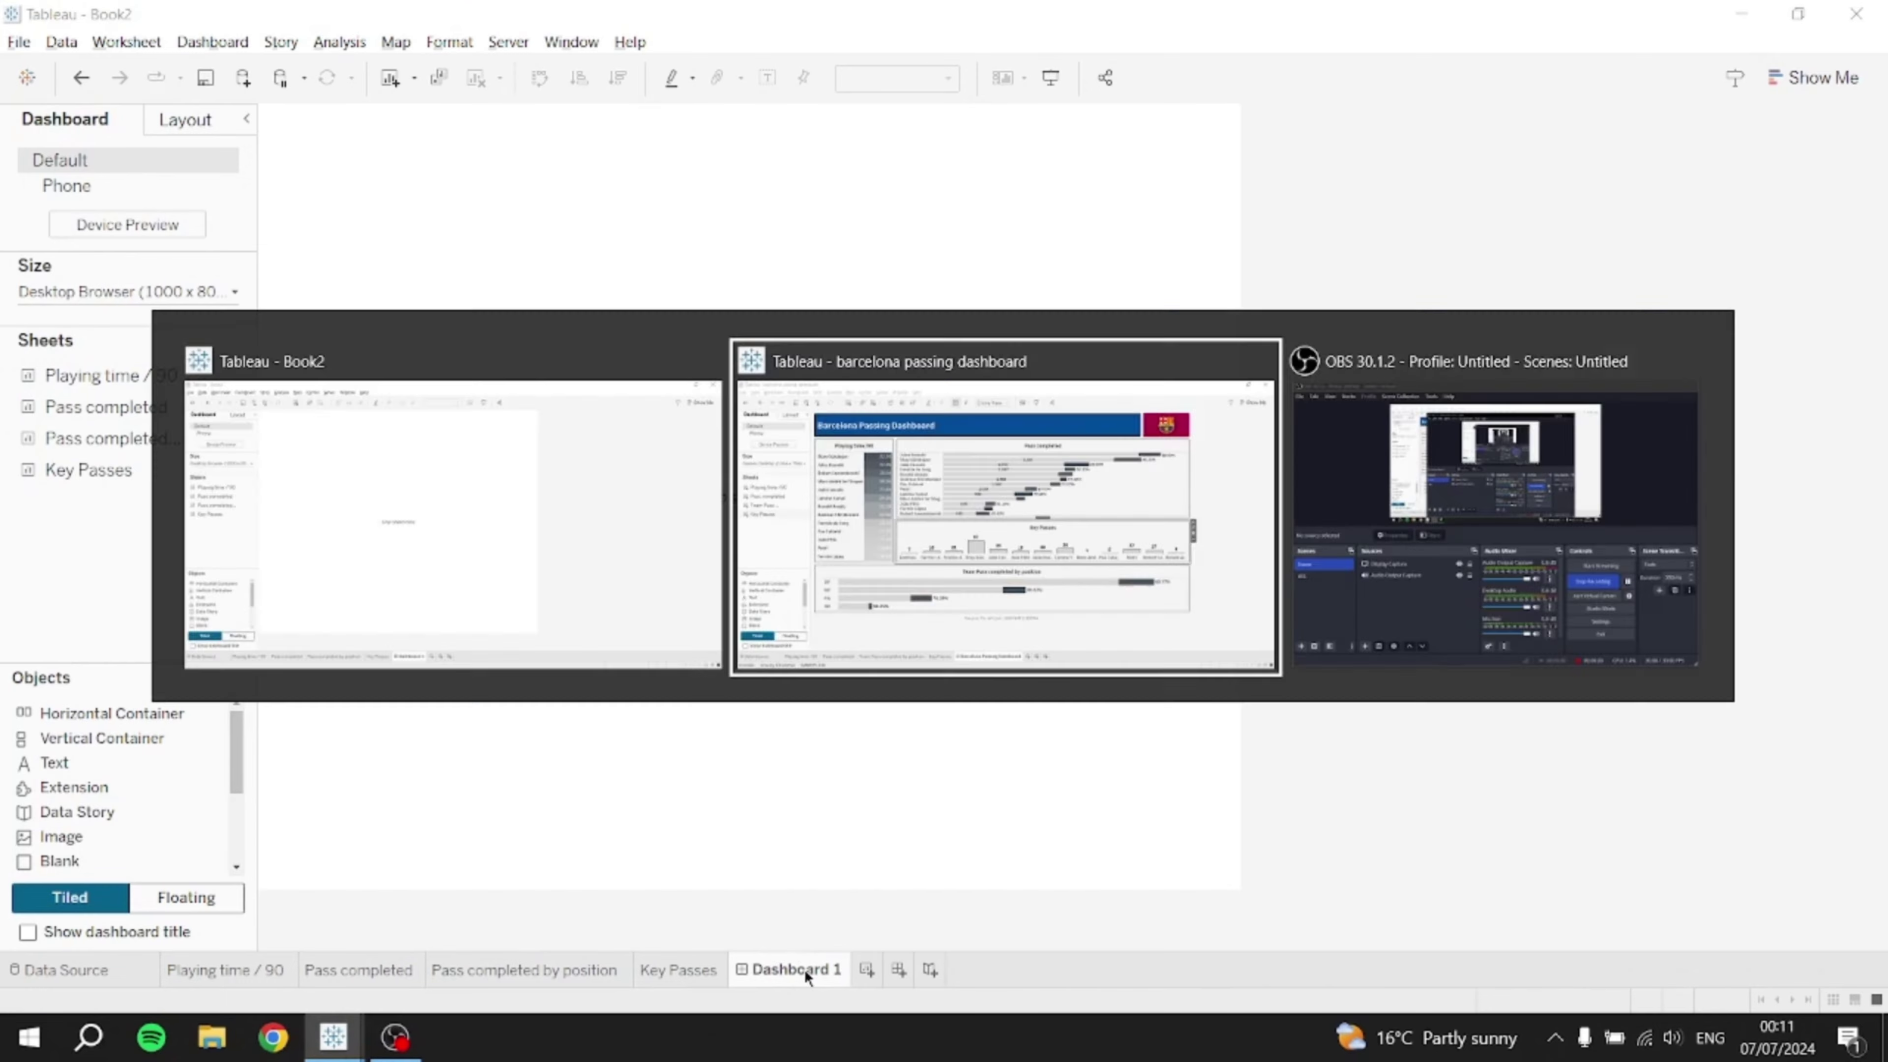
key(alt+Tab)
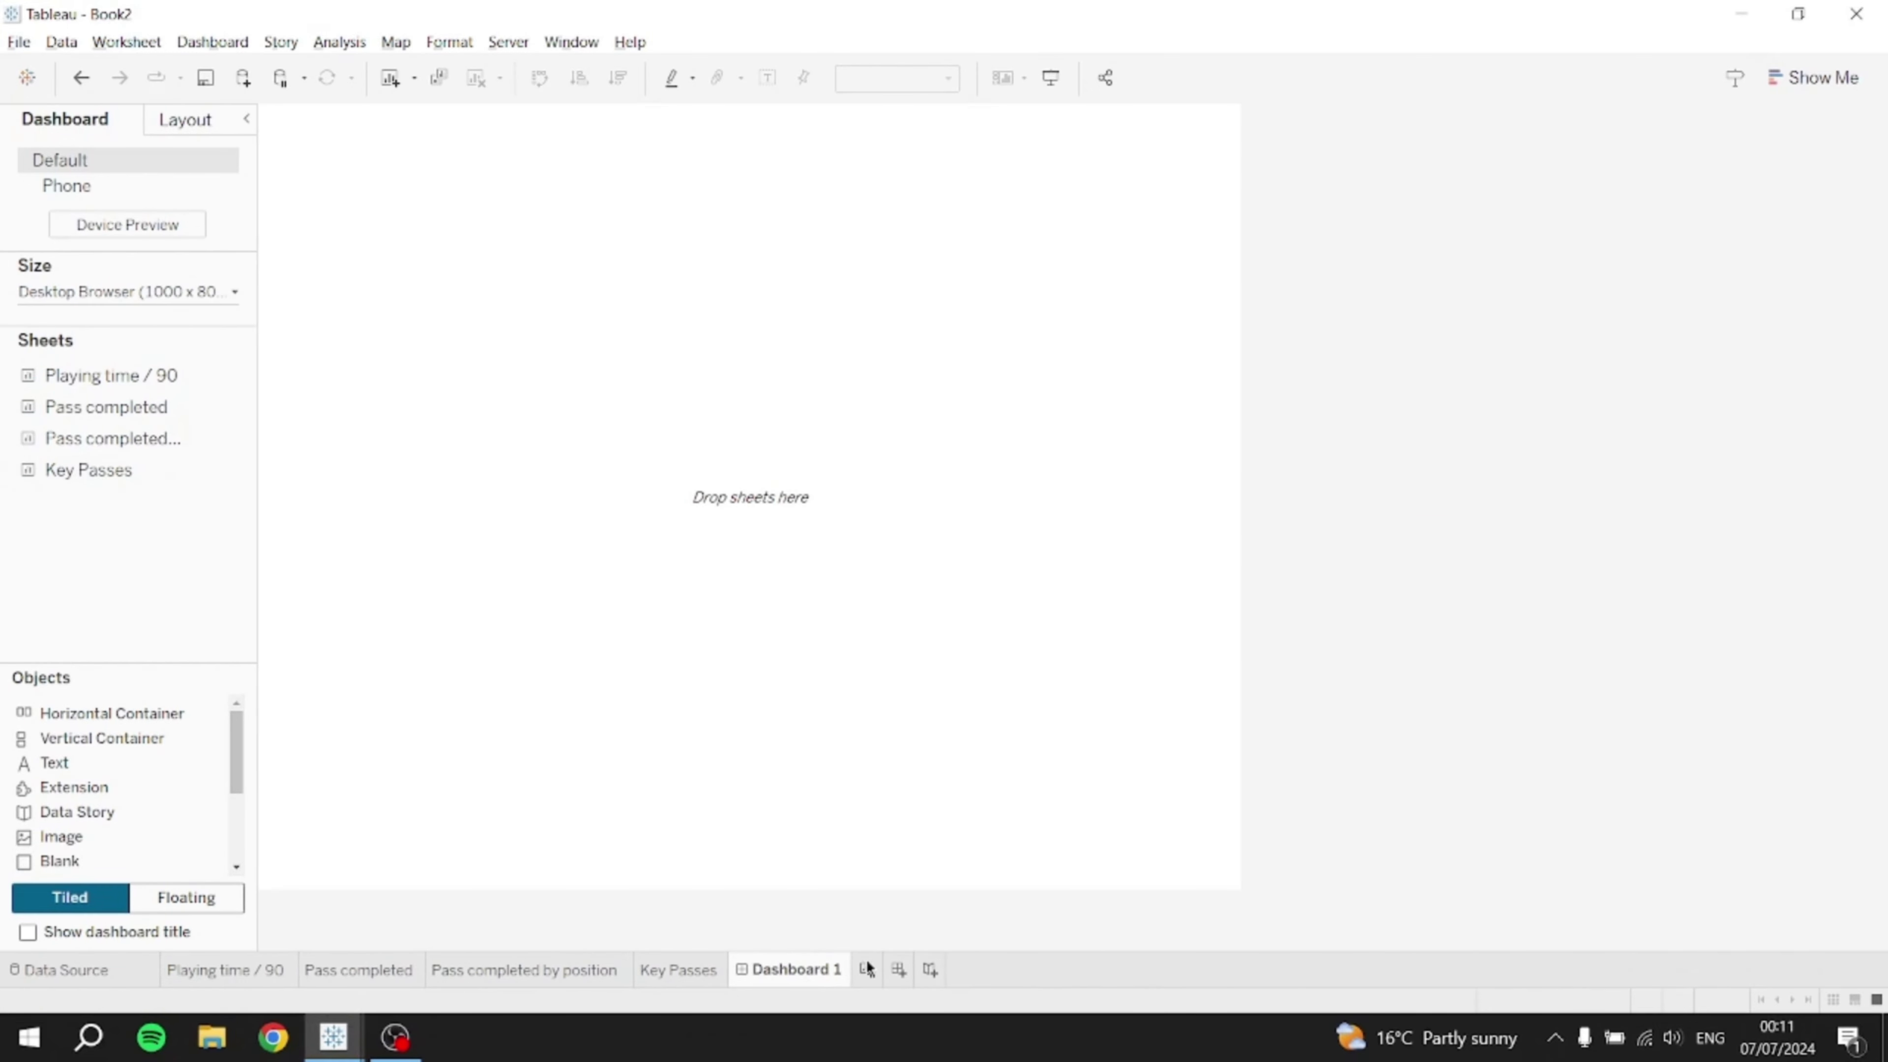
double_click(795, 969)
text(Barcelona Pass)
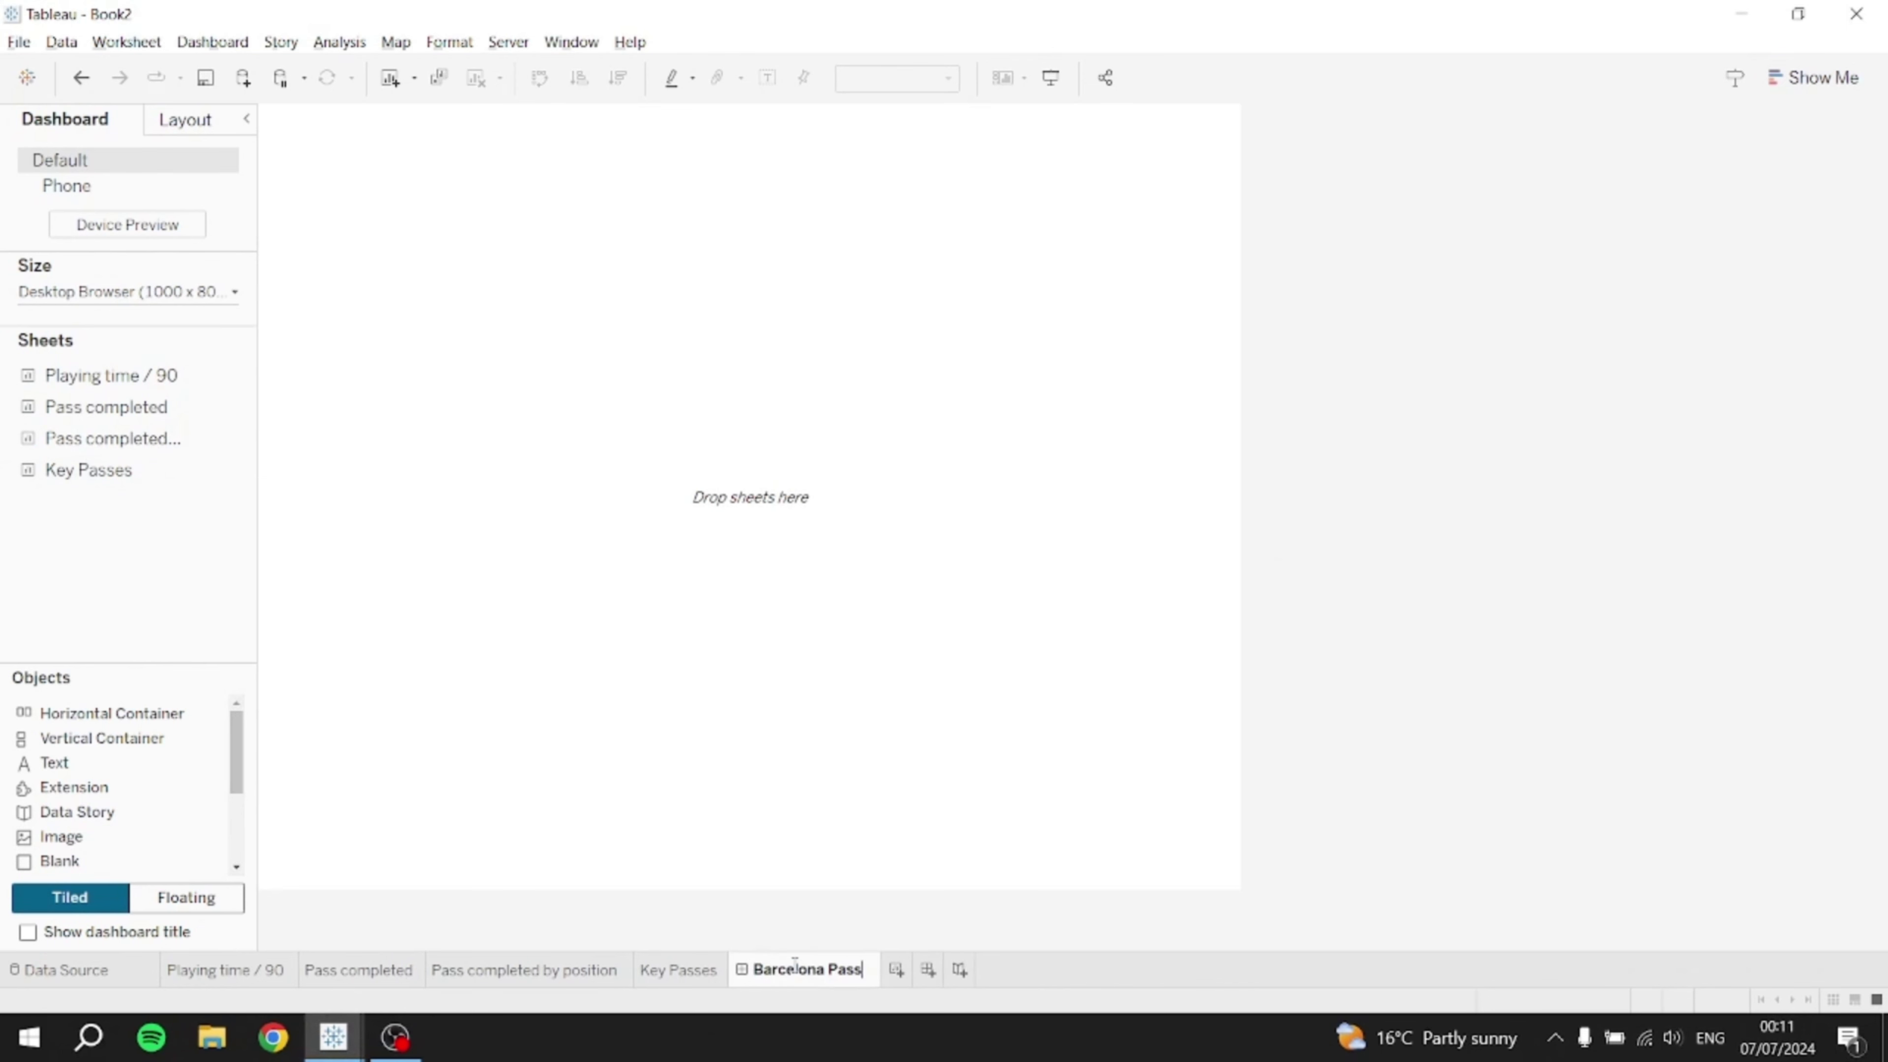
text(ing Dashboard)
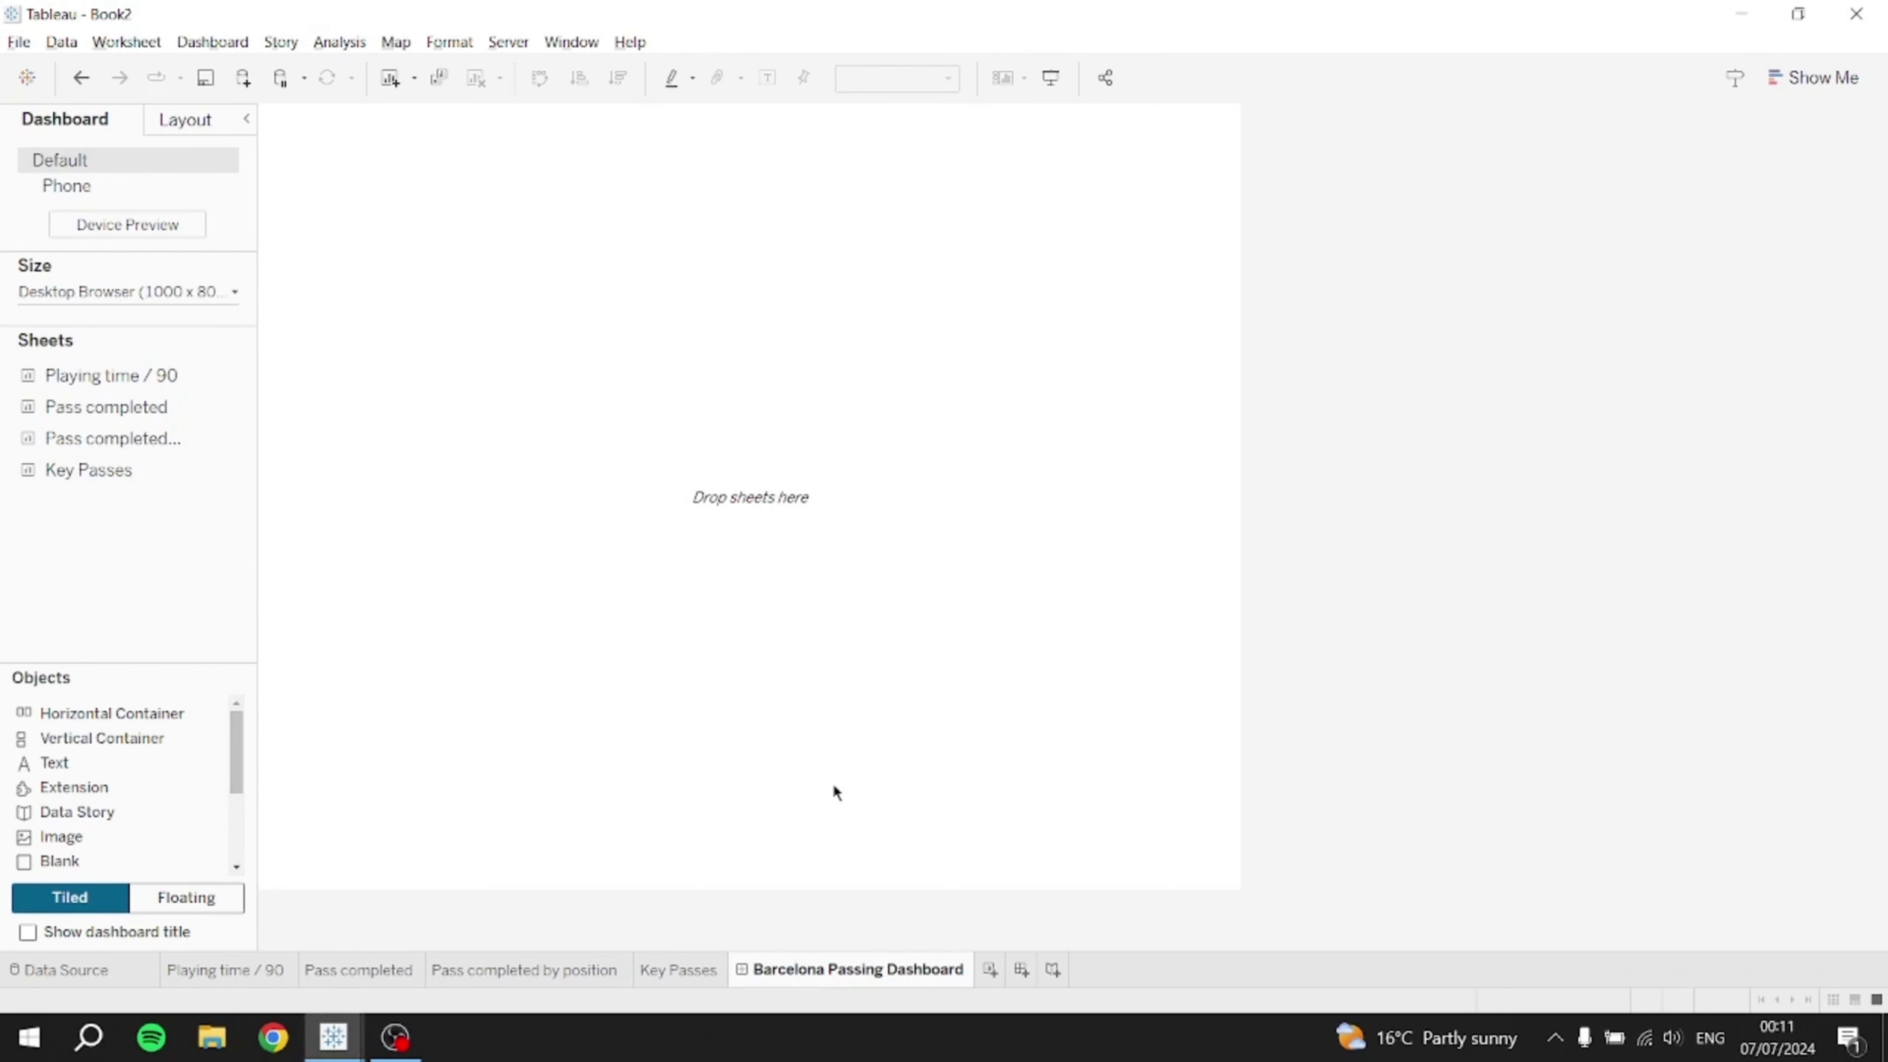
key(Return)
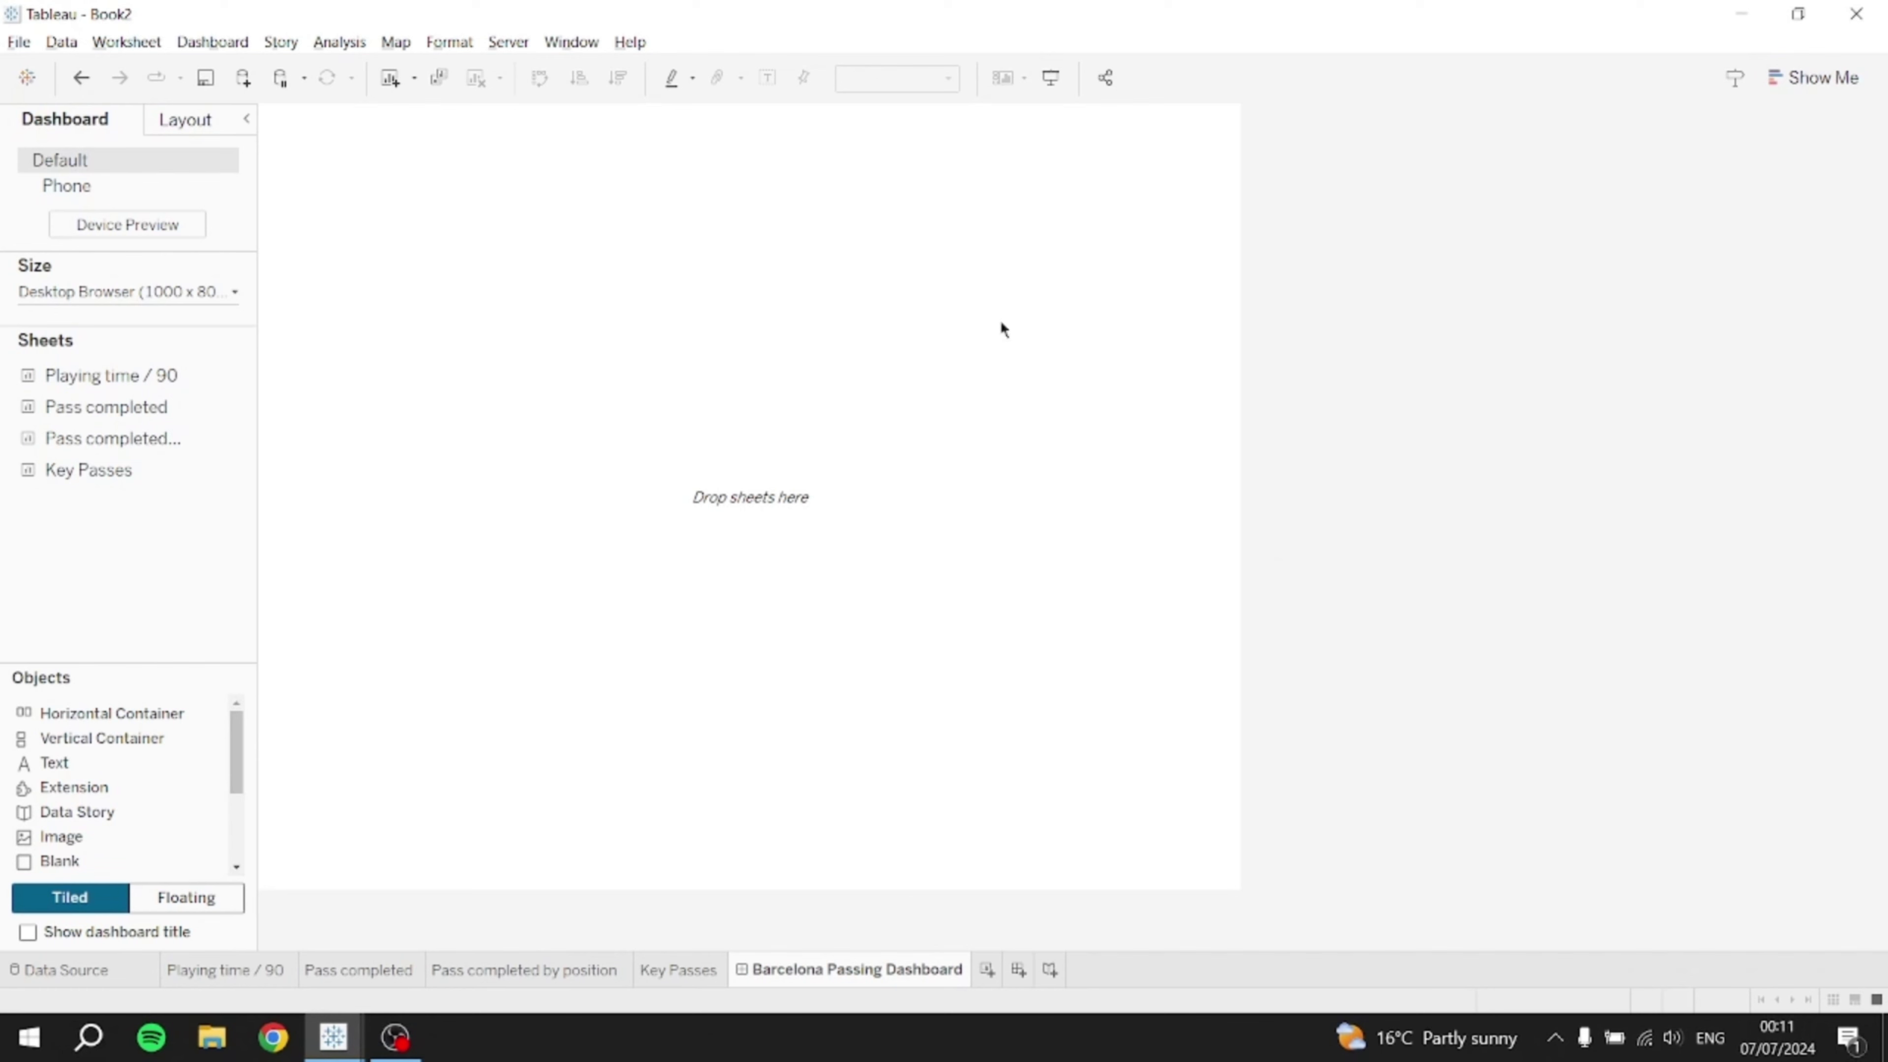
- Set the dashboard's fixed size to Generic Desktop (1366 x 768)
click(184, 291)
click(109, 361)
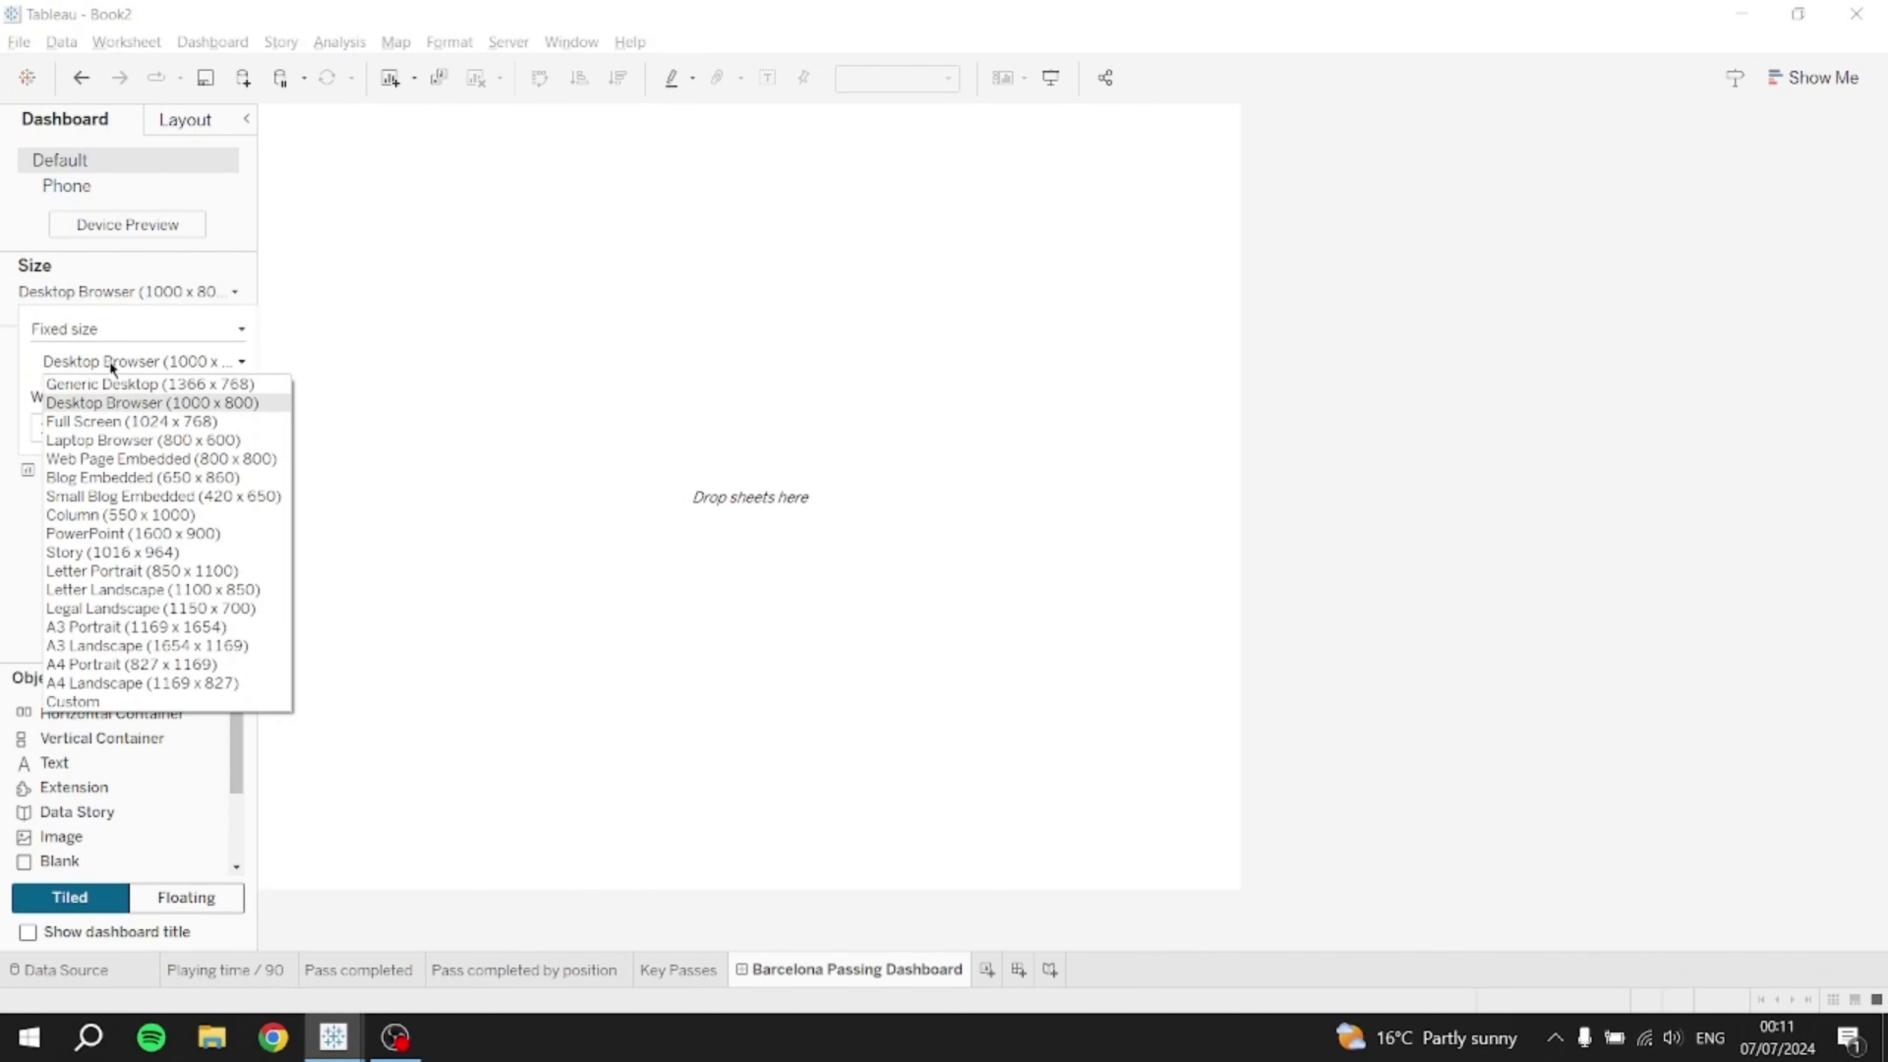
click(151, 384)
click(1402, 482)
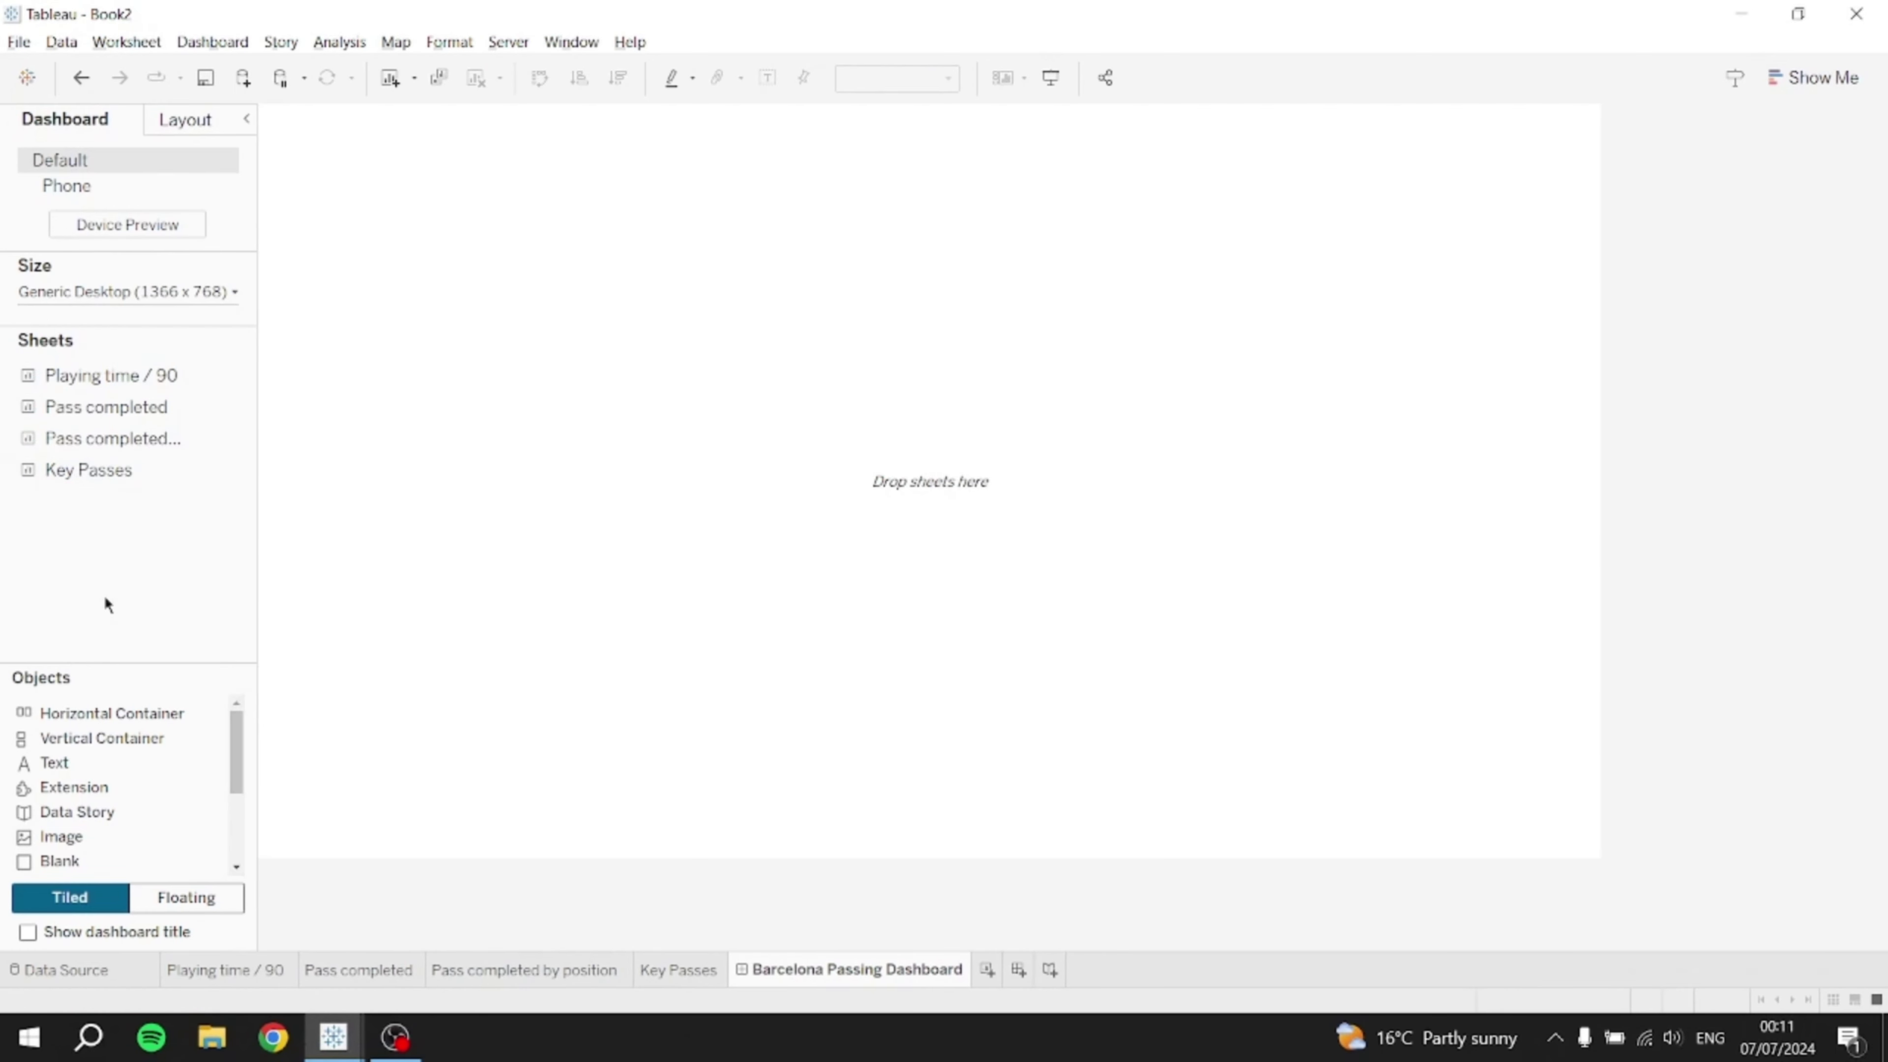
- Try placing the Key Passes, Pass completed by position, Pass completed and Playing time / 90 sheets on the blank dashboard, and undo the placements
key(alt+Tab)
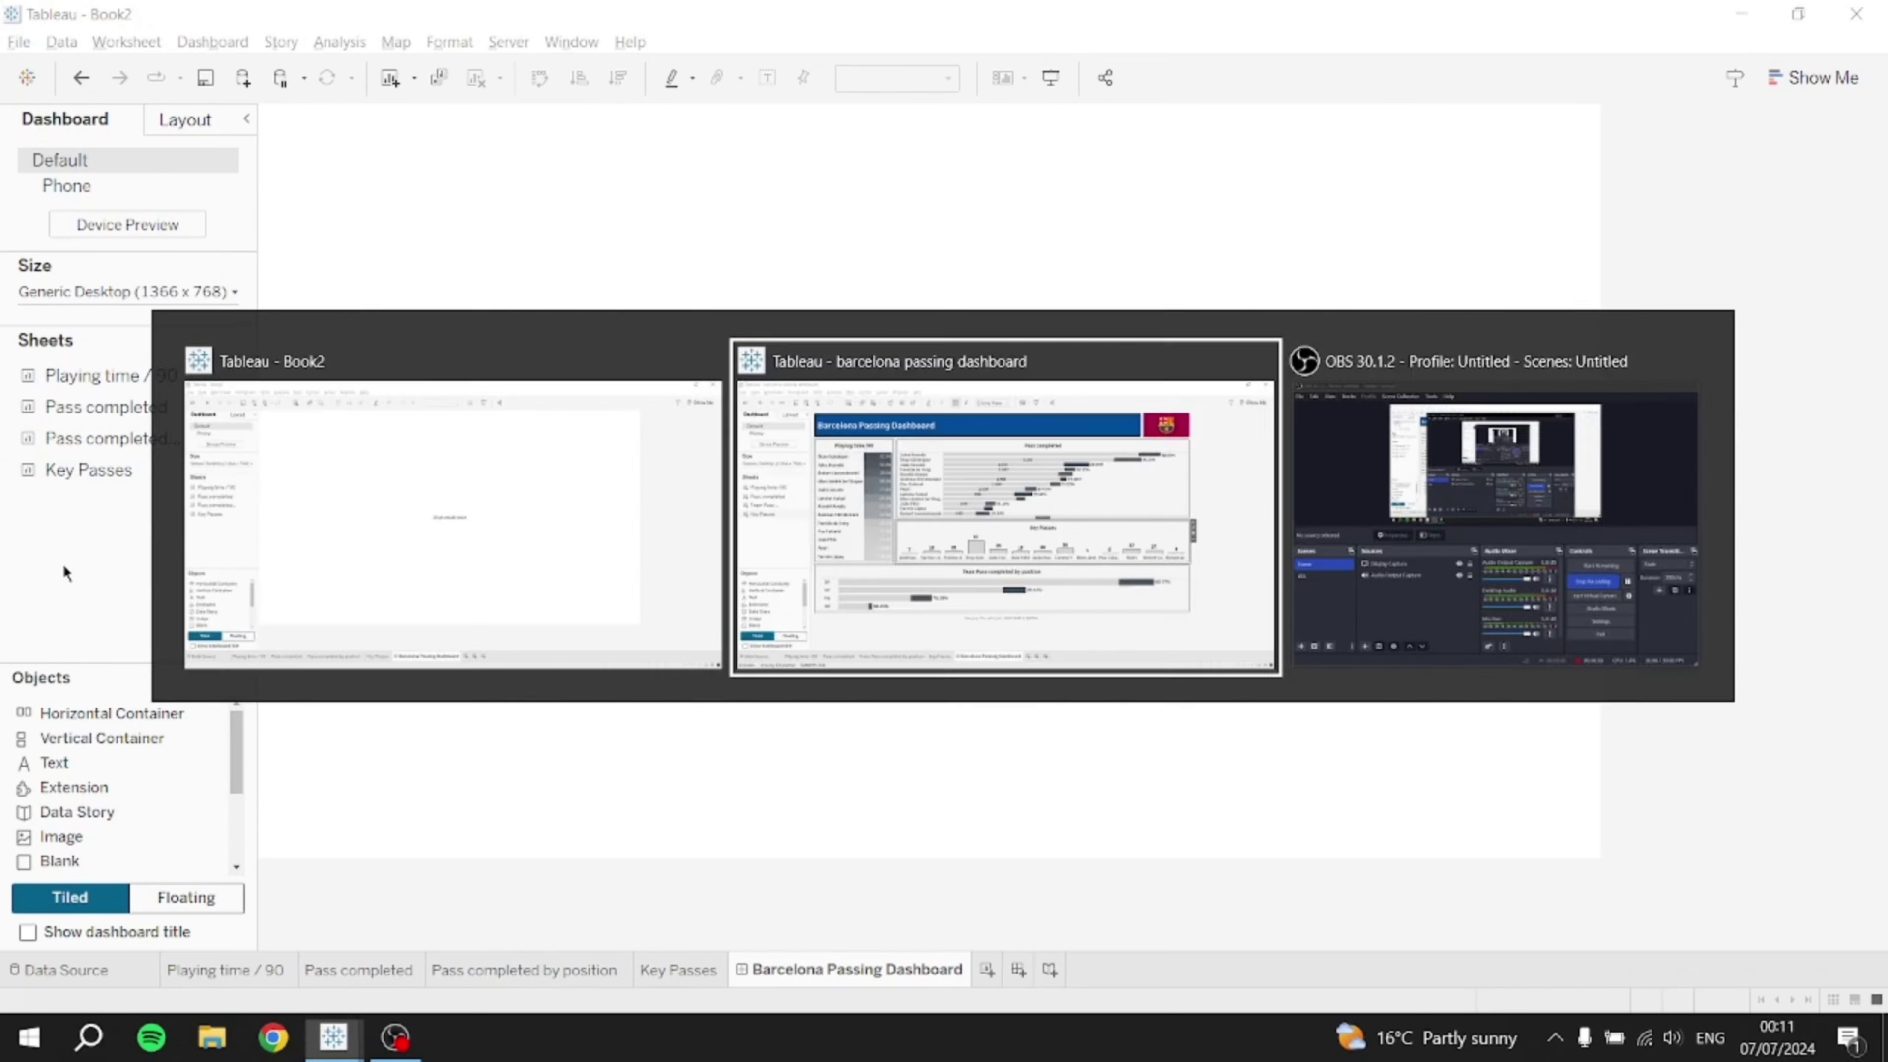
key(alt+Tab)
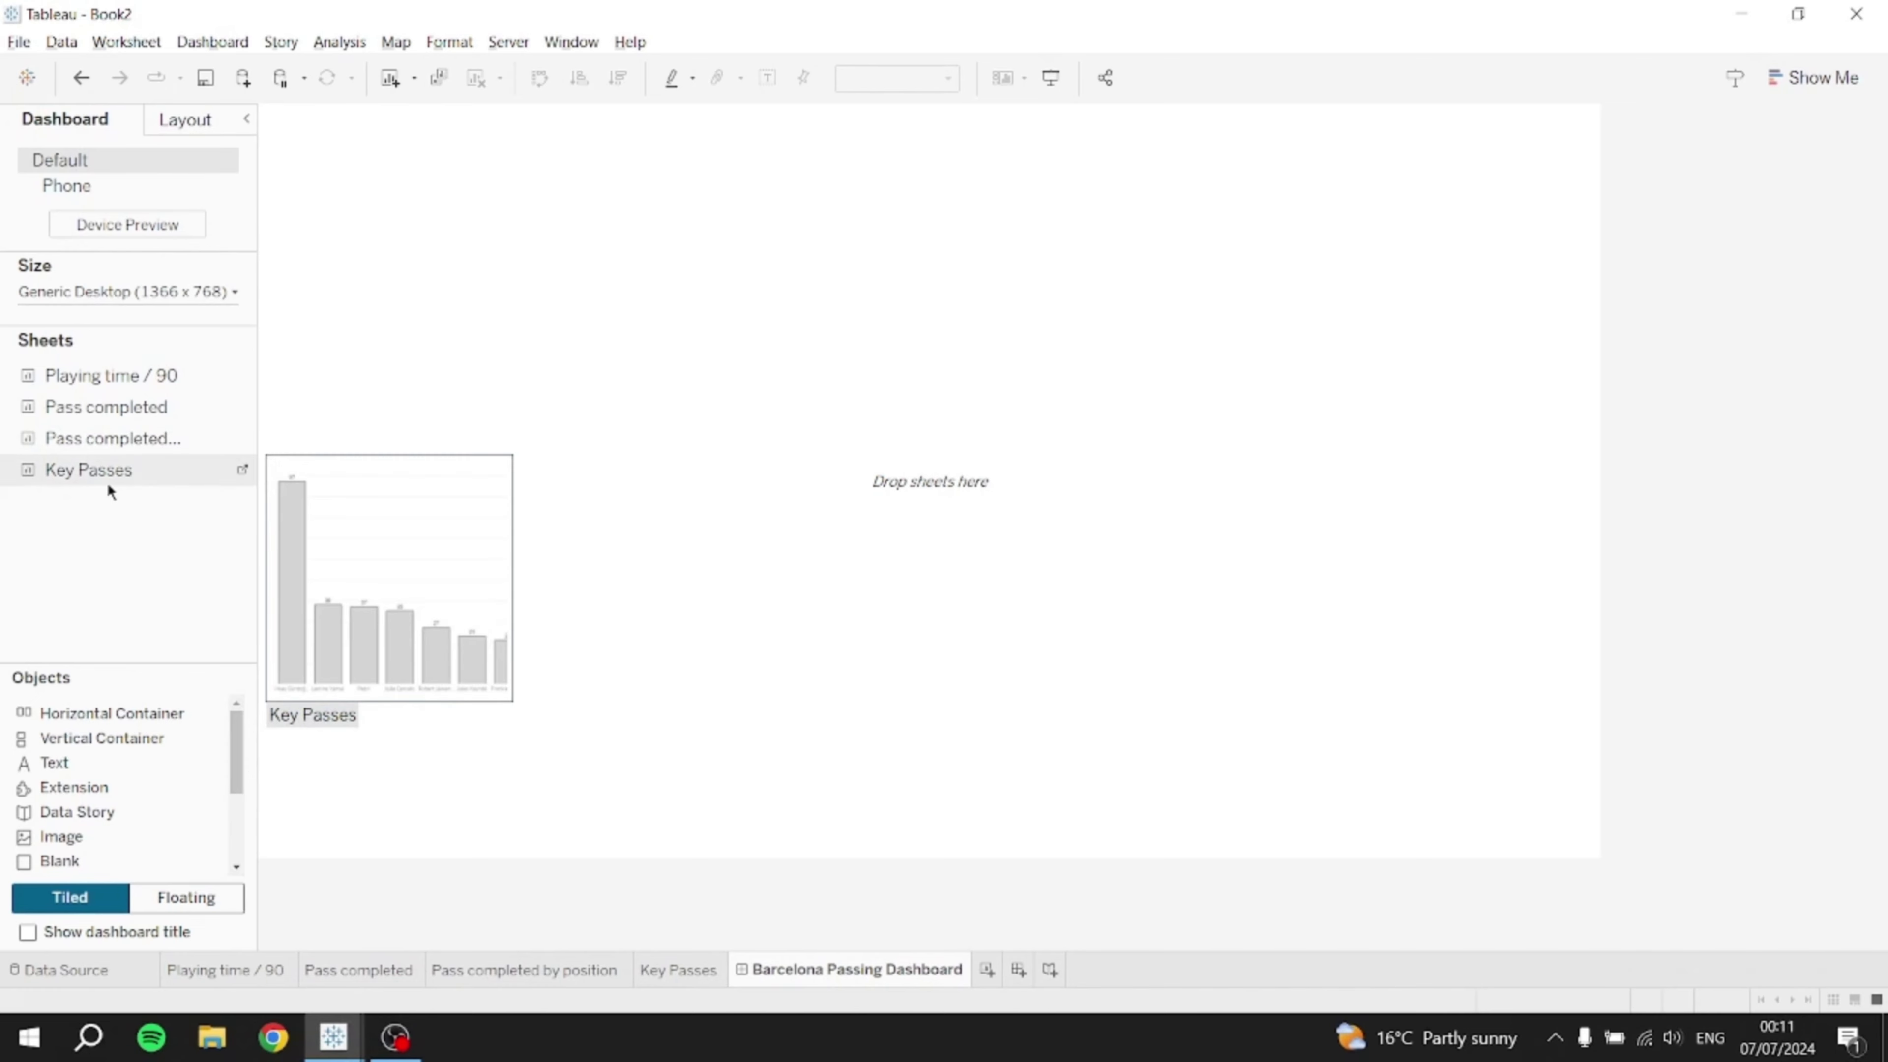
drag(108, 470, 778, 380)
drag(119, 416, 858, 439)
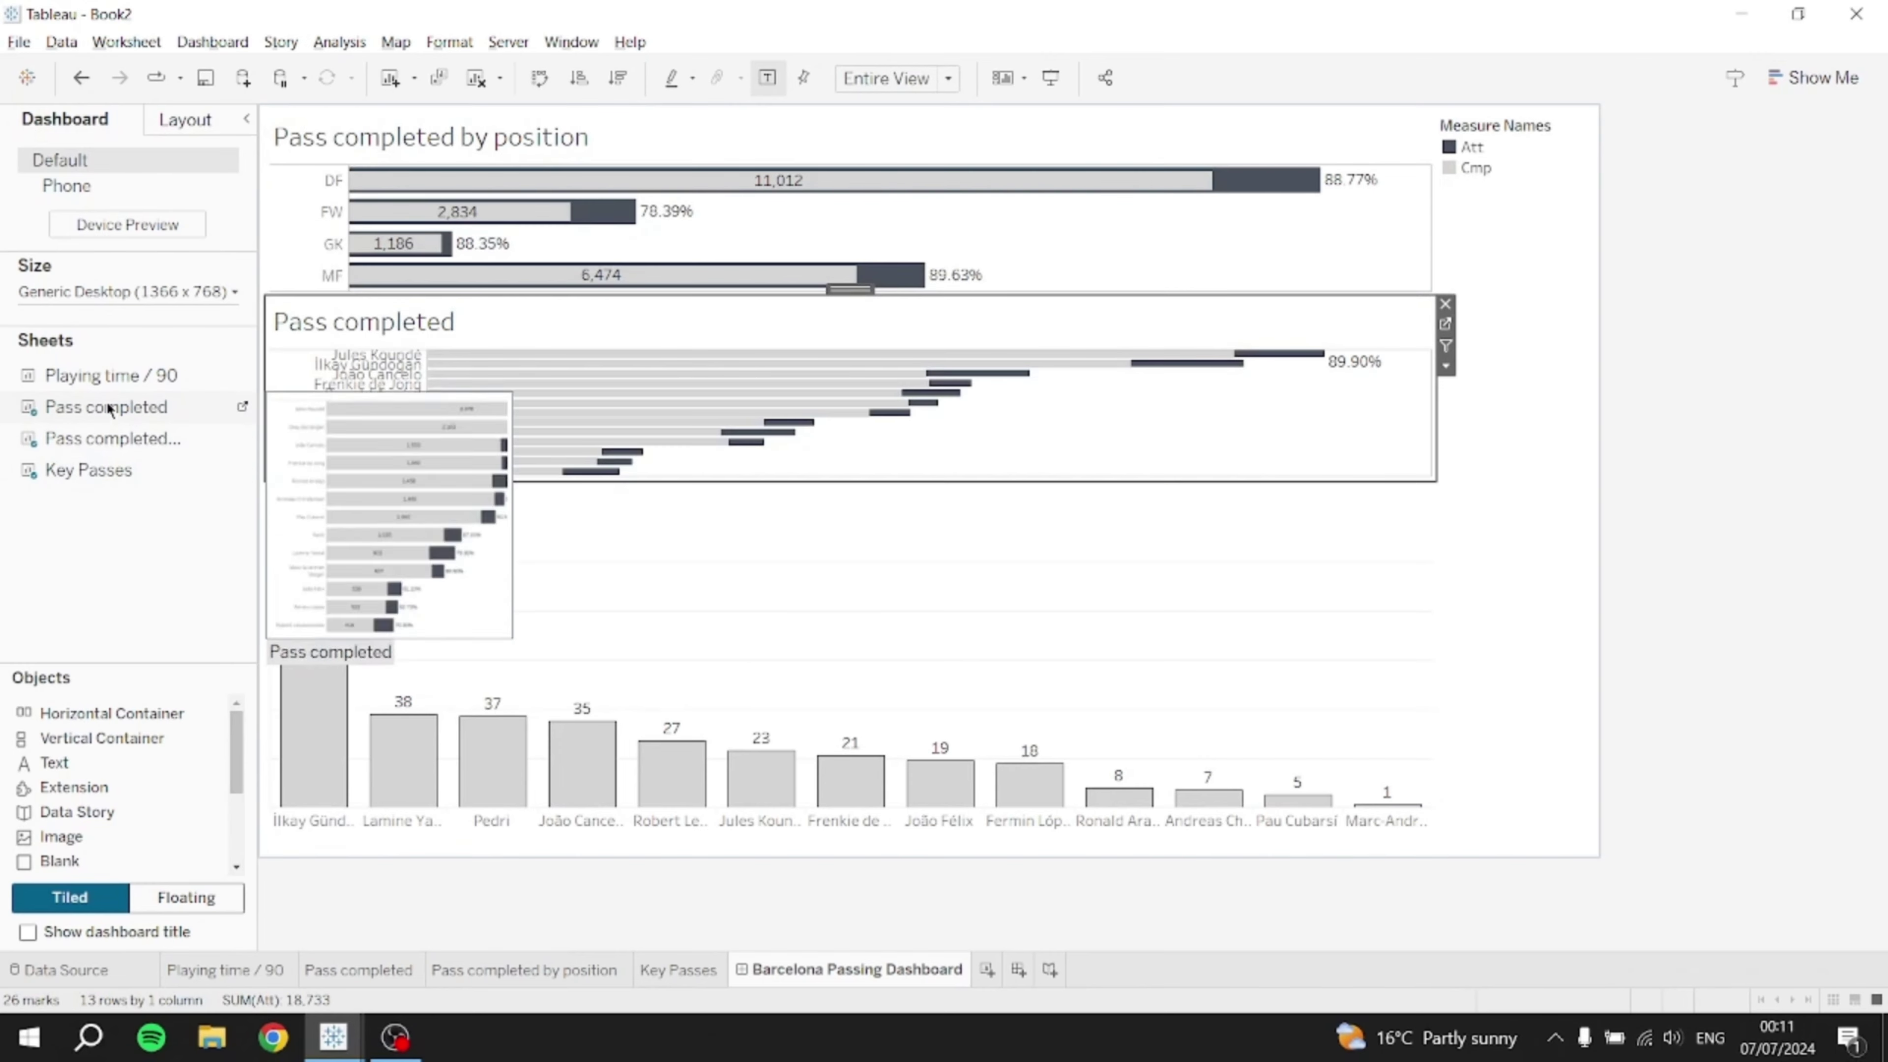
drag(111, 375, 927, 670)
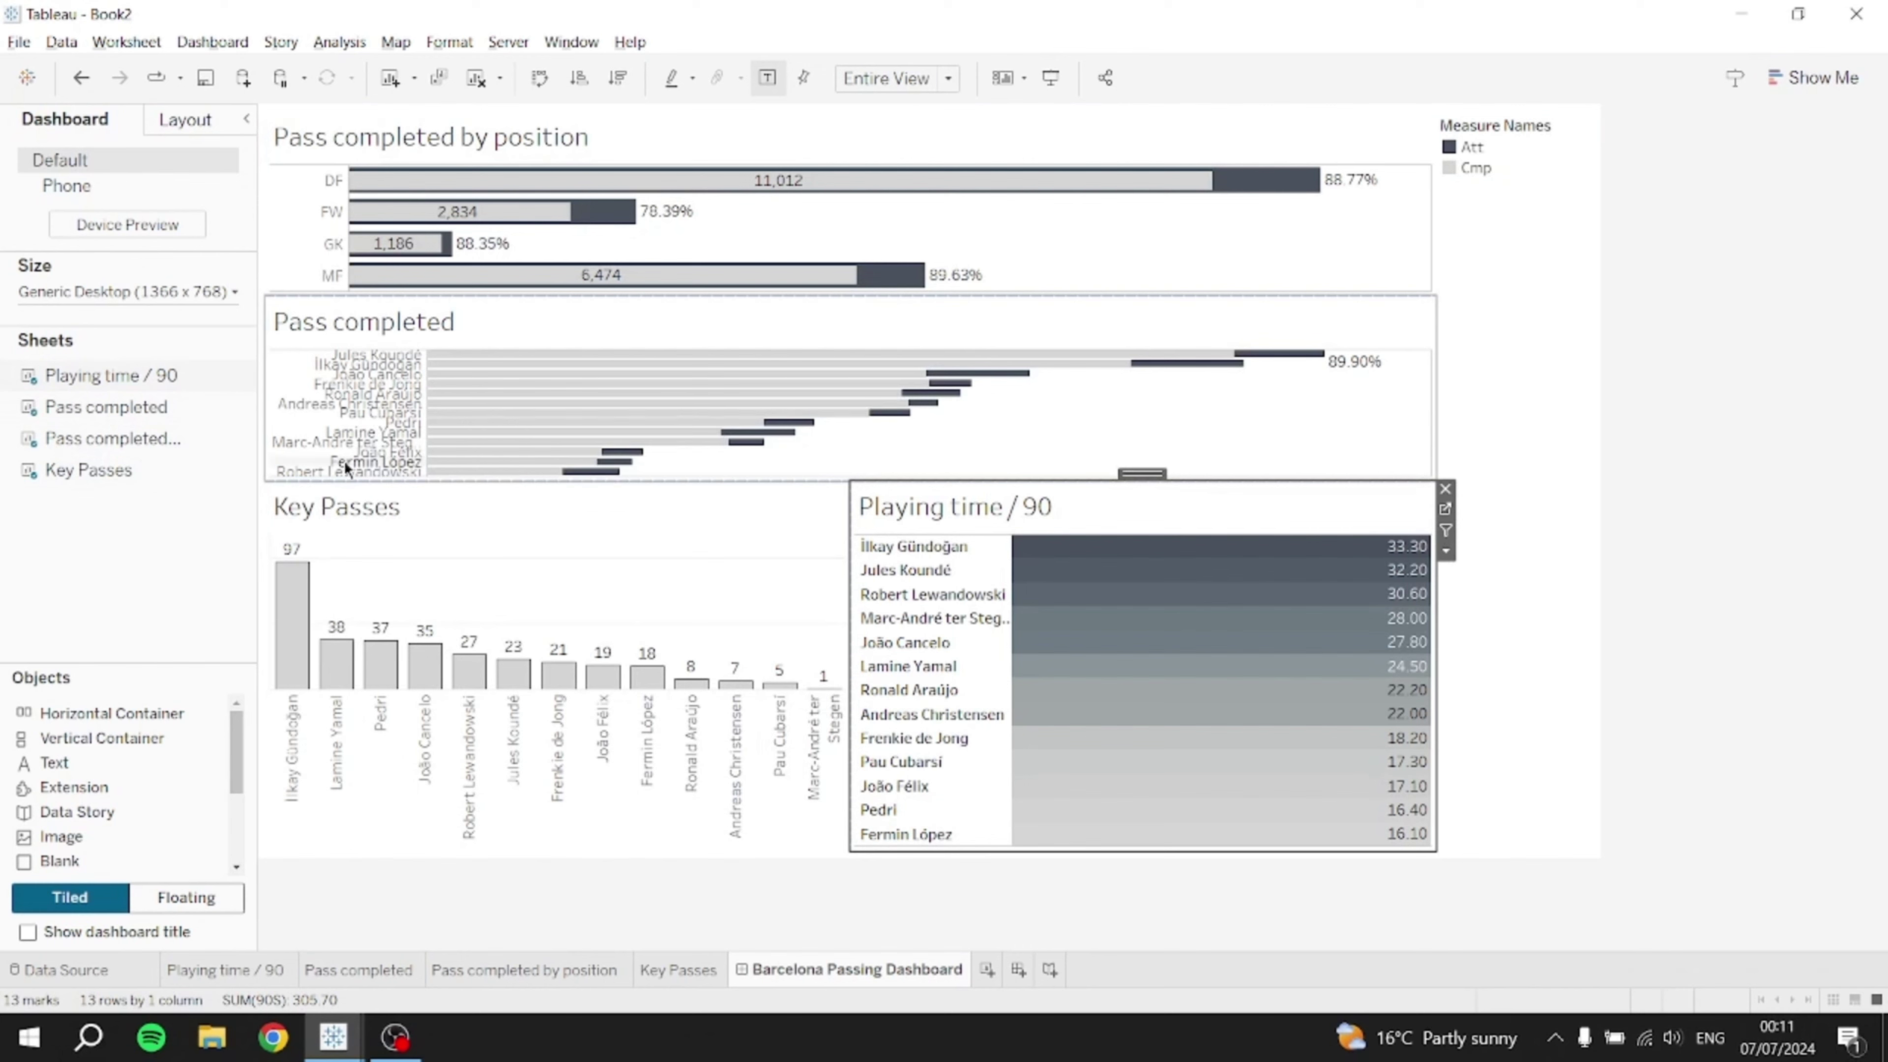
click(80, 77)
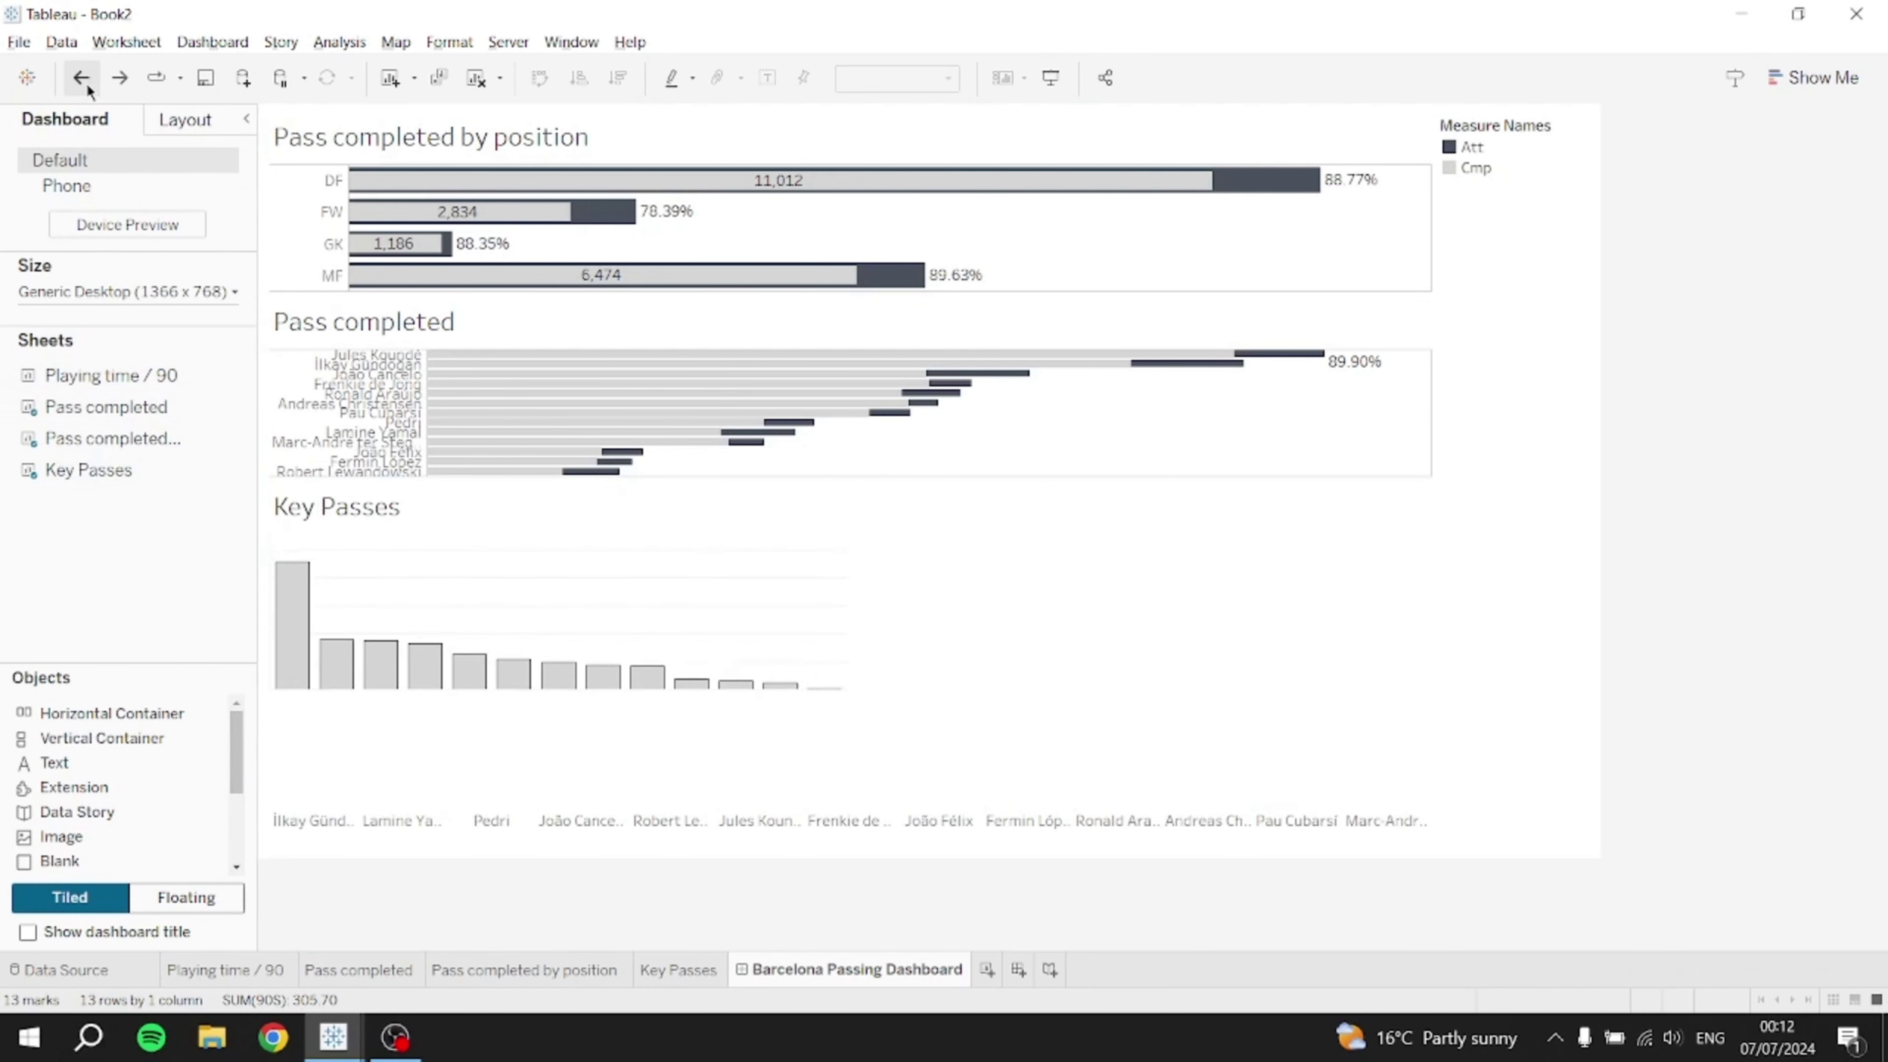
click(80, 77)
click(80, 78)
click(80, 77)
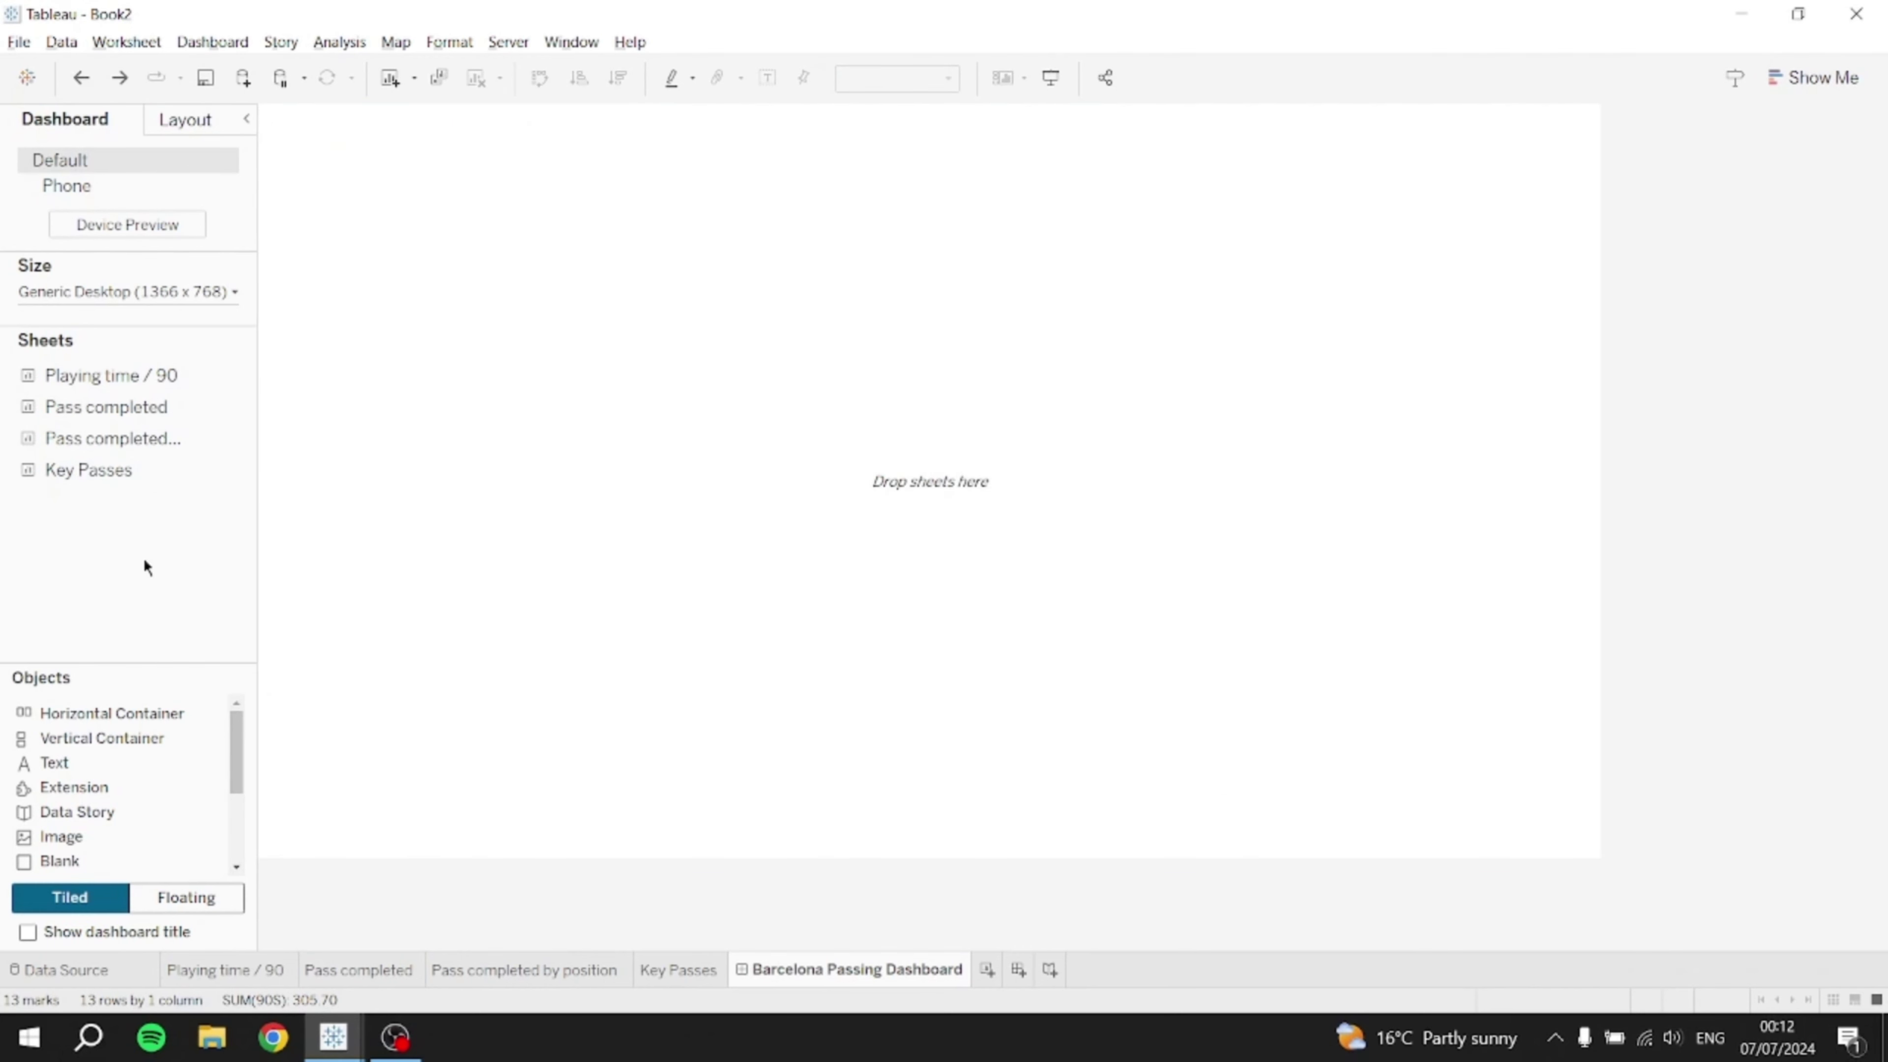
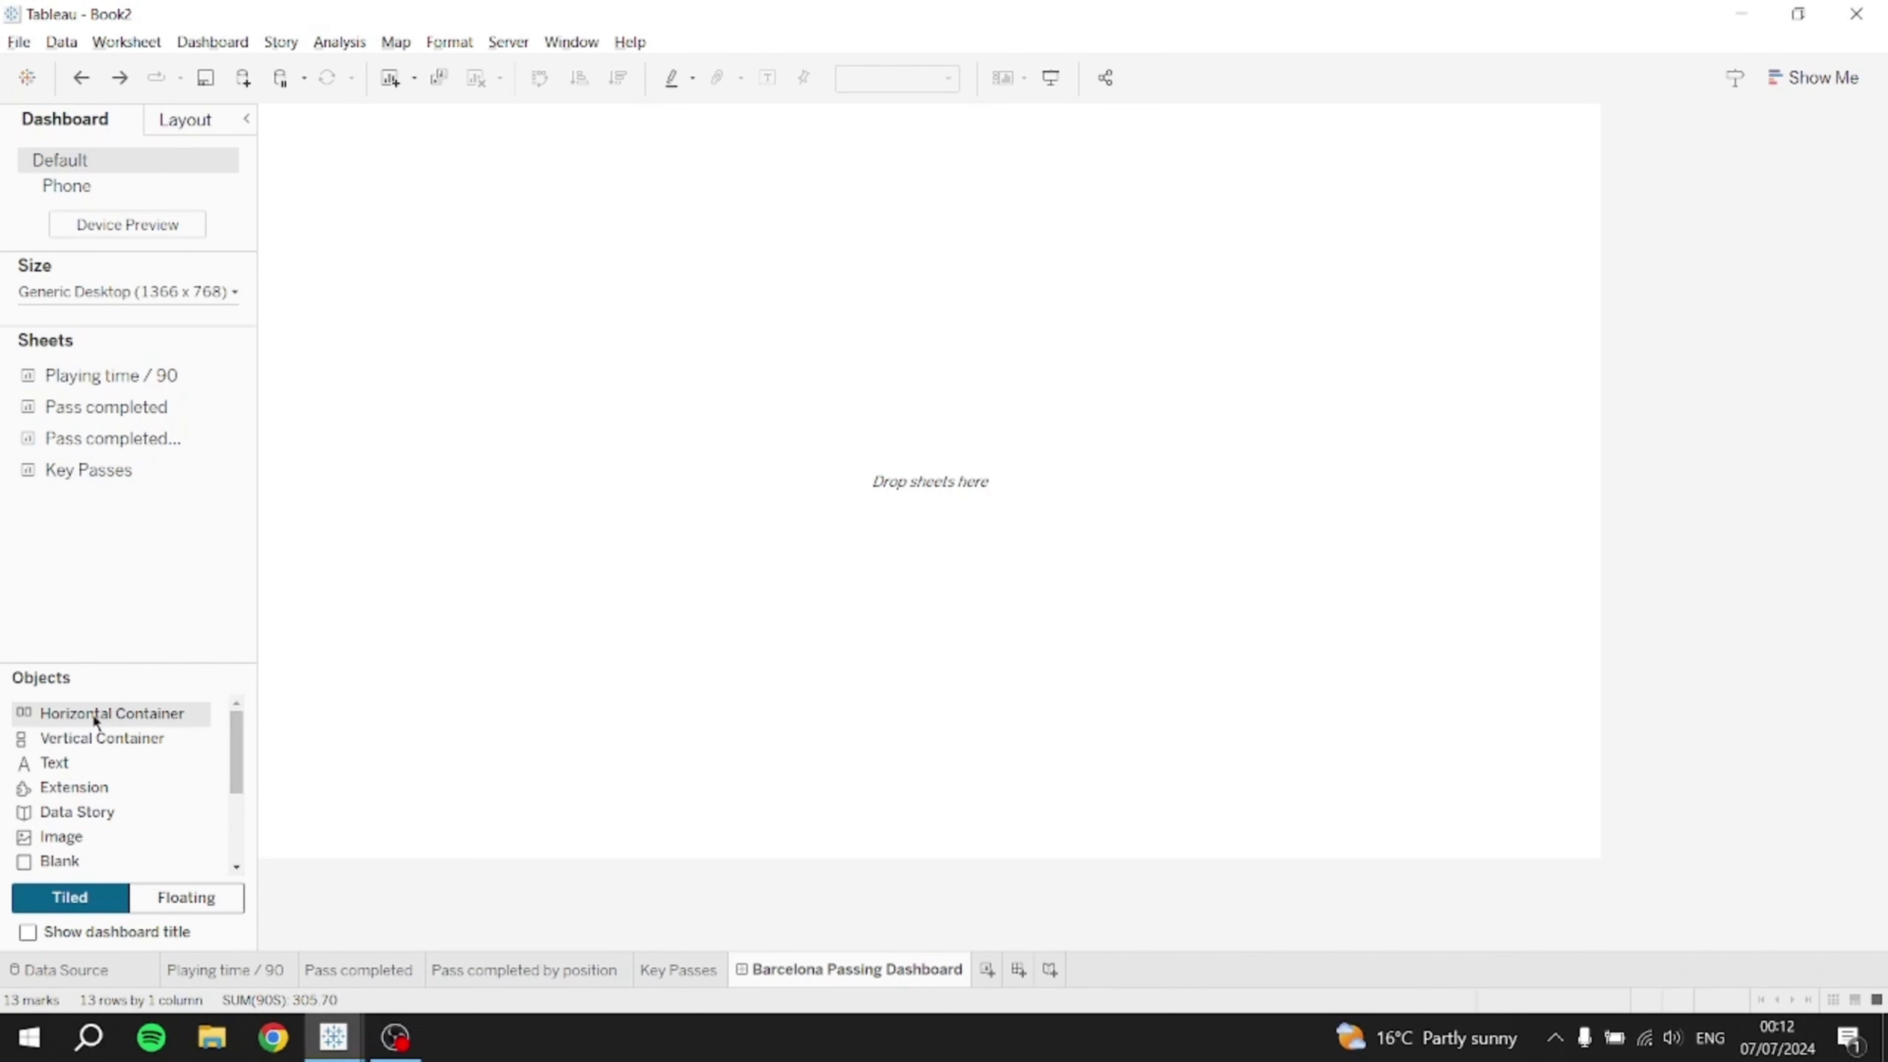
- Try placing horizontal containers in different areas of the blank dashboard, checking the layout against the finished barcelona passing dashboard workbook
drag(92, 714, 982, 525)
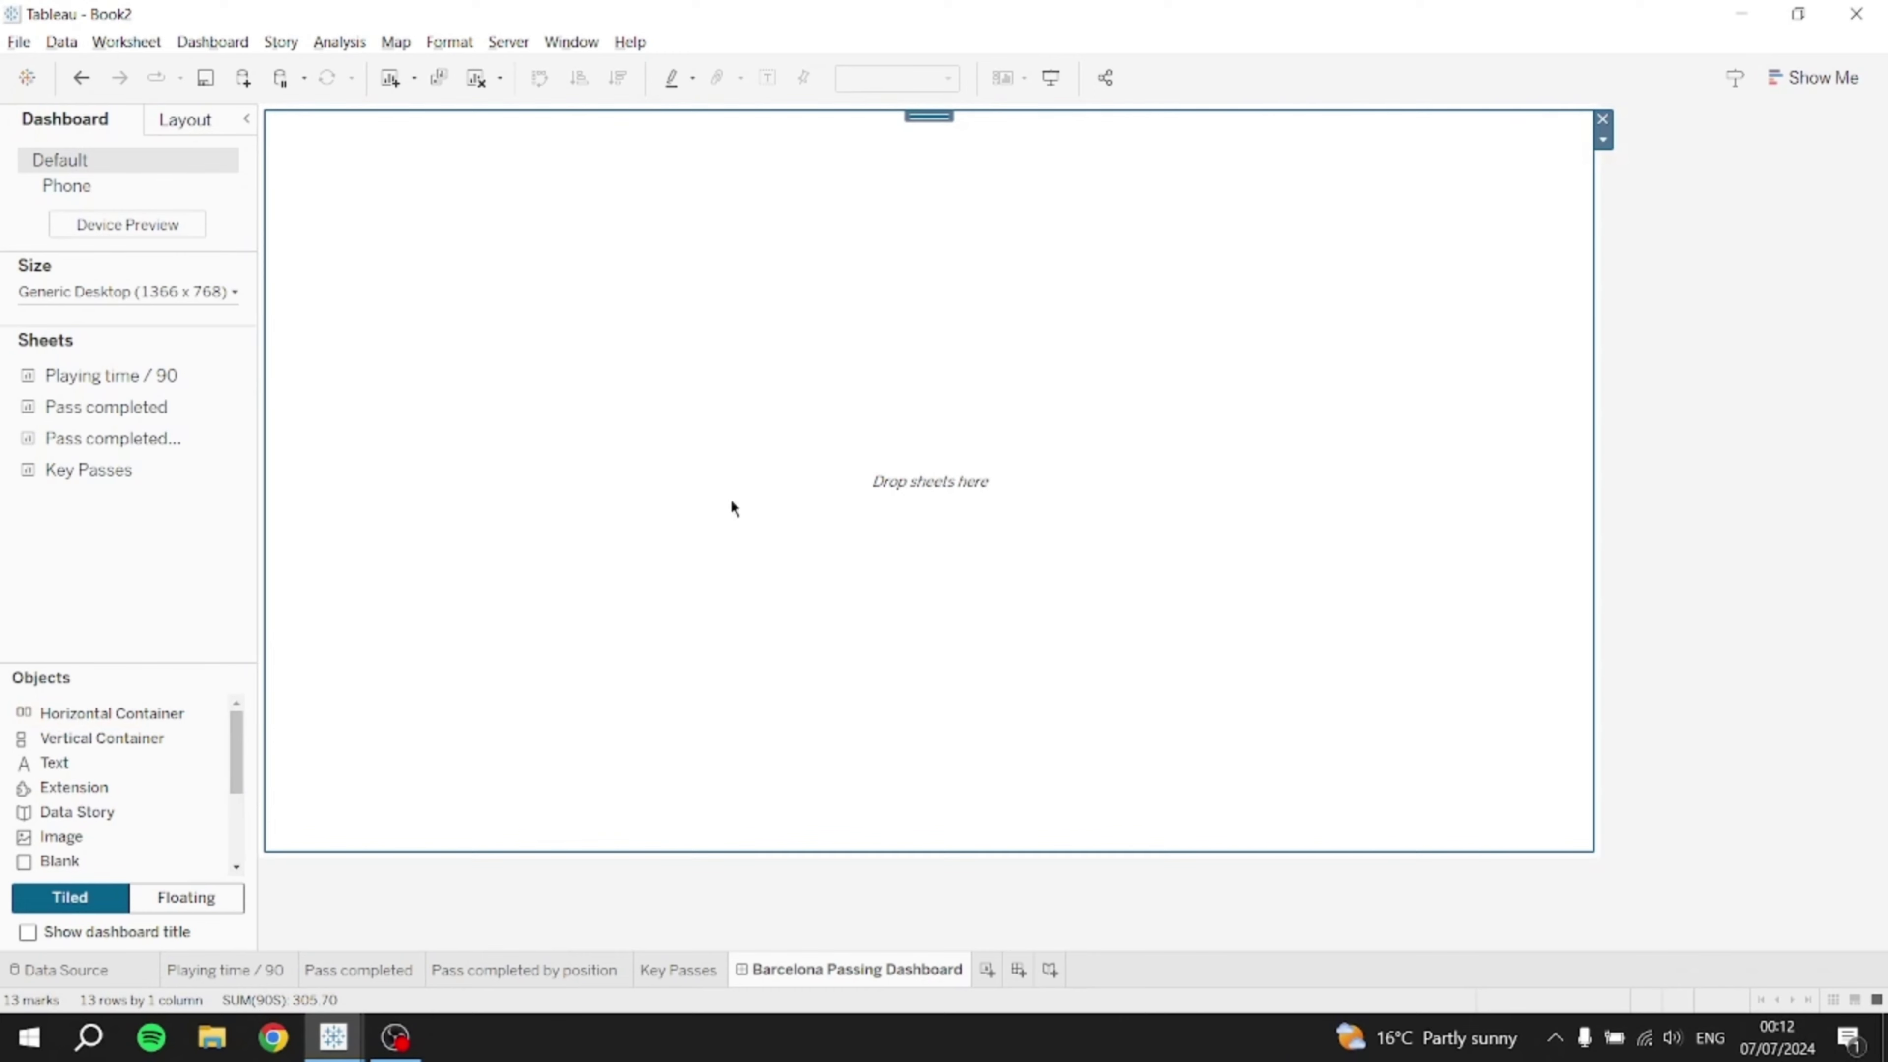
click(506, 571)
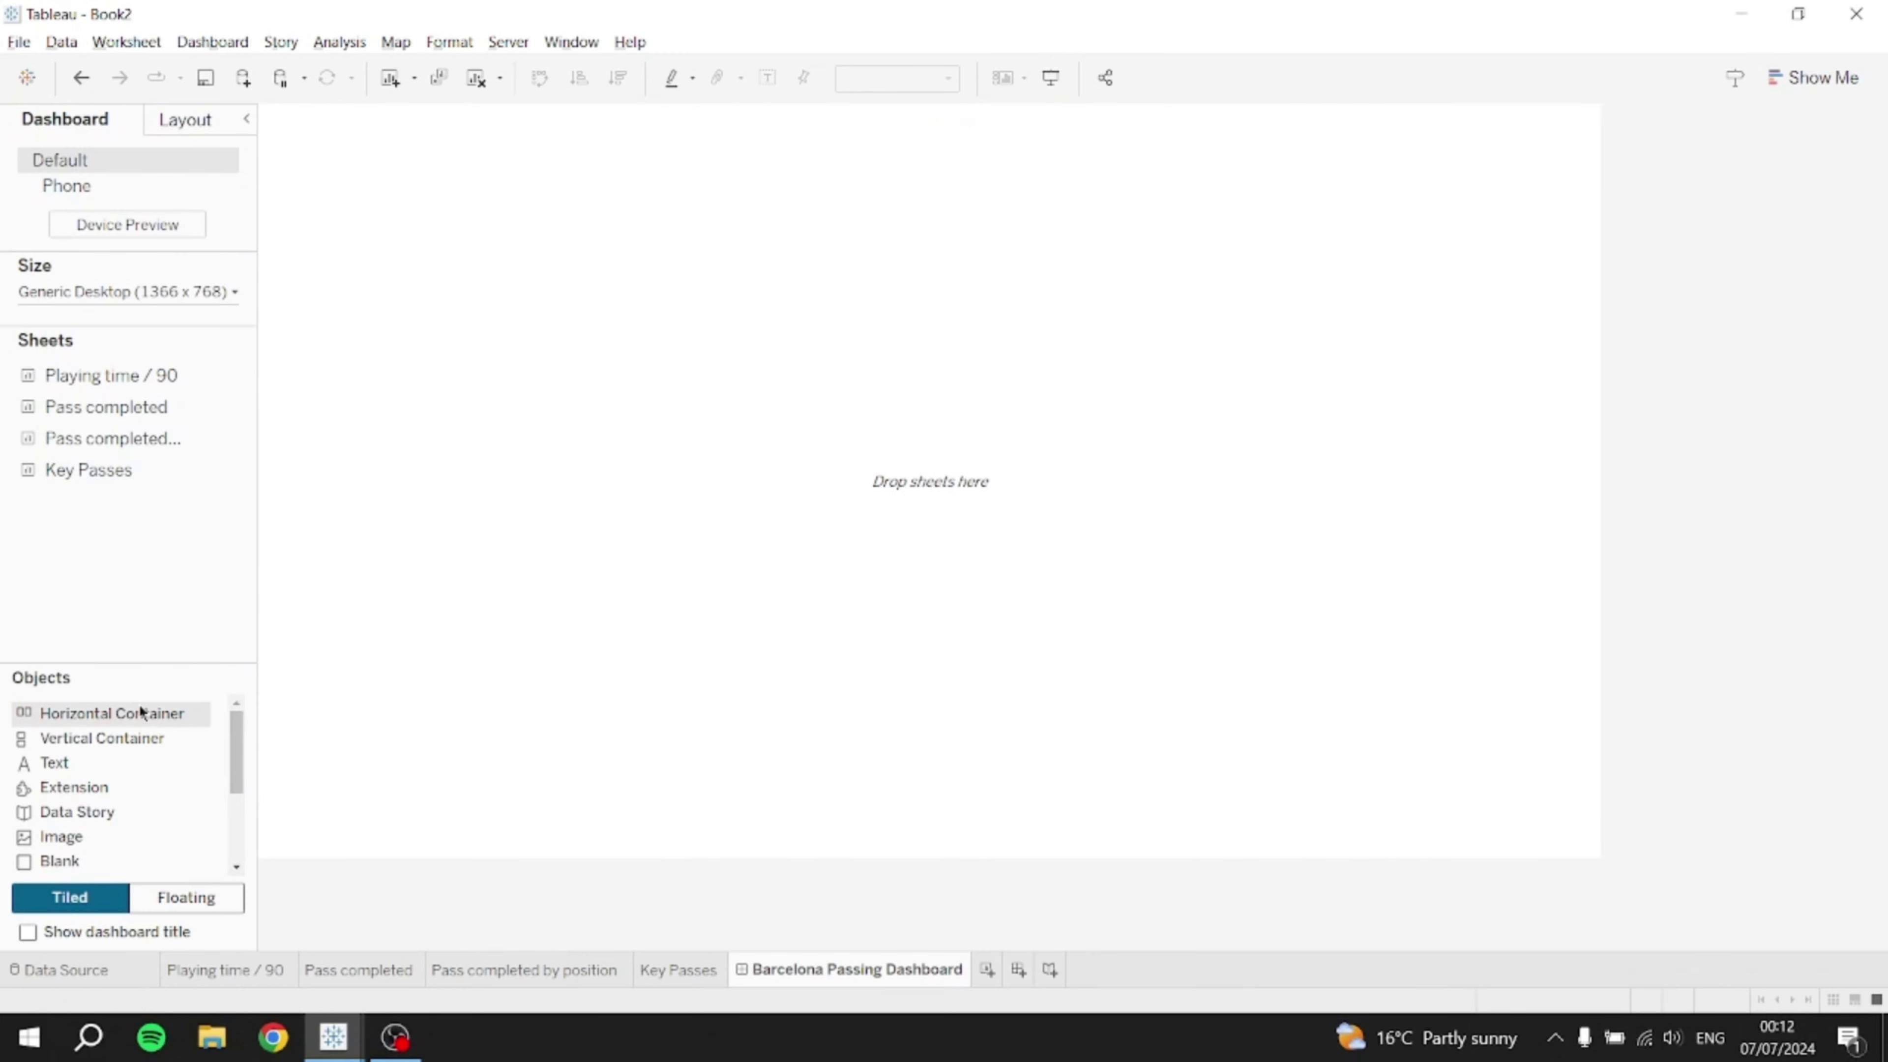
drag(132, 711, 287, 513)
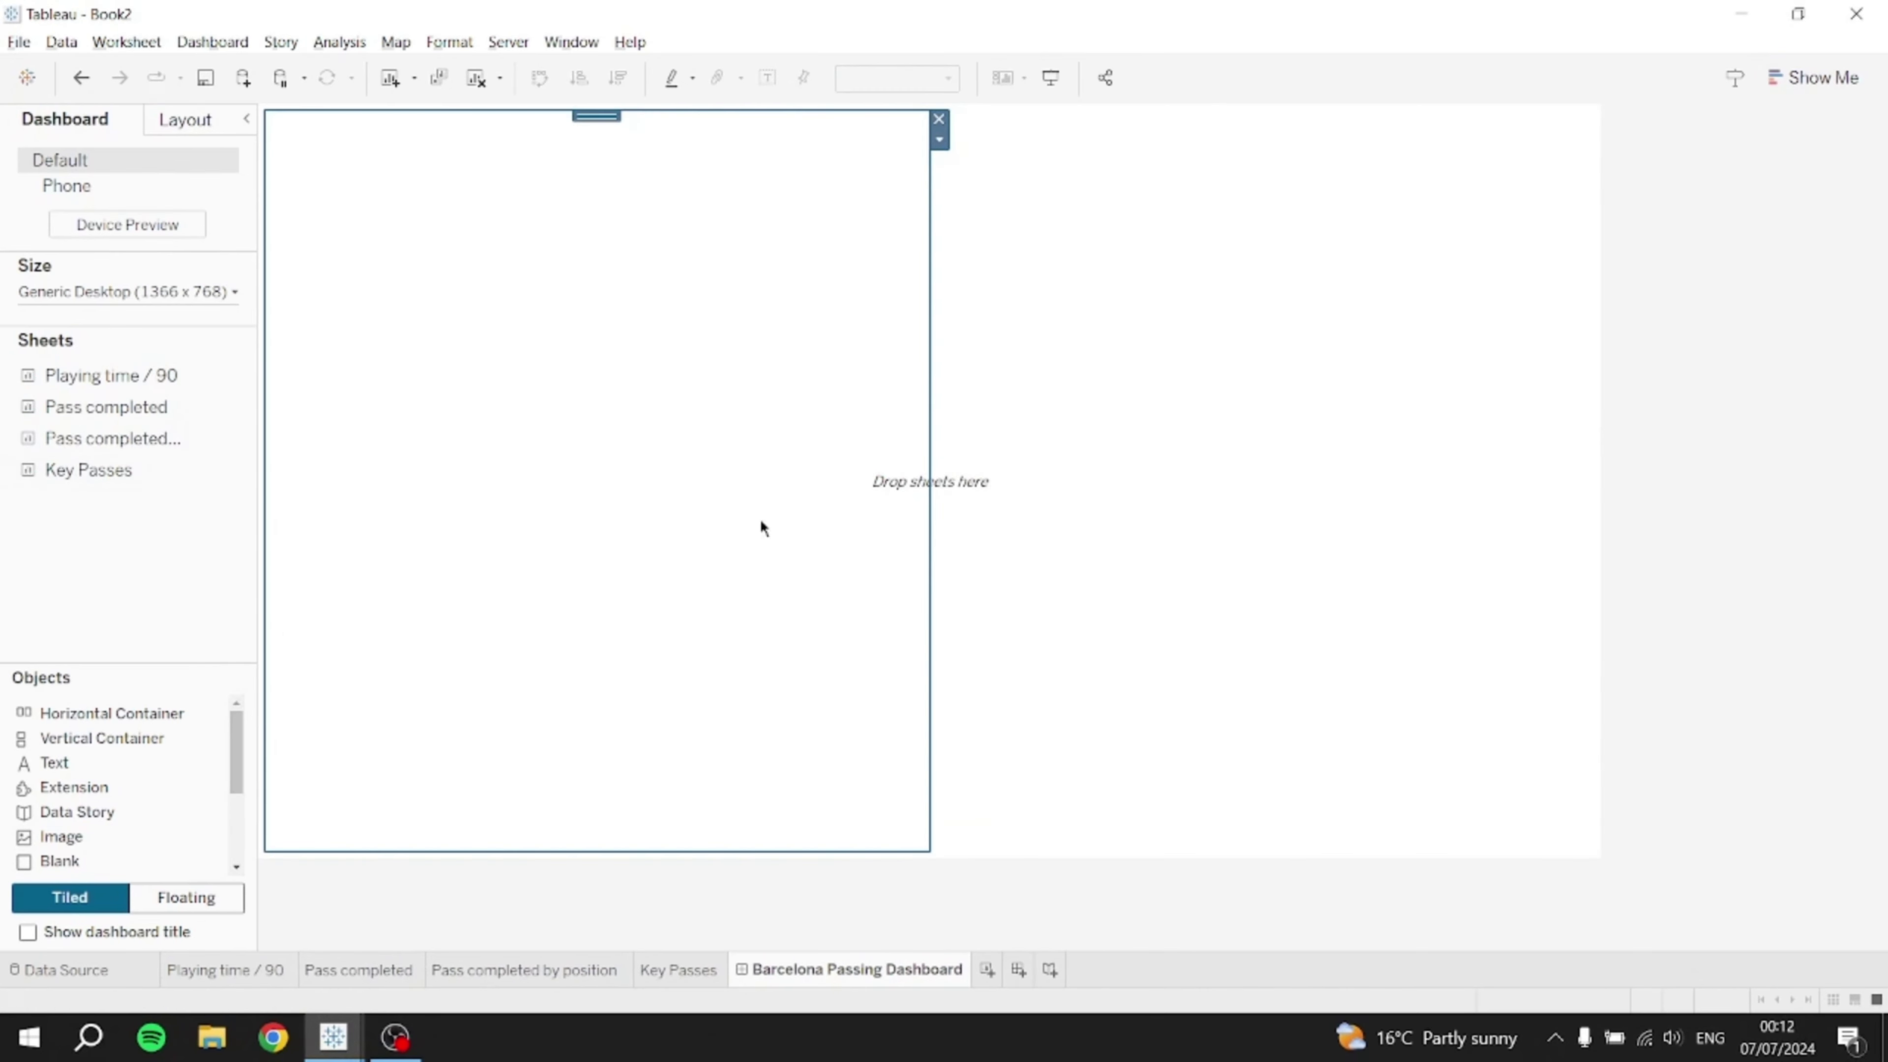
drag(96, 712, 1251, 554)
drag(1396, 621, 1265, 828)
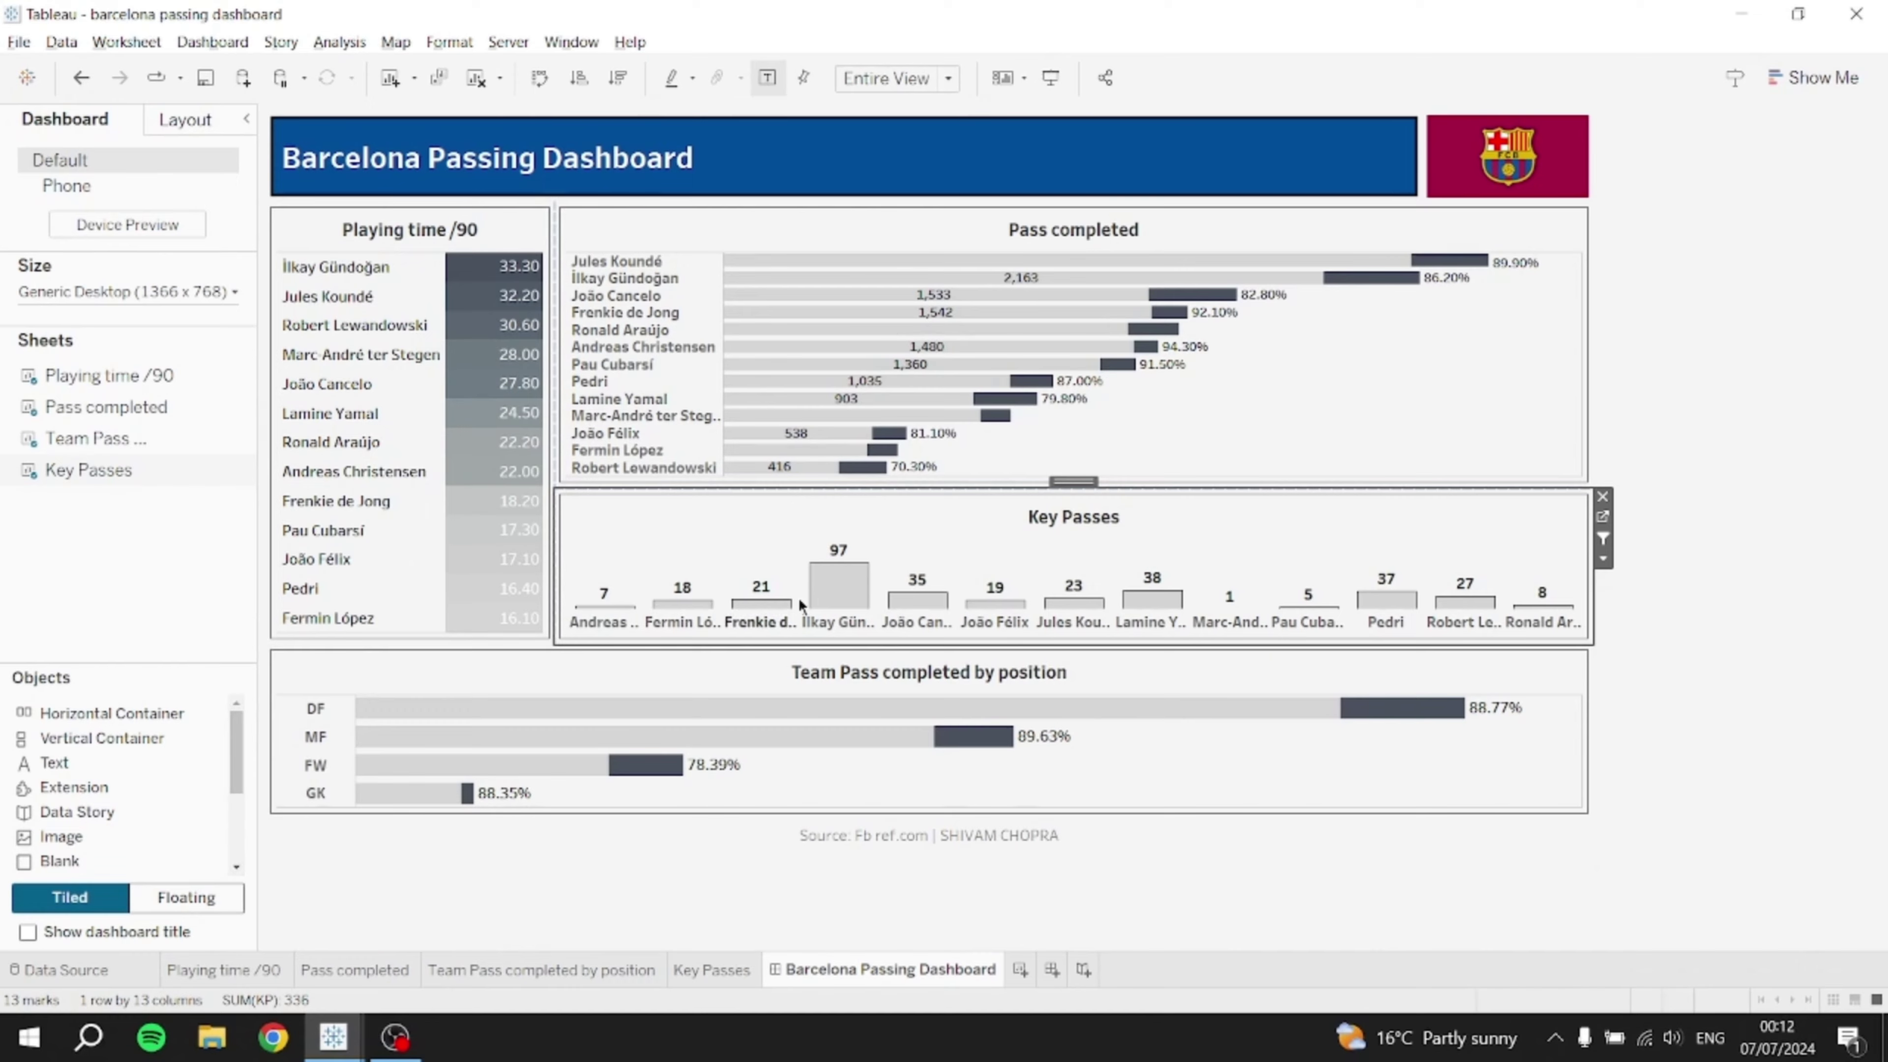
key(alt+Tab)
drag(884, 369, 1108, 707)
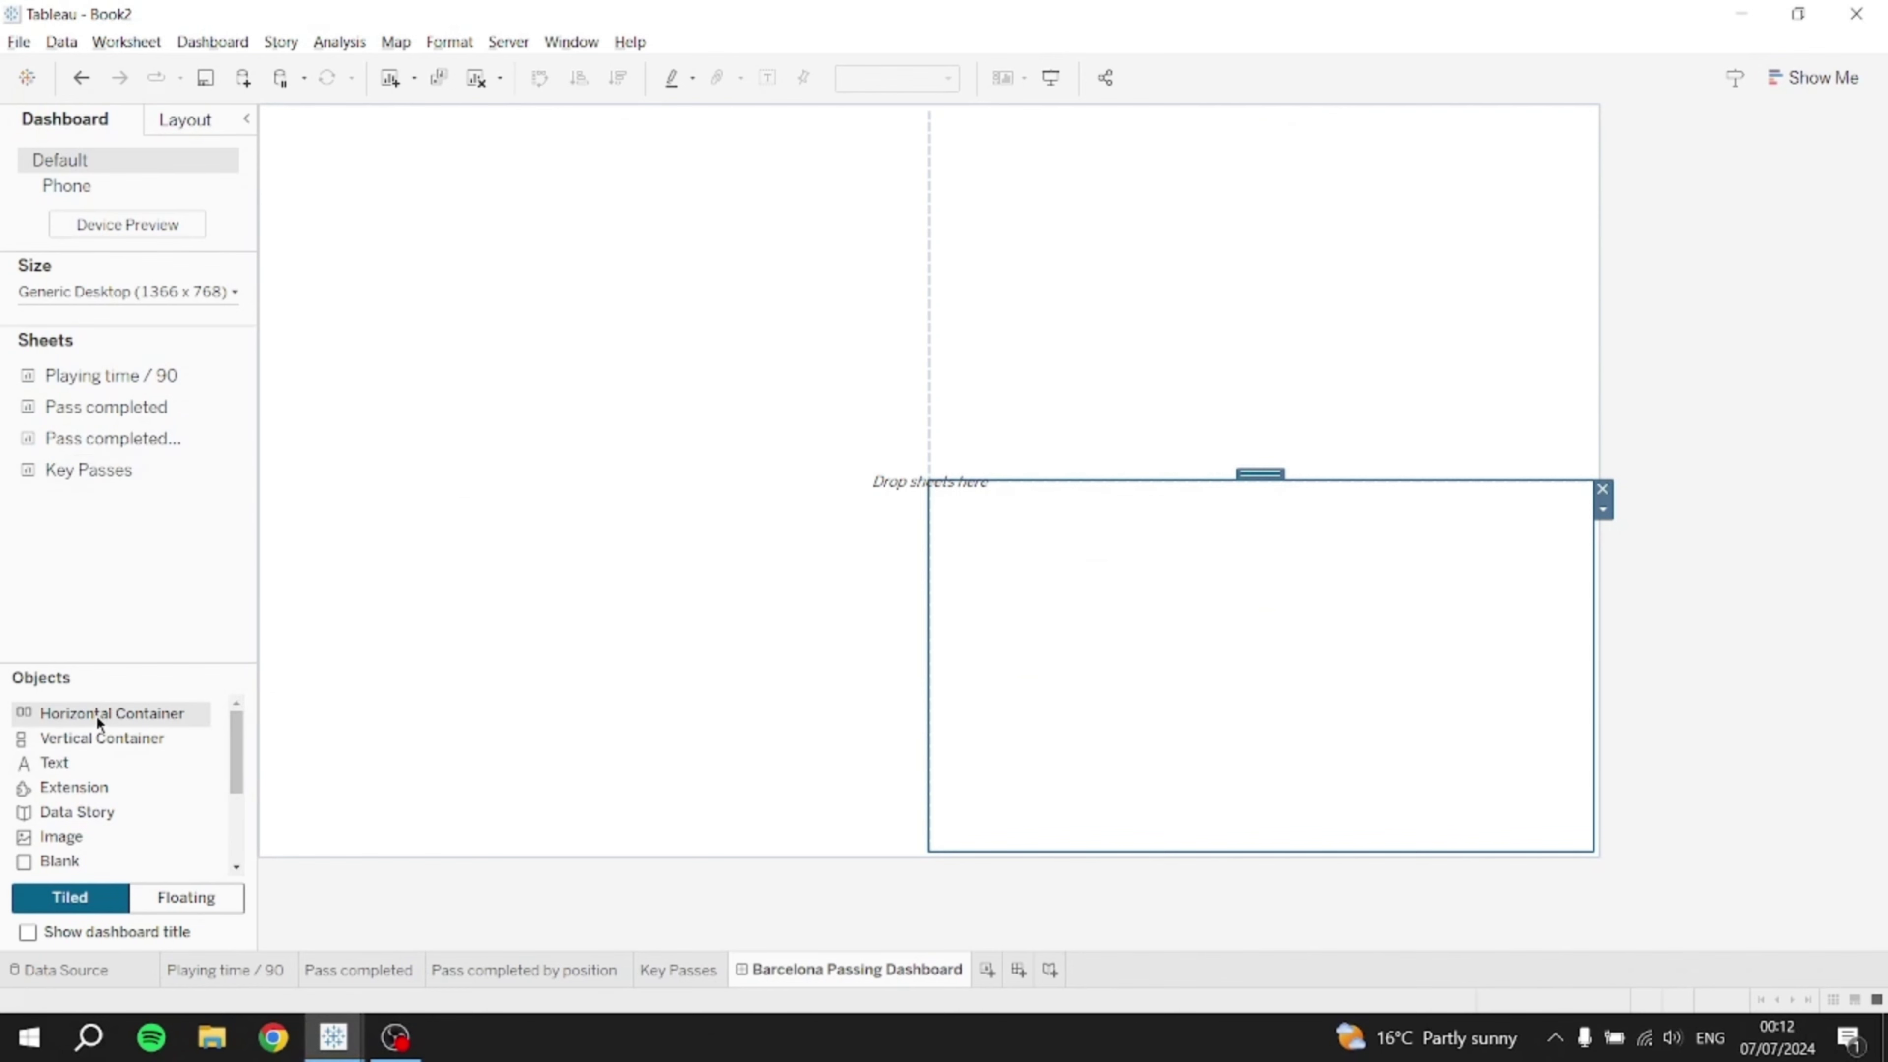
drag(96, 716, 922, 853)
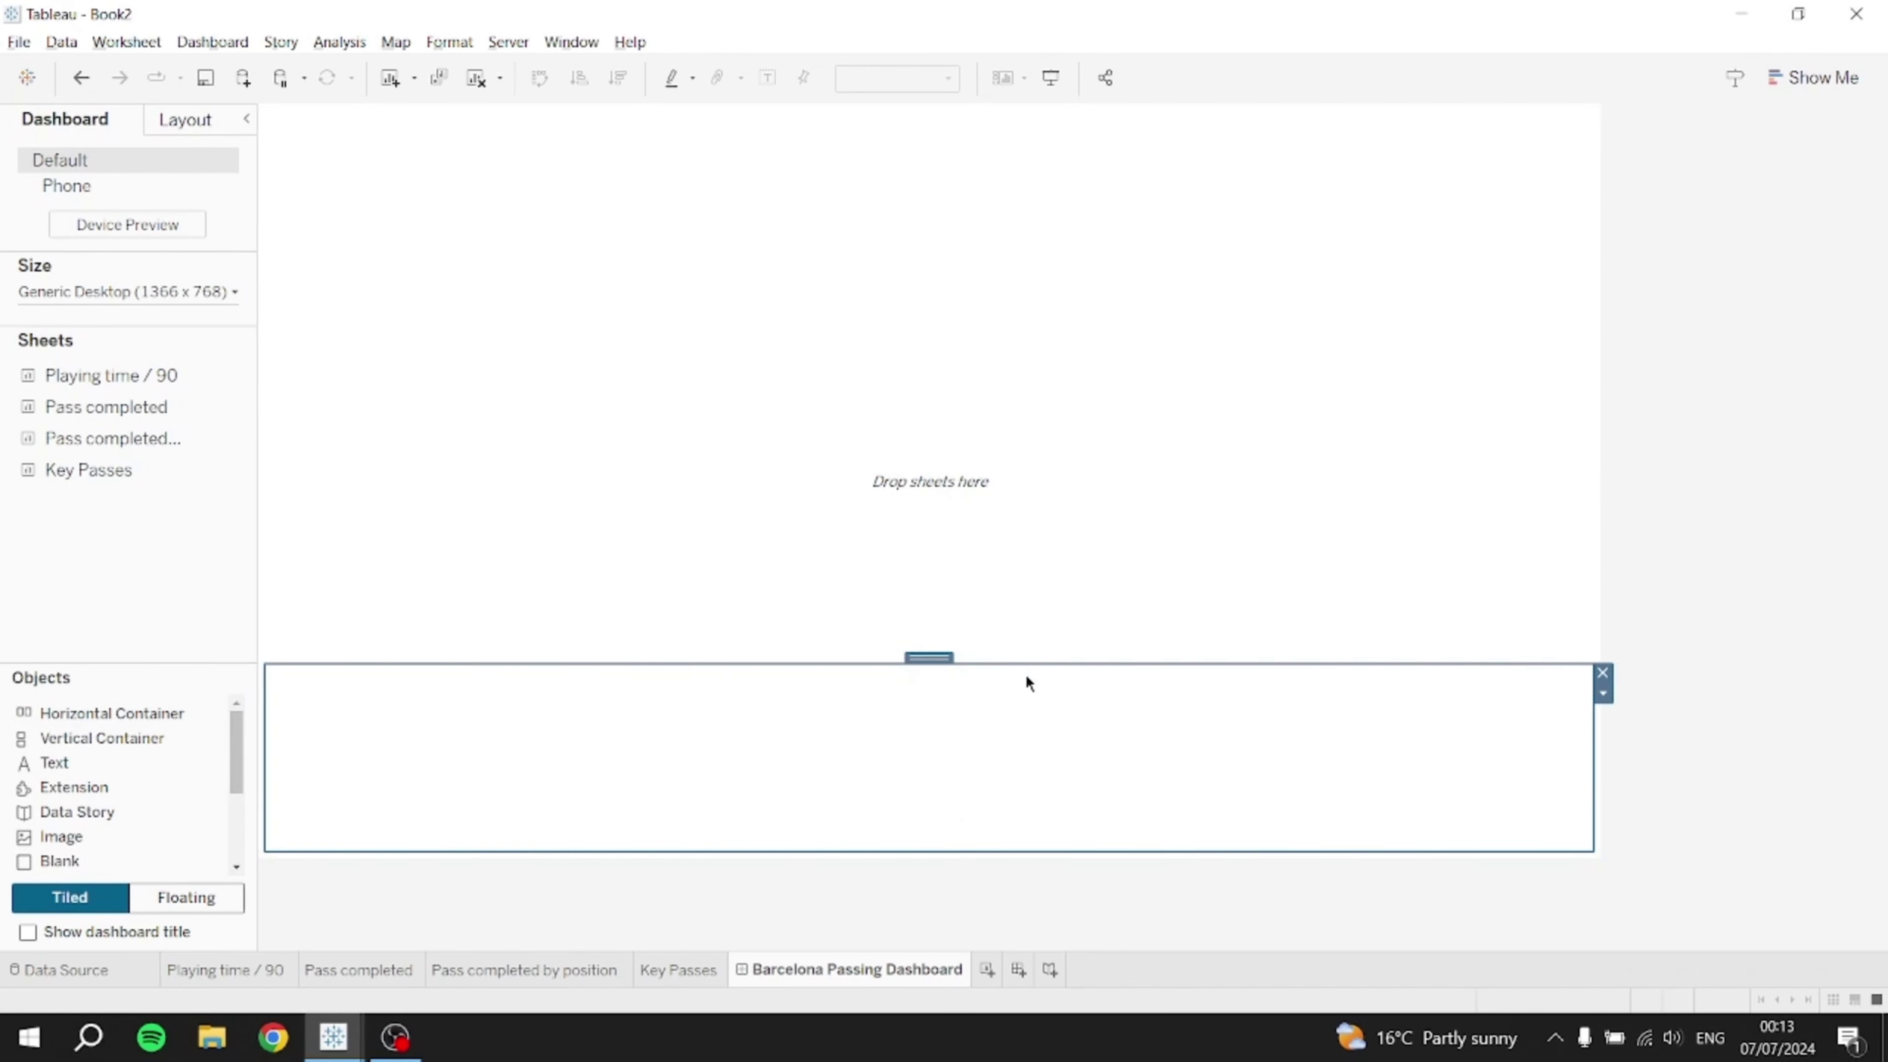
drag(1025, 675, 1051, 482)
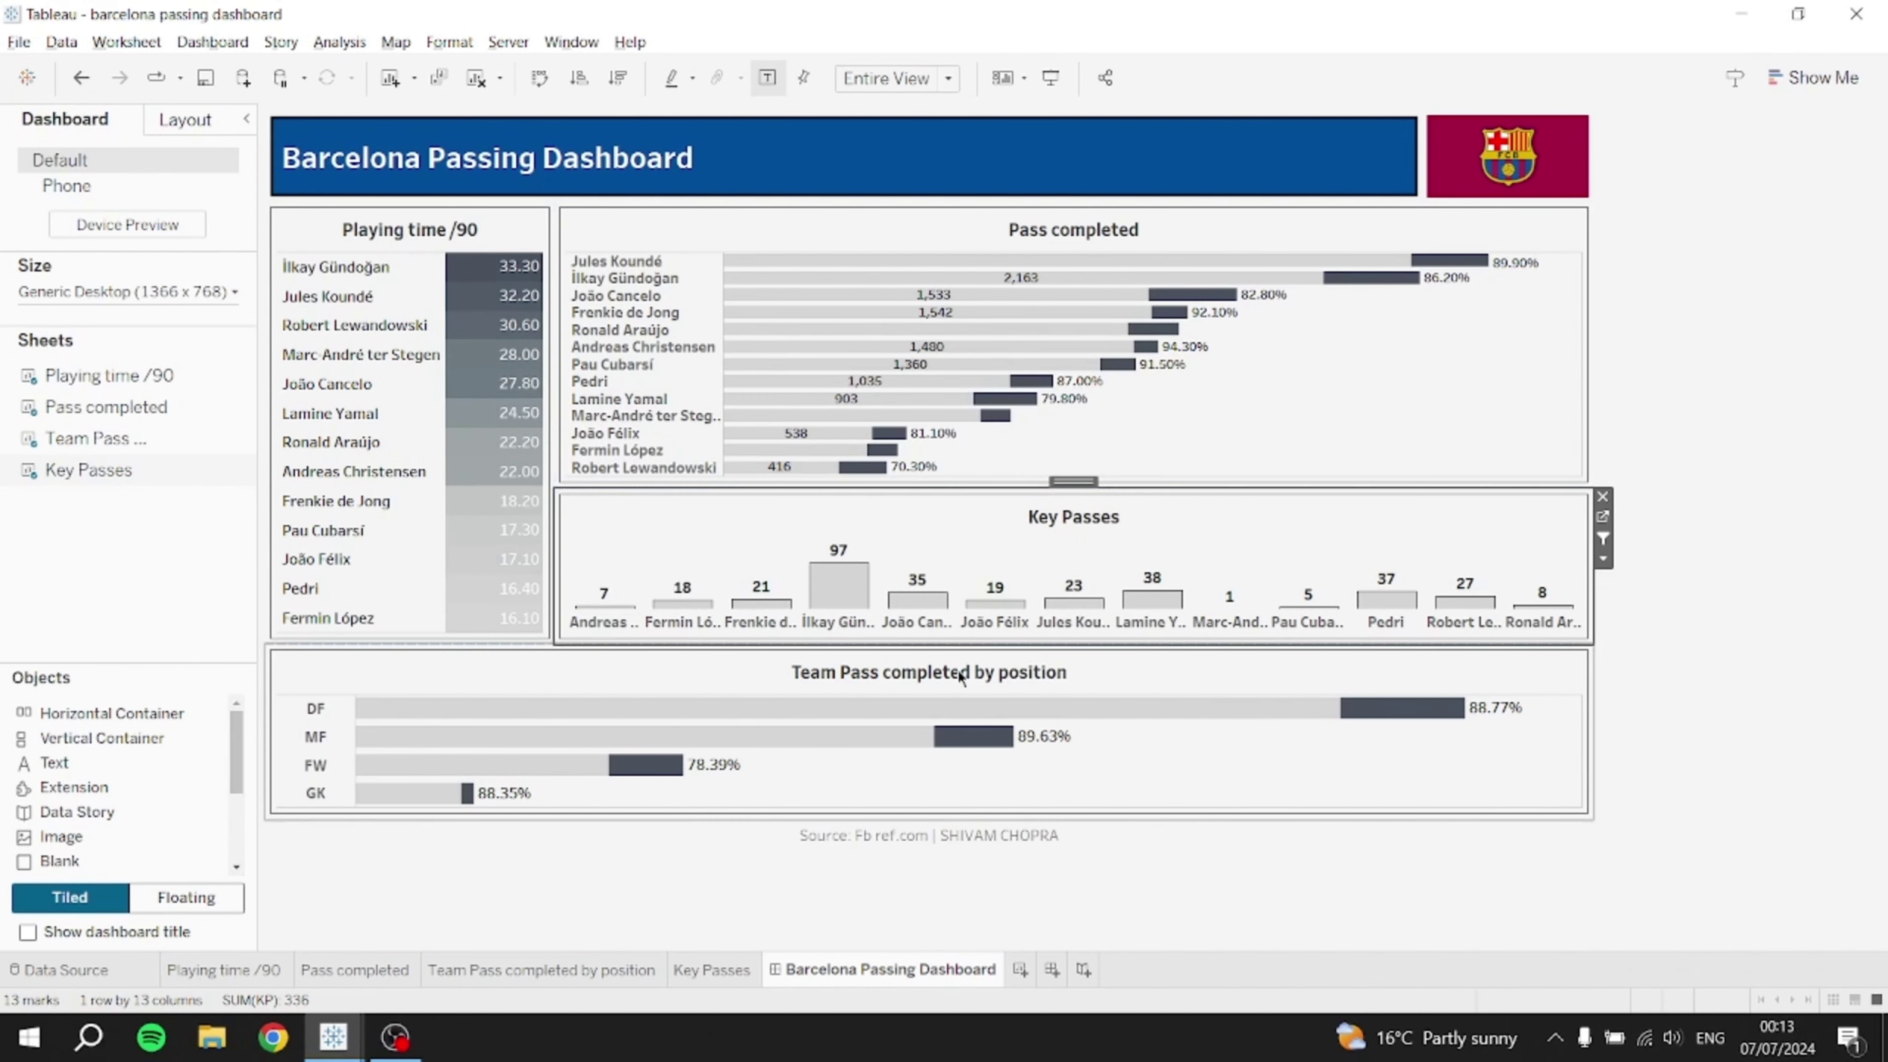
key(alt+Tab)
drag(559, 515, 80, 573)
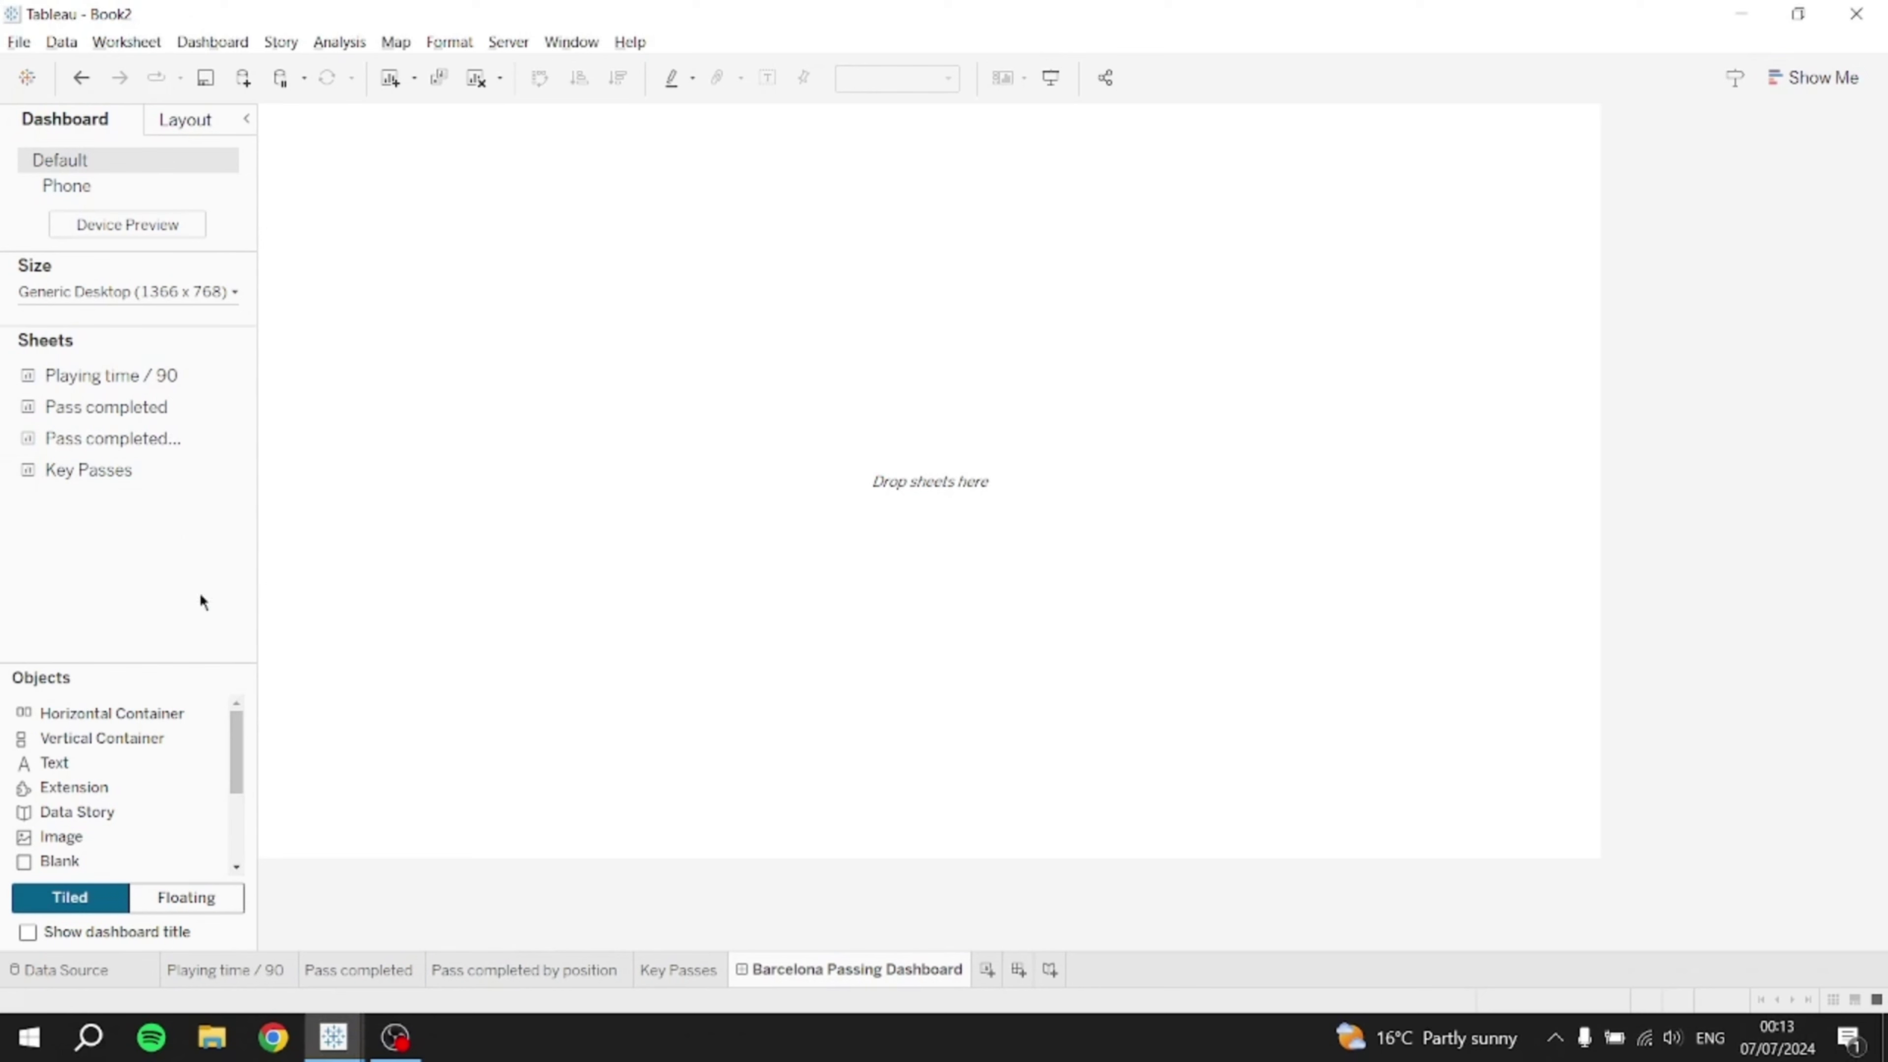
click(28, 933)
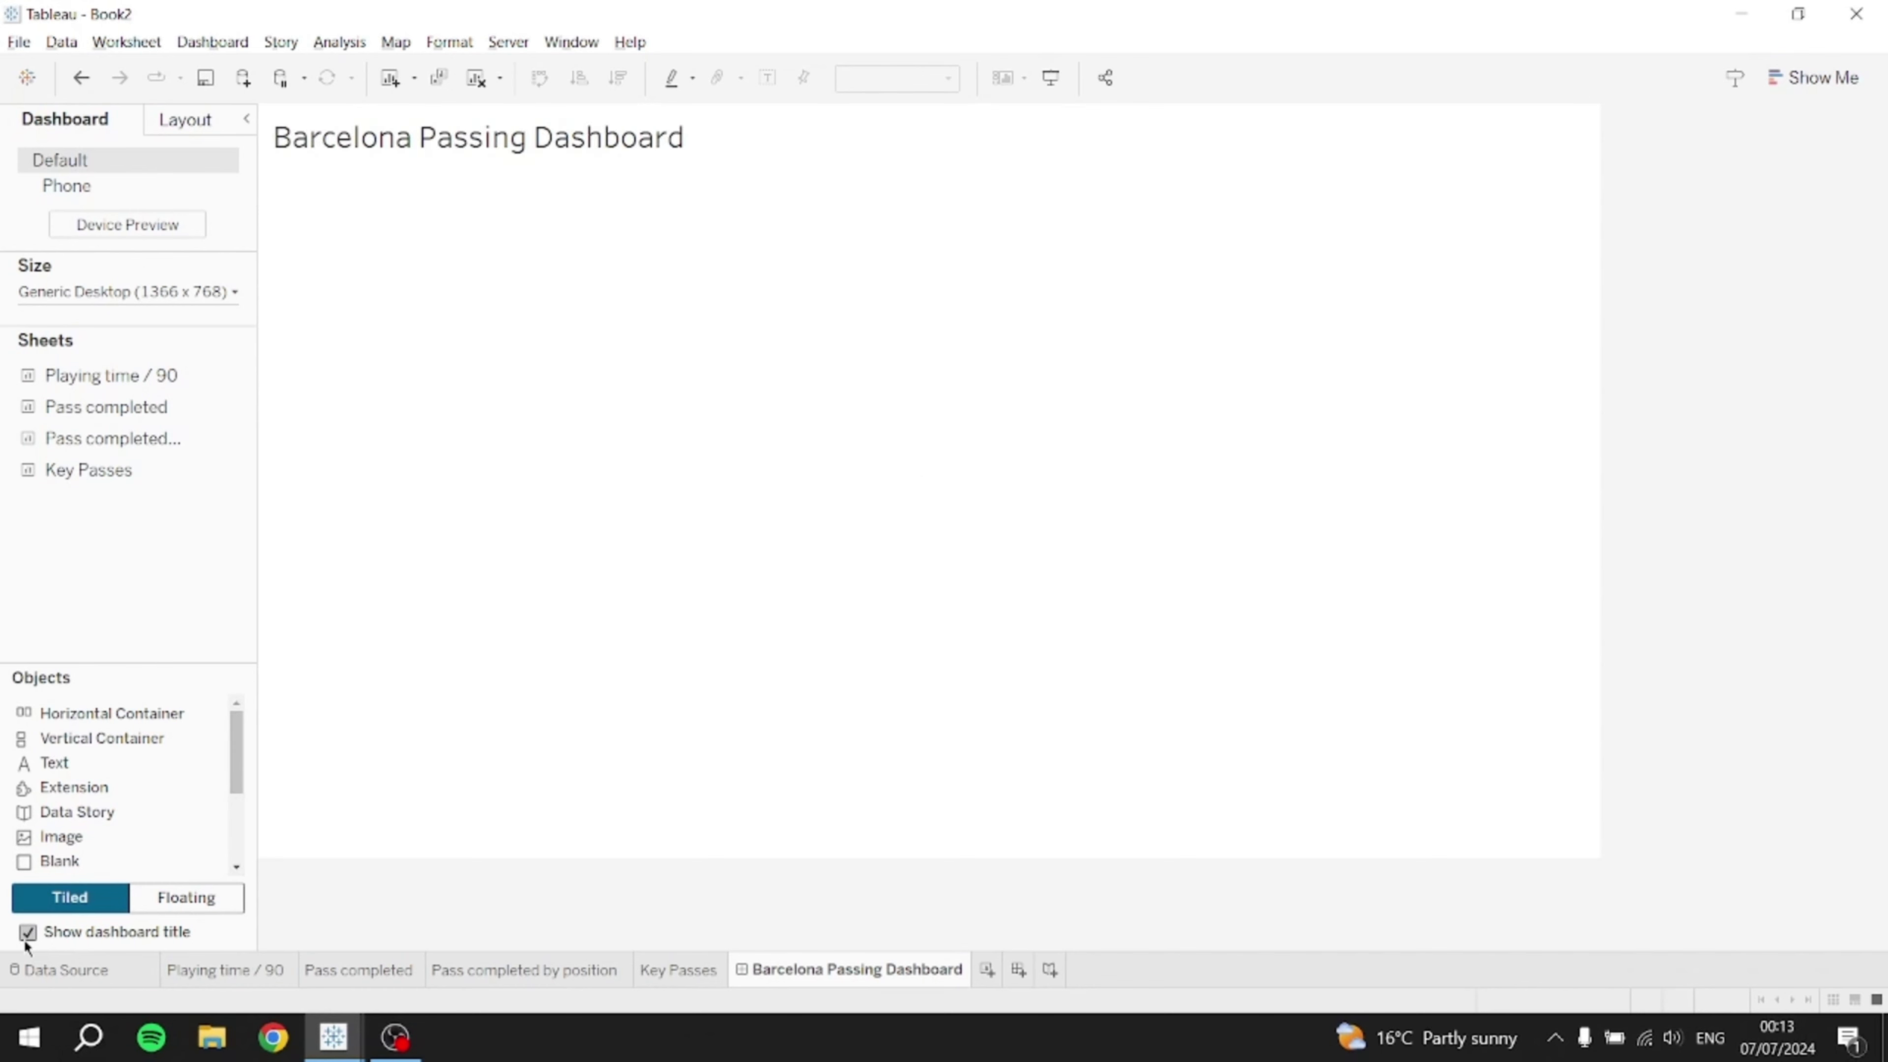
click(28, 934)
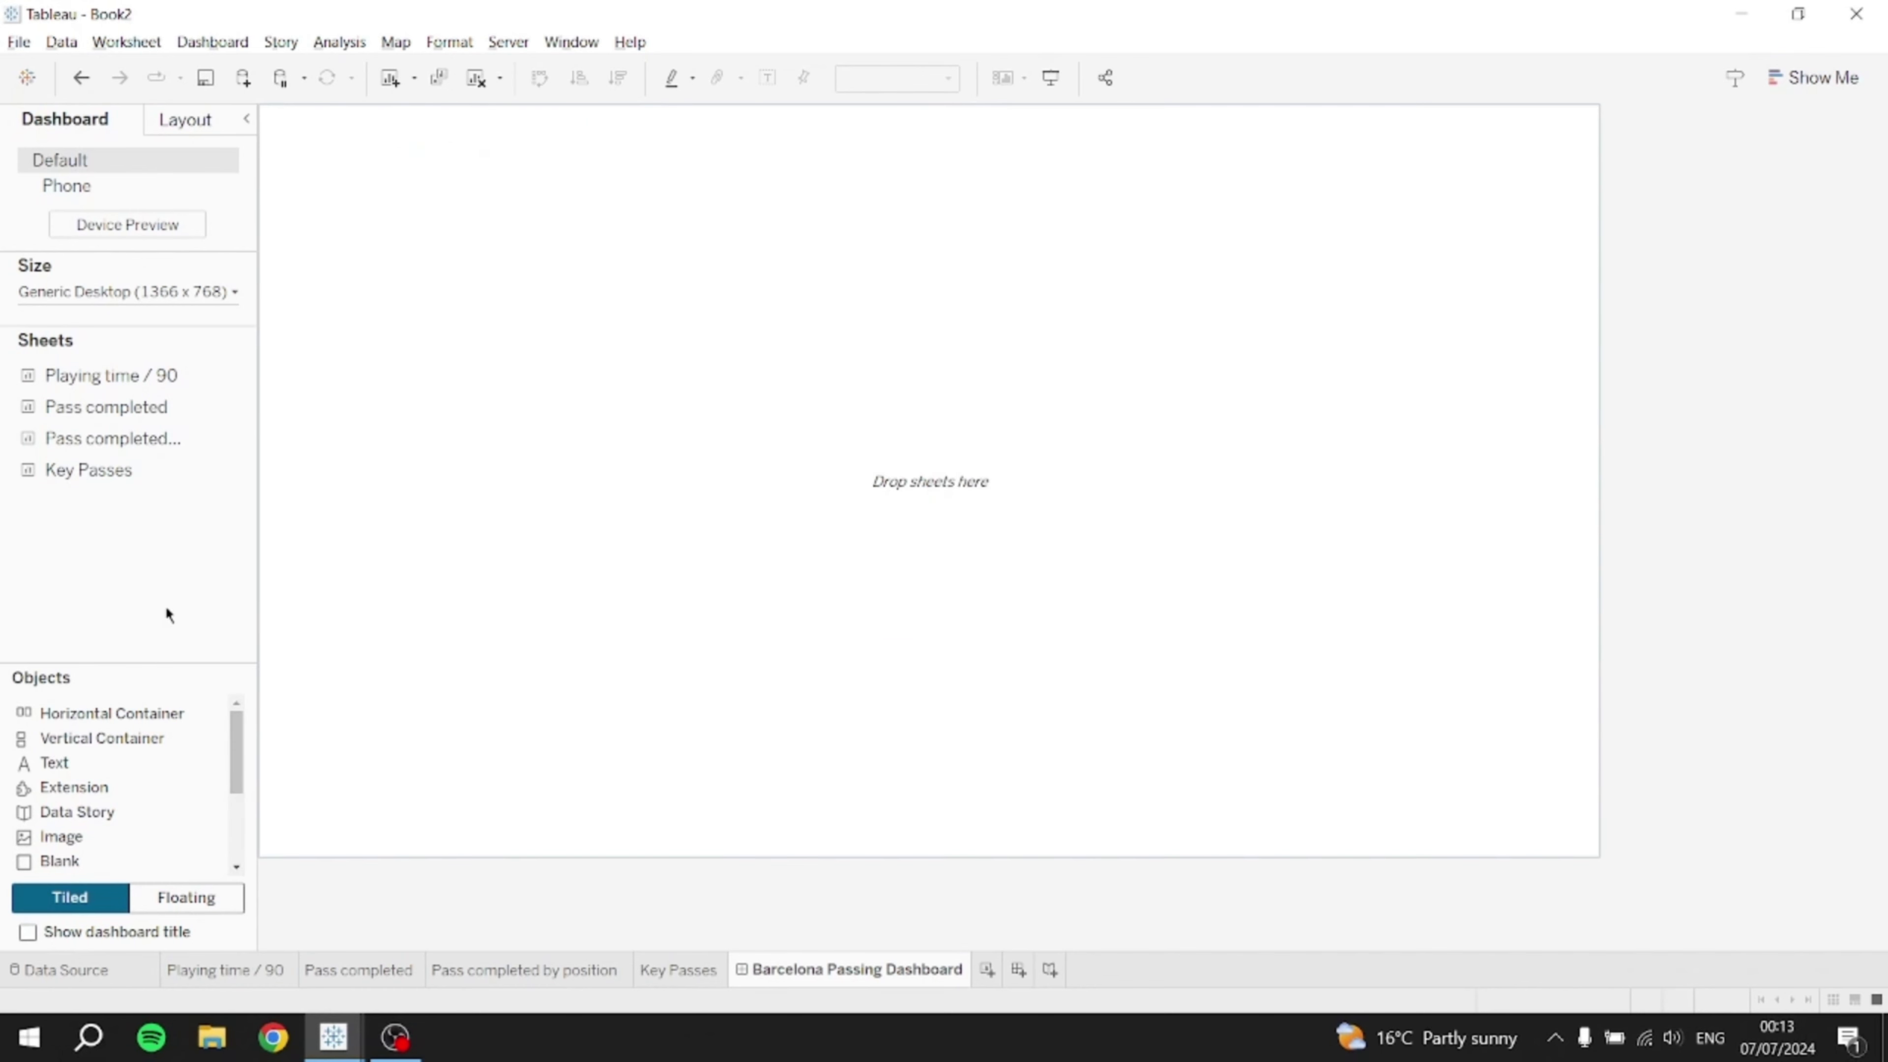
drag(127, 708, 172, 553)
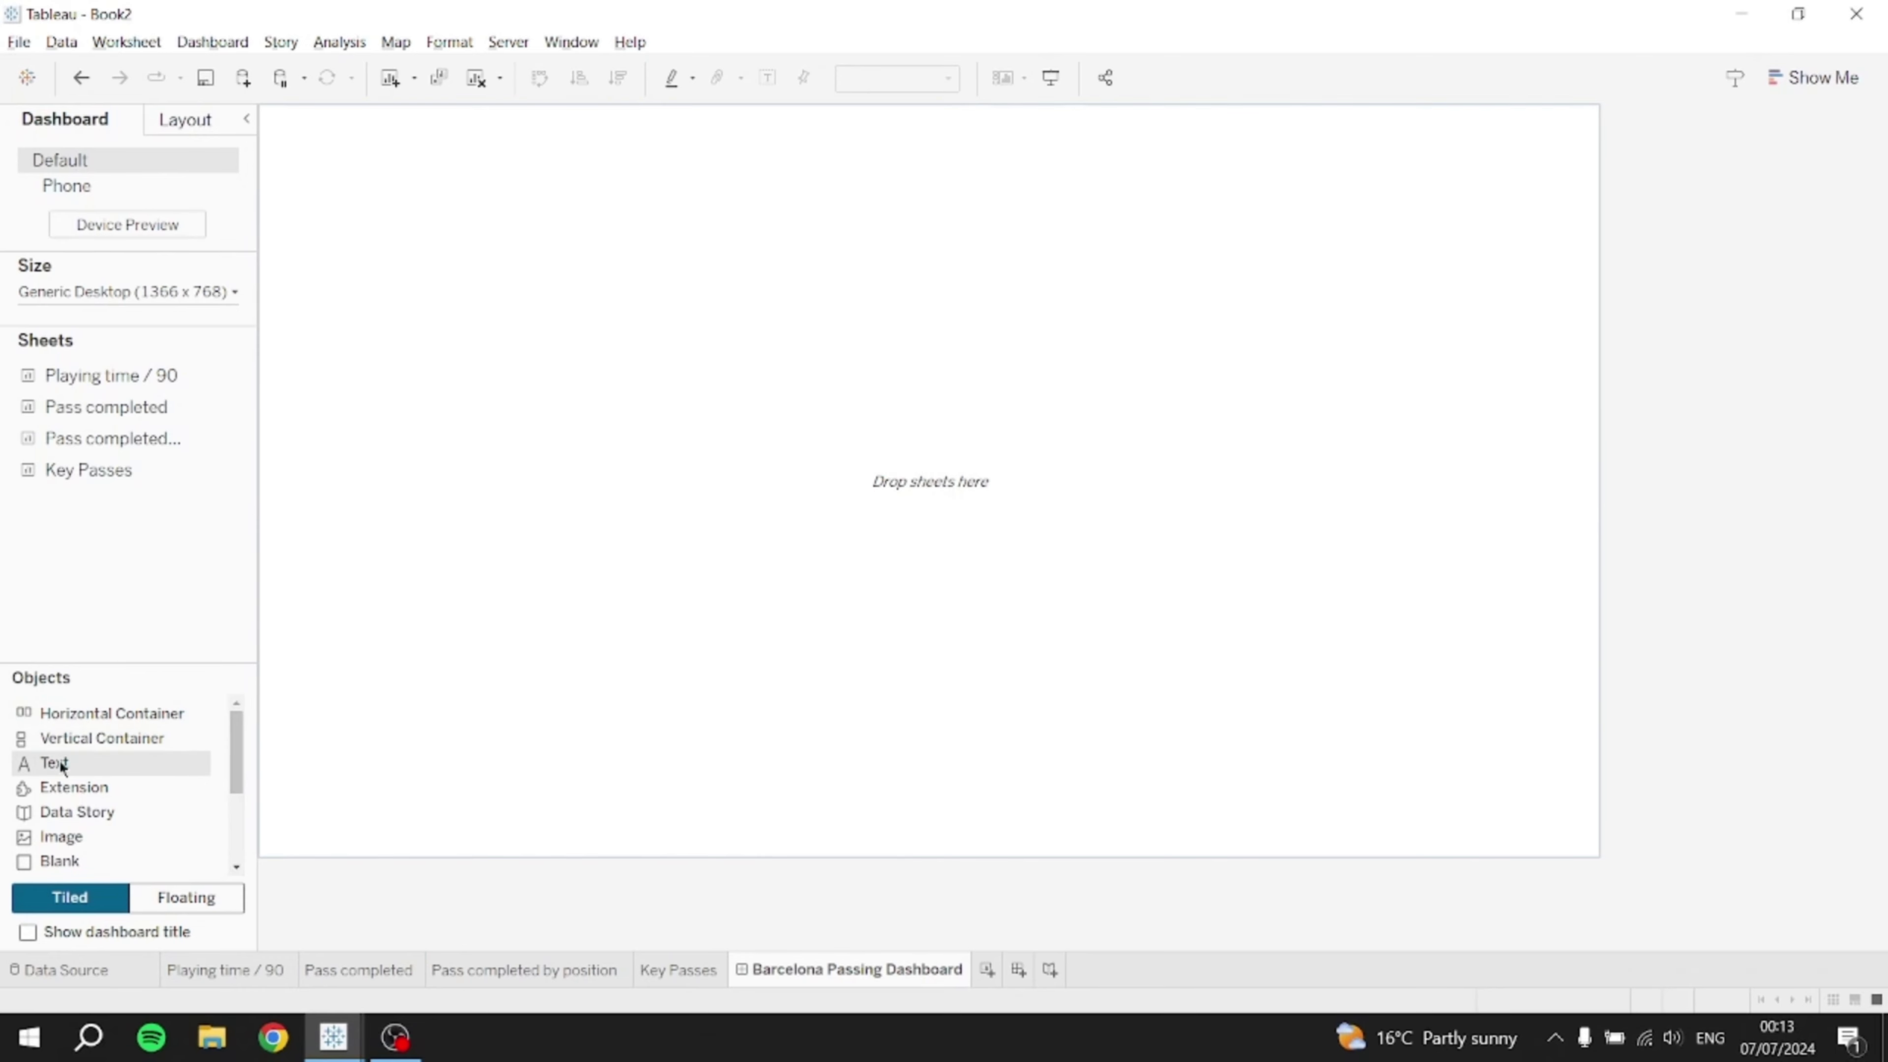
- Add a text object across the upper half of the dashboard containing the Sheet Name field in Tableau Bold, size 18
drag(74, 739, 941, 123)
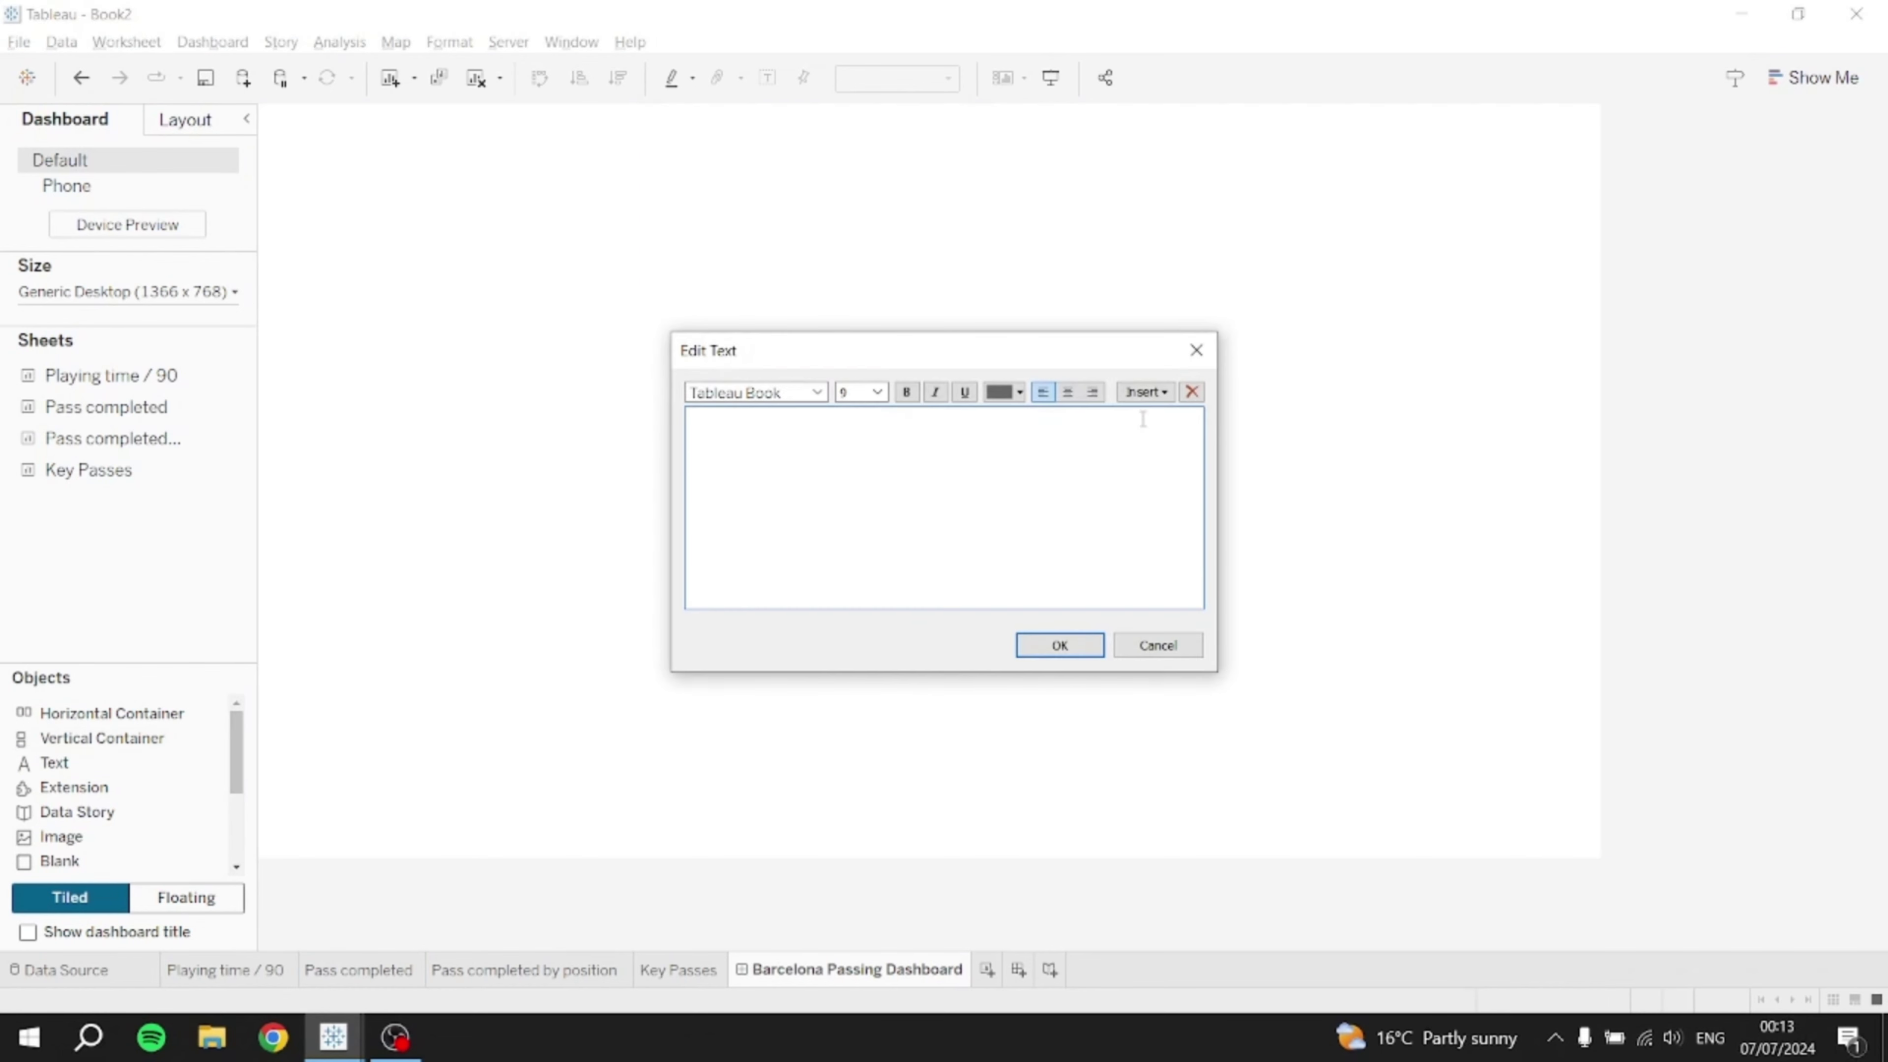
click(1145, 392)
click(1160, 414)
drag(773, 421, 602, 416)
click(818, 392)
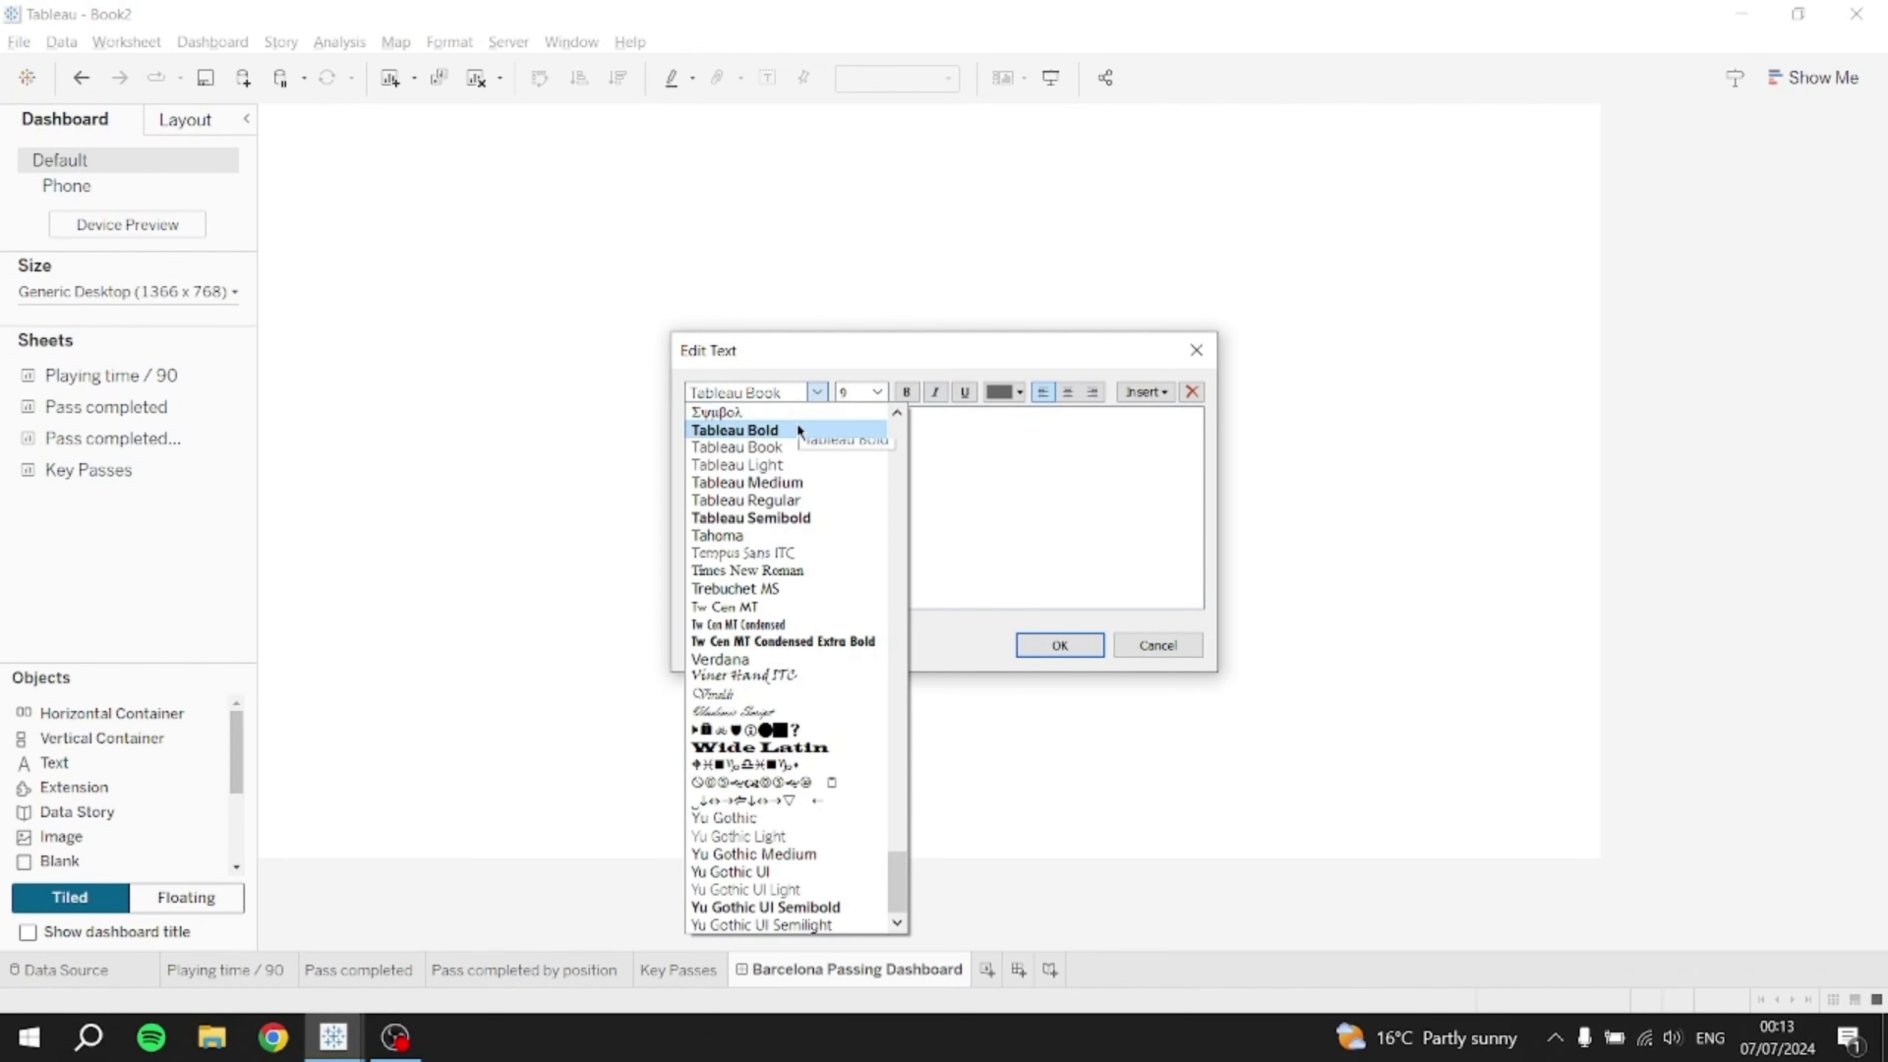
click(798, 428)
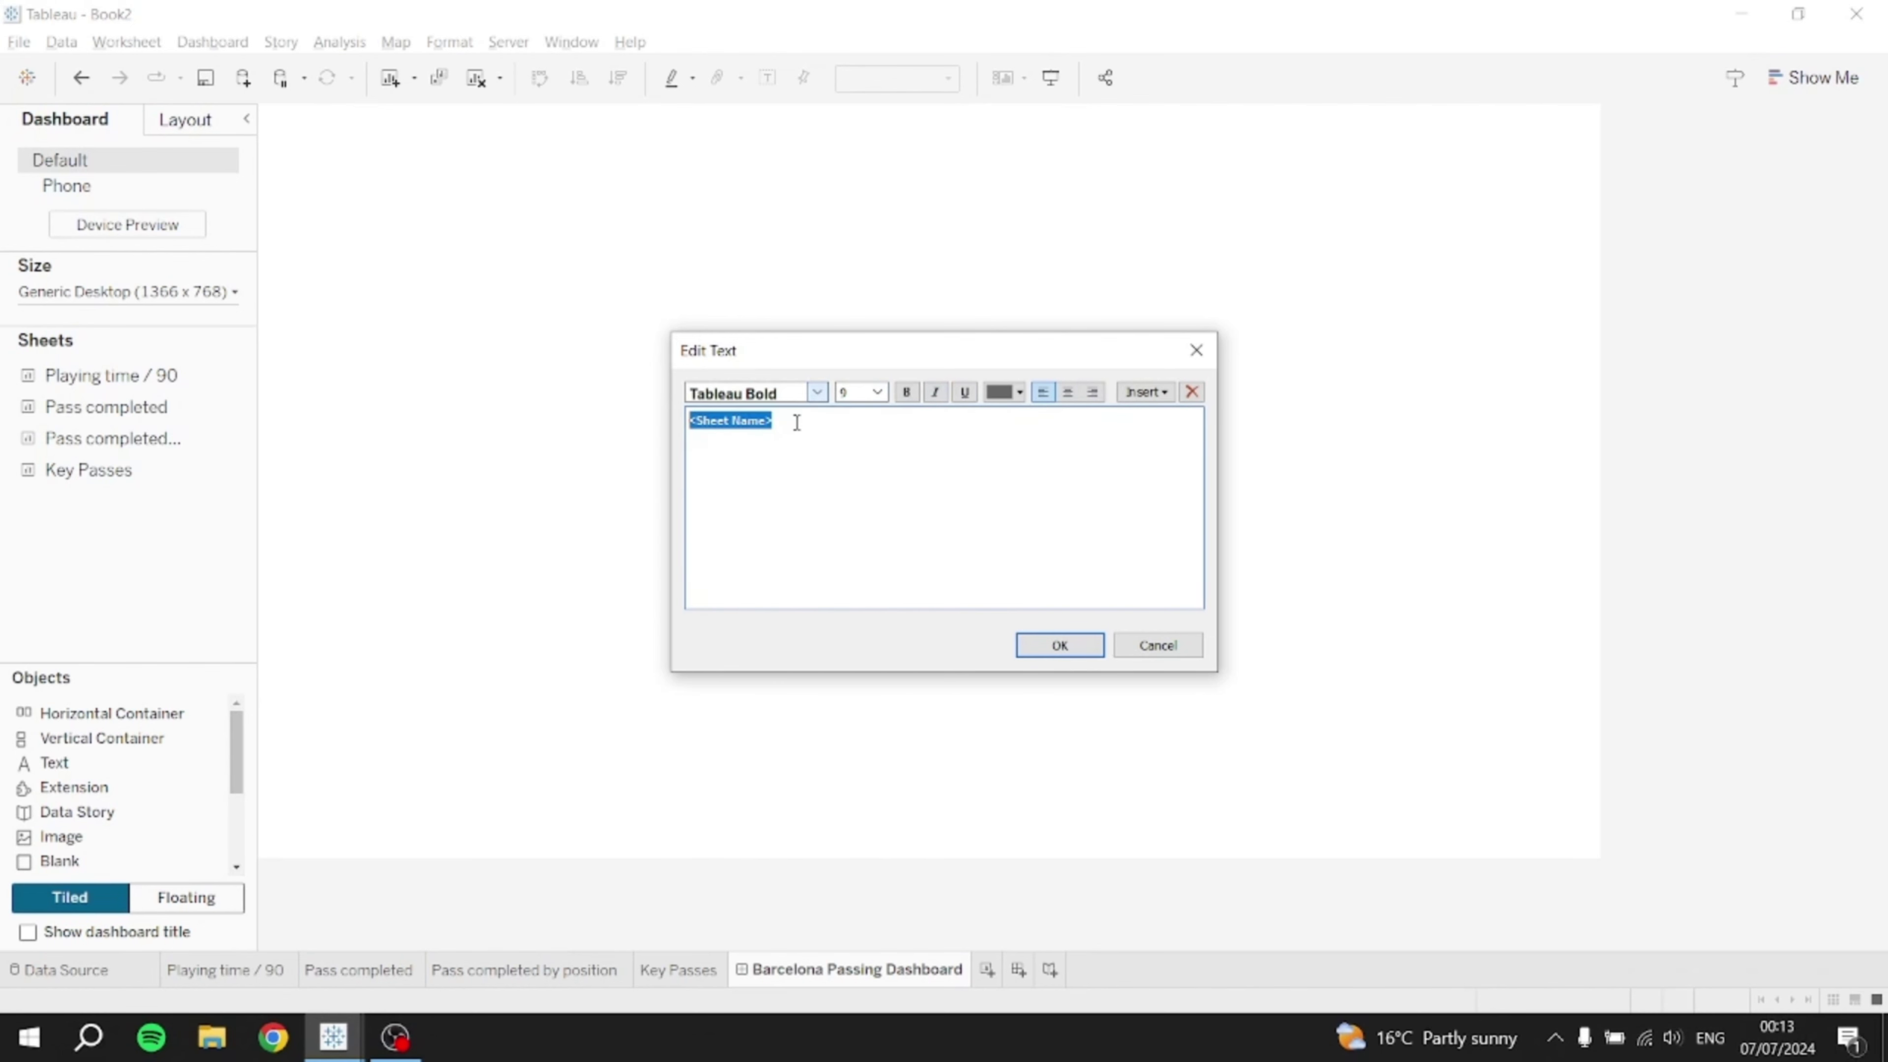
click(875, 394)
click(858, 541)
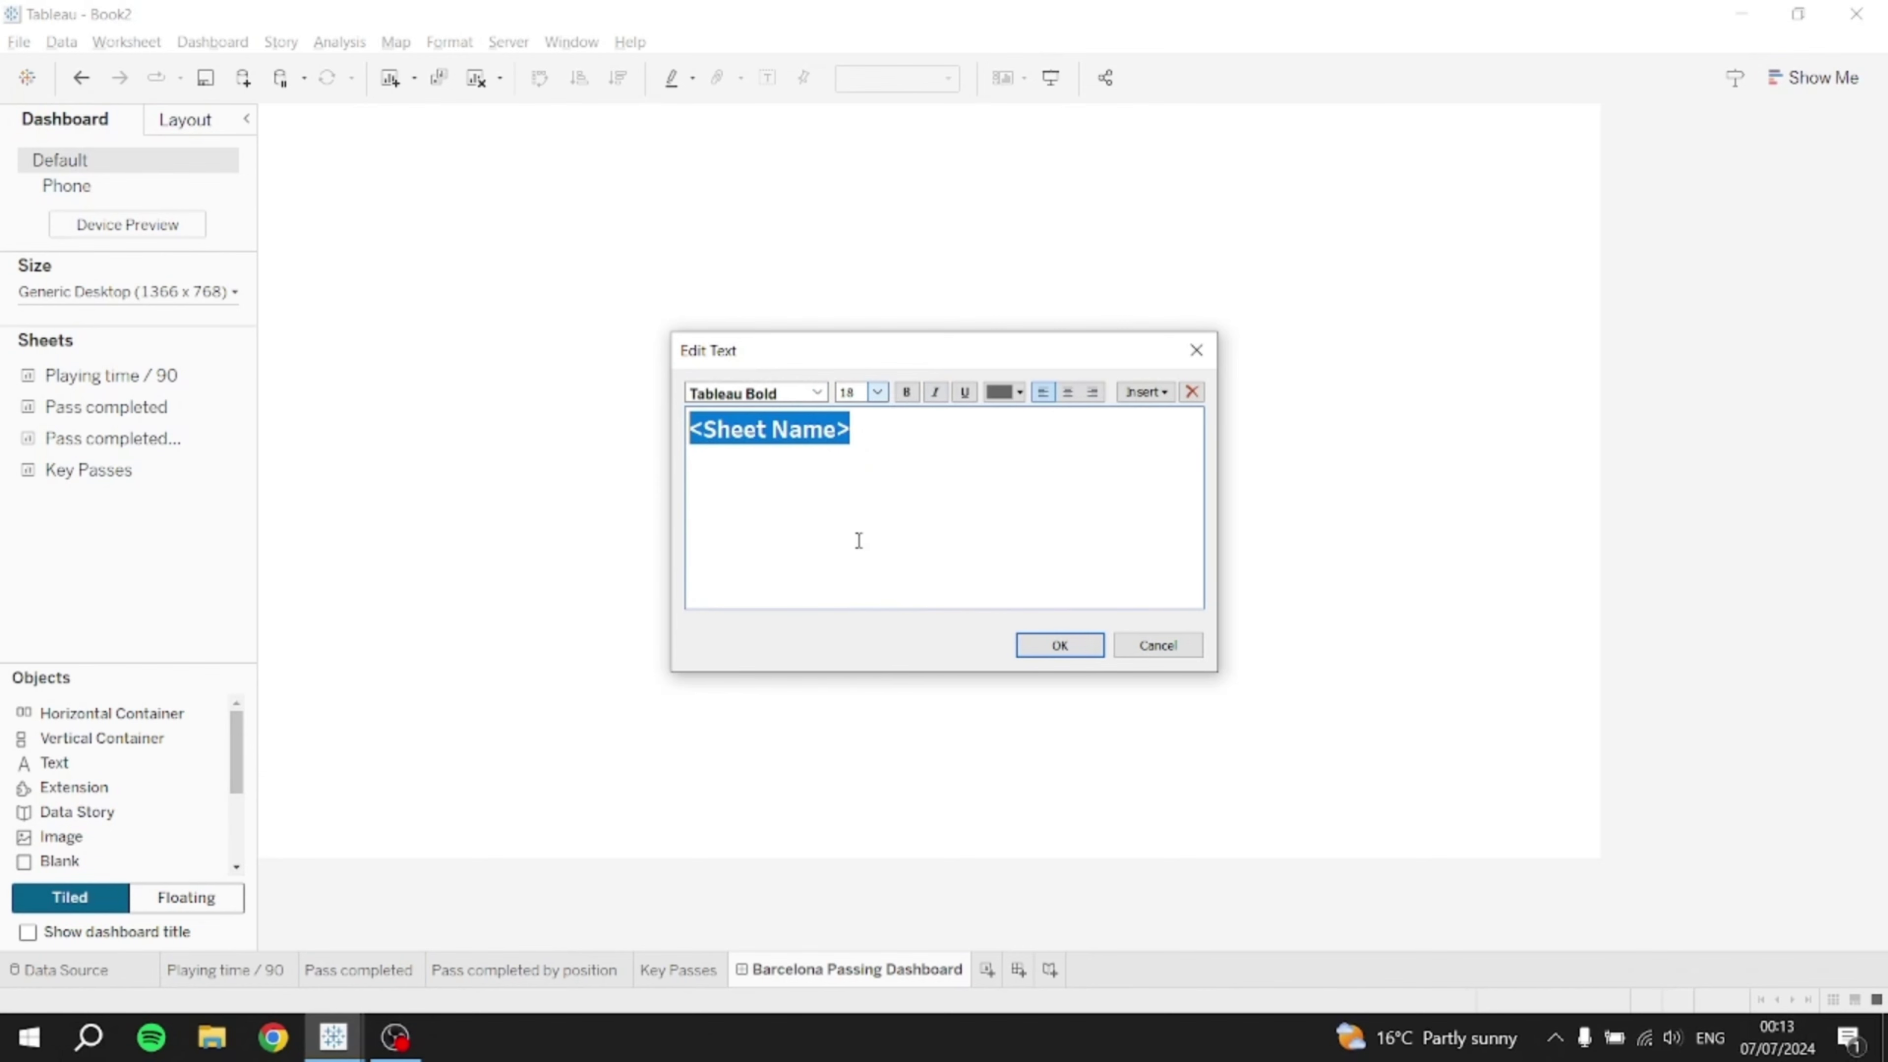
click(1060, 645)
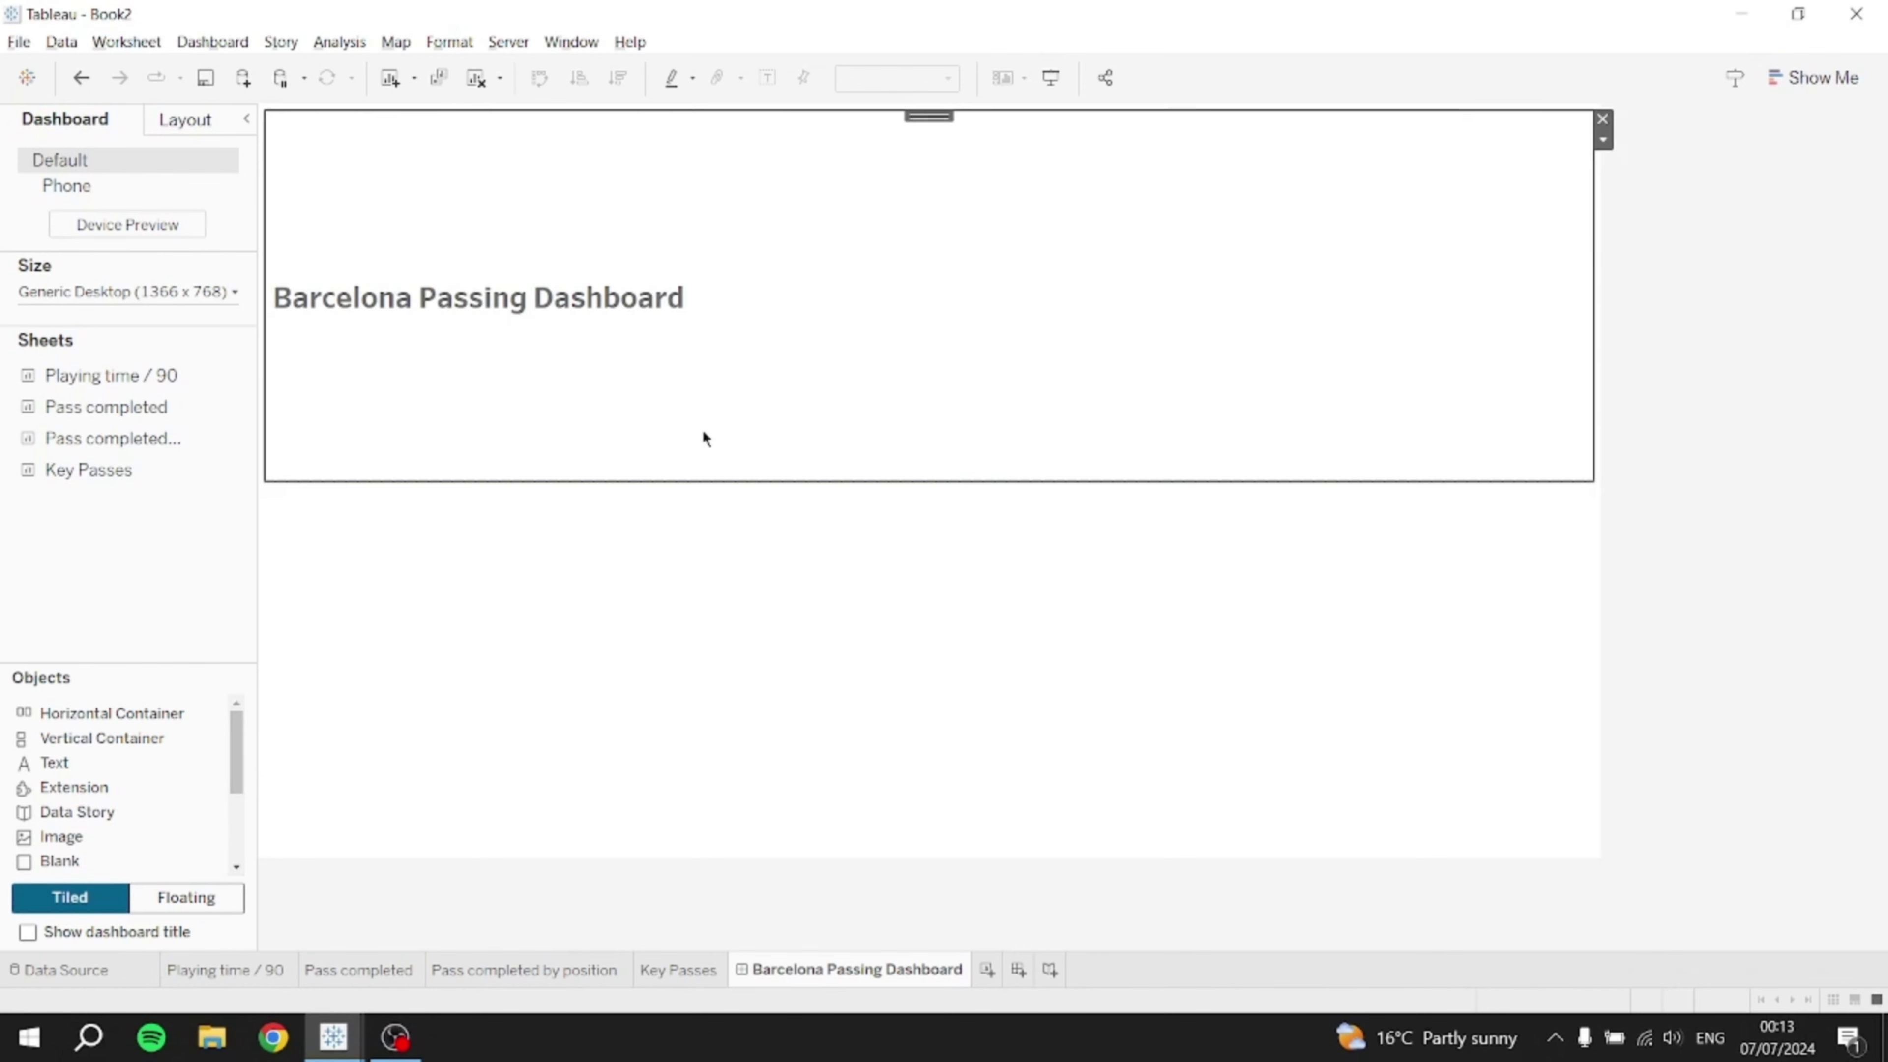
- Shrink the title text object to a narrow header band and compare it with the finished barcelona passing dashboard workbook
drag(780, 481, 849, 194)
key(alt+Tab)
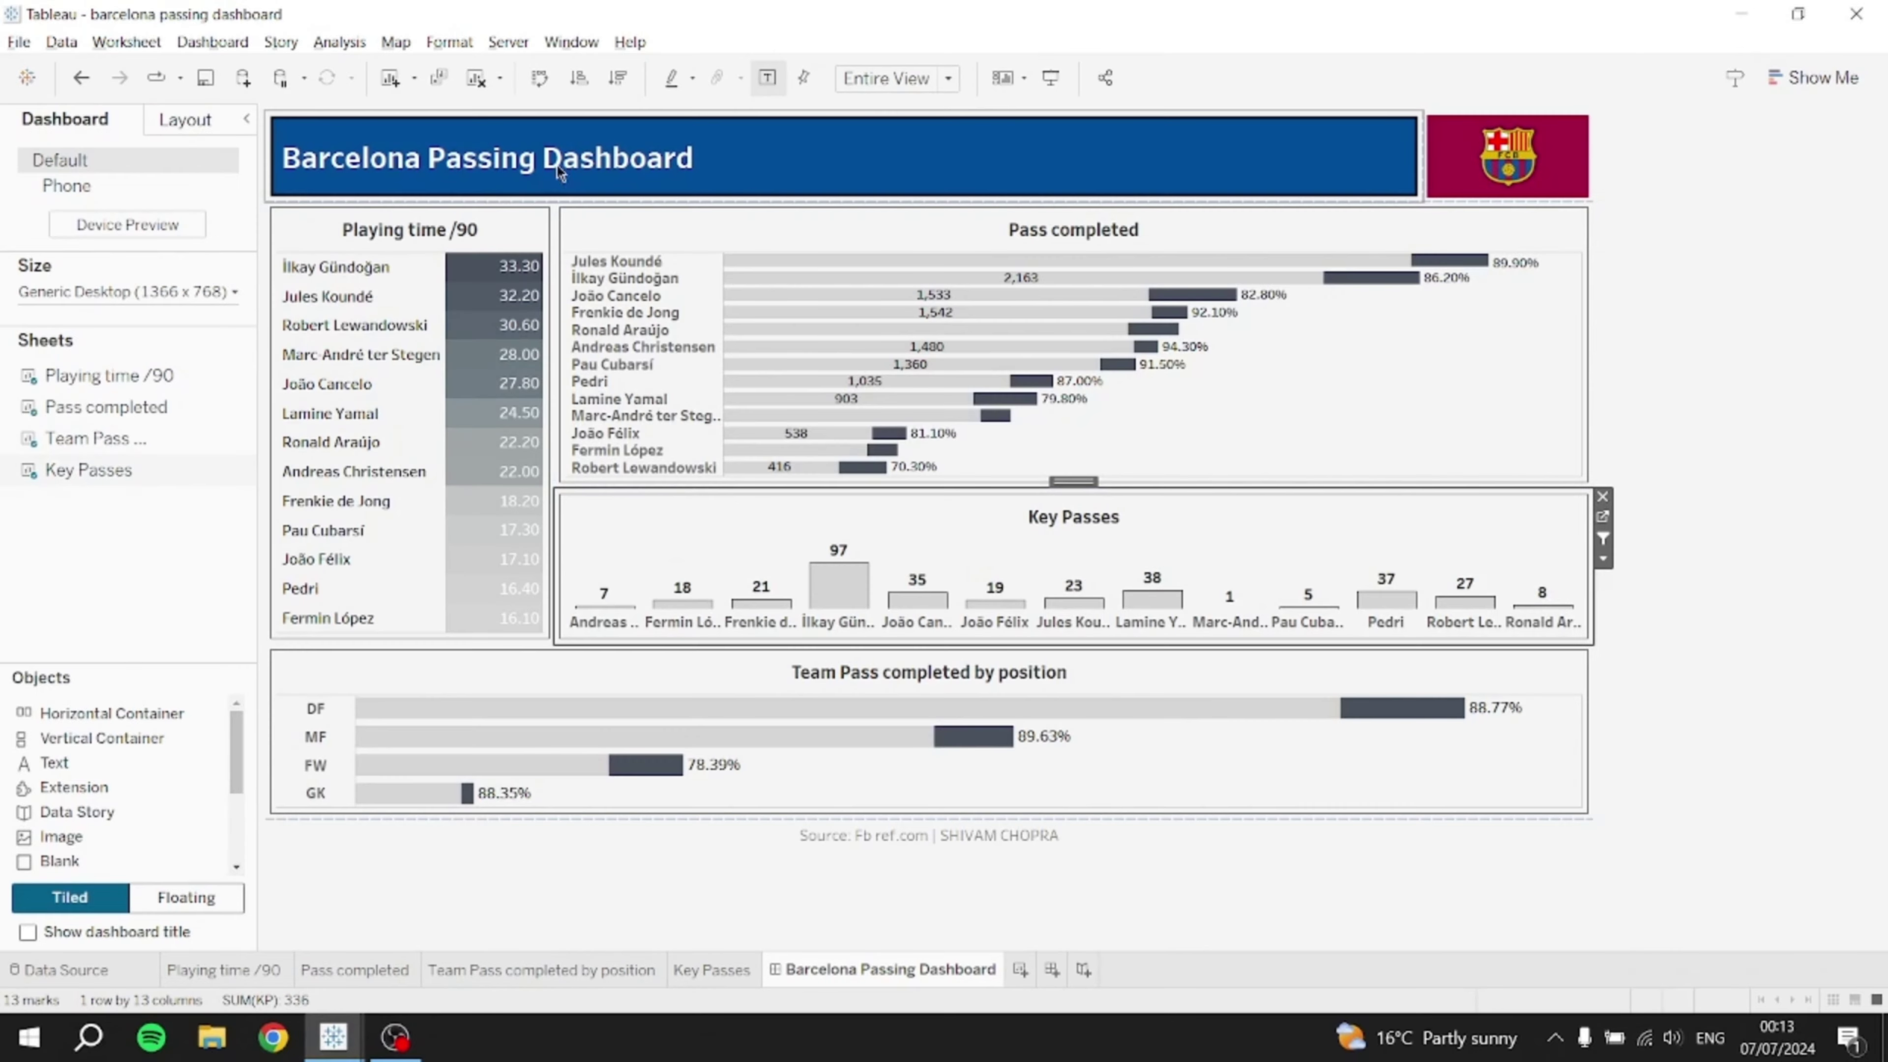
- Check the logo in the finished barcelona passing dashboard workbook, and insert the fcb_logo_PNG18.png image beside the title in the Book2 dashboard header
key(alt+Tab)
key(alt+Tab)
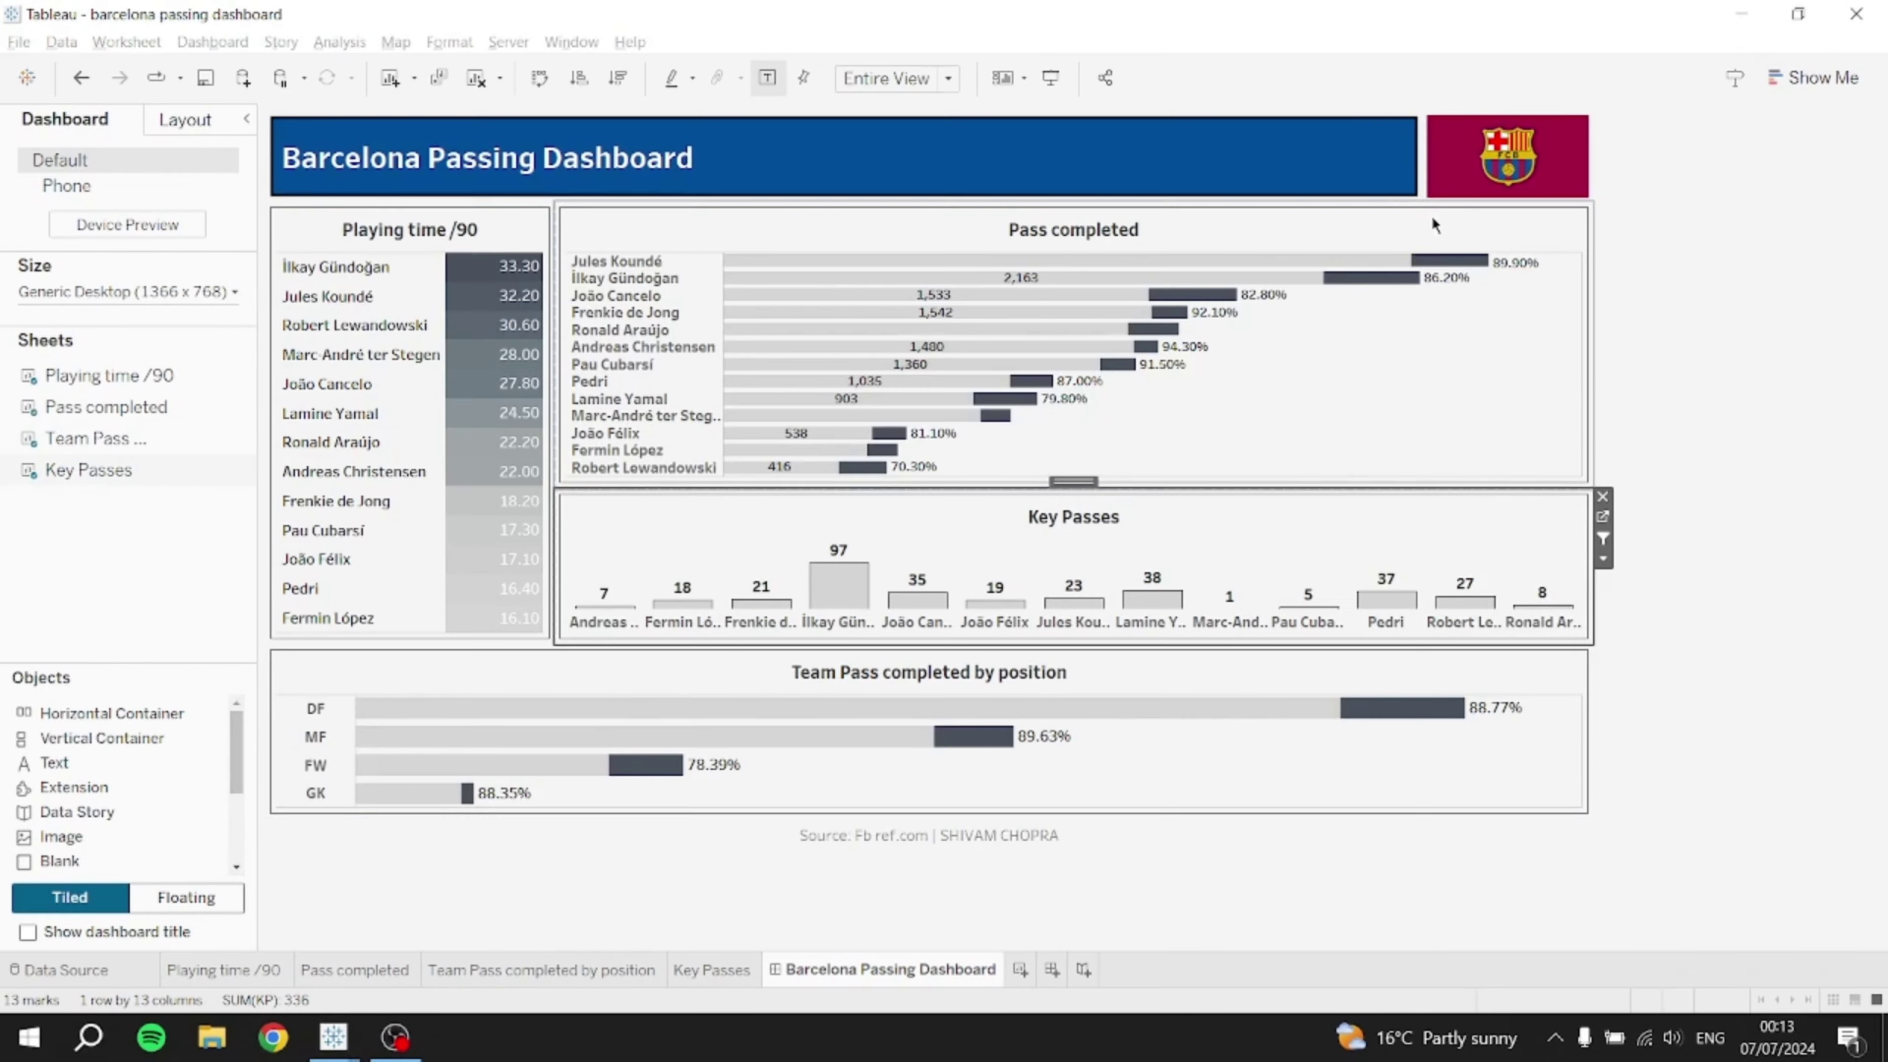
click(1497, 153)
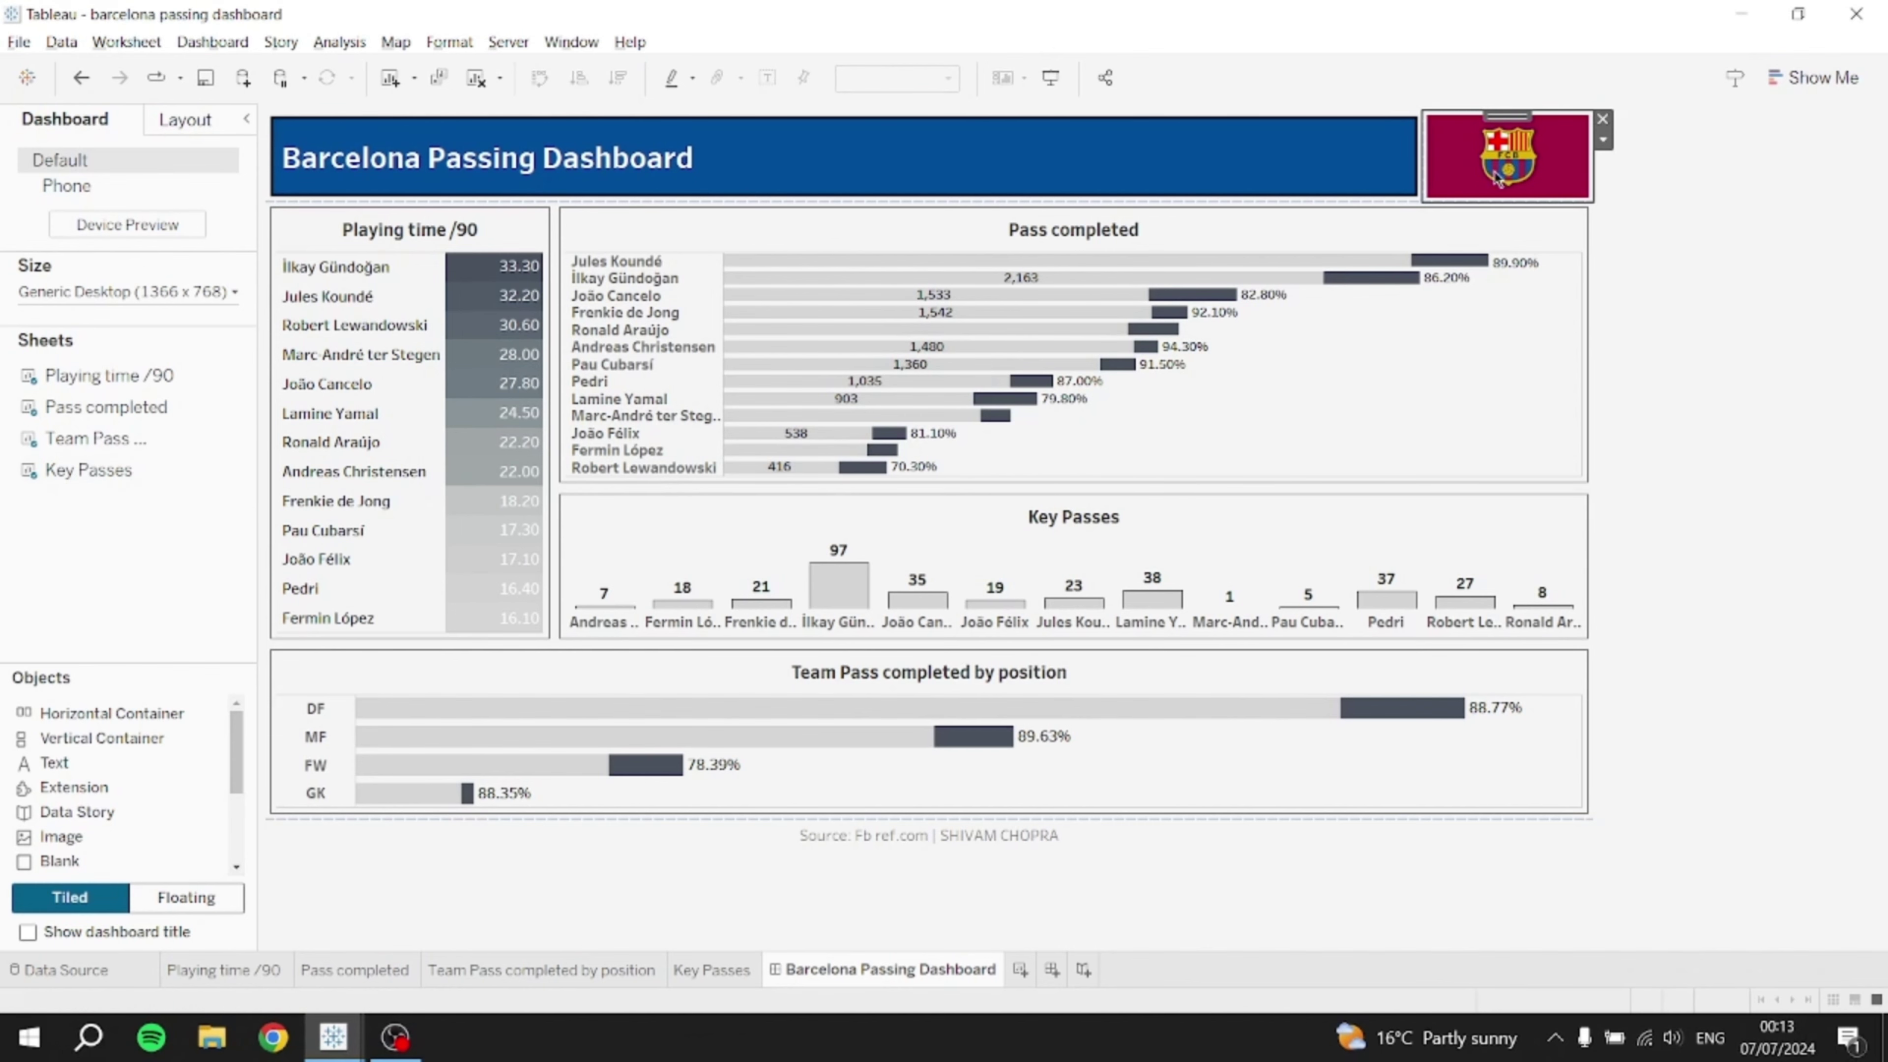
key(alt+Tab)
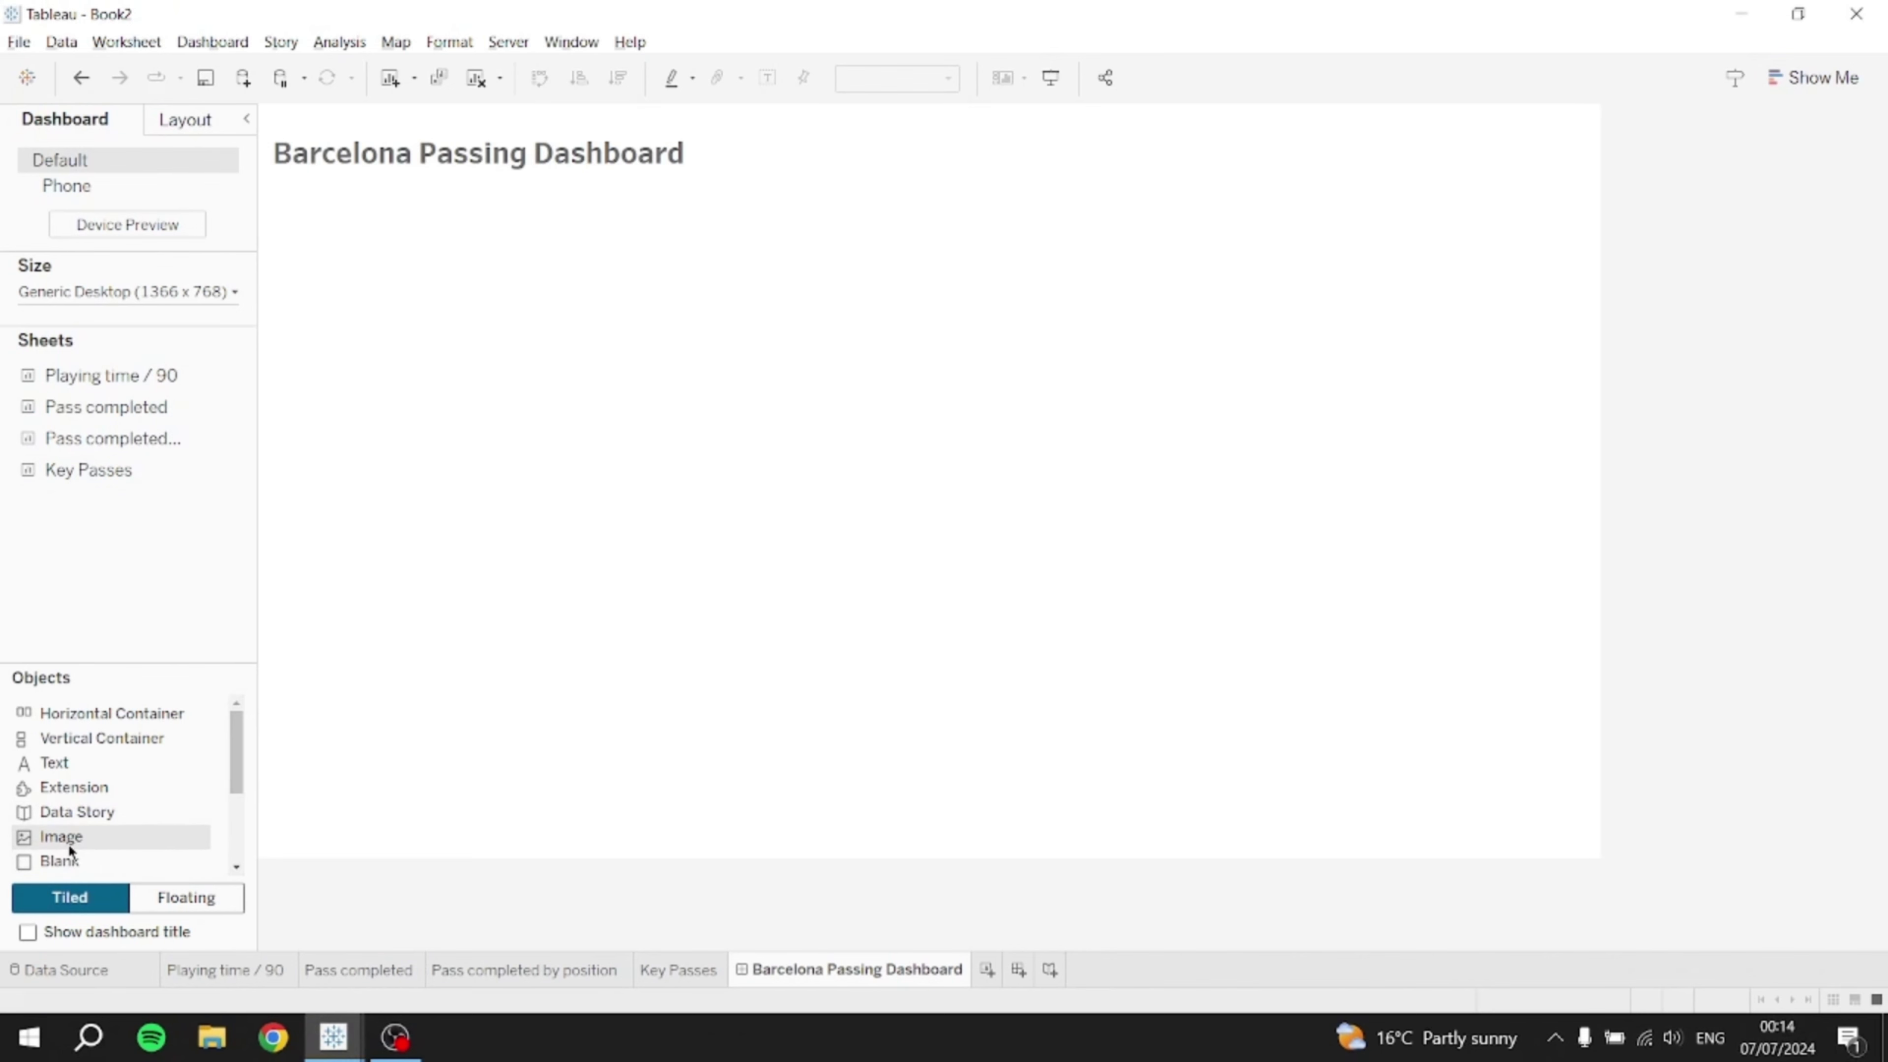
drag(68, 841, 1491, 143)
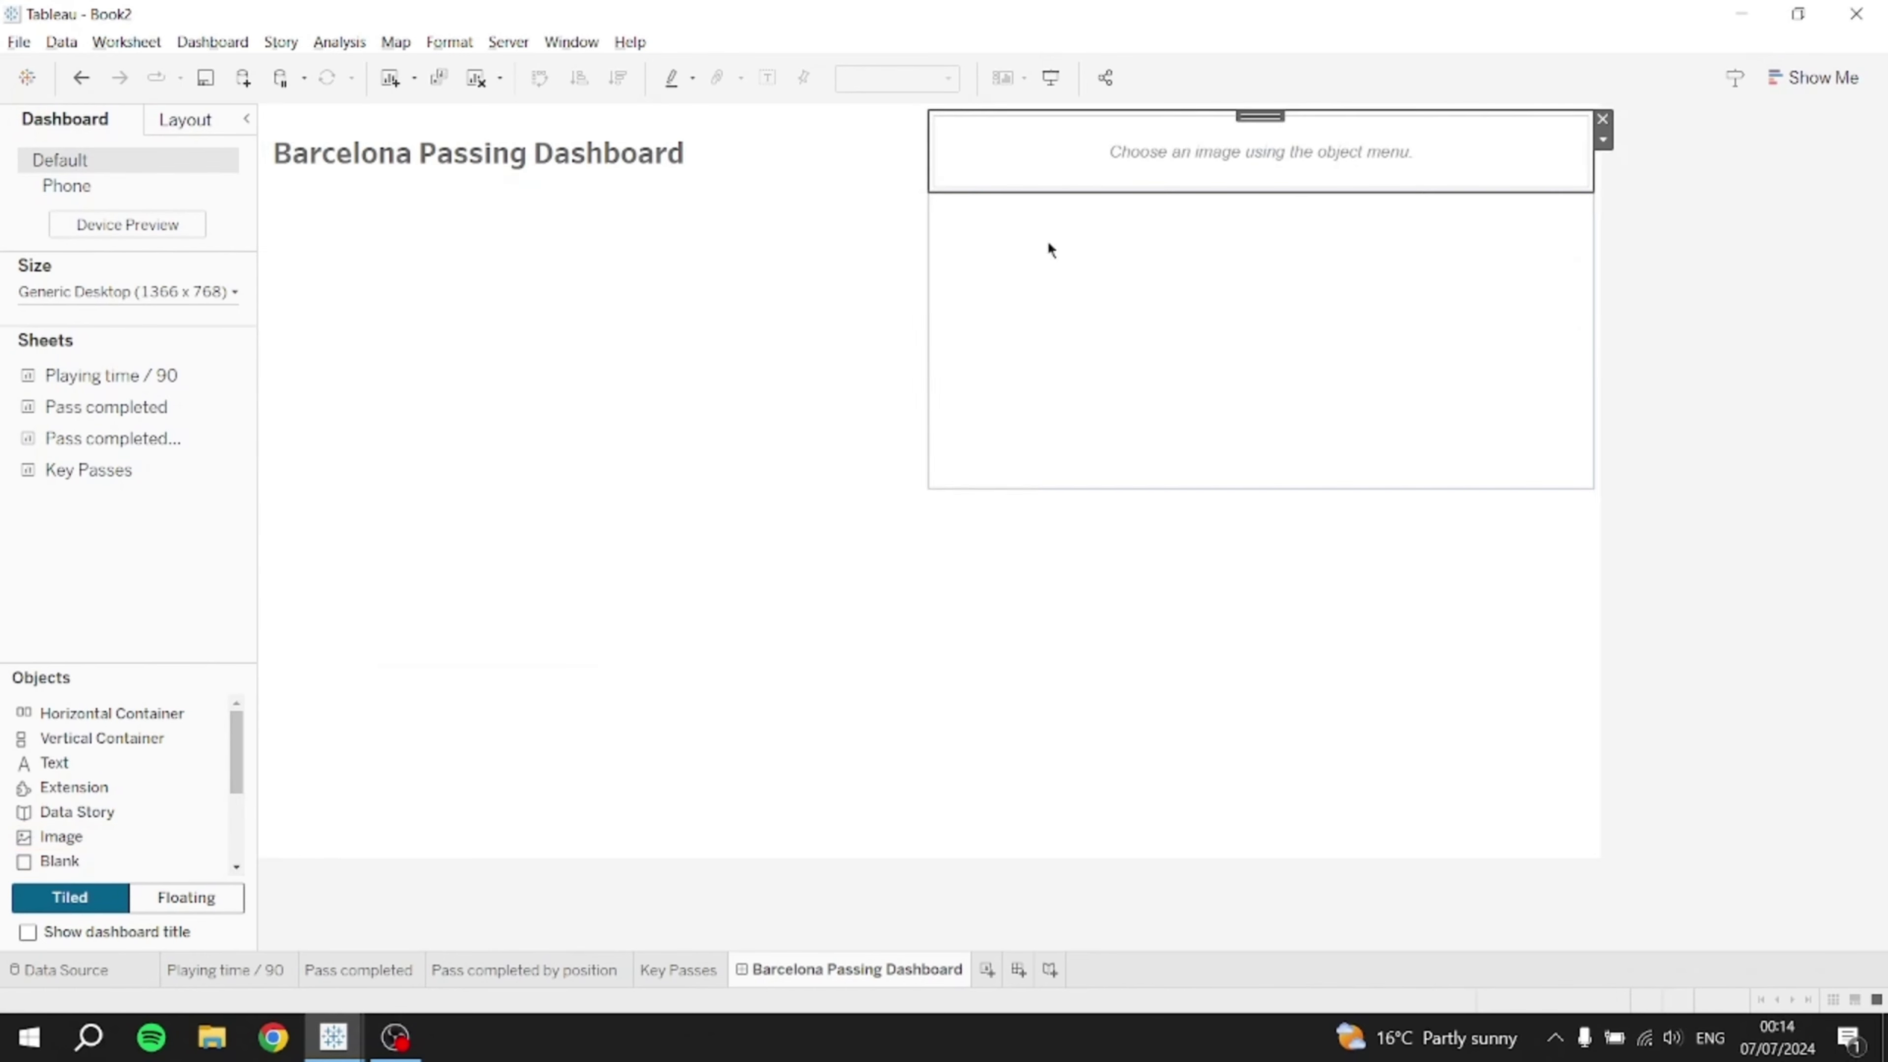
click(792, 445)
click(796, 466)
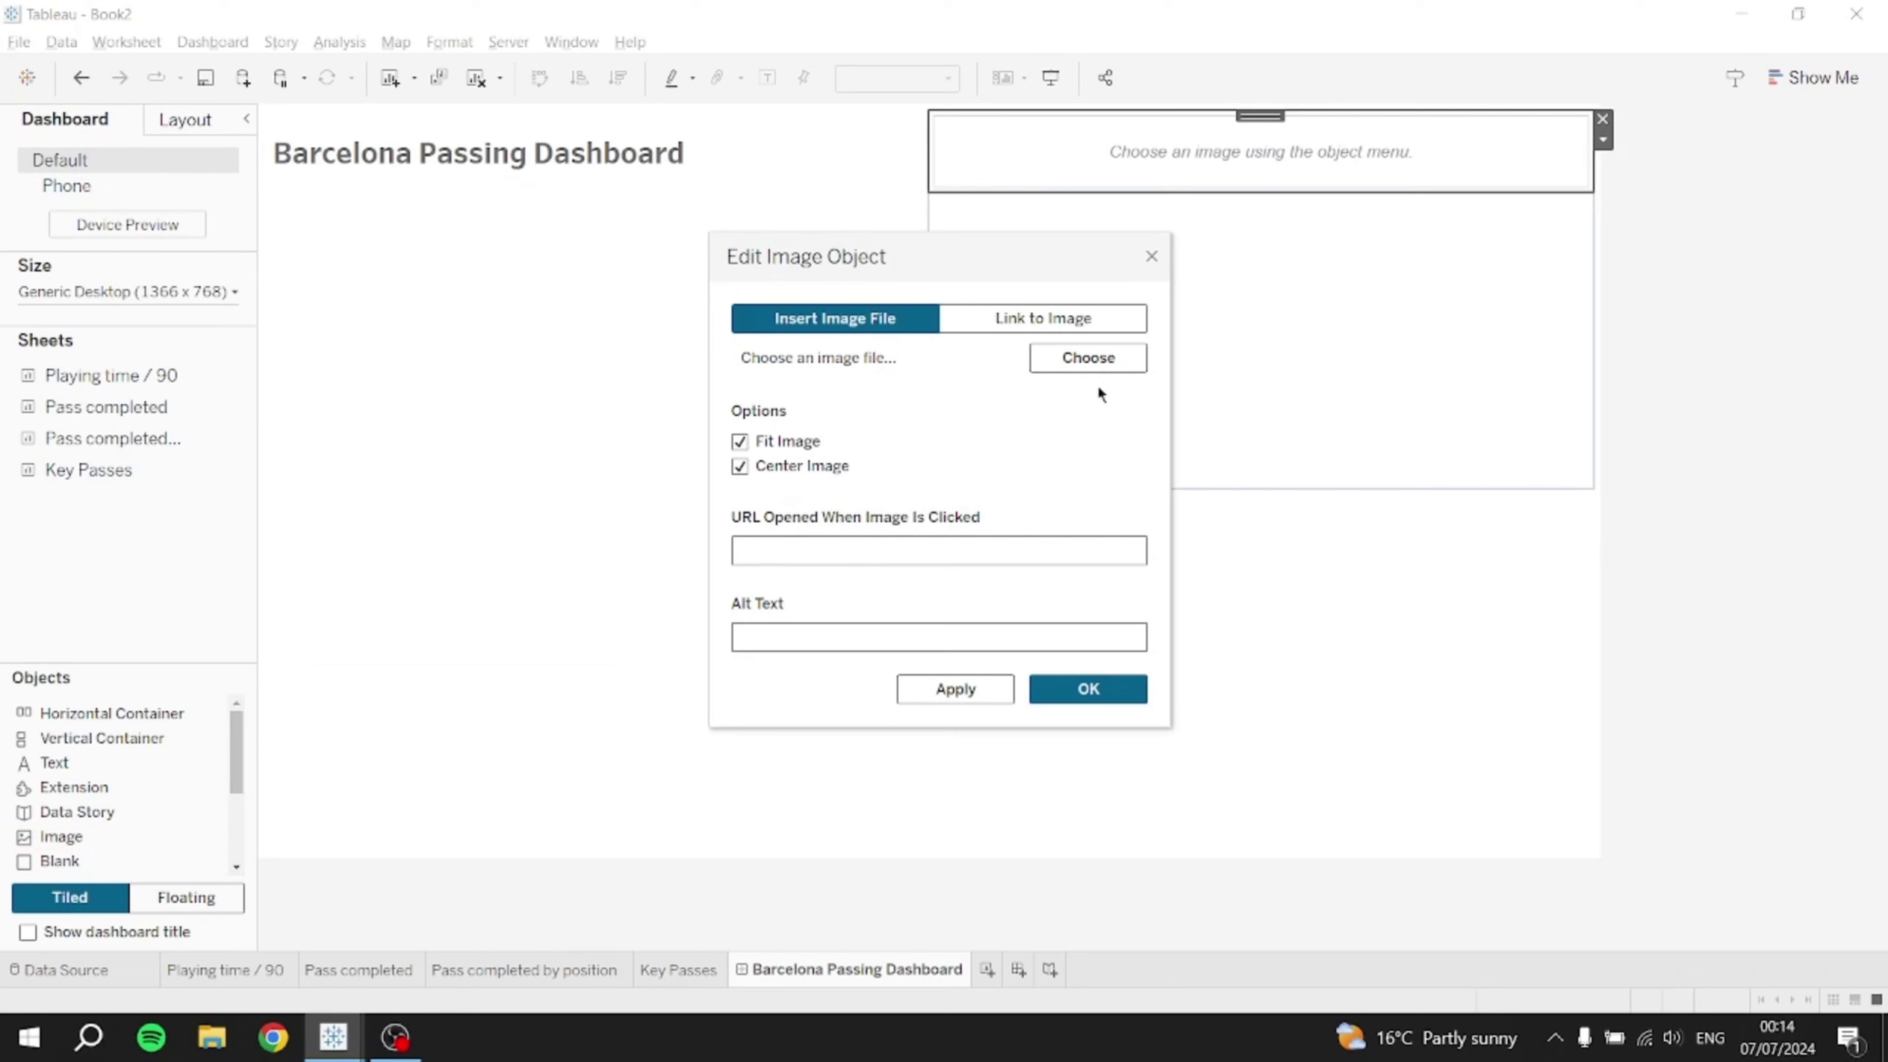
click(1090, 360)
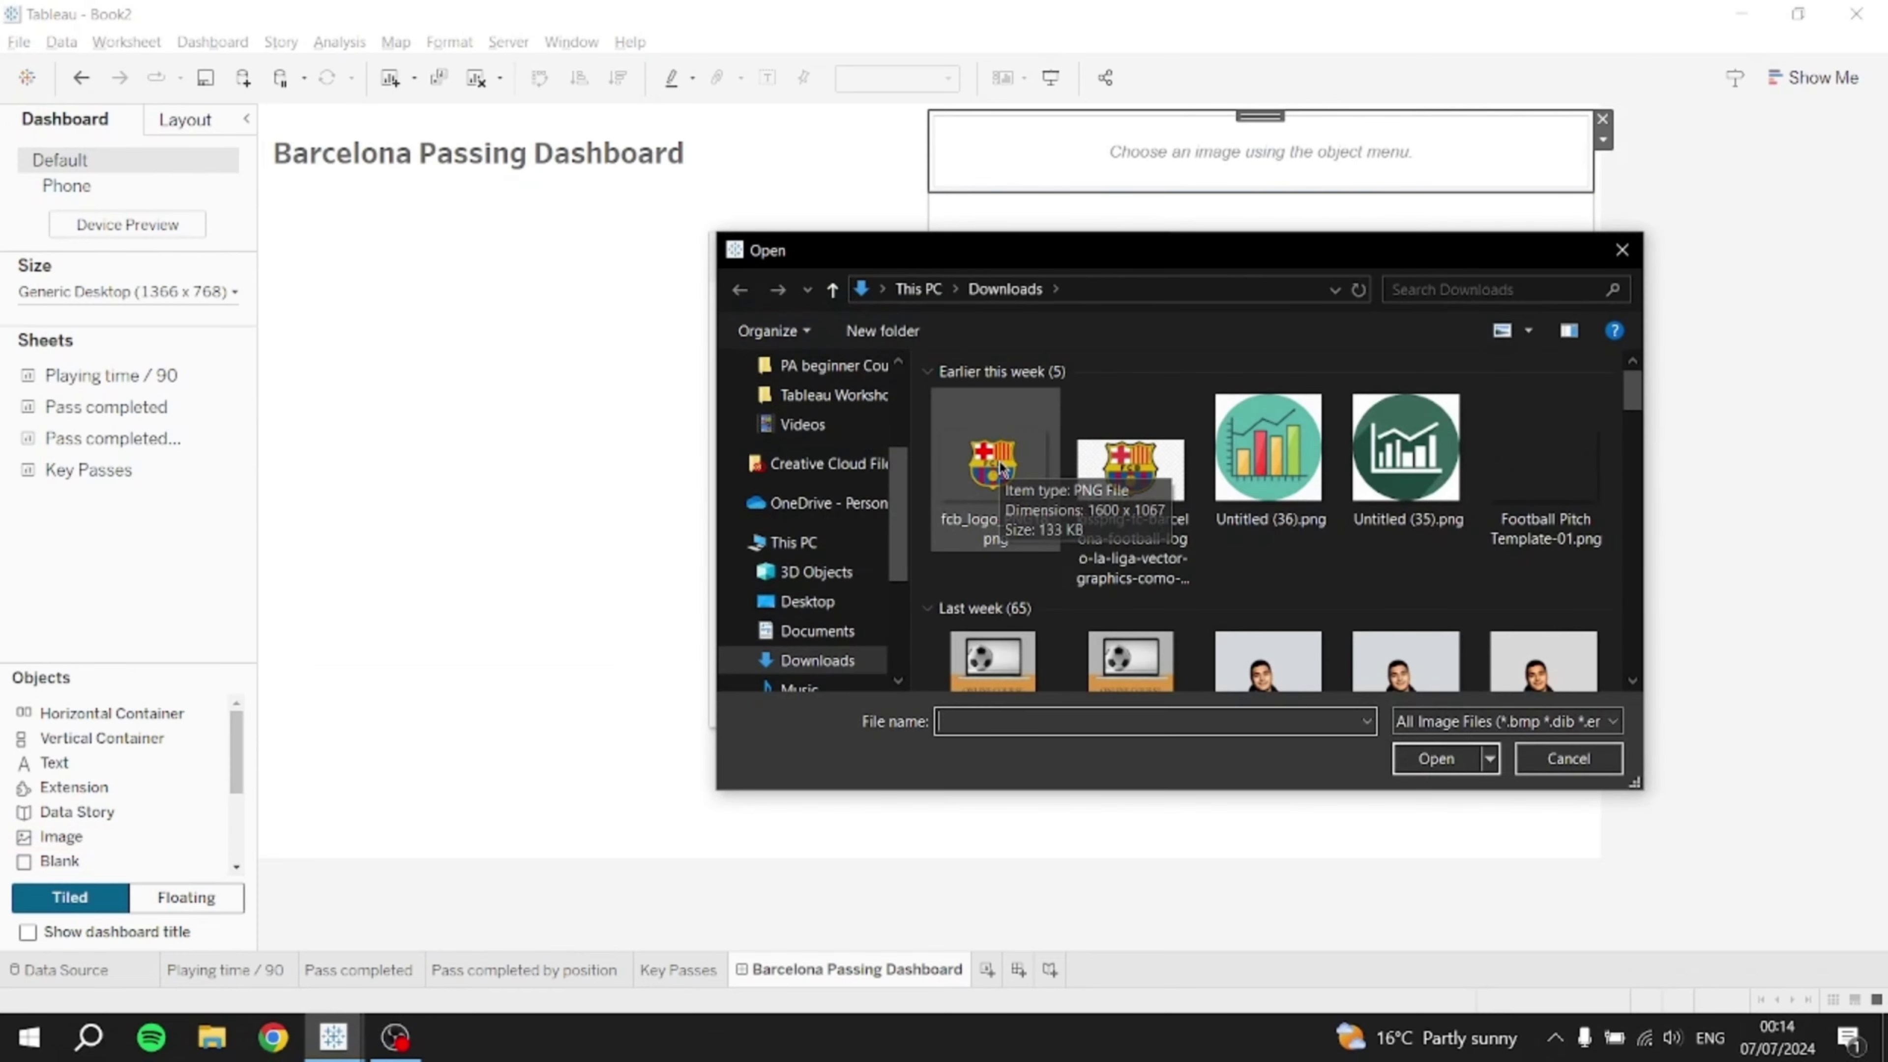
double_click(1000, 462)
click(959, 689)
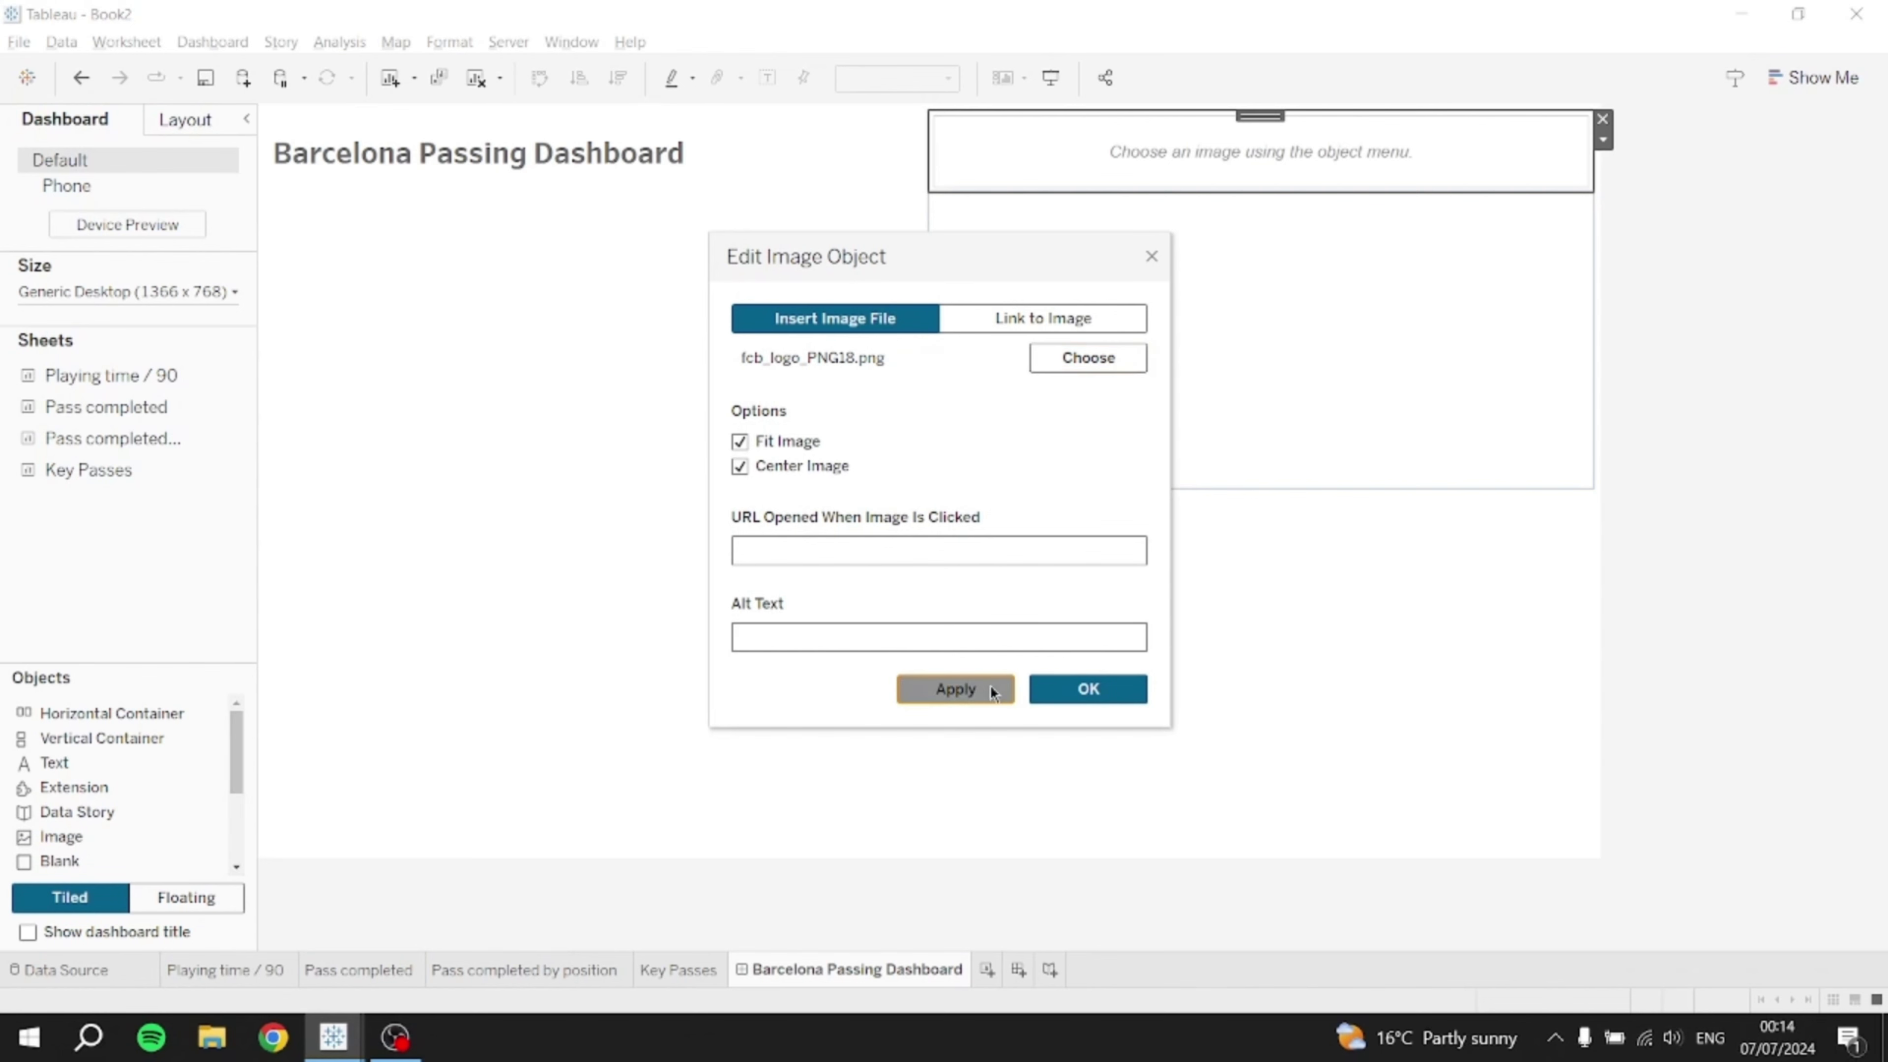
click(1088, 689)
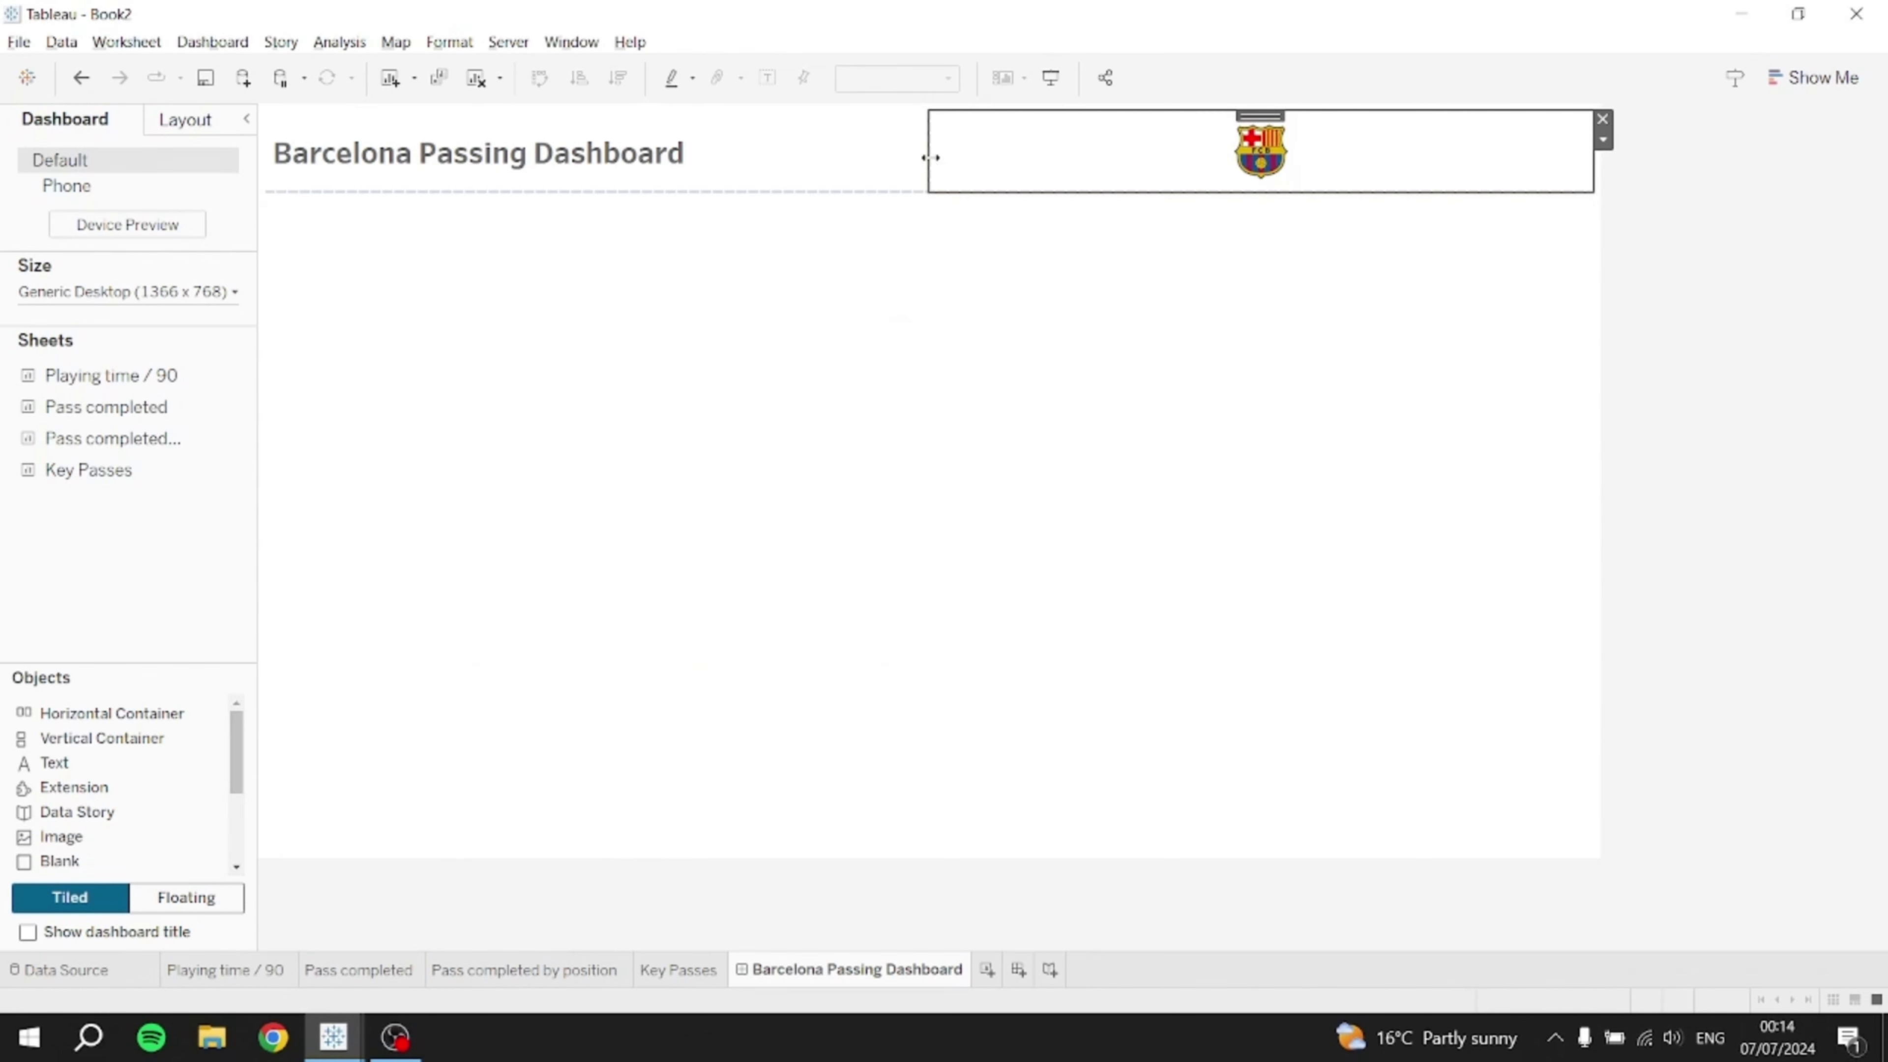
- Narrow the club logo to a small block at the far end of the header and compare it with the finished barcelona passing dashboard workbook
drag(929, 157, 1435, 168)
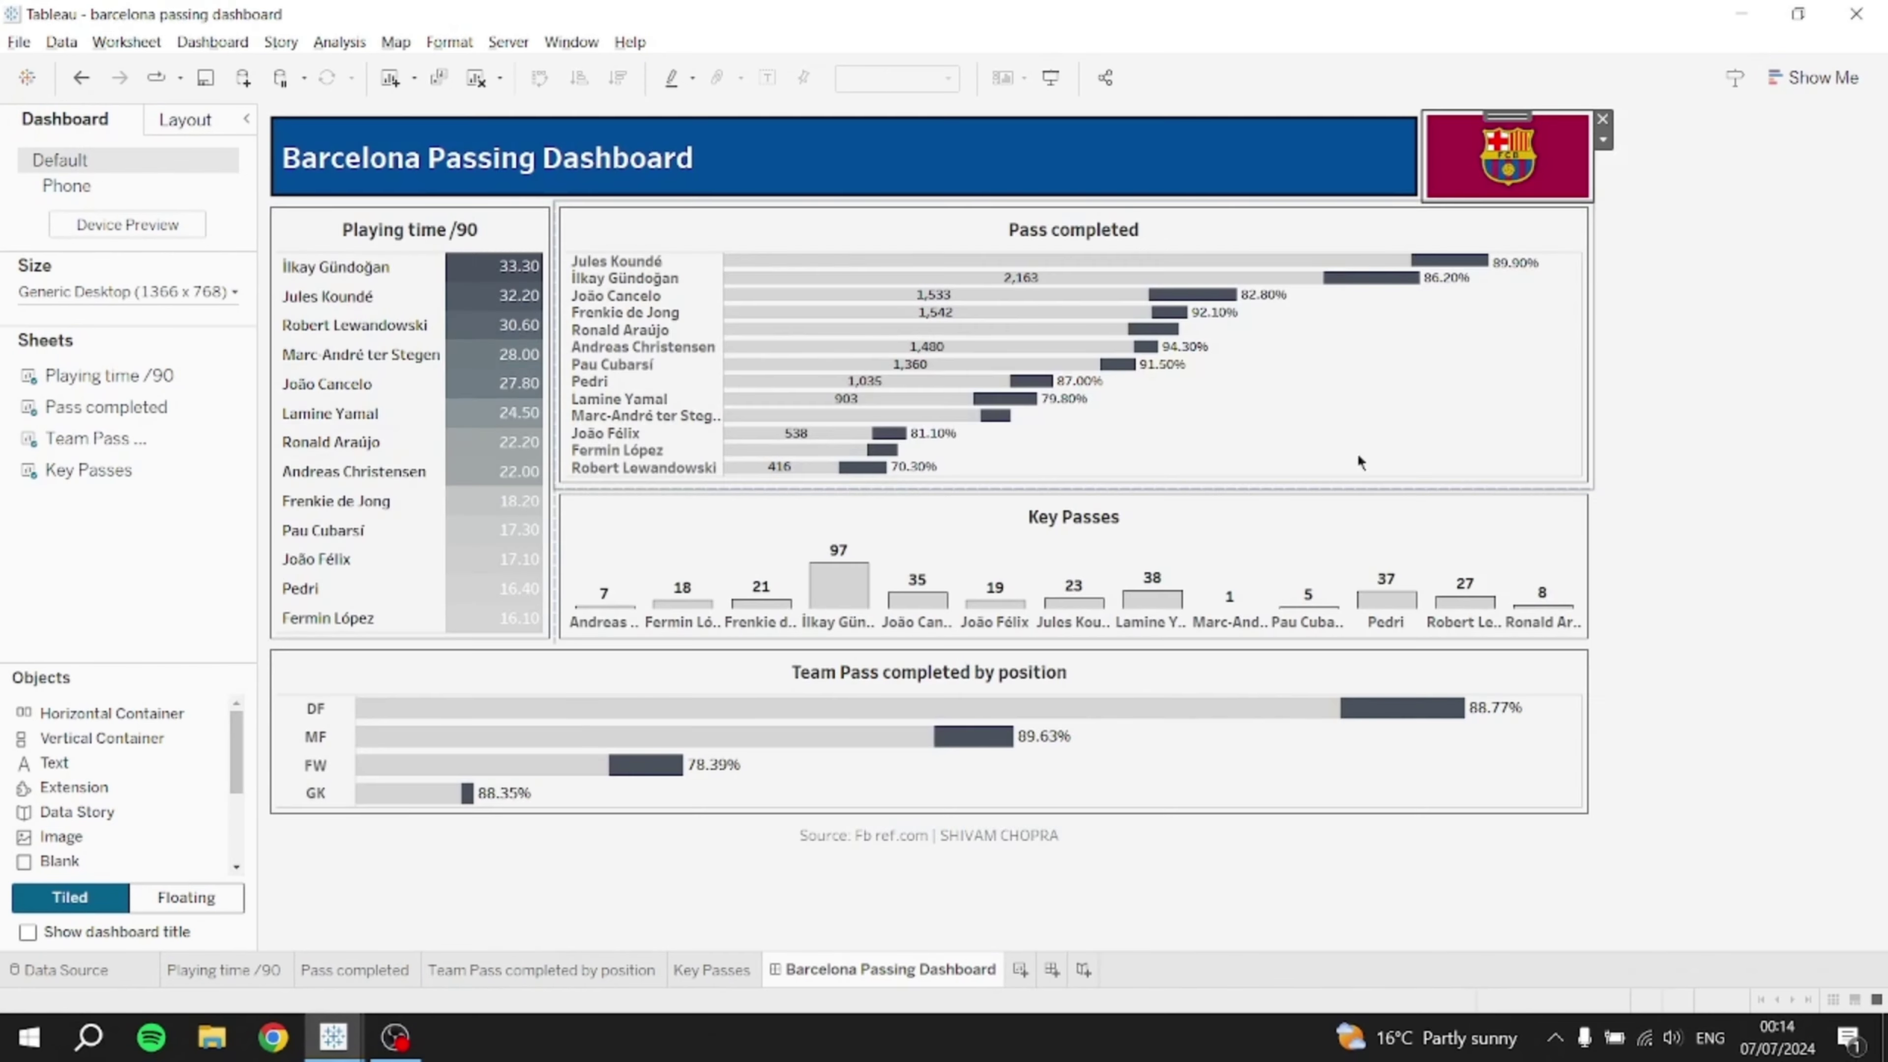
click(1539, 158)
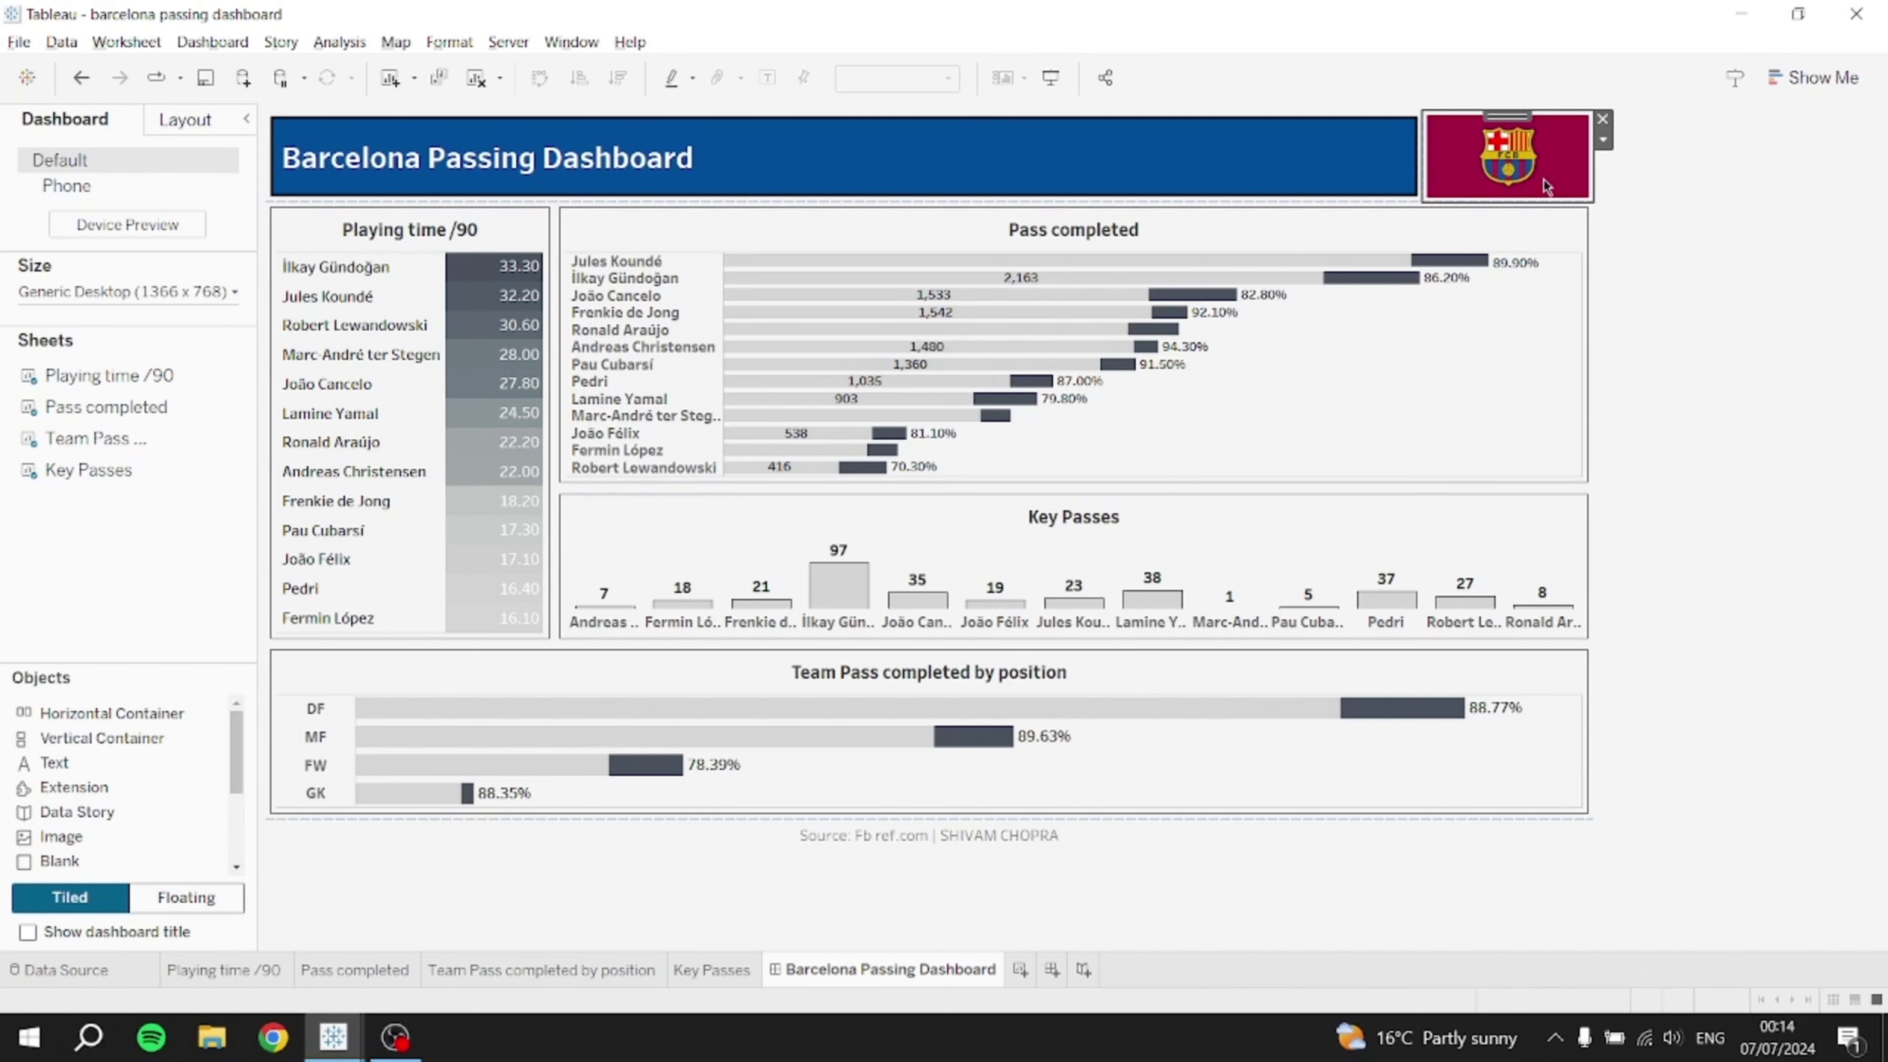
click(1702, 284)
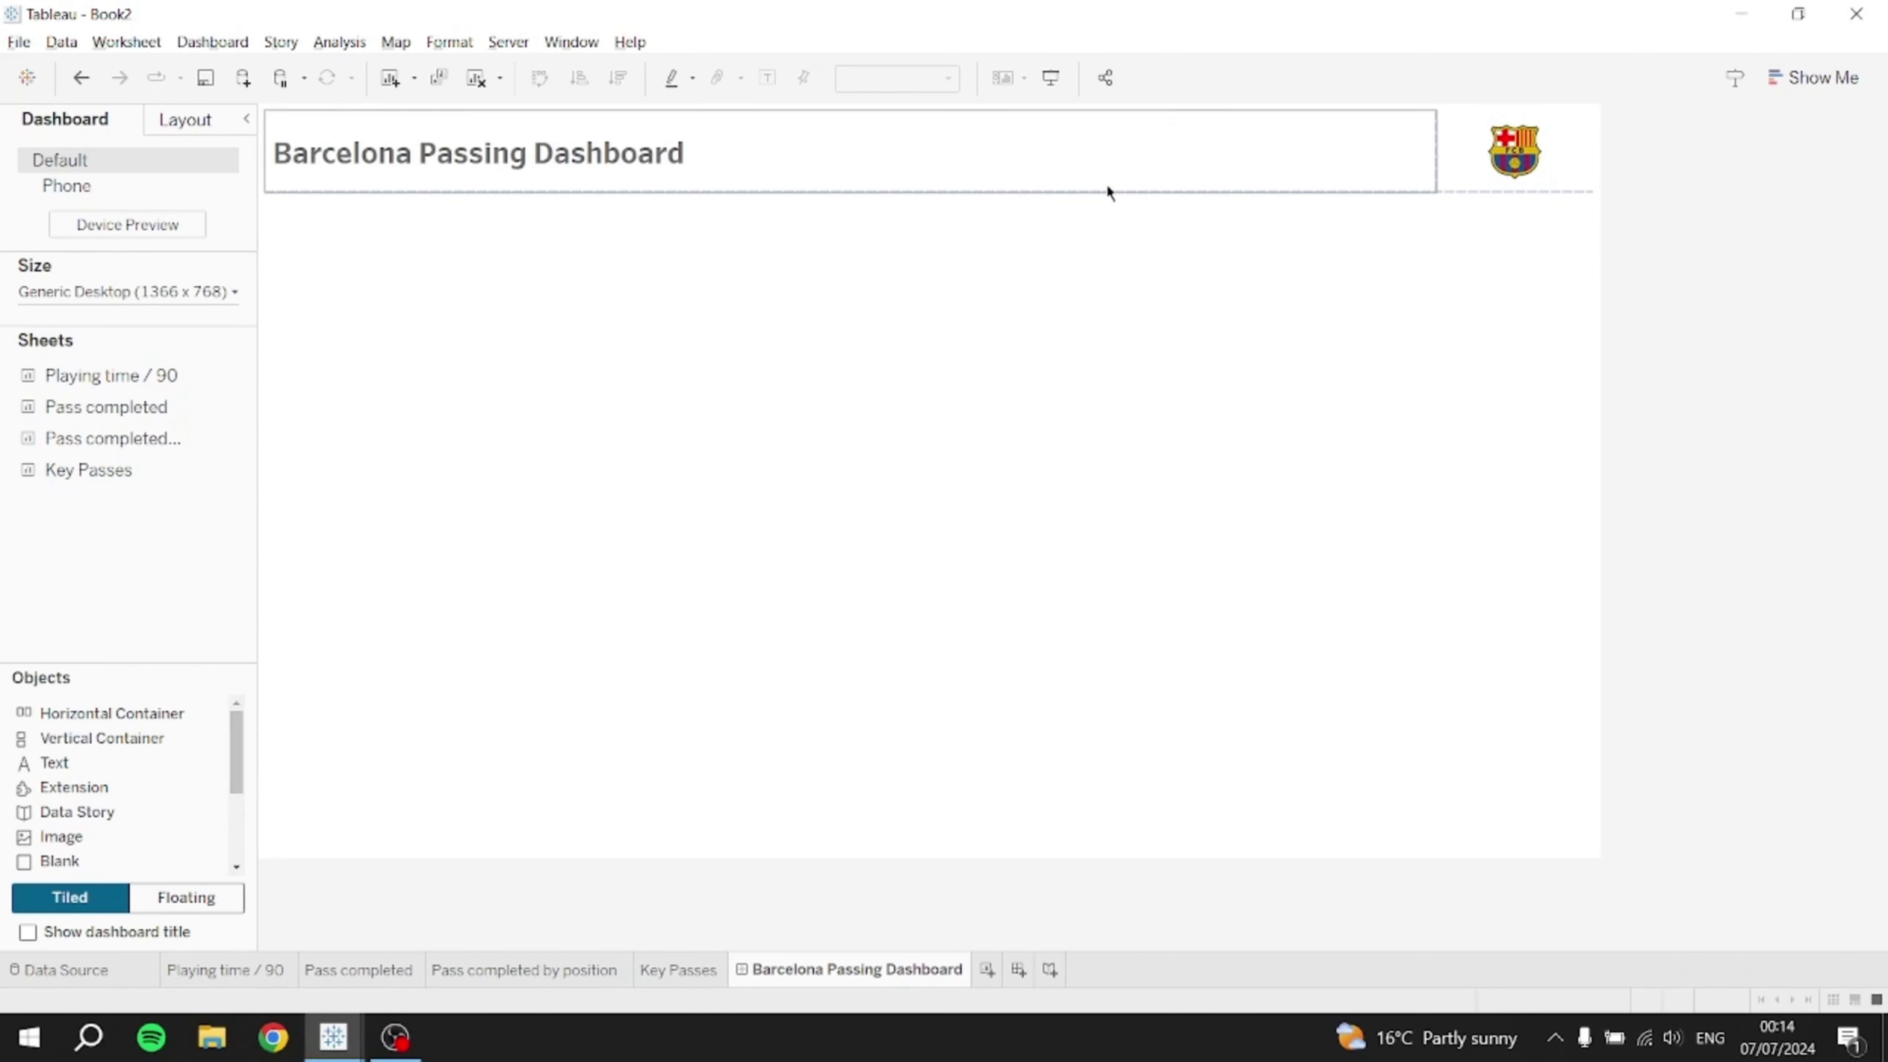
click(1184, 157)
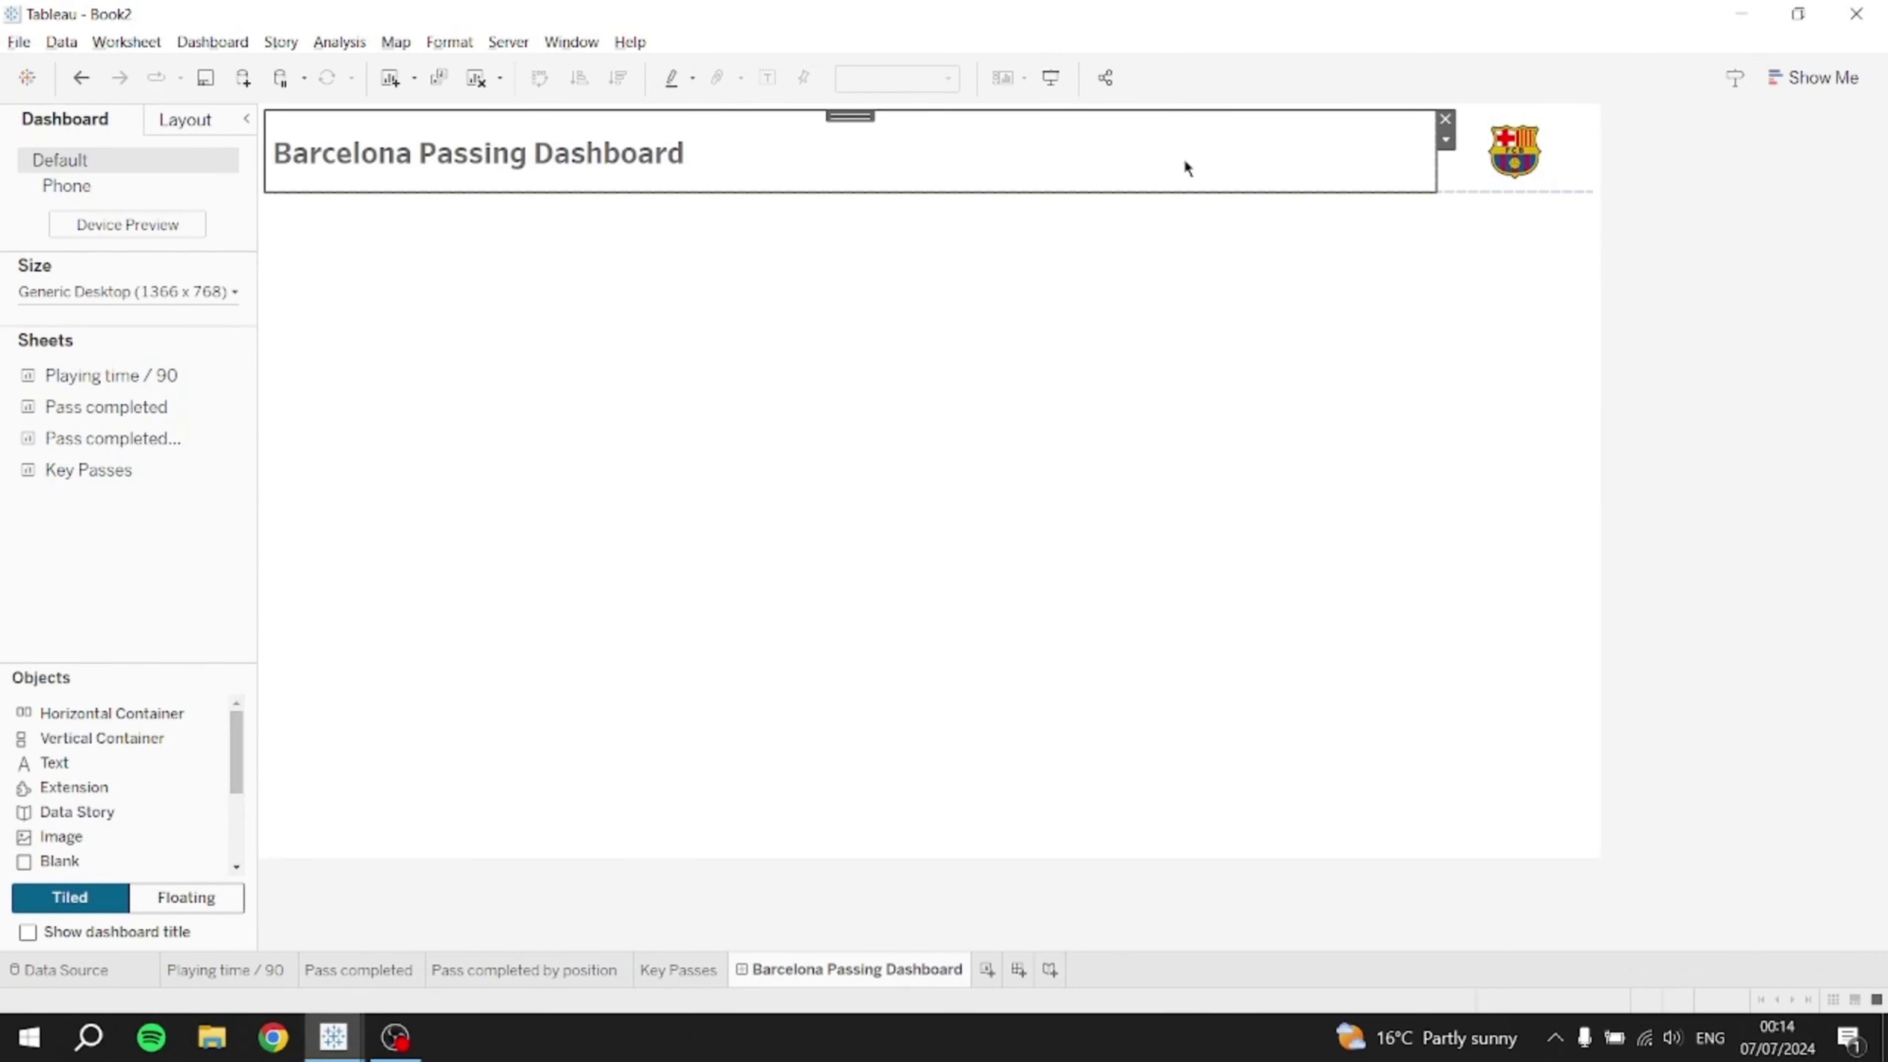
click(1505, 162)
click(1734, 225)
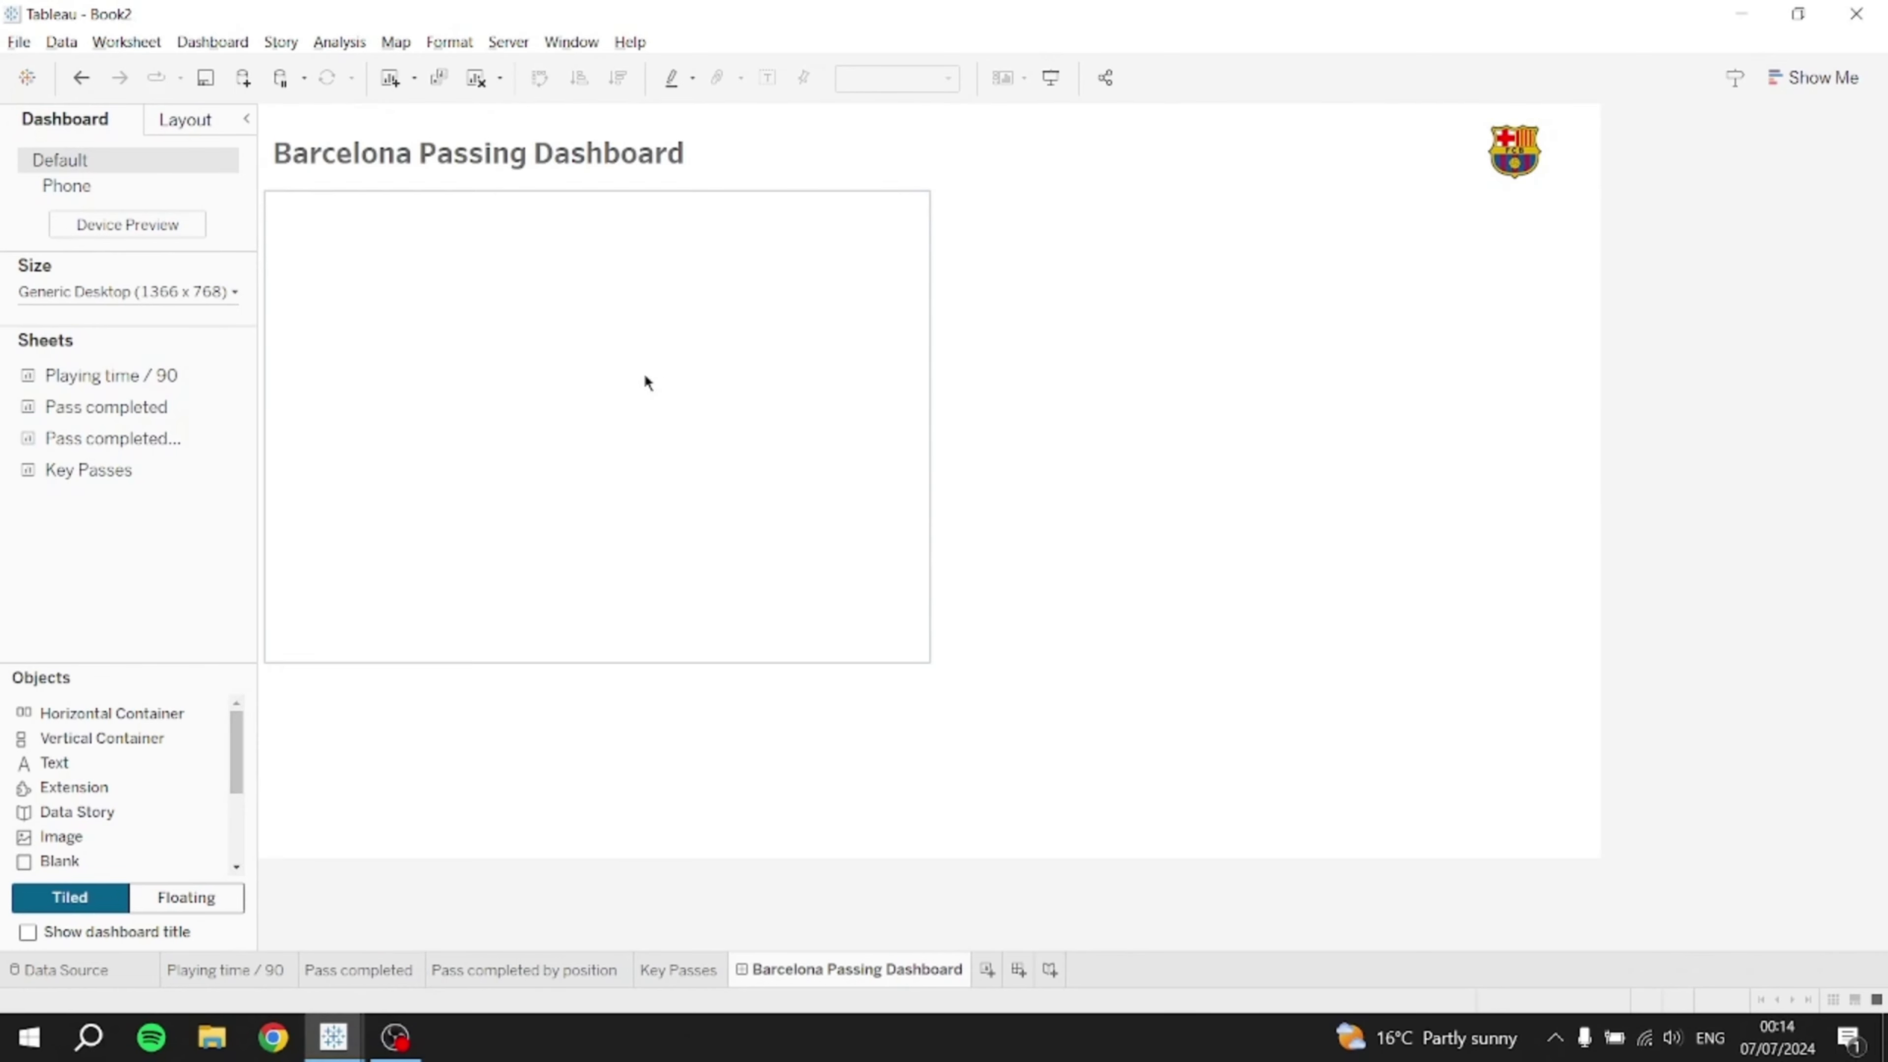
key(alt+Tab)
key(alt+Tab)
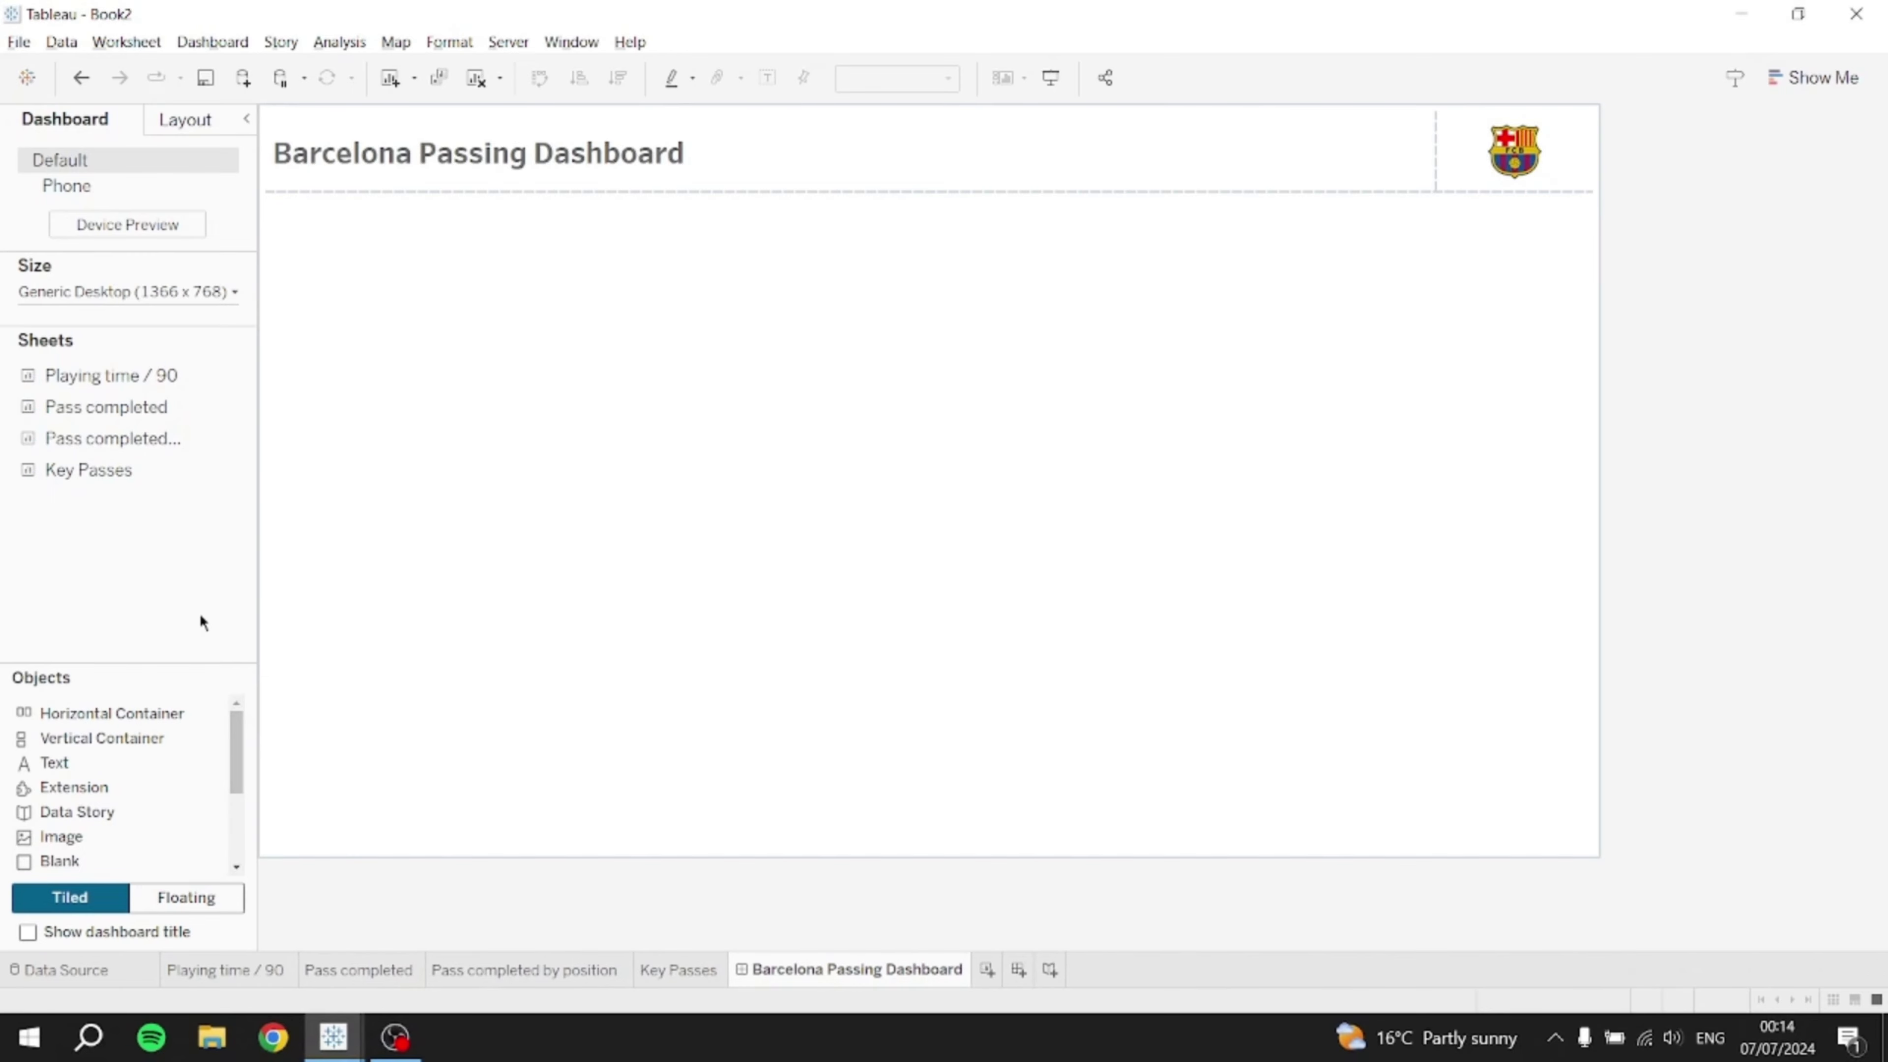
- Place the Playing time / 90 sheet below the title and narrow it to about a quarter of the dashboard width
drag(107, 406, 224, 481)
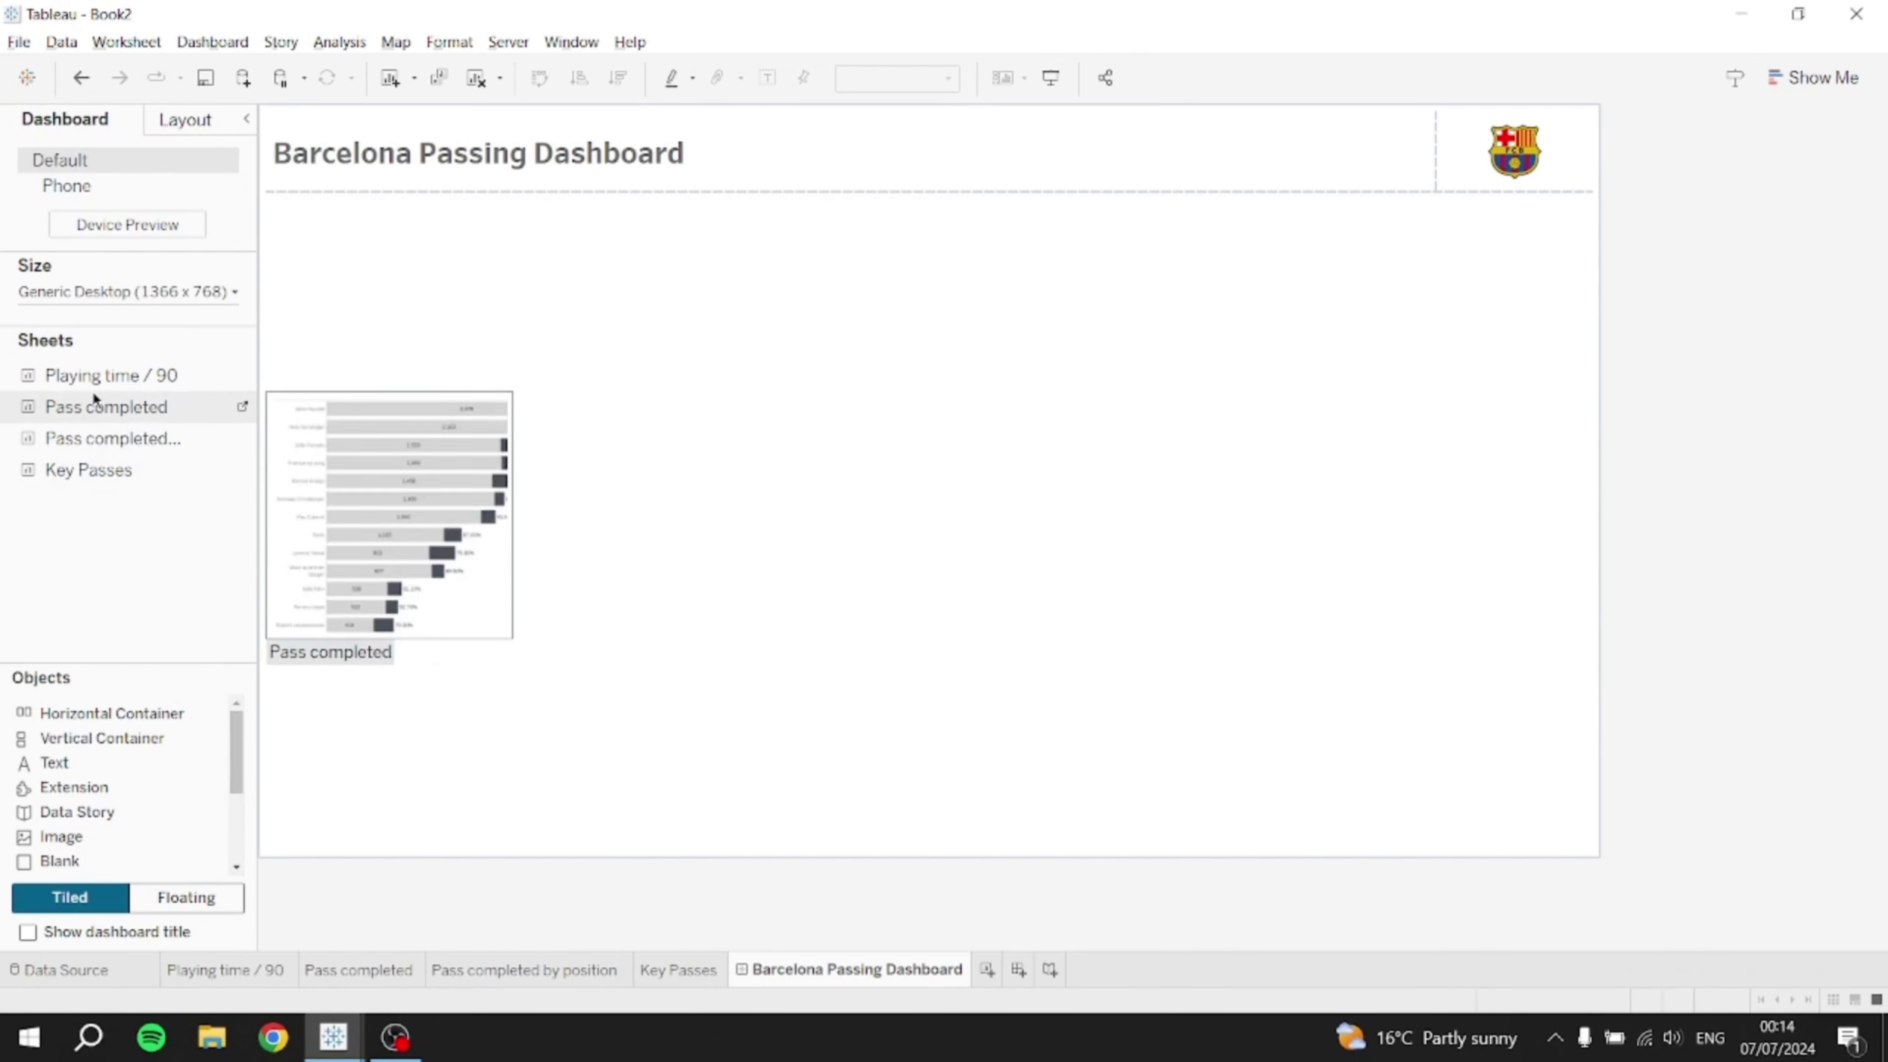
mouse_move(102, 374)
drag(102, 376, 559, 397)
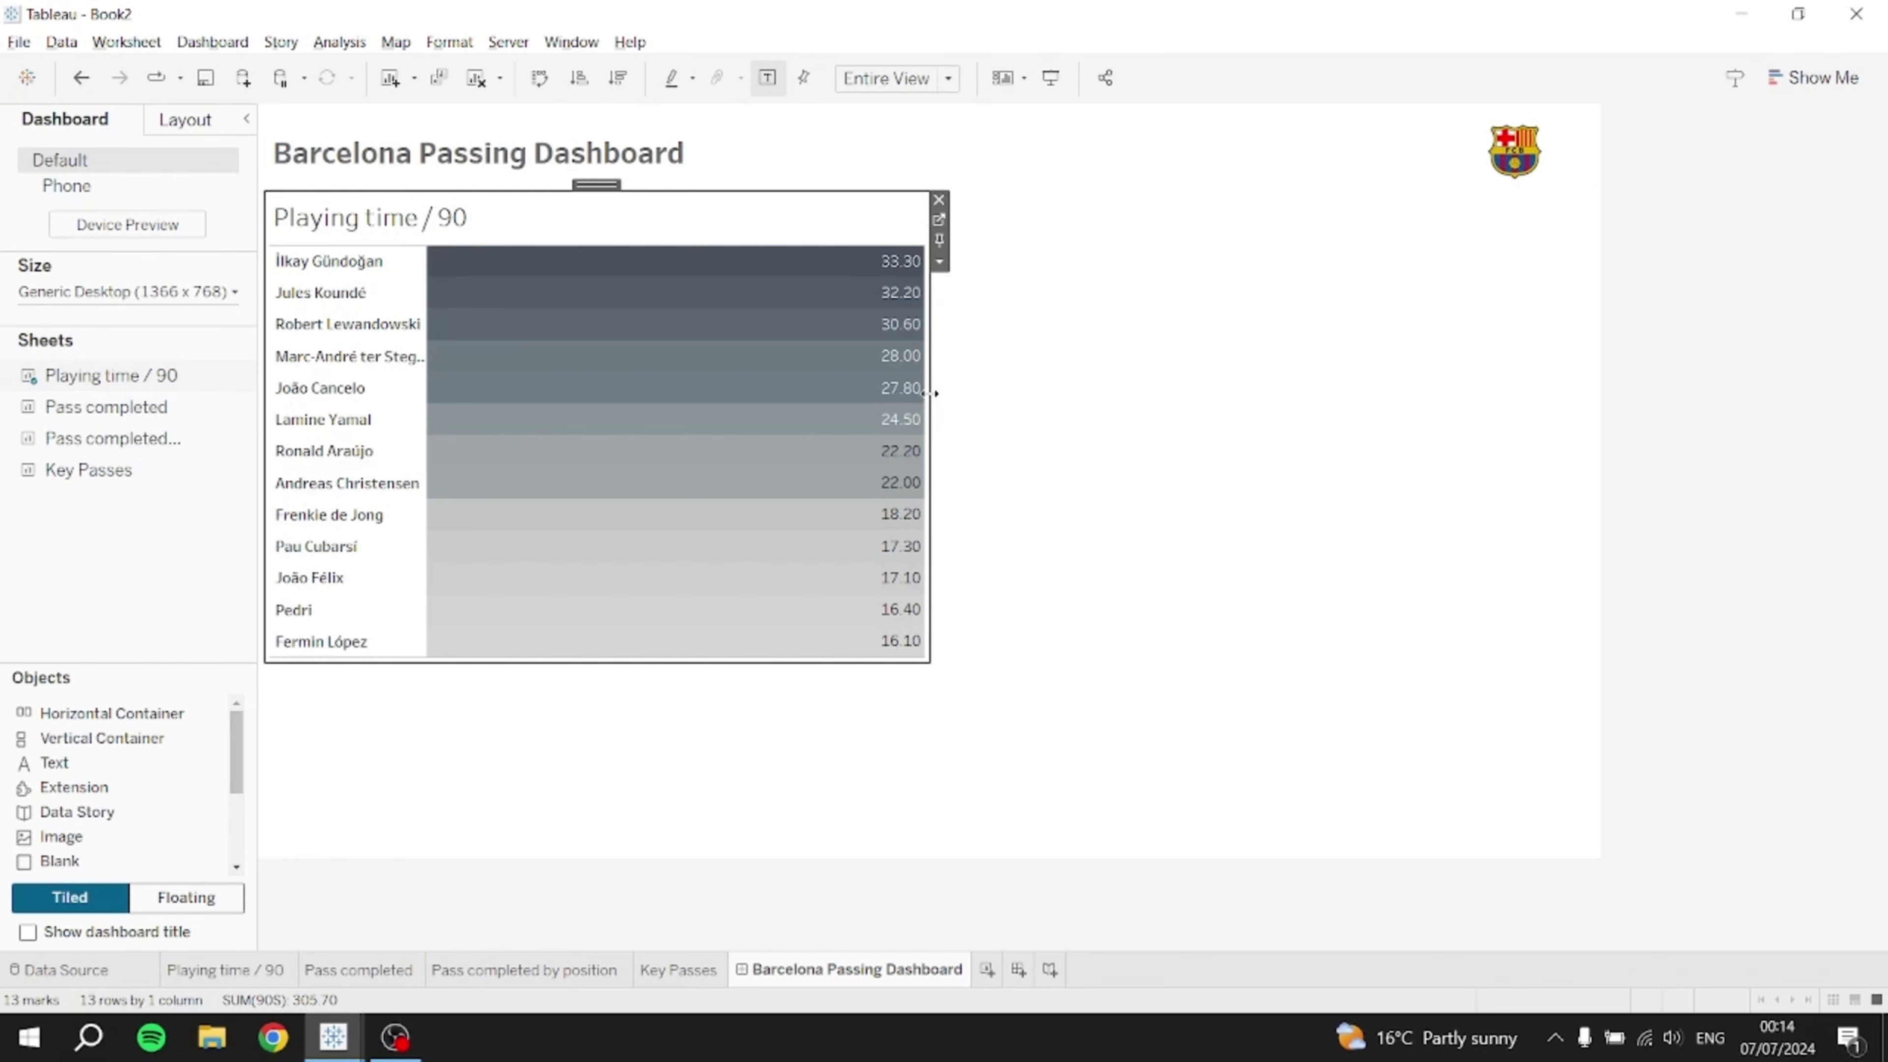
drag(929, 394, 597, 398)
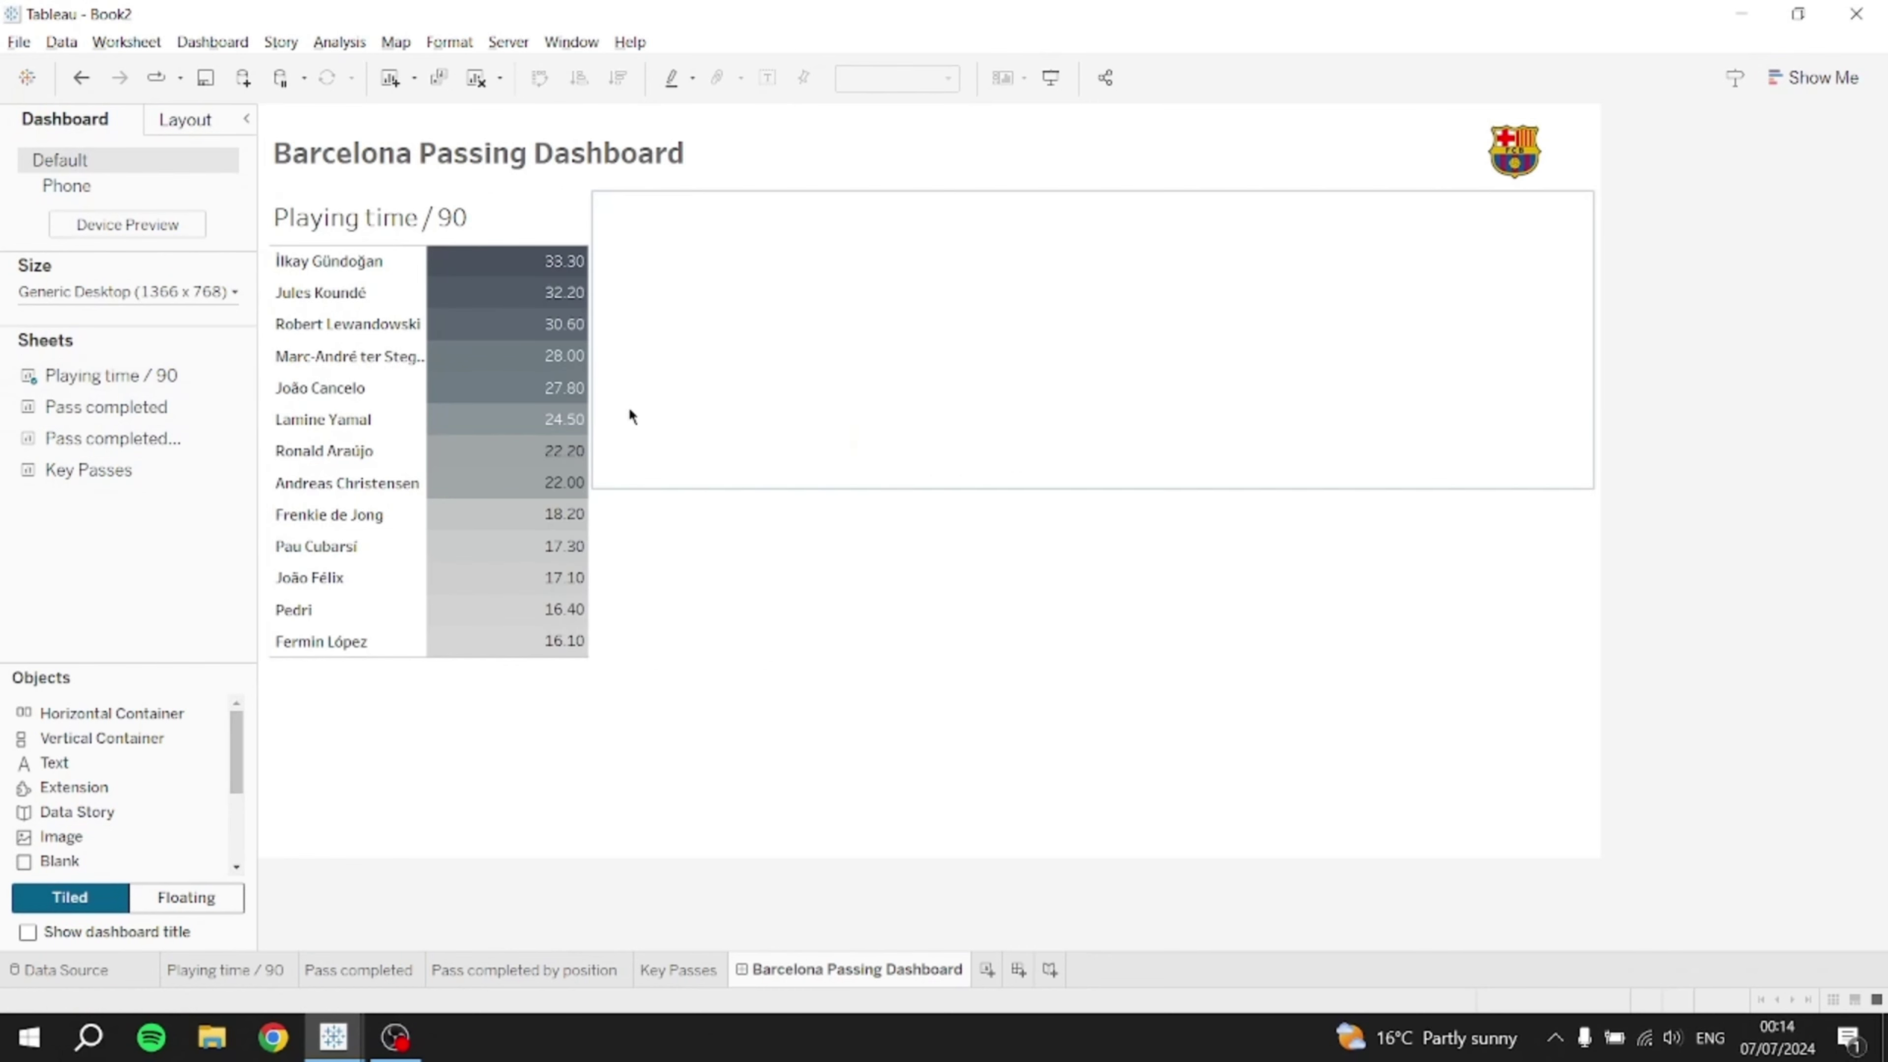
- Place the Pass completed sheet beside Playing time / 90 and the Key Passes sheet beneath Pass completed
mouse_move(141, 421)
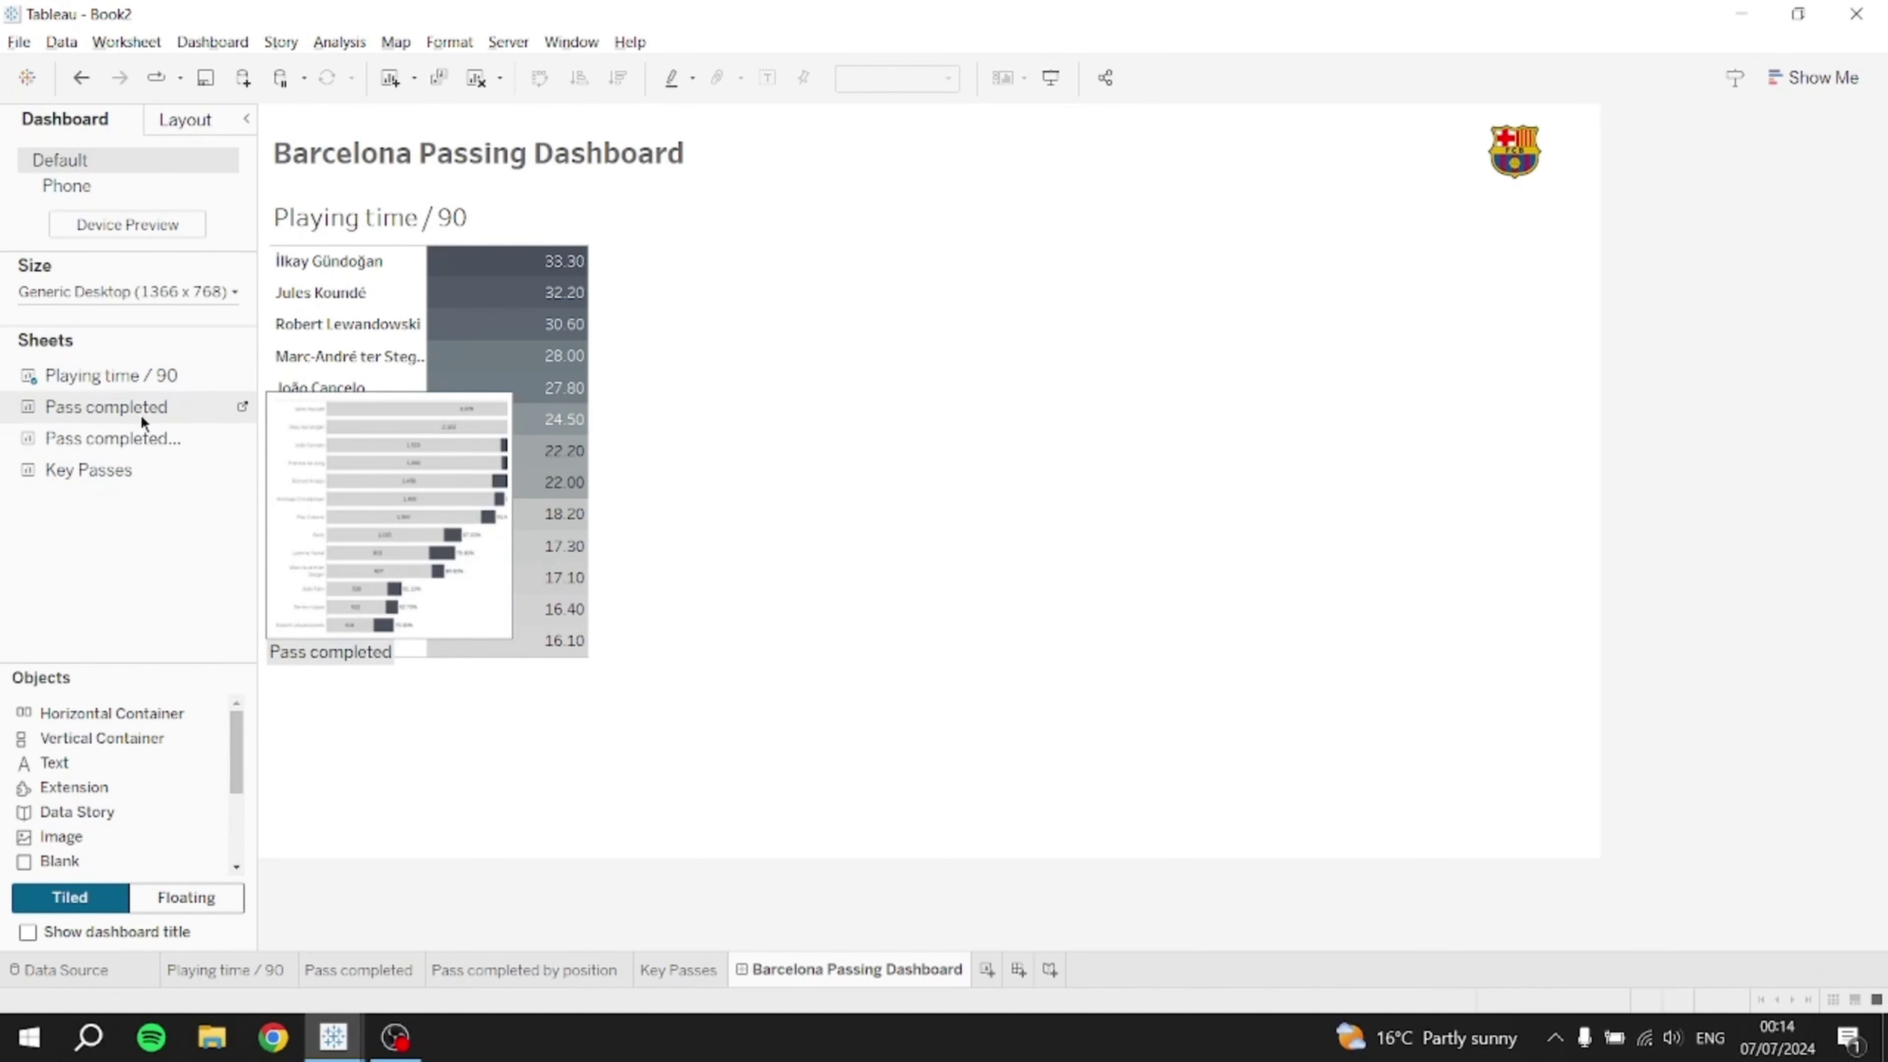
drag(141, 415, 1094, 403)
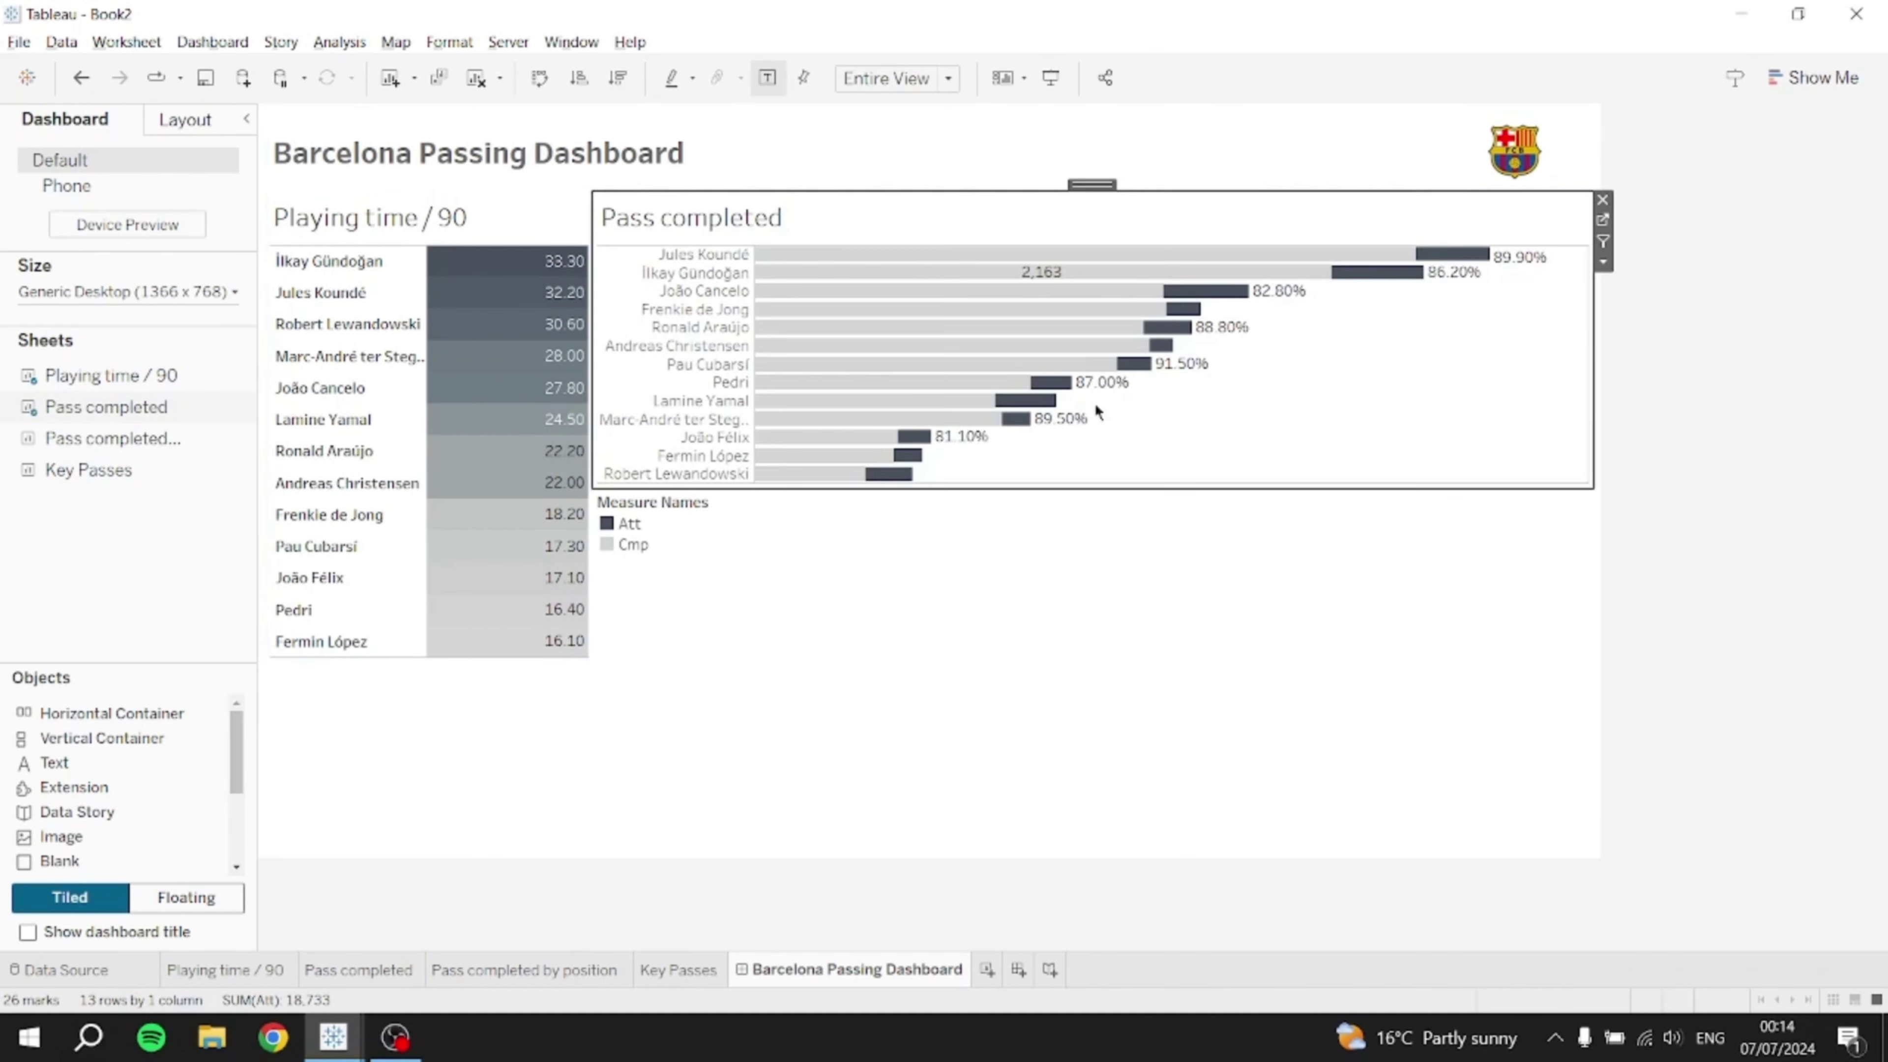
mouse_move(99, 443)
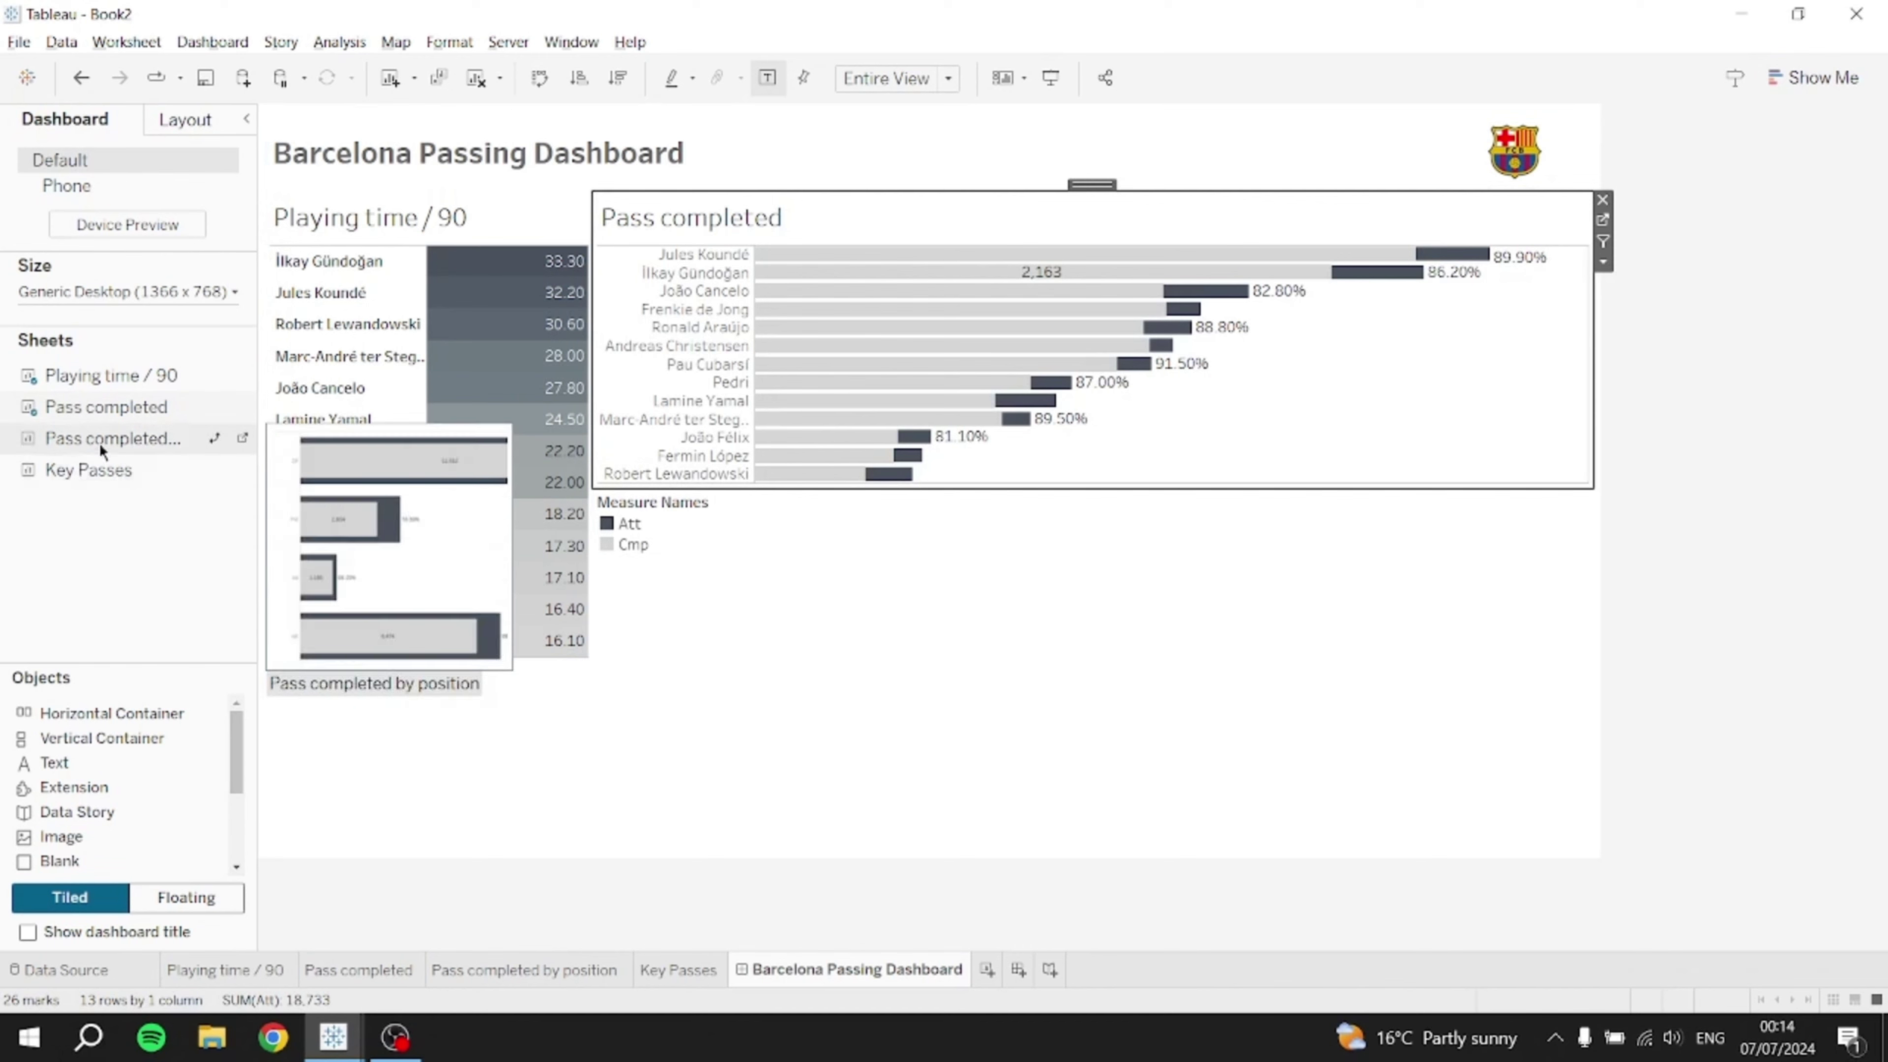
drag(93, 465, 898, 624)
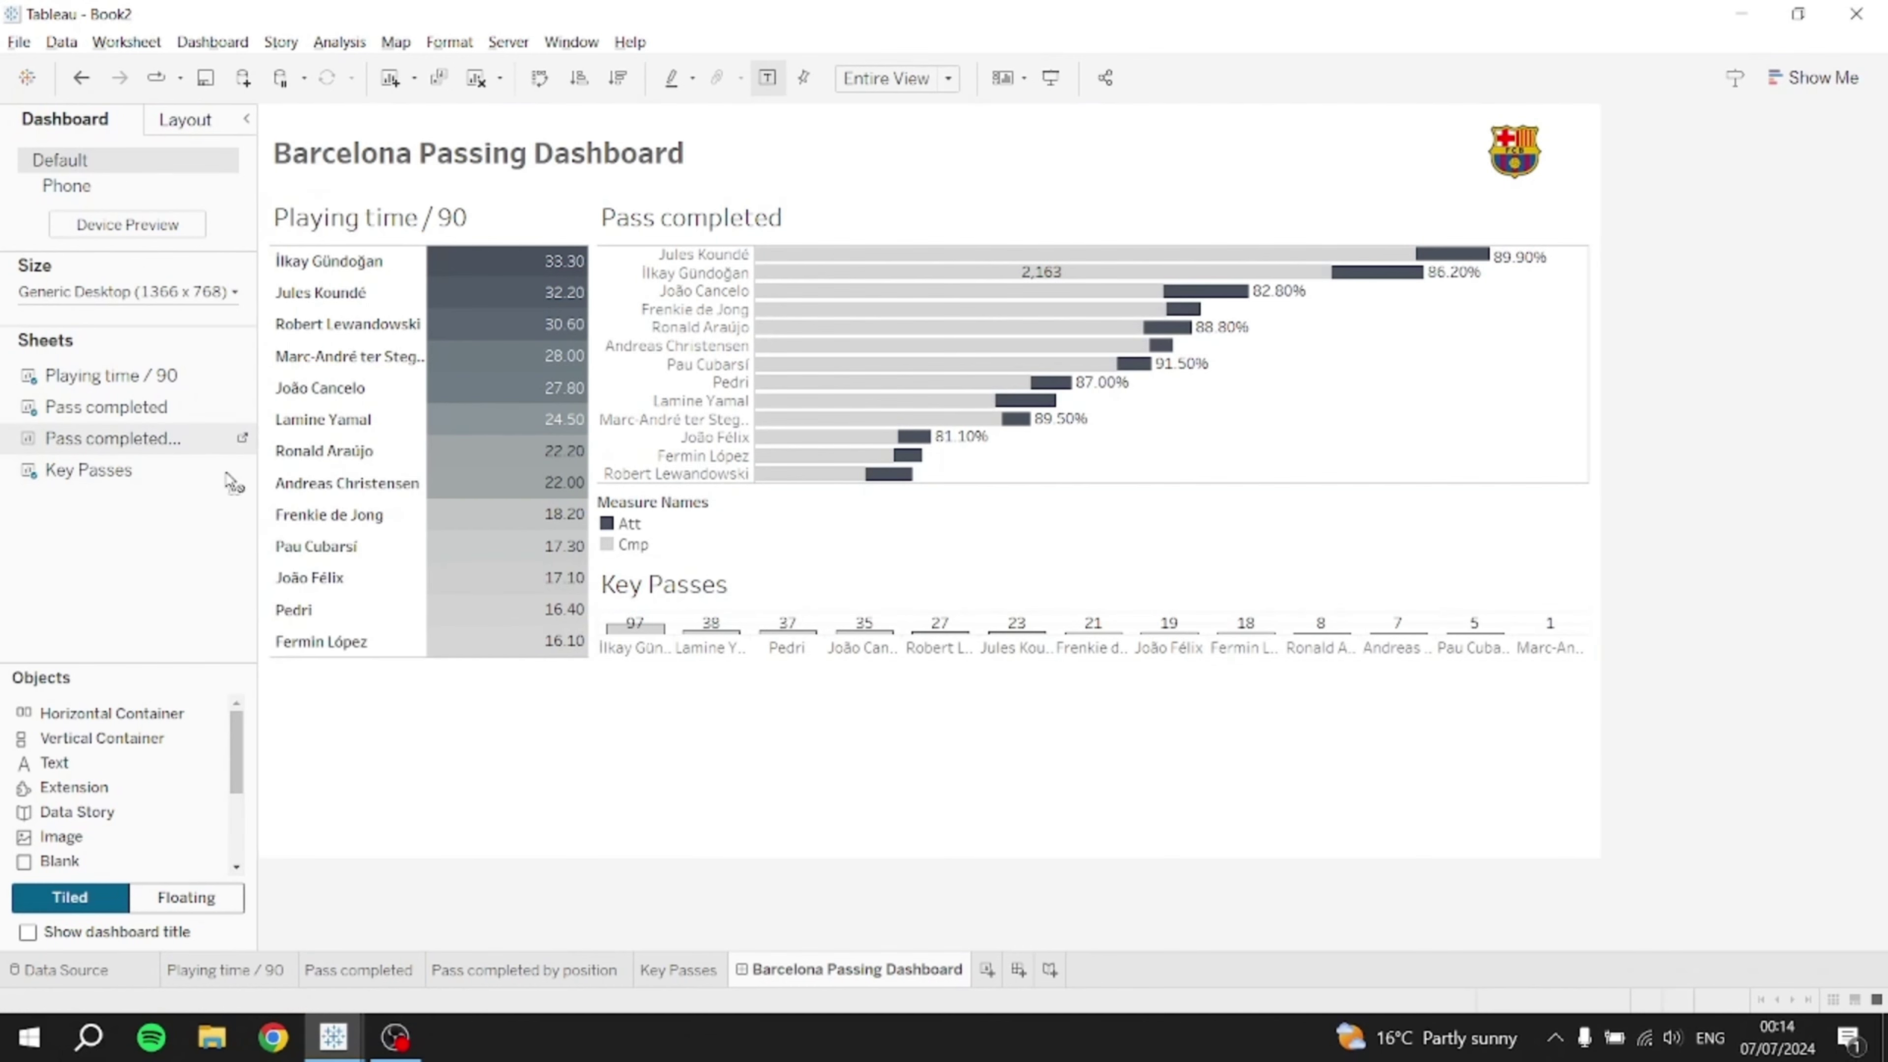
- Place the Pass completed by position sheet across the full width below the other sheets and remove the Measure Names legend from the dashboard
drag(232, 482, 688, 812)
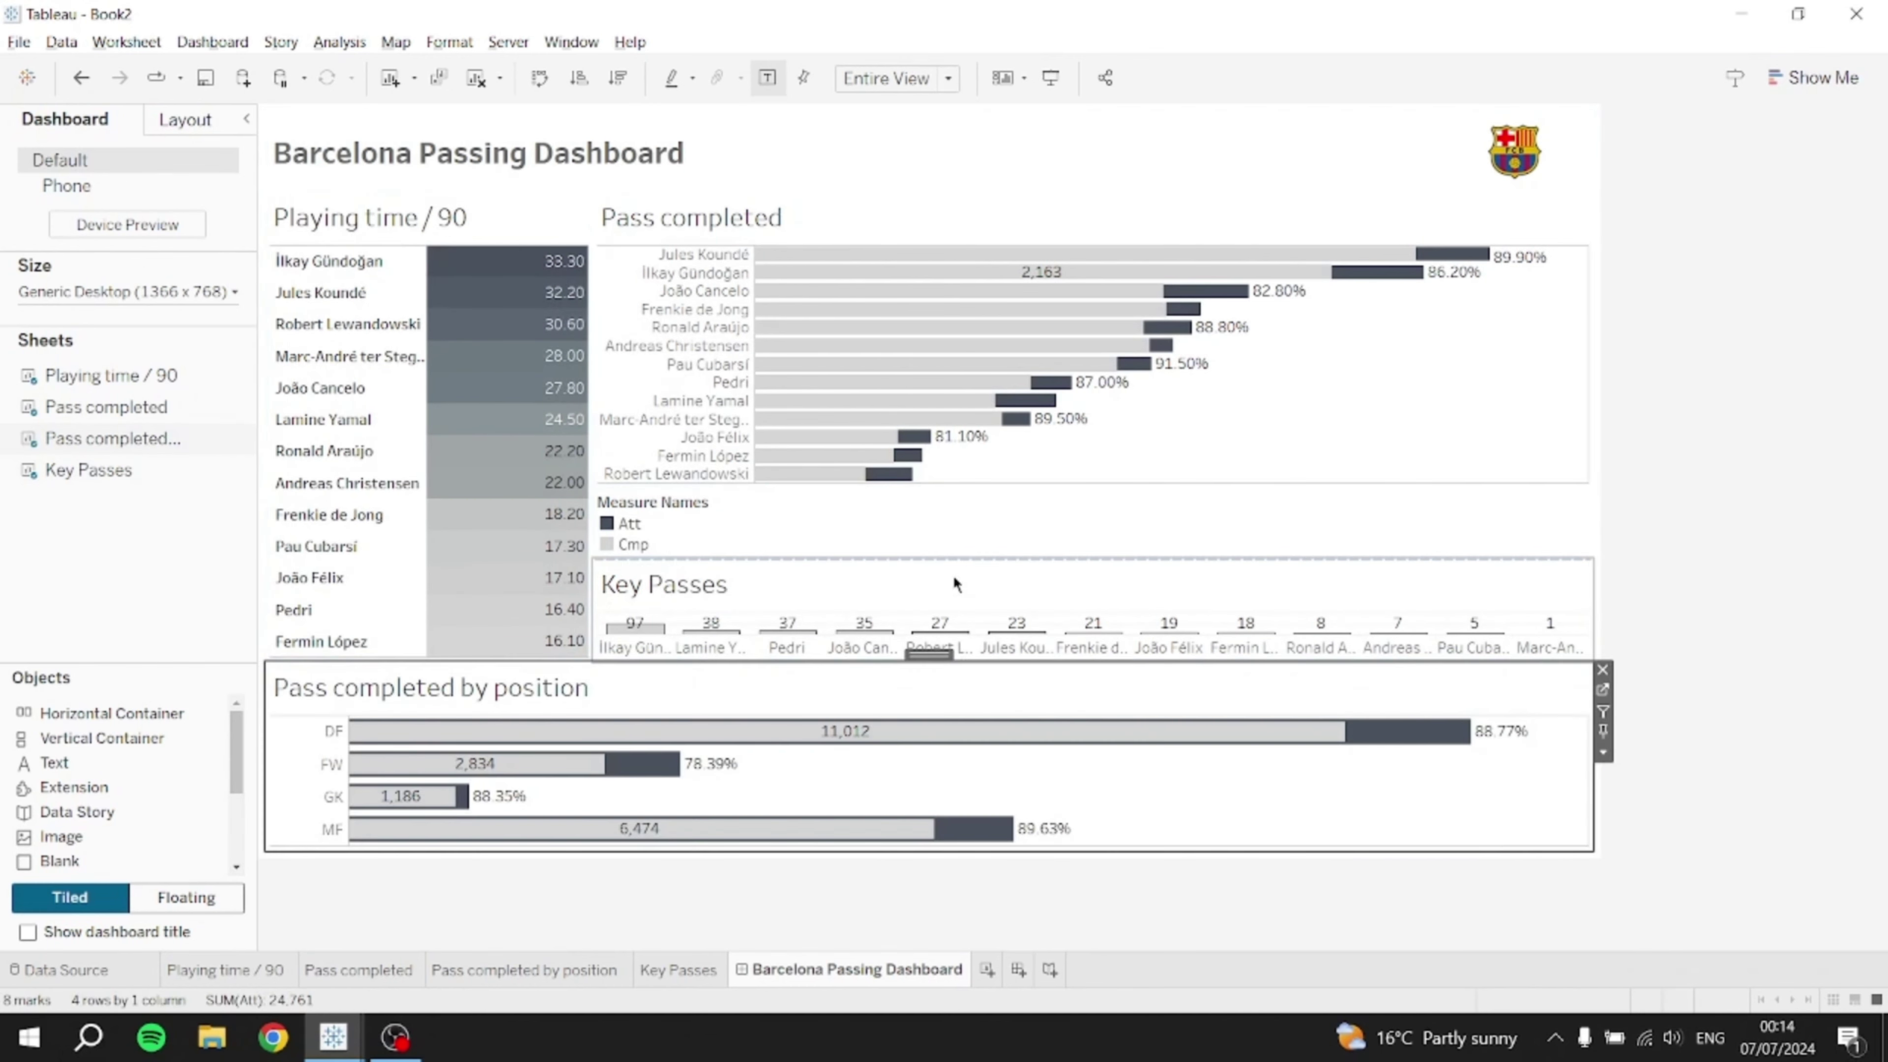
click(1056, 543)
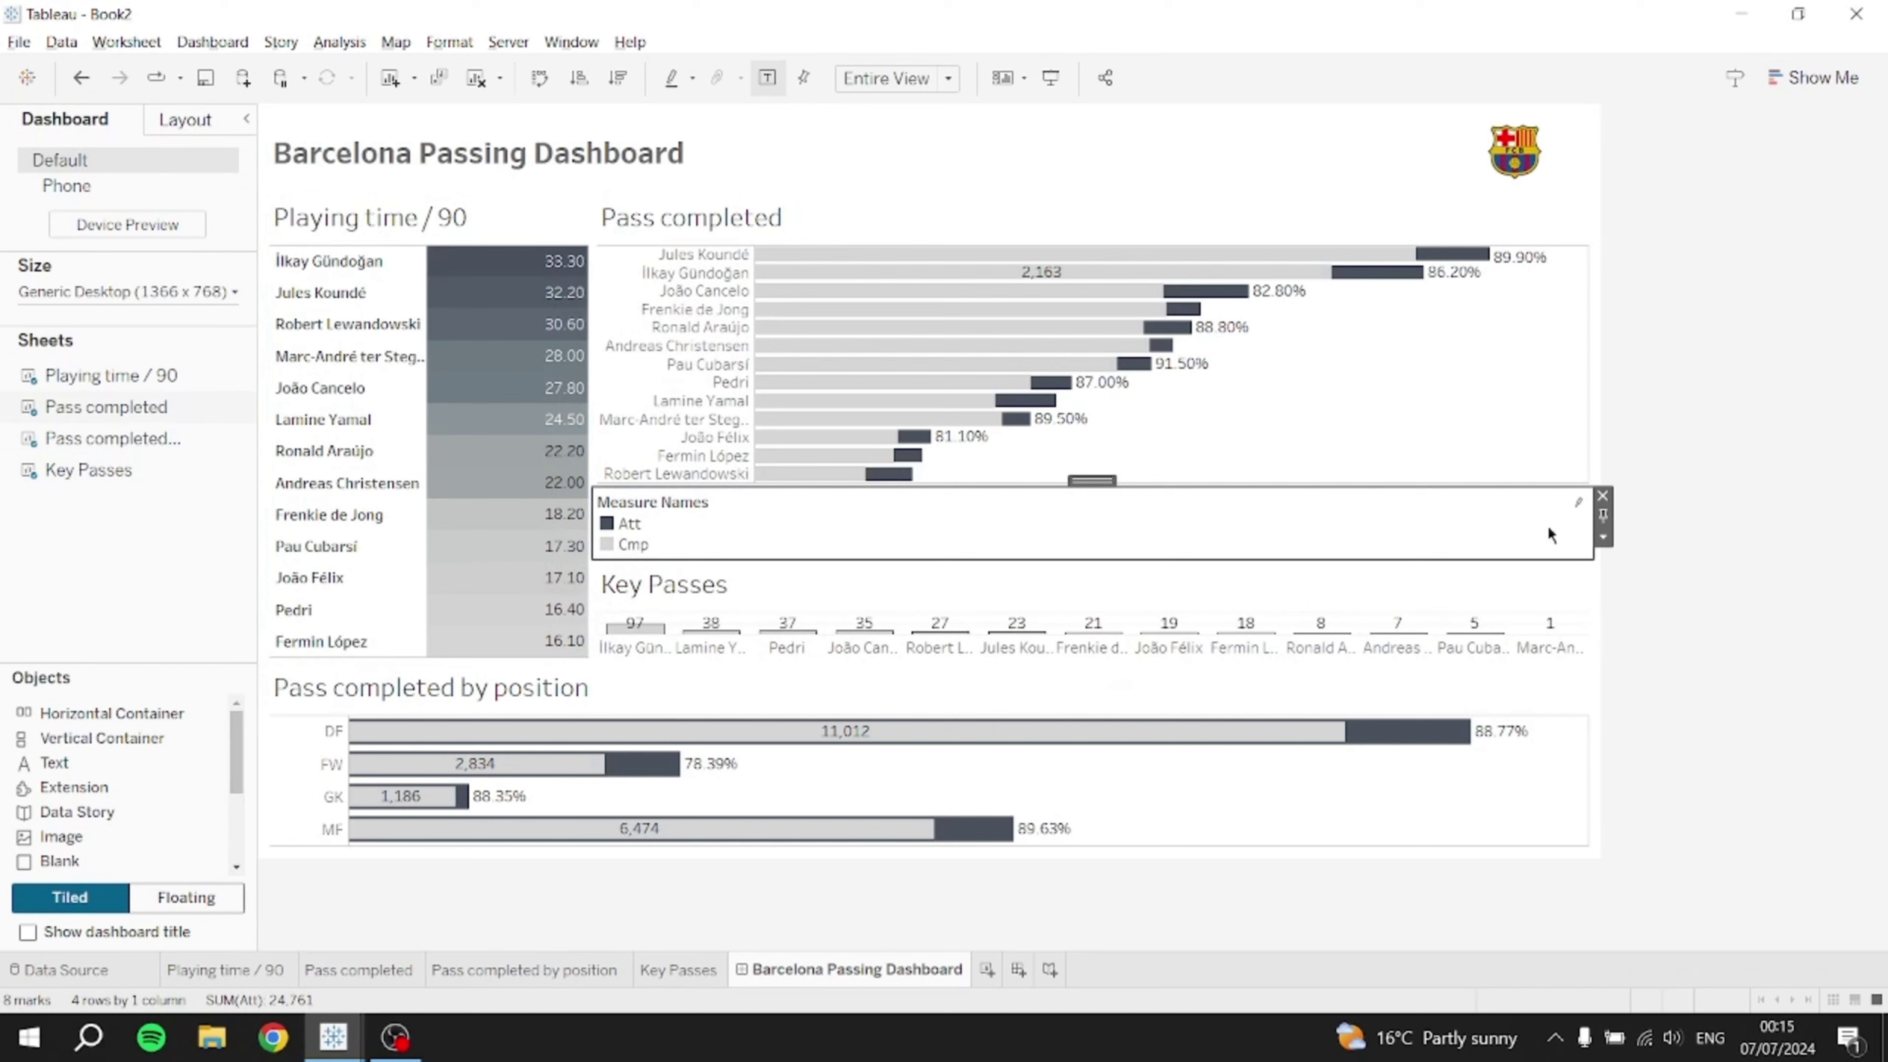
click(1602, 495)
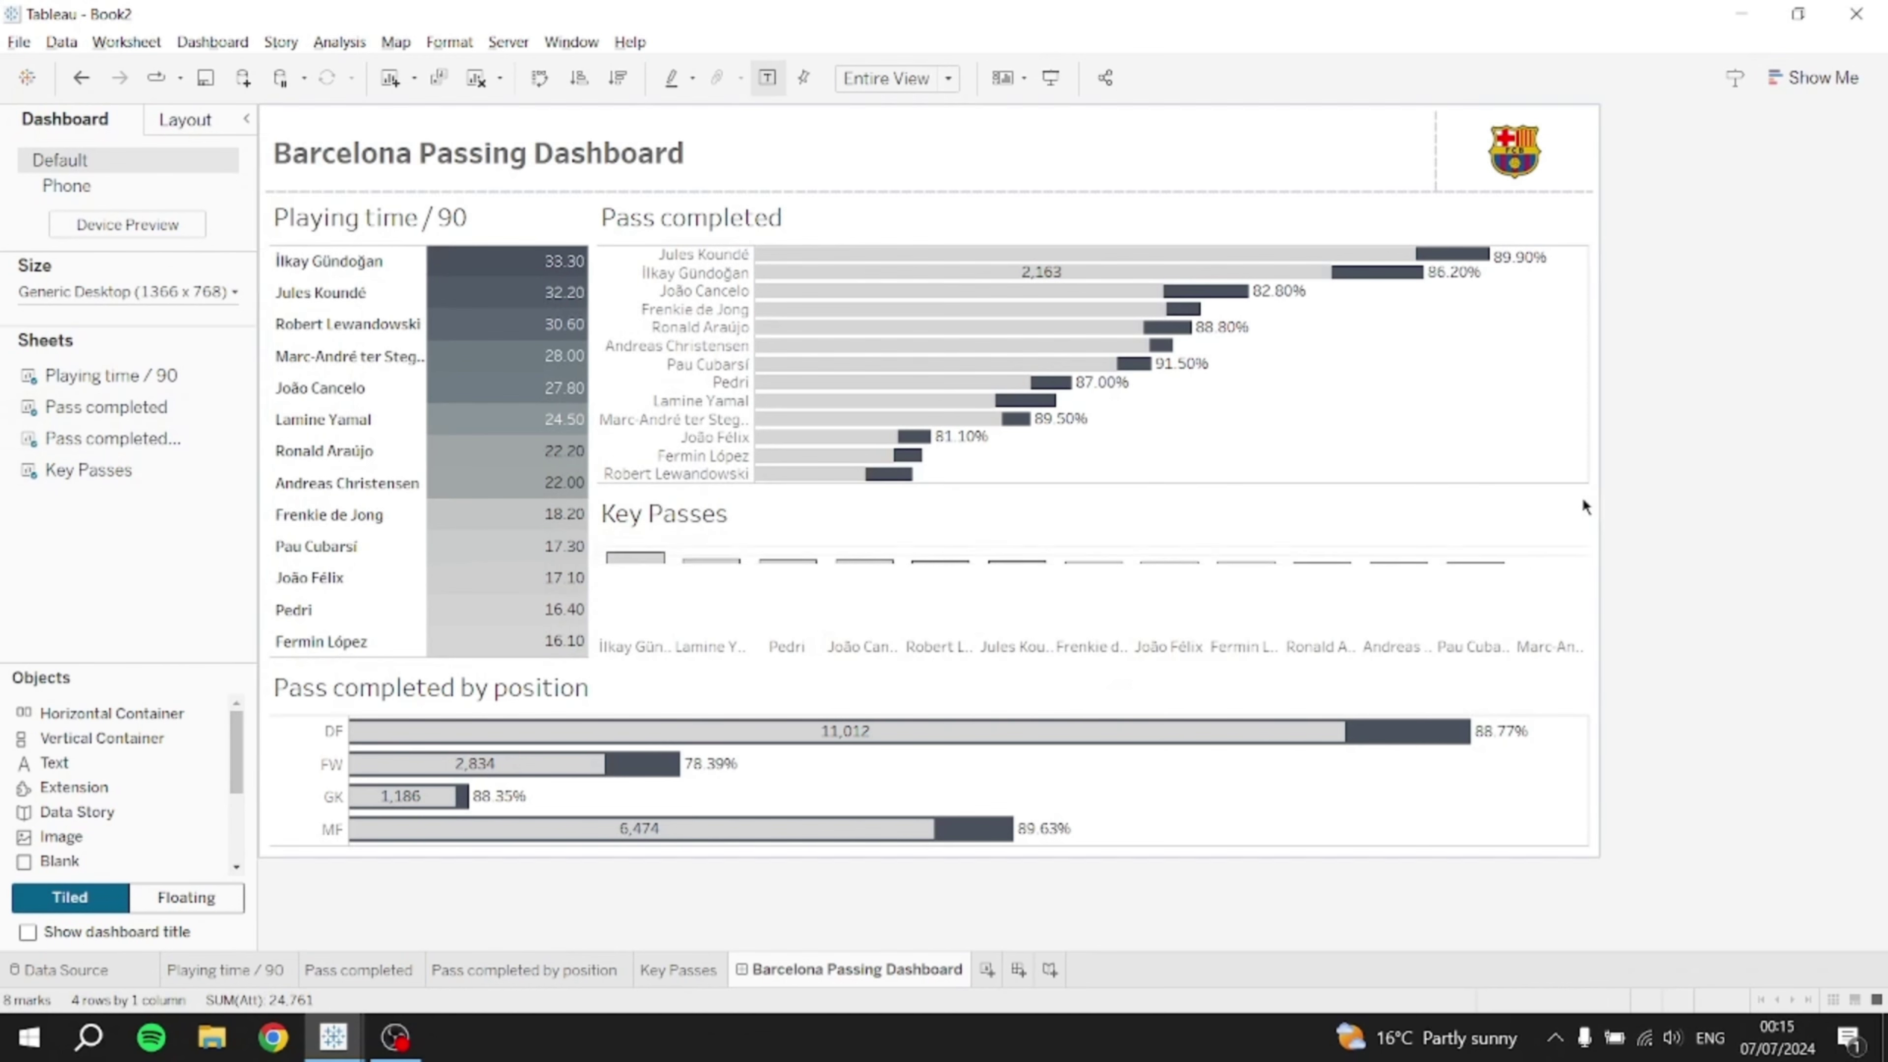
click(1028, 484)
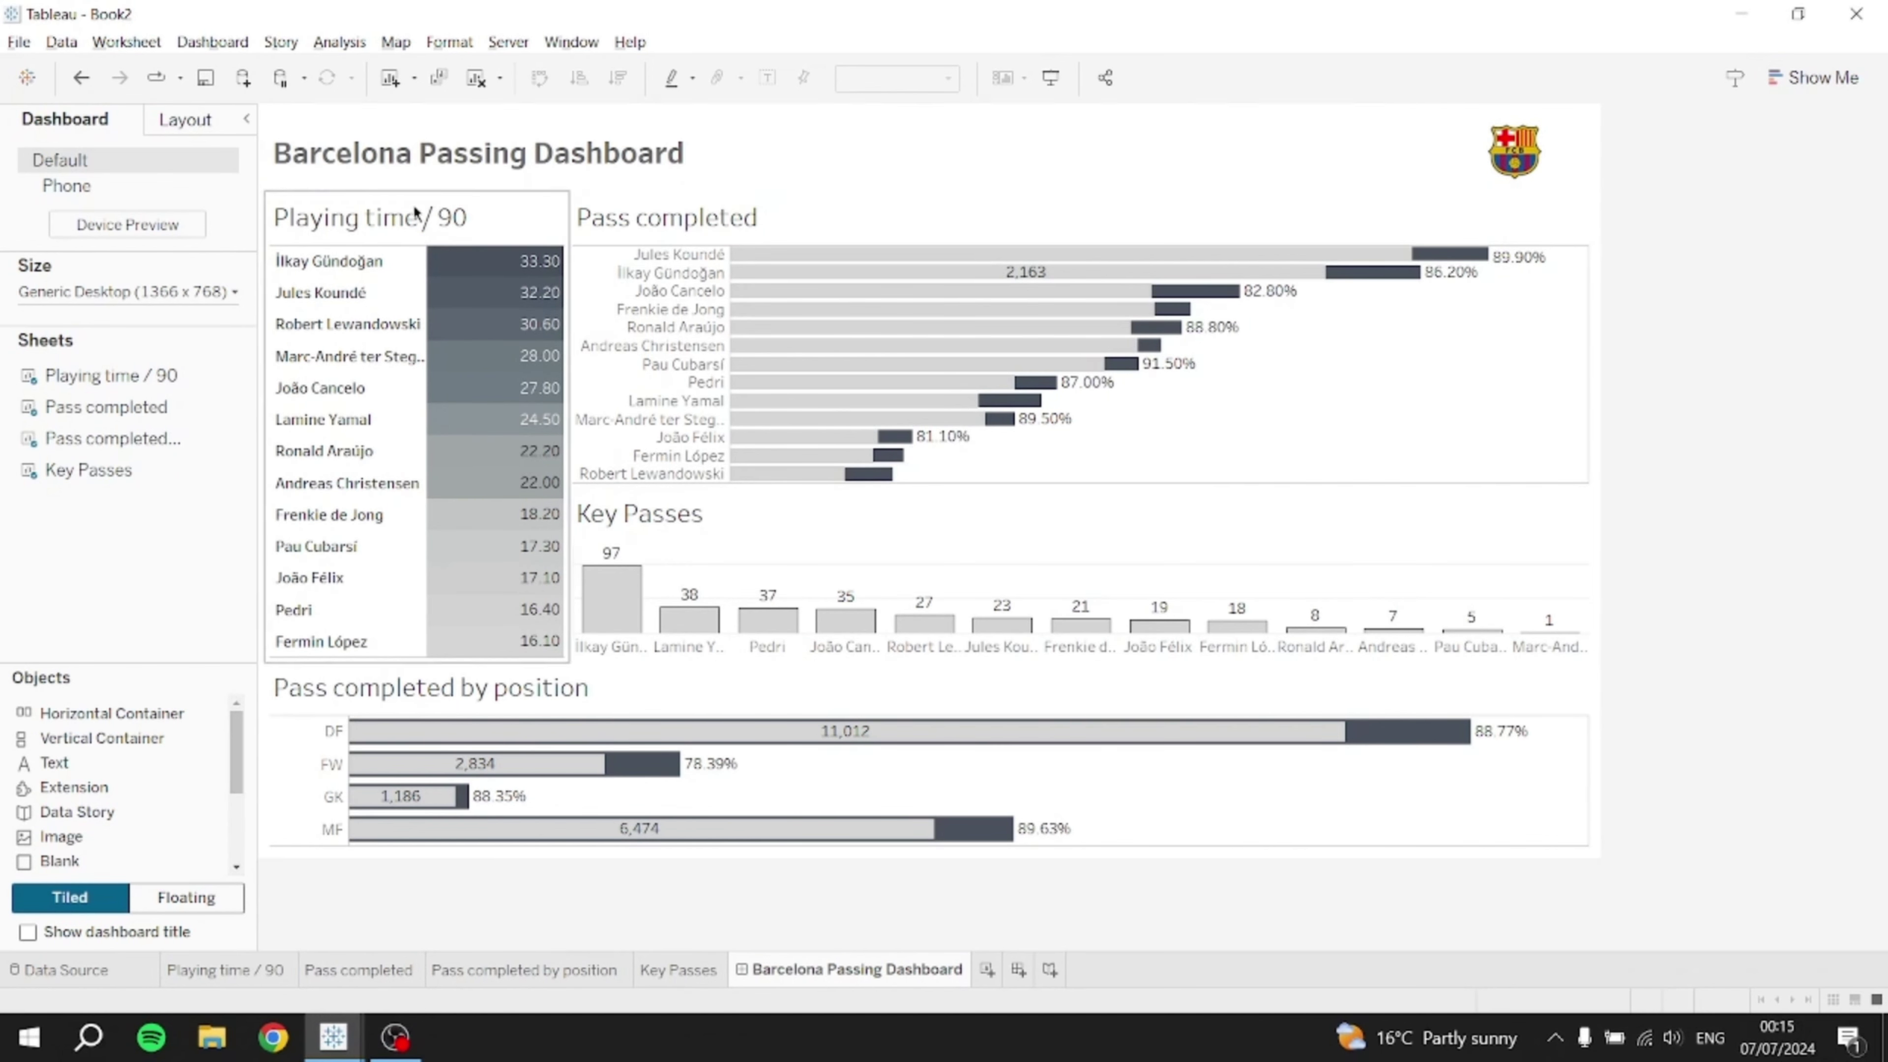
- Use the Playing time / 90 sheet as a filter and test it by selecting and deselecting İlkay Gündoğan's value
click(365, 224)
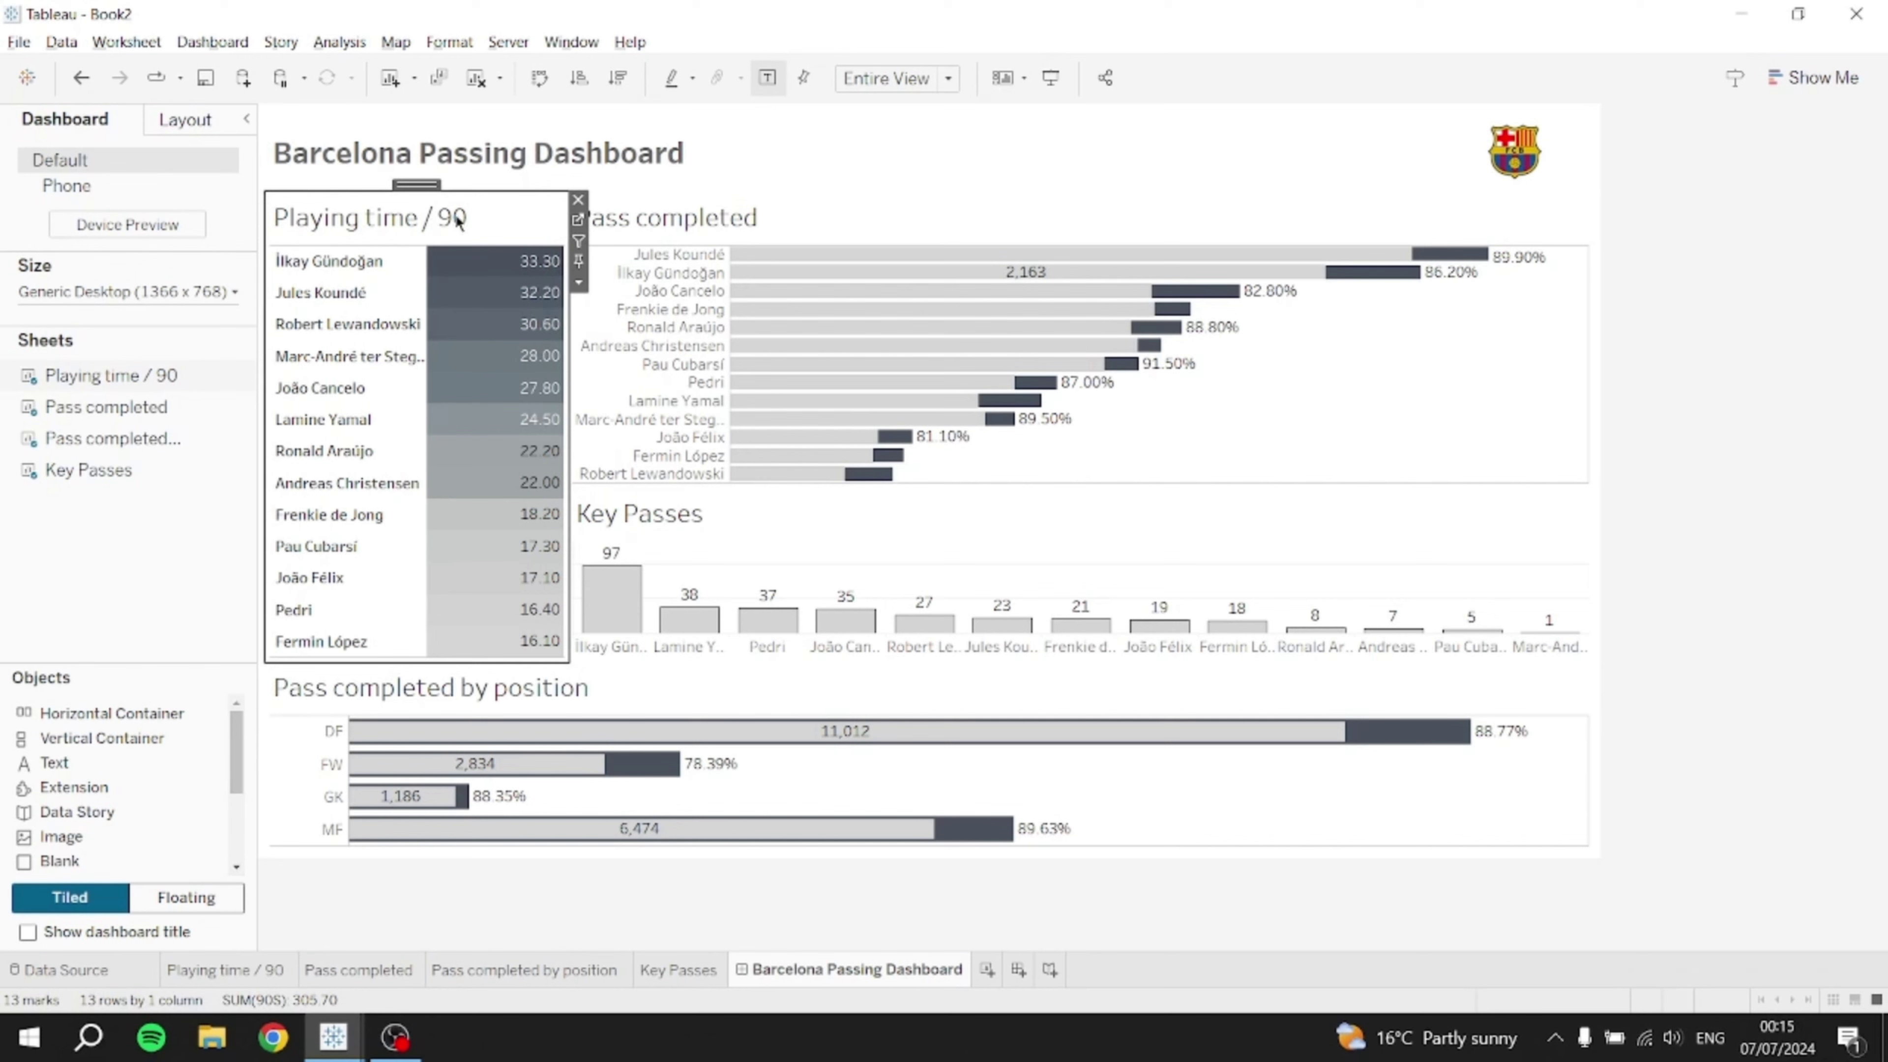
click(578, 243)
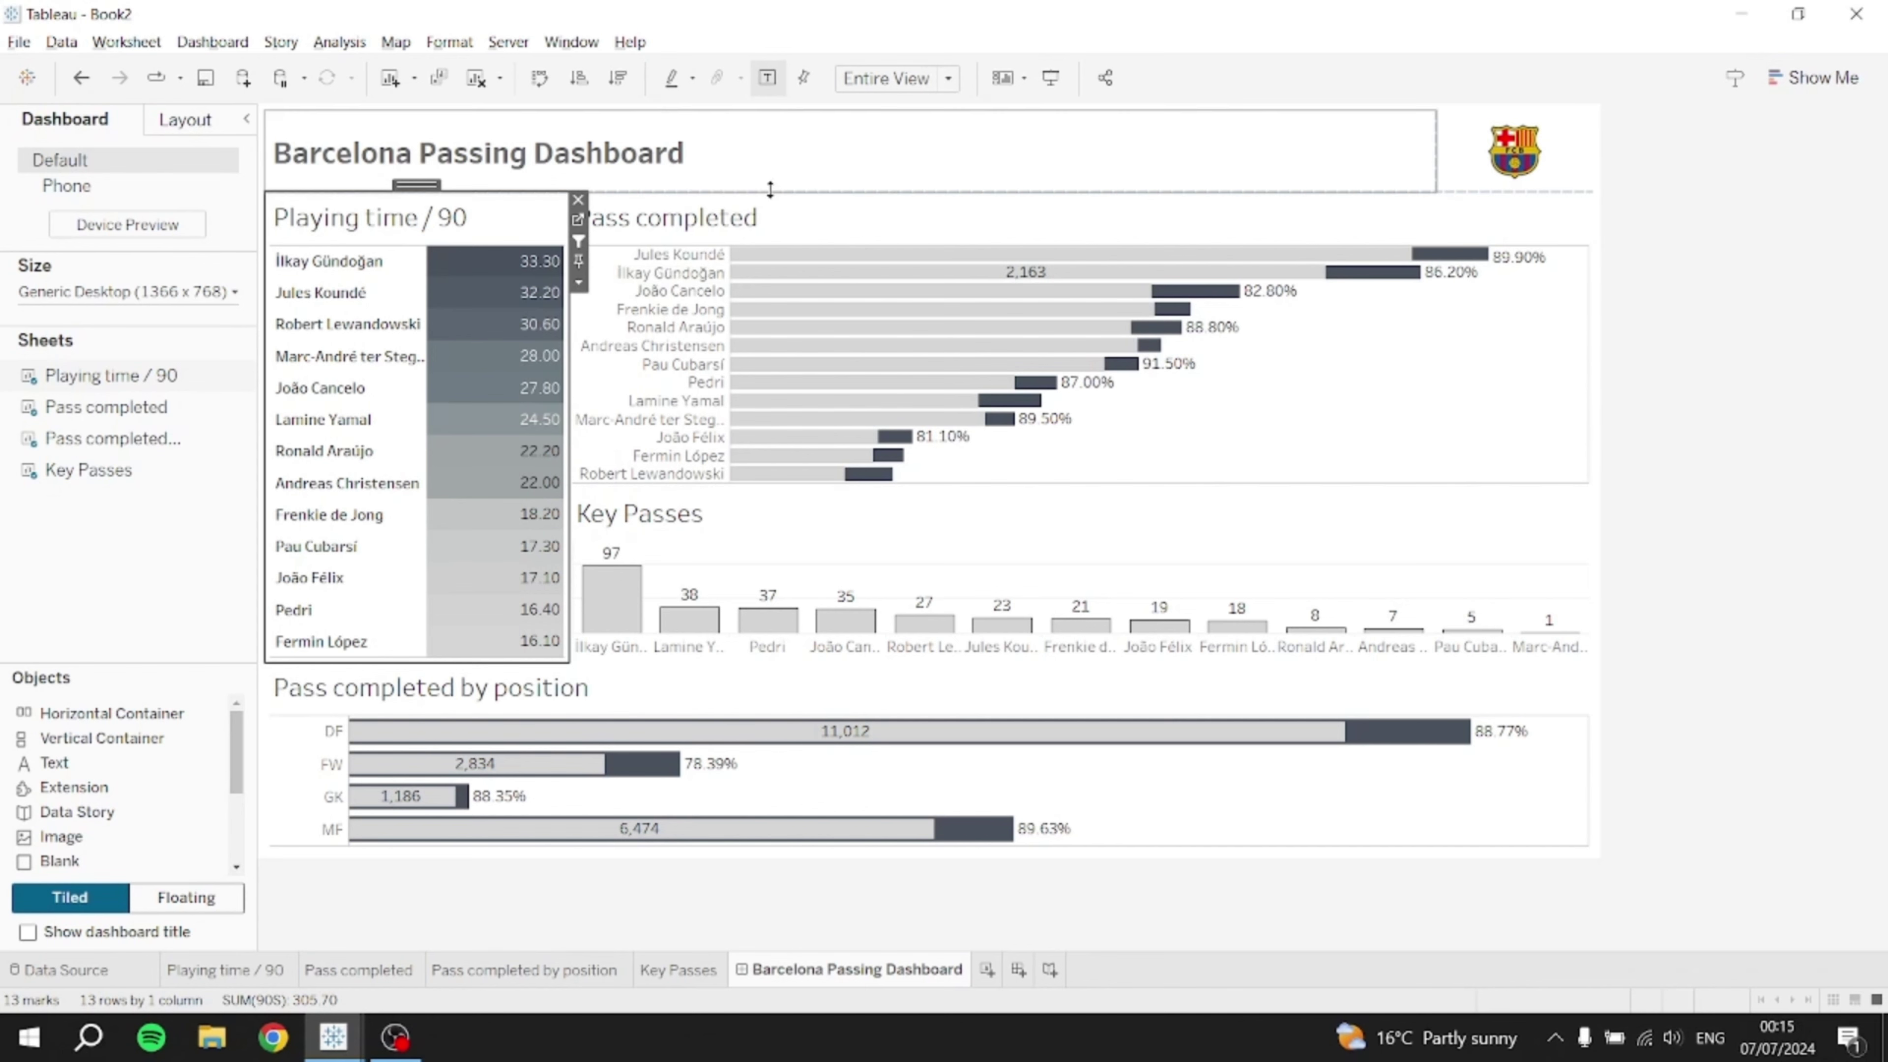
click(753, 158)
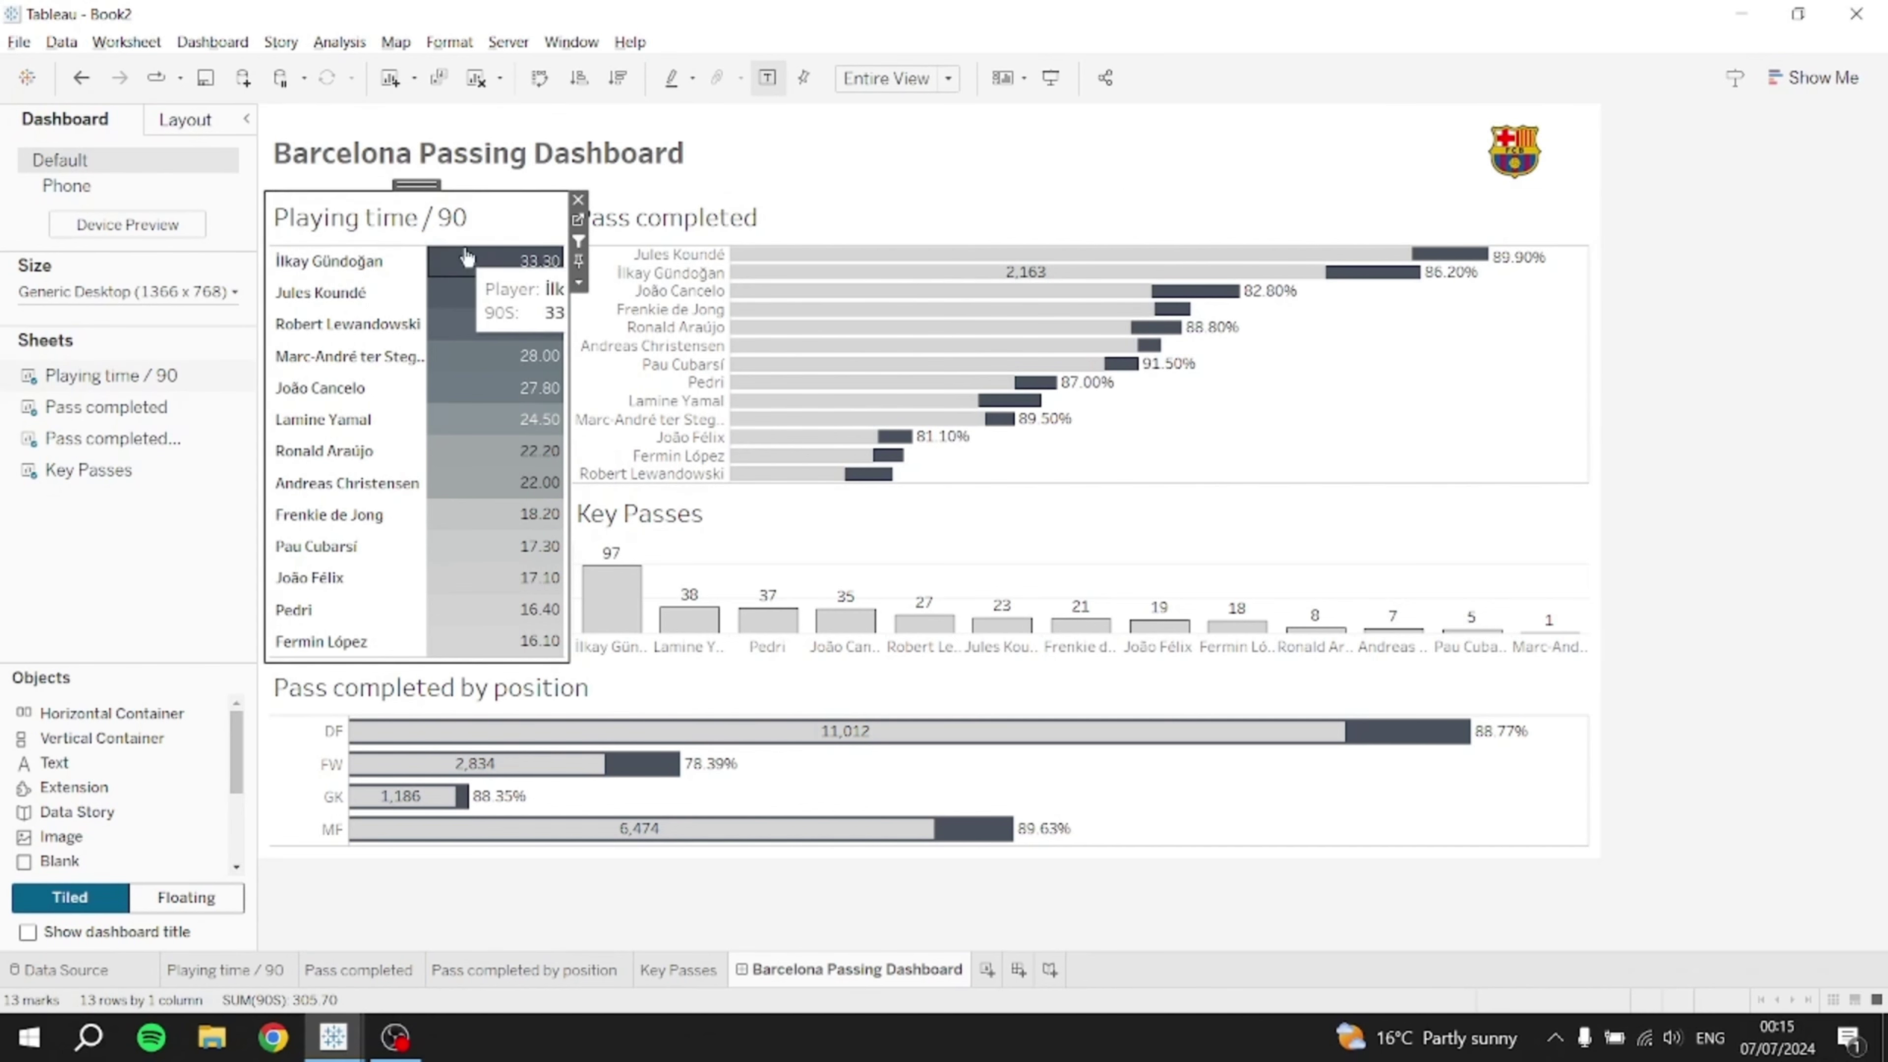
click(487, 263)
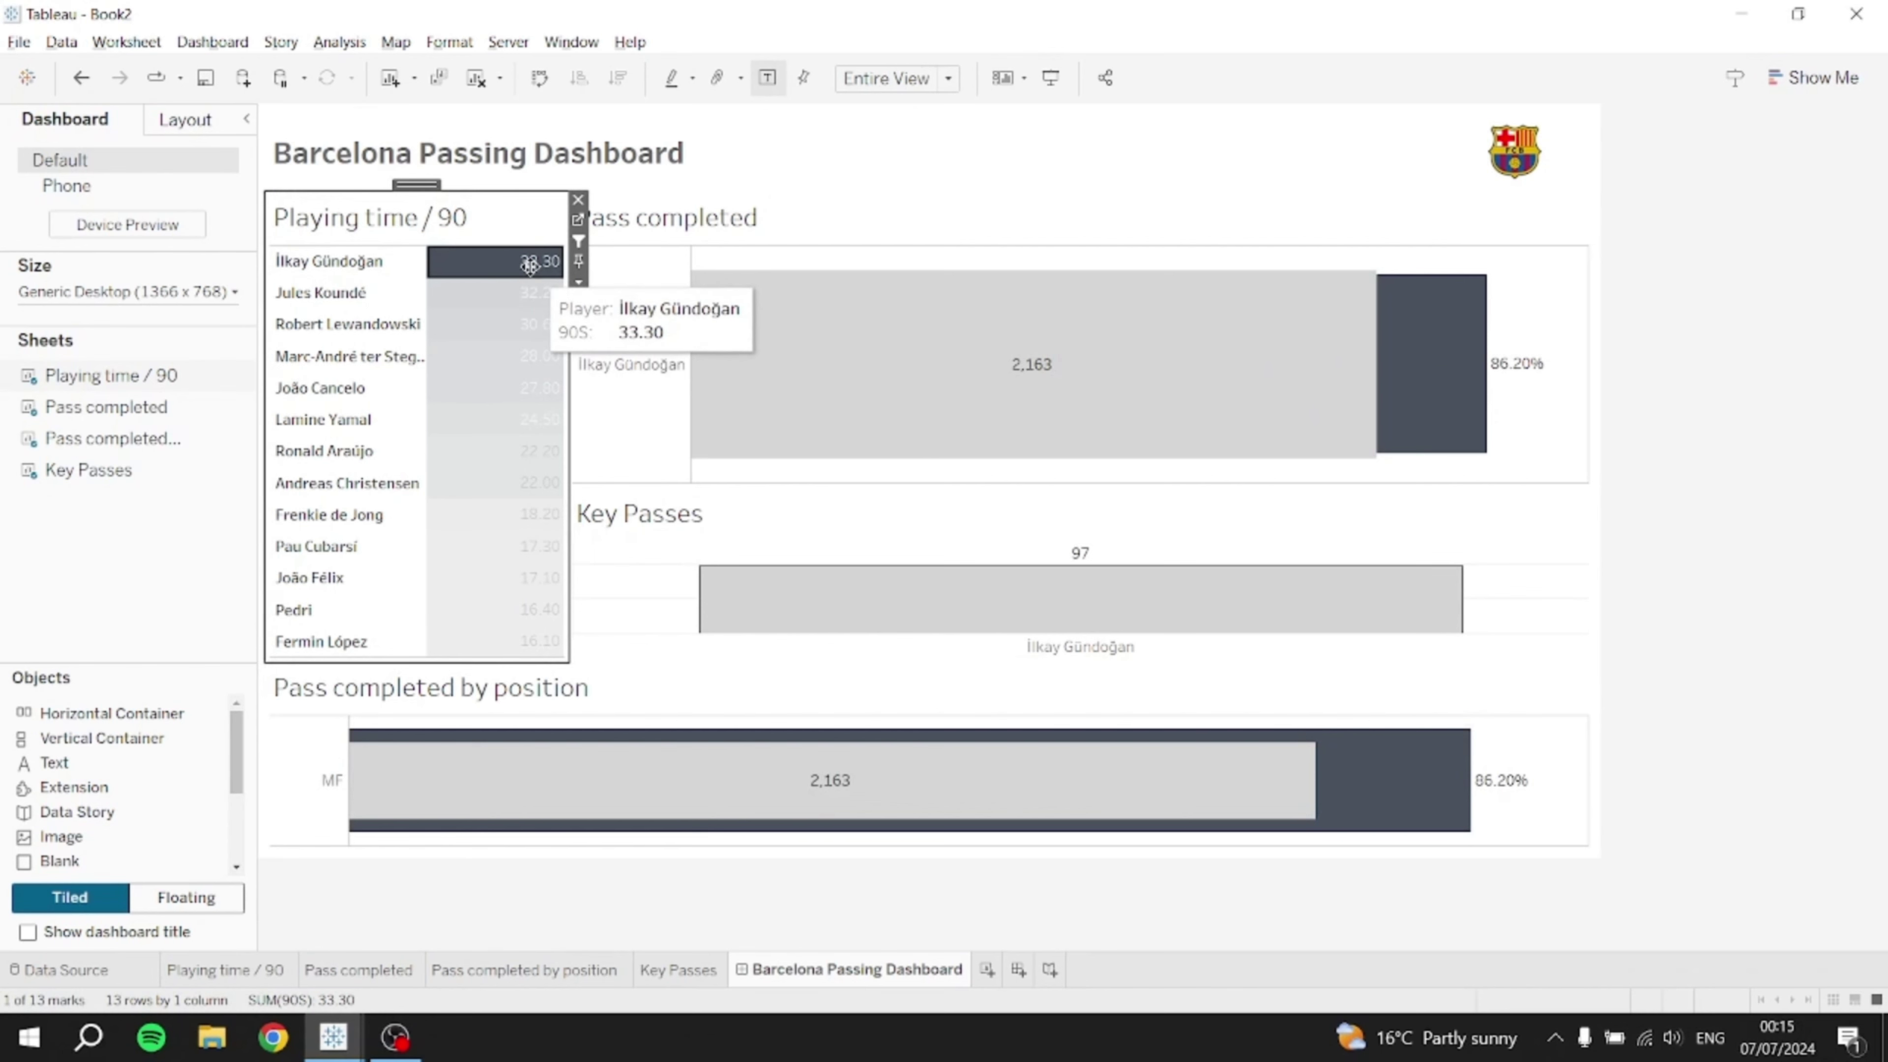
click(439, 249)
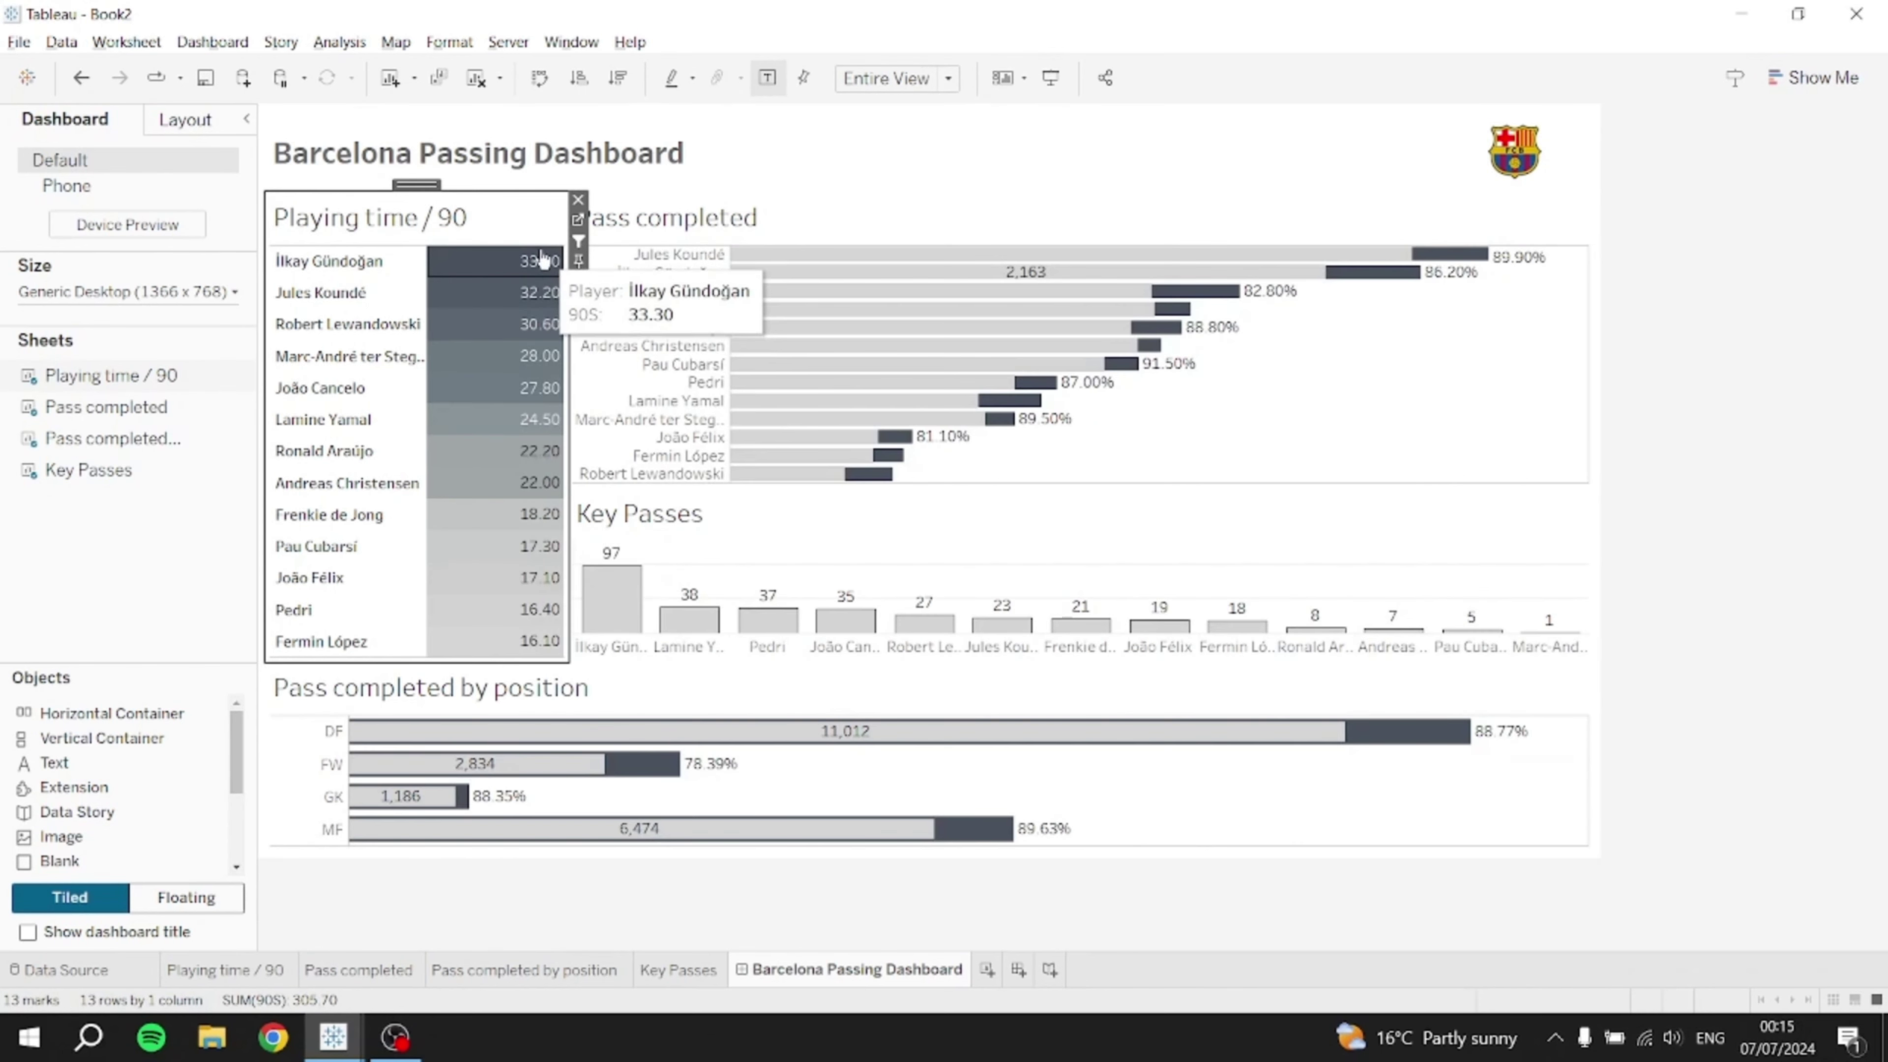
- Use the Pass completed by position and Key Passes sheets as filters, and test by selecting İlkay Gündoğan's Key Passes bar
click(520, 692)
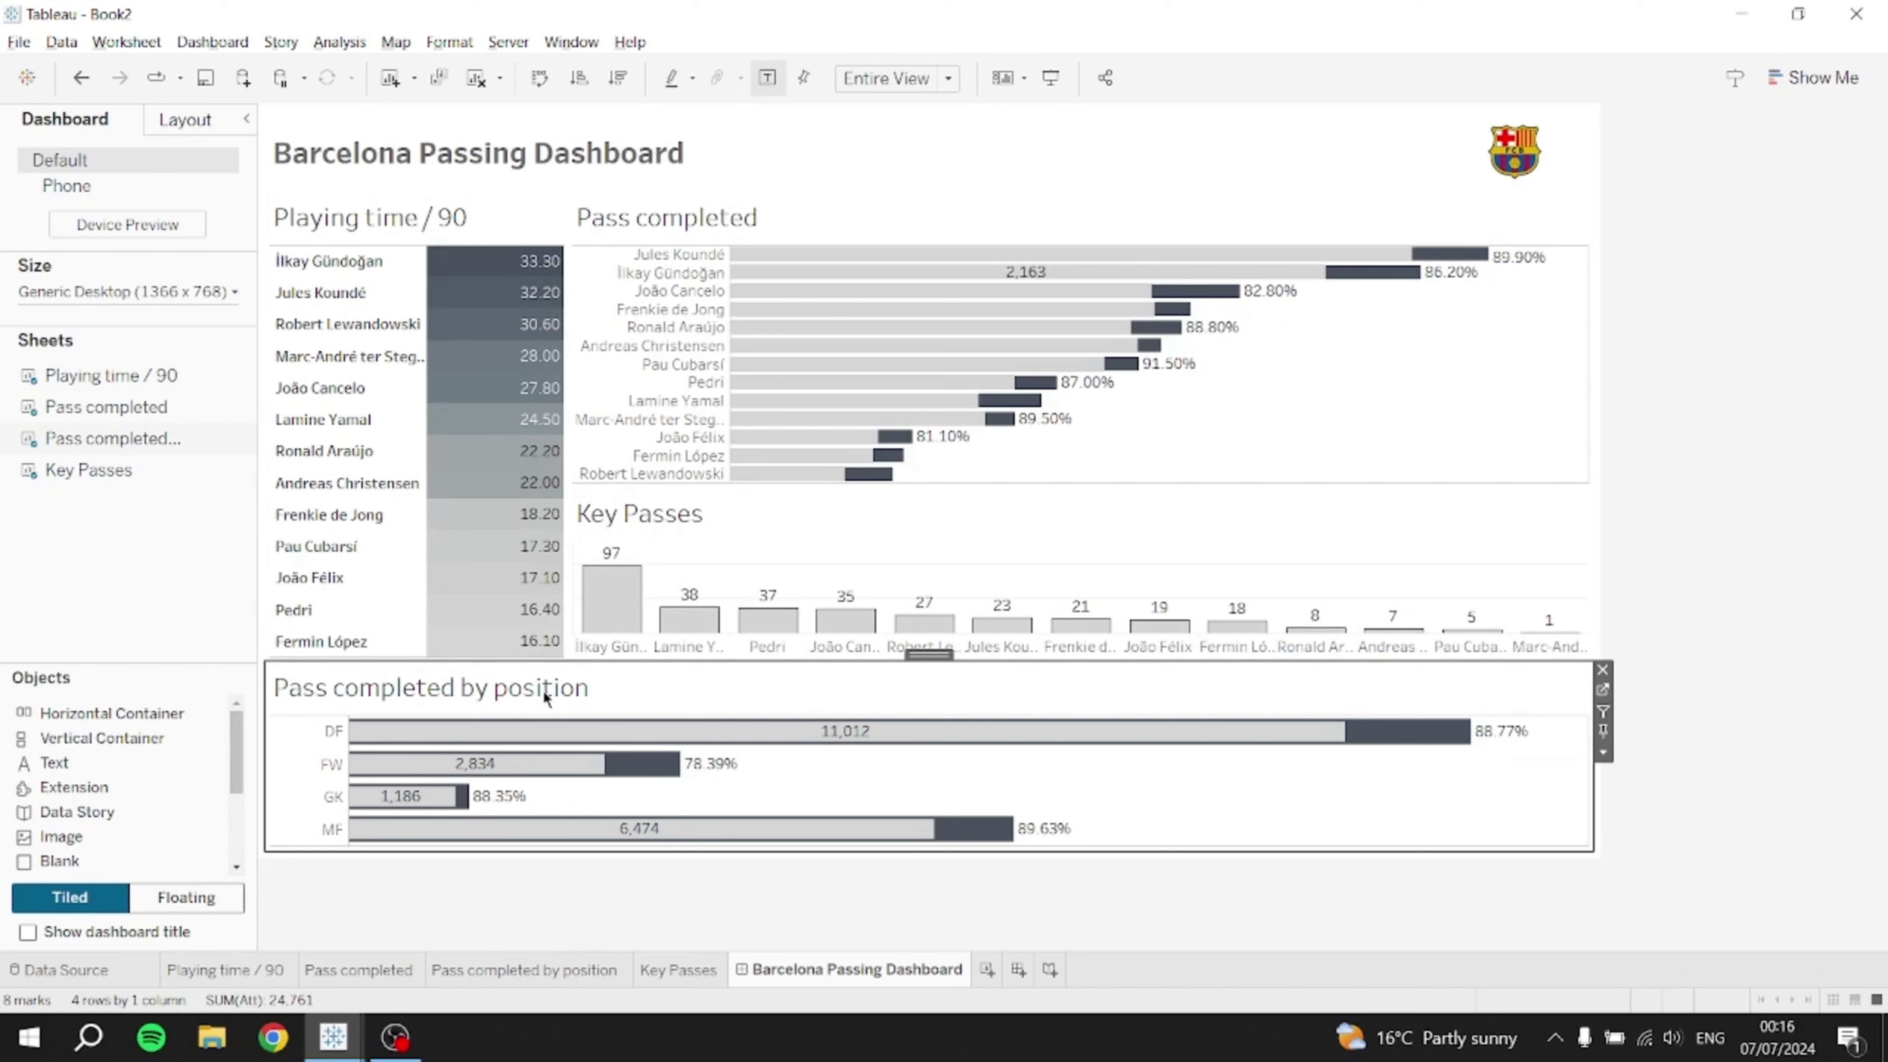
click(1604, 712)
click(1252, 534)
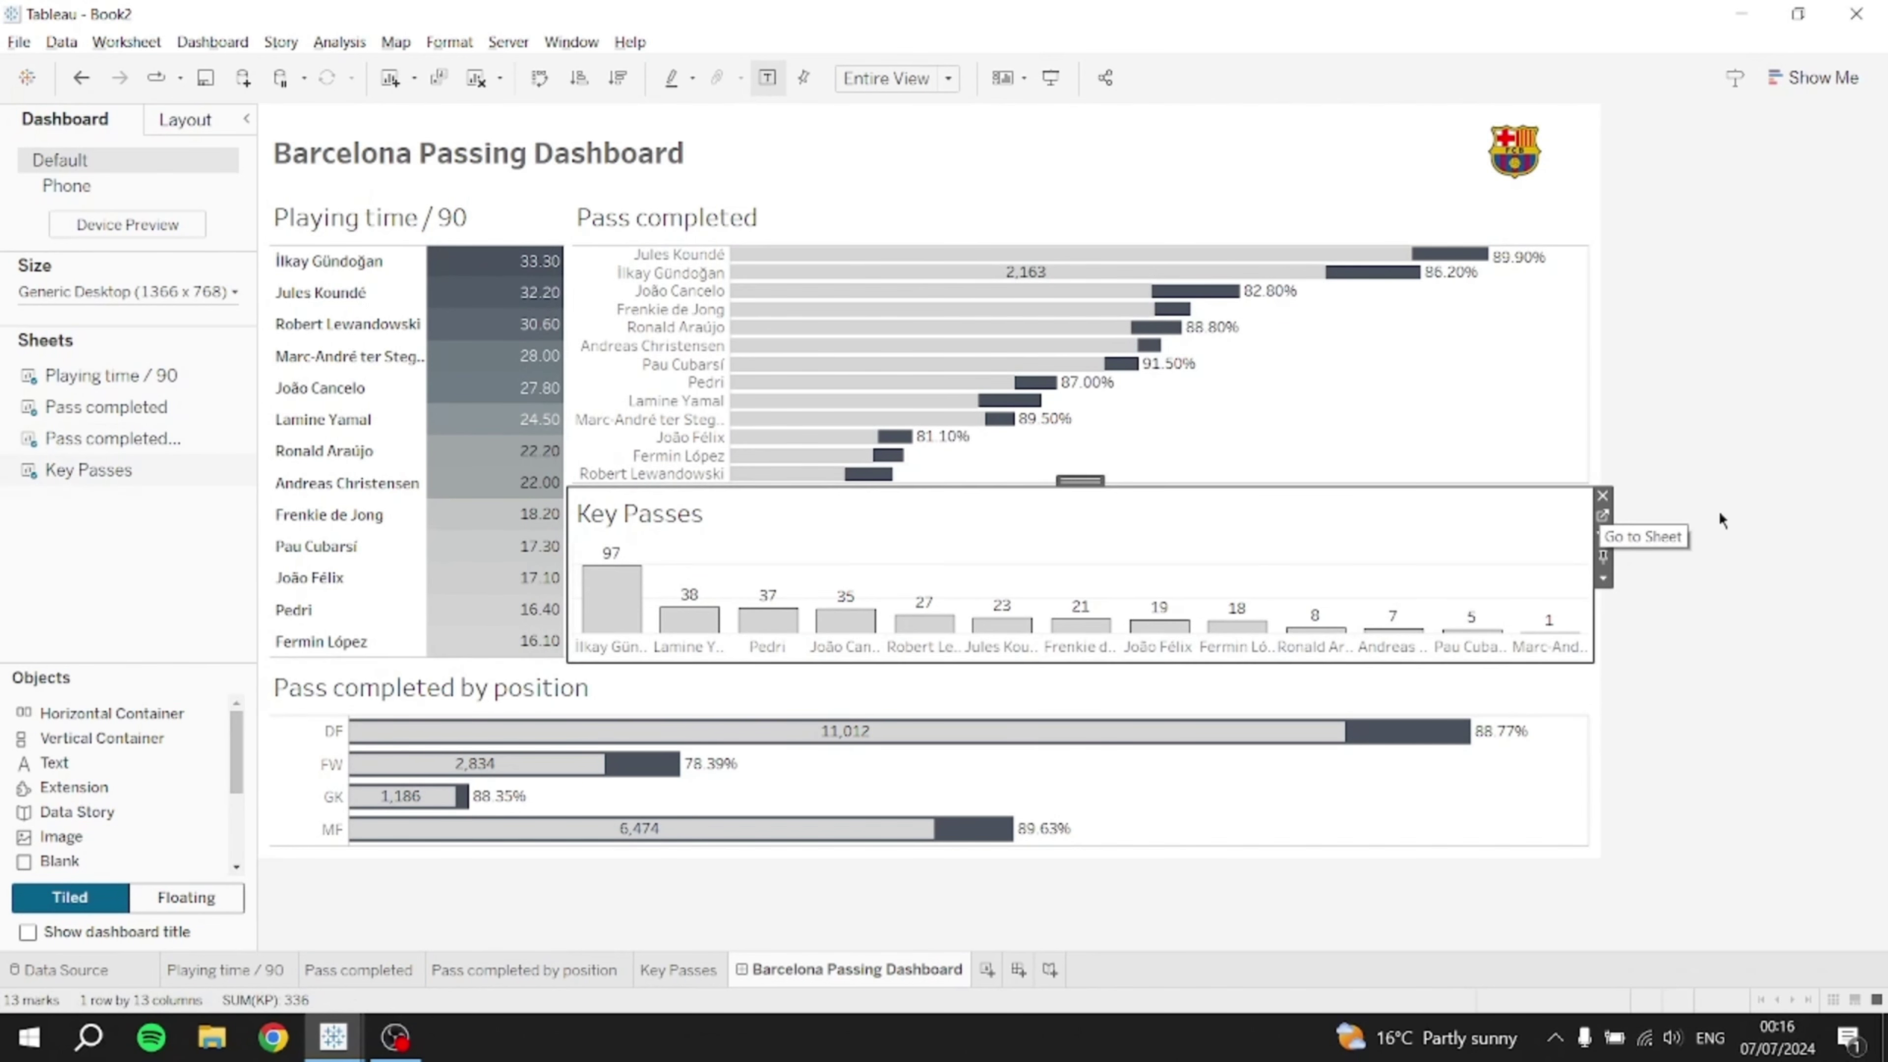
click(1603, 539)
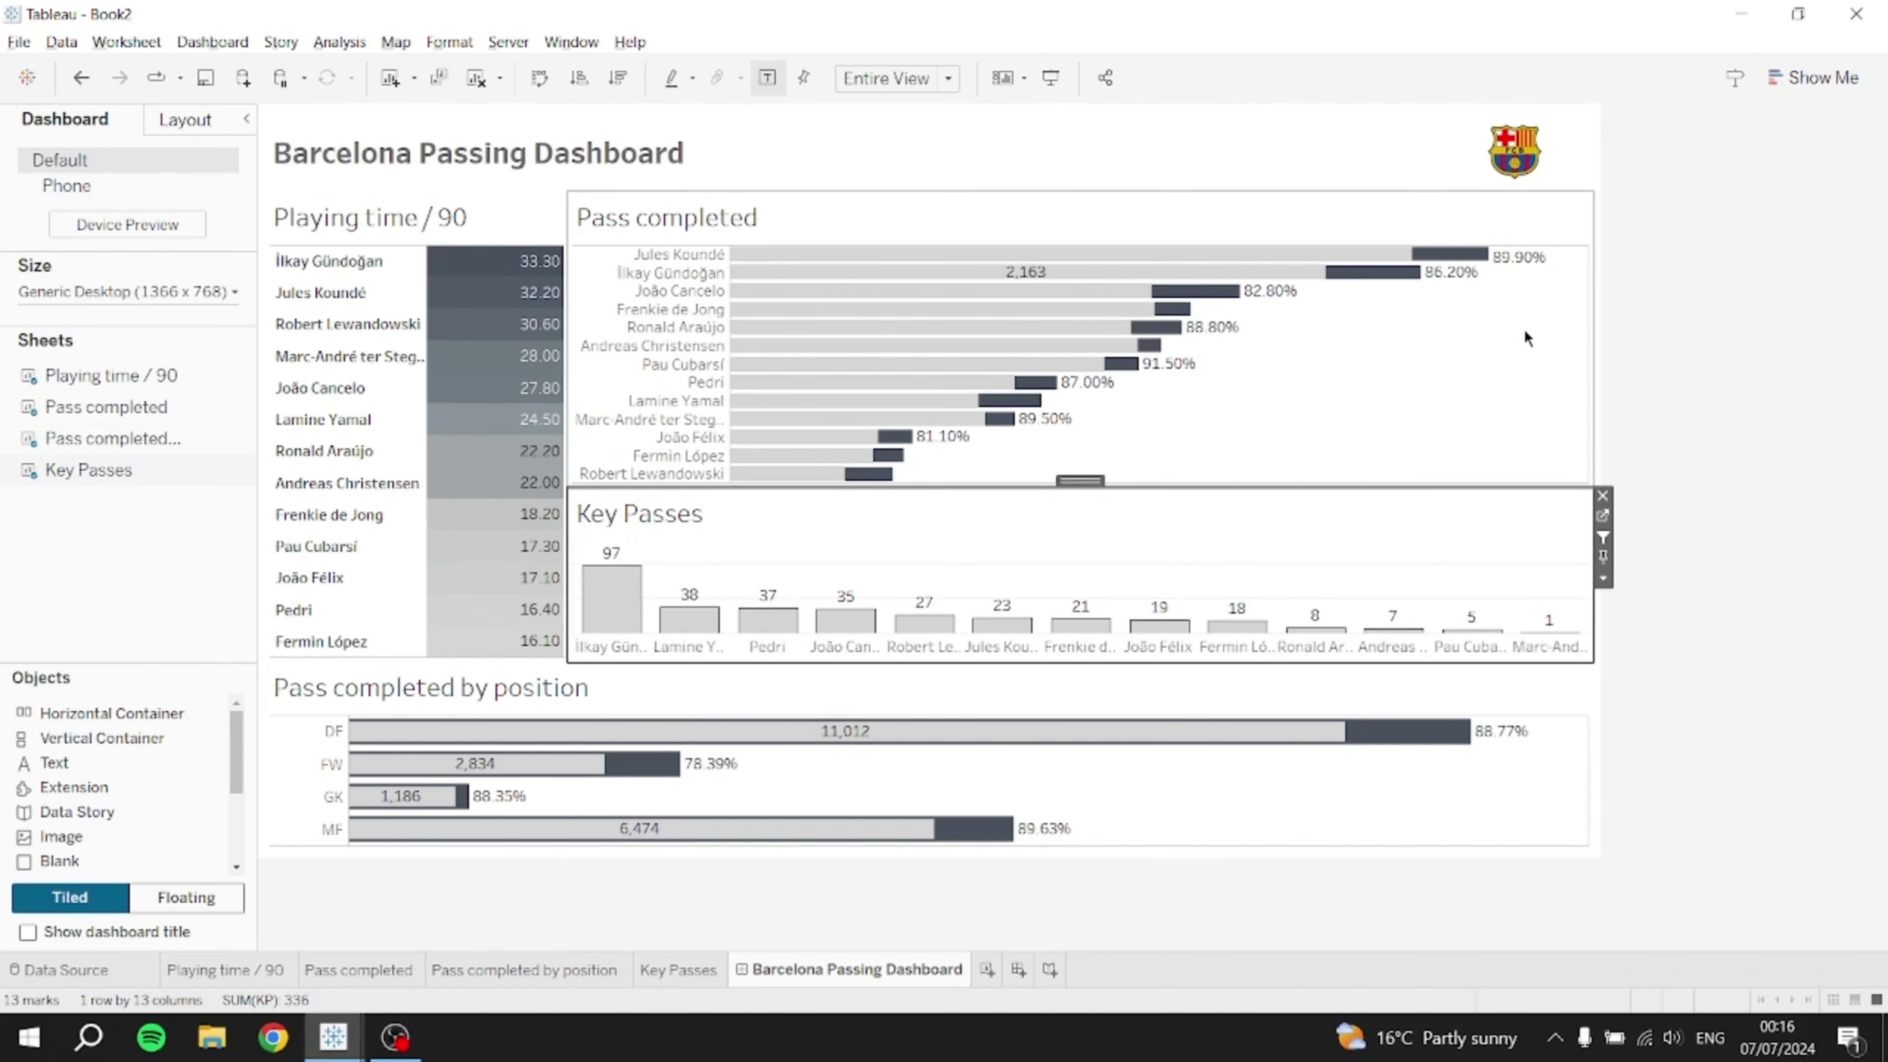
click(1545, 293)
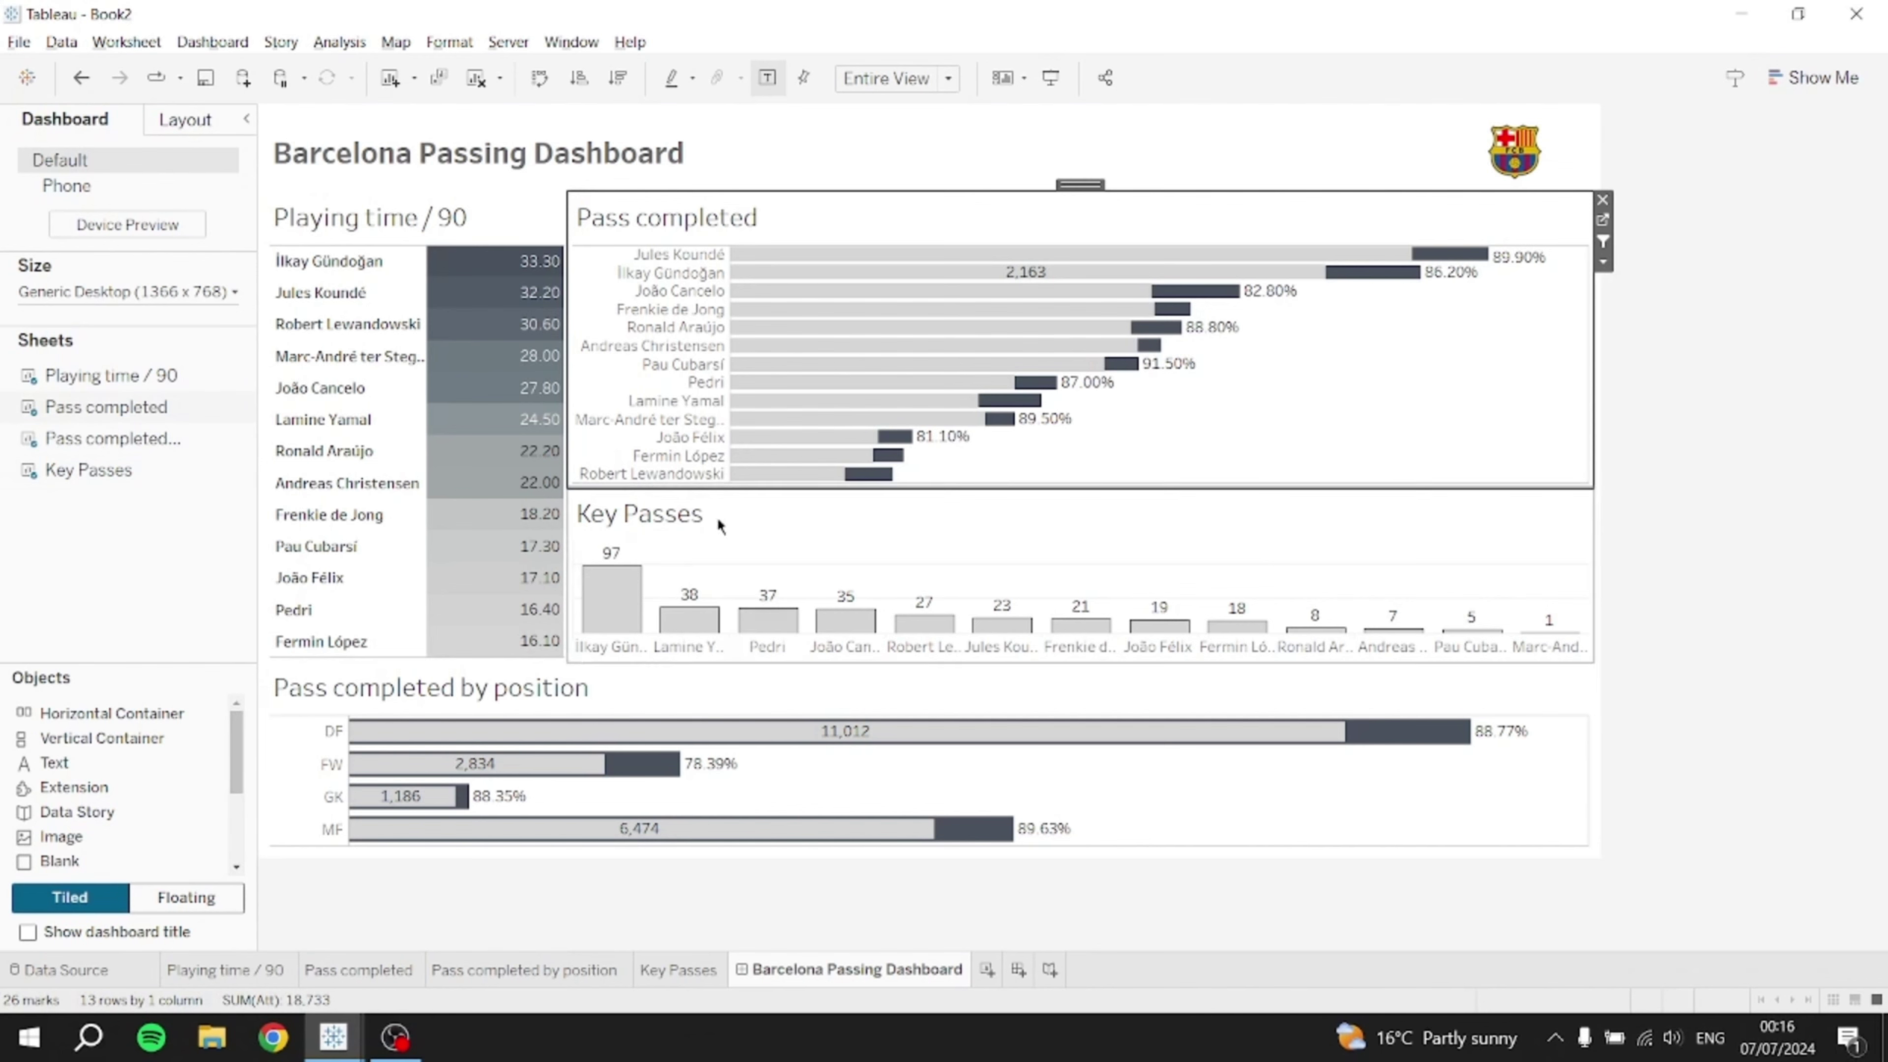
click(613, 627)
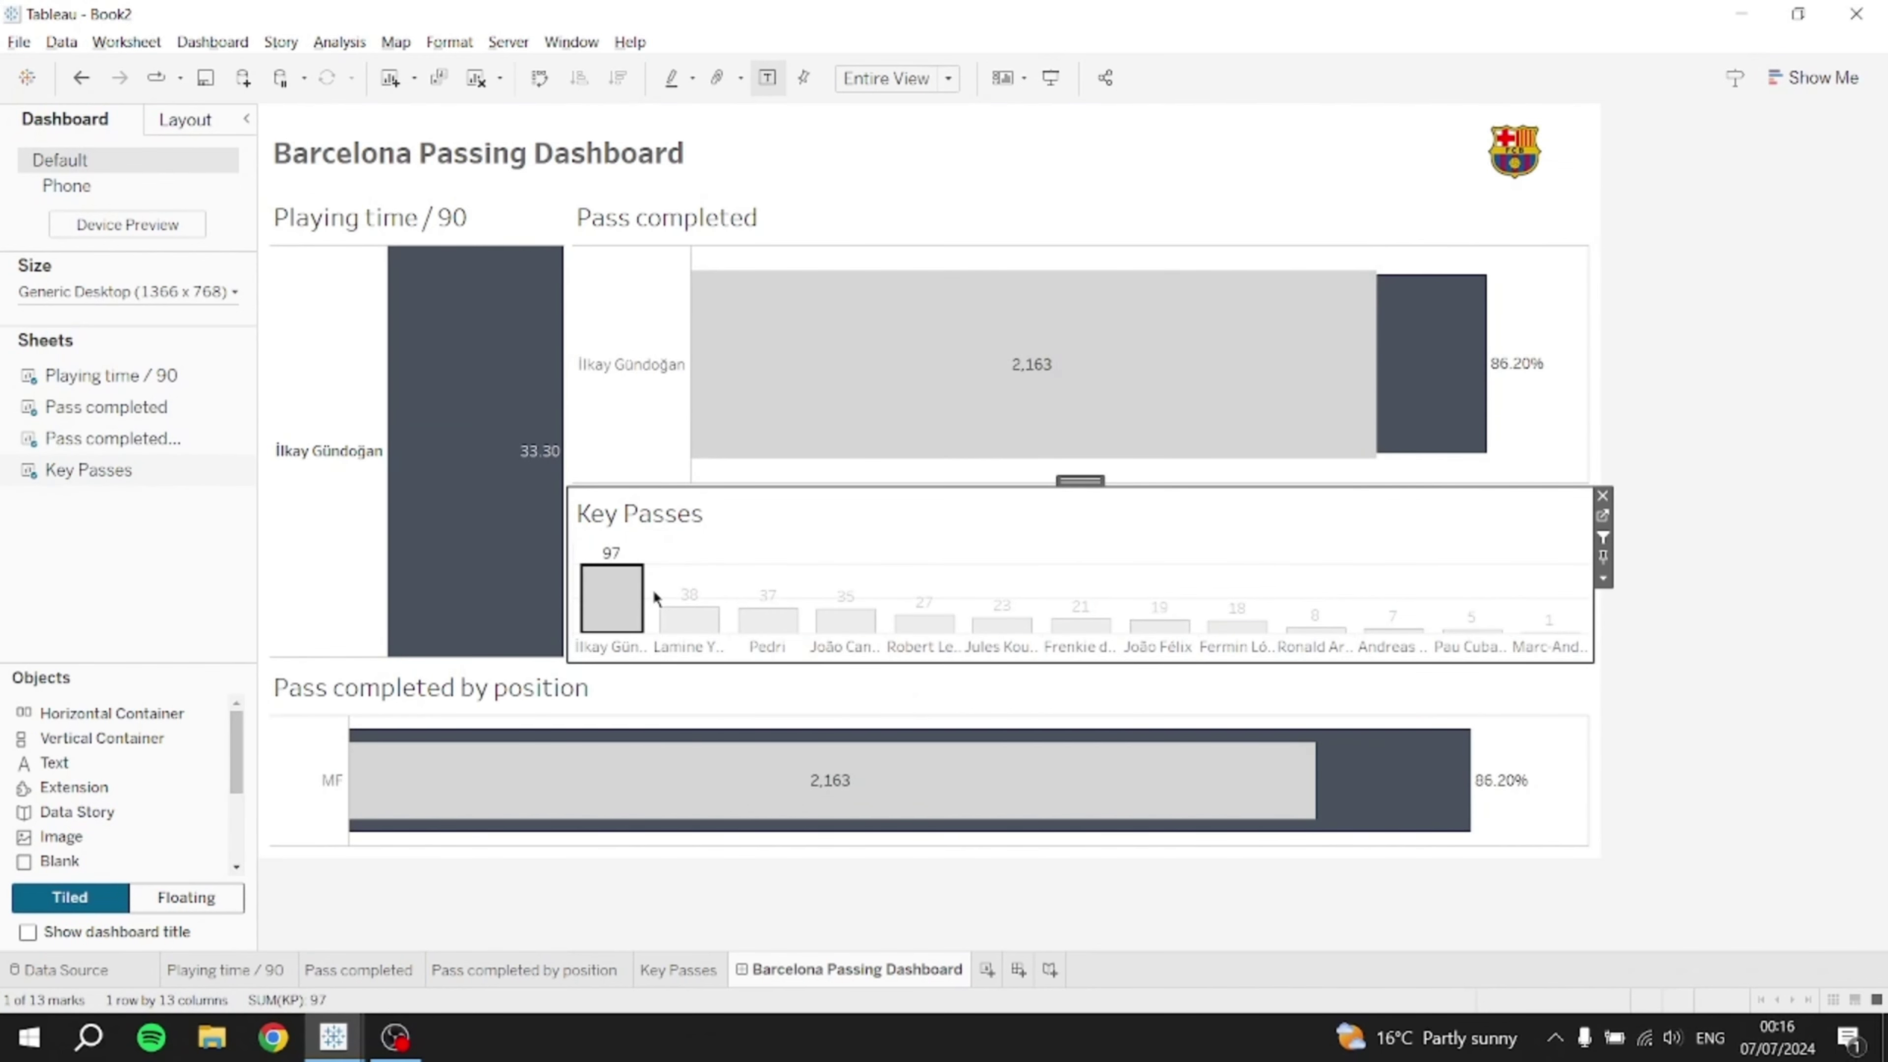
- Clear the İlkay Gündoğan selection, test the Key Passes filter with João Cancelo's bar, and check the finished example dashboard
click(617, 604)
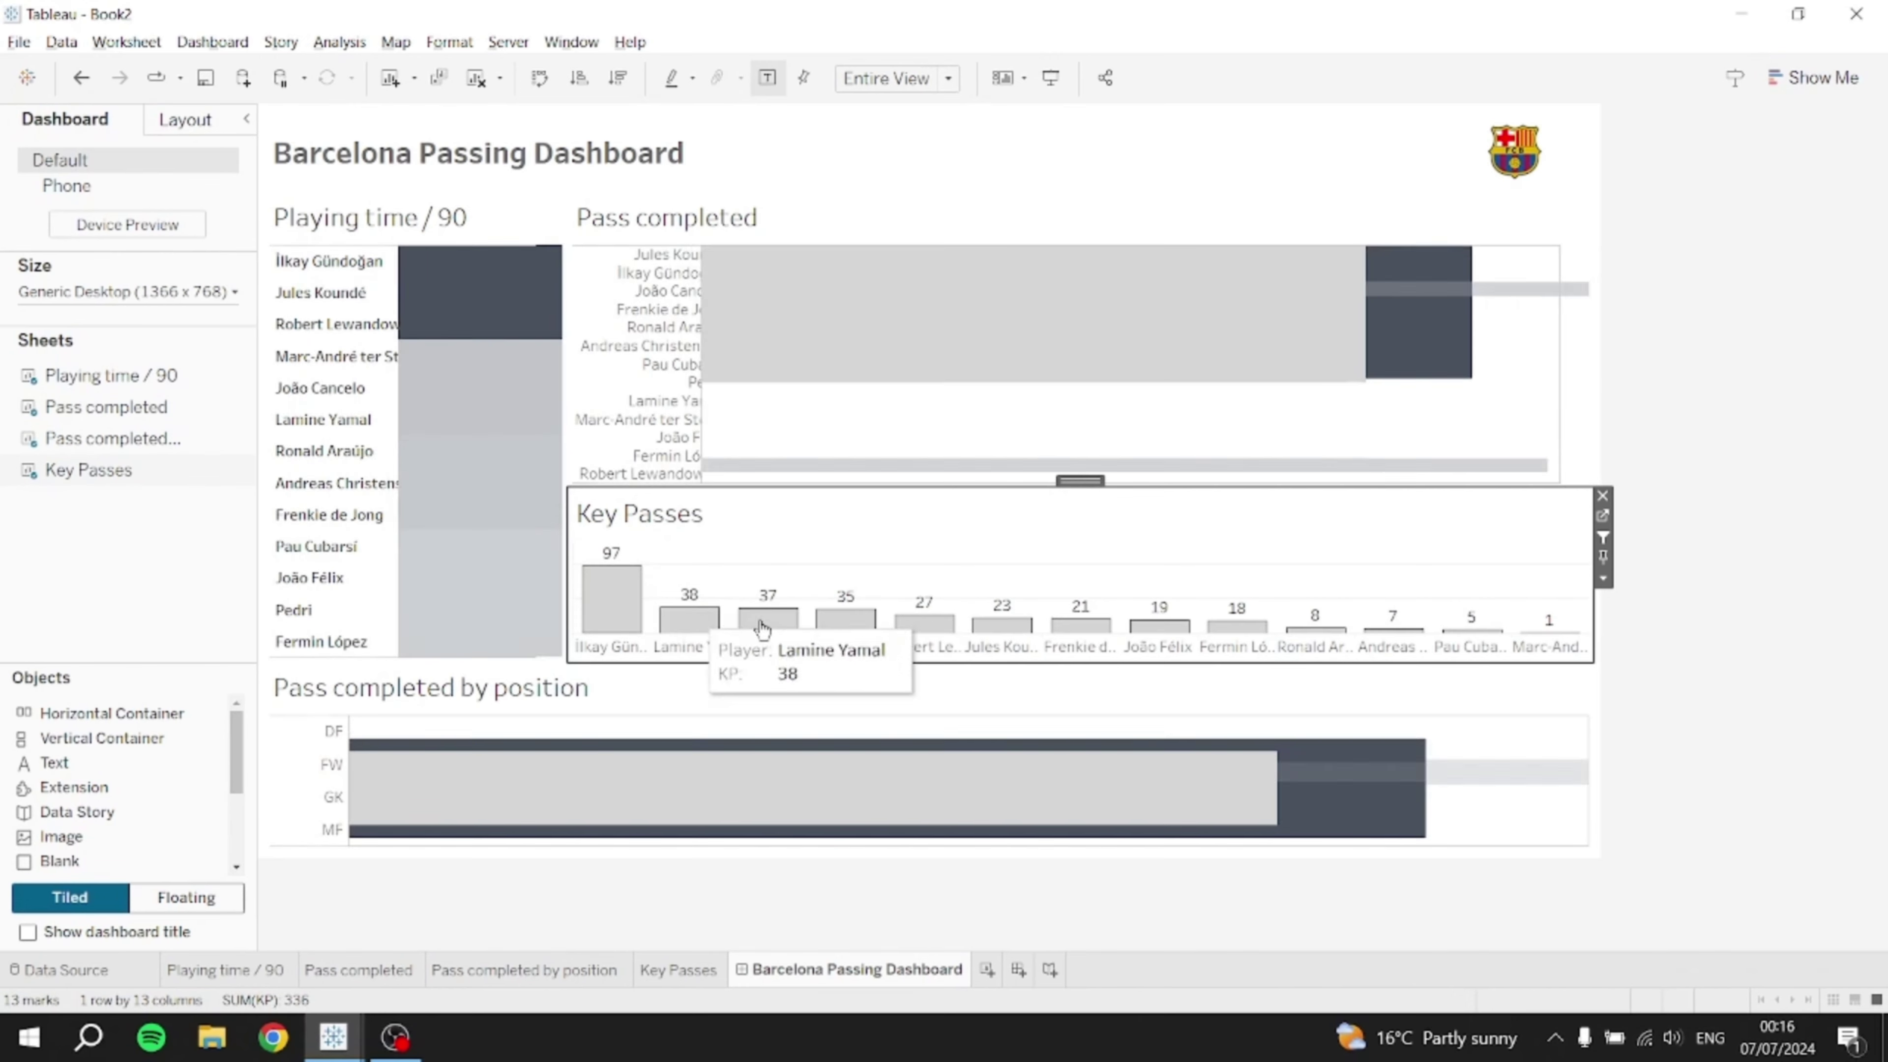
click(847, 621)
click(851, 625)
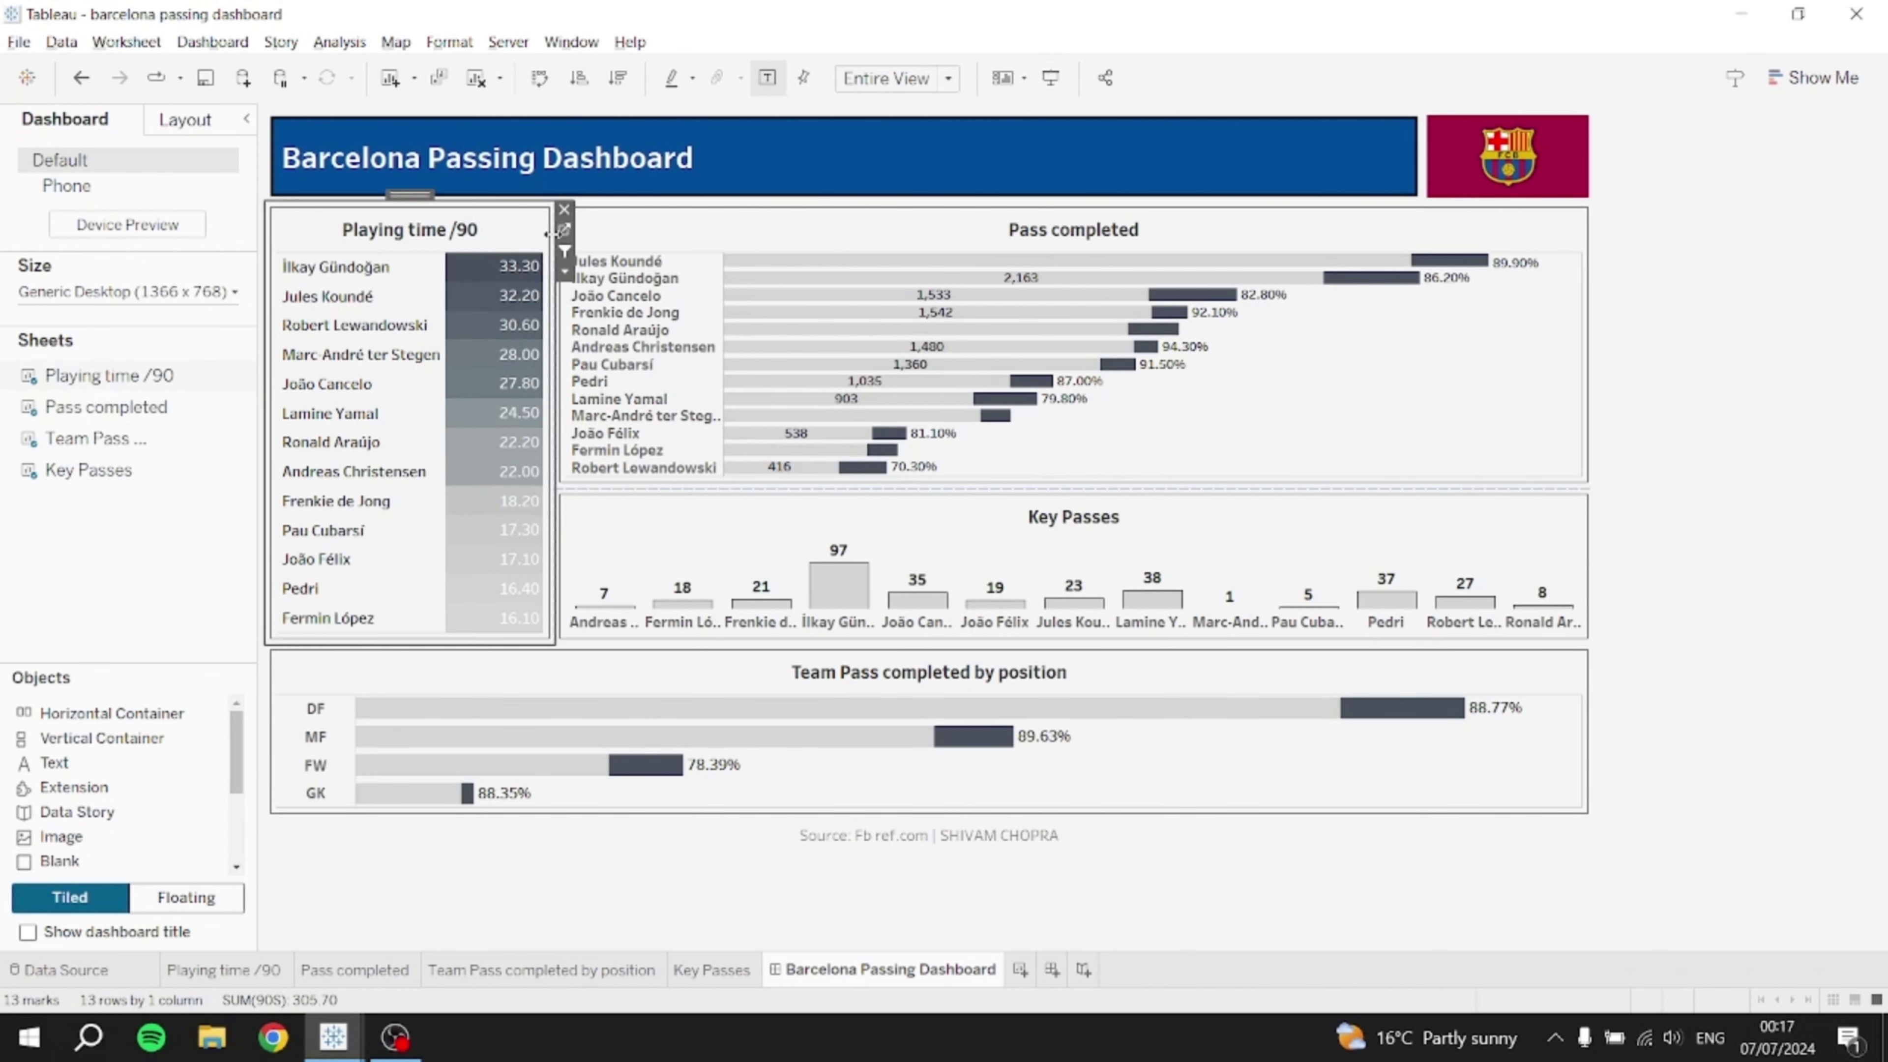
click(1115, 675)
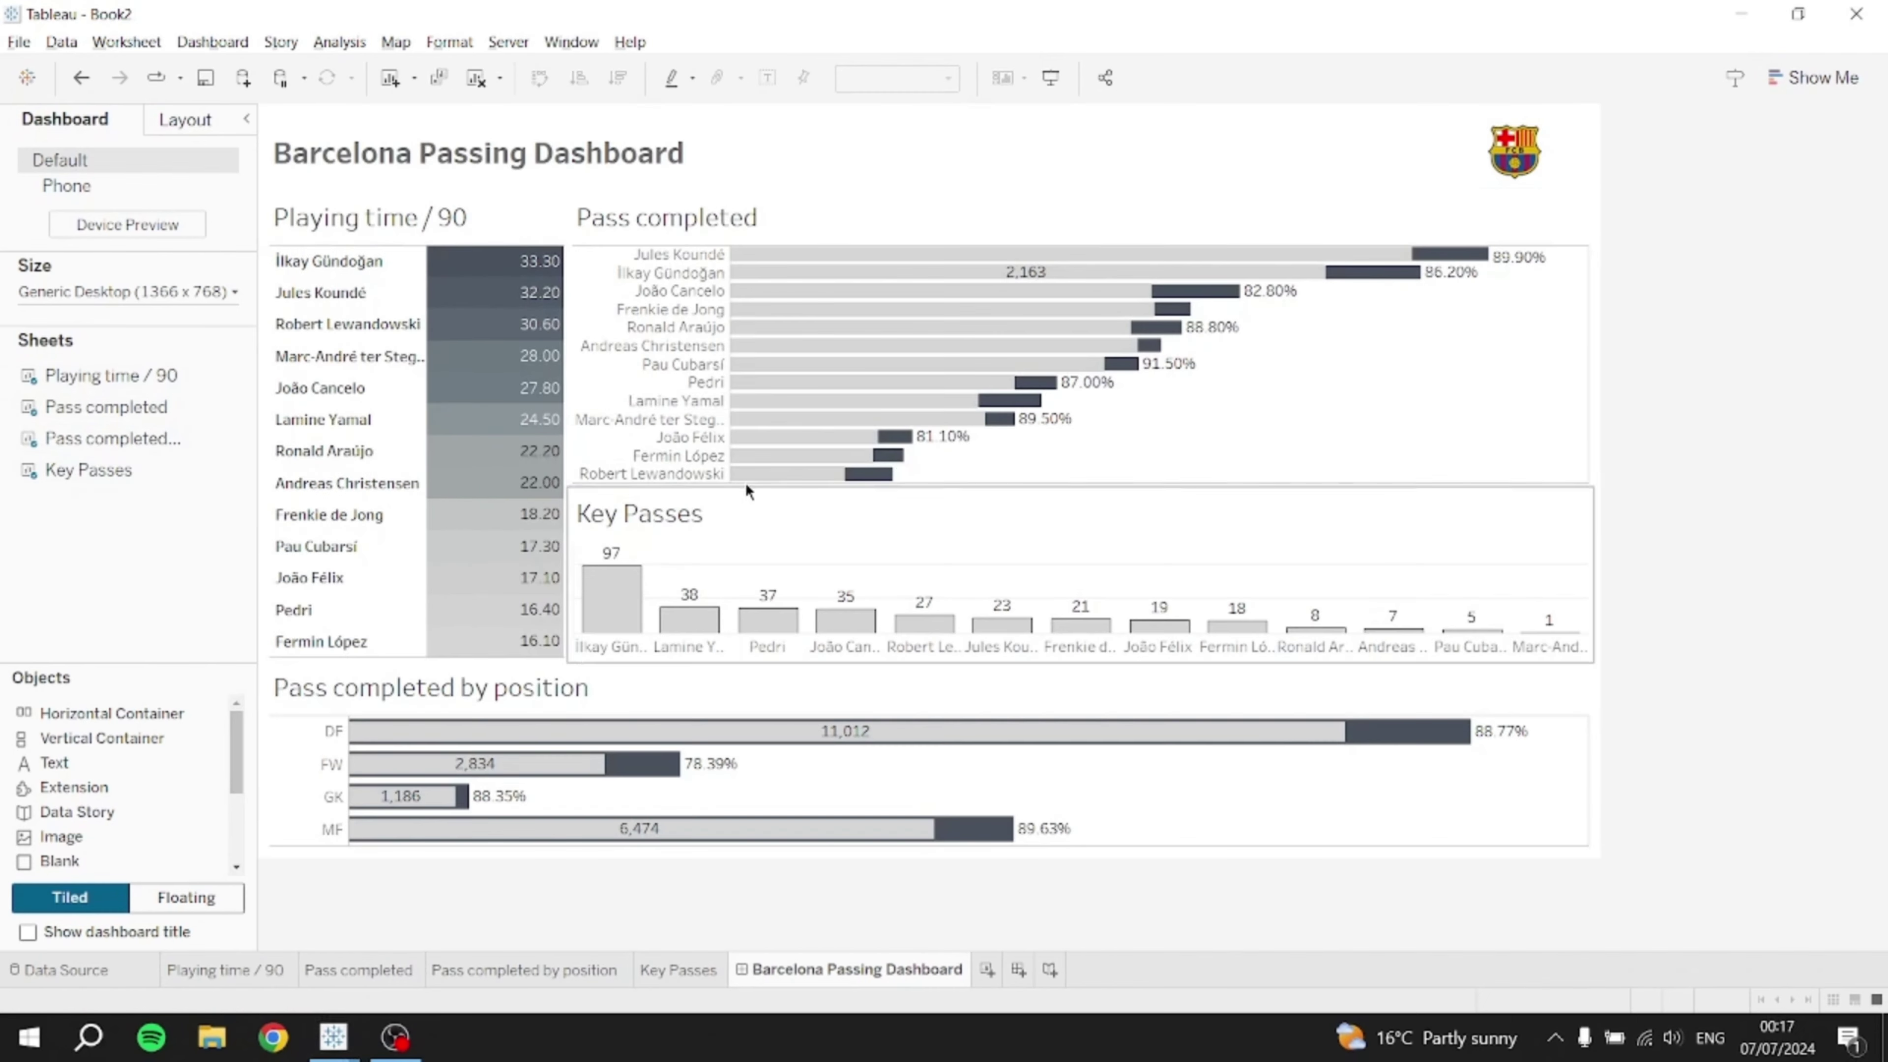
- Set the inner and outer padding of the Playing time / 90 sheet to 5 on all sides
click(382, 219)
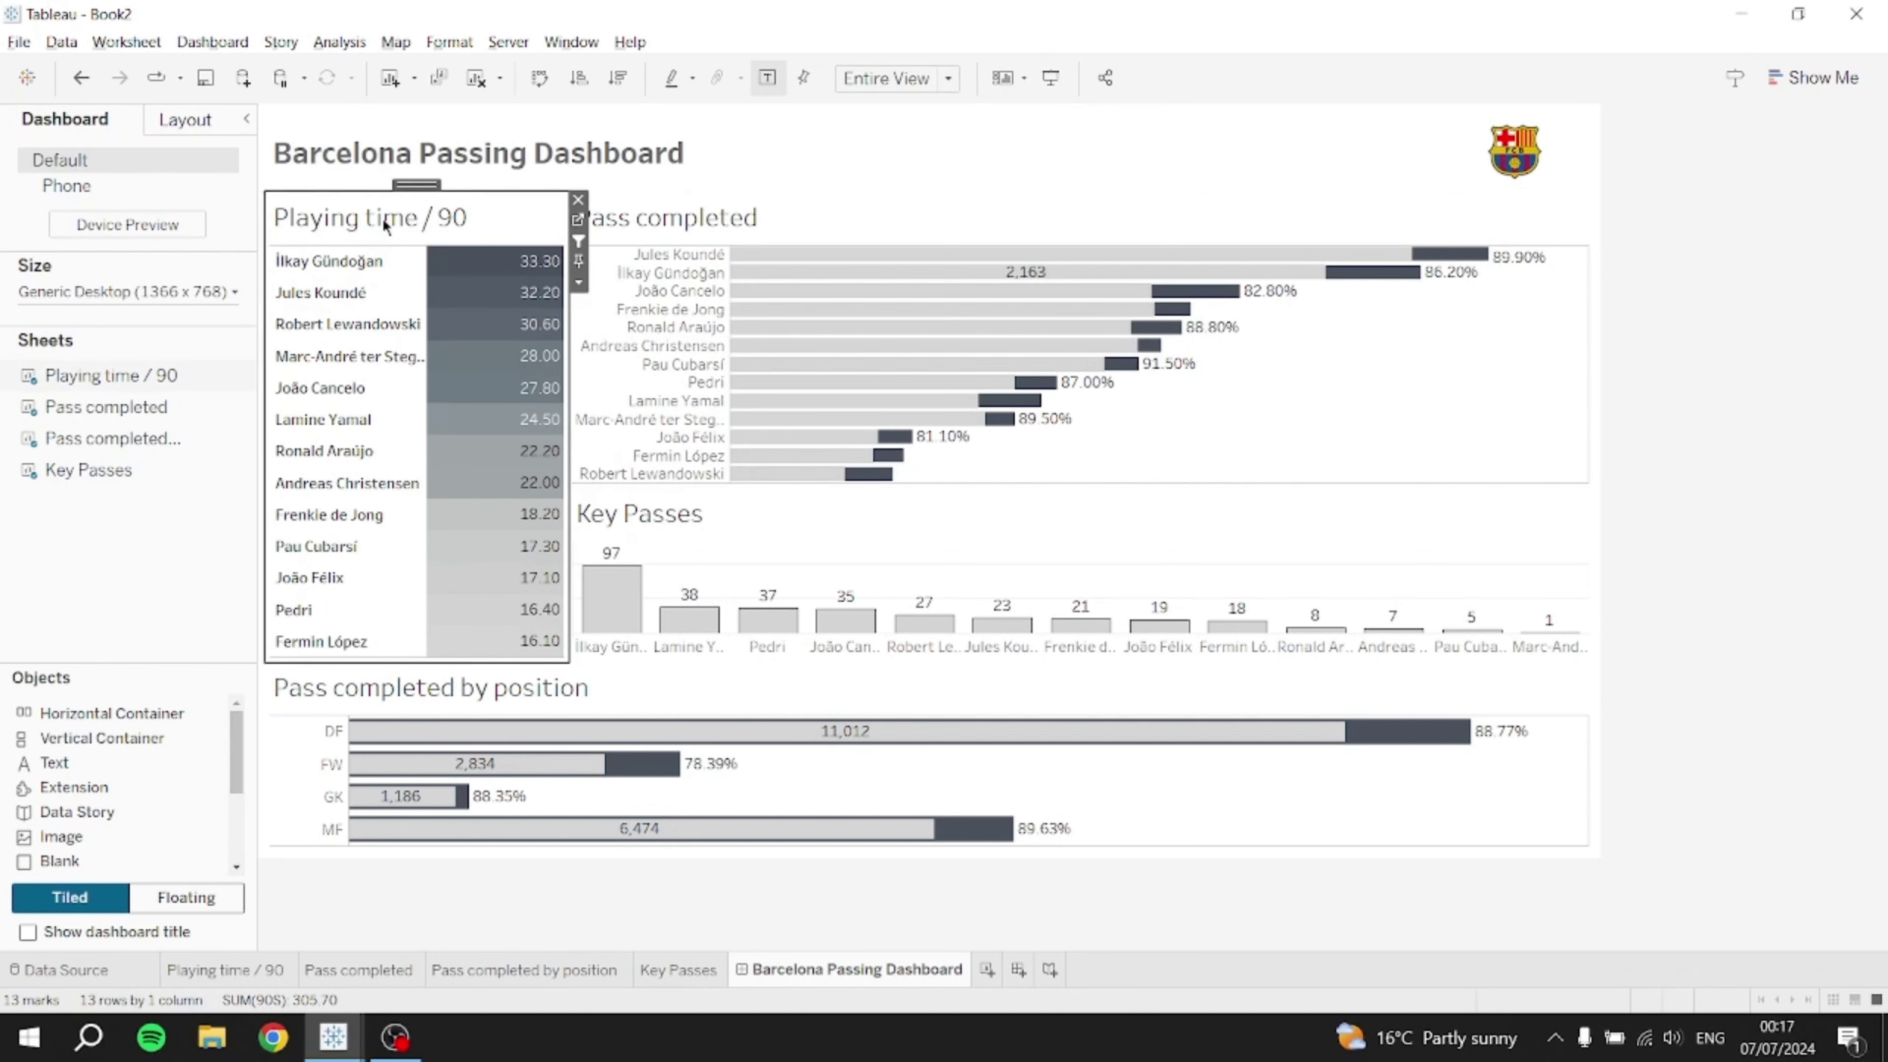
click(189, 120)
scroll(244, 499, down, 2)
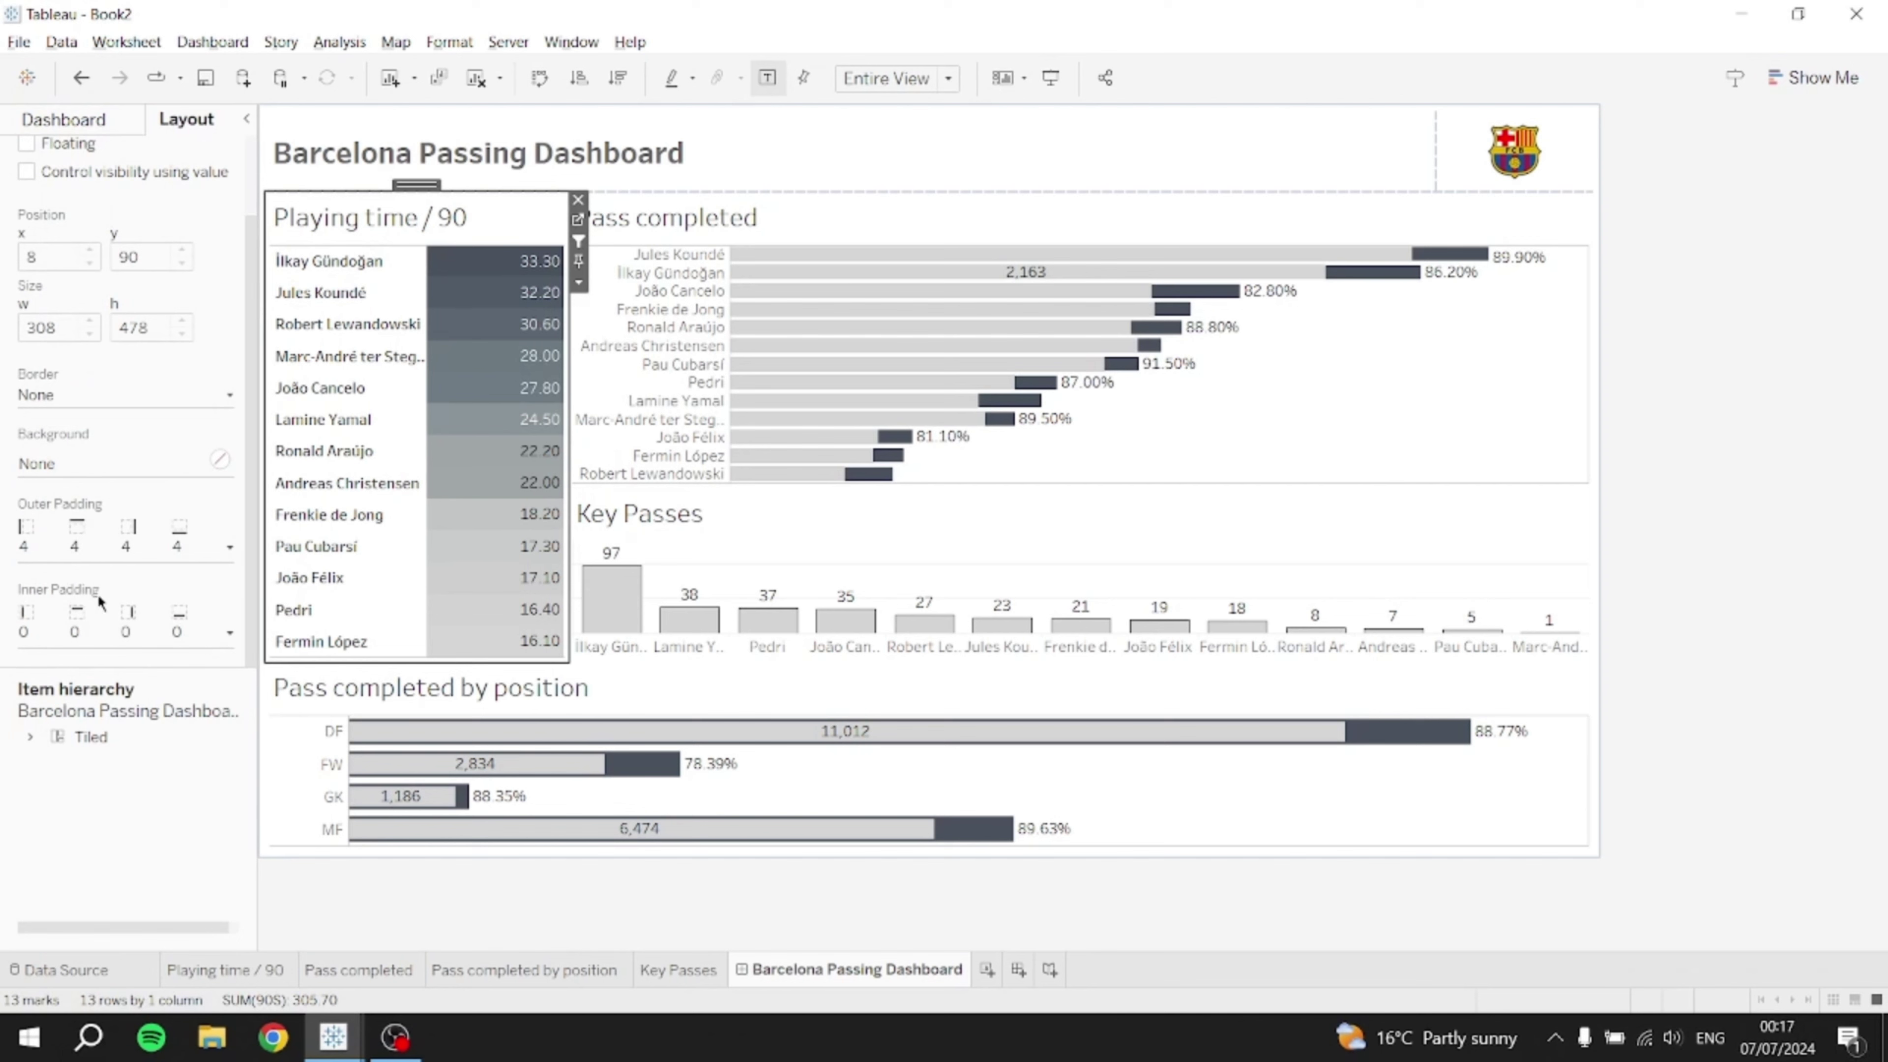
click(78, 629)
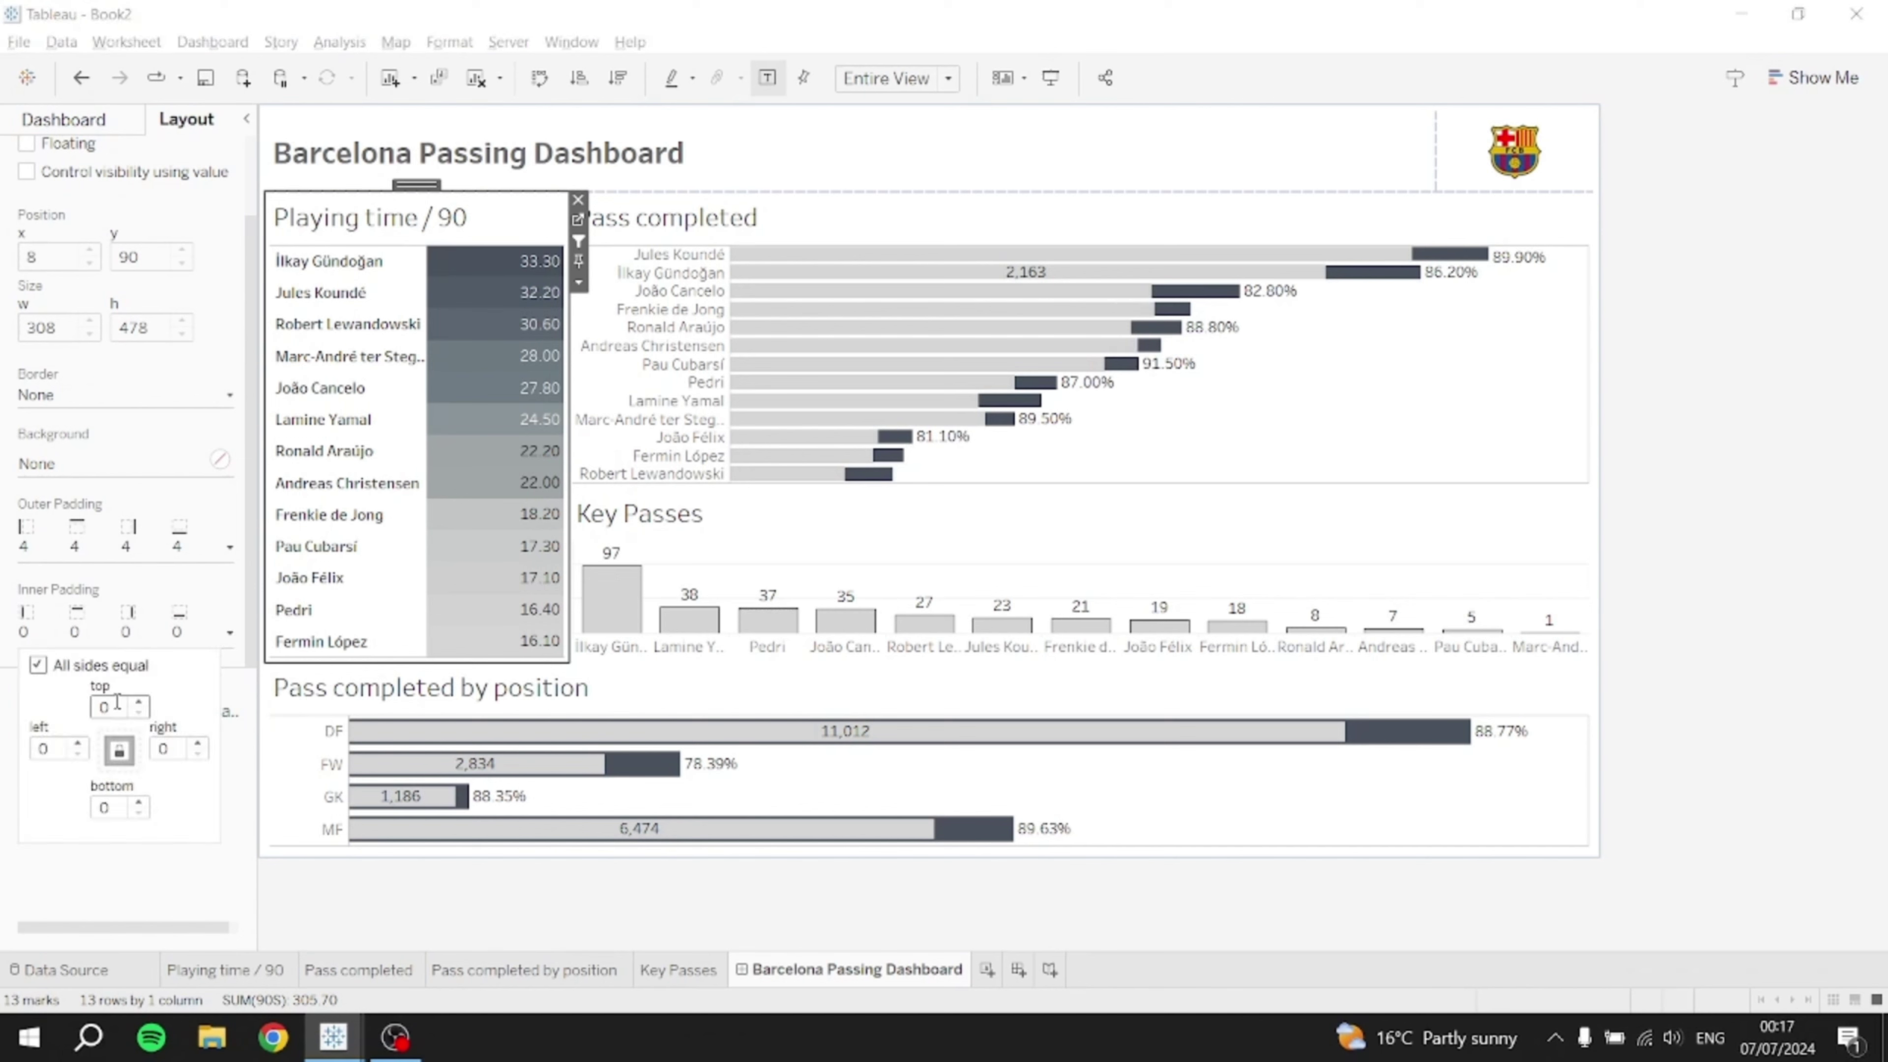
text(5)
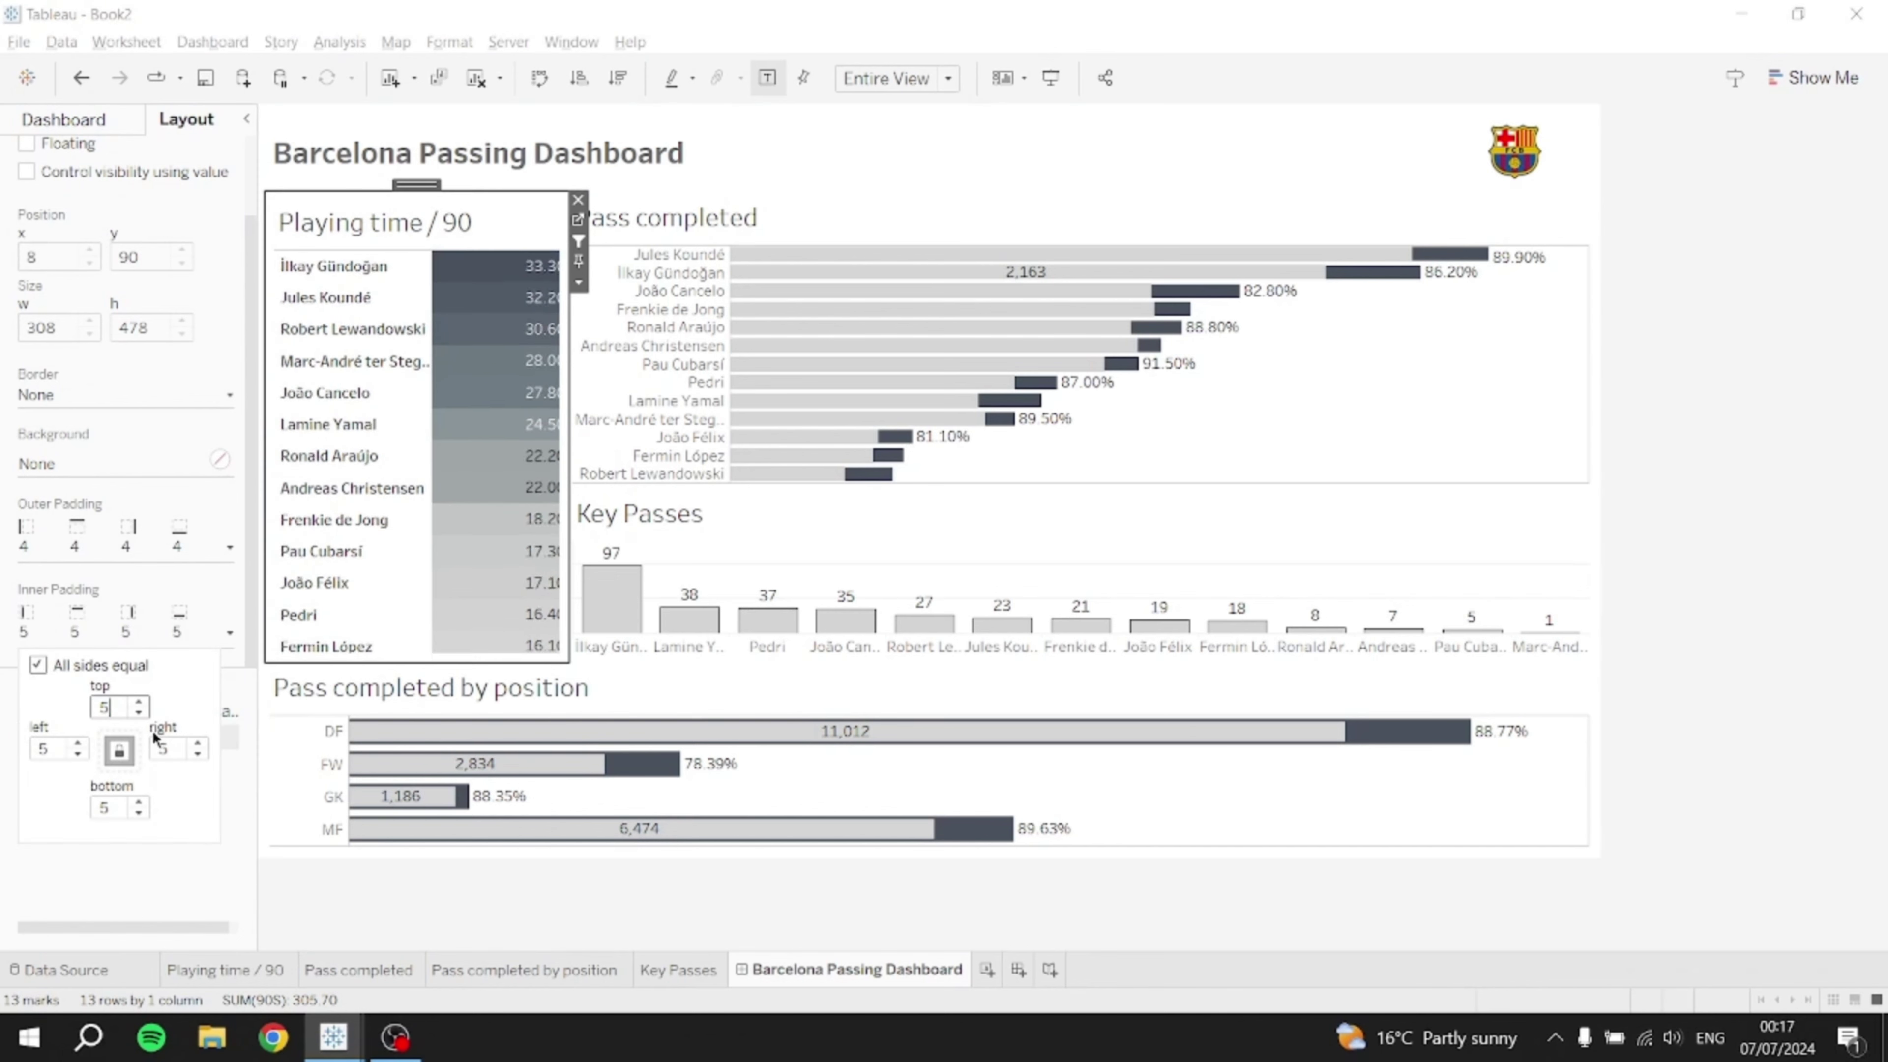
click(82, 549)
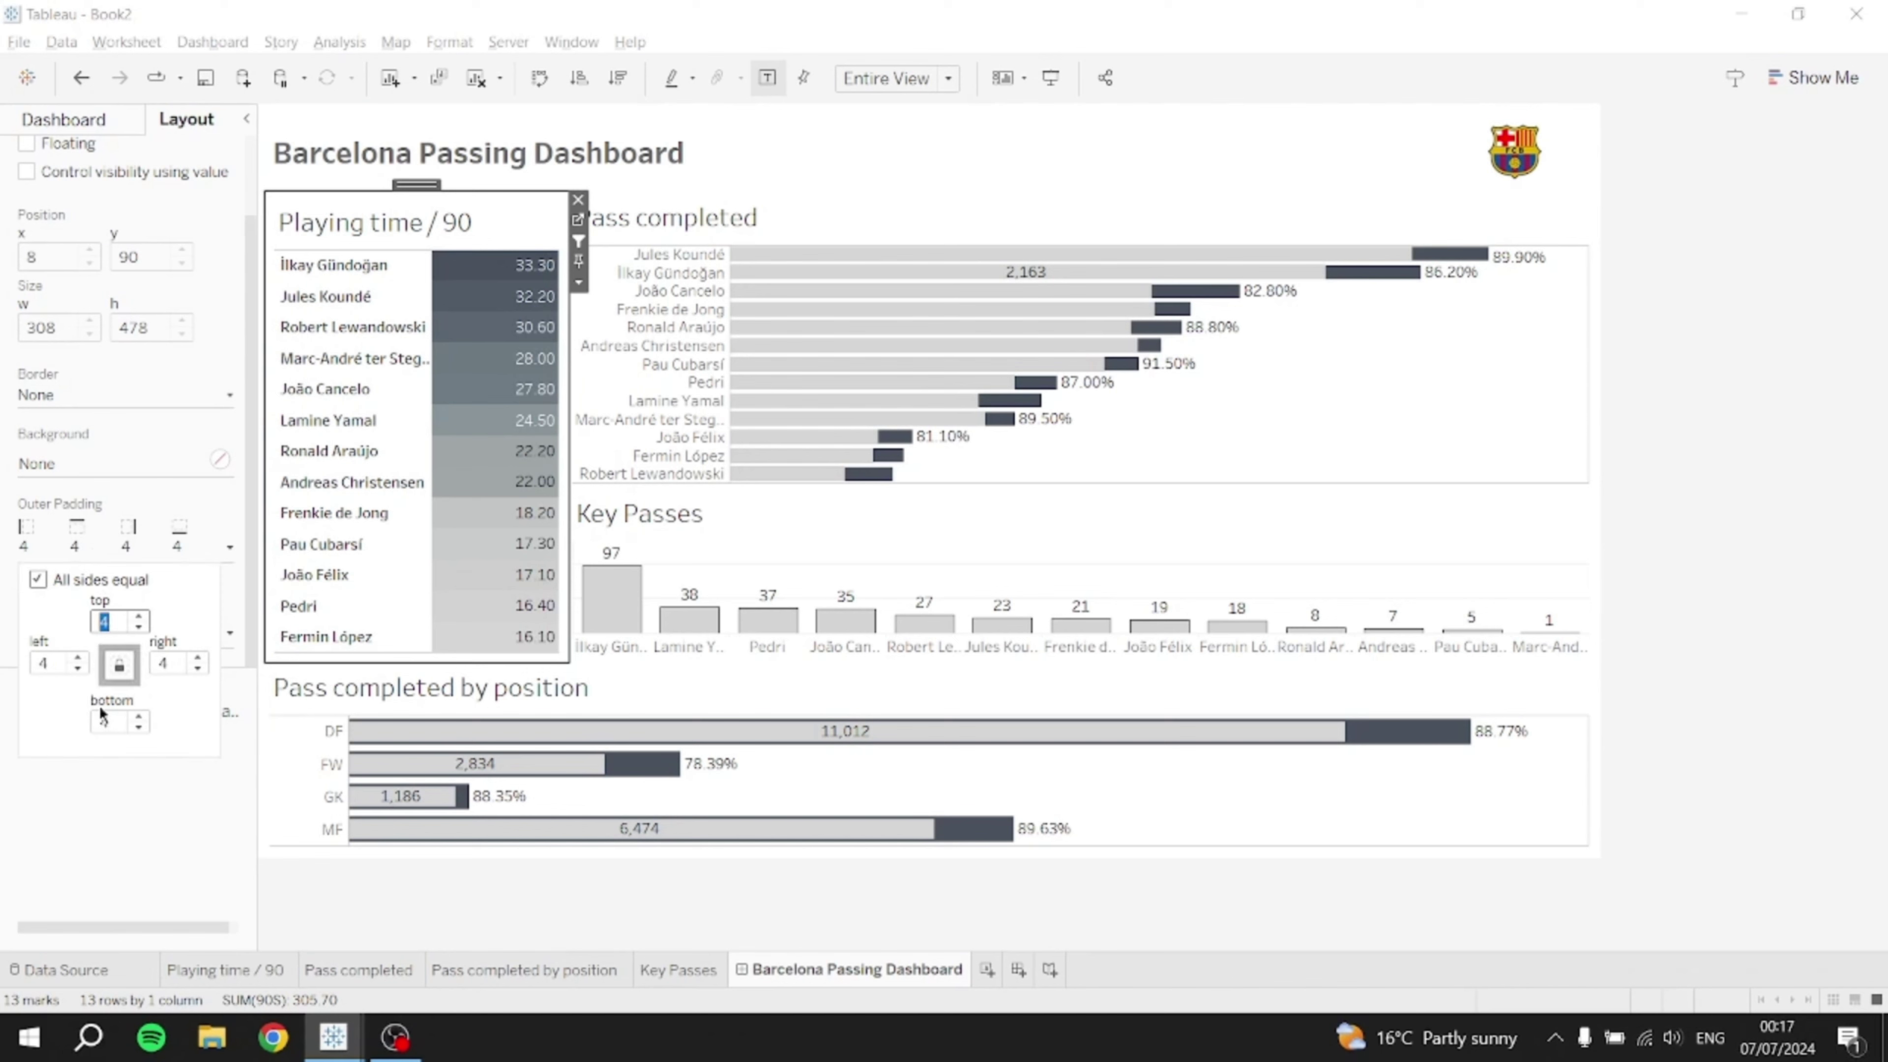
text(5)
click(77, 858)
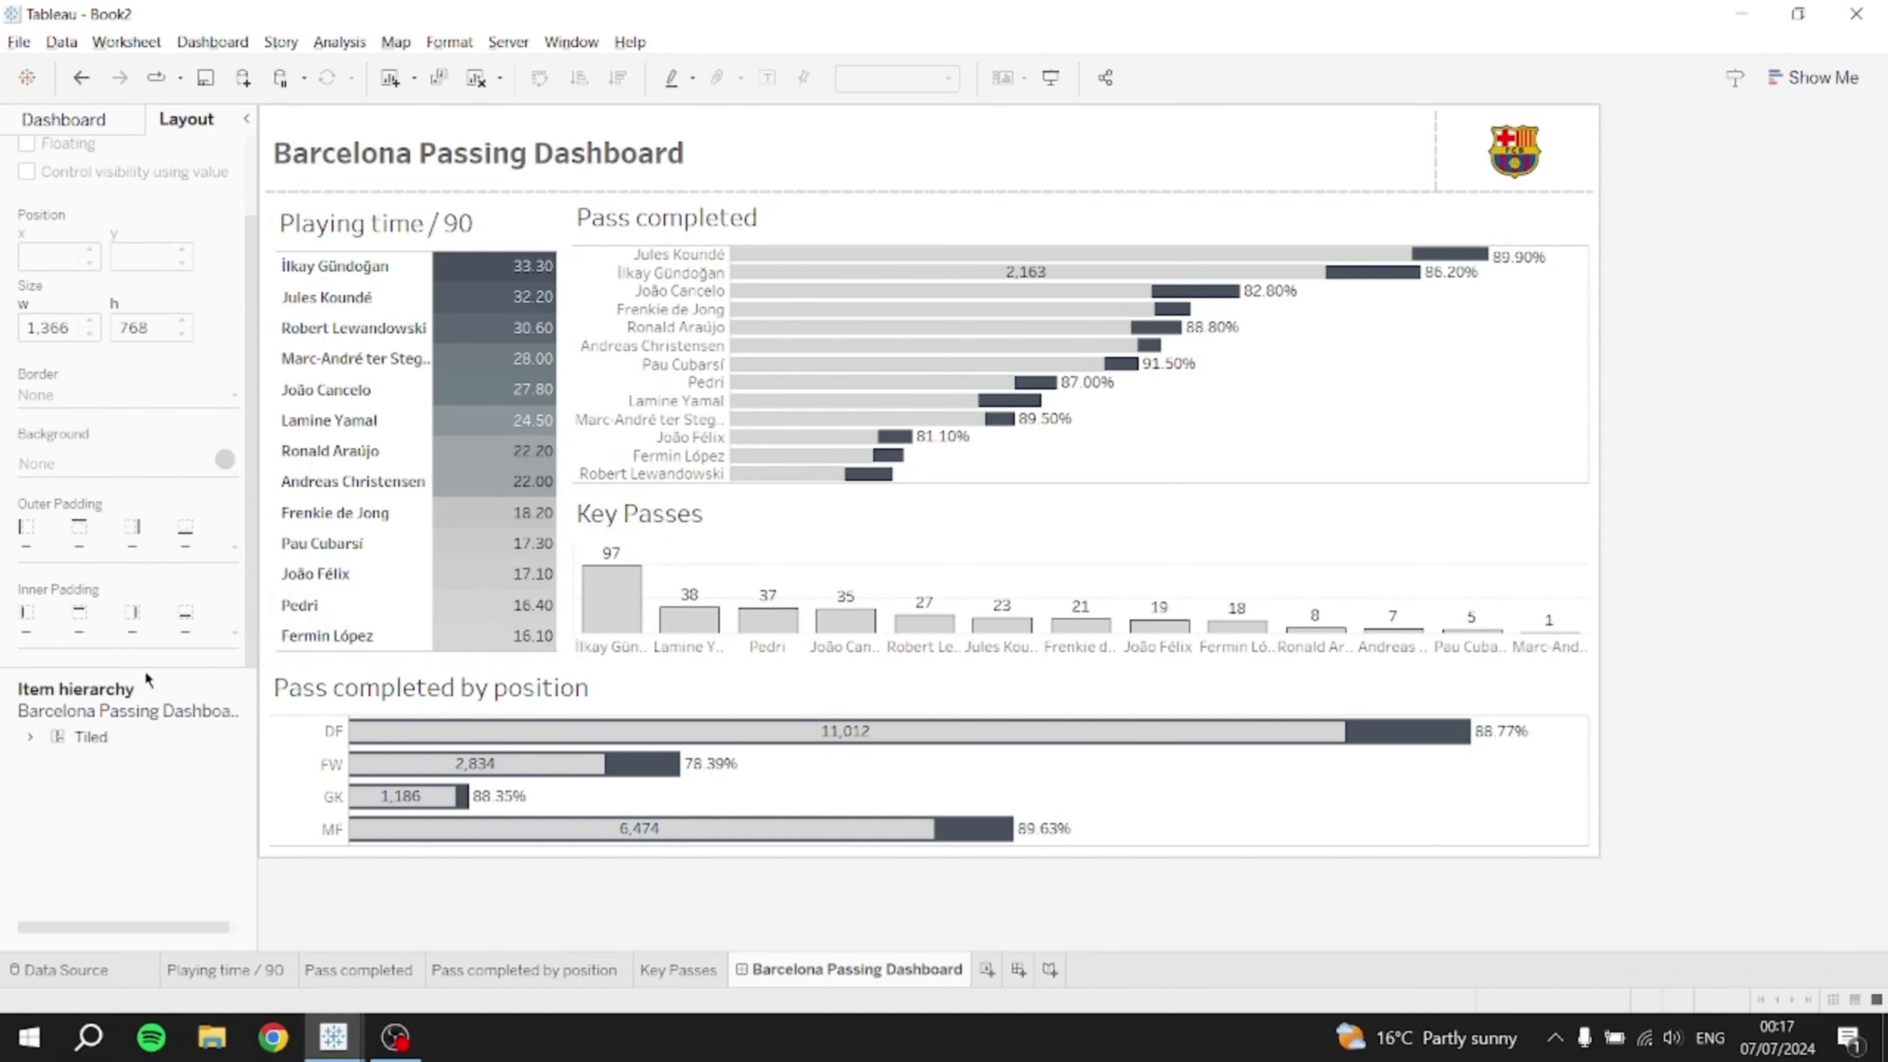
- Try several background colours, including black, on the Playing time / 90 sheet and reset its background to None
click(294, 268)
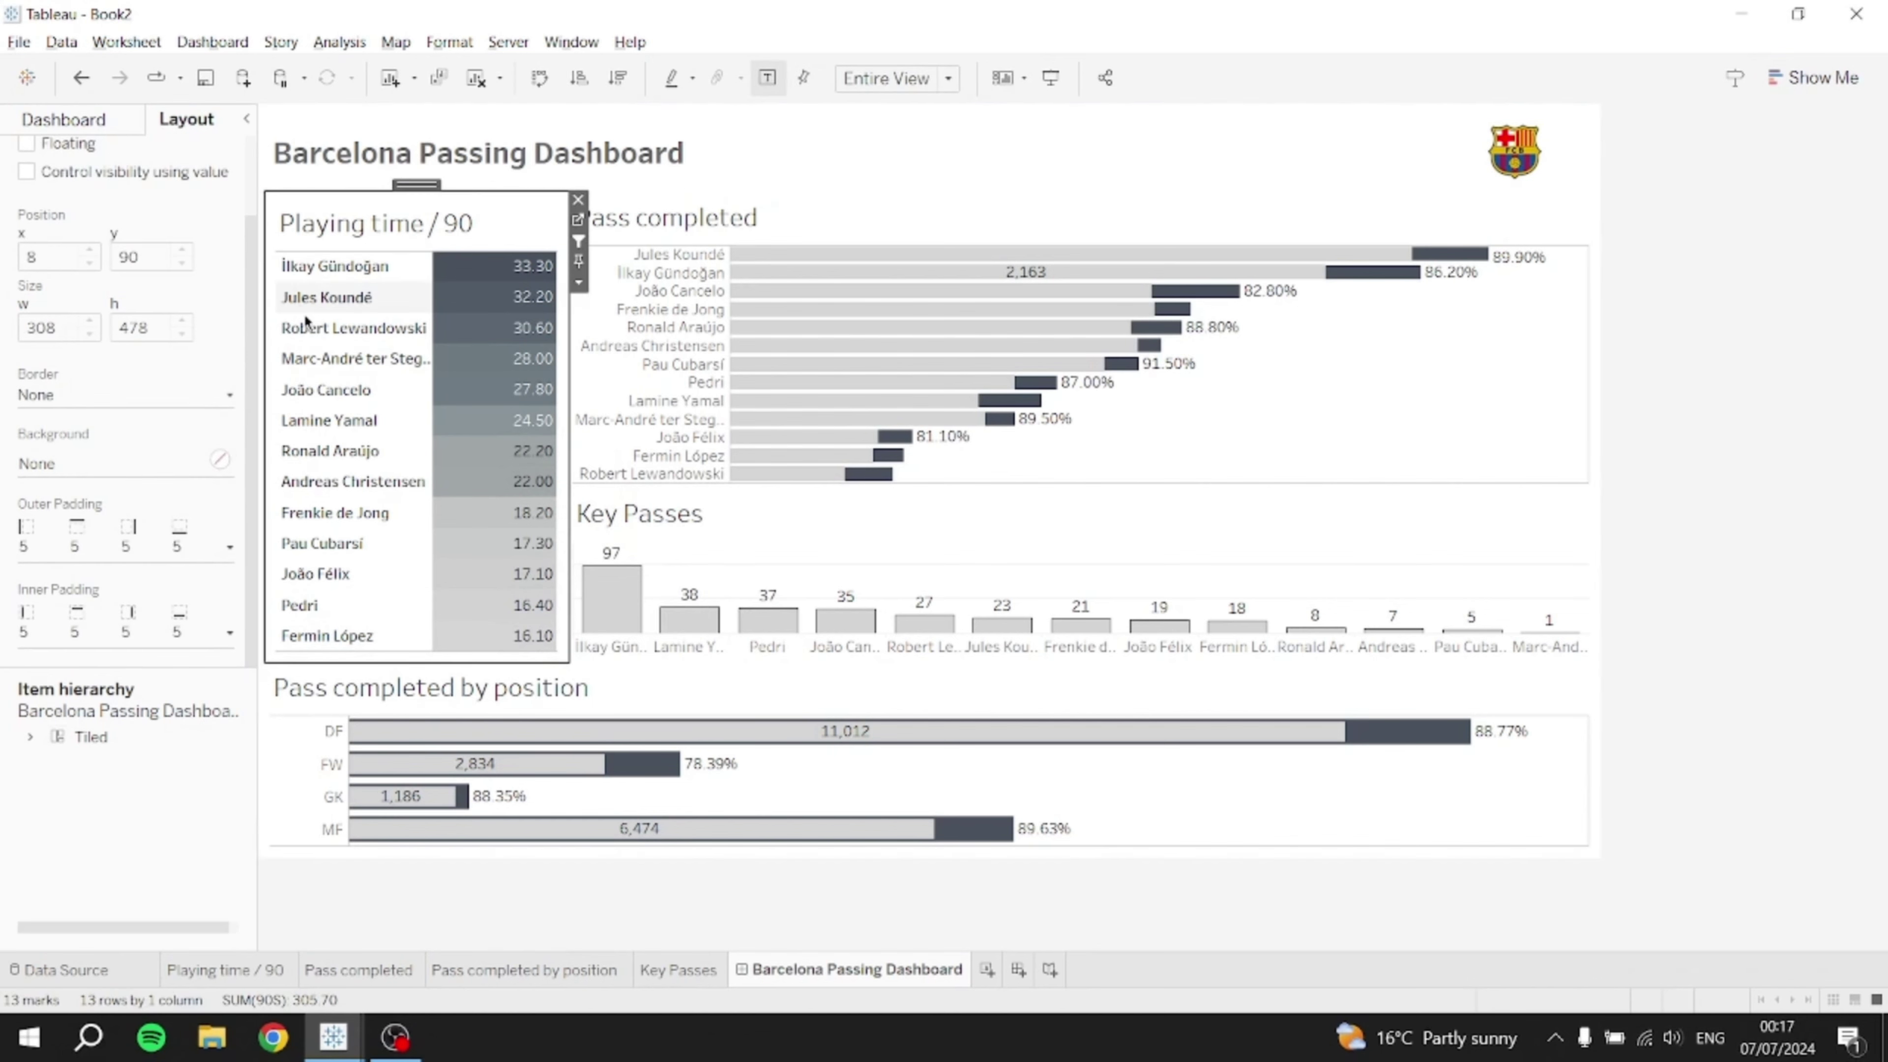
scroll(133, 525, up, 1)
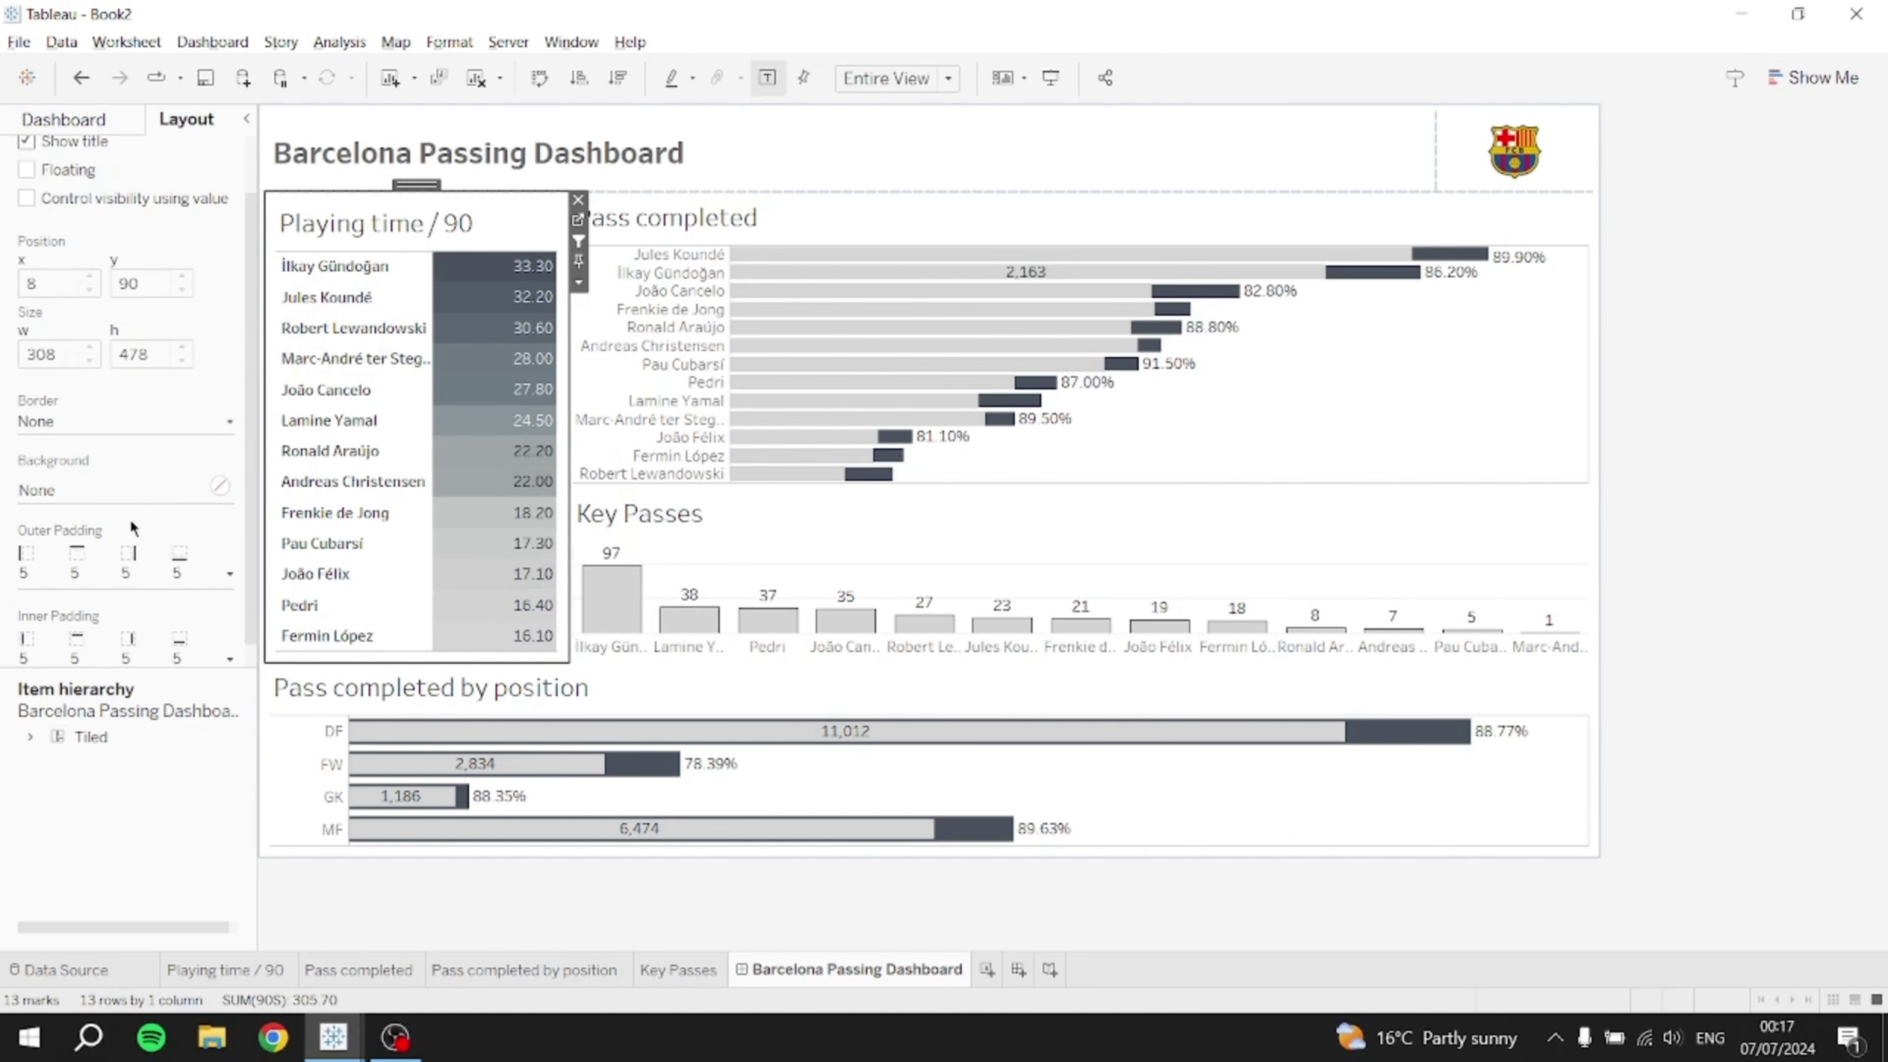
click(82, 498)
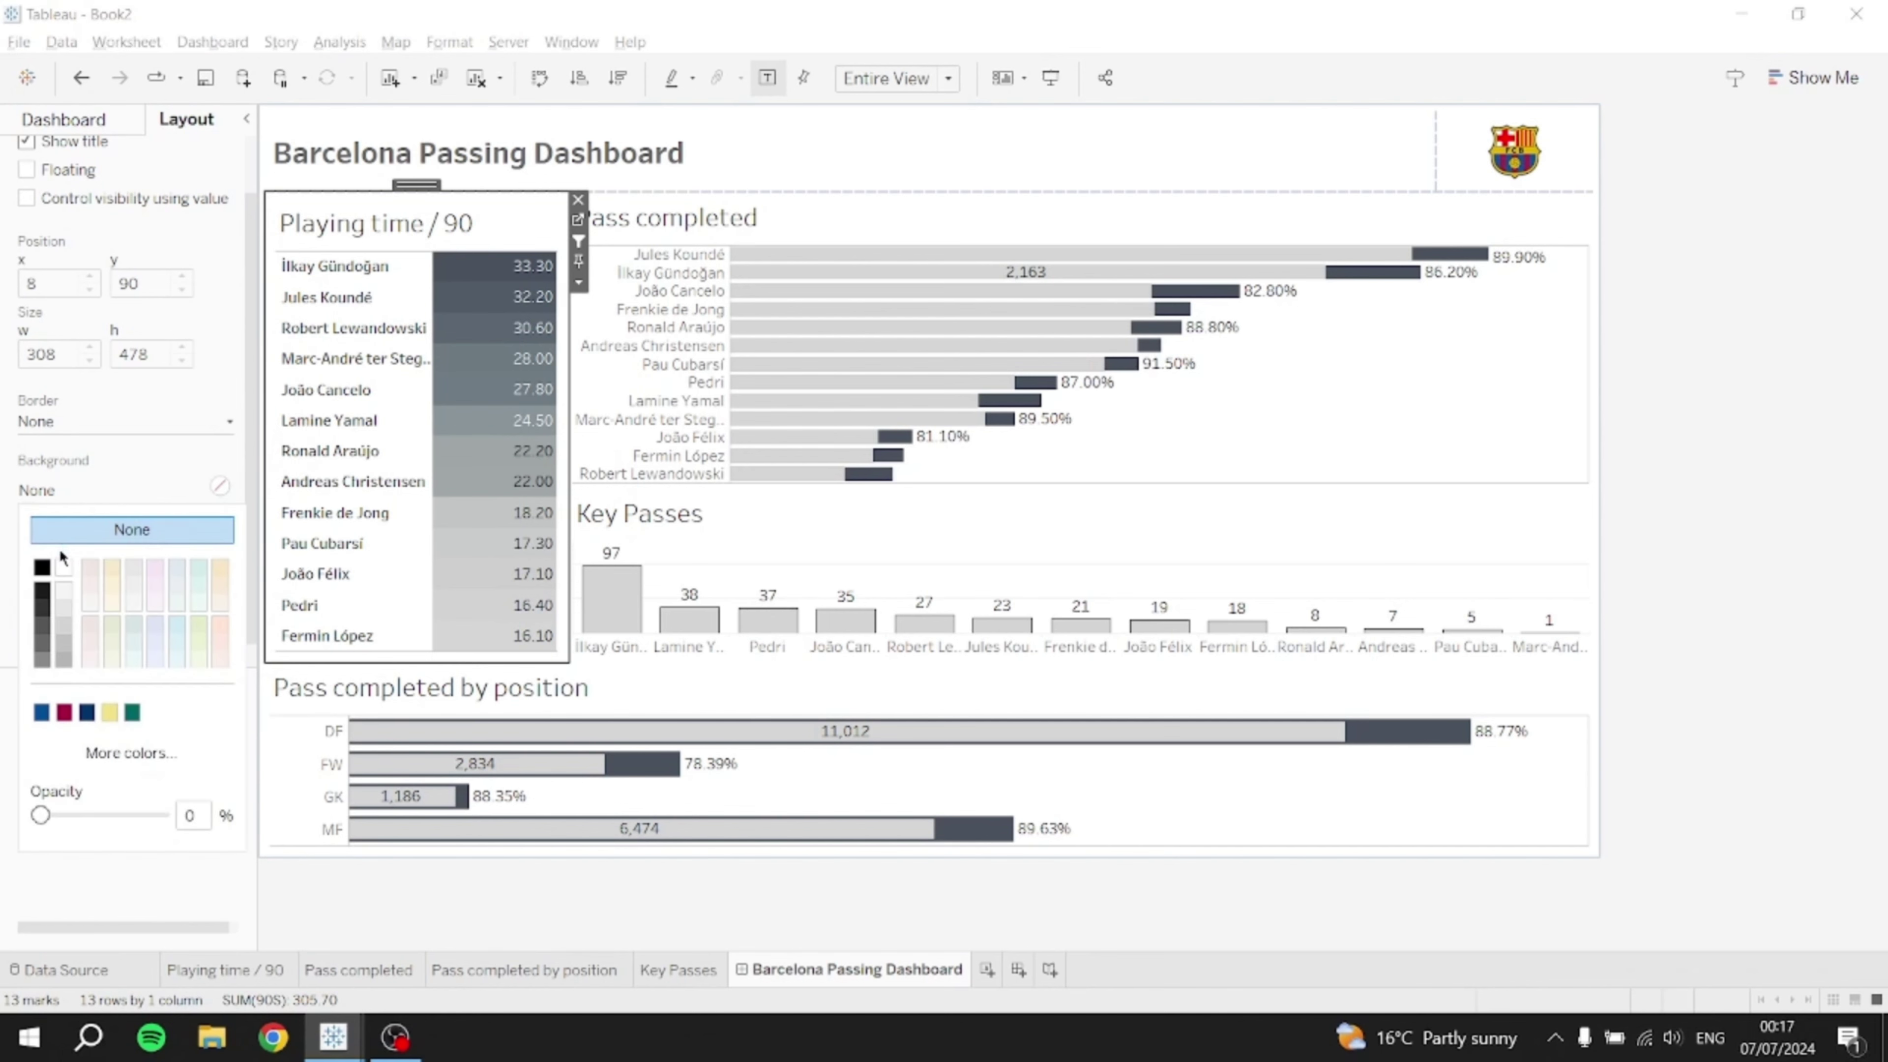
click(45, 567)
click(94, 584)
click(153, 570)
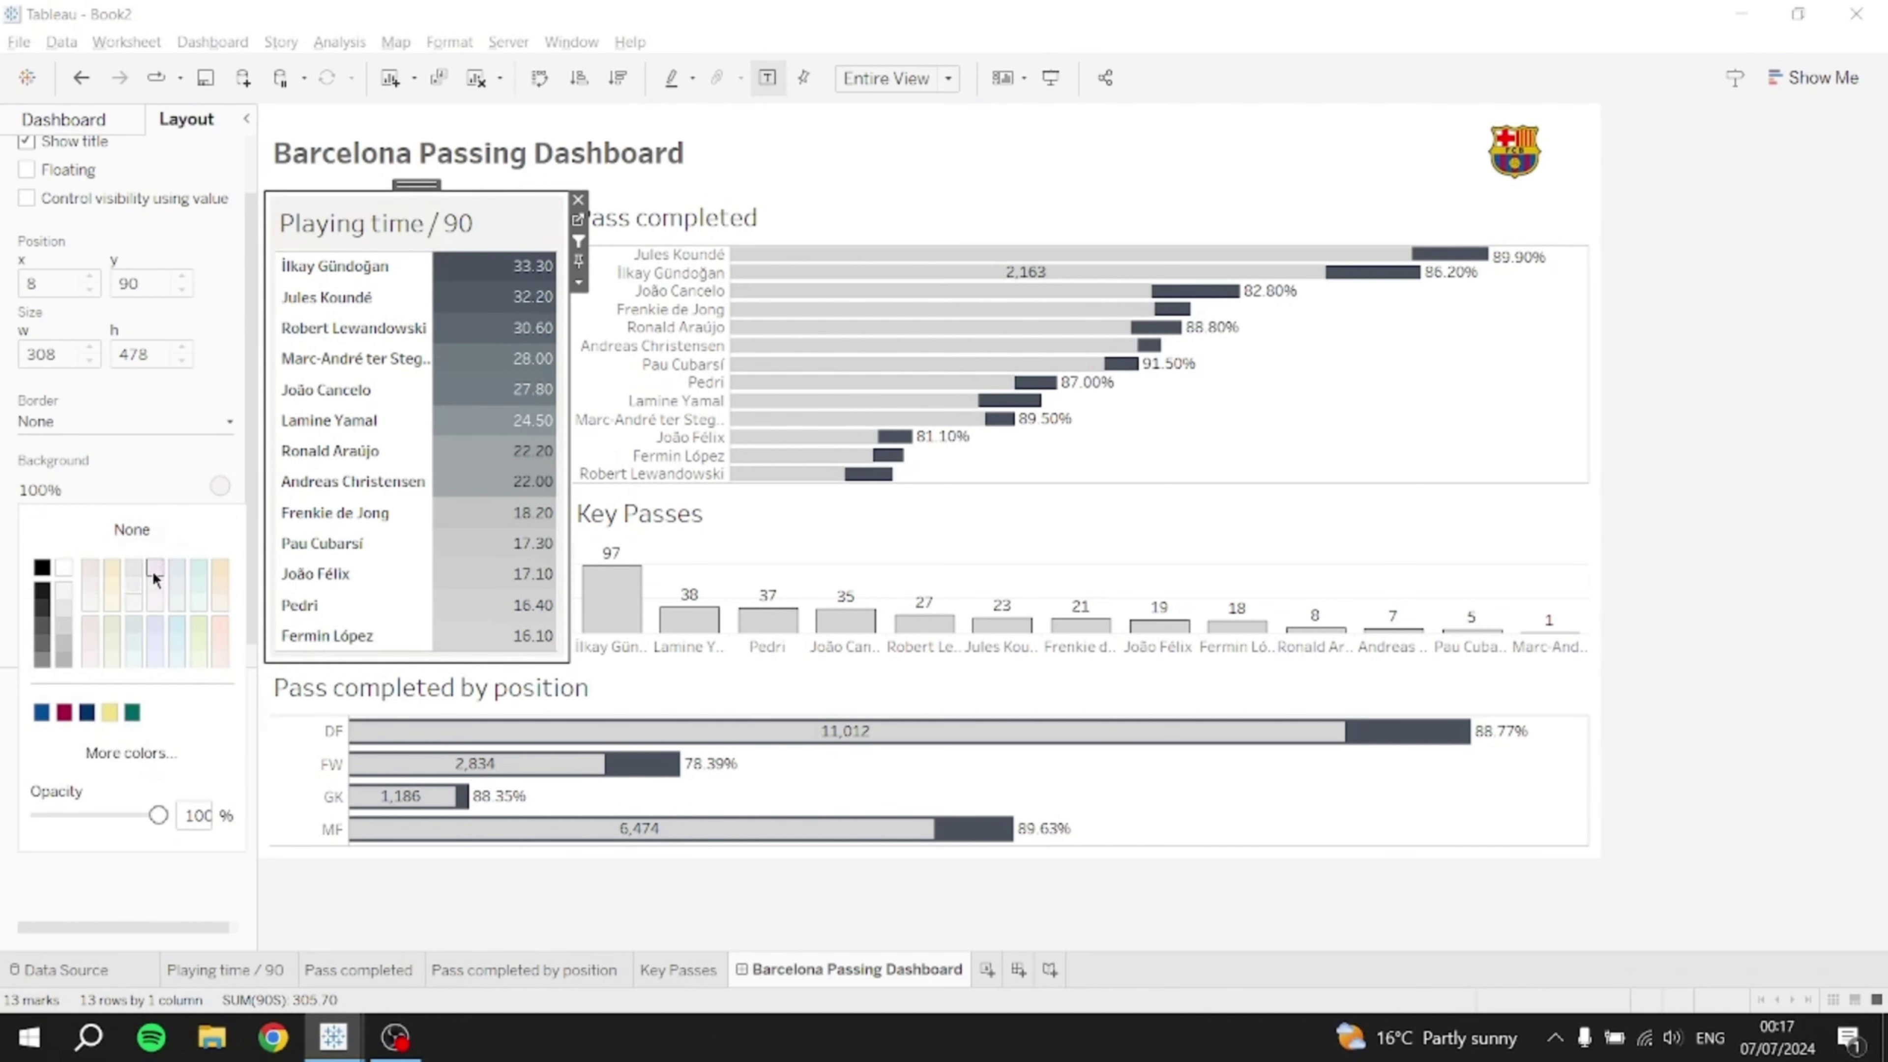
click(64, 567)
click(43, 568)
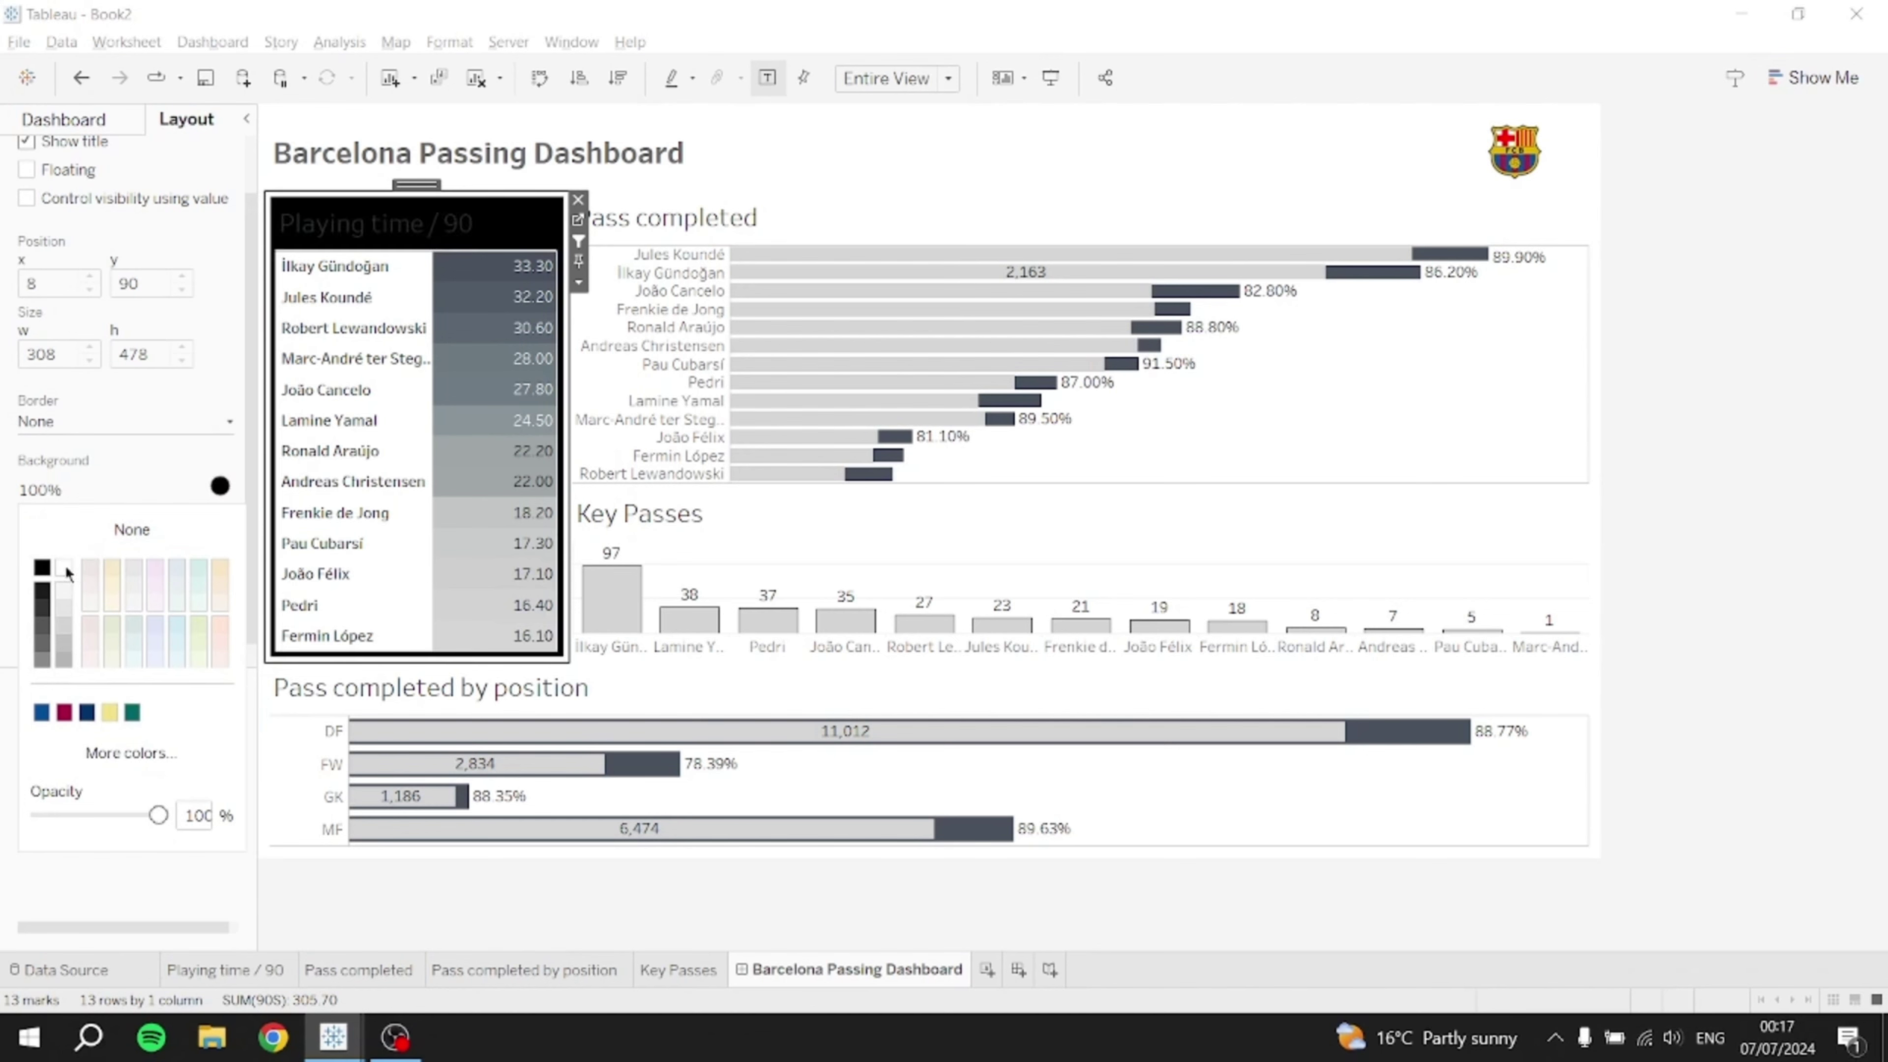
click(146, 528)
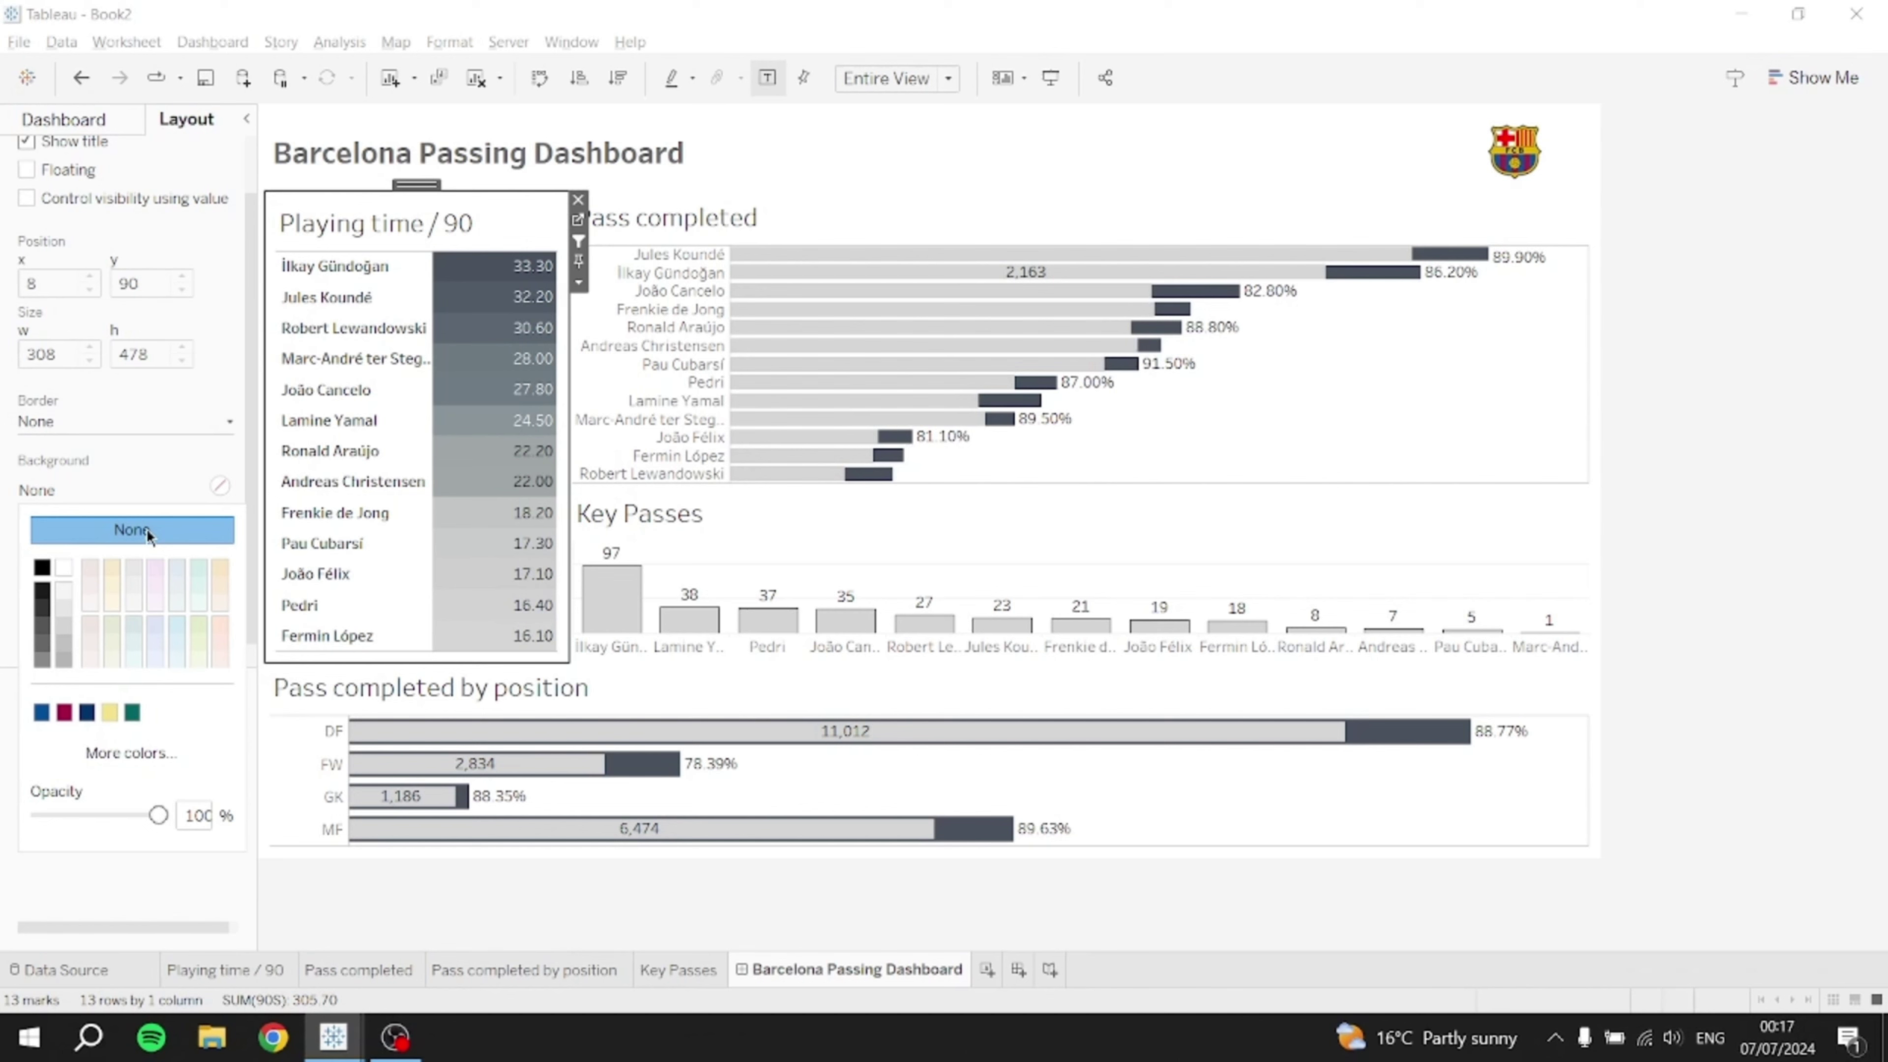
- Add a solid line border around the Playing time / 90 sheet
click(130, 431)
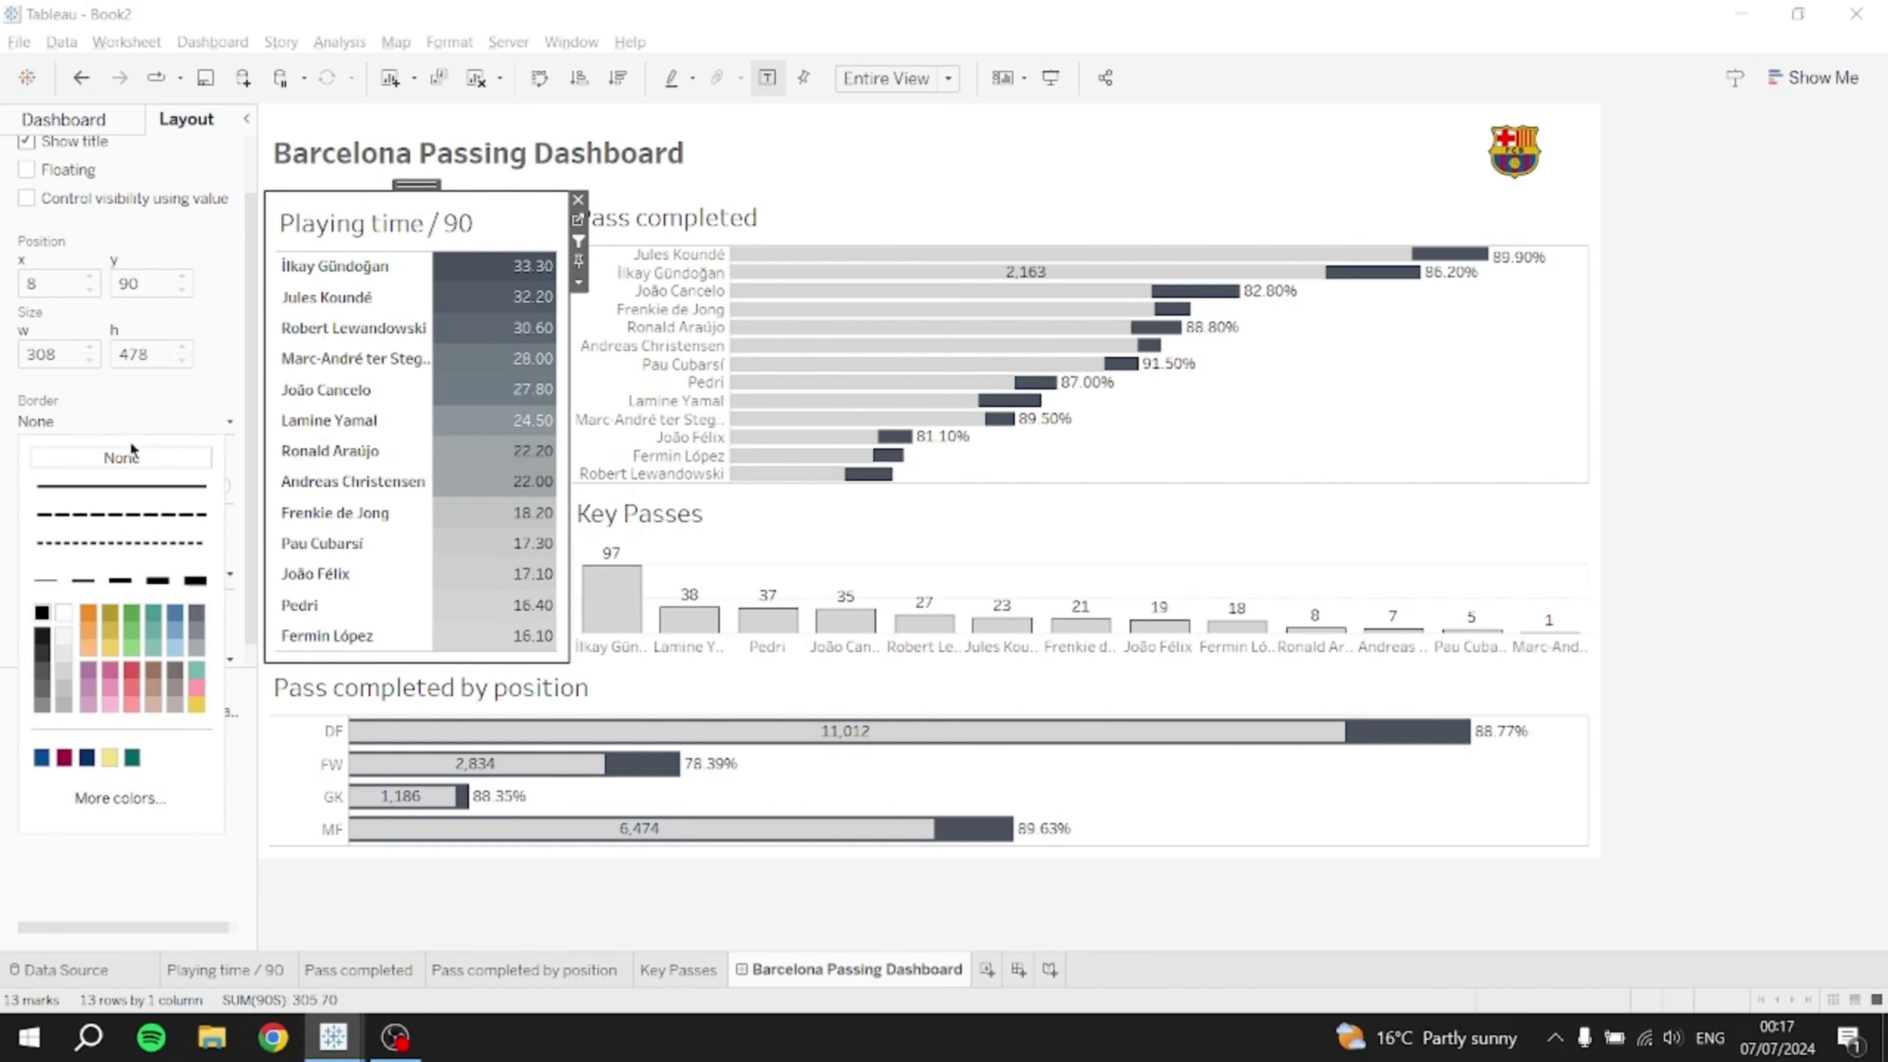
click(134, 485)
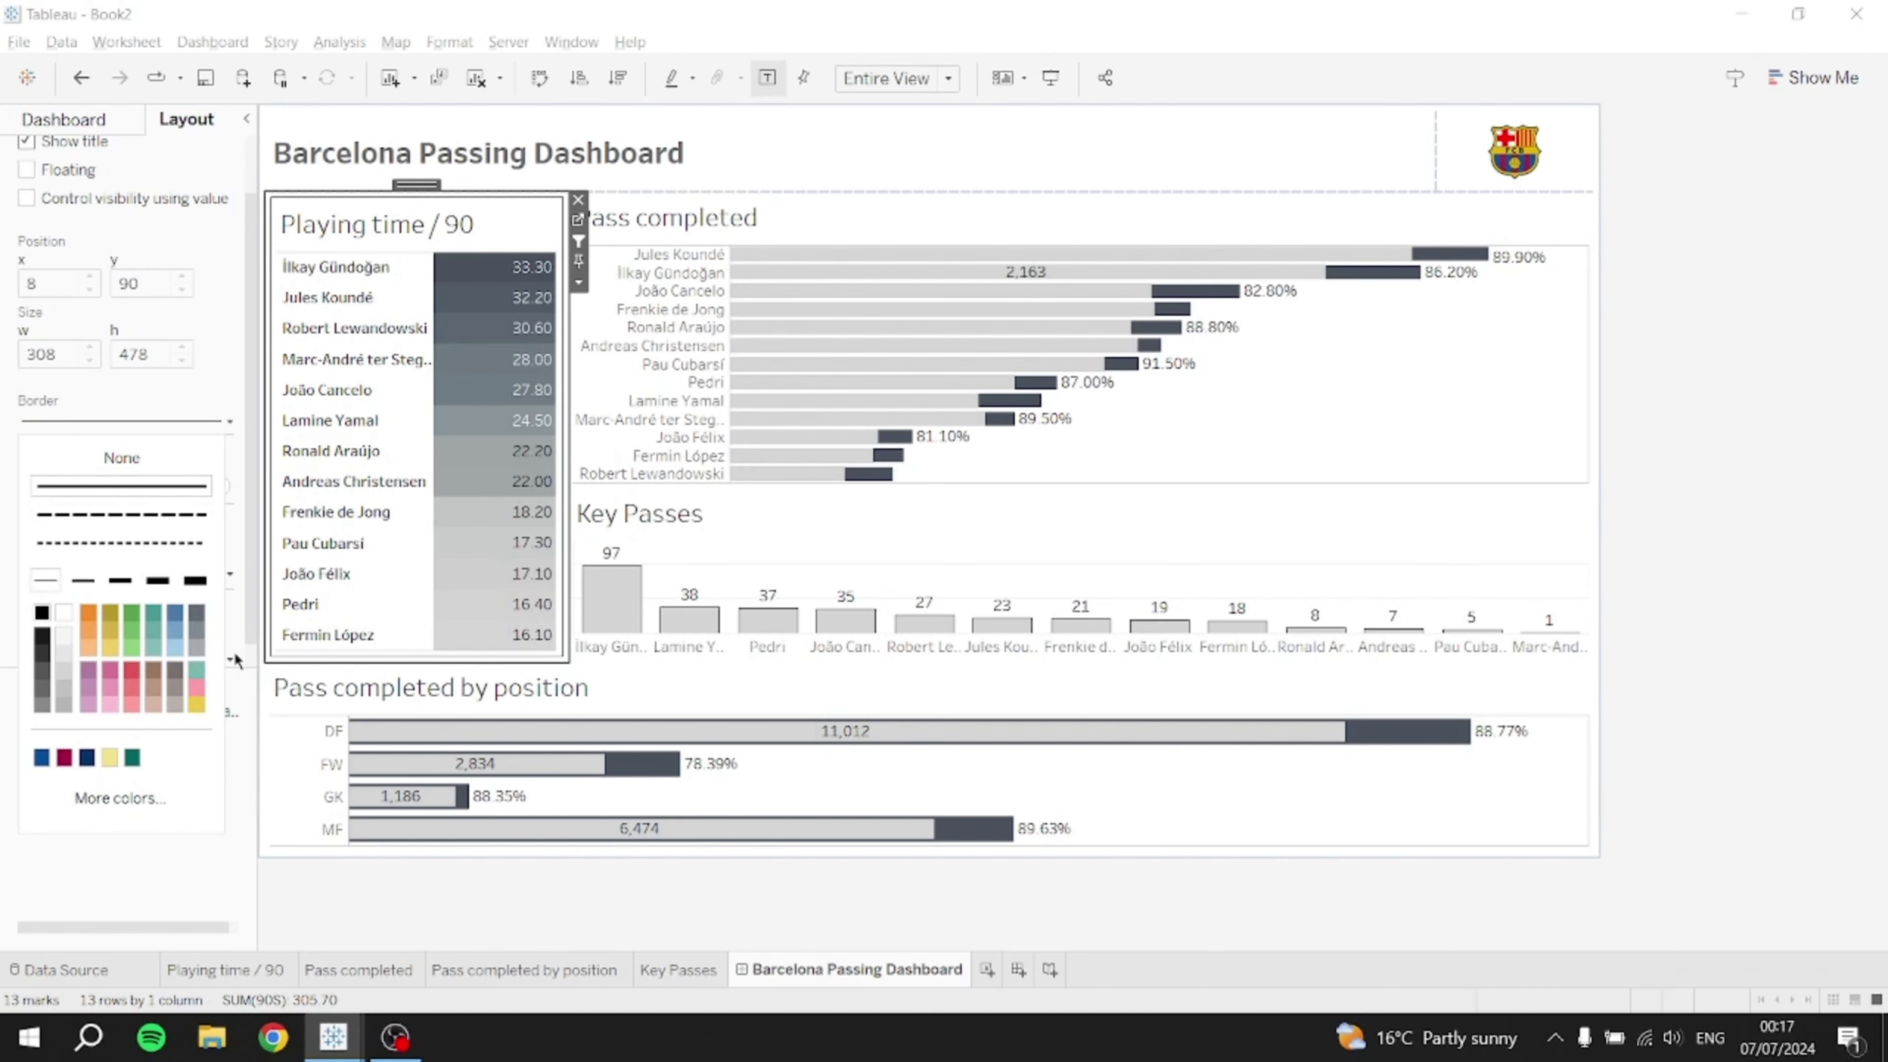
click(693, 172)
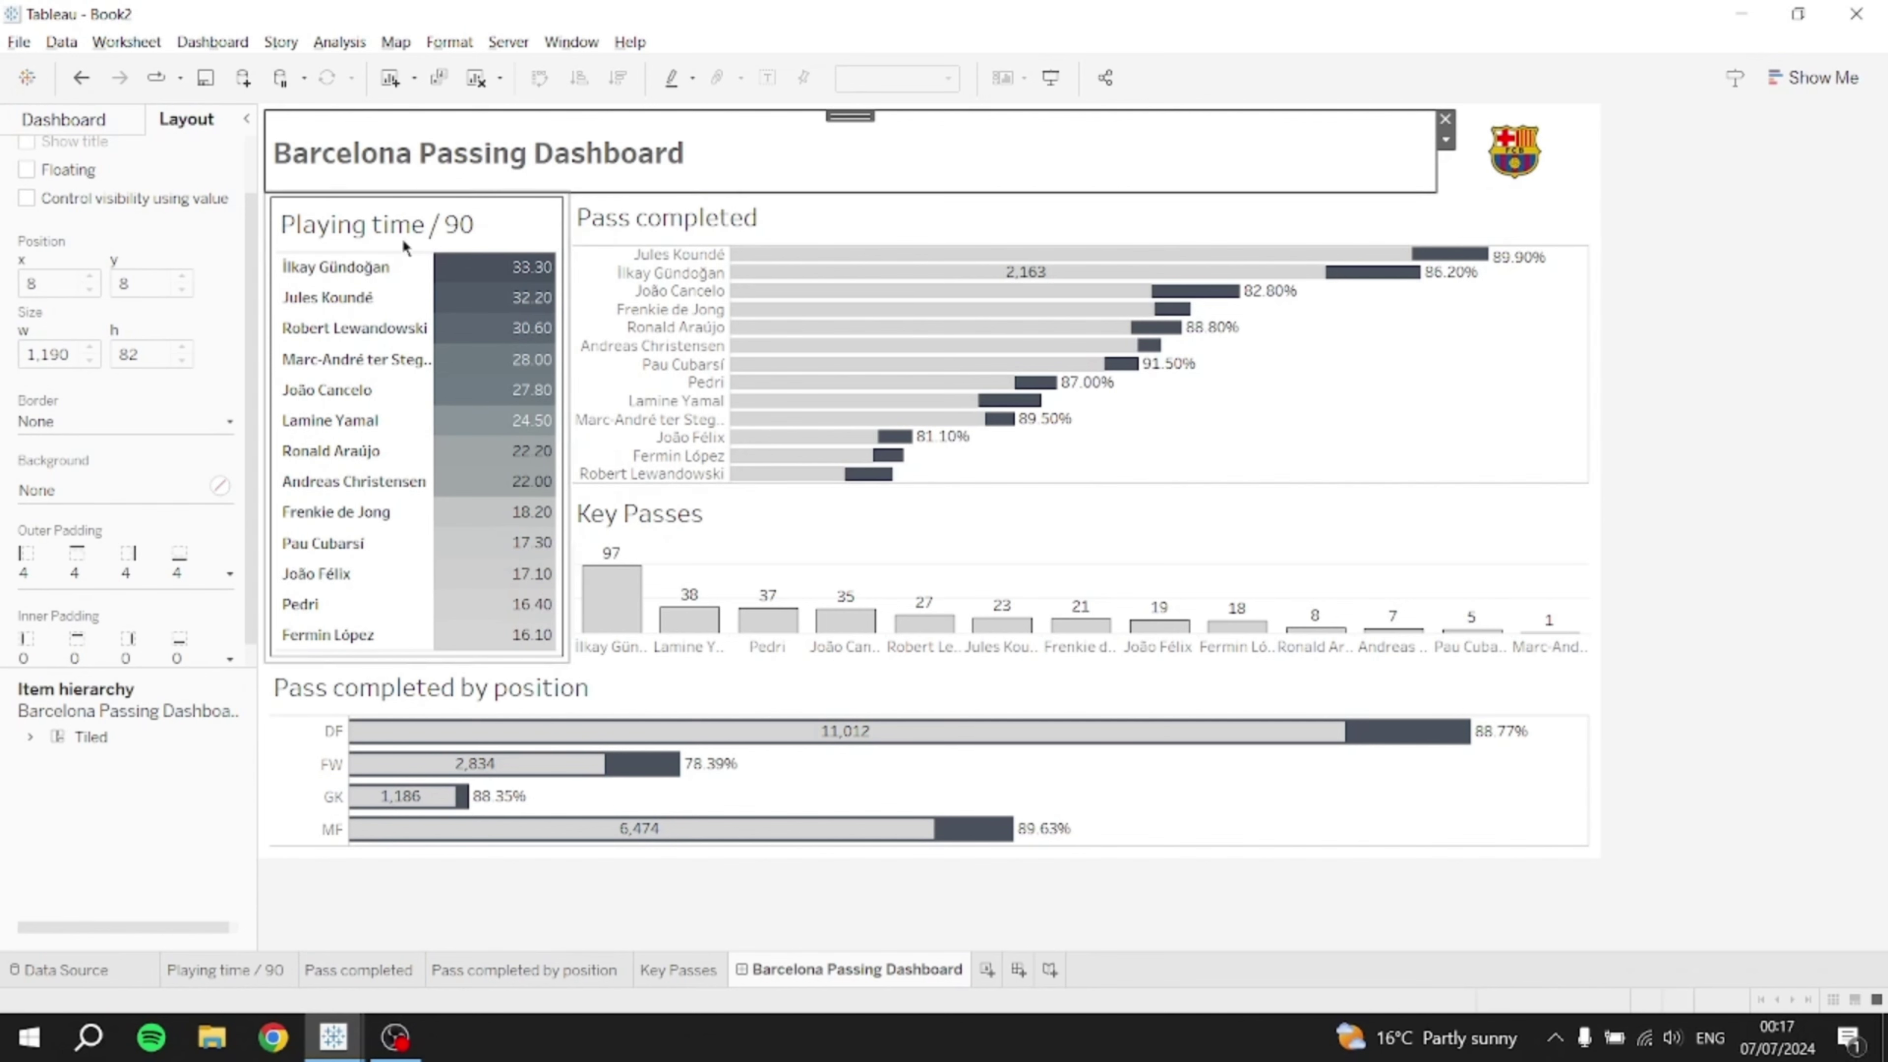
- Set the Pass completed sheet's inner and outer padding to 5 and give it a solid line border
click(691, 223)
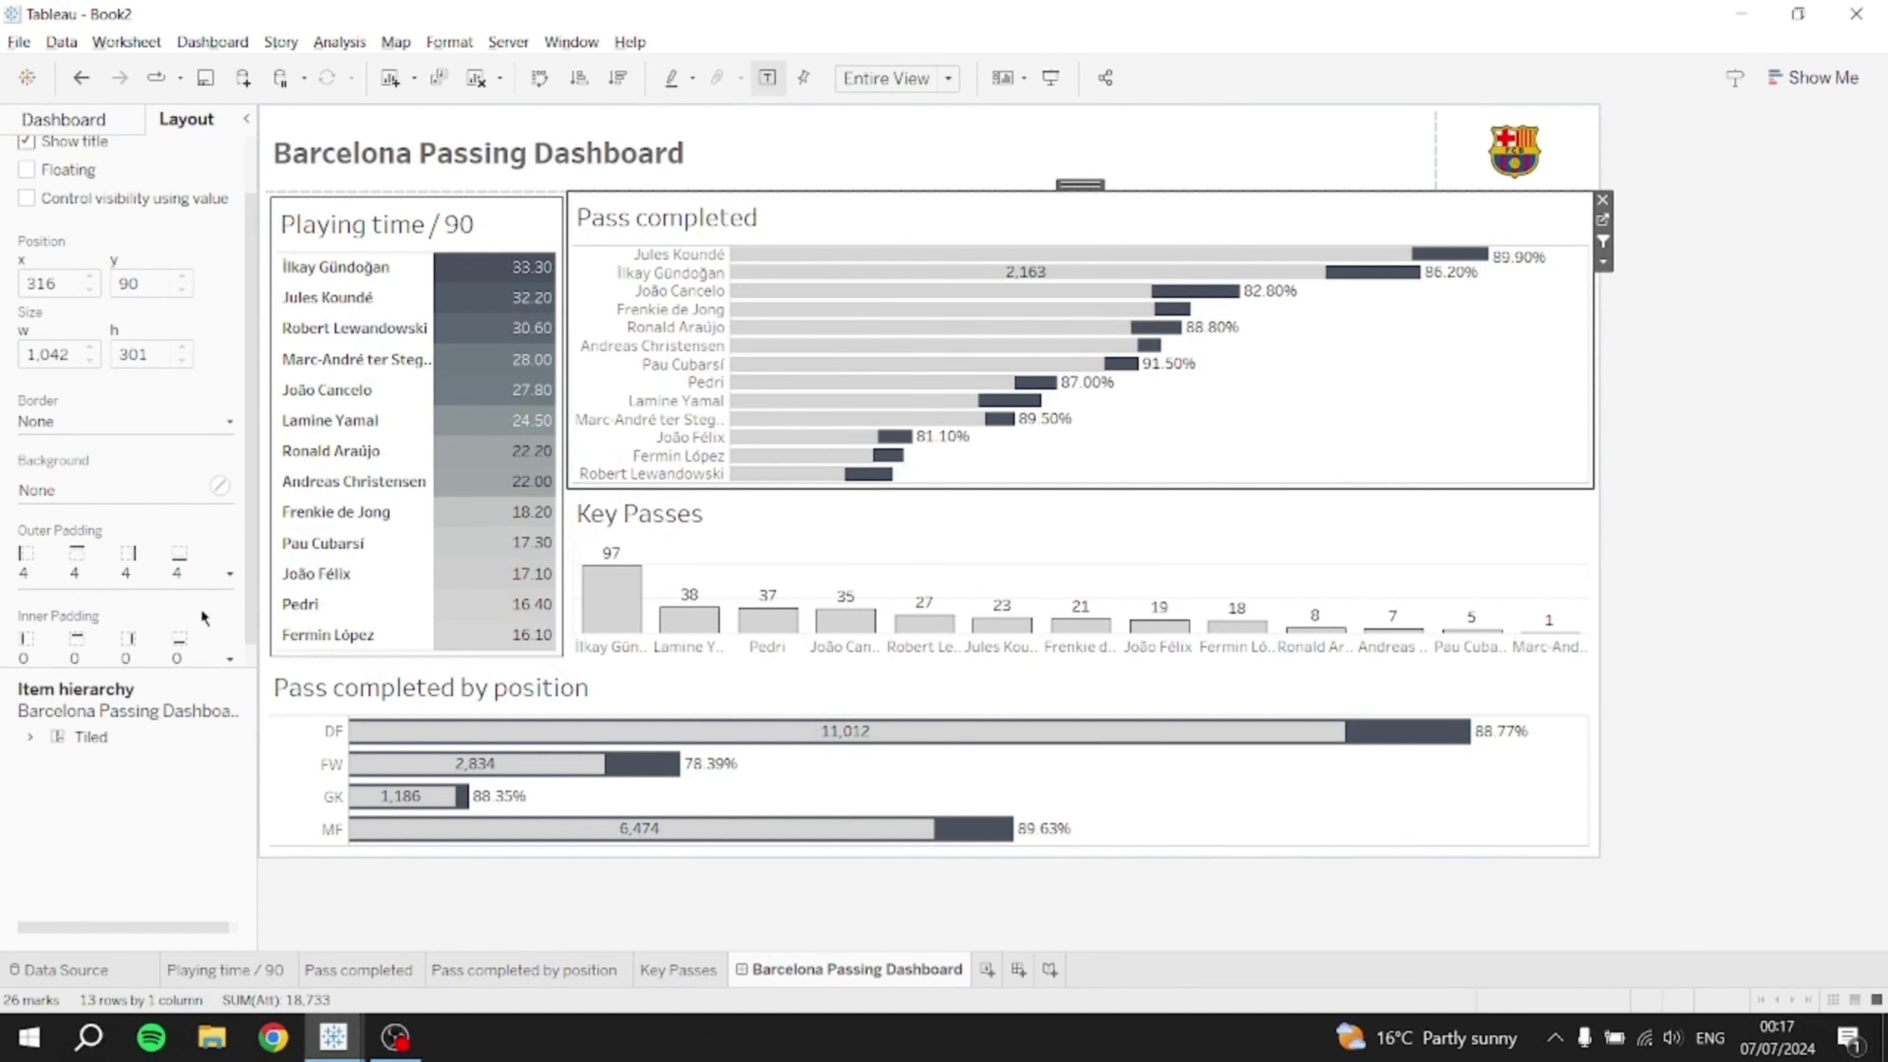
click(136, 654)
text(5)
click(137, 571)
drag(112, 648, 89, 649)
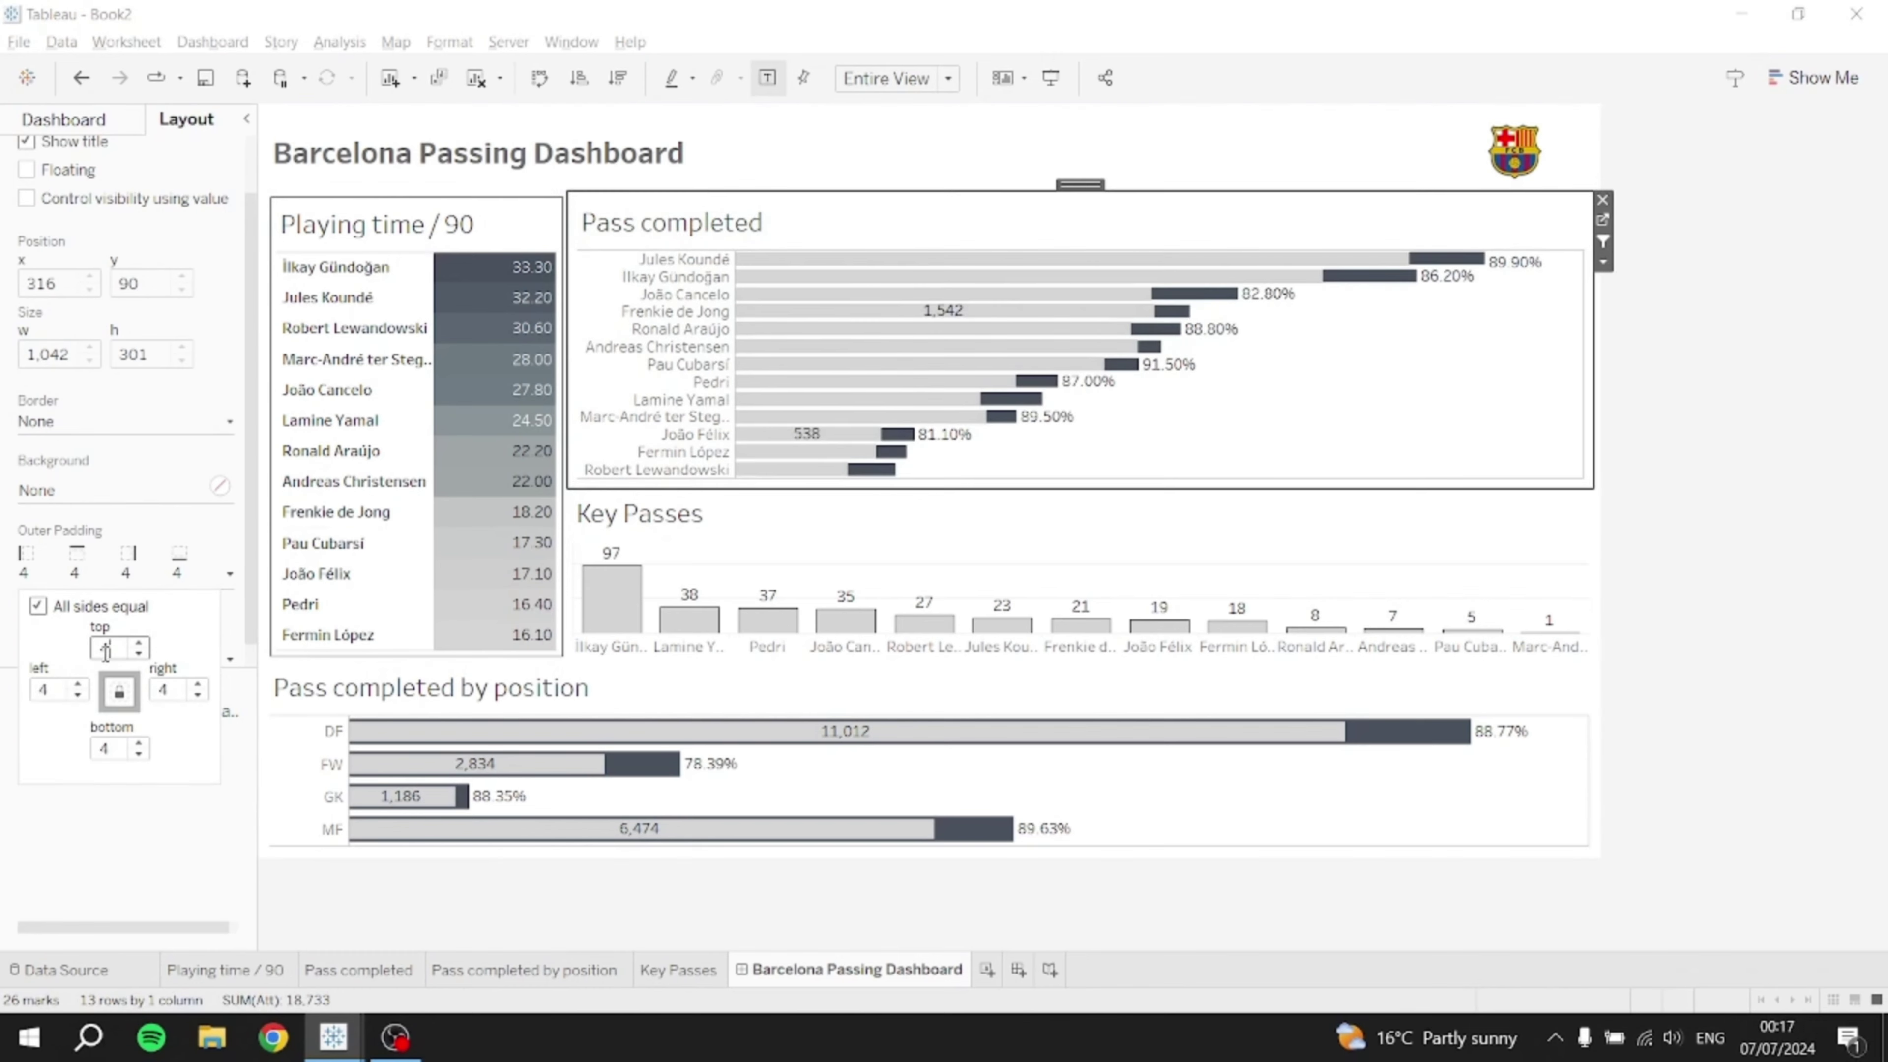
text(5)
click(123, 422)
click(70, 512)
click(778, 235)
- Set the outer and inner padding of the Key Passes sheet to 5 on all sides
click(815, 523)
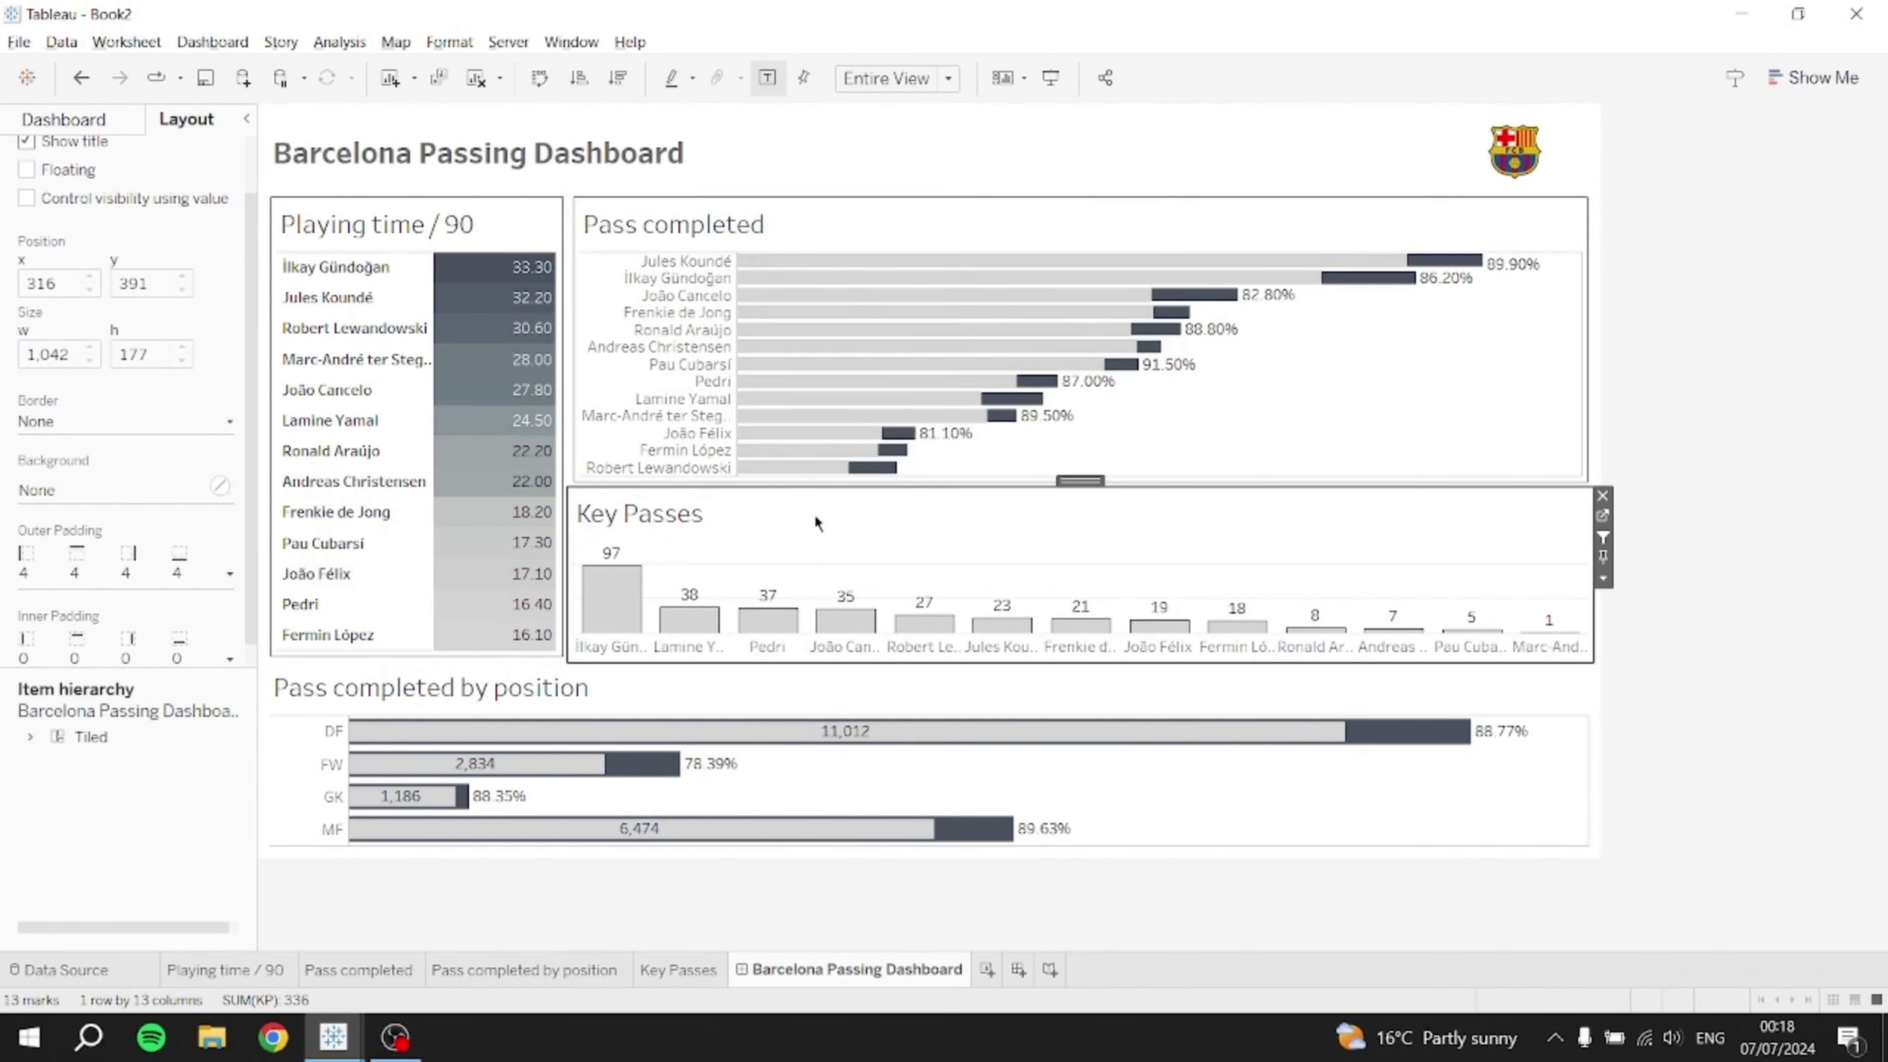
click(128, 572)
text(5)
key(Return)
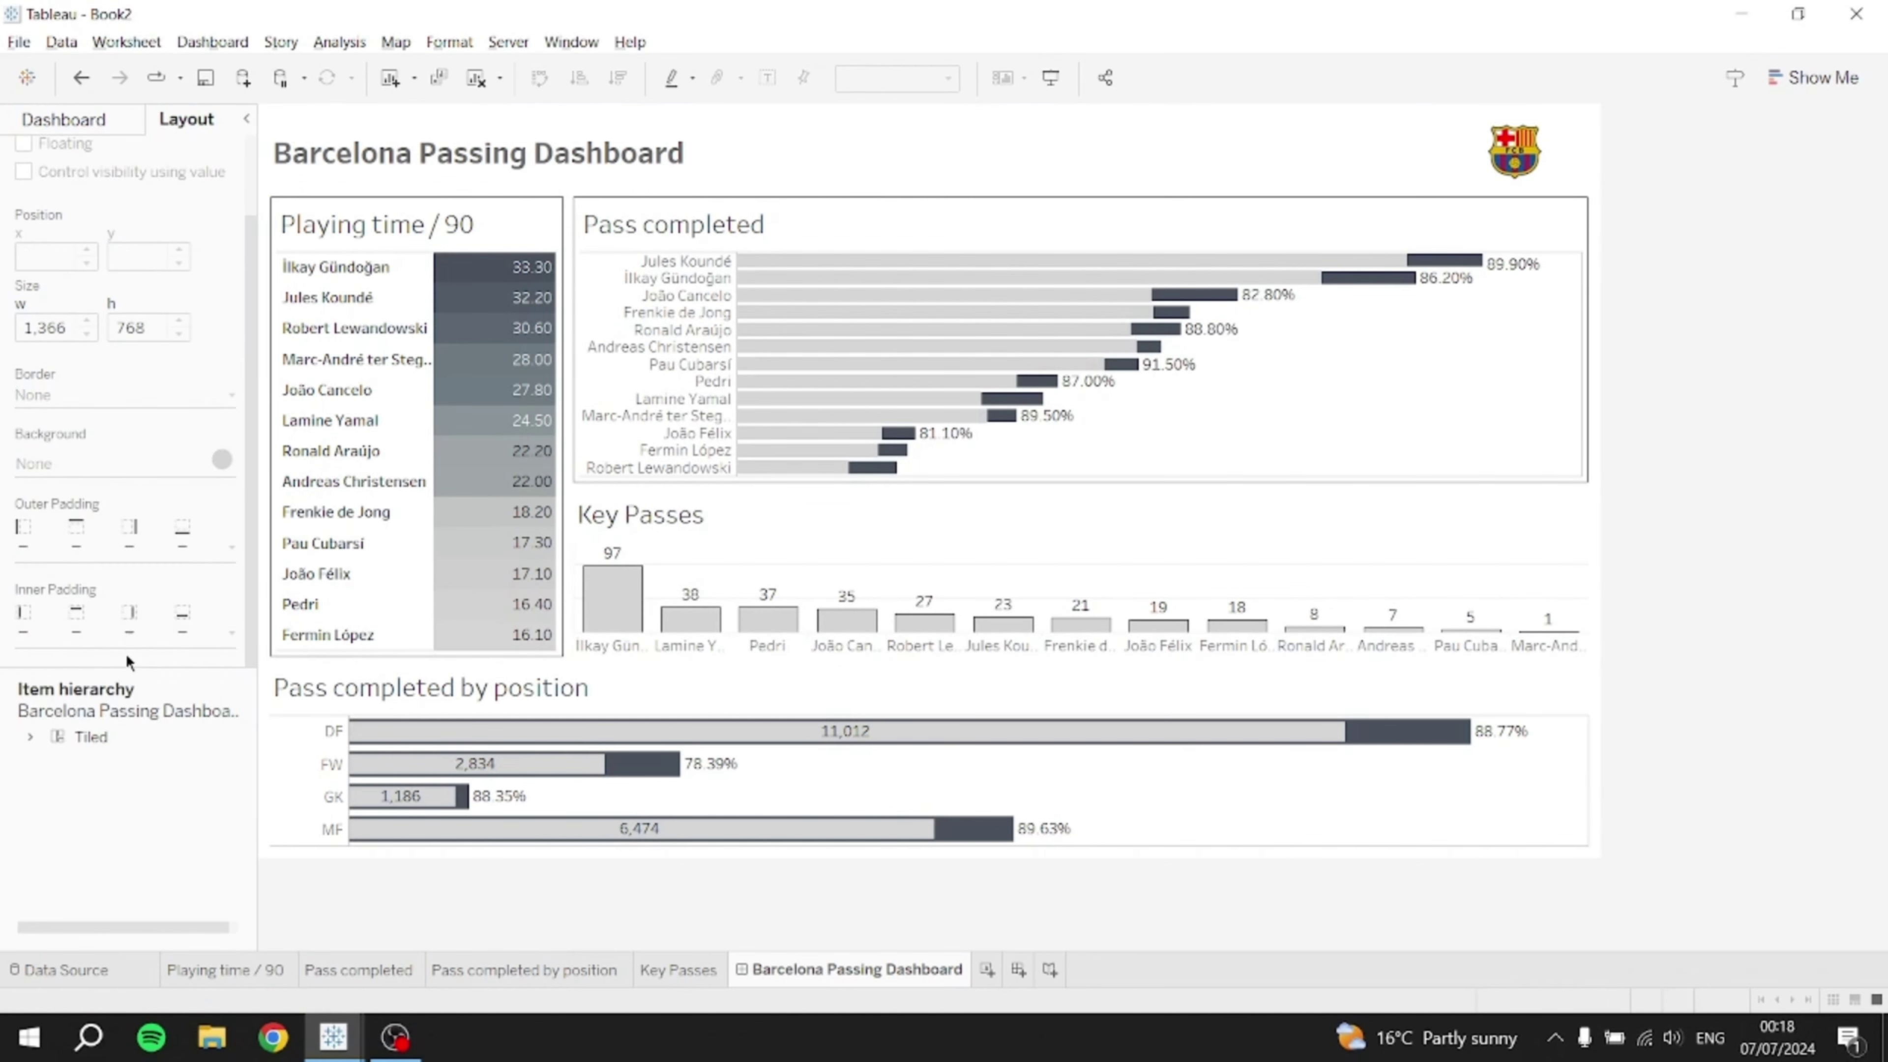
click(664, 524)
click(128, 632)
double_click(105, 707)
text(5)
key(Return)
- Set the Pass completed by position sheet's inner and outer padding to 5 and give it a solid line border
click(662, 715)
click(125, 633)
text(5)
click(128, 547)
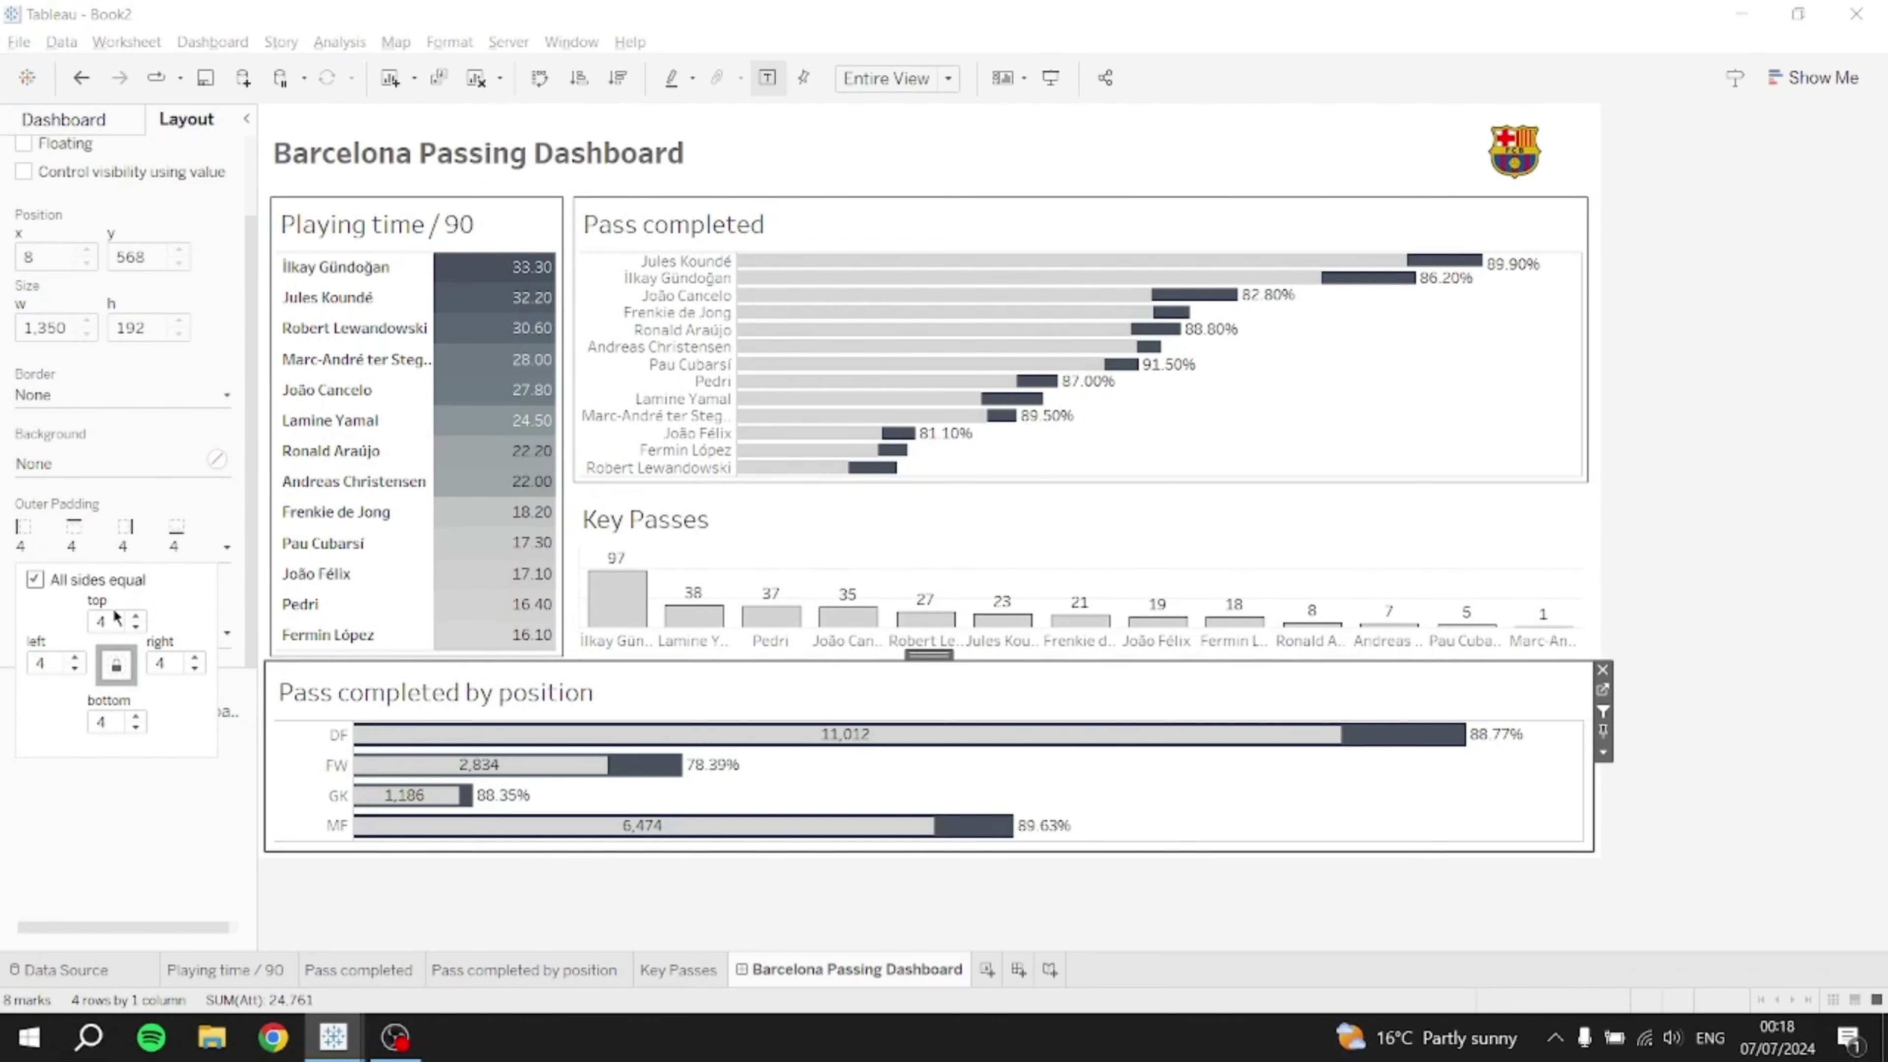
text(5)
click(201, 397)
click(122, 460)
- Add a solid line border around the Key Passes sheet
click(706, 521)
click(128, 396)
click(83, 462)
click(112, 855)
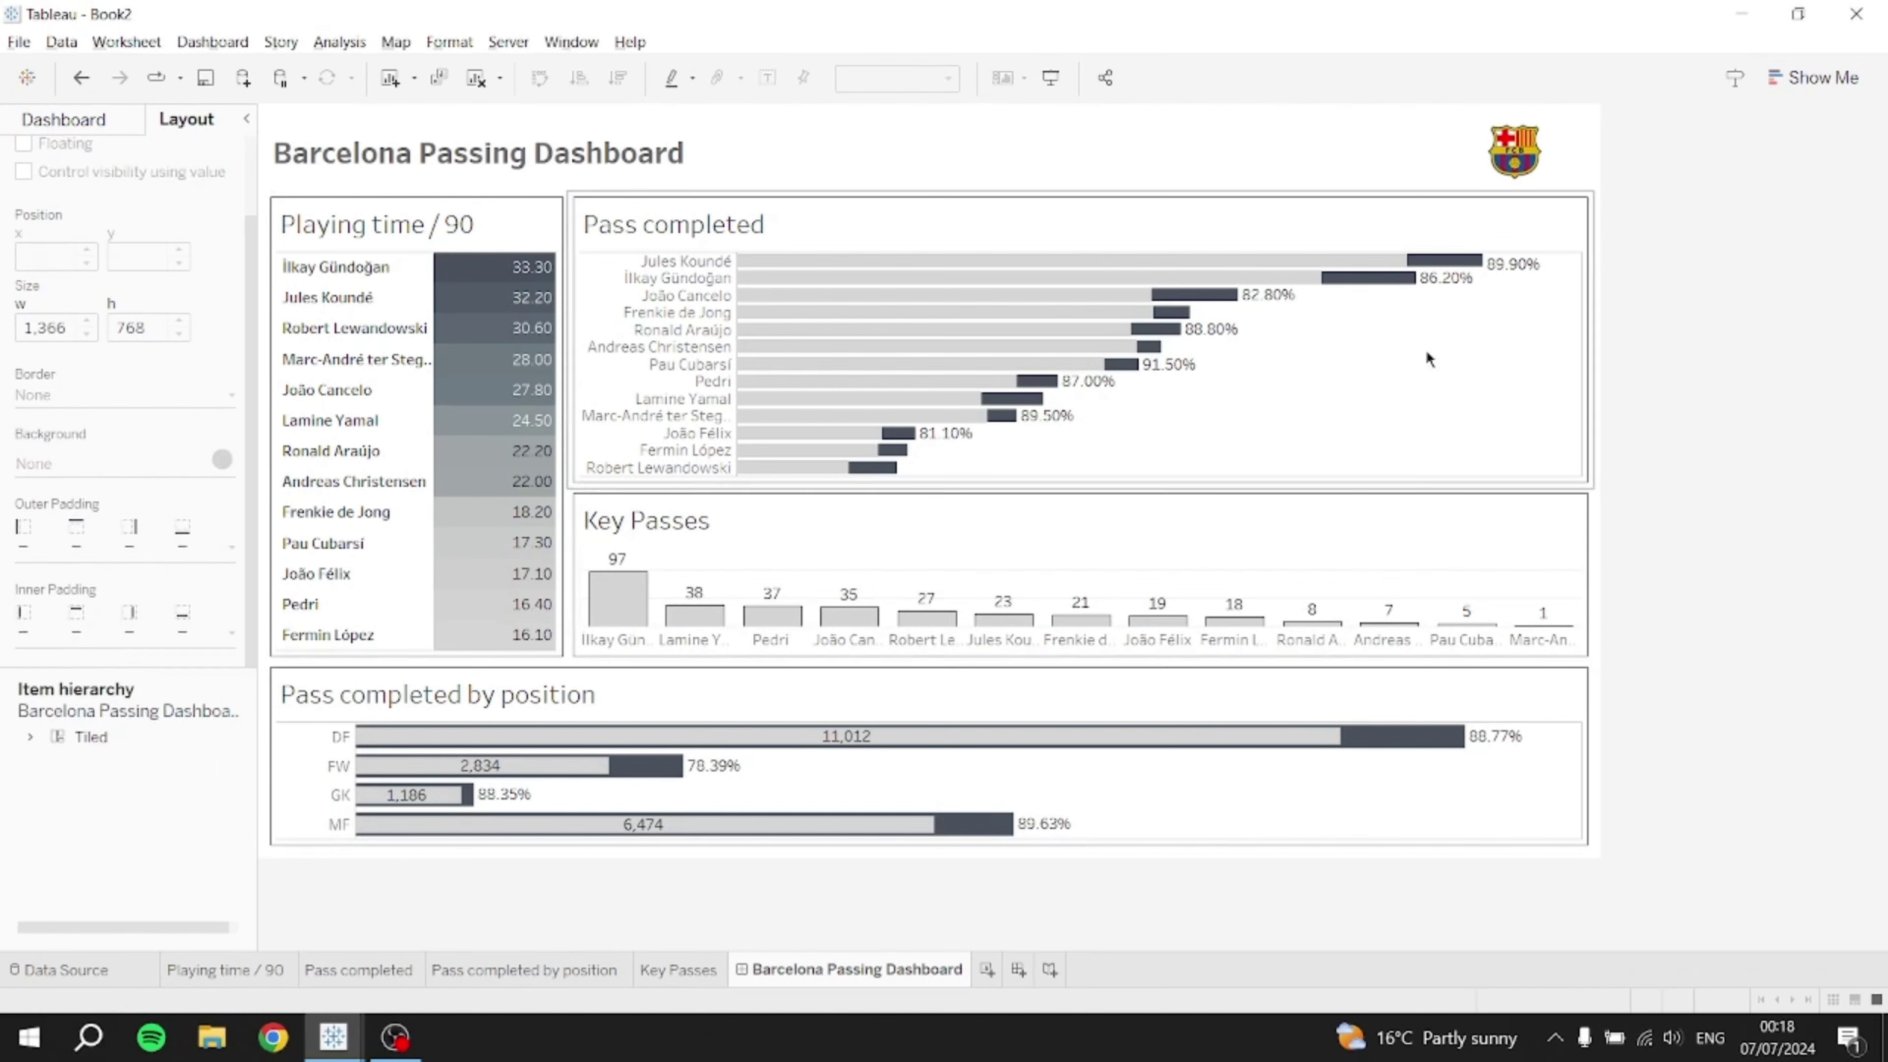
- Set the outer and inner padding of the Barcelona Passing Dashboard title object to 5 on all sides
click(892, 156)
click(127, 547)
text(5)
click(125, 855)
click(595, 155)
click(125, 633)
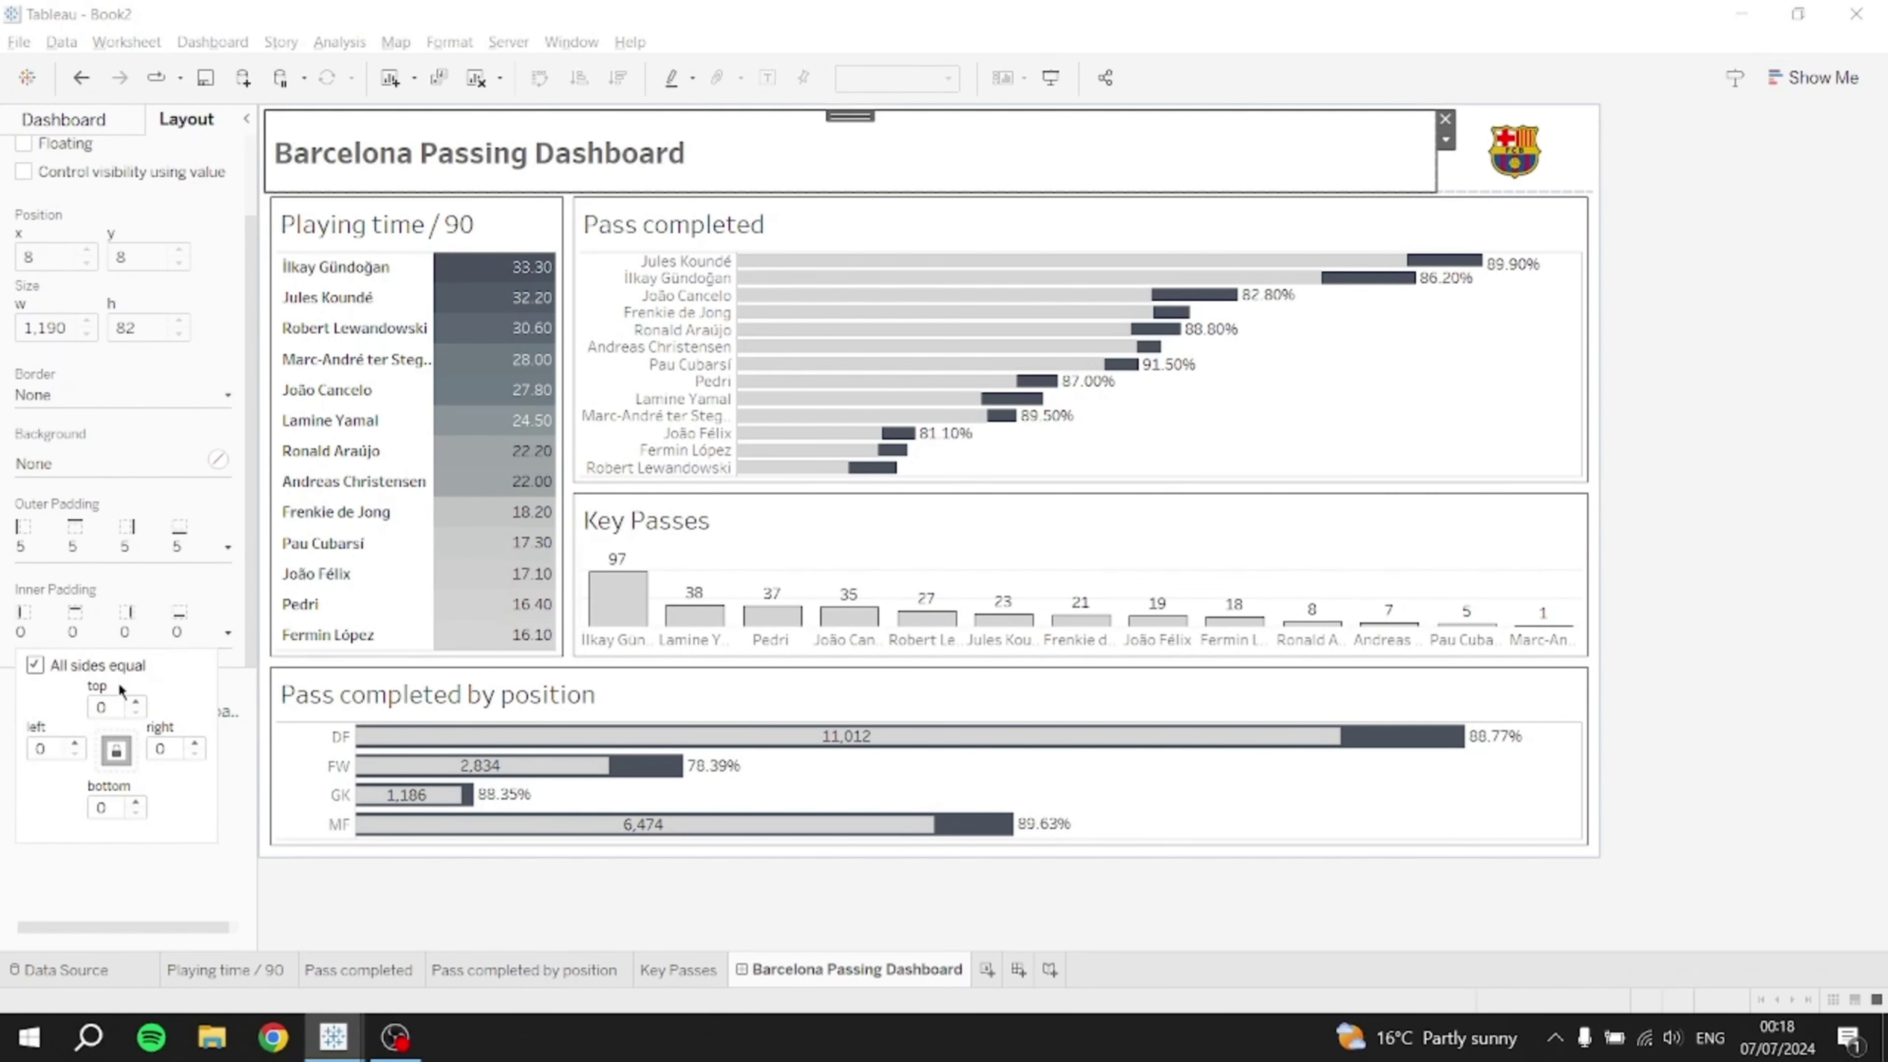
double_click(116, 703)
text(5)
click(125, 855)
- Add a solid line border around the Barcelona Passing Dashboard title object
click(885, 155)
click(126, 395)
click(97, 460)
click(1831, 282)
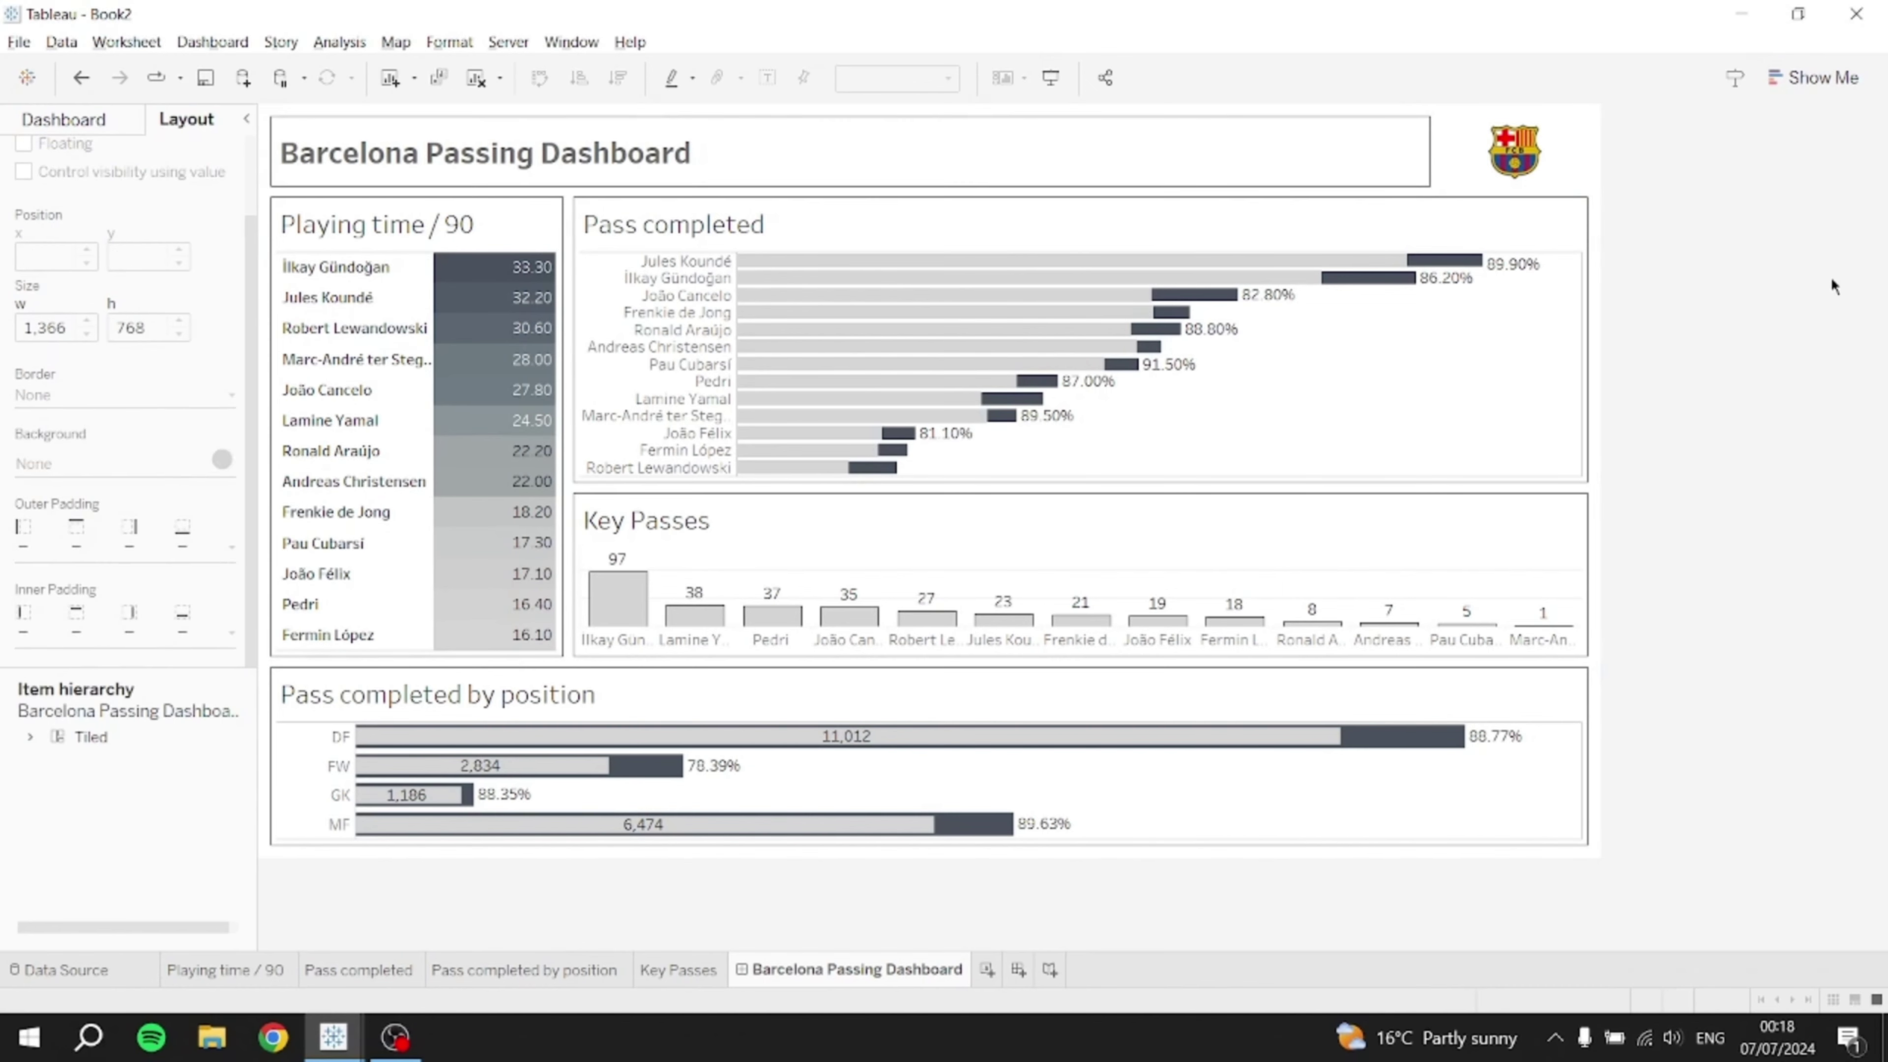
- Set the outer and inner padding of the Barcelona logo image to 5 on all sides
click(1515, 153)
click(128, 547)
double_click(105, 621)
text(5)
click(119, 855)
click(1511, 156)
click(128, 632)
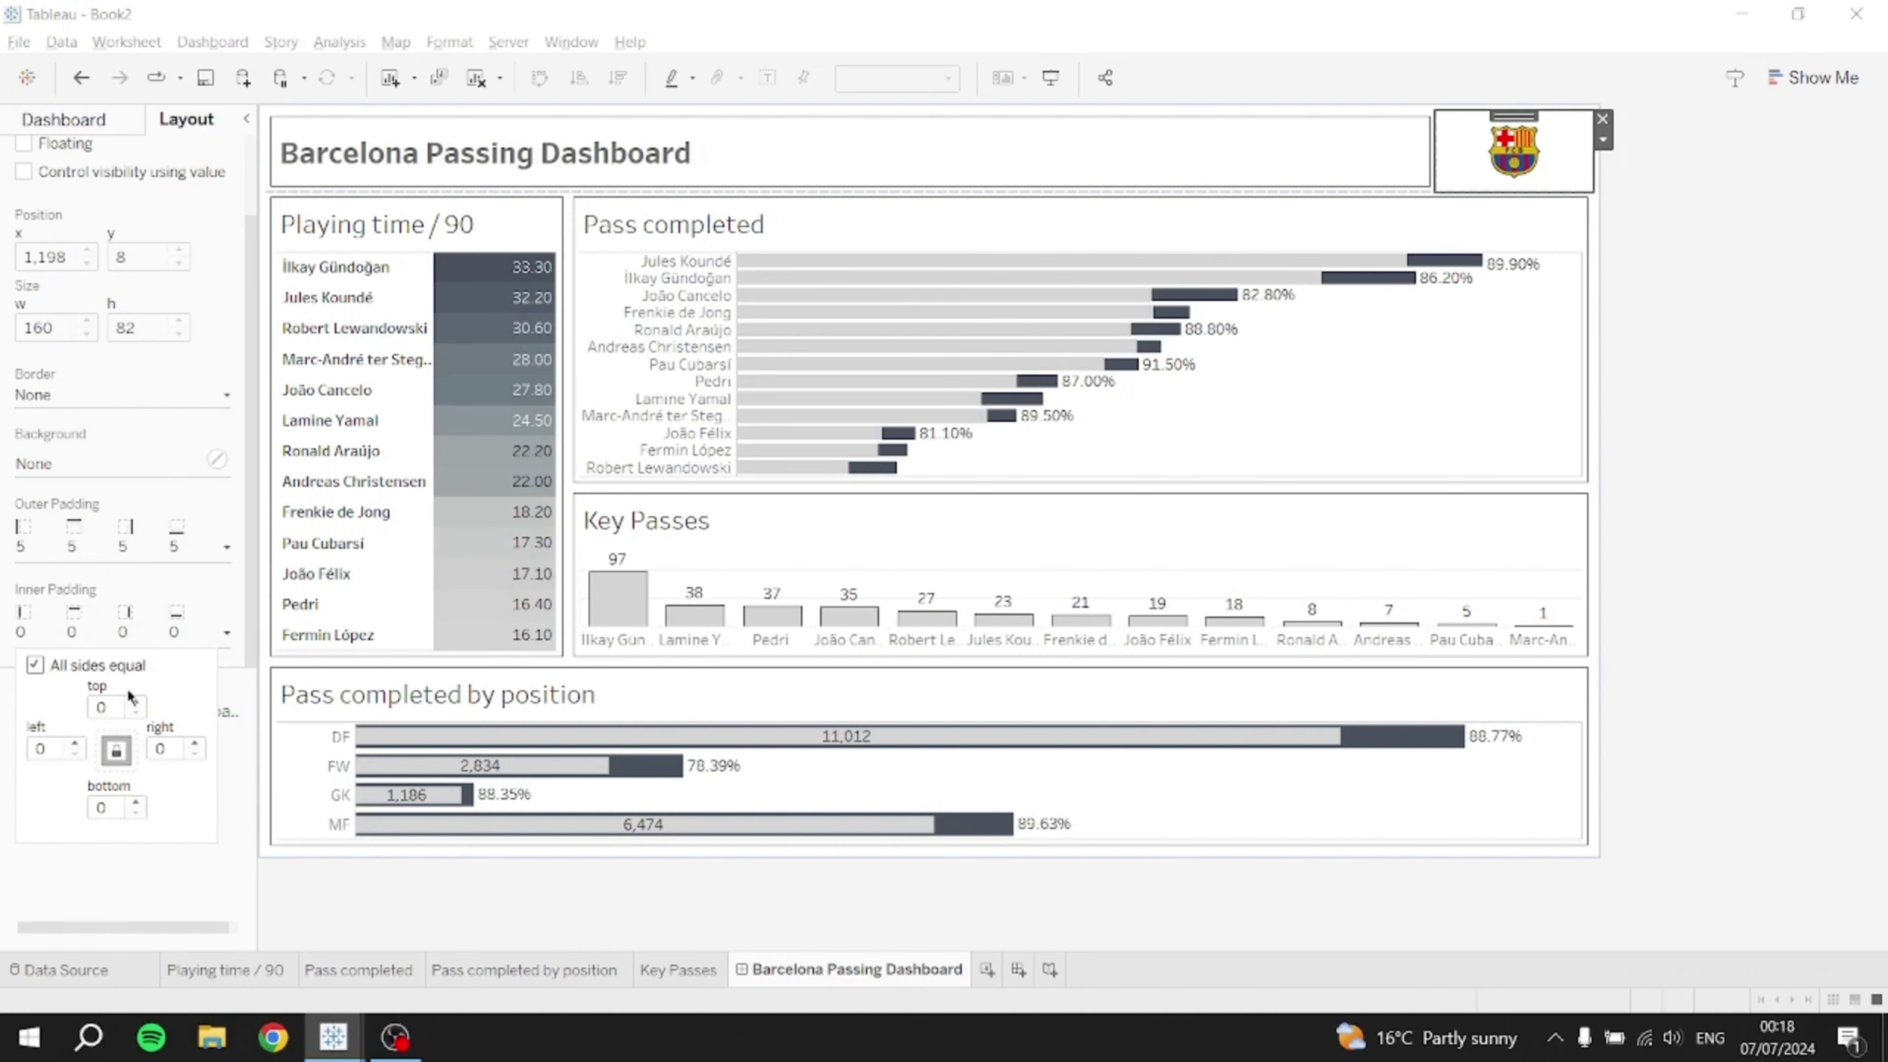
double_click(111, 704)
text(5)
click(1846, 741)
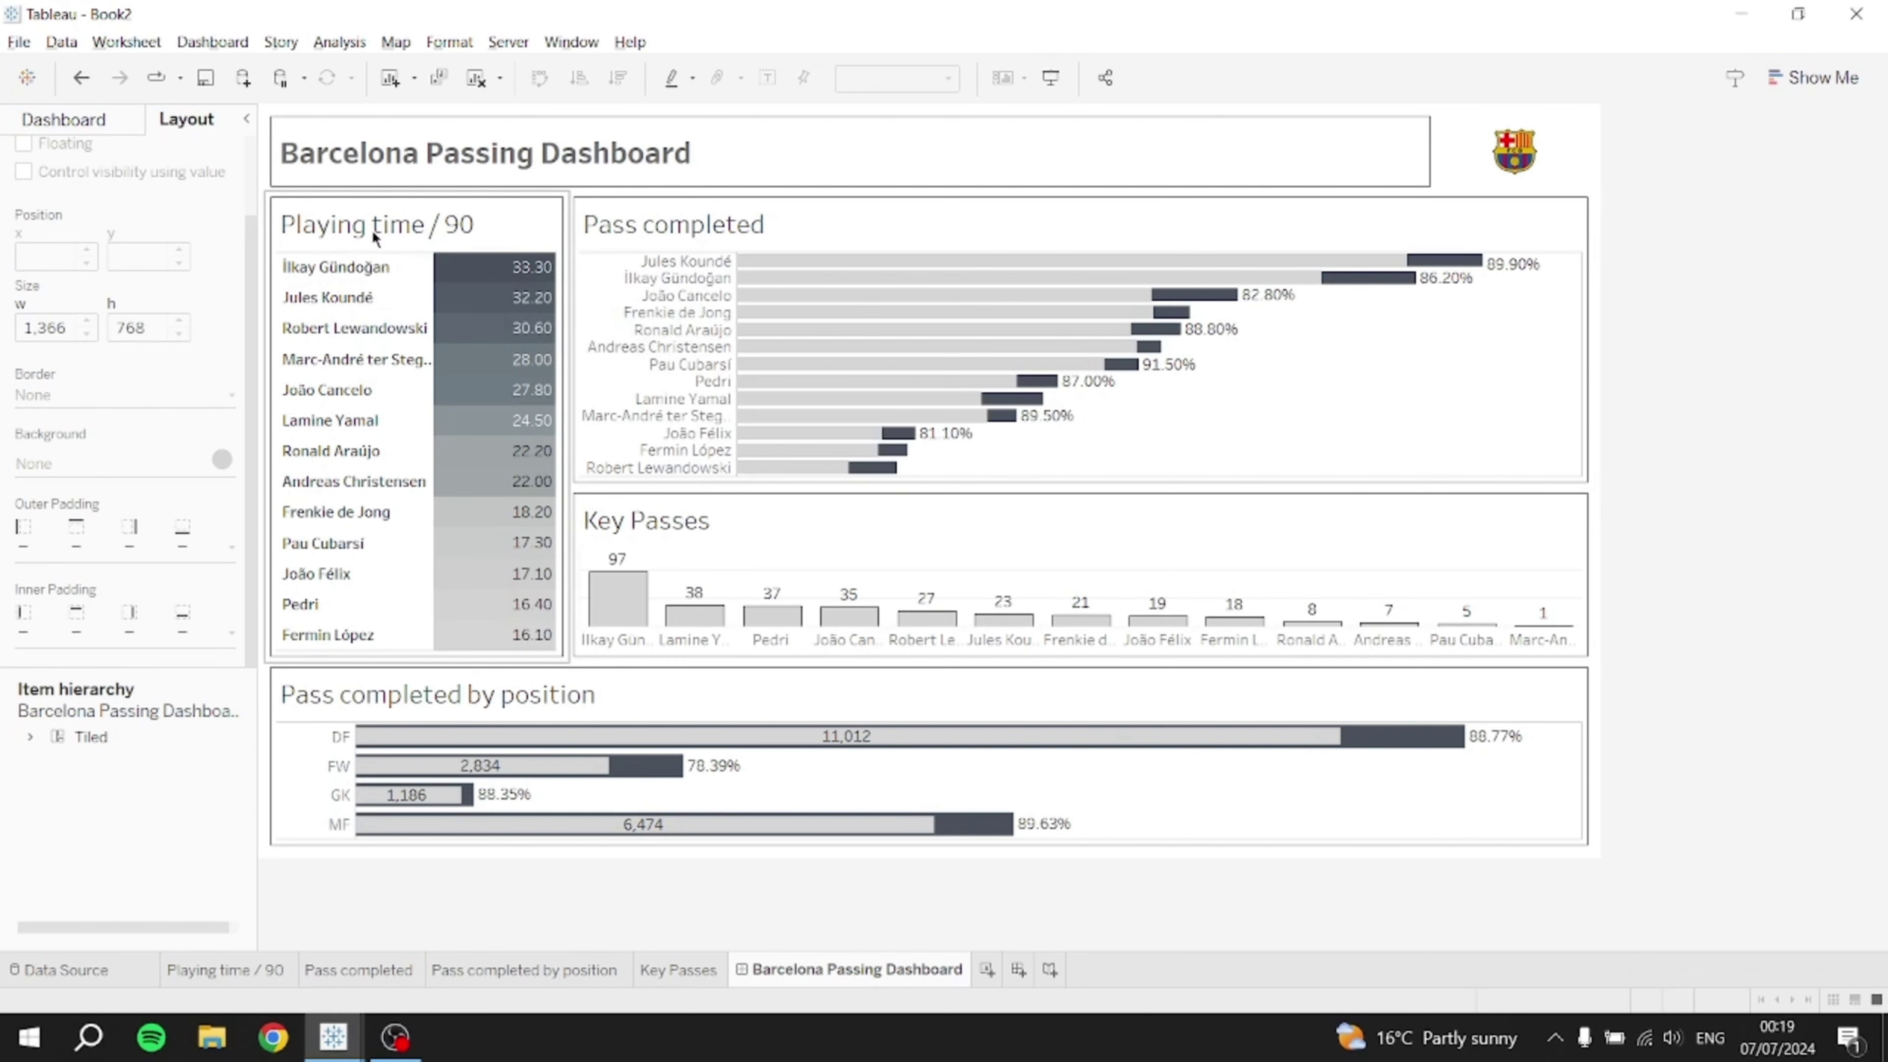
- Format the Pass completed sheet title as centred Tableau Bold text at size 11
double_click(696, 234)
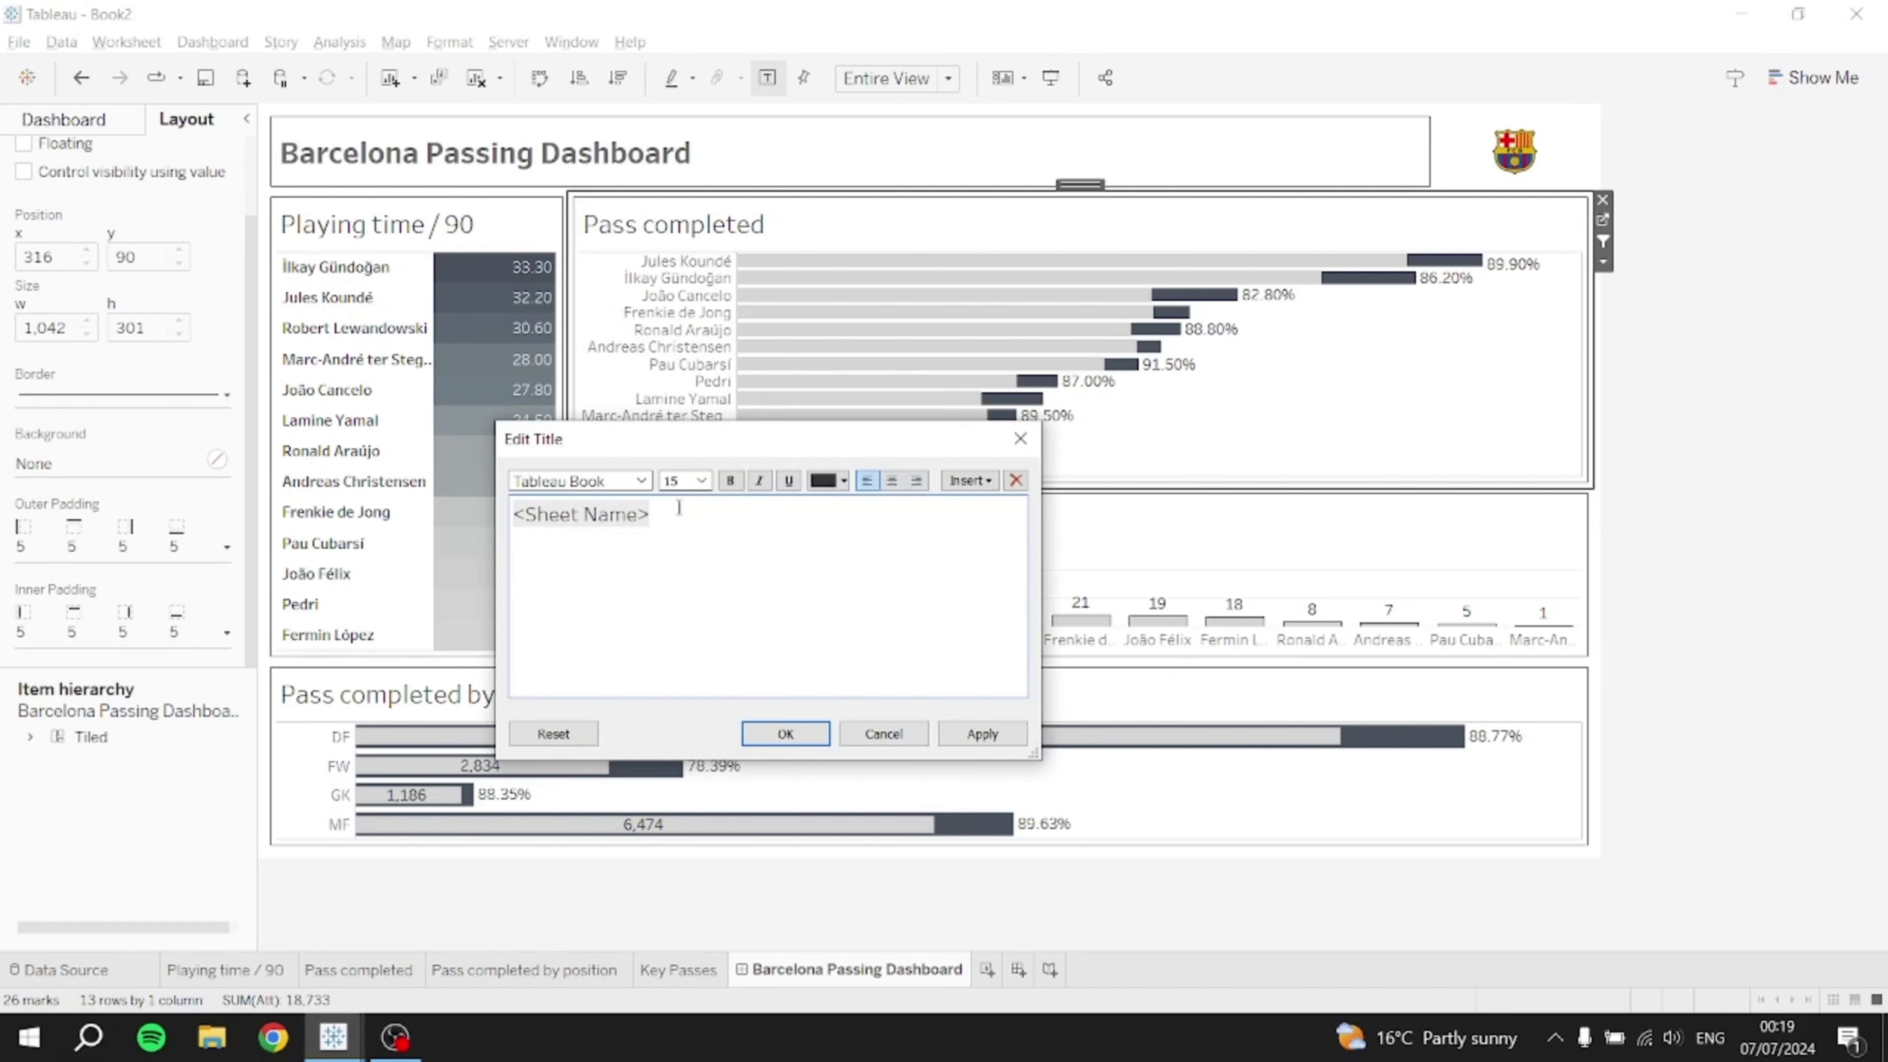
drag(667, 519, 335, 528)
click(894, 485)
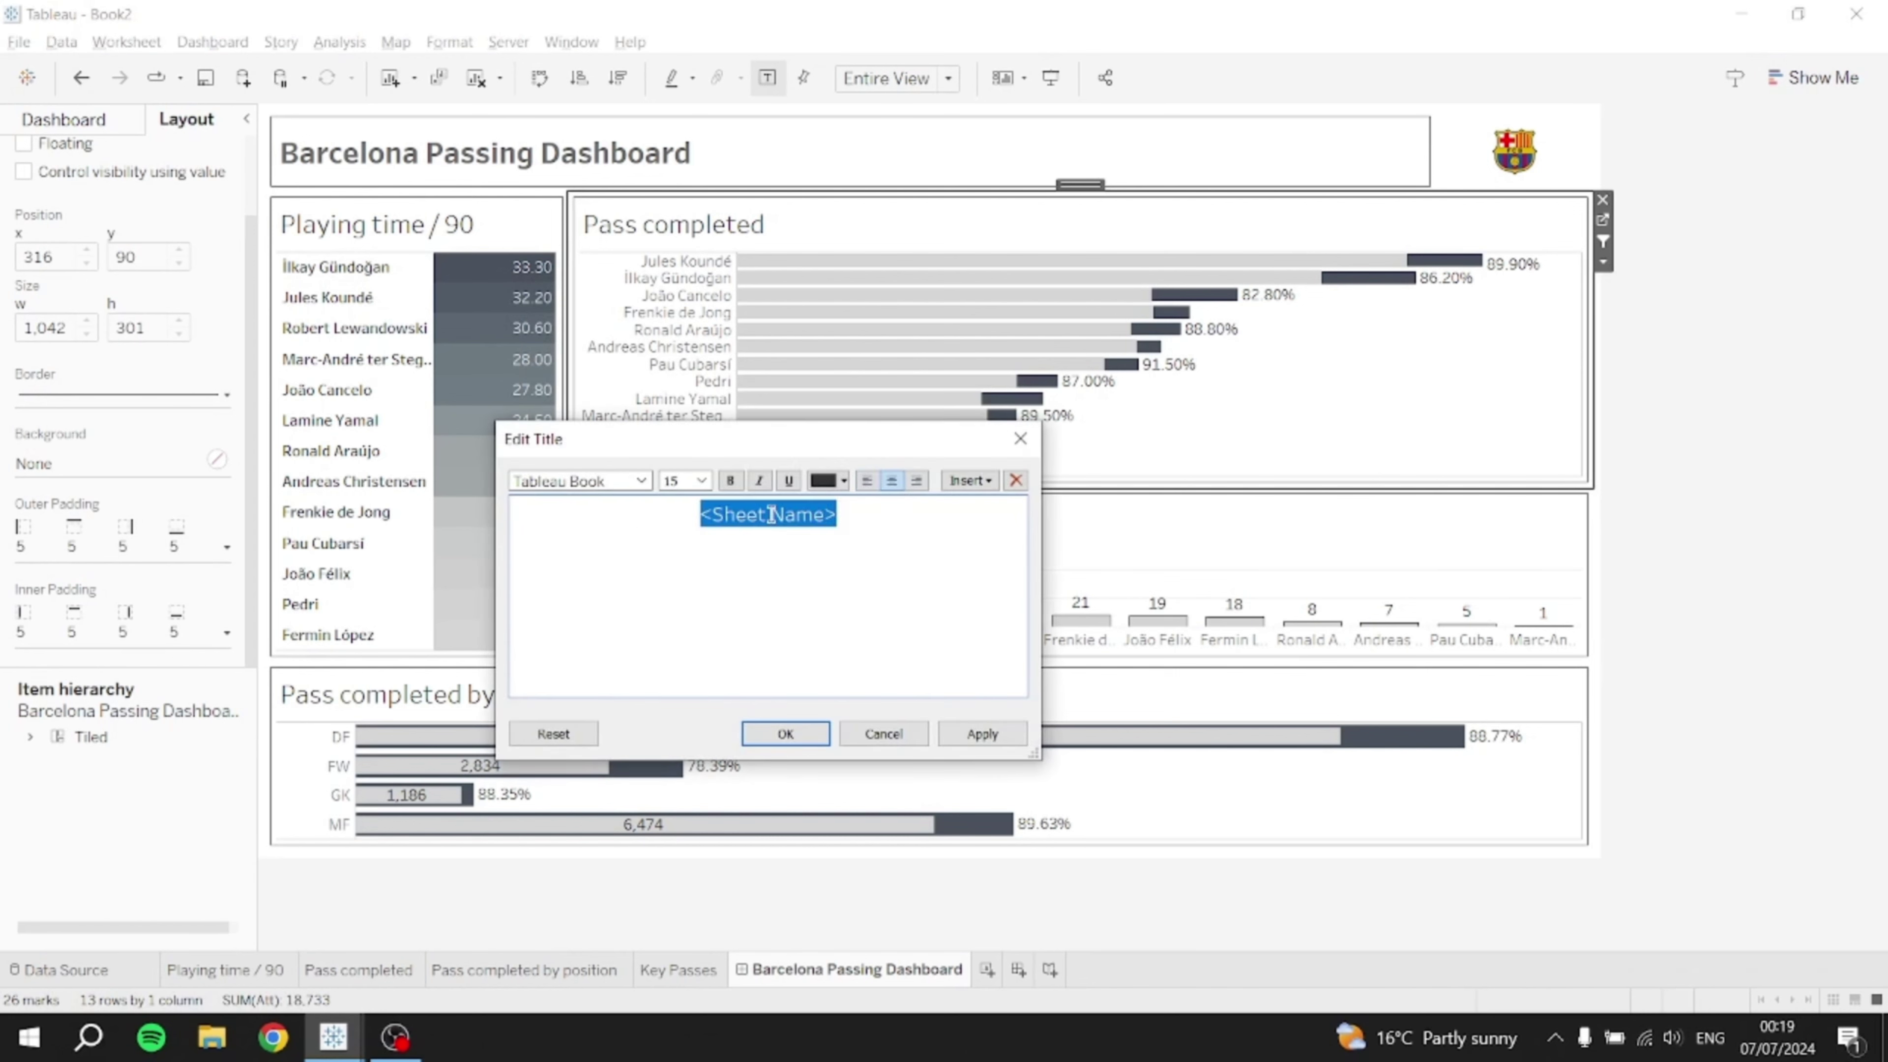
click(642, 486)
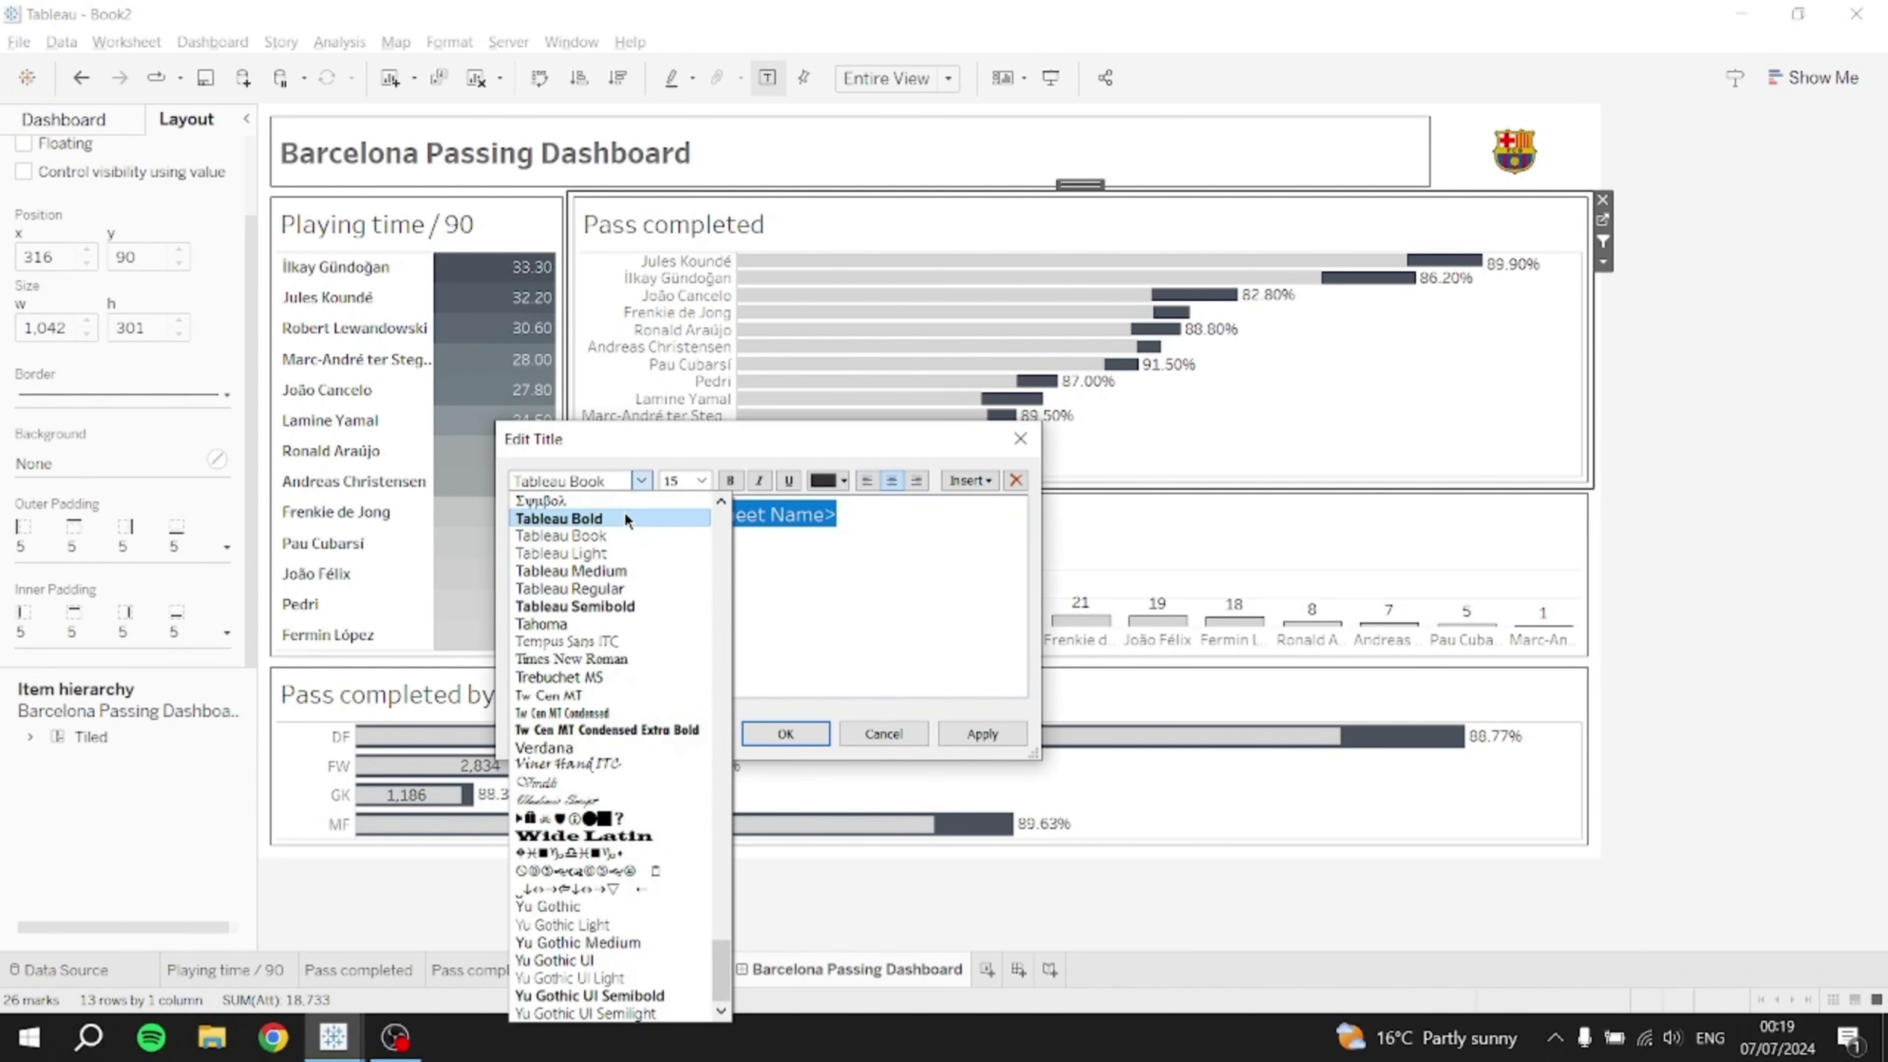
click(620, 523)
click(701, 486)
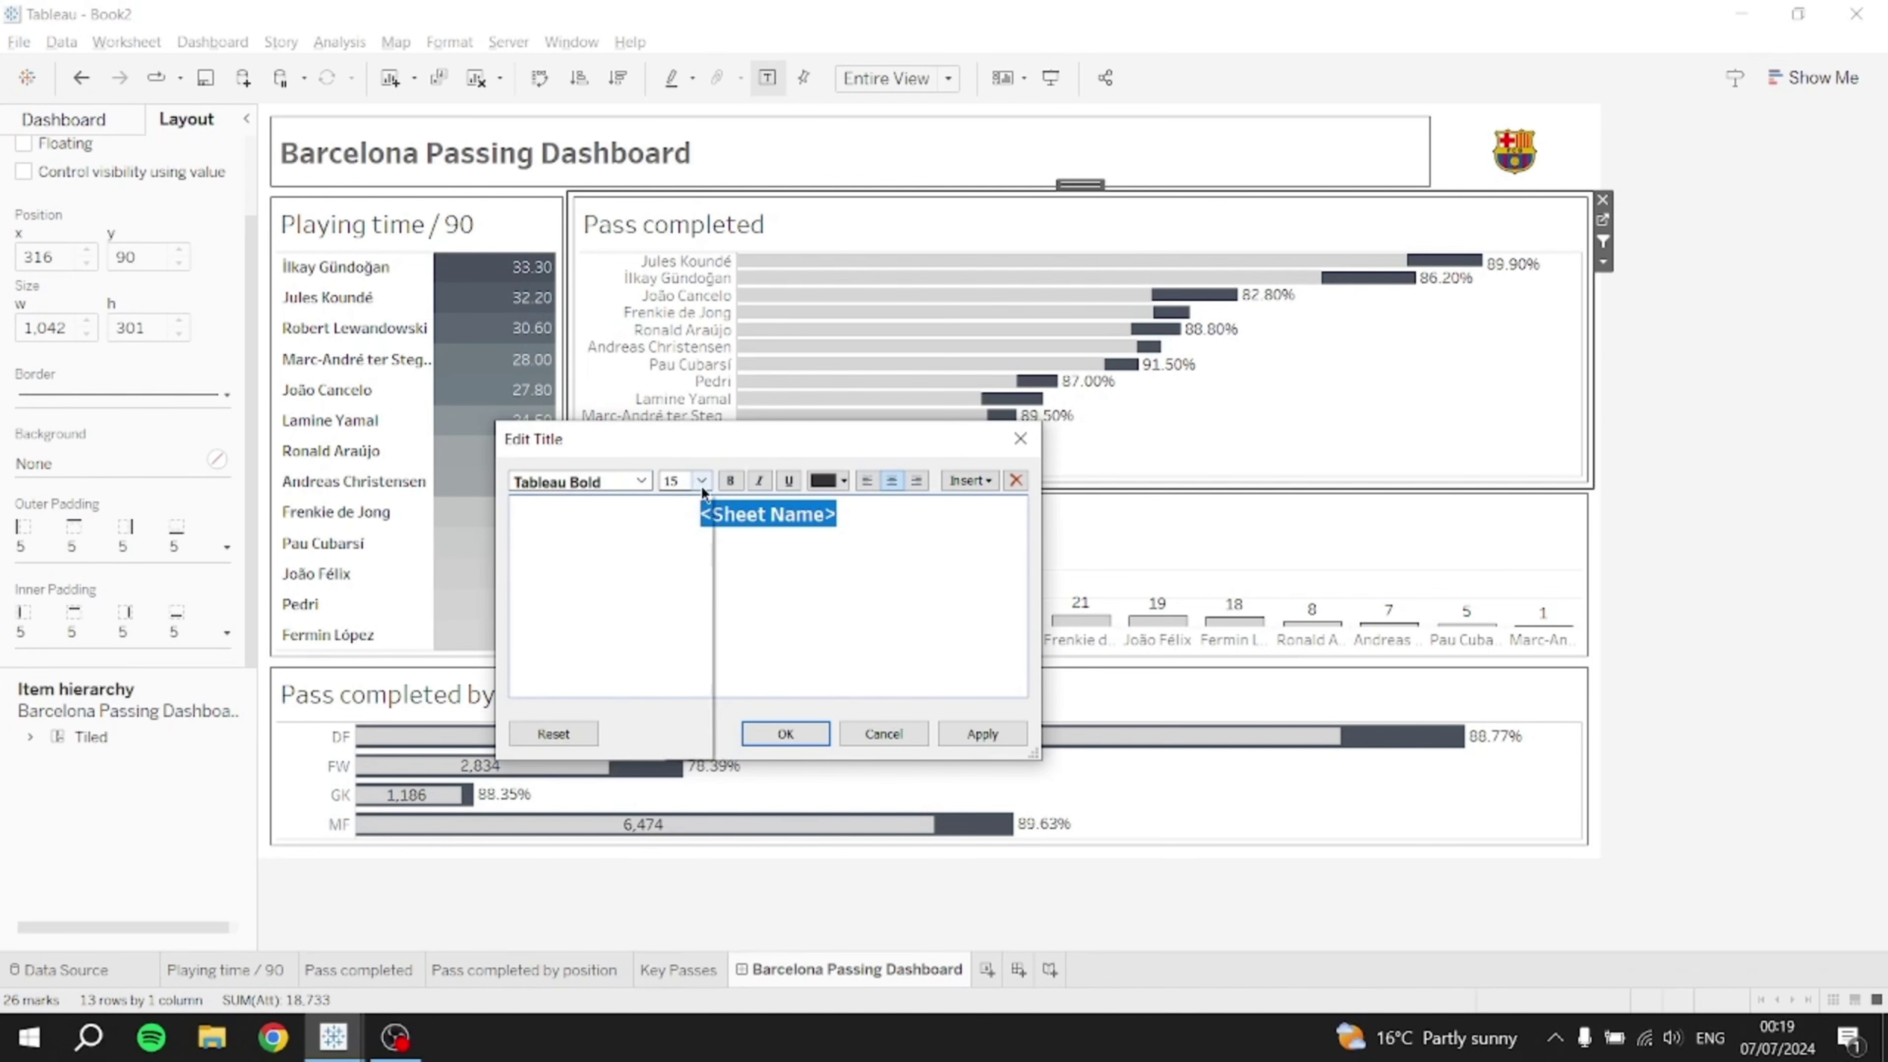
click(691, 530)
click(703, 483)
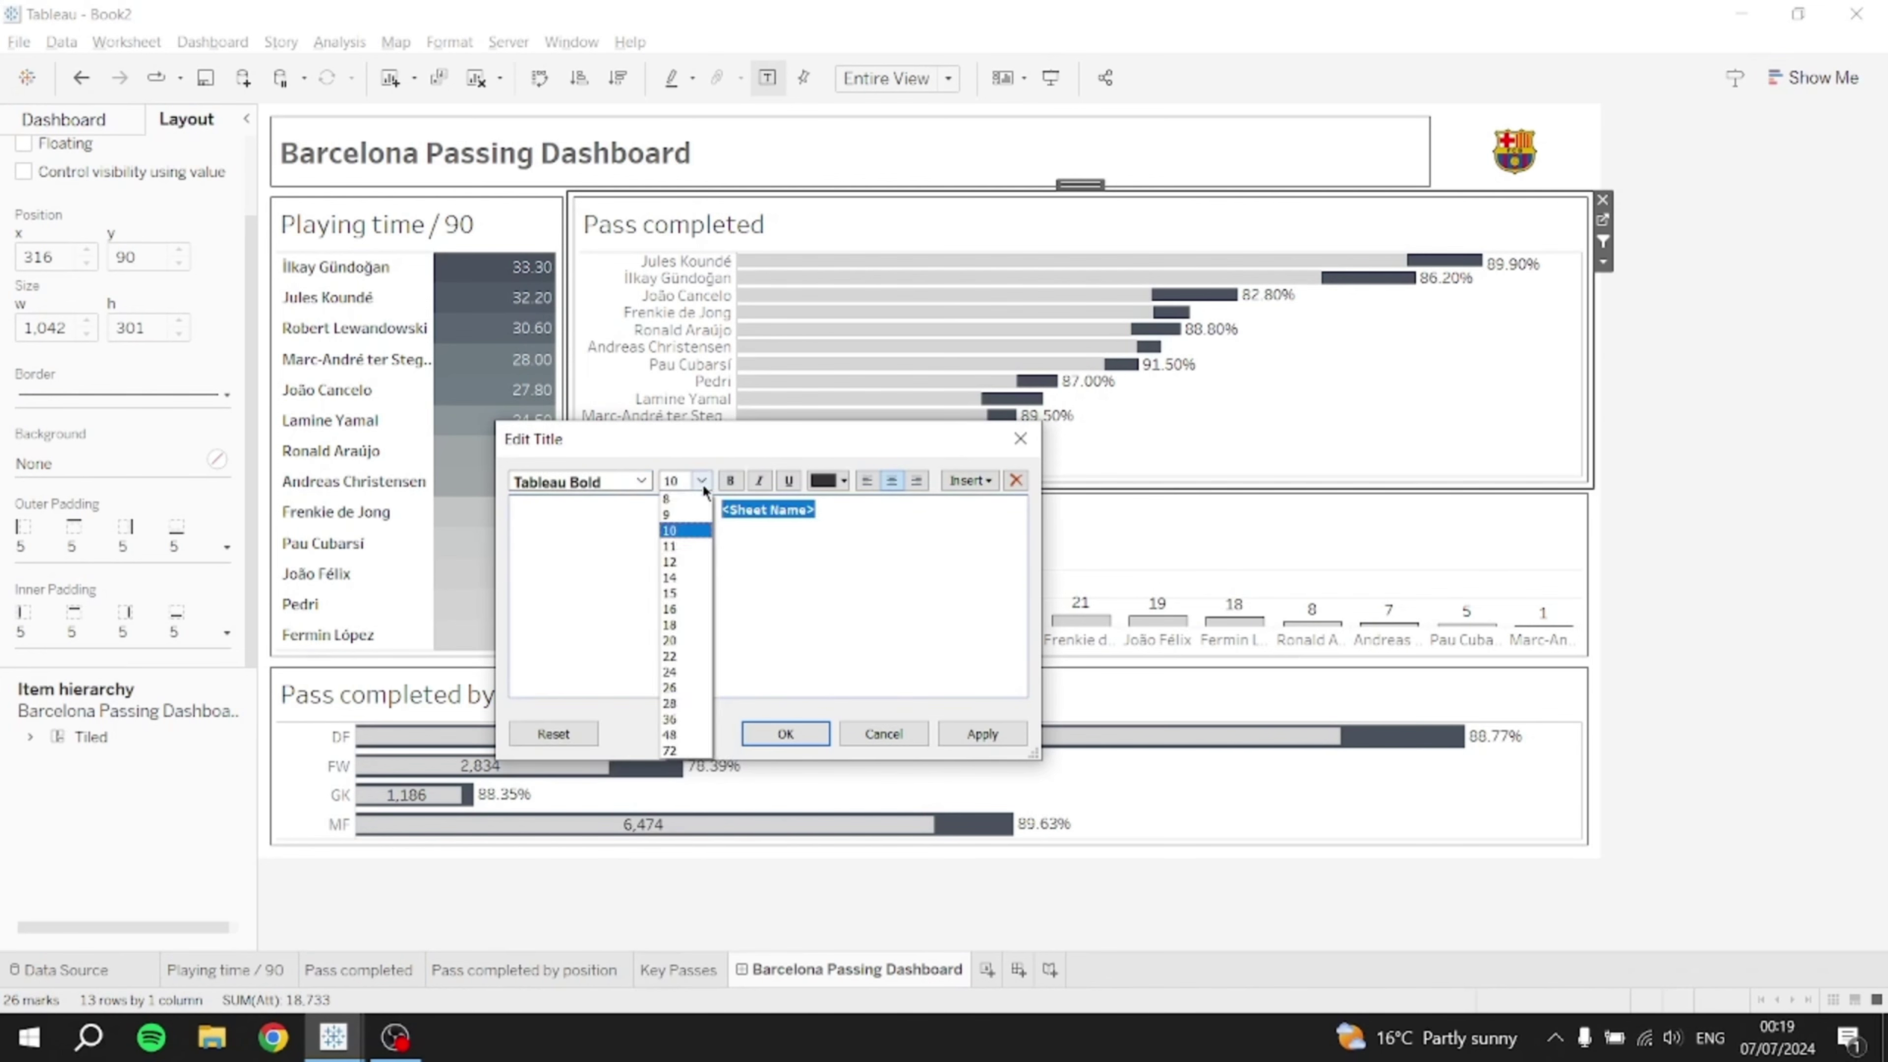
click(684, 547)
click(980, 735)
click(786, 736)
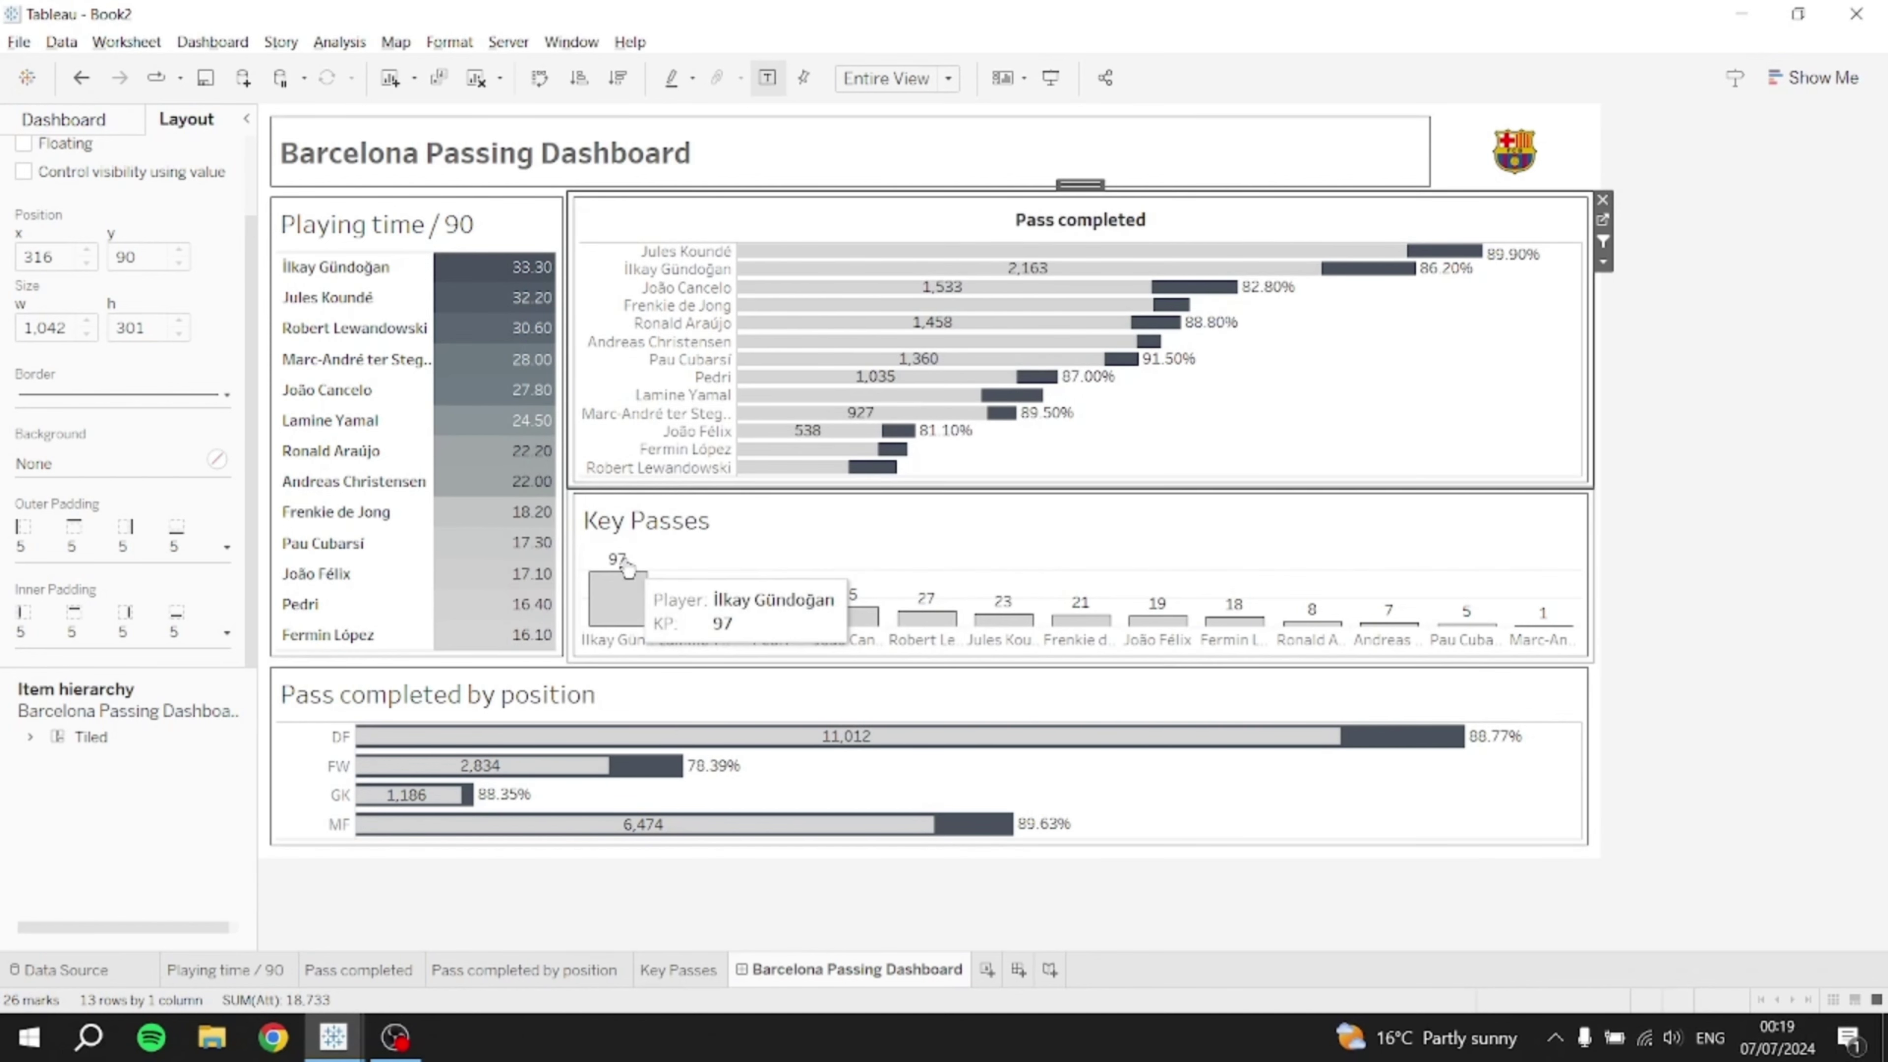
- Format the Key Passes sheet title as centred Tableau Bold text at size 11
double_click(691, 528)
drag(692, 531, 581, 473)
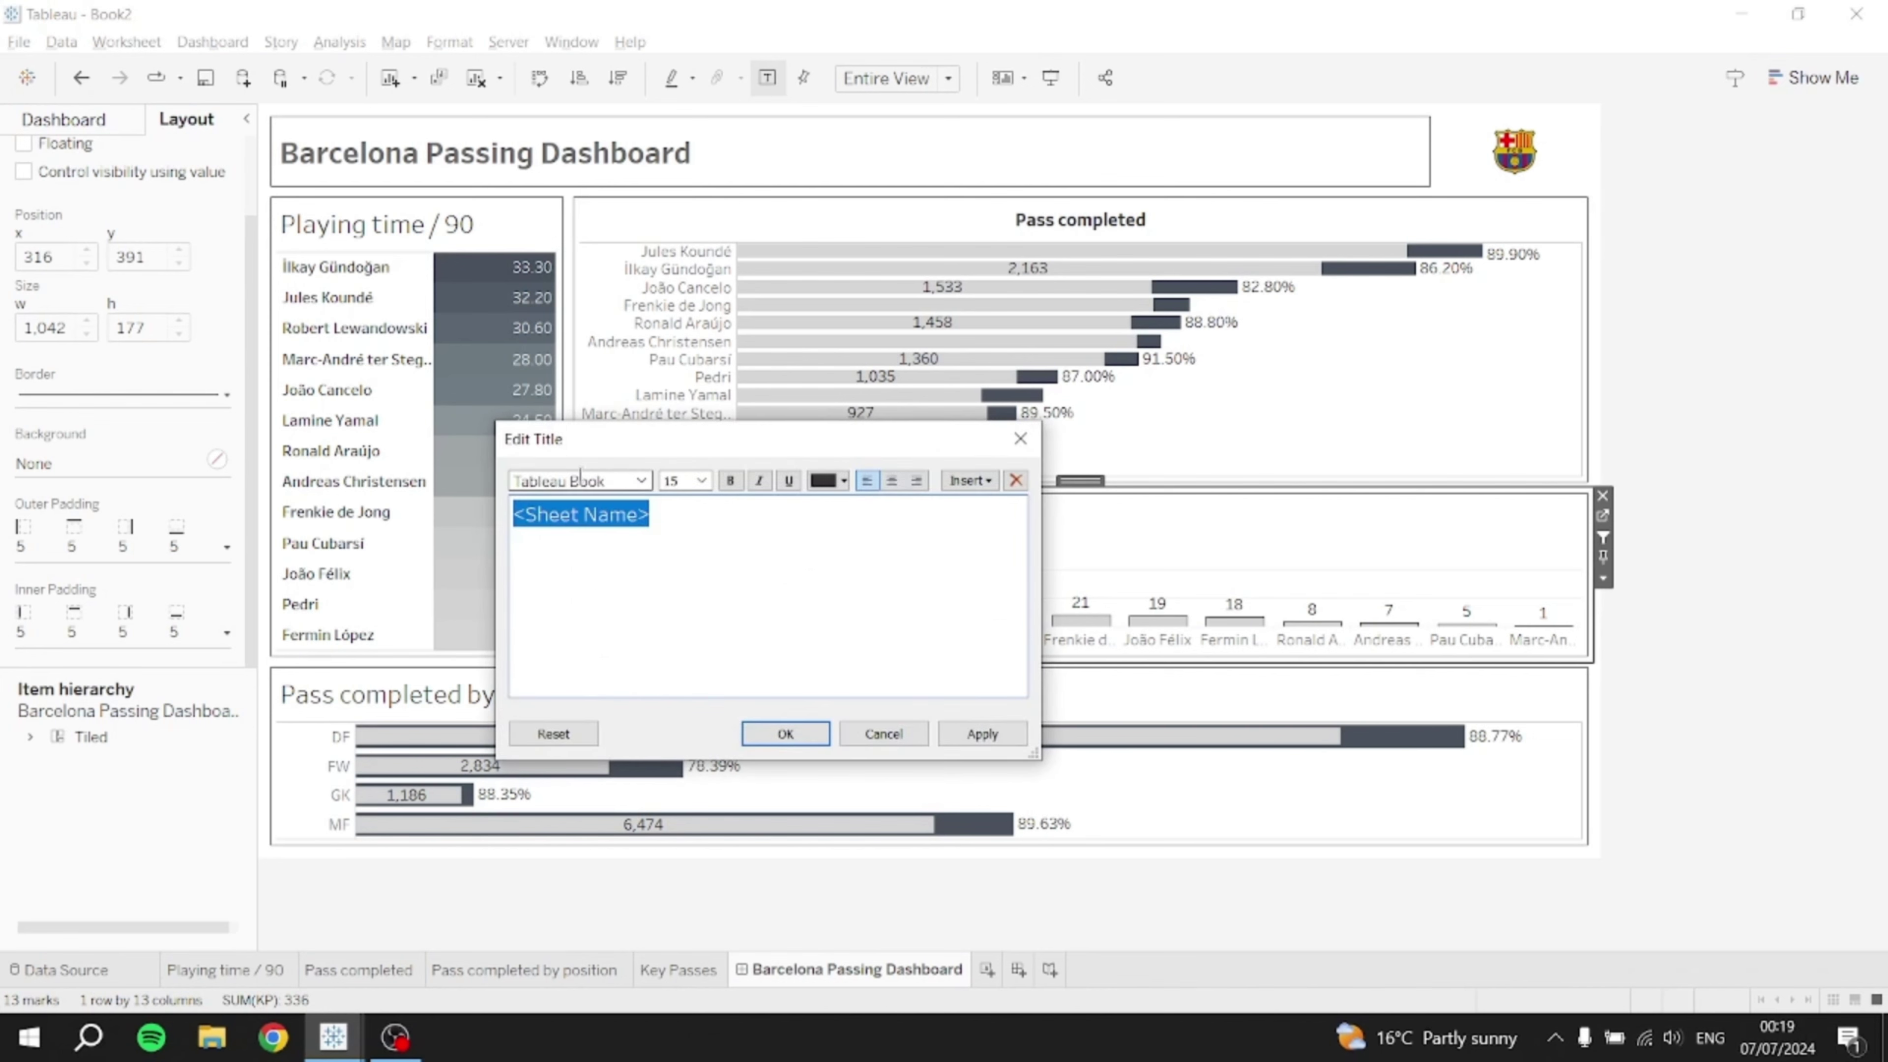
click(640, 480)
click(566, 530)
click(701, 480)
click(684, 558)
click(892, 480)
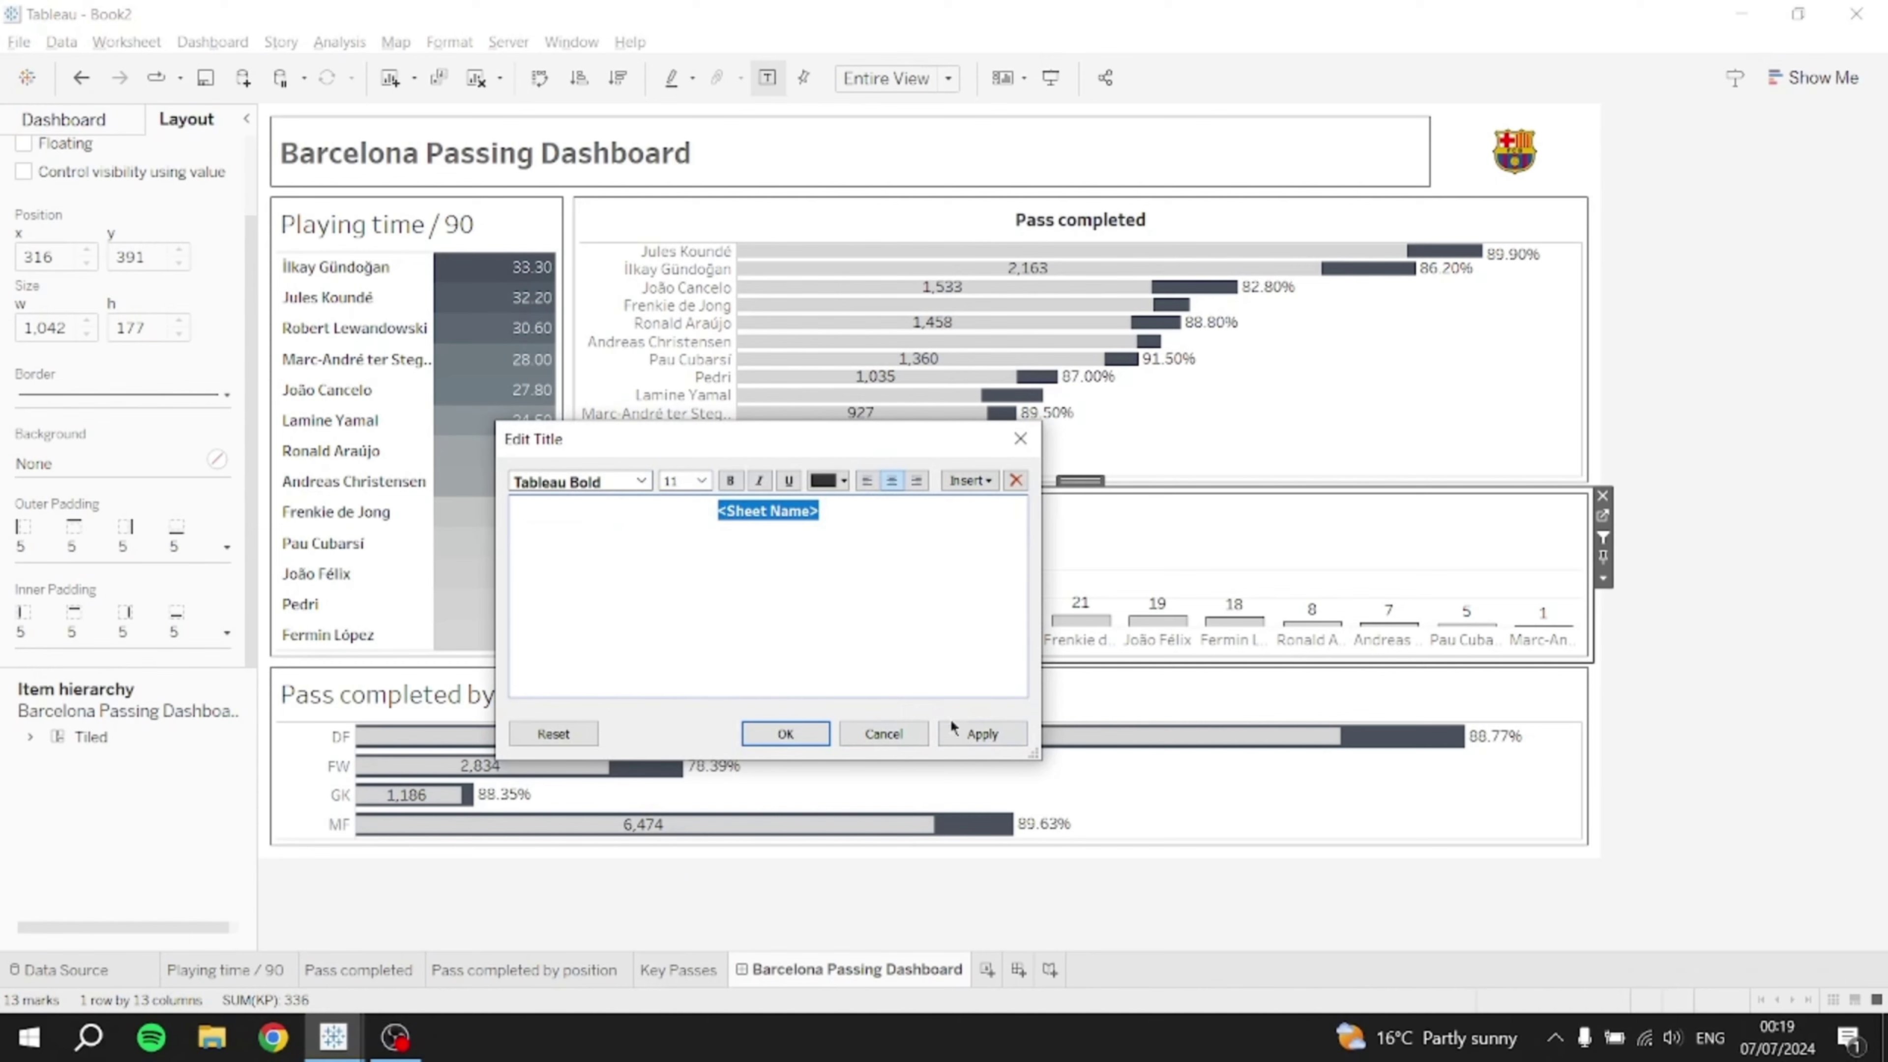
click(956, 730)
click(785, 734)
- Format the Pass completed by position sheet title as centred Tableau Bold text at size 11
double_click(601, 708)
drag(702, 553, 694, 493)
click(892, 480)
click(702, 480)
click(684, 558)
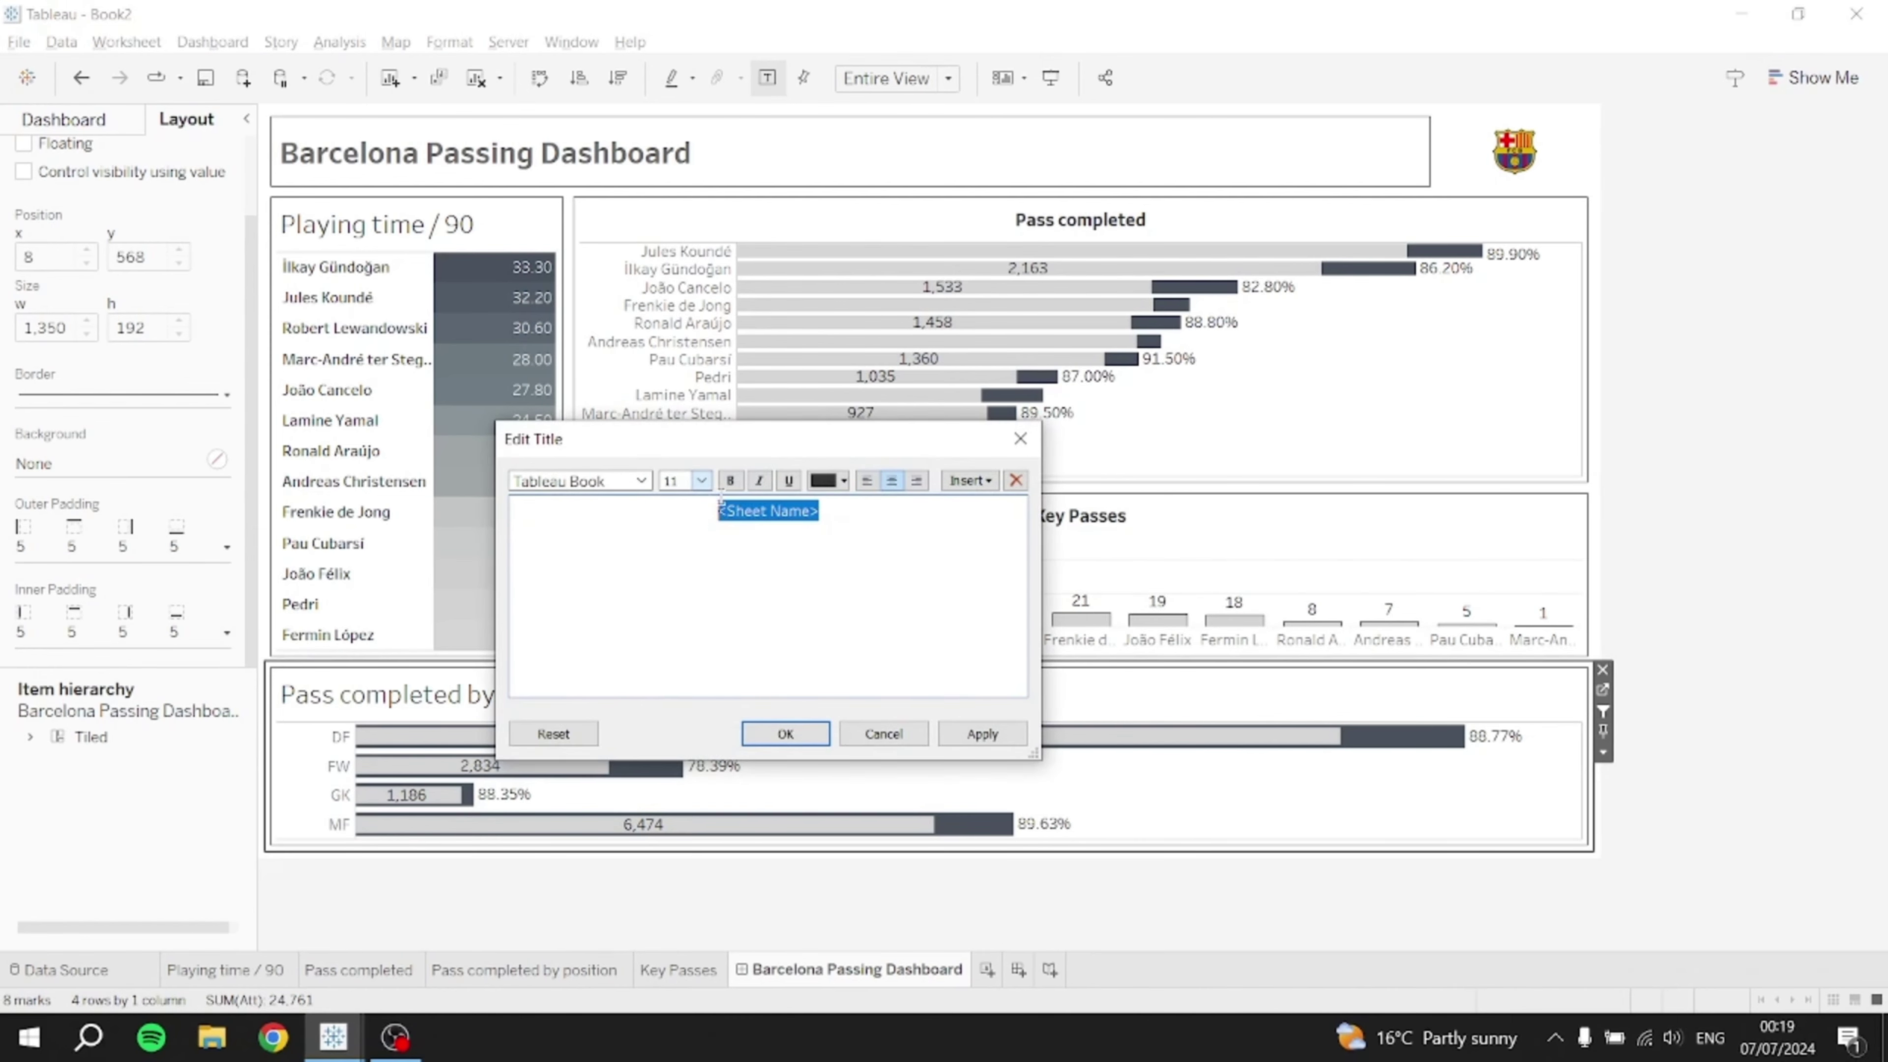
click(640, 480)
click(594, 534)
click(786, 734)
- Format the Playing time / 90 sheet title as centred Tableau Bold text at size 11
double_click(446, 223)
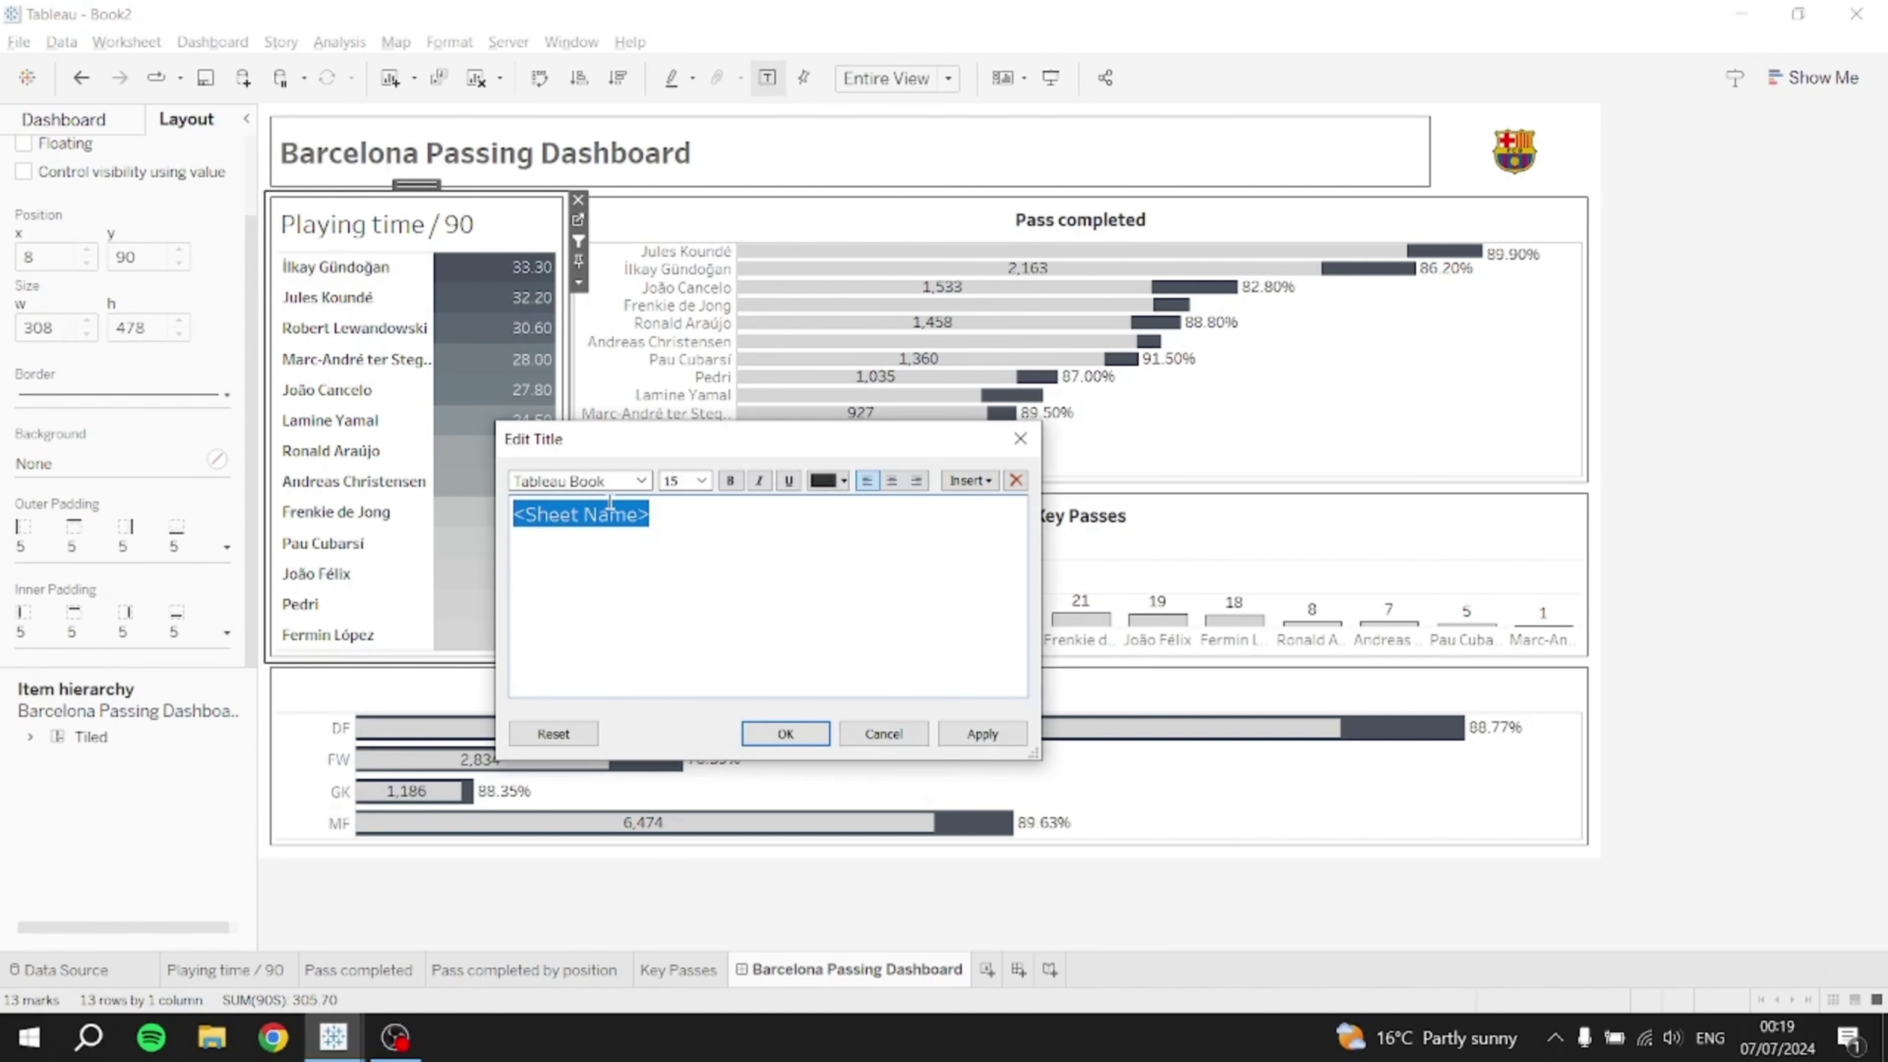
click(684, 558)
click(641, 480)
click(624, 521)
click(891, 481)
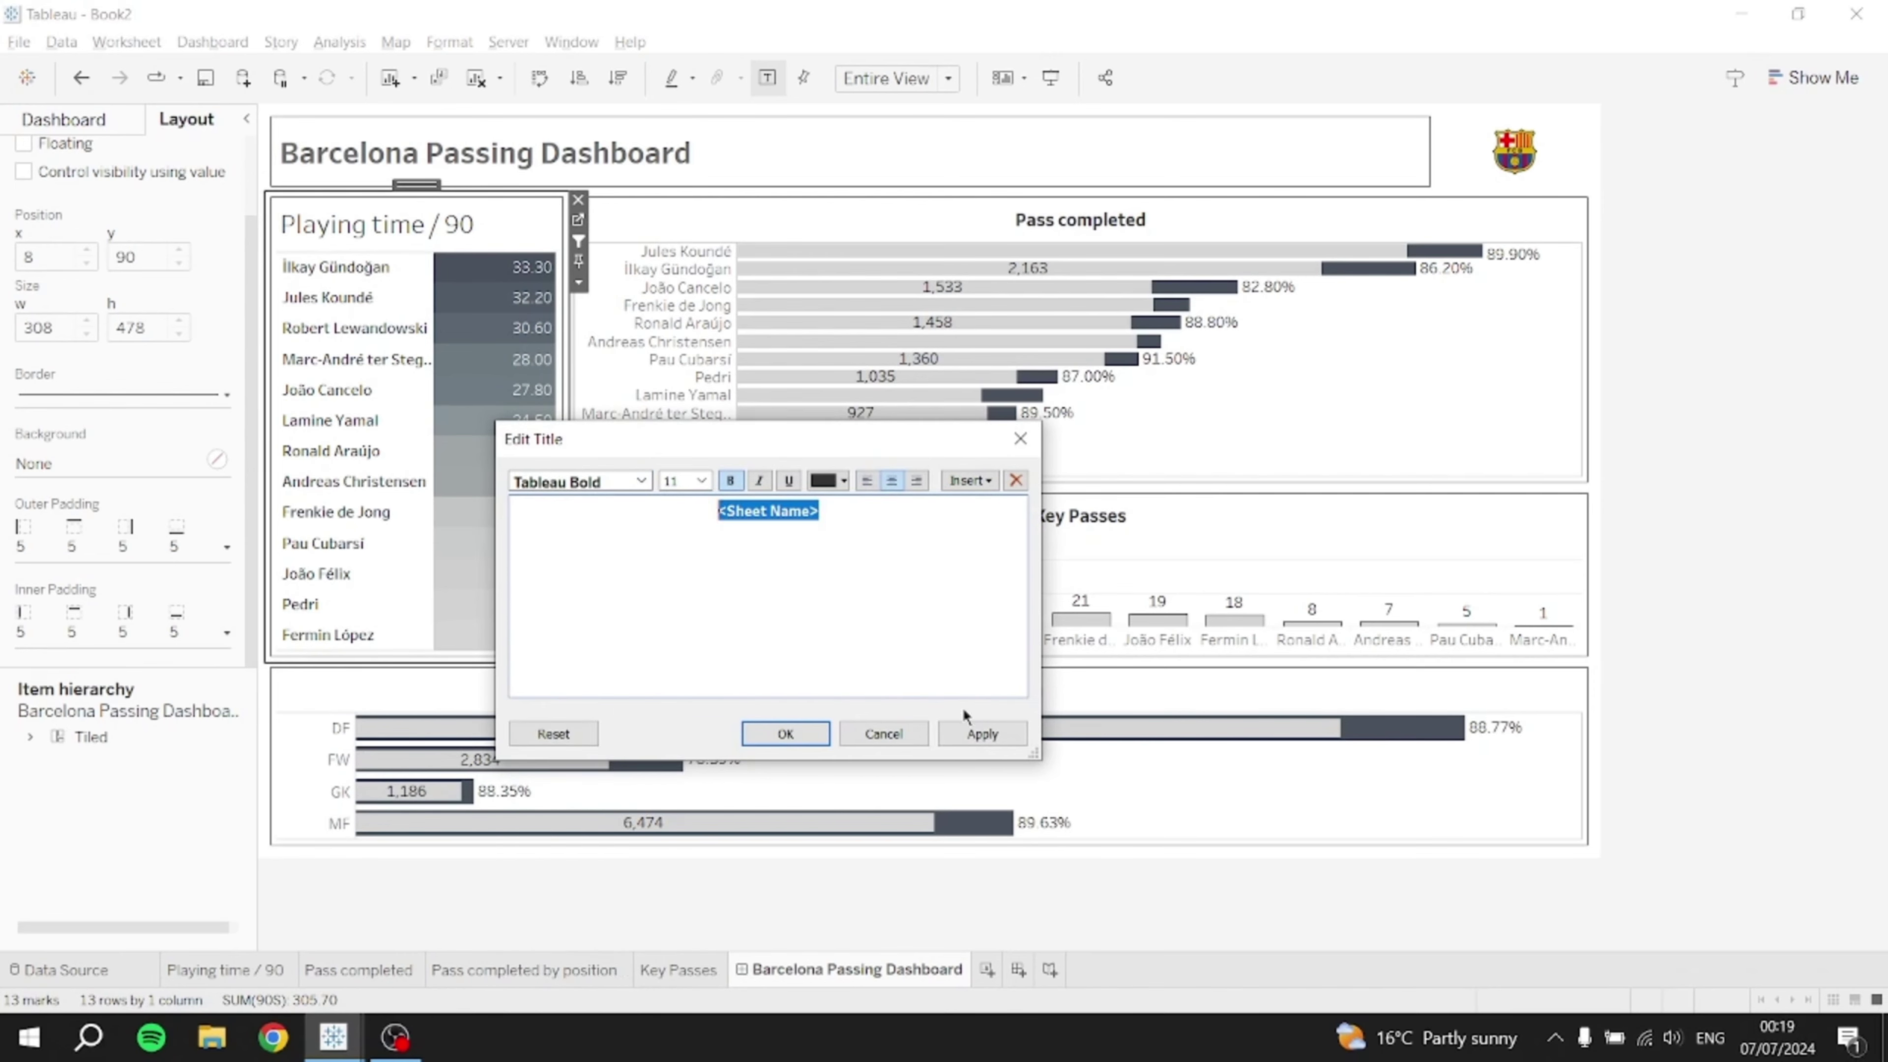
click(970, 728)
click(785, 734)
click(1798, 550)
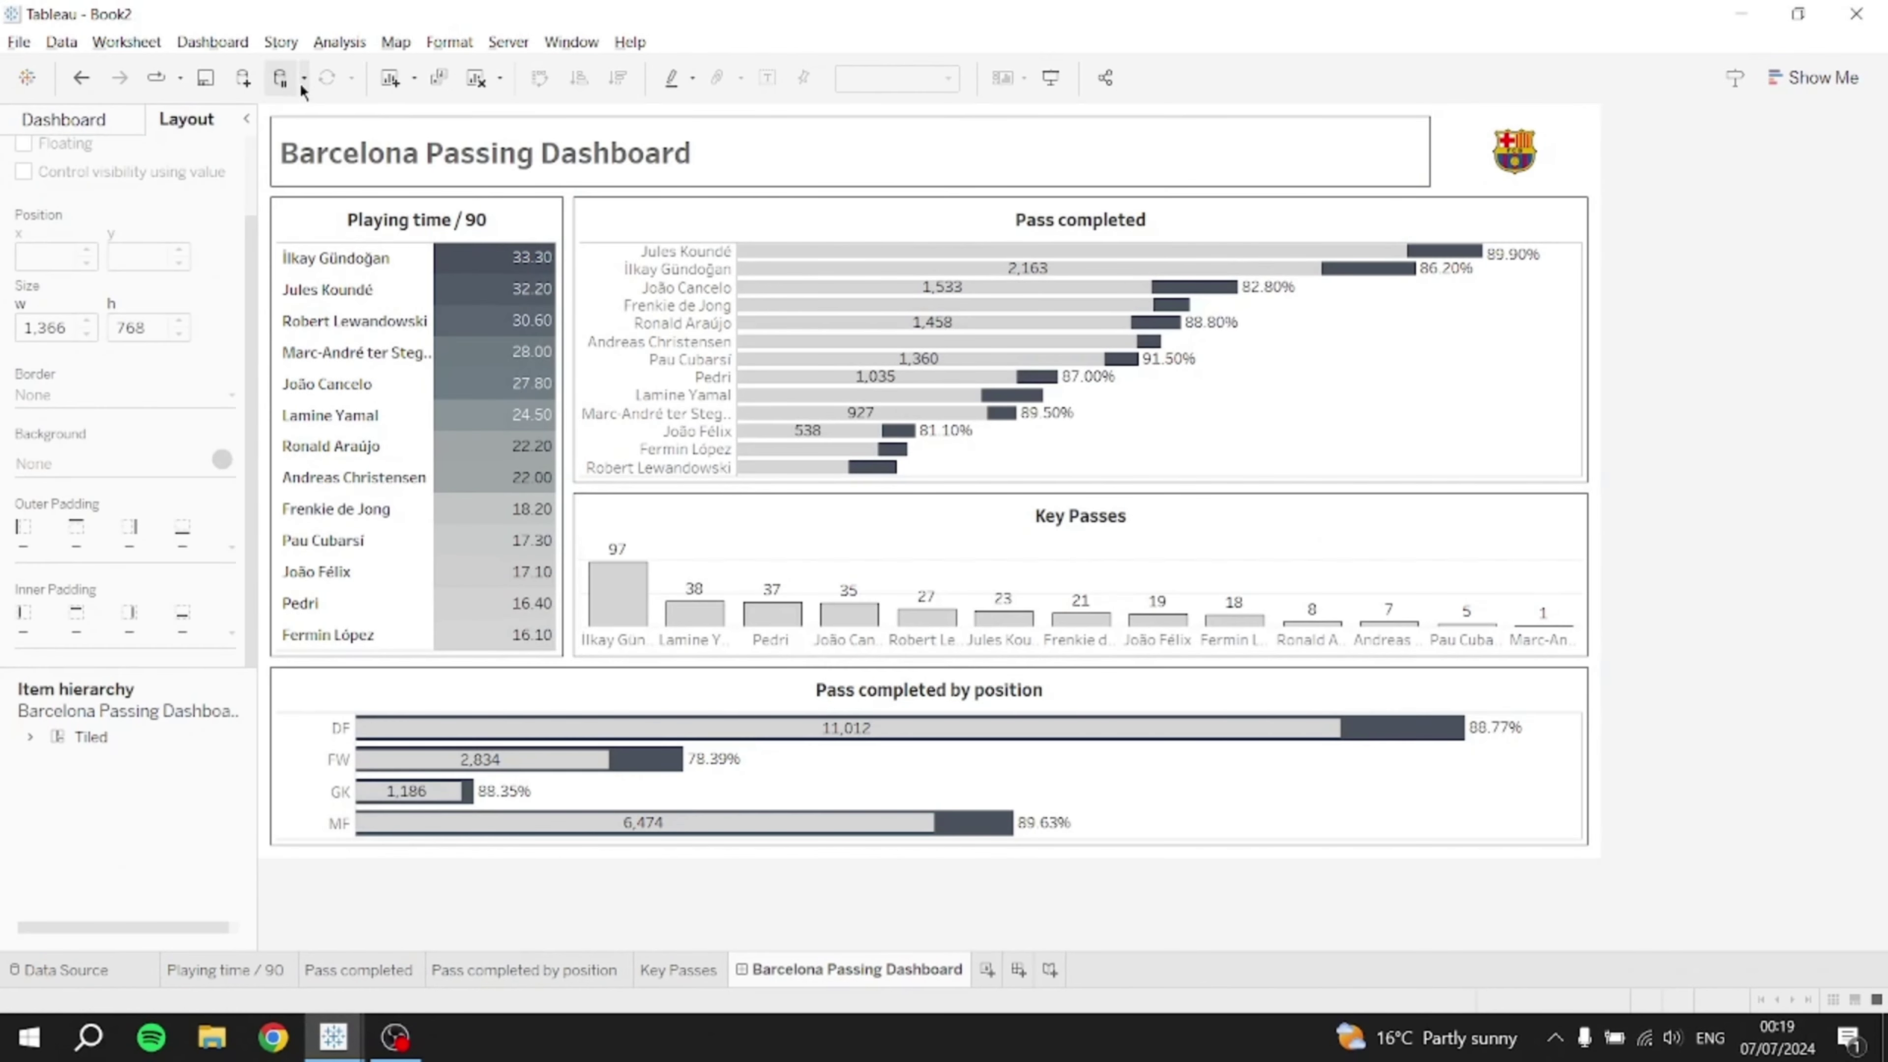
- Set the dashboard's default shading to light grey
click(200, 41)
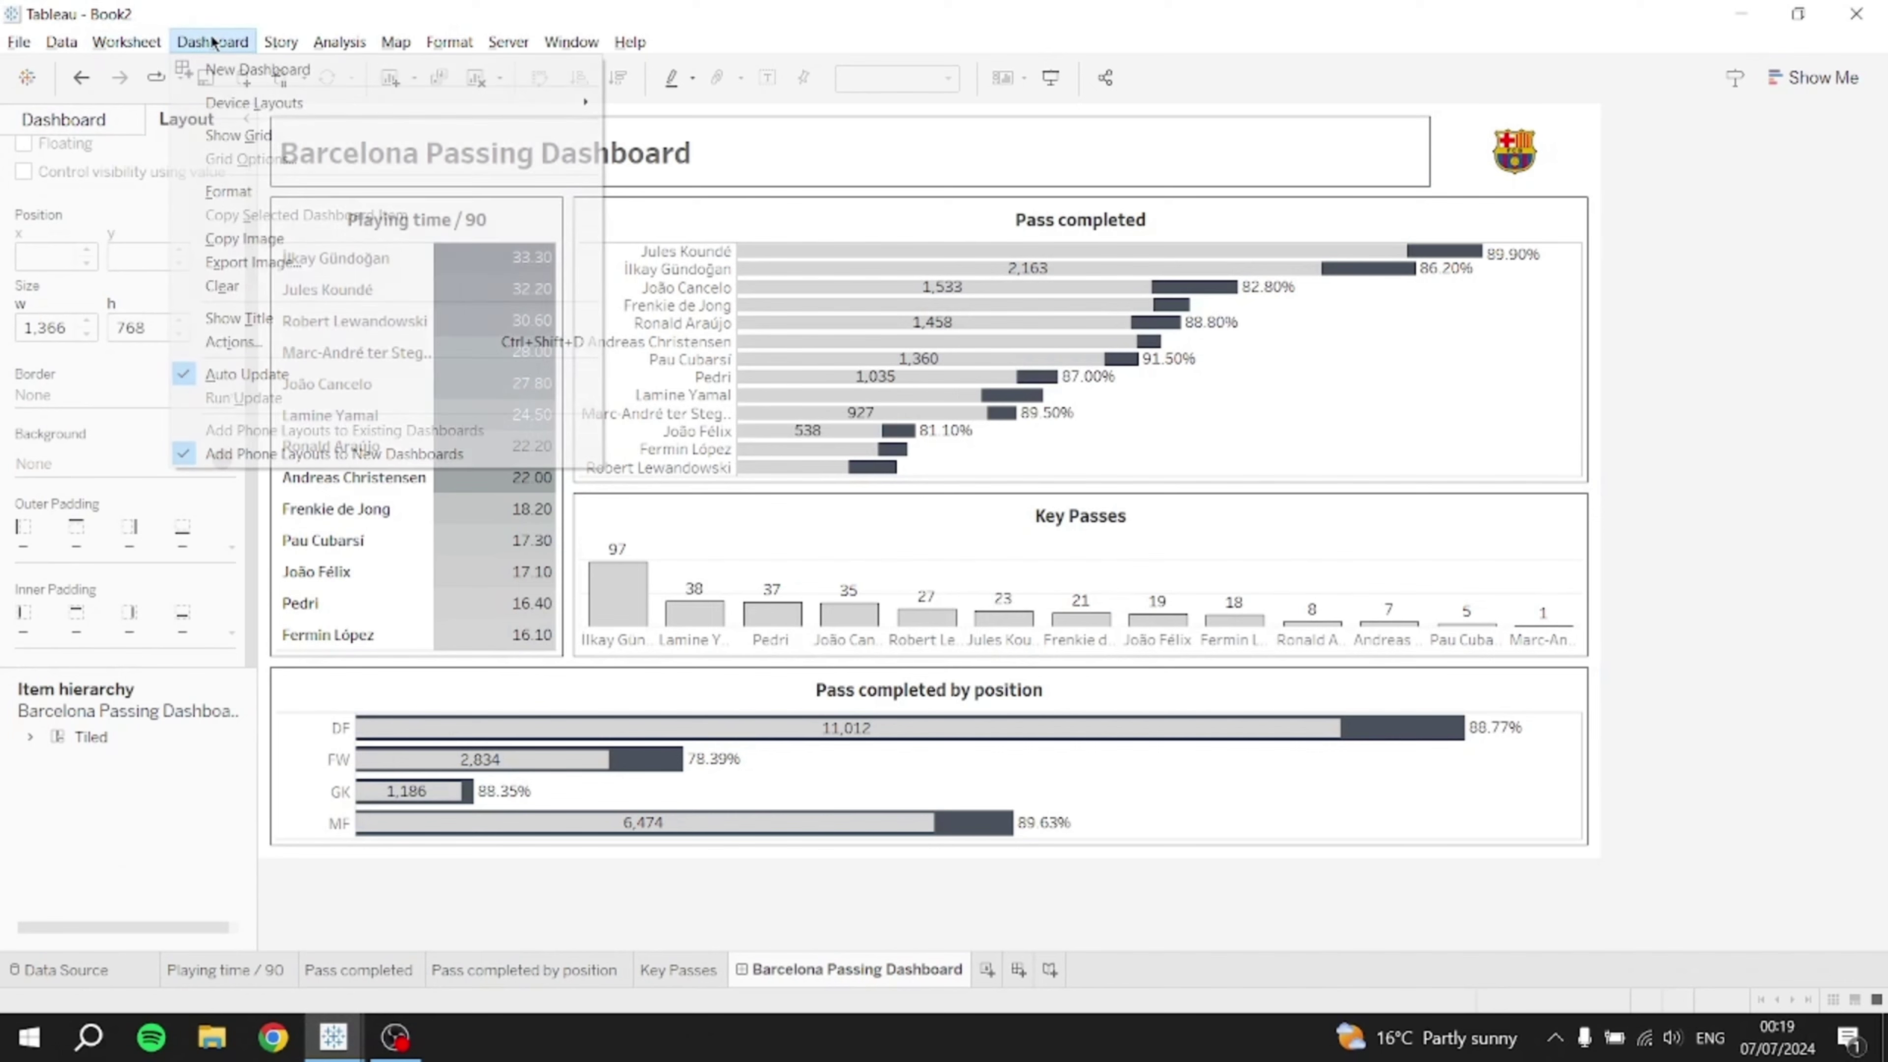
click(230, 192)
click(229, 193)
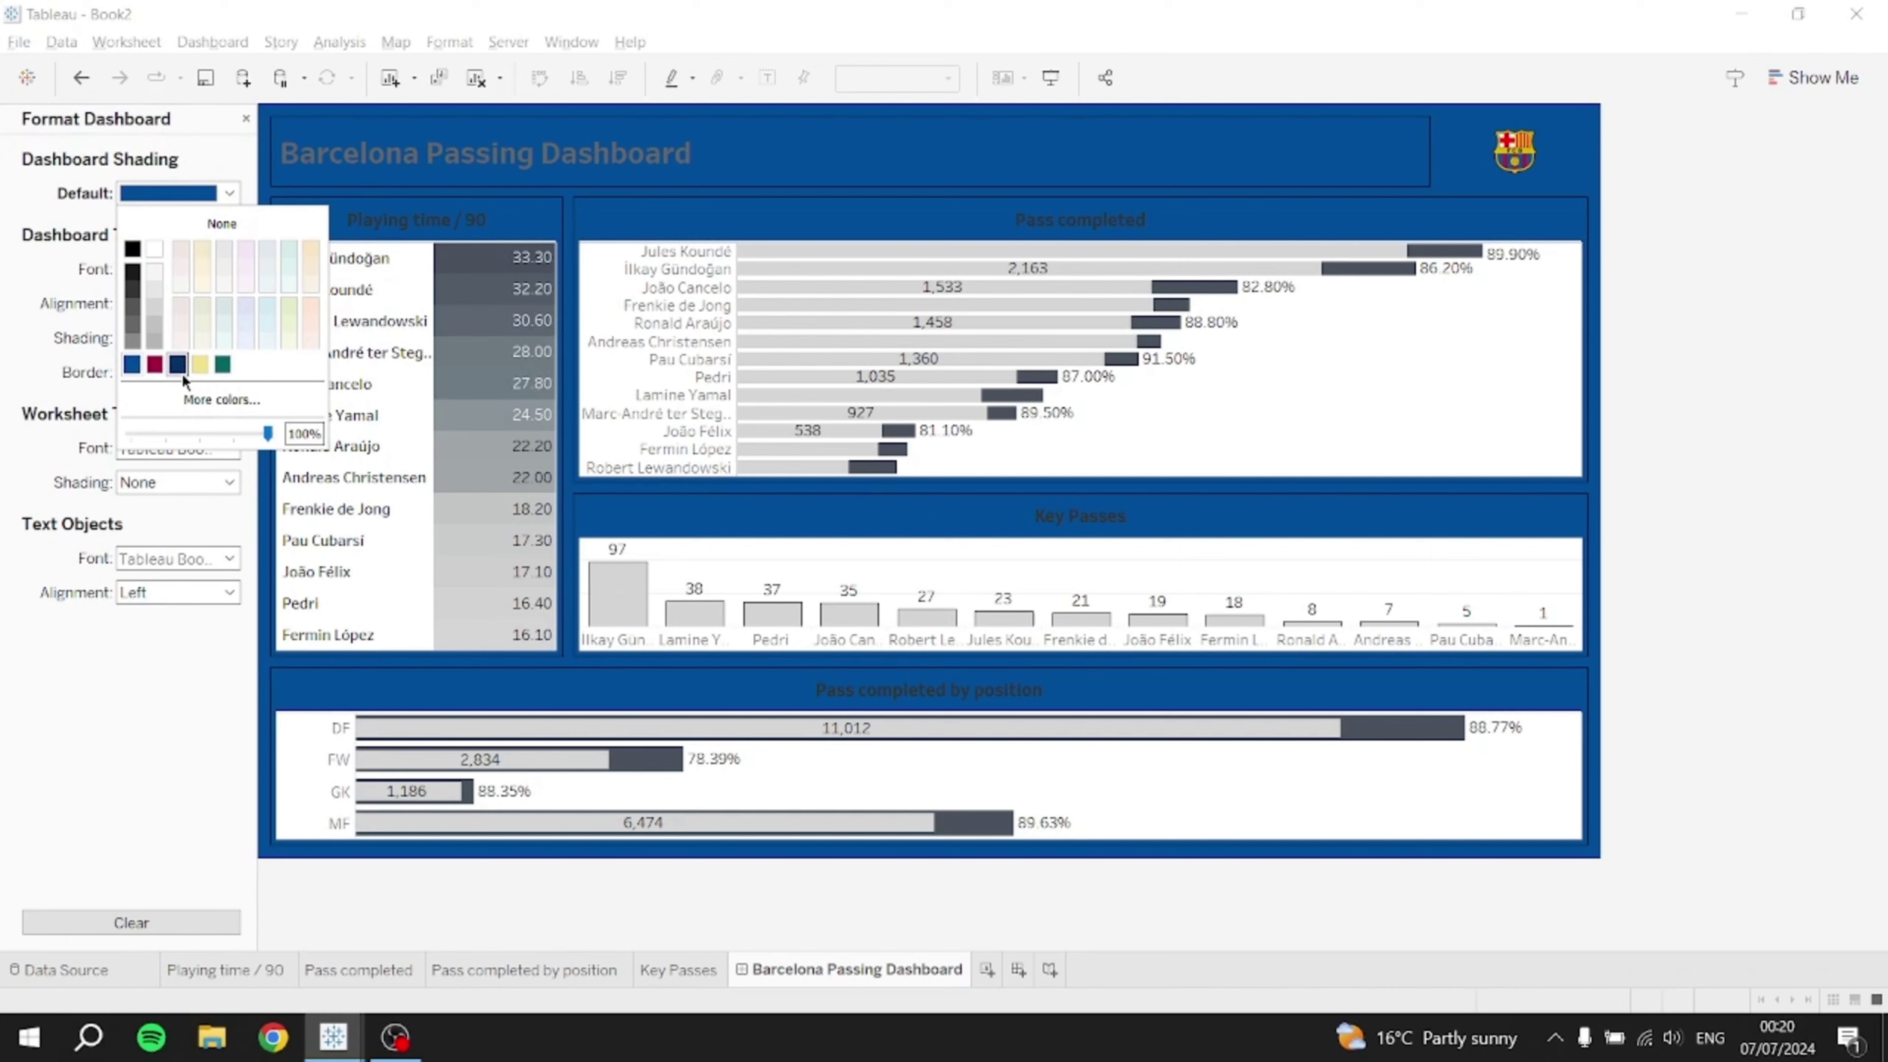
click(200, 364)
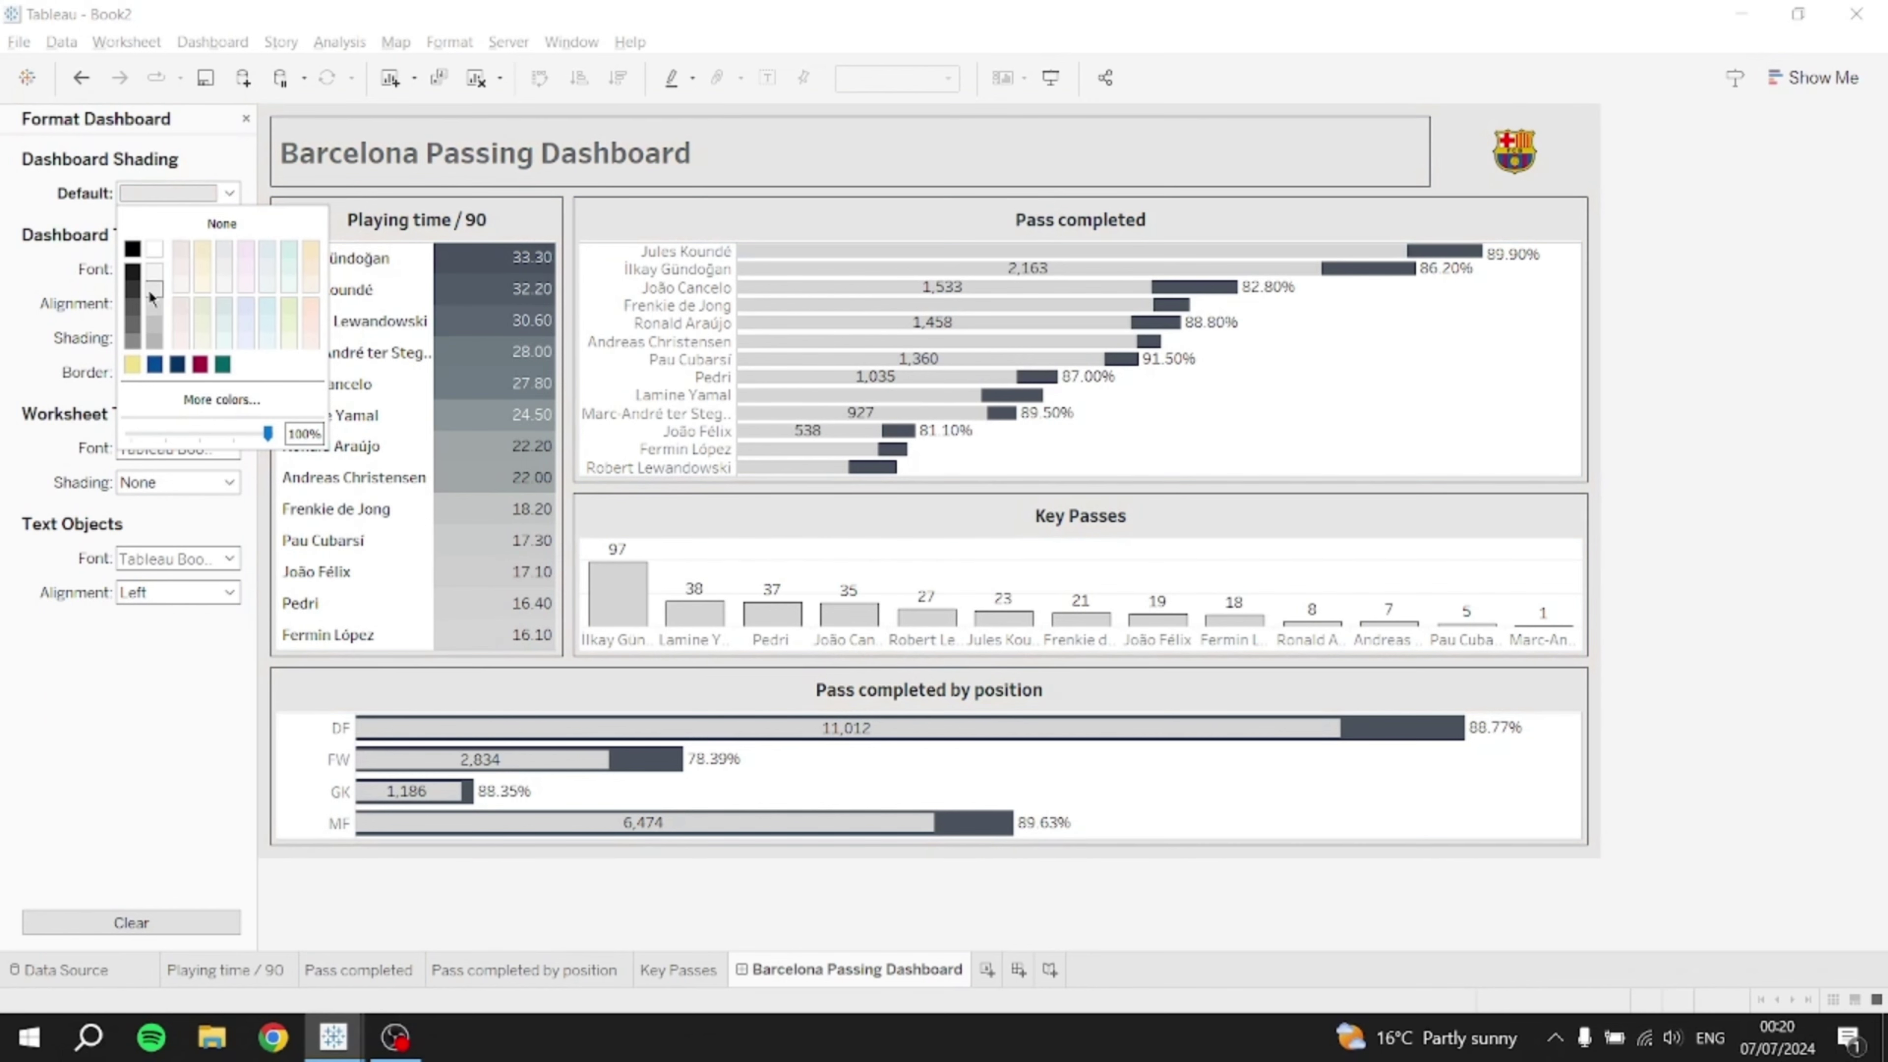
click(476, 462)
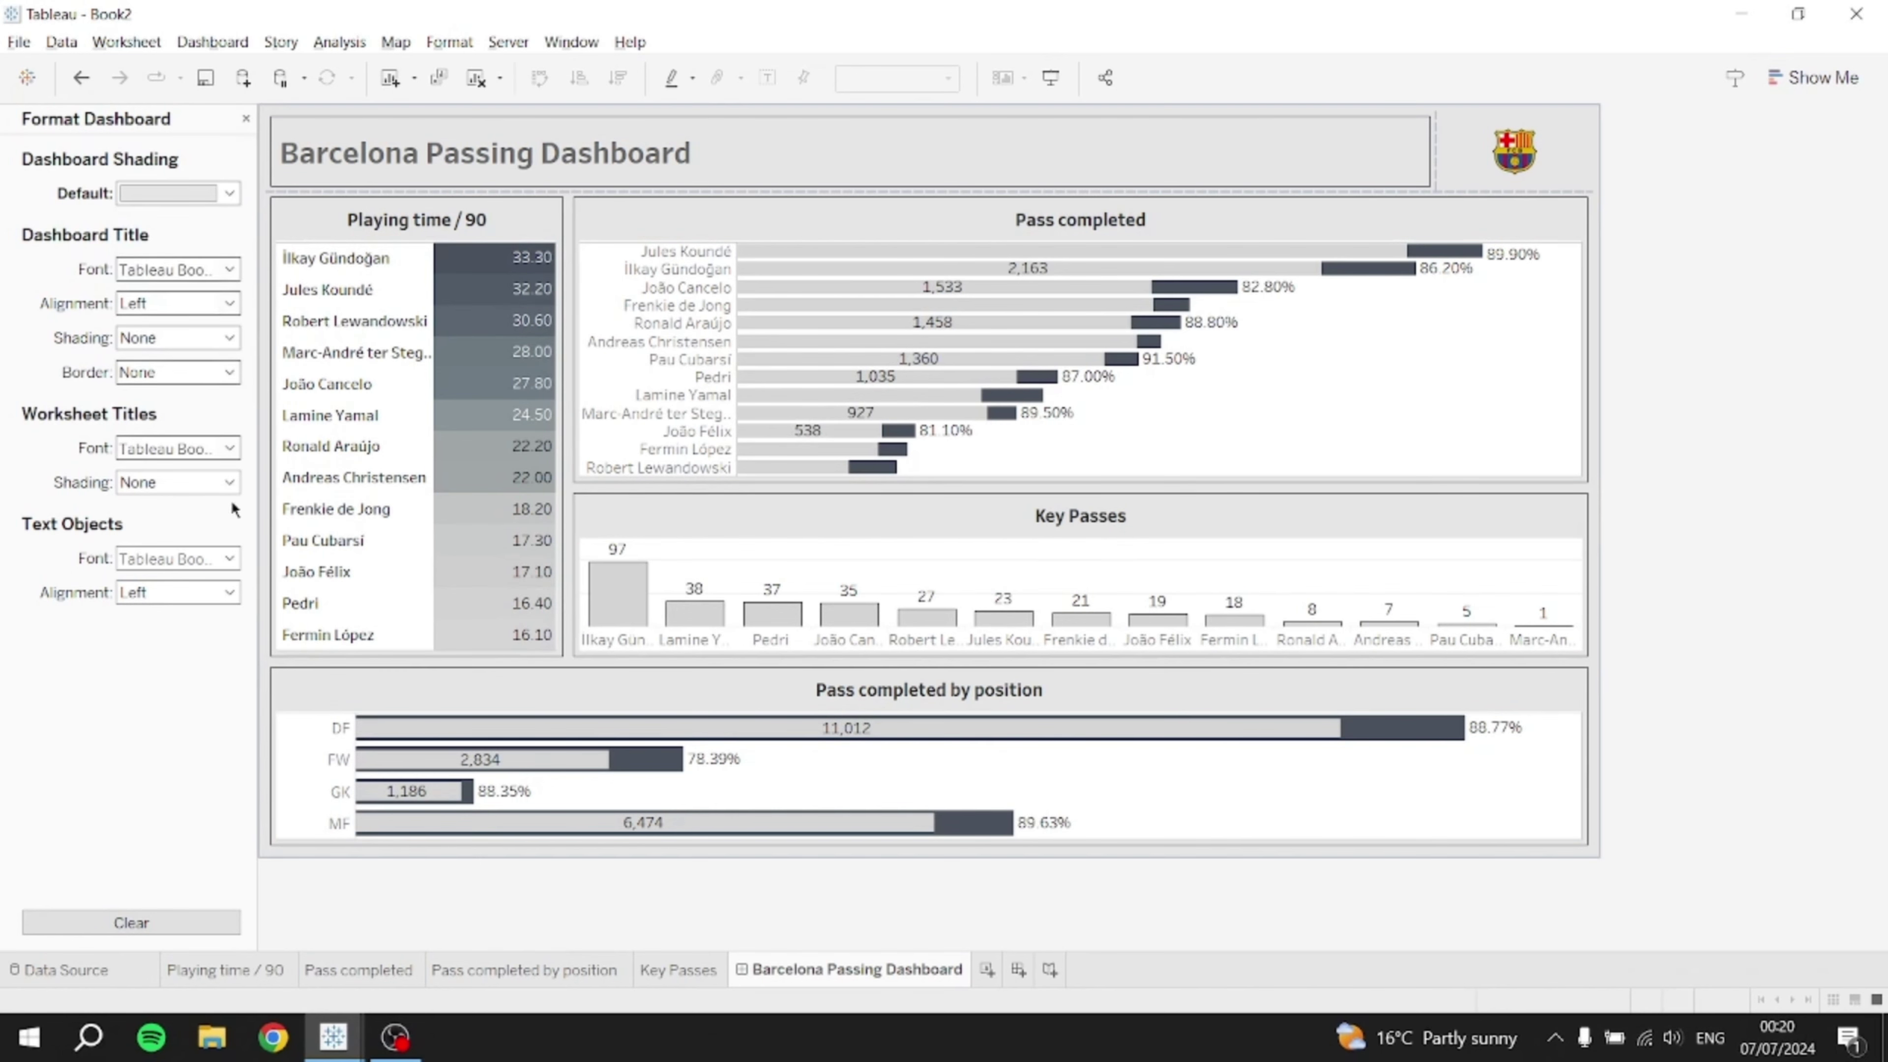
click(246, 119)
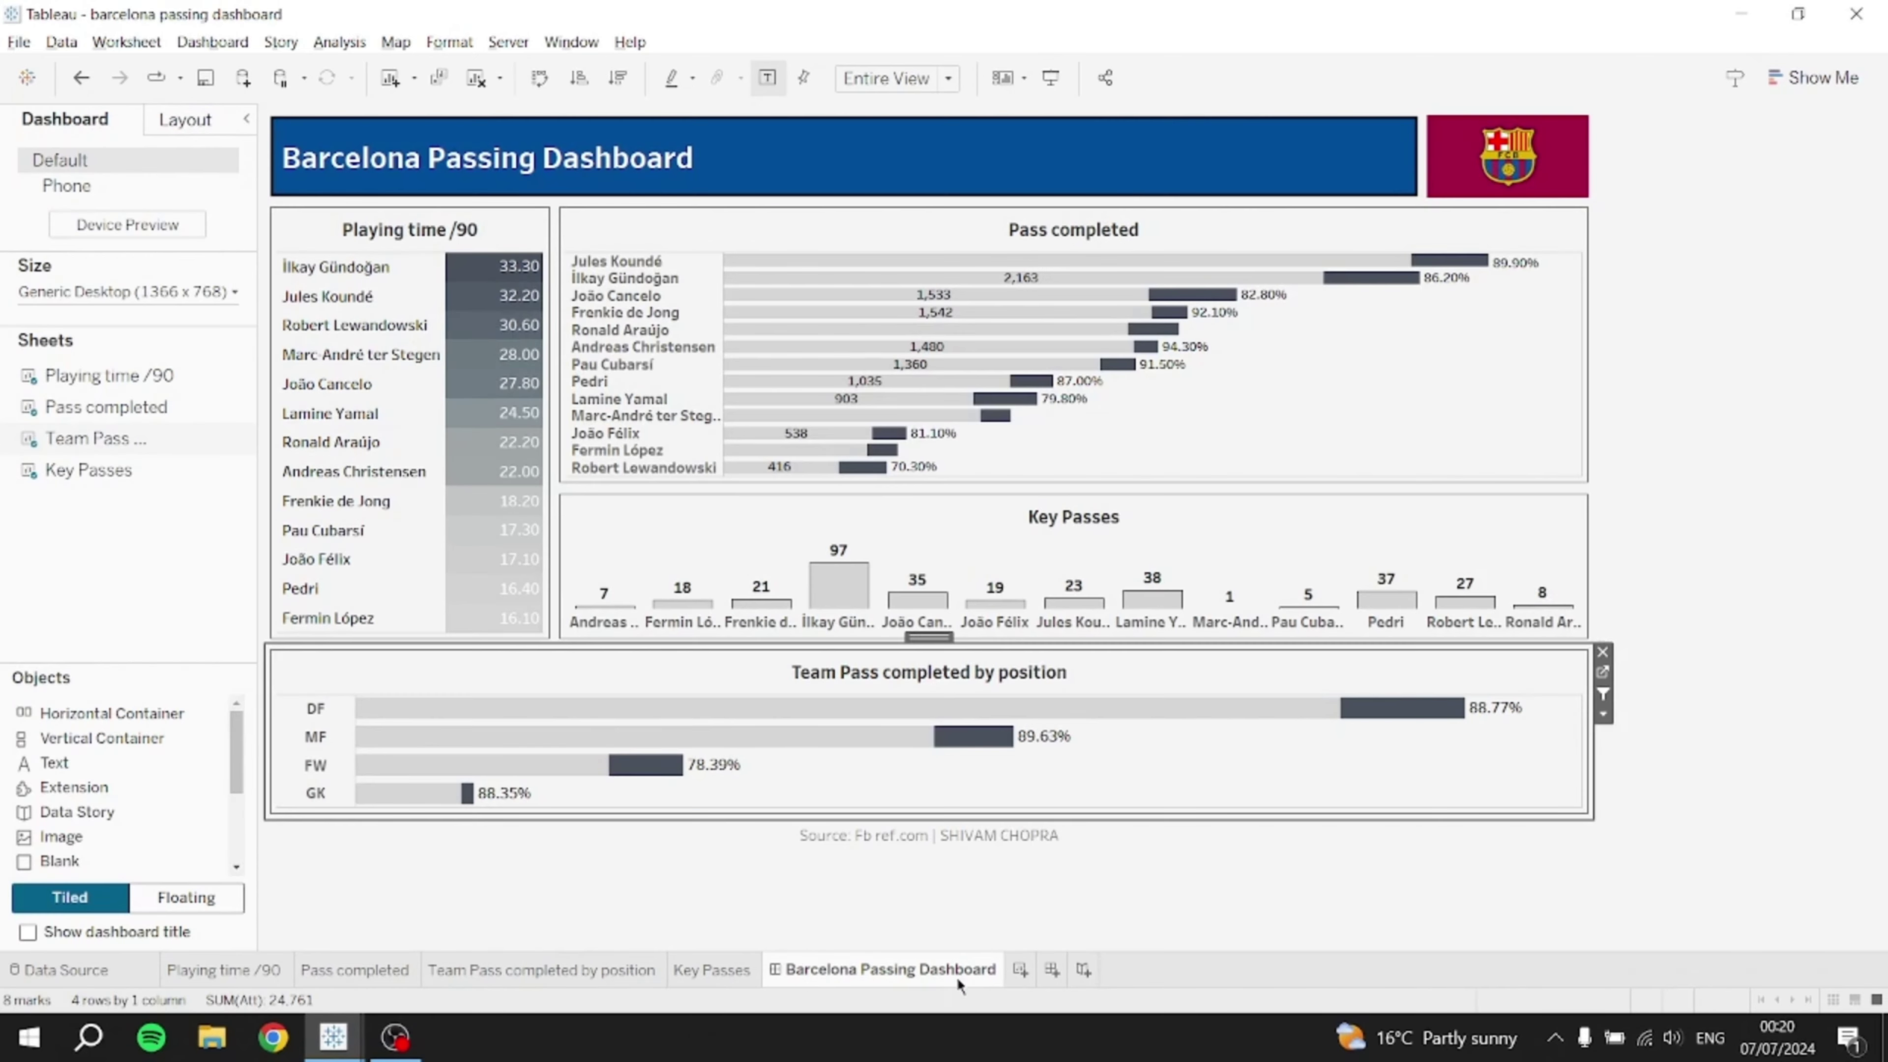
- Add a centred size 8 text object reading "Source: FB ref.com" below the Pass completed by position chart and shrink it to a thin strip
click(884, 844)
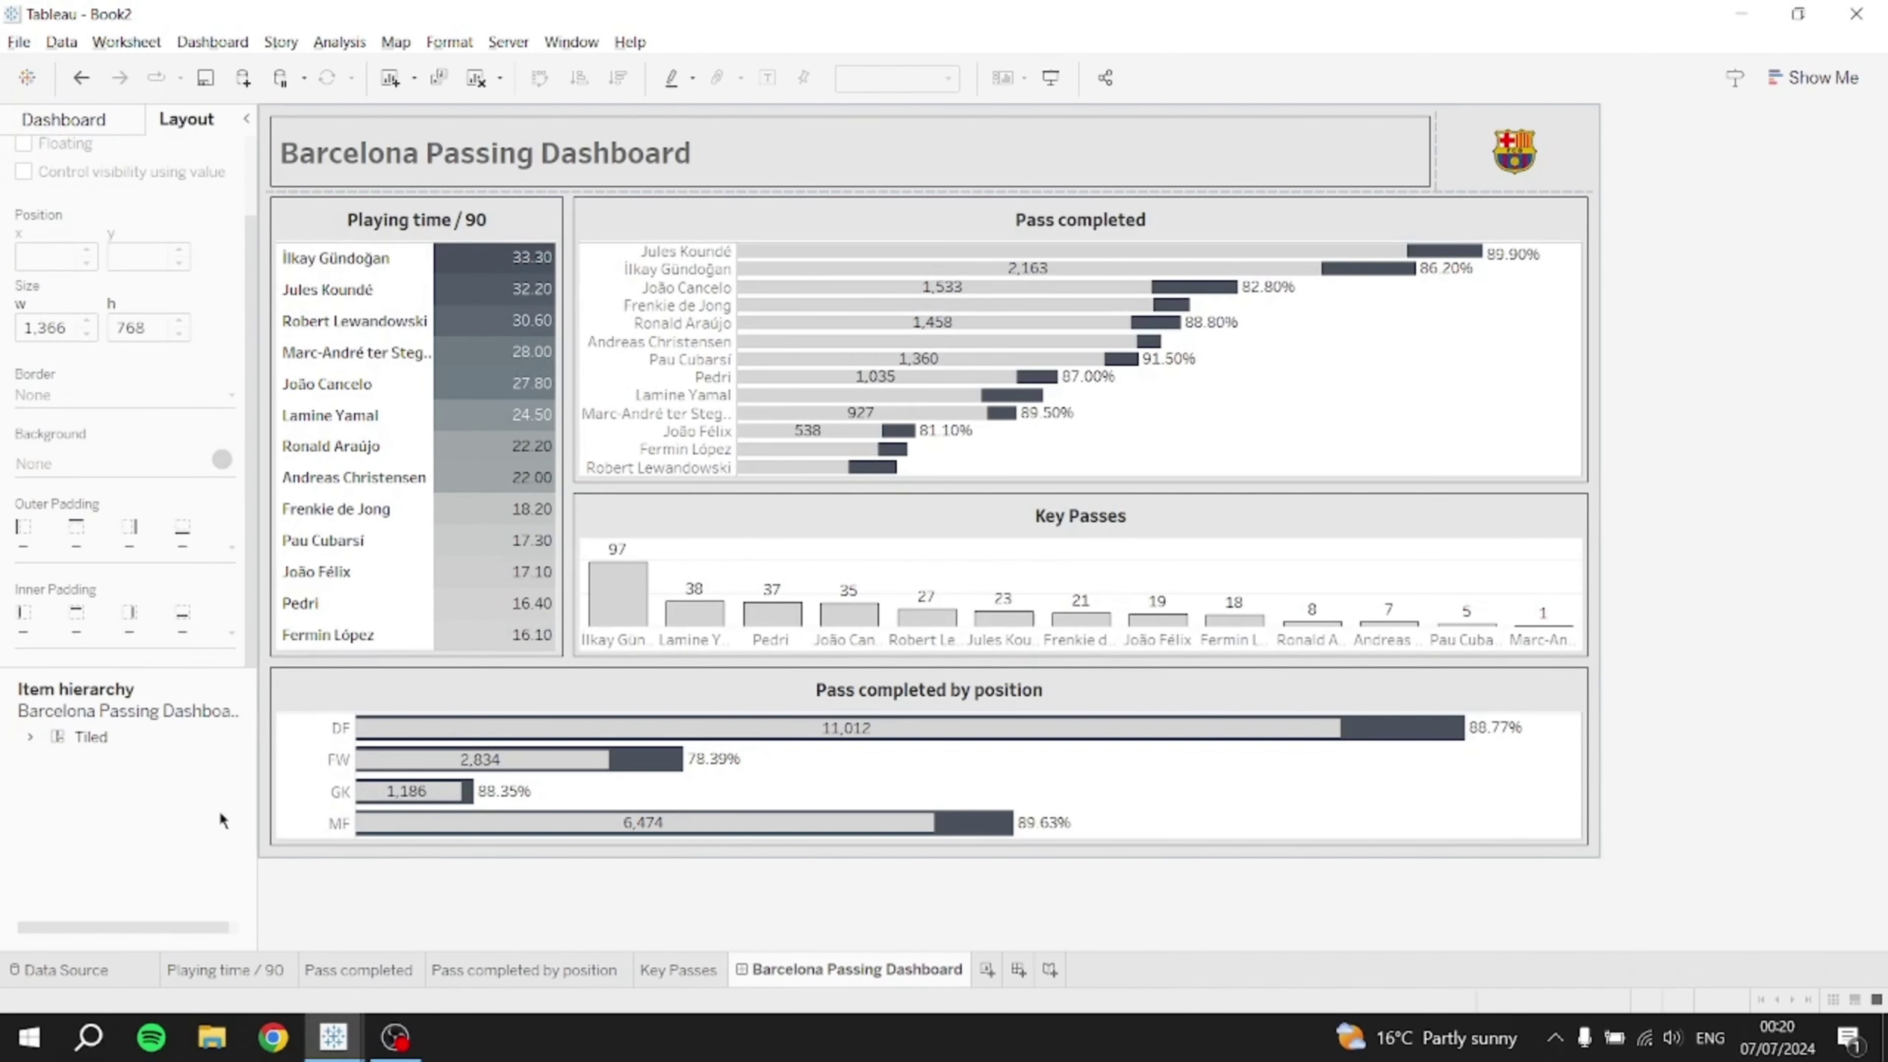
click(134, 121)
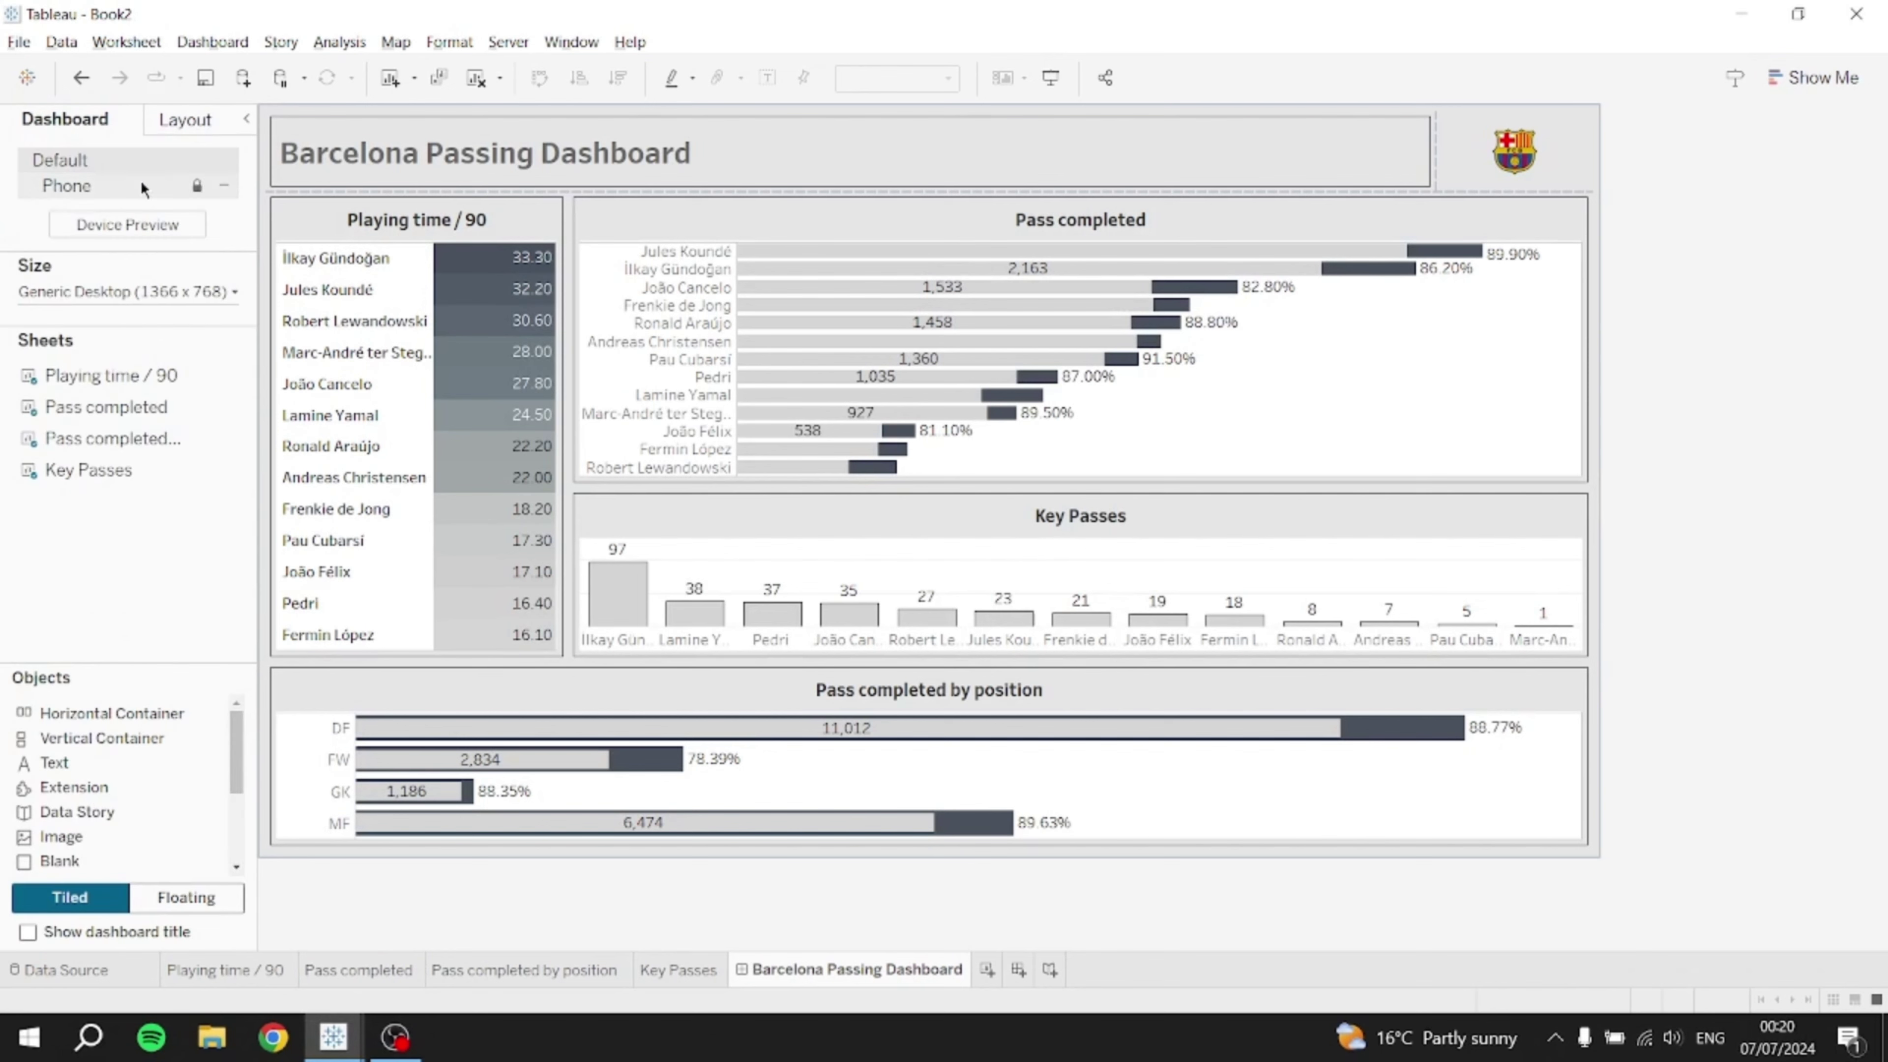
click(80, 837)
drag(64, 766, 947, 852)
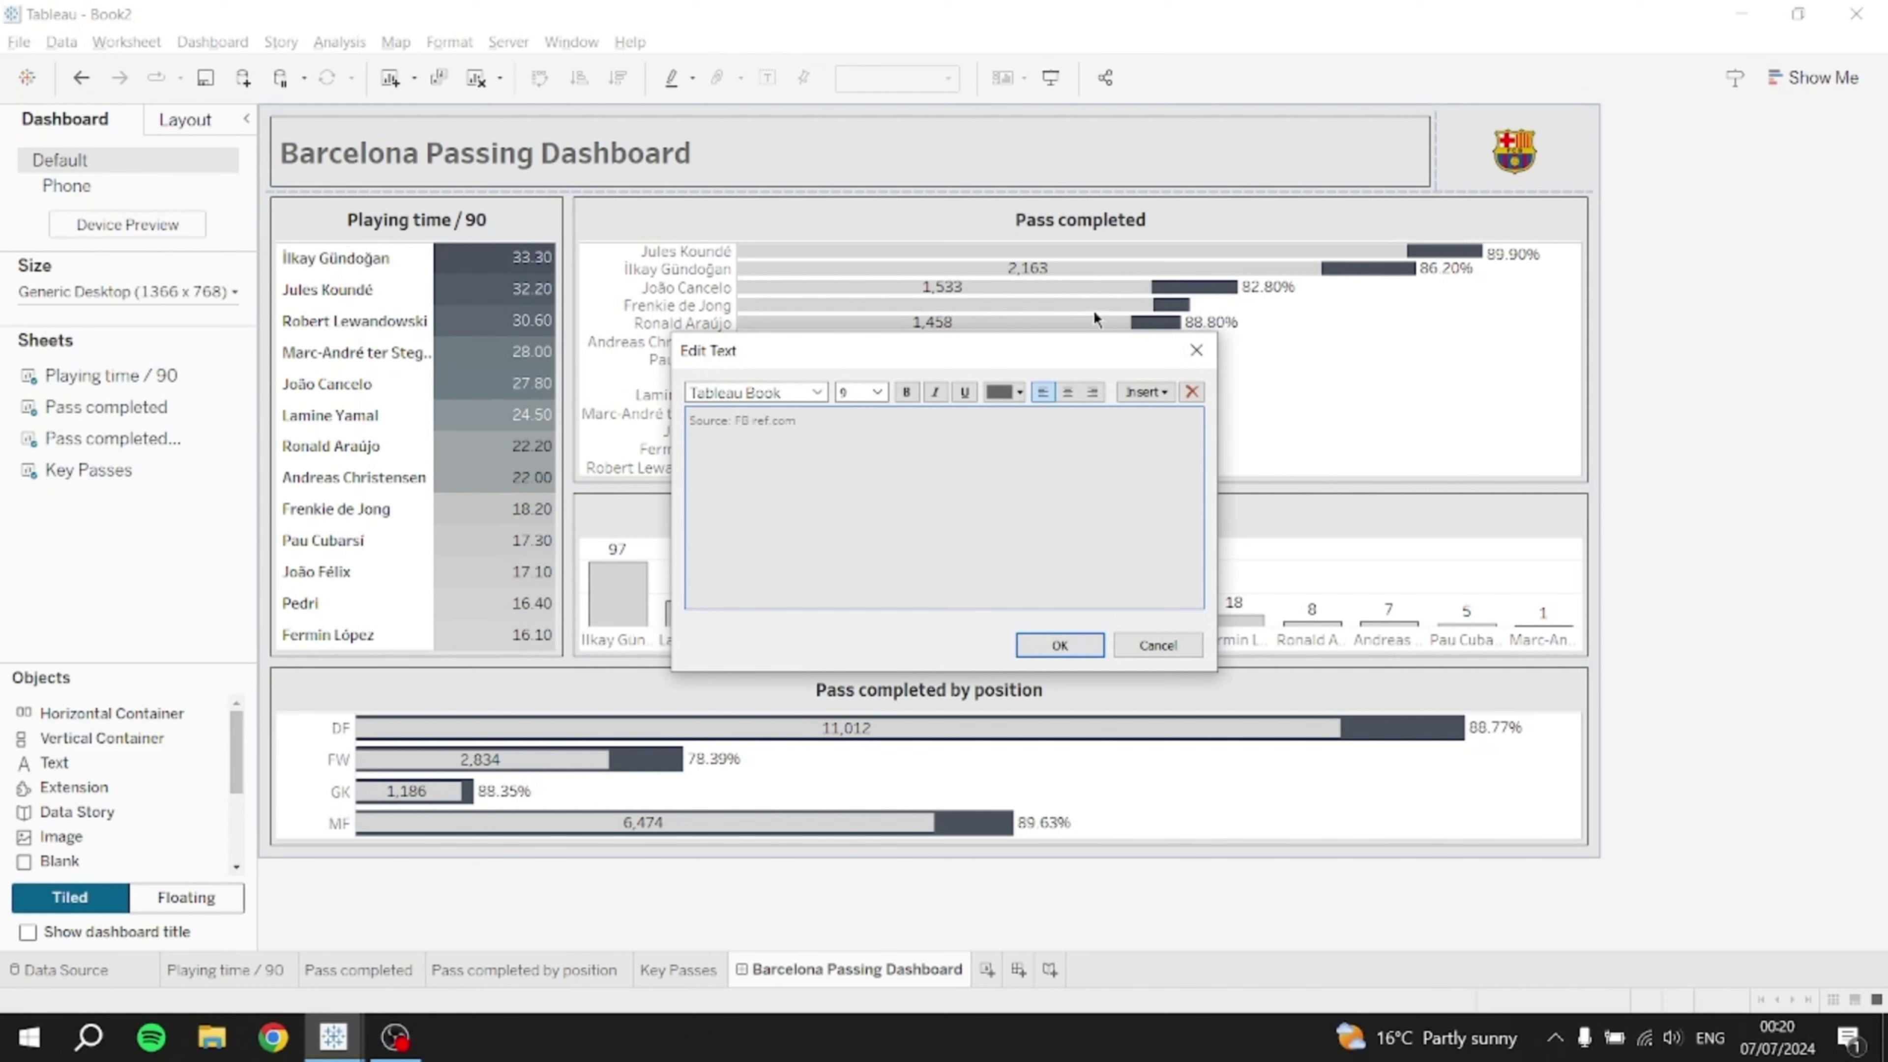
key(ctrl+a)
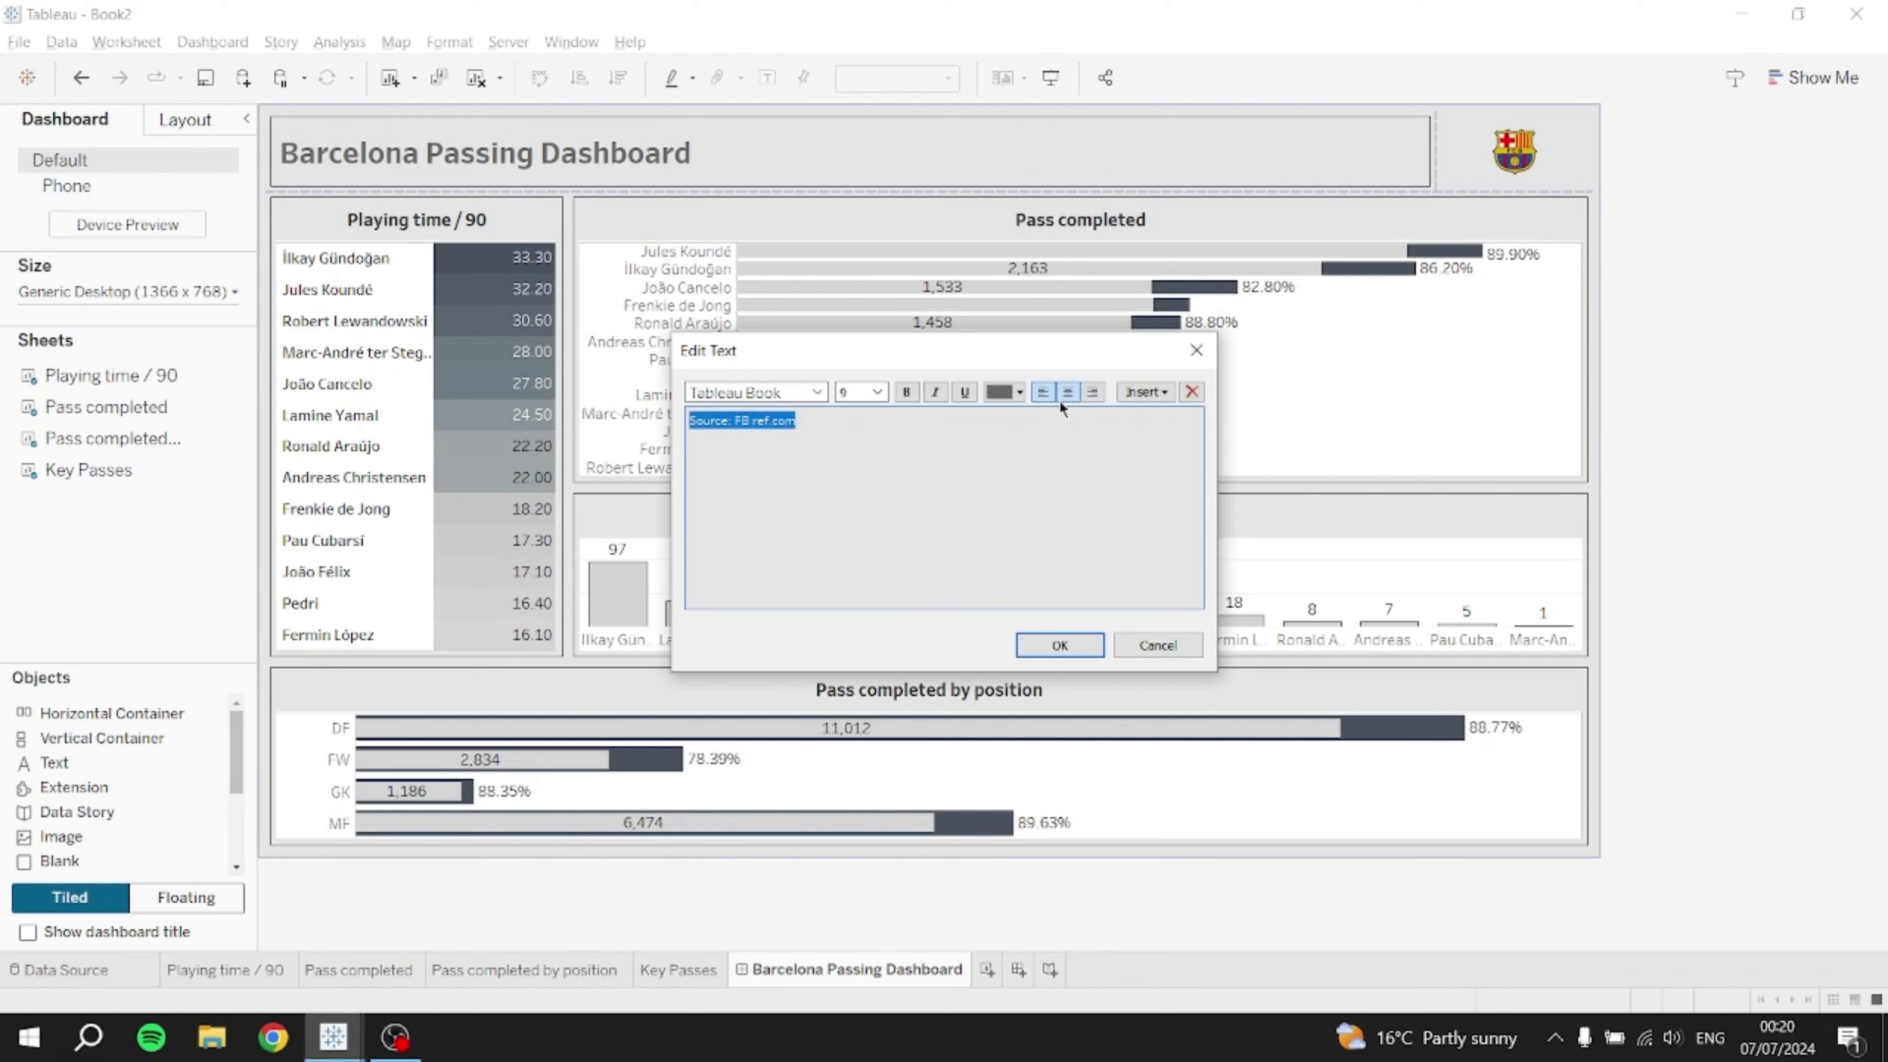
click(1063, 396)
click(877, 392)
click(858, 436)
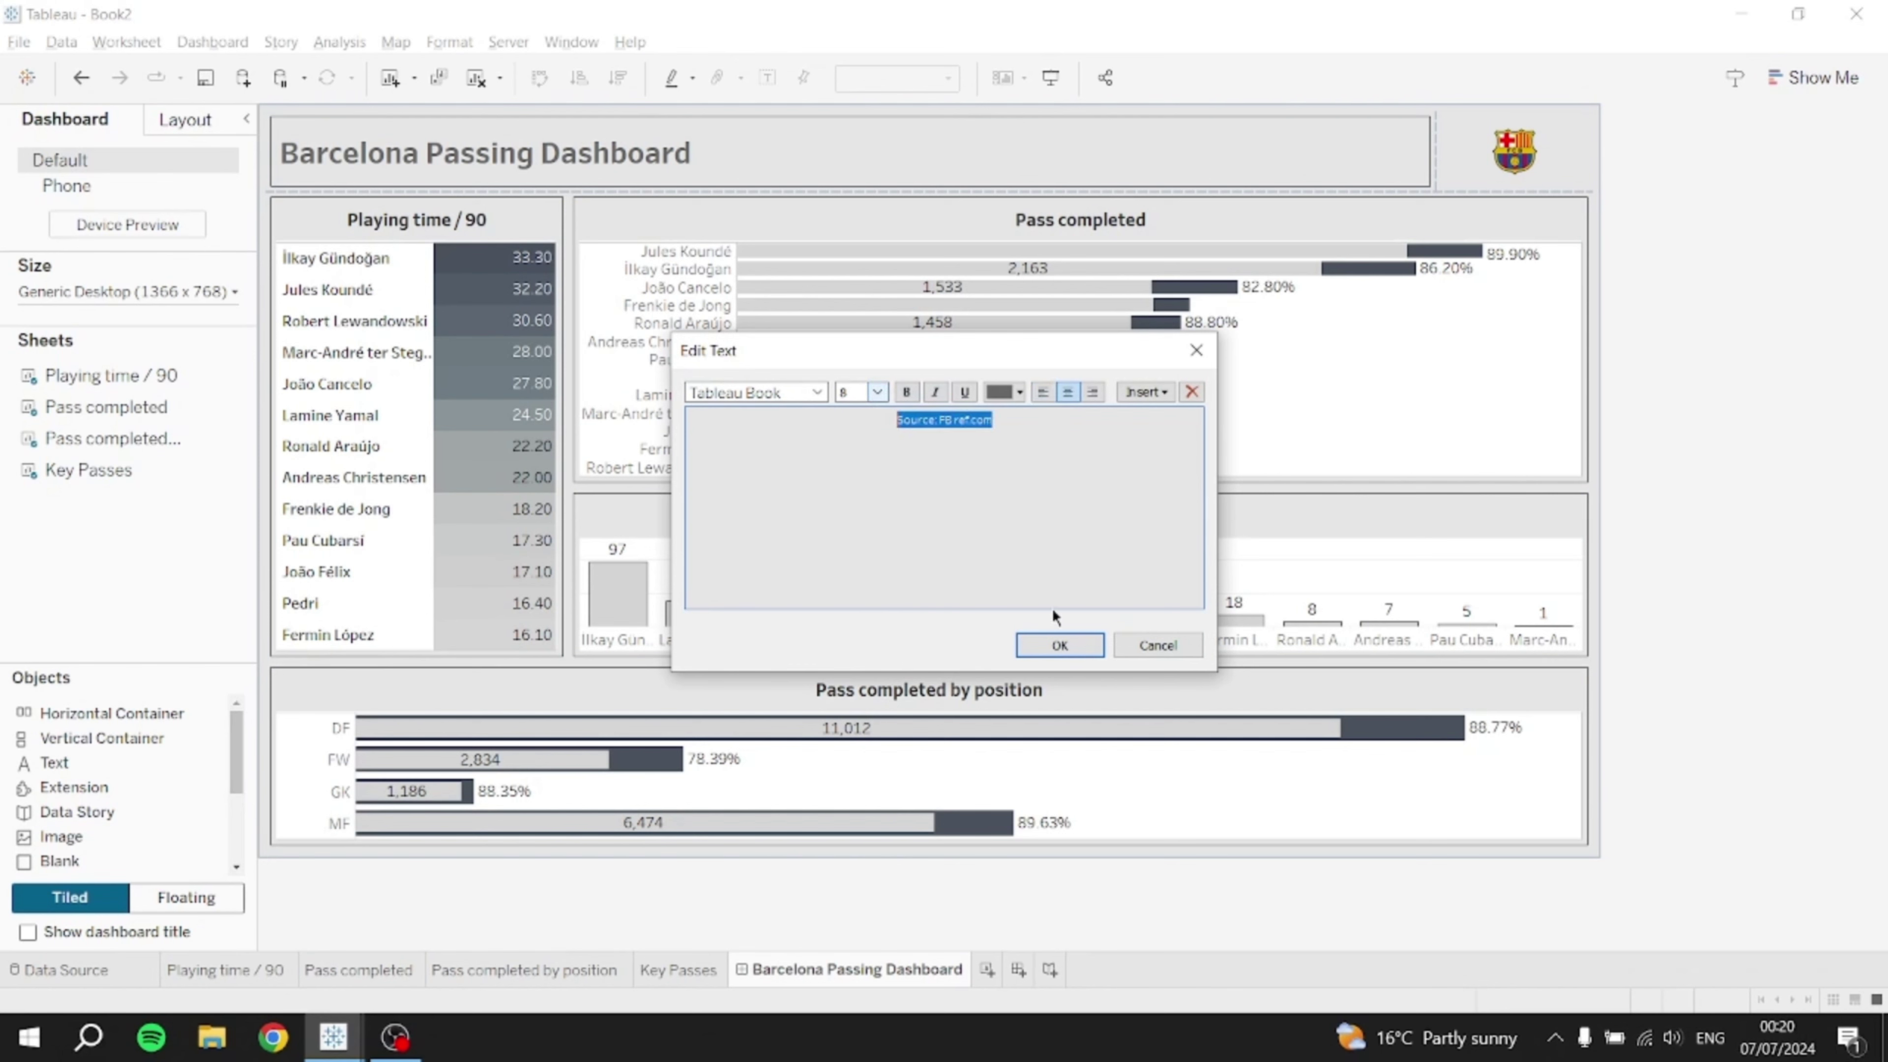
click(1060, 645)
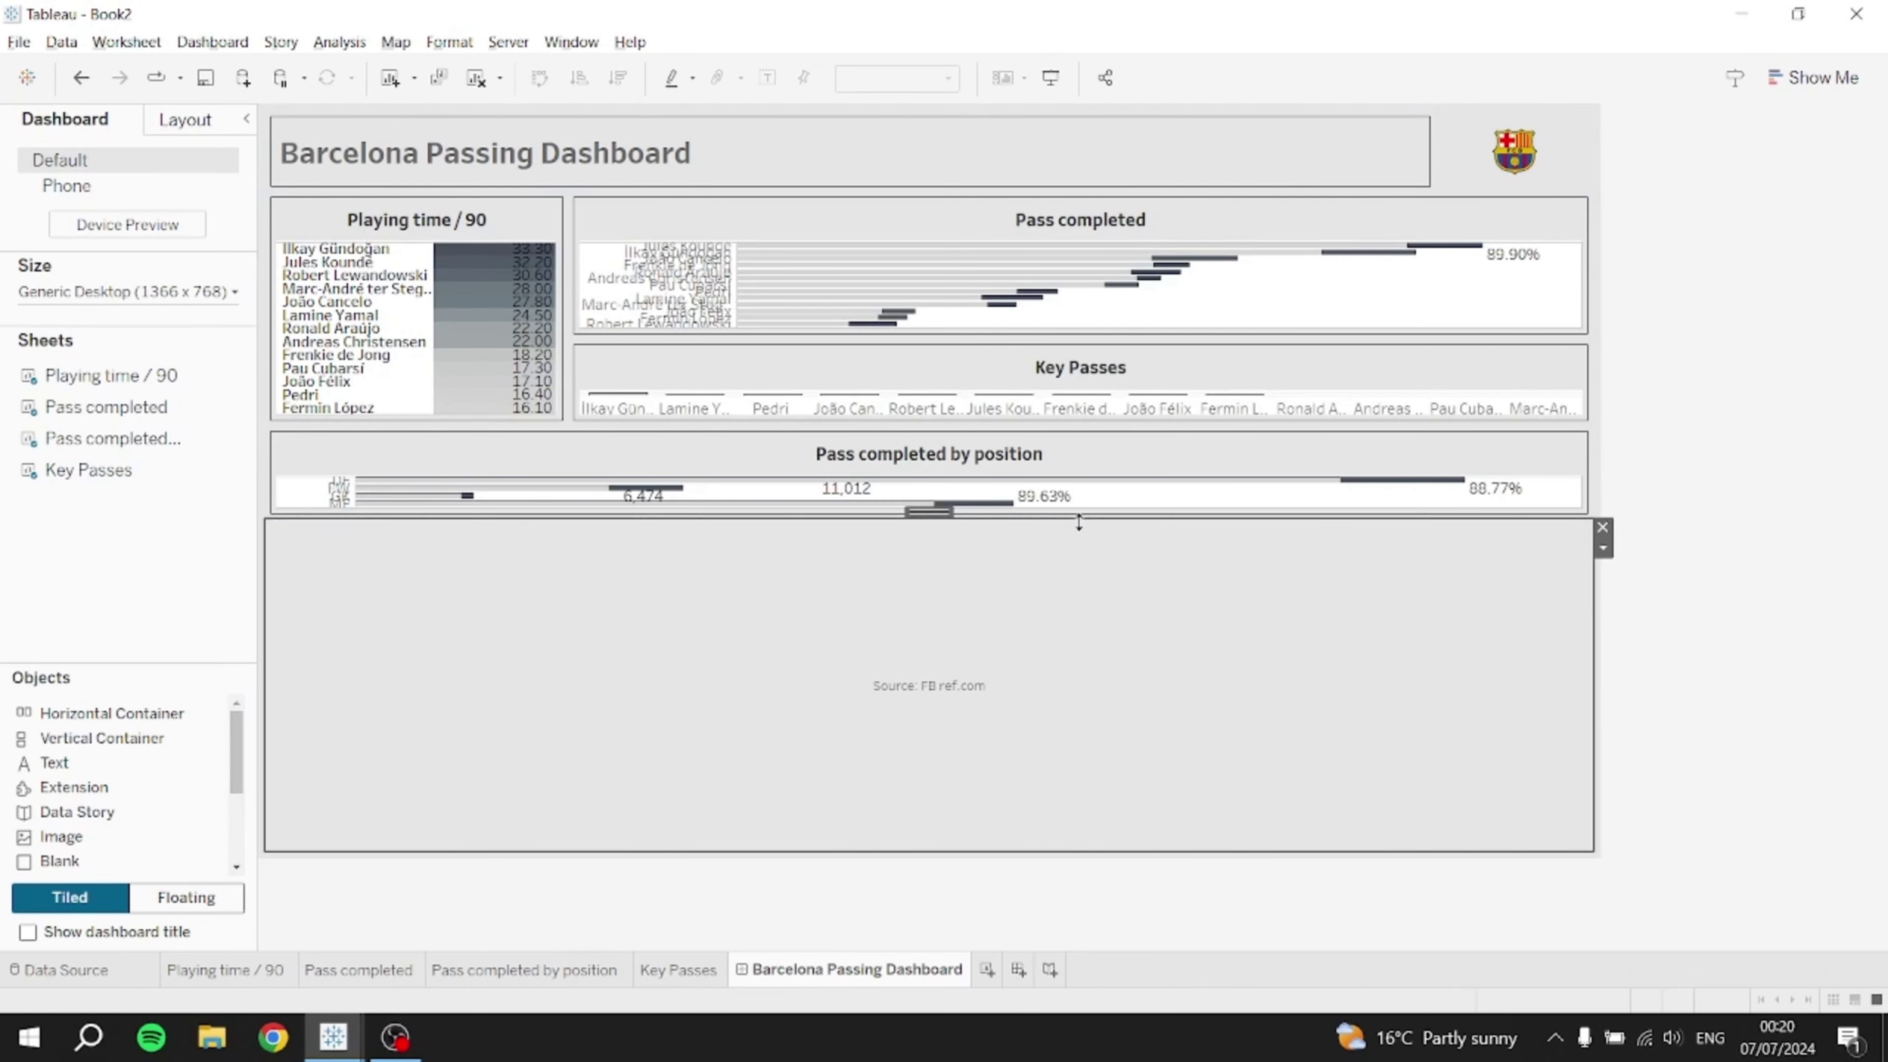
drag(1079, 522, 1077, 819)
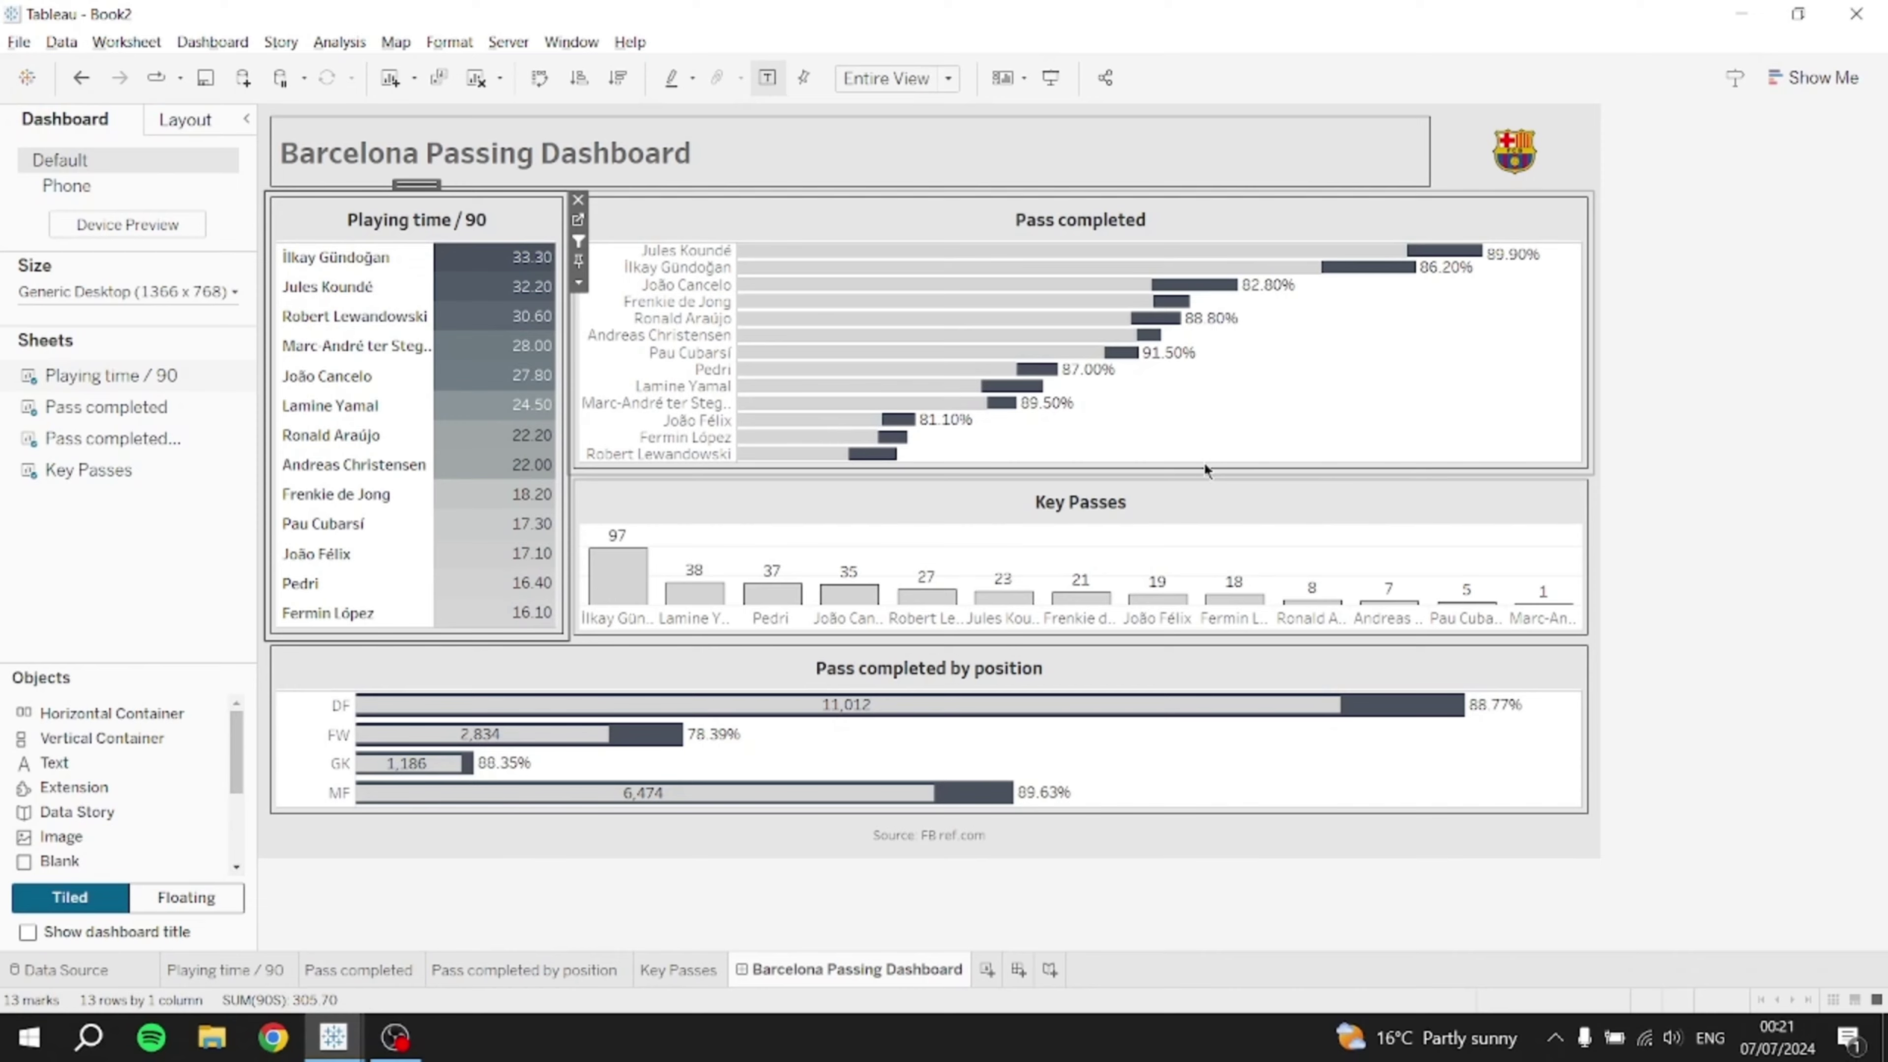
- Test the Playing time / 90 sheet's filtering of the other charts by selecting and deselecting Robert Lewandowski and İlkay Gündoğan
key(alt+Tab)
key(alt+Tab)
mouse_move(538, 323)
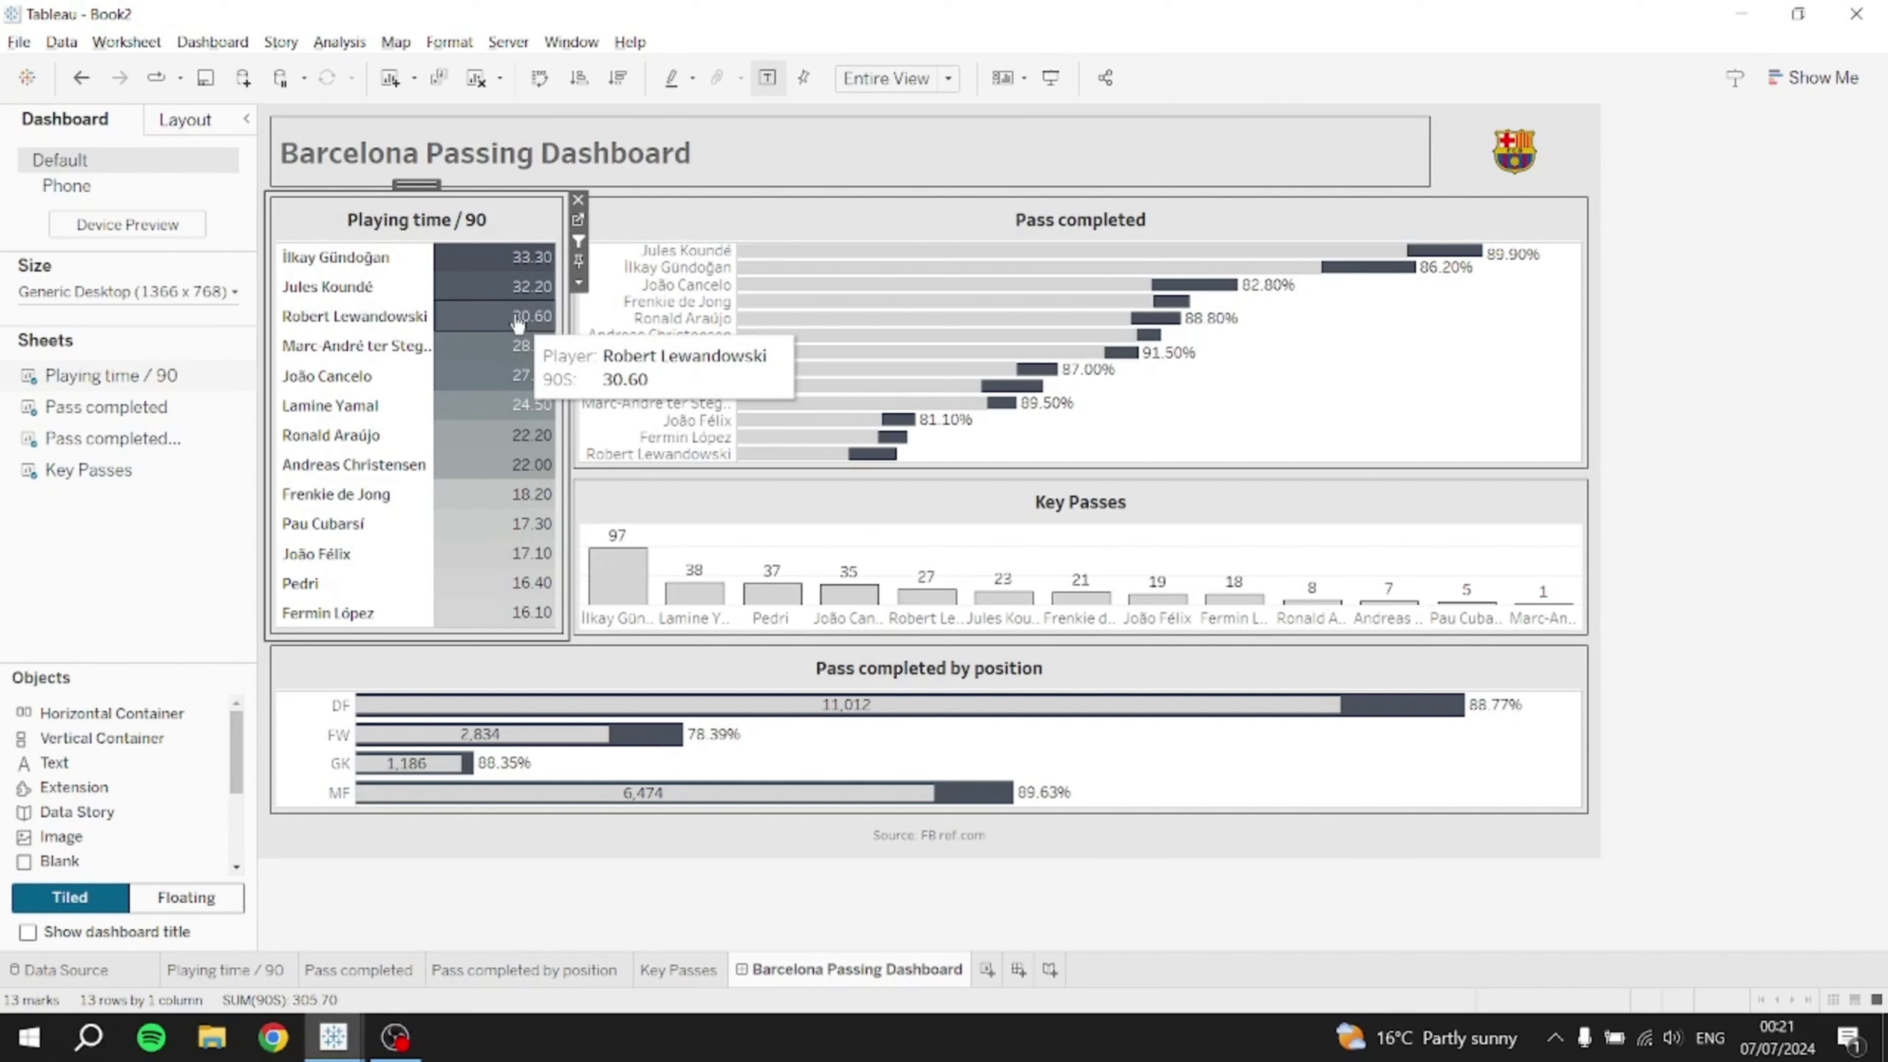
click(539, 322)
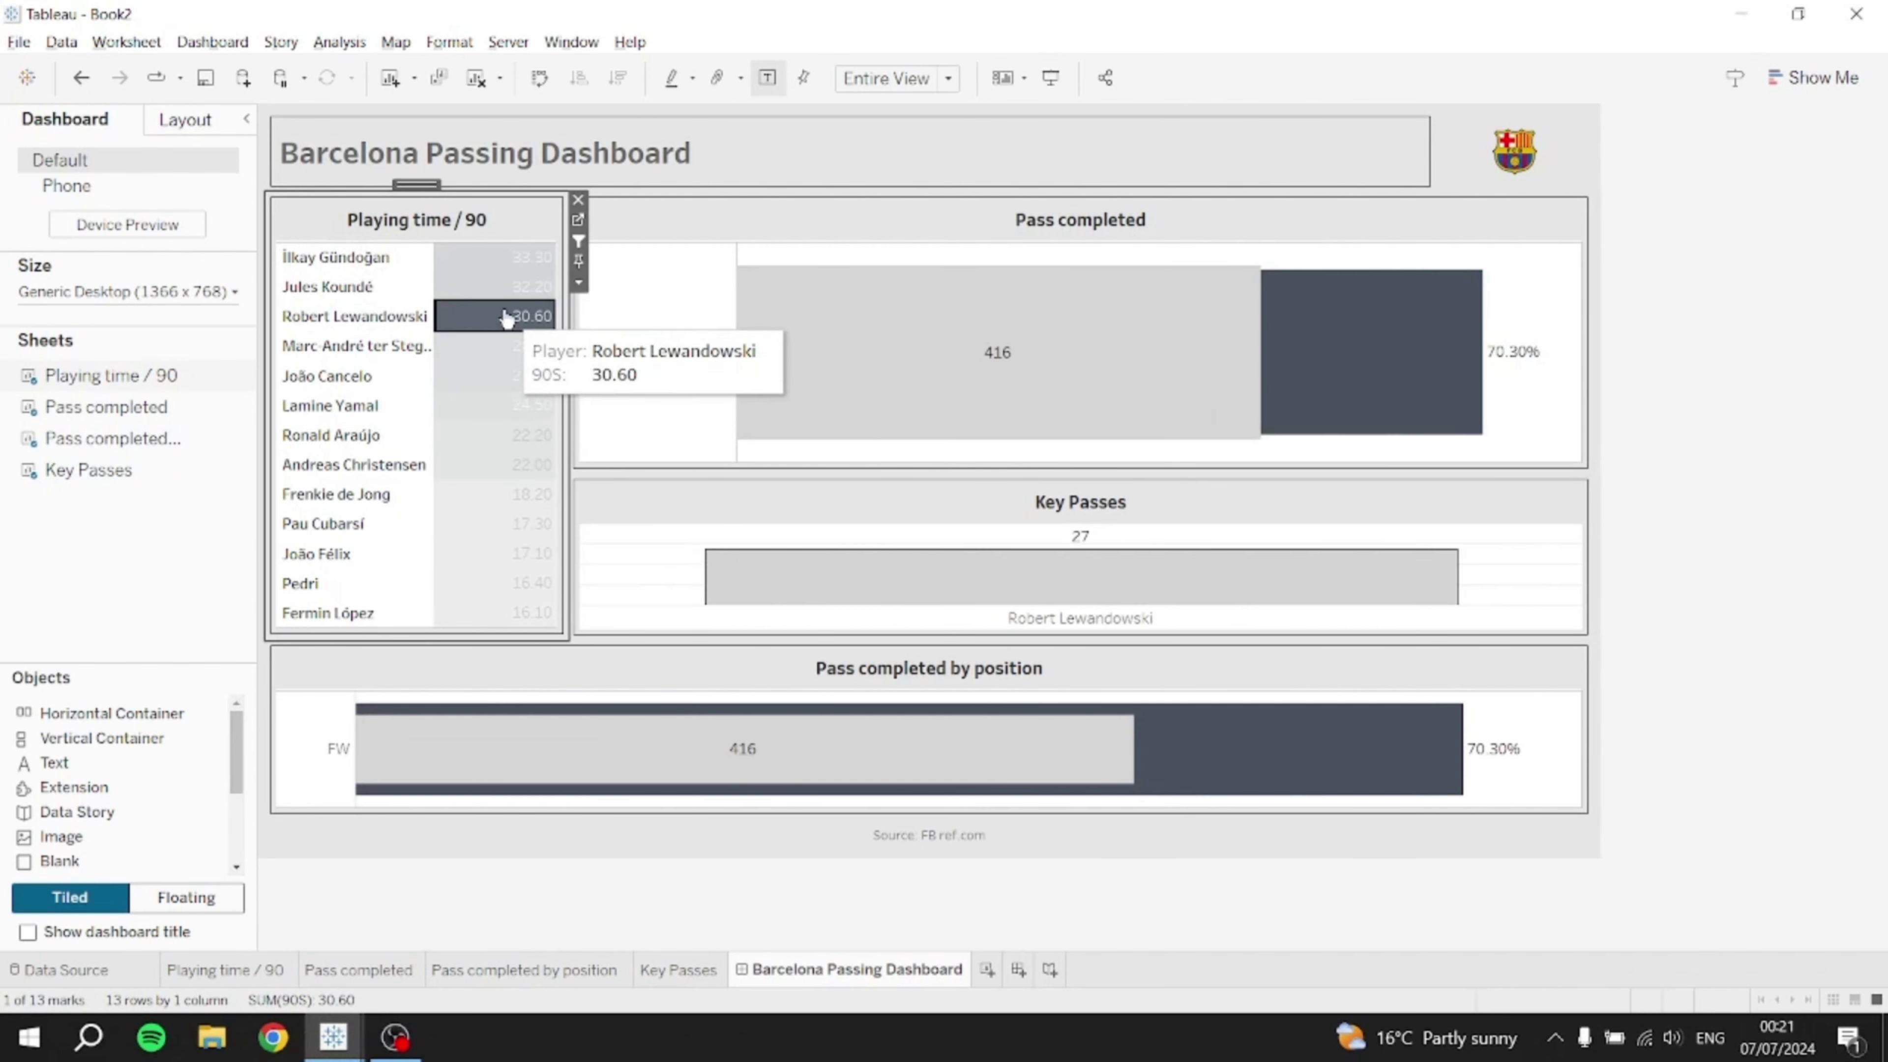
click(506, 315)
click(529, 257)
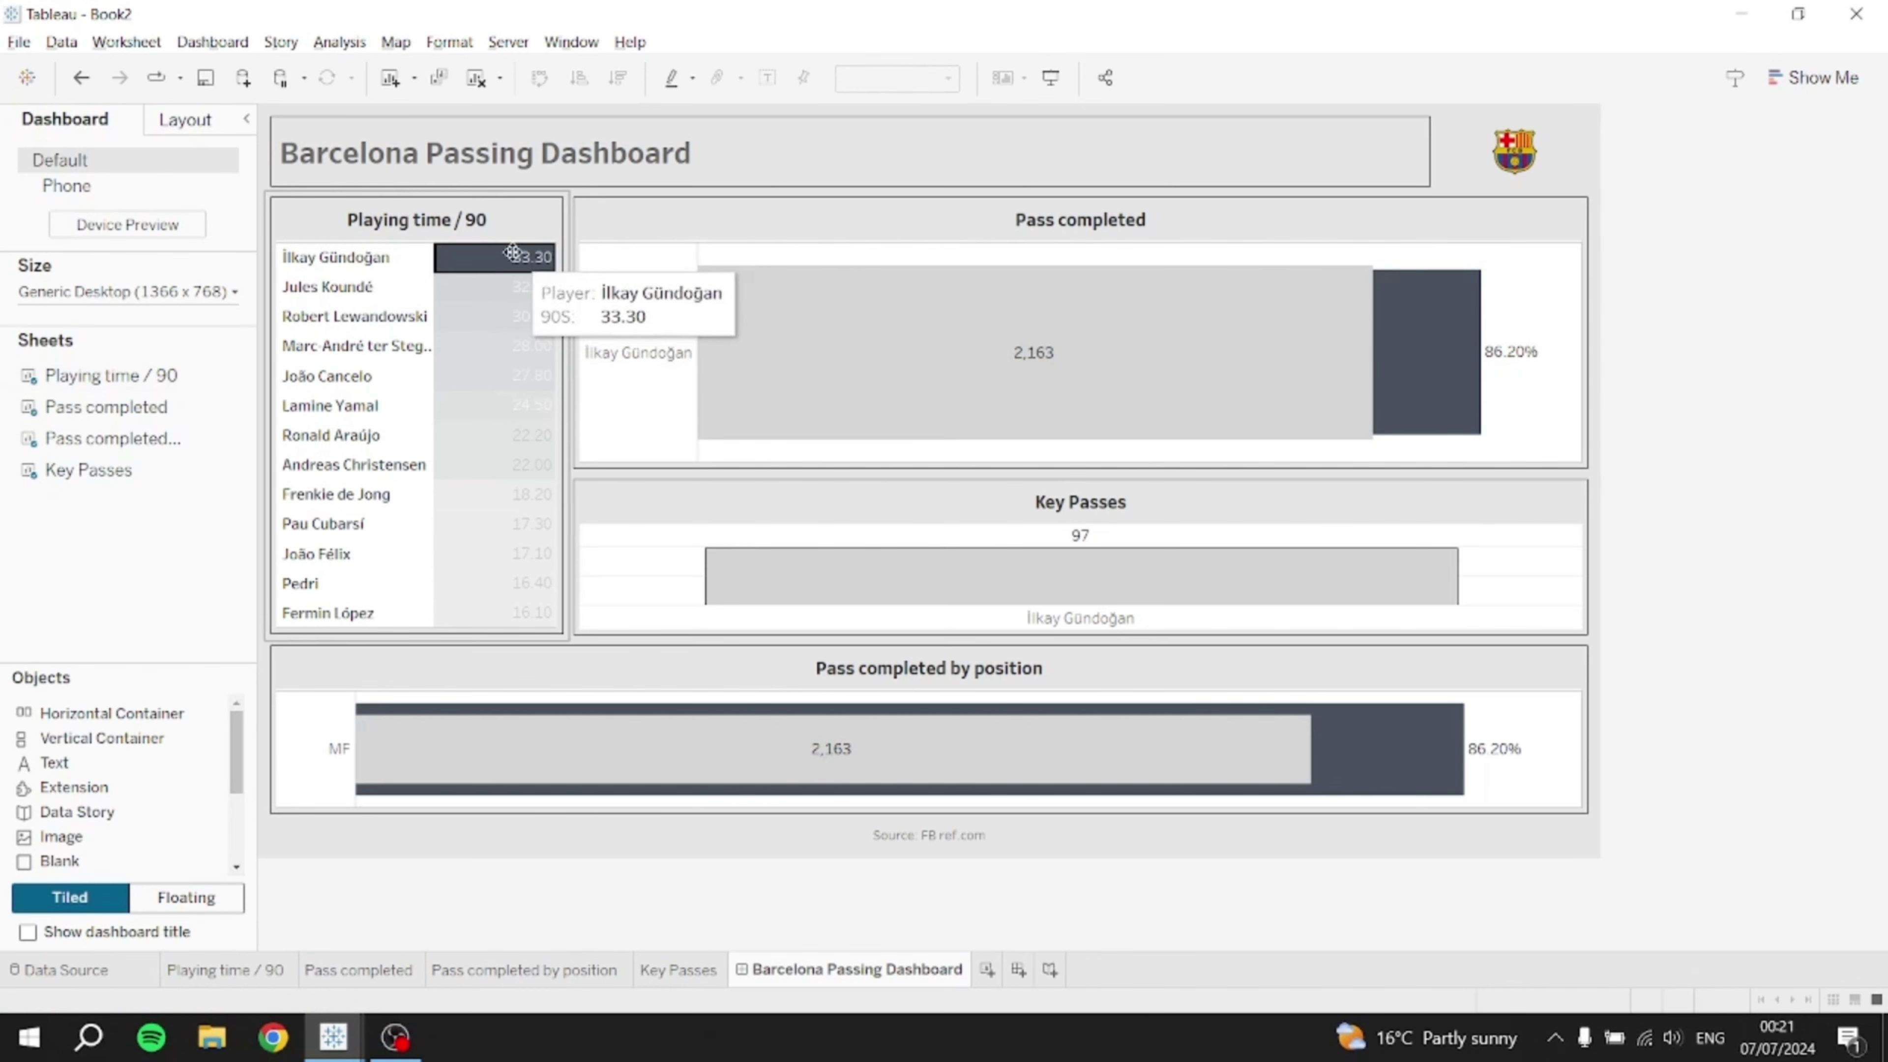
click(515, 257)
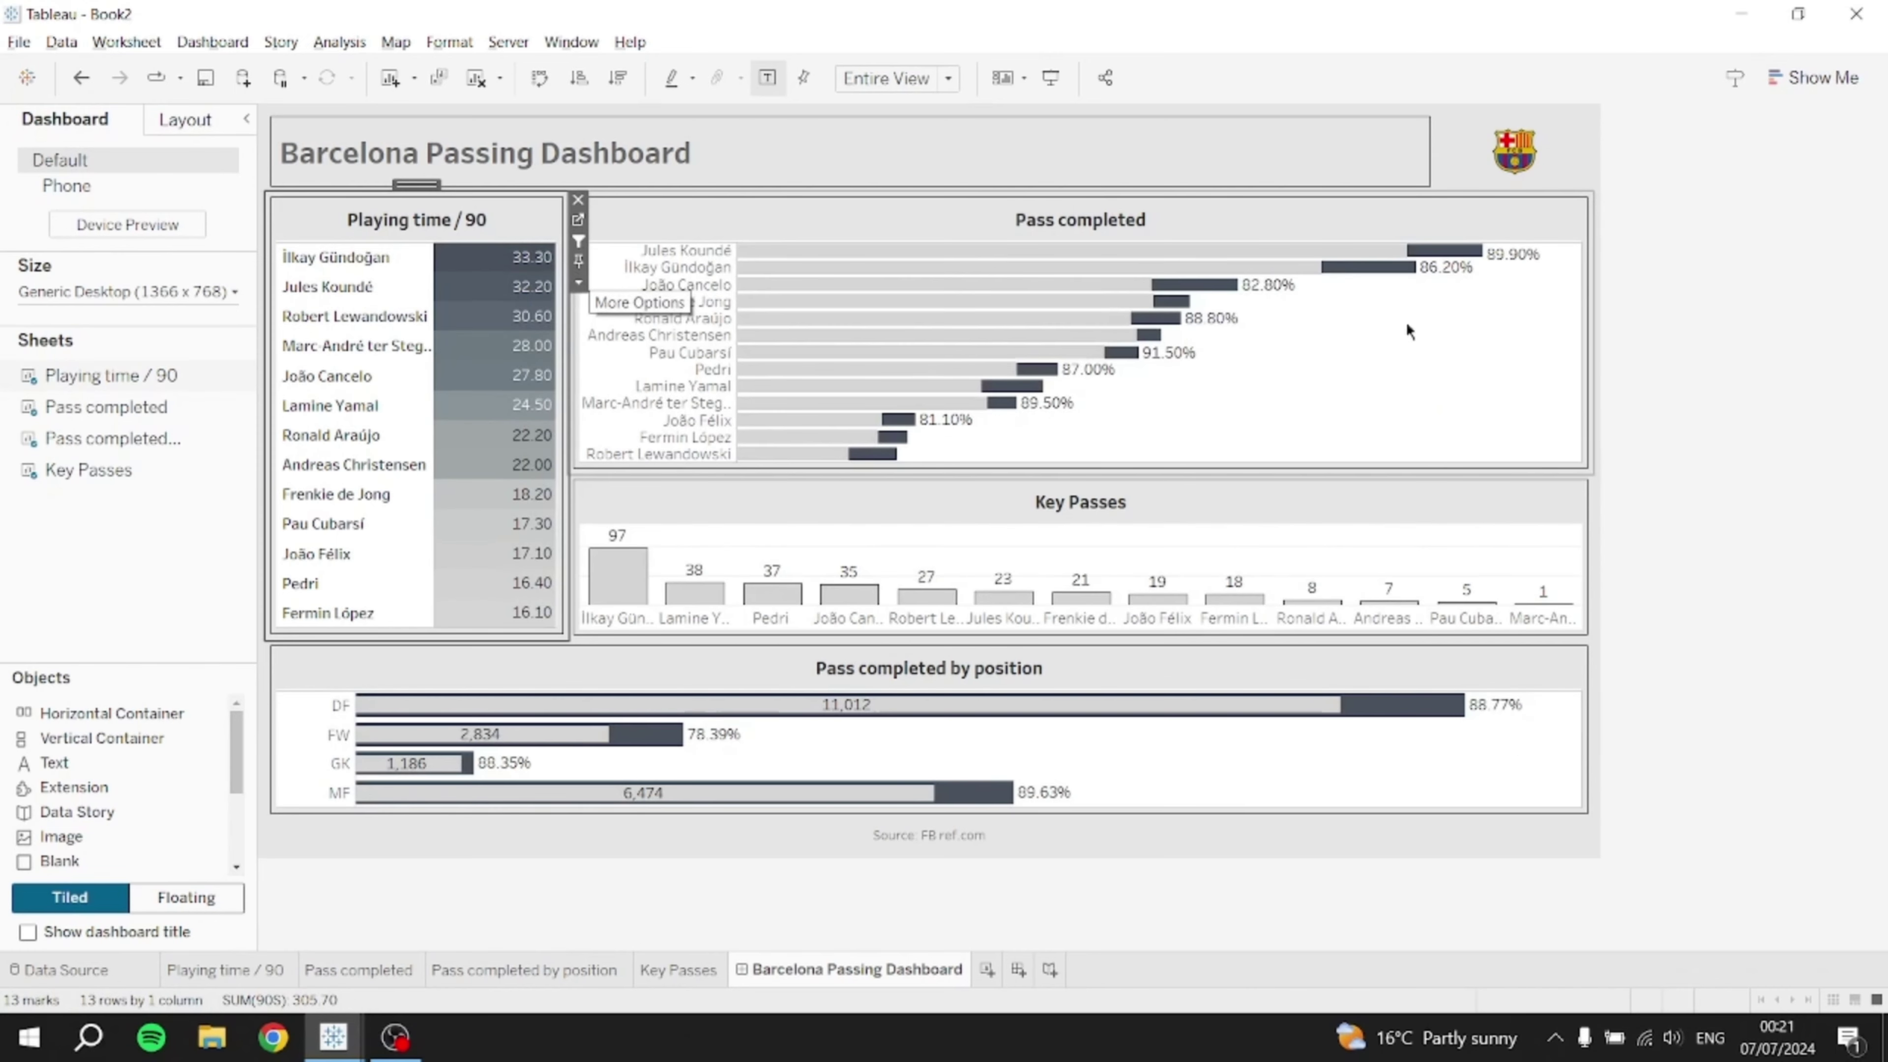